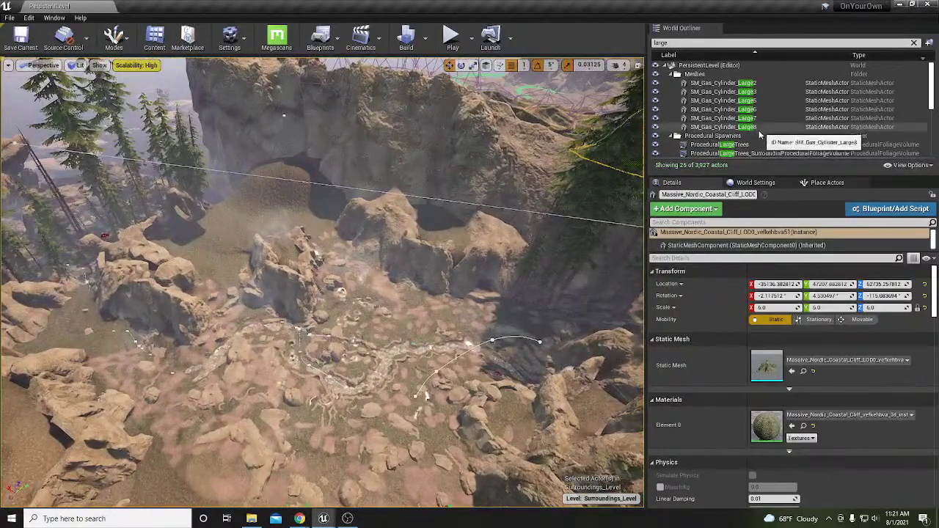
# Examine the ProceduralLargeTrees volume's settings and the dirt road through the forest and rocky canyon.
pyautogui.click(715, 145)
pyautogui.scroll(-6, 879, 387)
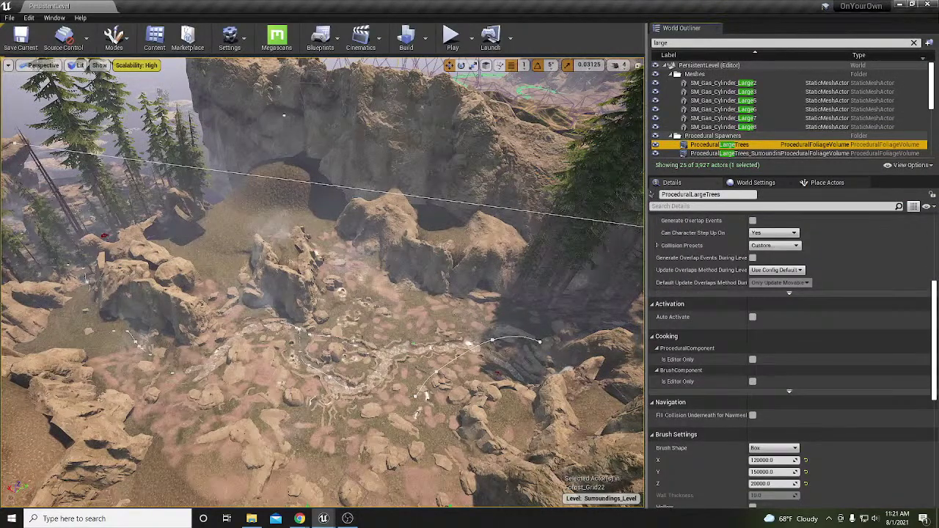
pyautogui.moveTo(323, 282); pyautogui.dragTo(330, 260, button='right')
pyautogui.press('d')
pyautogui.moveTo(467, 341); pyautogui.dragTo(486, 341, button='right')
pyautogui.moveTo(322, 282); pyautogui.dragTo(267, 254, button='right')
pyautogui.press('w')
pyautogui.press('w')
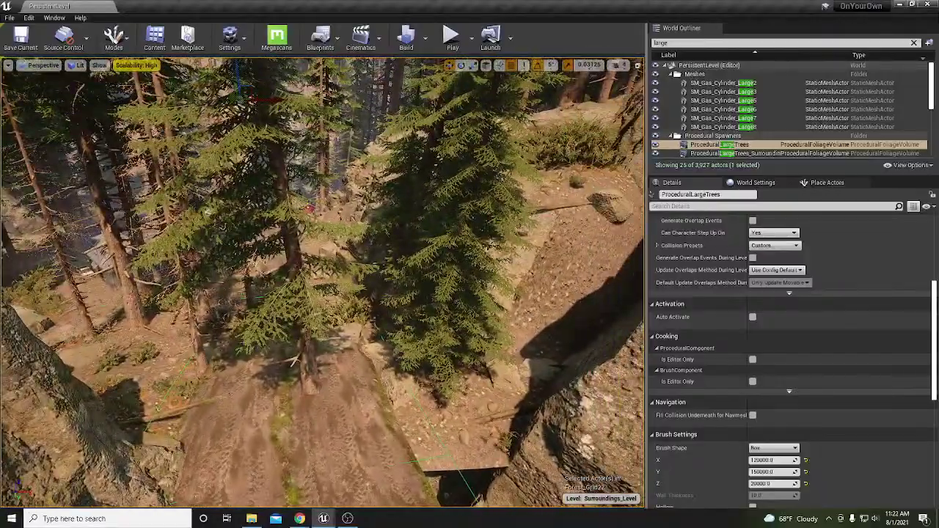
pyautogui.moveTo(267, 254); pyautogui.dragTo(270, 250, button='right')
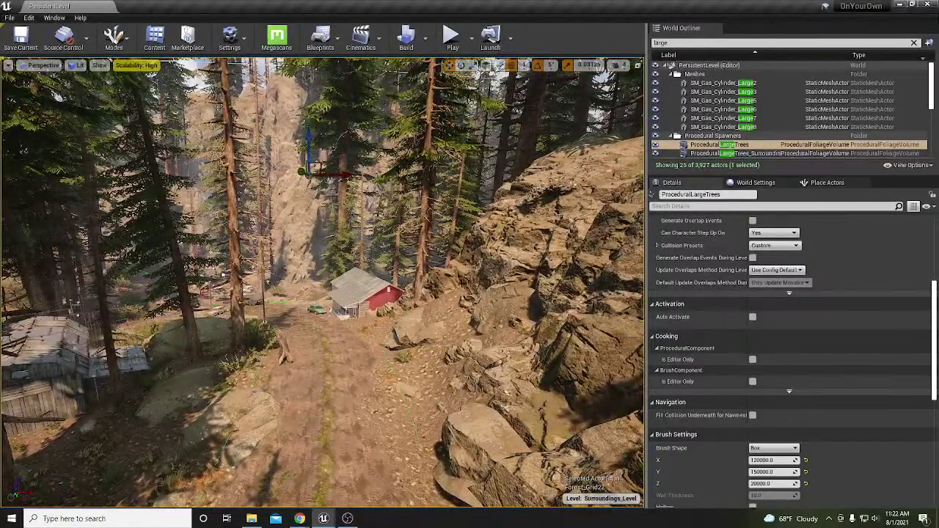
pyautogui.moveTo(270, 250); pyautogui.dragTo(262, 220, button='right')
pyautogui.moveTo(382, 360); pyautogui.dragTo(382, 360, button='right')
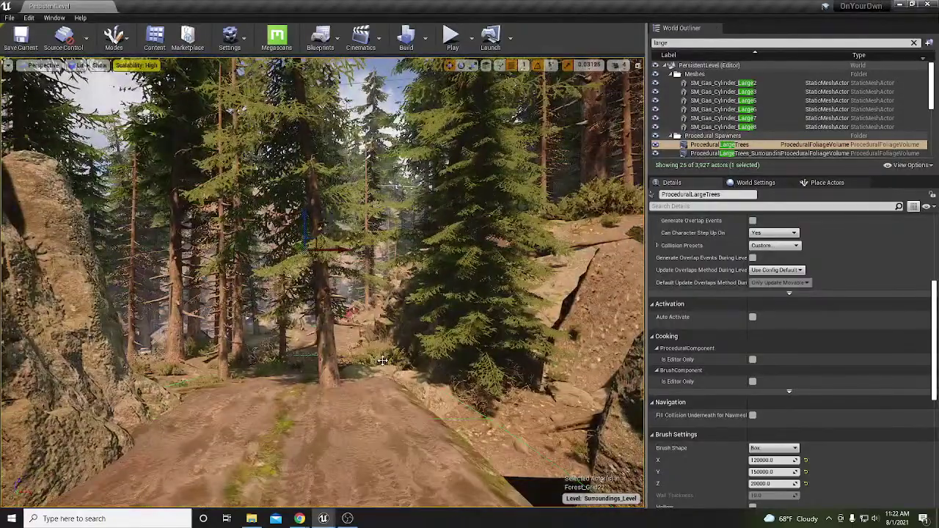
pyautogui.press('XF86AudioLowerVolume')
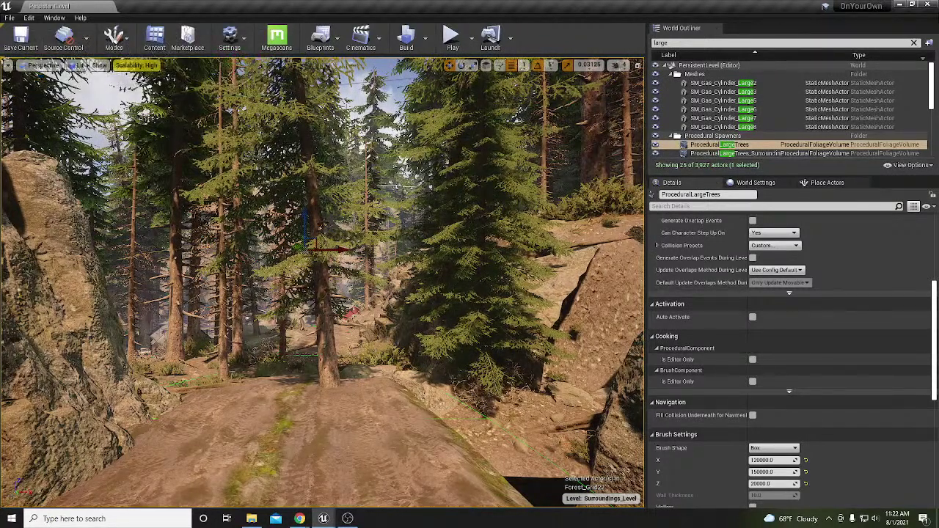
pyautogui.hotkey('alt', 'Tab')
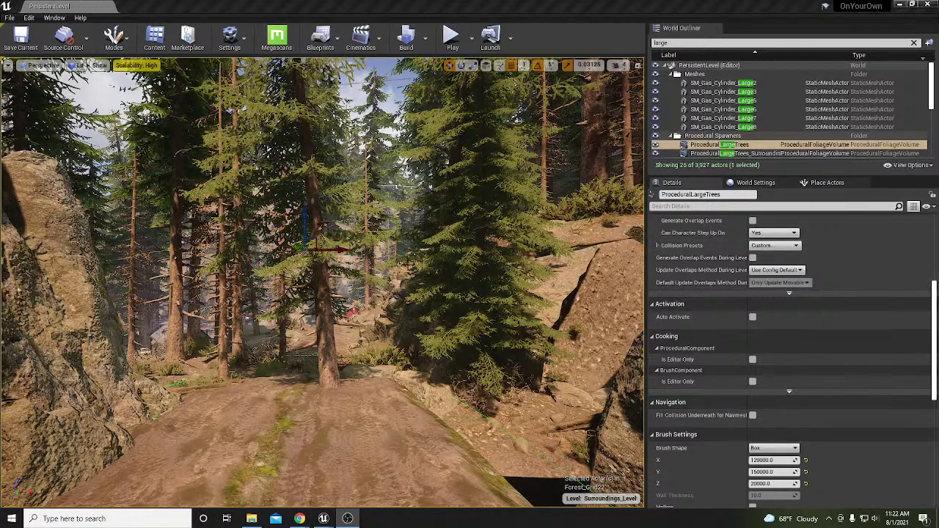
pyautogui.moveTo(432, 300); pyautogui.dragTo(528, 315, button='right')
pyautogui.moveTo(221, 322); pyautogui.dragTo(431, 301, button='right')
pyautogui.press('s')
pyautogui.press('w')
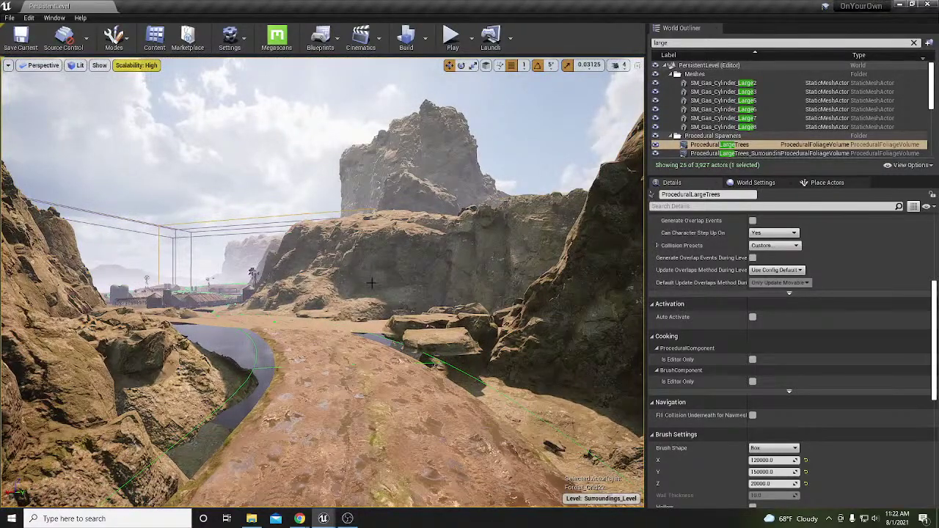
# Duplicate the massive Nordic coastal cliff beside the road, shift the copy to about X -37963.6, Y 39137.7, and rotate it to -185° about Z.
pyautogui.click(568, 303)
pyautogui.moveTo(568, 303); pyautogui.dragTo(637, 300, button='right')
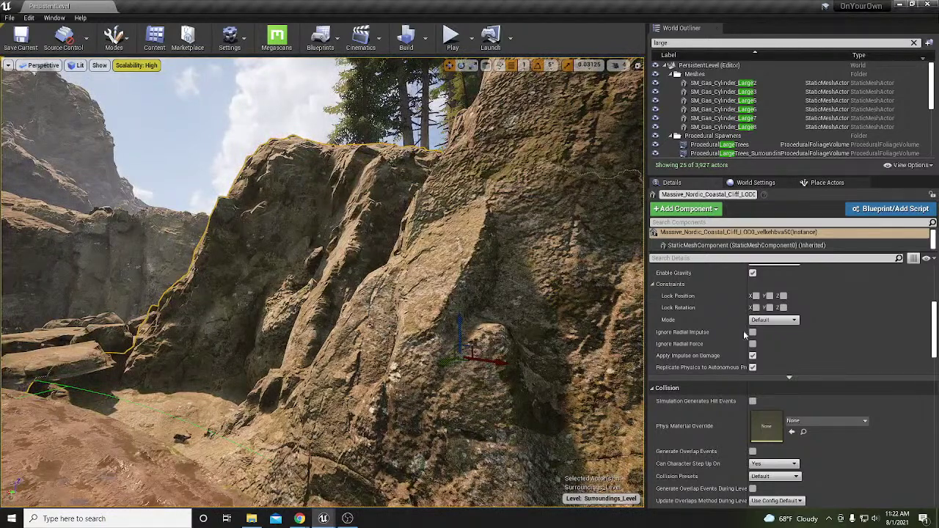
pyautogui.scroll(8, 808, 335)
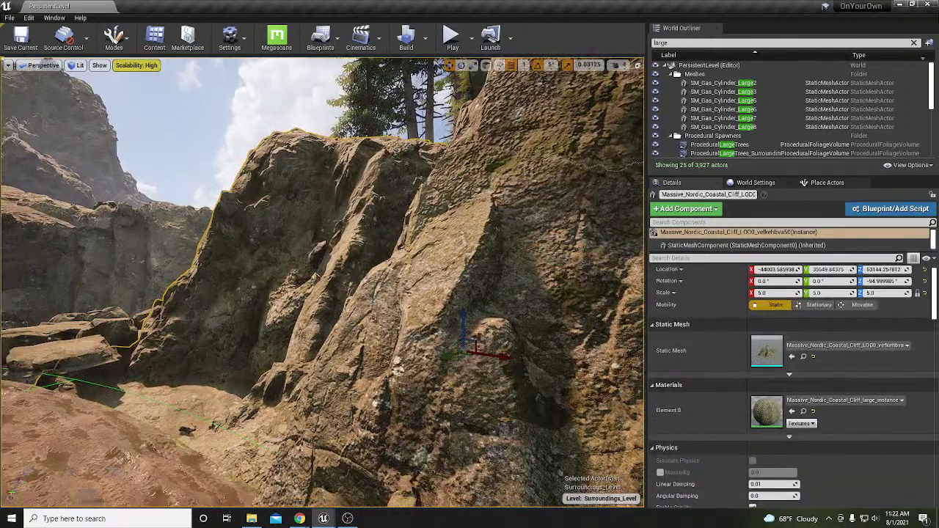
pyautogui.moveTo(411, 293); pyautogui.dragTo(396, 348, button='right')
pyautogui.moveTo(348, 323); pyautogui.dragTo(323, 278, button='right')
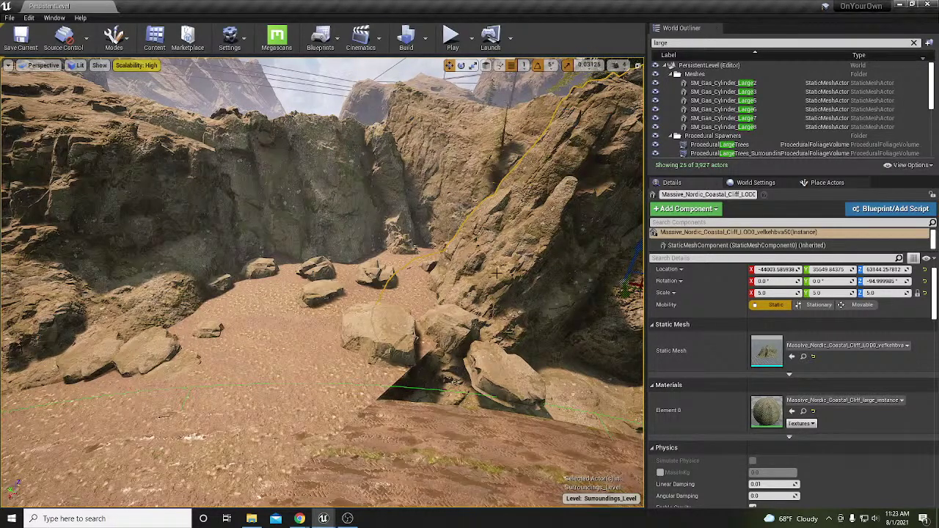
pyautogui.moveTo(468, 284); pyautogui.dragTo(455, 281, button='right')
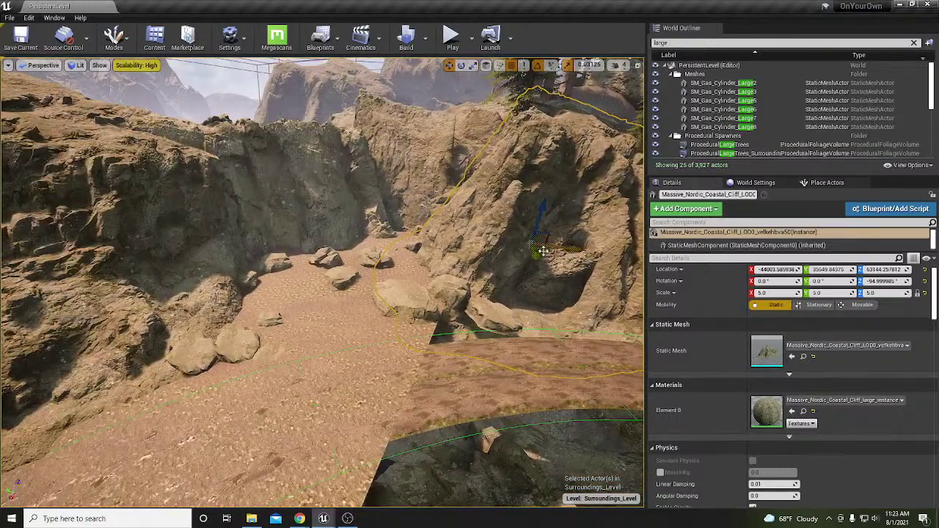
pyautogui.keyDown('alt'); pyautogui.moveTo(543, 250); pyautogui.dragTo(449, 260); pyautogui.keyUp('alt')
pyautogui.press('e')
pyautogui.moveTo(315, 277); pyautogui.dragTo(304, 277)
pyautogui.press('w')
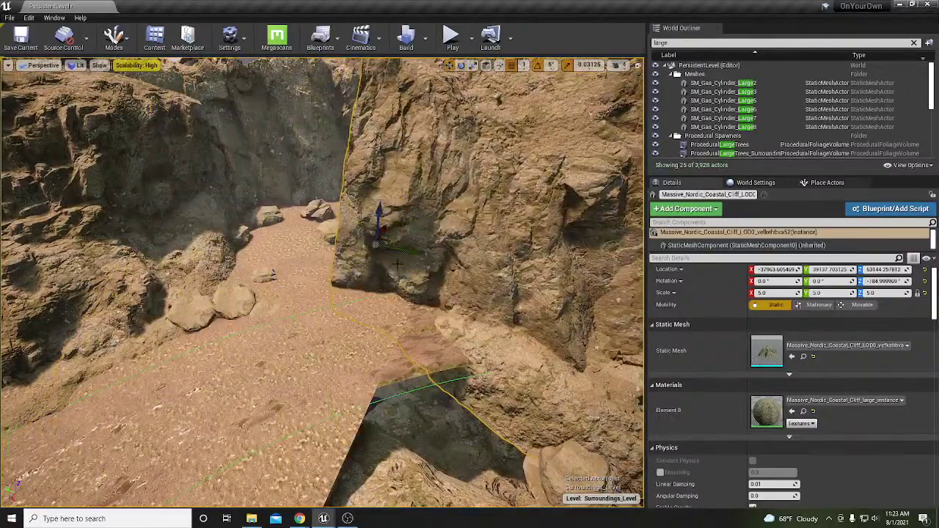
# Rotate the duplicated cliff further to -215° about Z, so that it angles along the road's edge.
pyautogui.moveTo(396, 262)
pyautogui.mouseDown(button='right')
pyautogui.moveTo(470, 250)
pyautogui.moveTo(396, 263)
pyautogui.mouseUp(button='right')
pyautogui.press('e')
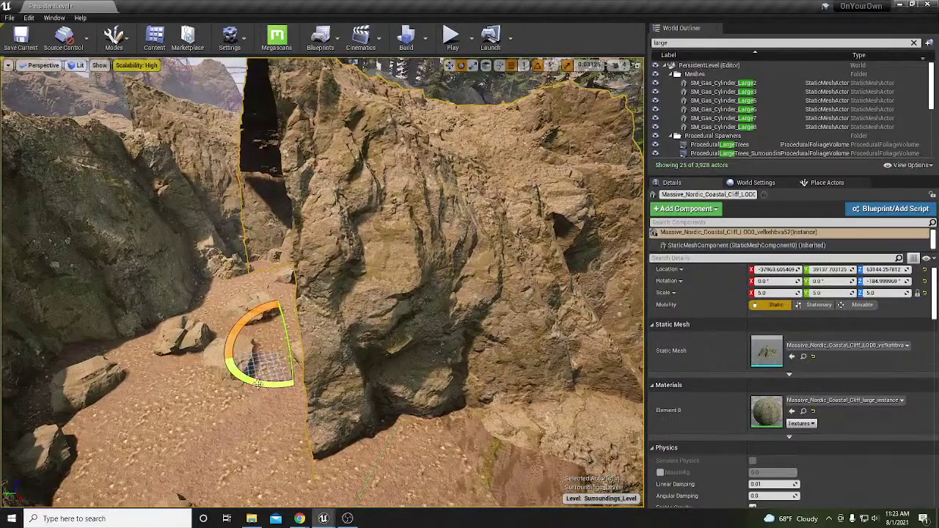
pyautogui.moveTo(251, 371); pyautogui.dragTo(267, 378)
pyautogui.moveTo(273, 316); pyautogui.dragTo(290, 323)
pyautogui.press('w')
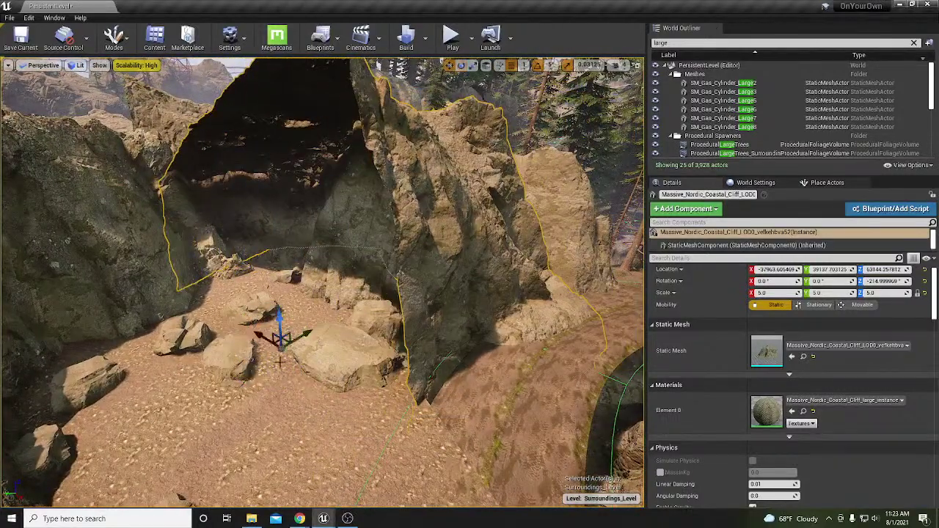
# Select the seven loose rocks scattered before the cliff opening and move them together onto the dirt path towards the farm buildings.
pyautogui.click(334, 323)
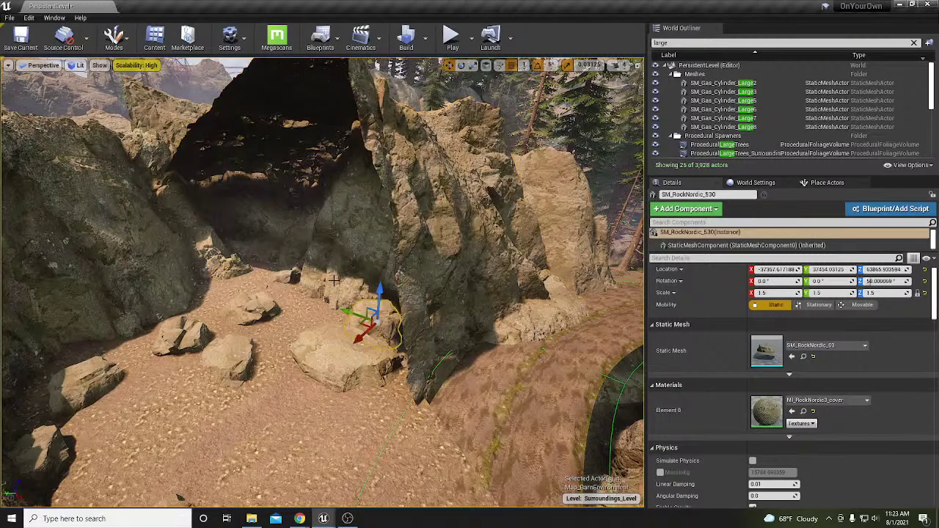
pyautogui.keyDown('ctrl'); pyautogui.click(334, 280); pyautogui.keyUp('ctrl')
pyautogui.click(300, 276)
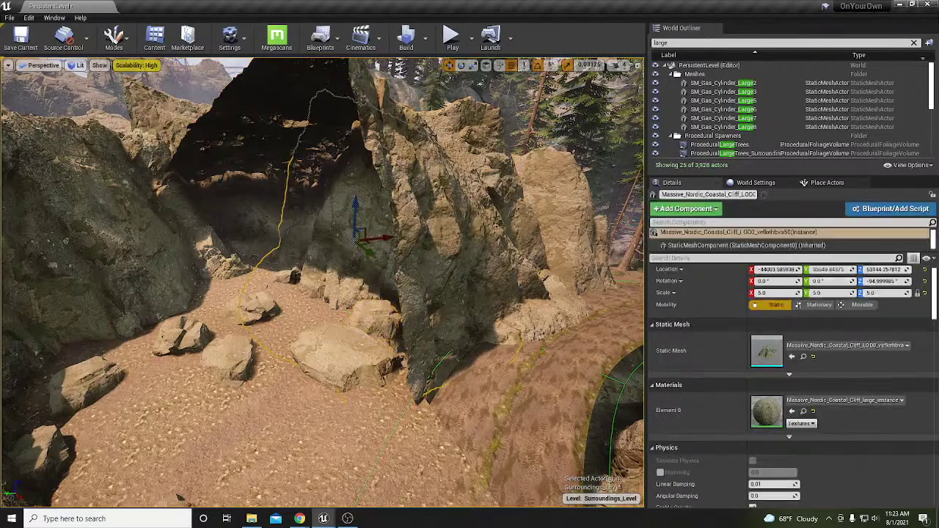
pyautogui.click(380, 314)
pyautogui.keyDown('ctrl'); pyautogui.click(317, 361); pyautogui.keyUp('ctrl')
pyautogui.keyDown('ctrl'); pyautogui.click(257, 306); pyautogui.keyUp('ctrl')
pyautogui.keyDown('ctrl'); pyautogui.click(223, 356); pyautogui.keyUp('ctrl')
pyautogui.keyDown('ctrl'); pyautogui.click(180, 333); pyautogui.keyUp('ctrl')
pyautogui.keyDown('ctrl'); pyautogui.click(81, 381); pyautogui.keyUp('ctrl')
pyautogui.keyDown('ctrl'); pyautogui.click(37, 451); pyautogui.keyUp('ctrl')
pyautogui.press('f')
pyautogui.press('s')
pyautogui.moveTo(202, 409); pyautogui.dragTo(239, 426, button='right')
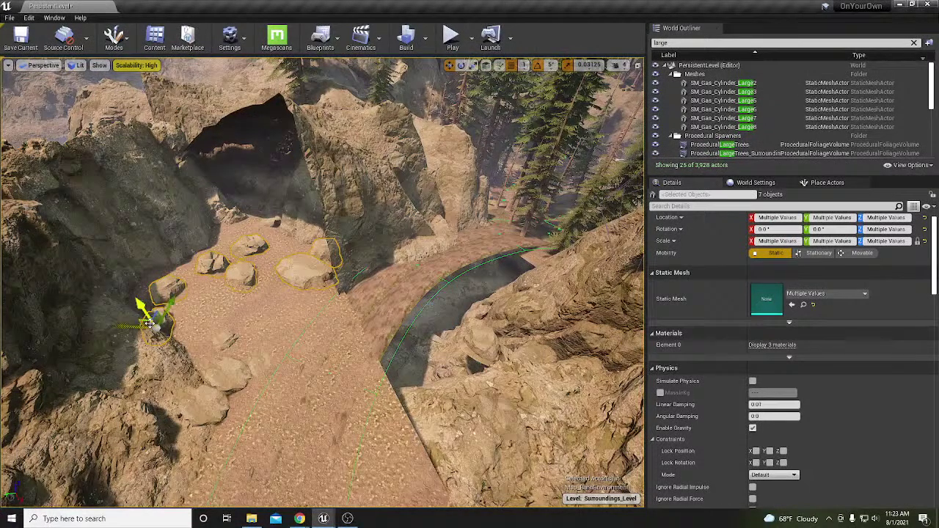
pyautogui.moveTo(149, 324); pyautogui.dragTo(258, 491)
pyautogui.moveTo(259, 440); pyautogui.dragTo(147, 477, button='right')
pyautogui.moveTo(321, 242); pyautogui.dragTo(250, 184, button='right')
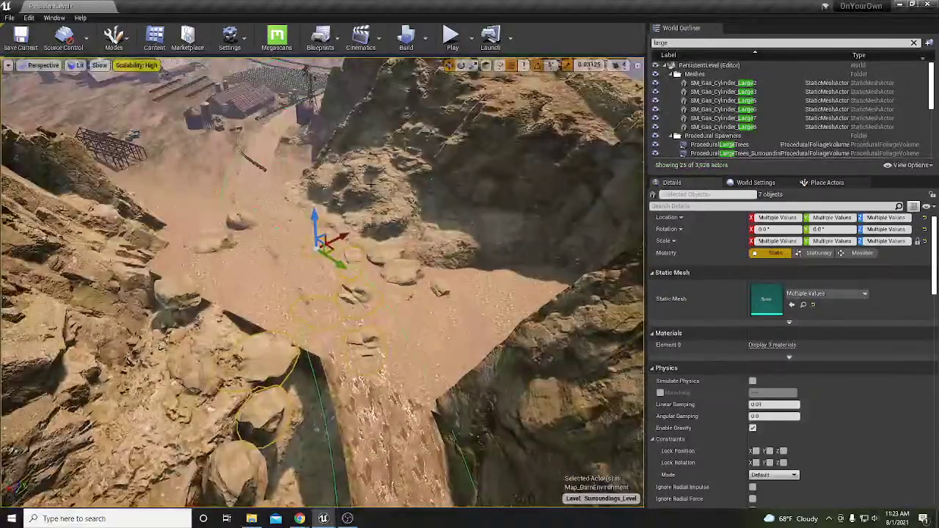
pyautogui.moveTo(322, 244); pyautogui.dragTo(254, 189)
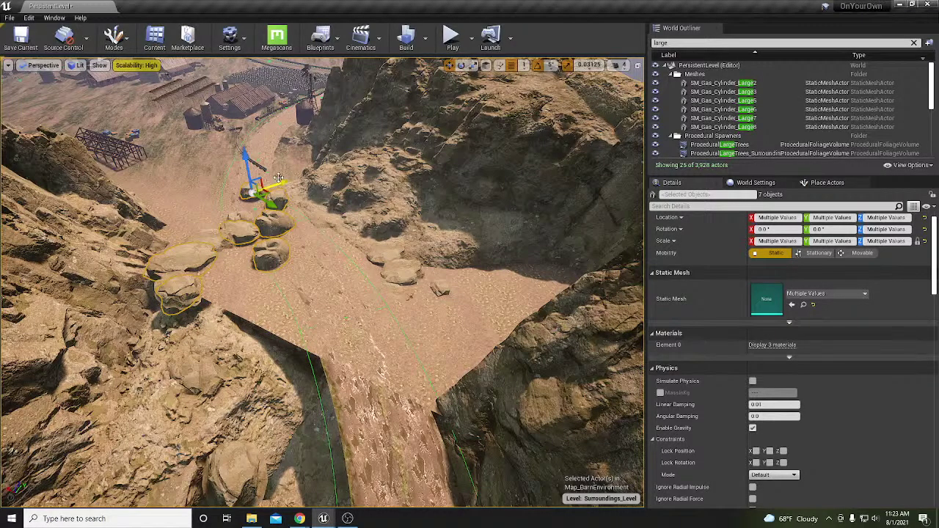
# Move the duplicated cliff to about X -38286, Y 40213, Z 62759 and rotate it to -220° about Z.
pyautogui.moveTo(440, 282); pyautogui.dragTo(631, 198, button='right')
pyautogui.press('w')
pyautogui.moveTo(323, 282); pyautogui.dragTo(293, 271, button='right')
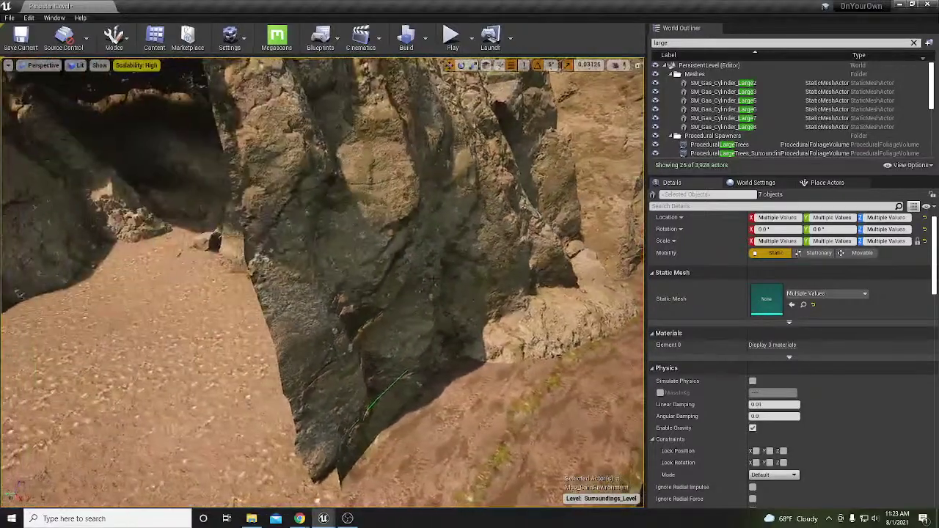
pyautogui.click(341, 299)
pyautogui.moveTo(173, 388); pyautogui.dragTo(184, 345, button='right')
pyautogui.press('s')
pyautogui.press('e')
pyautogui.moveTo(177, 411); pyautogui.dragTo(170, 408)
pyautogui.press('w')
pyautogui.moveTo(179, 344); pyautogui.dragTo(137, 379)
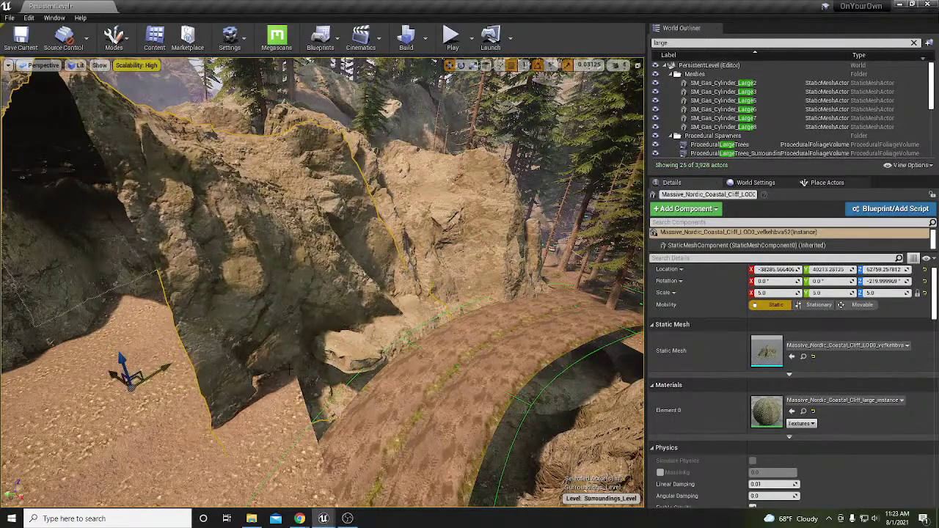
# Delete the leftover rock at the foot of the duplicated cliff beside the road and frame the cliff.
pyautogui.click(346, 361)
pyautogui.press('Delete')
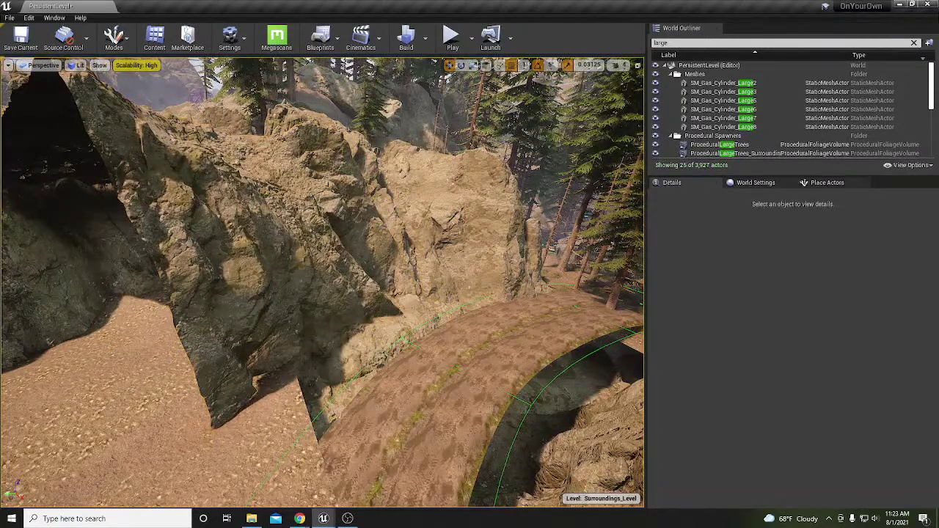
pyautogui.click(348, 381)
pyautogui.press('f')
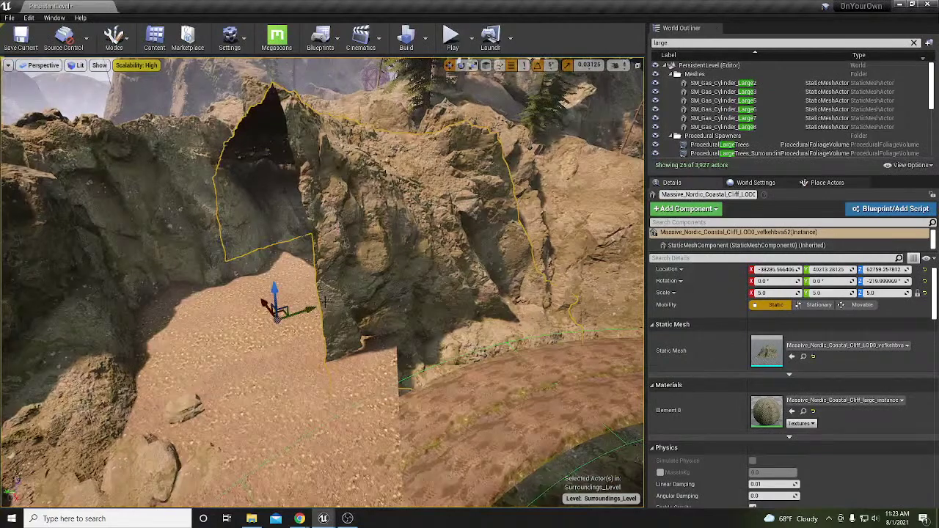
# Move the neighbouring ve3hahfcb cliff wall to about X -35663, Y 38198, Z 60826, over the dark opening next to the road.
pyautogui.click(230, 309)
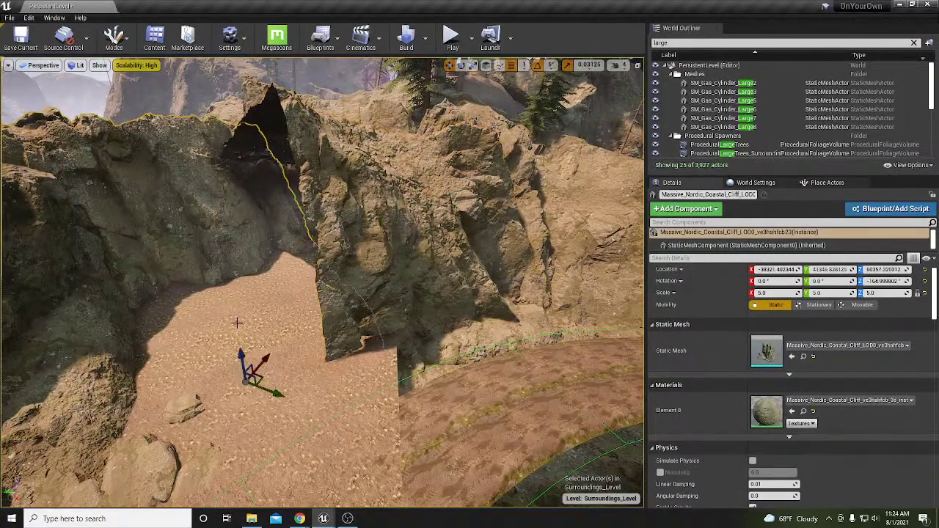
pyautogui.moveTo(262, 377); pyautogui.dragTo(348, 466)
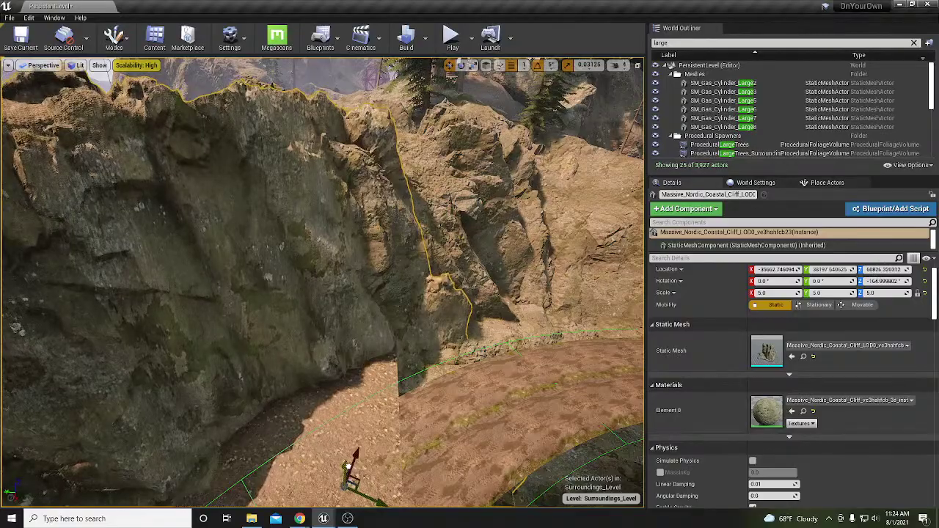
pyautogui.moveTo(348, 466); pyautogui.dragTo(217, 448, button='right')
# Select the barn environment's actors together and inspect how they lie around the canyon and cliffs.
pyautogui.click(265, 331)
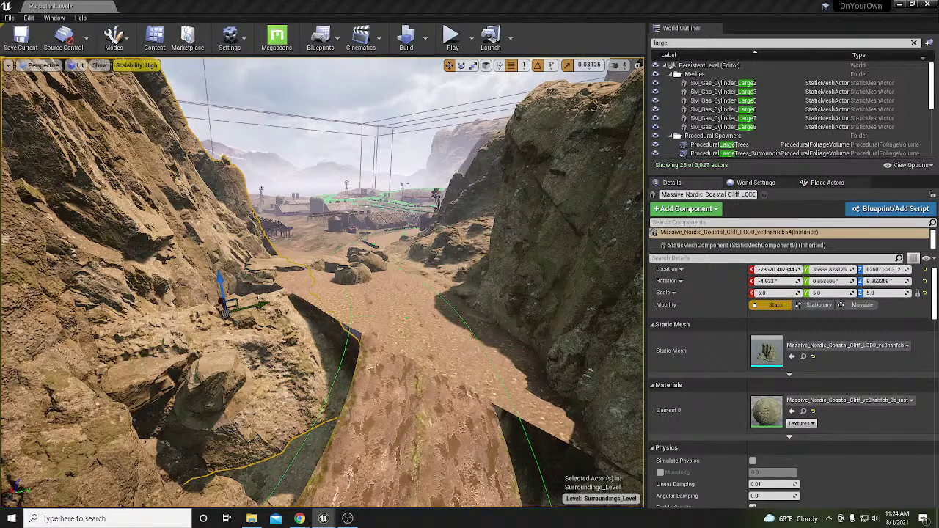
pyautogui.hotkey('ctrl', 'z')
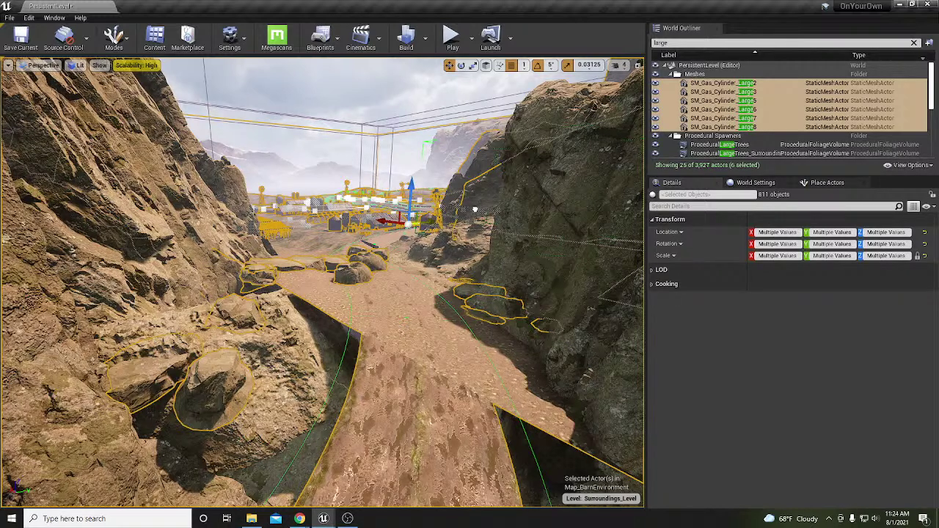
pyautogui.scroll(5, 474, 210)
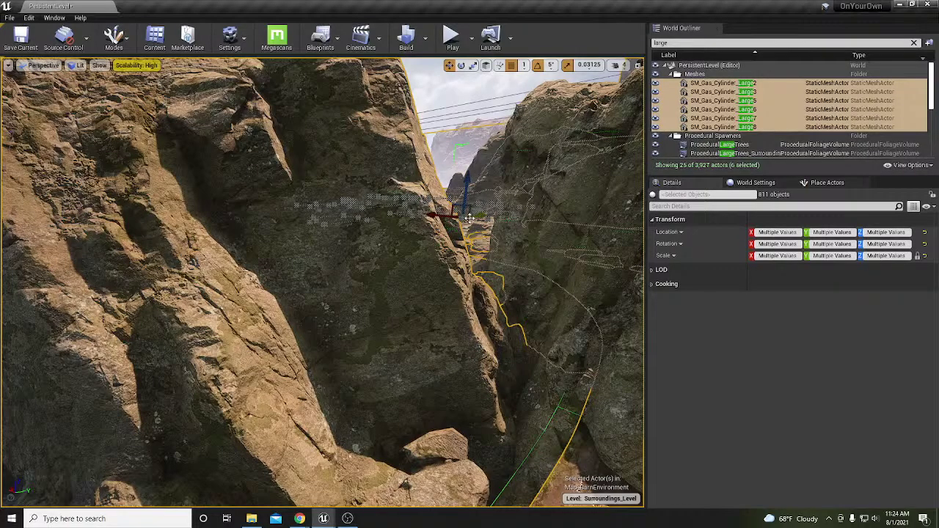
pyautogui.moveTo(477, 210); pyautogui.dragTo(390, 280, button='right')
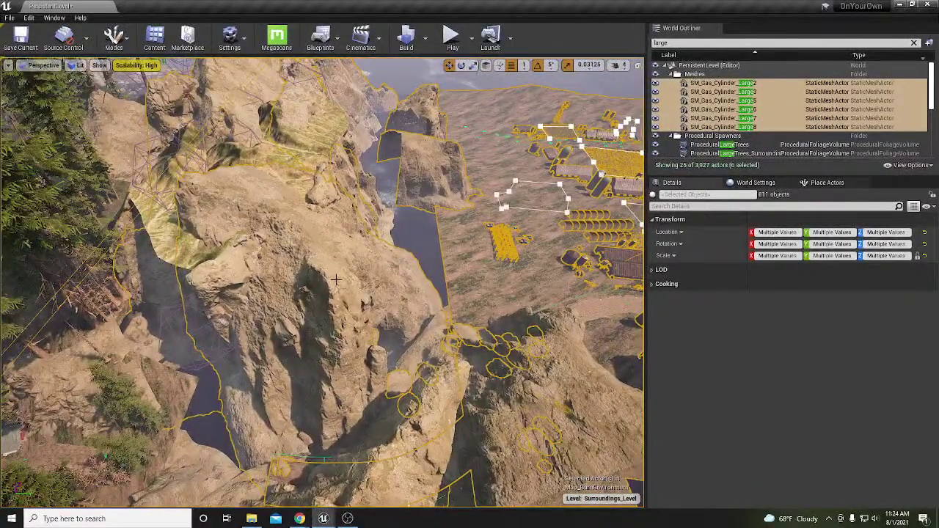
# Move the massive Nordic coastal cliff scaled to 10 along the ridge to about X -25312.5, Y 25292.6.
pyautogui.click(335, 279)
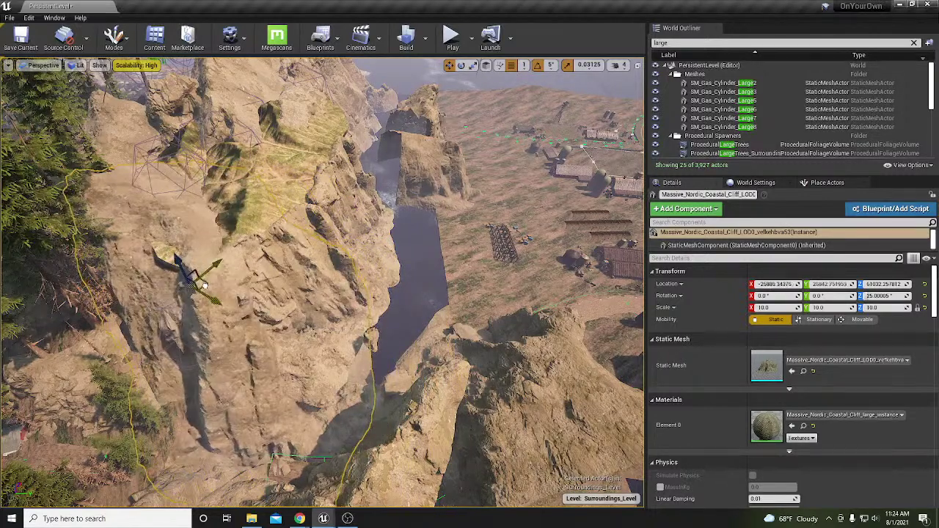
pyautogui.moveTo(205, 287); pyautogui.dragTo(211, 289)
pyautogui.moveTo(211, 289); pyautogui.dragTo(143, 338, button='right')
pyautogui.moveTo(344, 227); pyautogui.dragTo(253, 257, button='right')
pyautogui.click(254, 257)
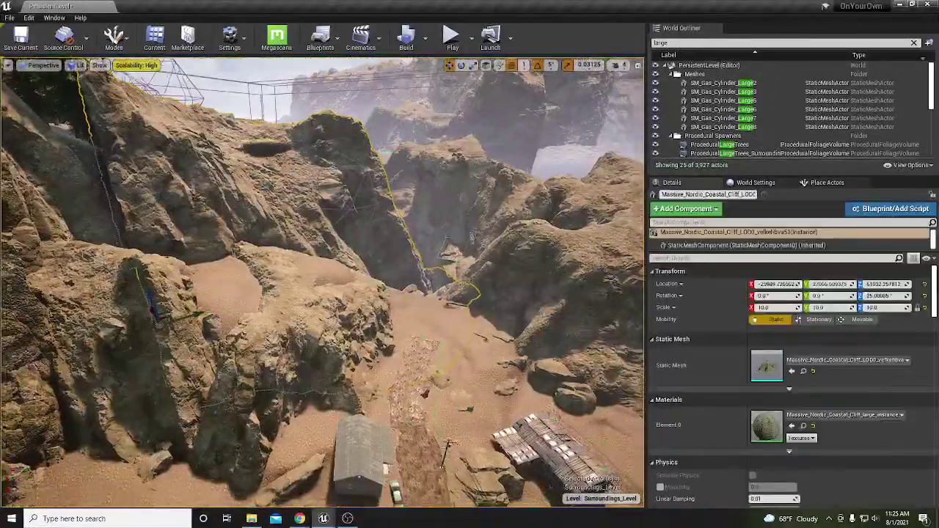
pyautogui.moveTo(322, 282); pyautogui.dragTo(294, 272, button='right')
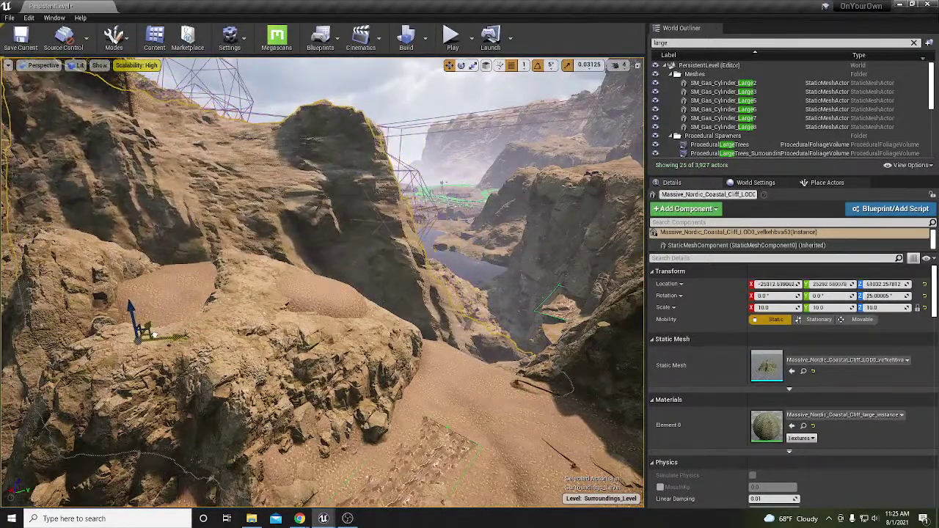
pyautogui.moveTo(154, 335); pyautogui.dragTo(454, 345, button='right')
pyautogui.moveTo(396, 297); pyautogui.dragTo(406, 292, button='right')
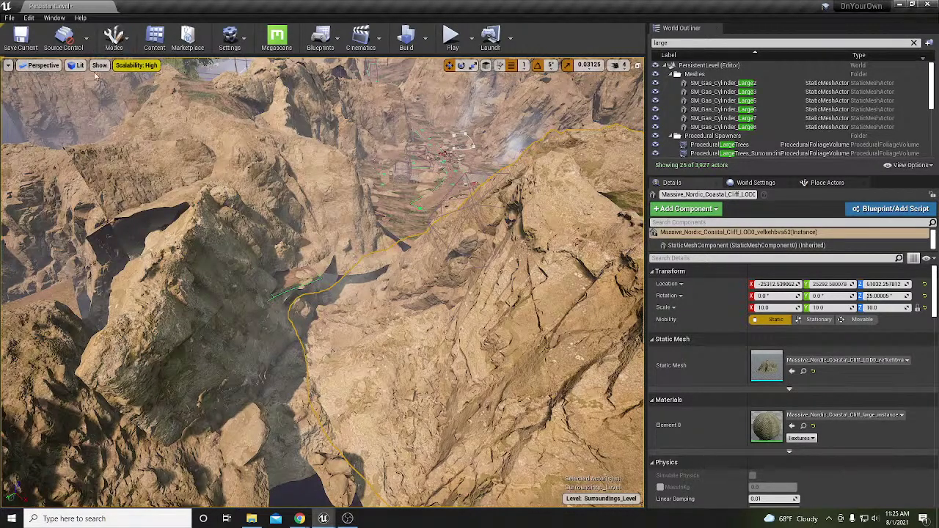
# Create a new landscape with 63×63-quad sections, 1×1 section per component and a 505×505 overall resolution.
pyautogui.moveTo(154, 142); pyautogui.dragTo(162, 160, button='right')
pyautogui.hotkey('shift', '2')
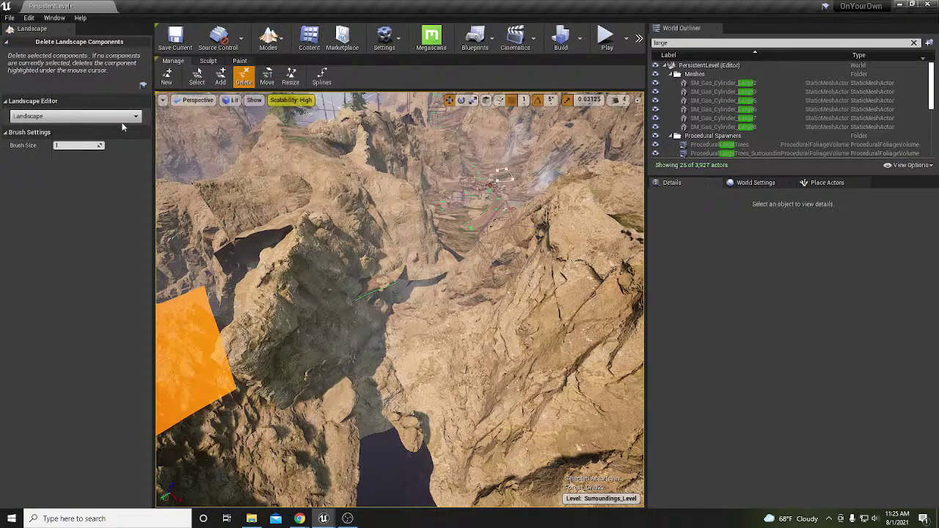
pyautogui.click(167, 76)
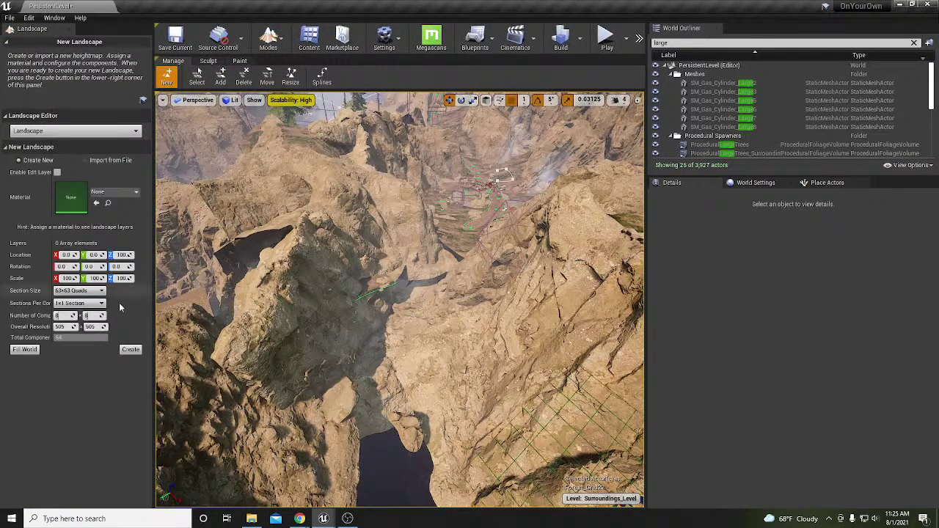
pyautogui.click(131, 350)
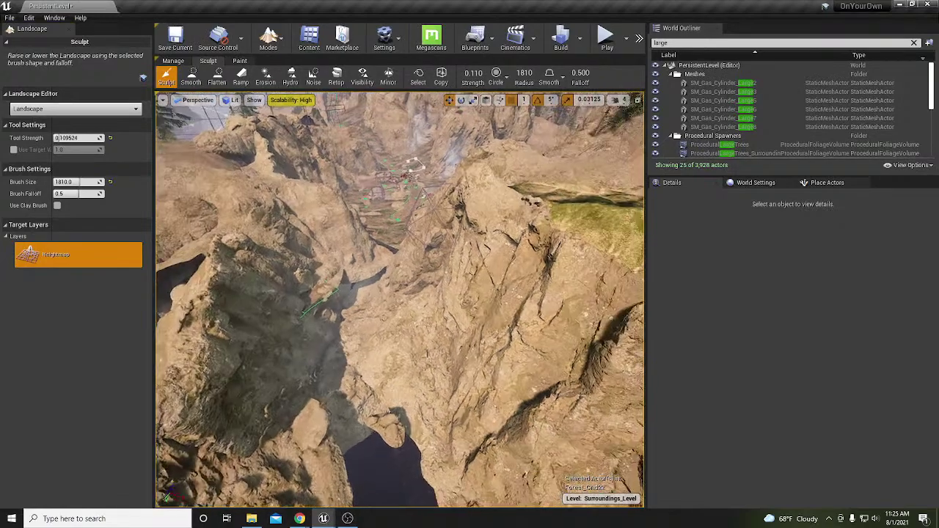
# Undo the creation of the previous landscape and look over the gap between the canyon cliffs.
pyautogui.press('s')
pyautogui.moveTo(400, 299)
pyautogui.mouseDown(button='right')
pyautogui.moveTo(440, 293)
pyautogui.moveTo(442, 266)
pyautogui.moveTo(378, 312)
pyautogui.moveTo(400, 323)
pyautogui.moveTo(468, 303)
pyautogui.moveTo(366, 332)
pyautogui.moveTo(389, 402)
pyautogui.moveTo(398, 404)
pyautogui.moveTo(370, 415)
pyautogui.mouseUp(button='right')
pyautogui.press('s')
pyautogui.hotkey('shift', '1')
pyautogui.hotkey('ctrl', 'z')
pyautogui.press('w')
pyautogui.moveTo(371, 371); pyautogui.dragTo(372, 380, button='right')
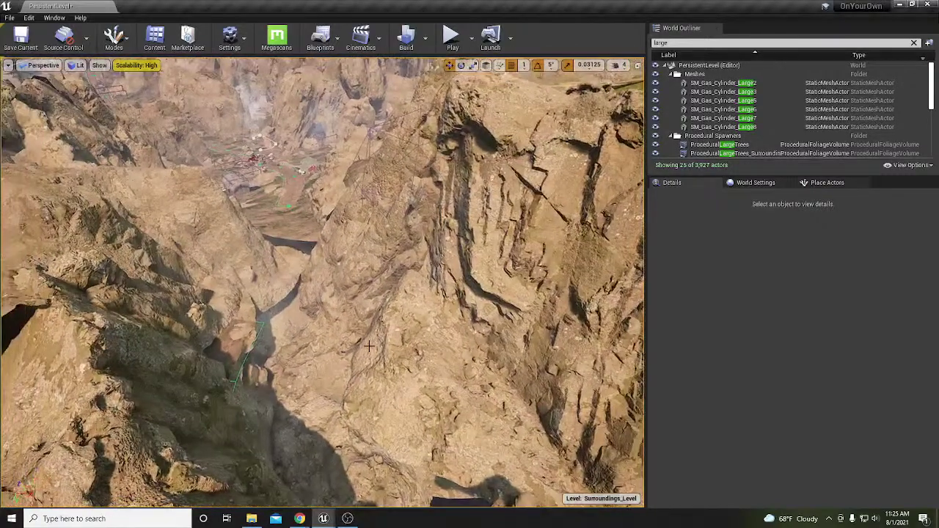
# Configure another new landscape with 63×63-quad sections and 2×2 sections per component.
pyautogui.hotkey('shift', '2')
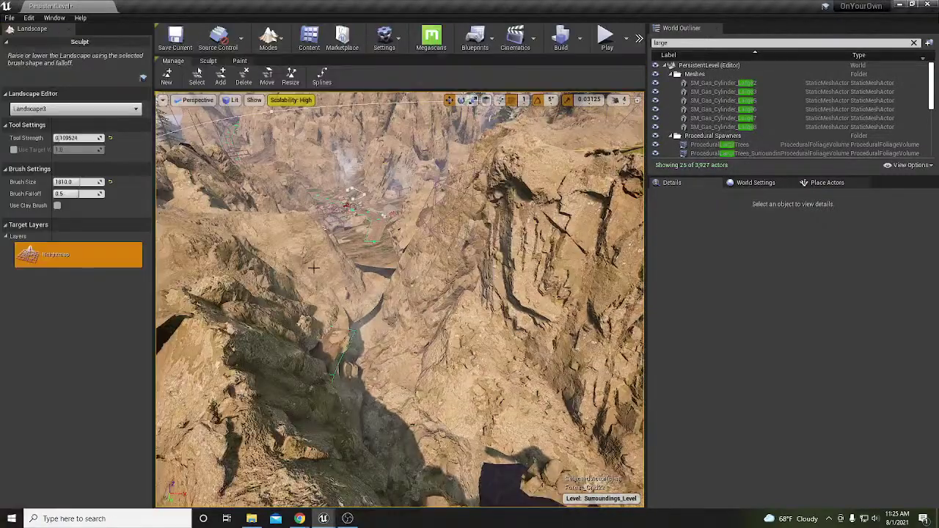
pyautogui.click(167, 74)
pyautogui.moveTo(366, 269); pyautogui.dragTo(433, 273, button='right')
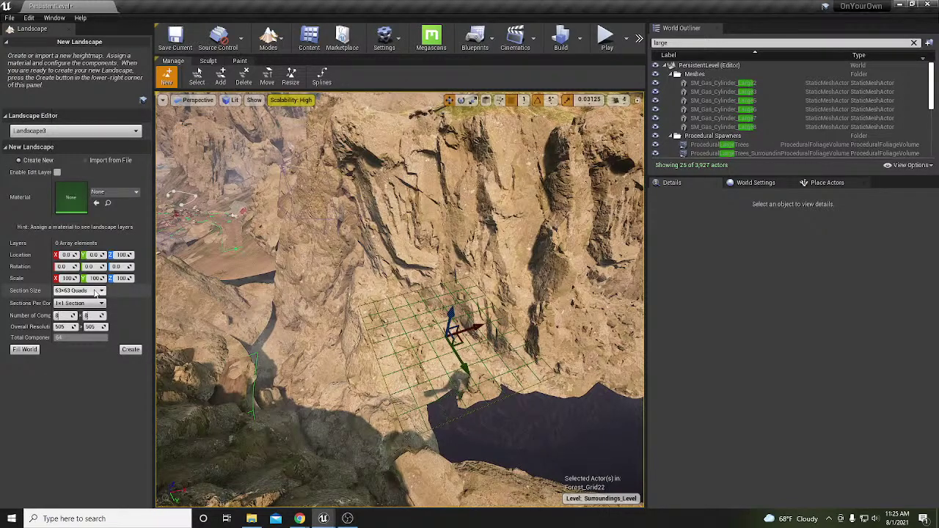
pyautogui.click(96, 291)
pyautogui.click(80, 333)
pyautogui.click(80, 303)
pyautogui.click(81, 325)
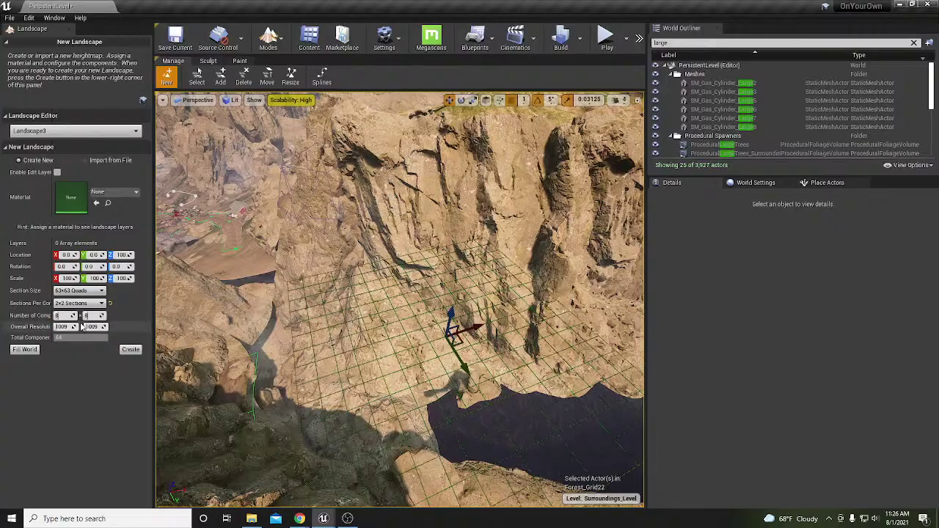
# Lower the new landscape's placement to about Z -38575 and create it.
pyautogui.moveTo(400, 299); pyautogui.dragTo(355, 246, button='right')
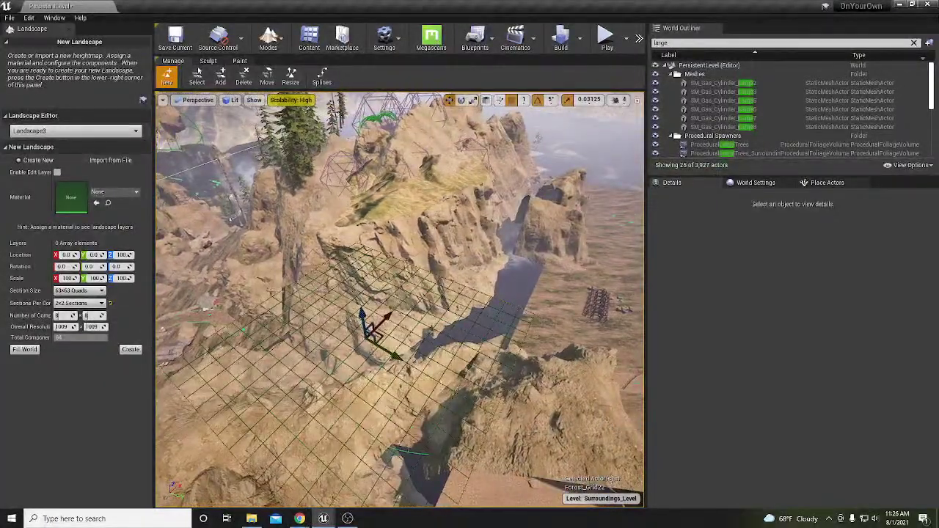
pyautogui.moveTo(362, 313); pyautogui.dragTo(392, 439)
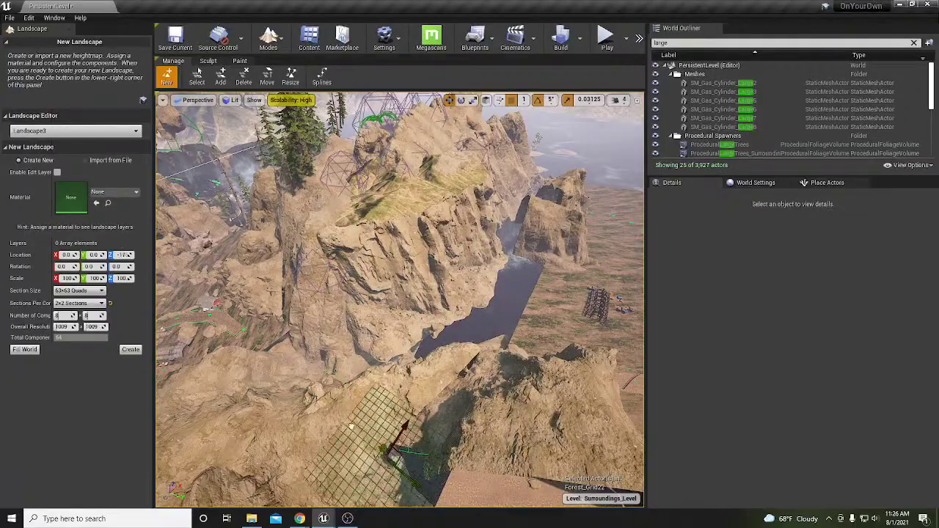
pyautogui.moveTo(393, 439); pyautogui.dragTo(366, 360, button='right')
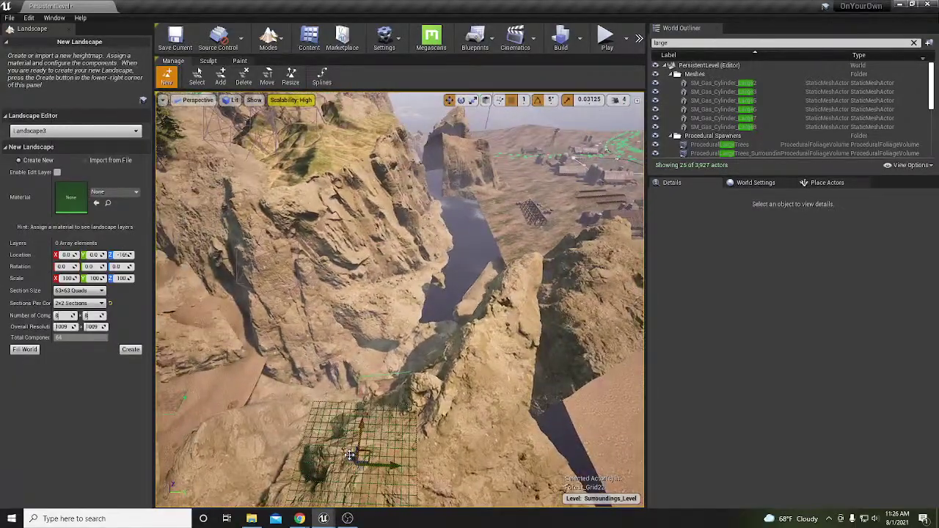
pyautogui.moveTo(322, 352); pyautogui.dragTo(319, 355)
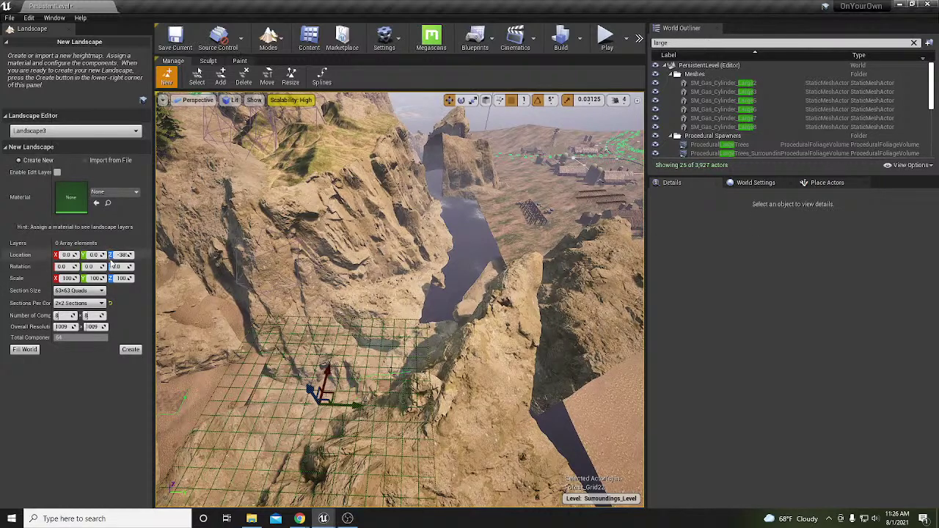
pyautogui.click(130, 350)
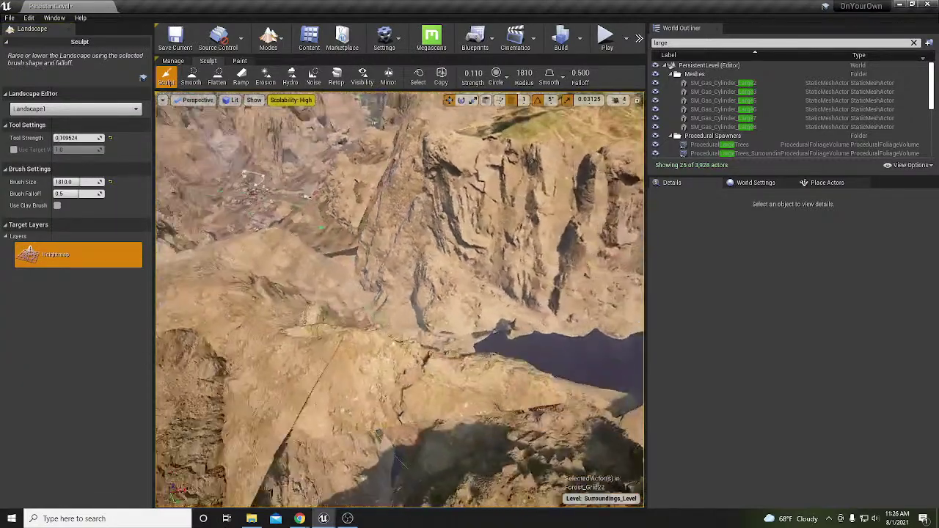
# Search the level's actors for "lands" and select the newly created landscape with 2×2 component subsections.
pyautogui.moveTo(399, 299); pyautogui.dragTo(408, 261, button='right')
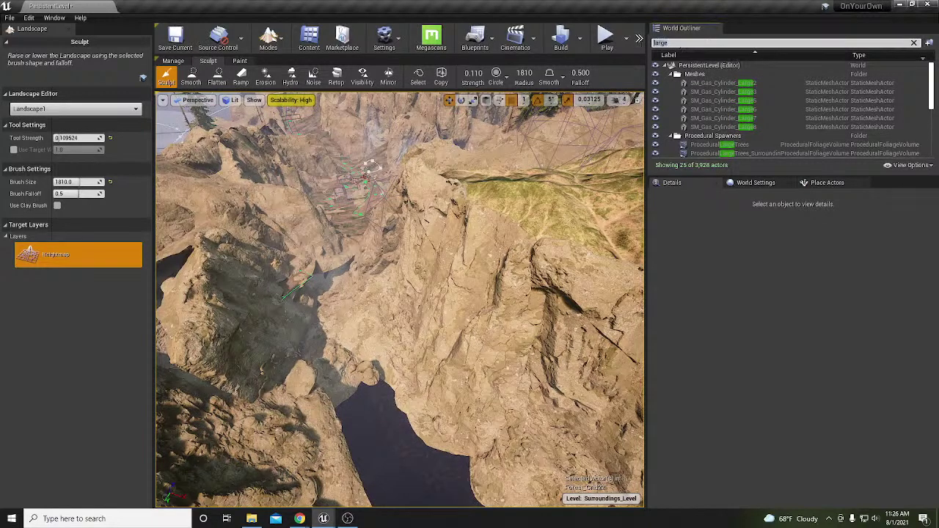
pyautogui.write('land')
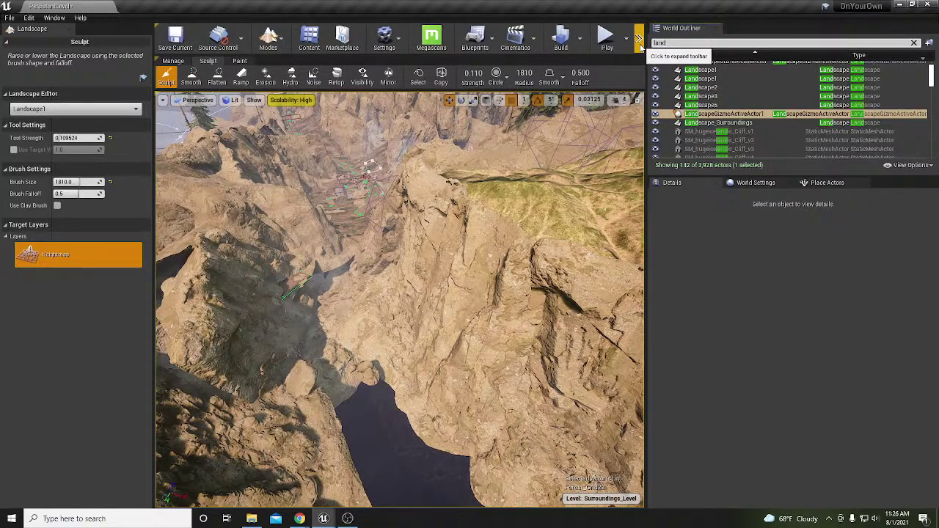
pyautogui.write('s')
pyautogui.click(706, 82)
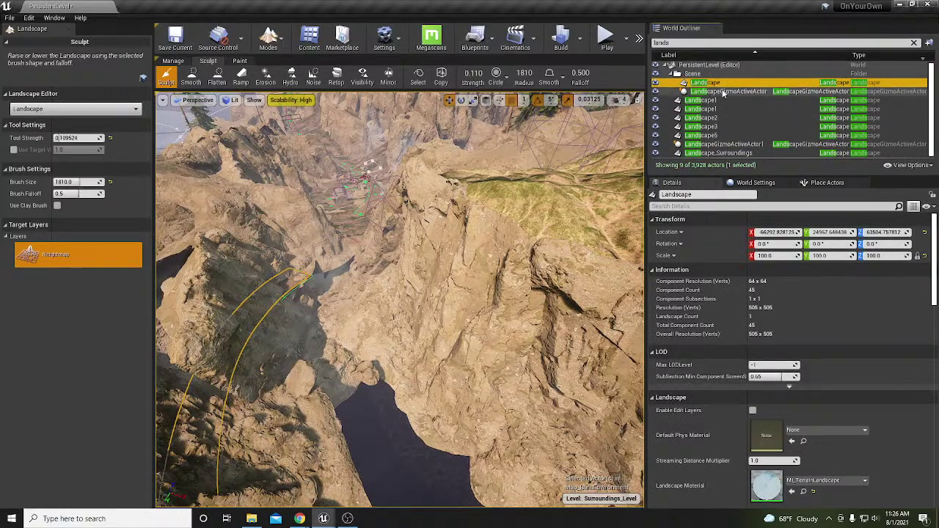
pyautogui.click(701, 100)
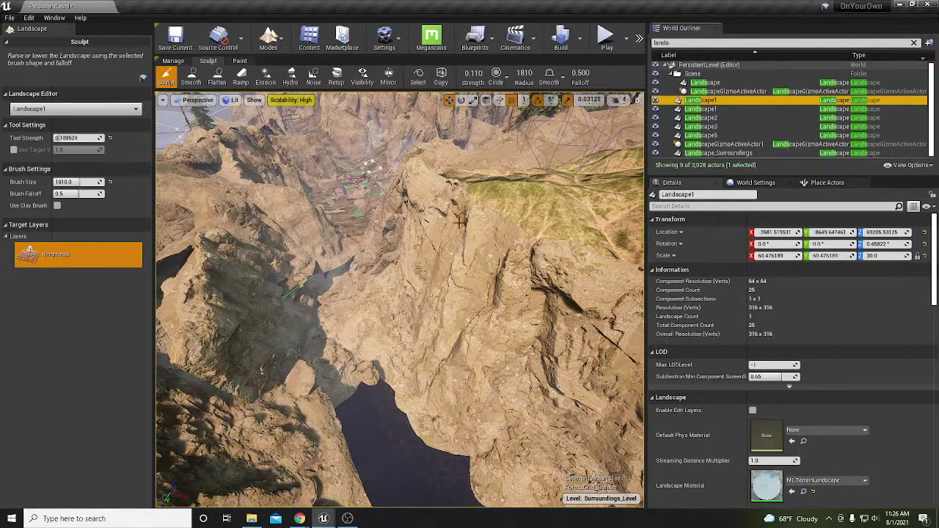
pyautogui.moveTo(457, 227); pyautogui.dragTo(422, 249, button='right')
pyautogui.press('w')
pyautogui.press('w')
pyautogui.press('s')
pyautogui.moveTo(422, 297); pyautogui.dragTo(426, 292, button='right')
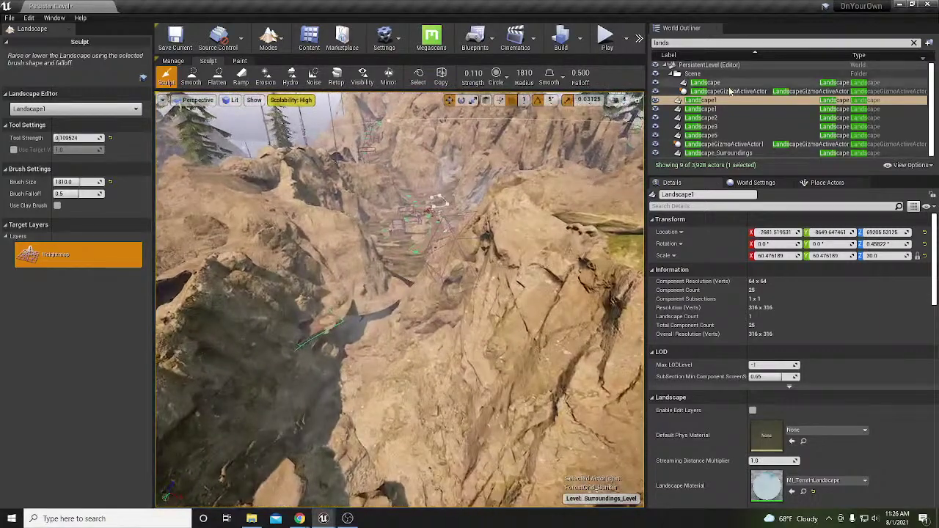
pyautogui.click(704, 108)
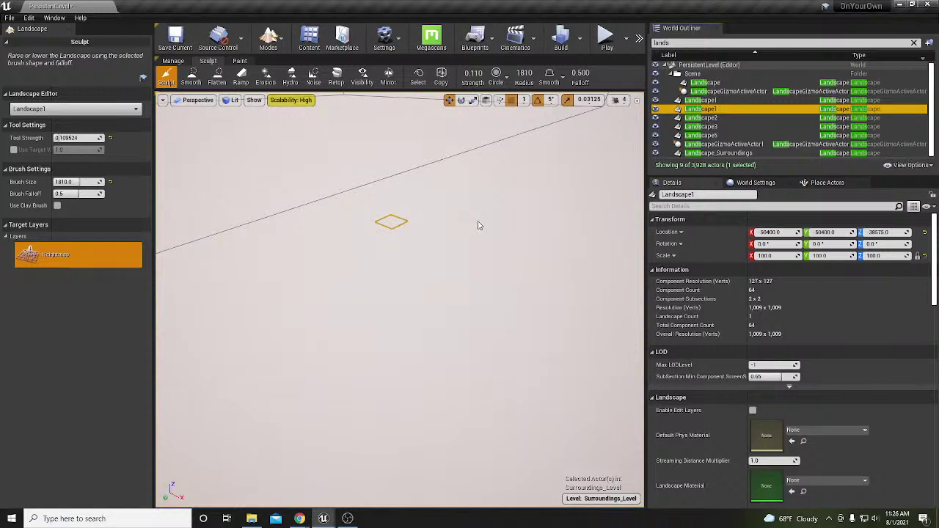
# Try to move the new landscape up and across towards the dark gap between the cliff and the farm ground.
pyautogui.moveTo(479, 225); pyautogui.dragTo(411, 330, button='right')
pyautogui.press('w')
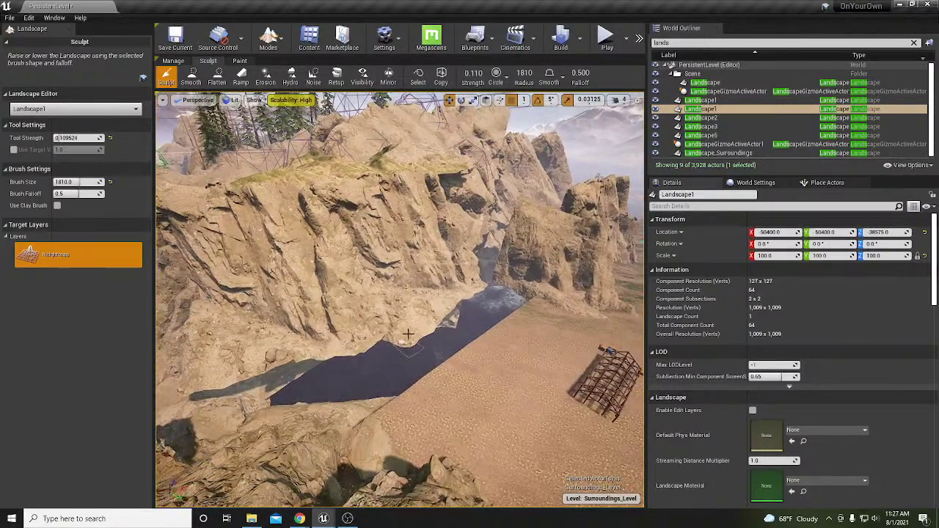
pyautogui.hotkey('shift', '1')
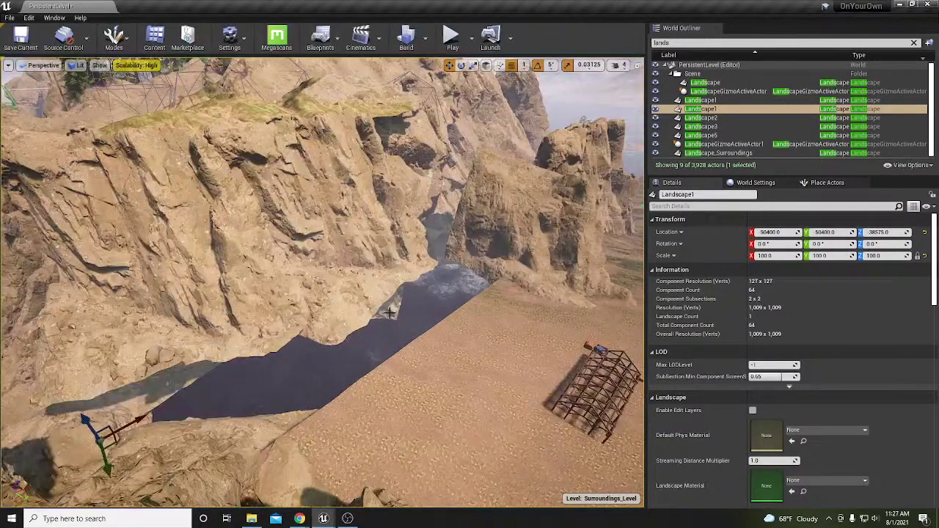
pyautogui.moveTo(312, 348); pyautogui.dragTo(268, 322, button='right')
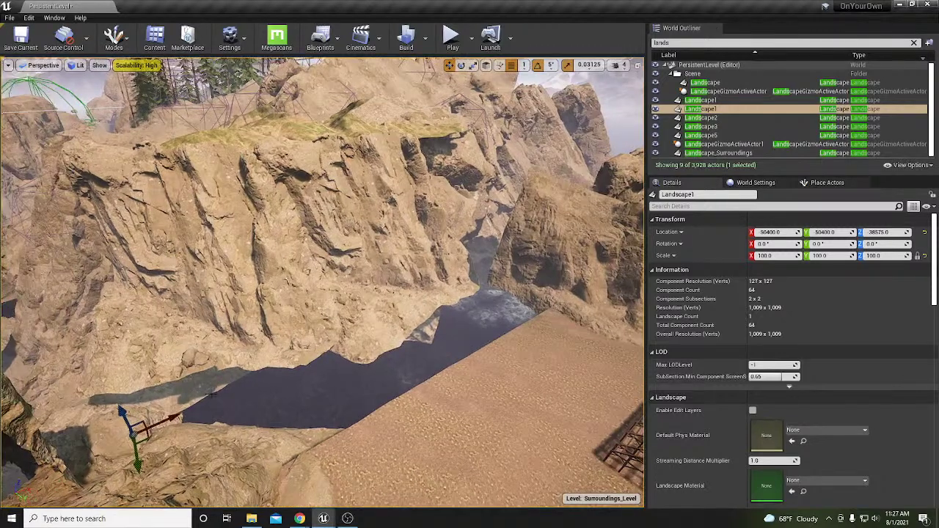
pyautogui.moveTo(139, 422); pyautogui.dragTo(152, 96)
pyautogui.moveTo(149, 128); pyautogui.dragTo(456, 144)
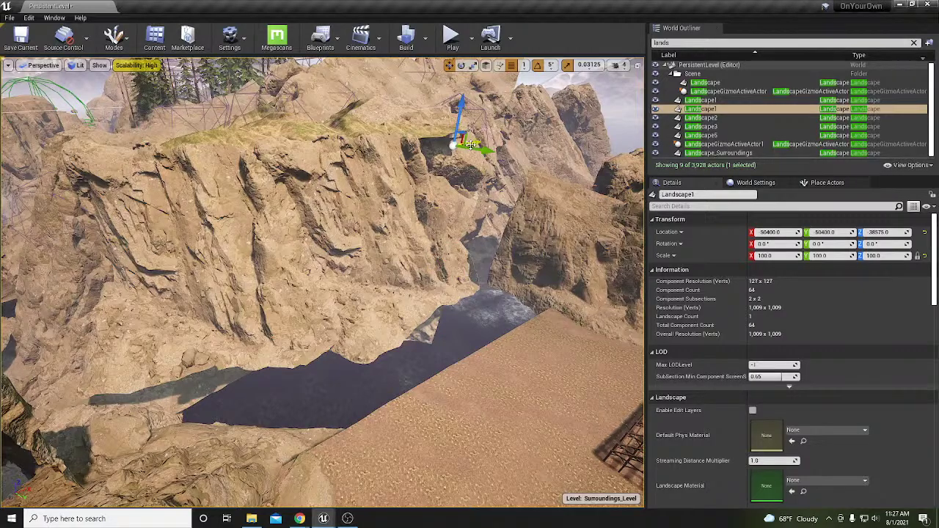
pyautogui.moveTo(470, 145); pyautogui.dragTo(193, 430, button='middle')
pyautogui.moveTo(303, 338); pyautogui.dragTo(283, 411, button='right')
pyautogui.press('s')
pyautogui.moveTo(323, 283); pyautogui.dragTo(399, 294, button='right')
pyautogui.moveTo(292, 342); pyautogui.dragTo(301, 342, button='right')
pyautogui.moveTo(343, 316); pyautogui.dragTo(311, 224, button='right')
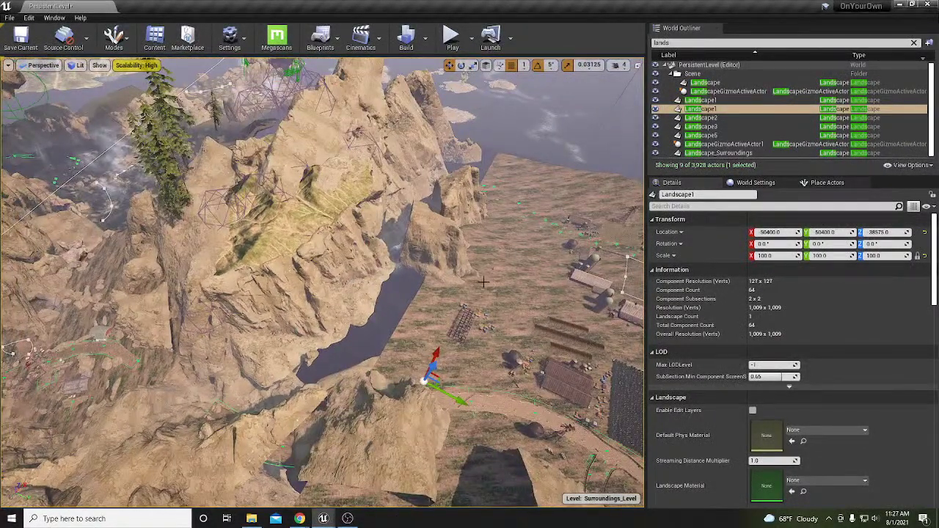
# Move the new landscape beneath the farm area, to about X -43387, Y 29255, Z 60088.
pyautogui.click(700, 100)
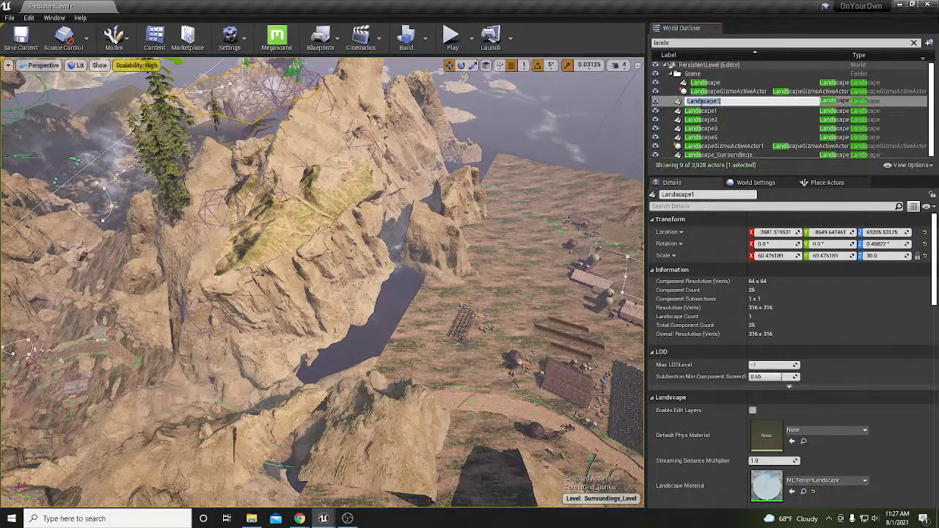
pyautogui.click(701, 108)
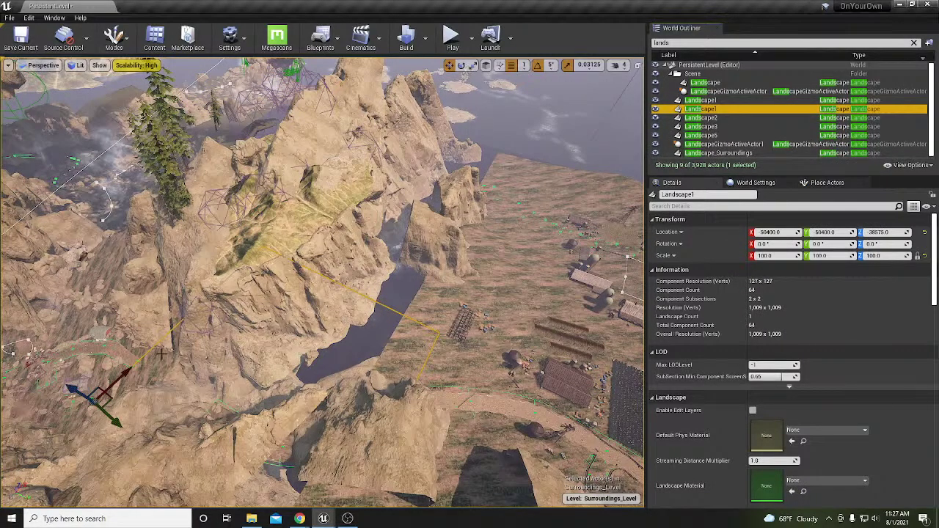
pyautogui.press('f')
pyautogui.moveTo(223, 306); pyautogui.dragTo(145, 82)
pyautogui.moveTo(150, 82); pyautogui.dragTo(217, 73, button='right')
pyautogui.press('s')
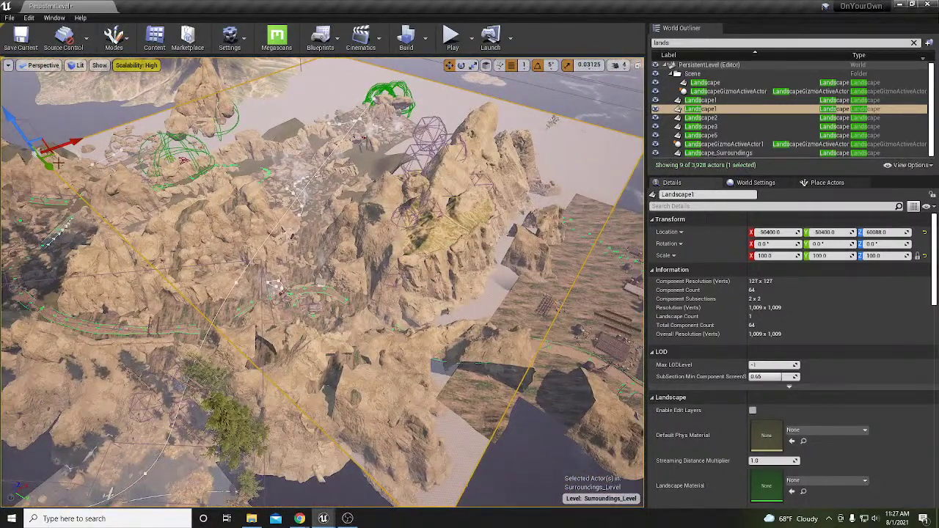
pyautogui.moveTo(52, 155); pyautogui.dragTo(369, 369)
pyautogui.moveTo(369, 368); pyautogui.dragTo(513, 370, button='right')
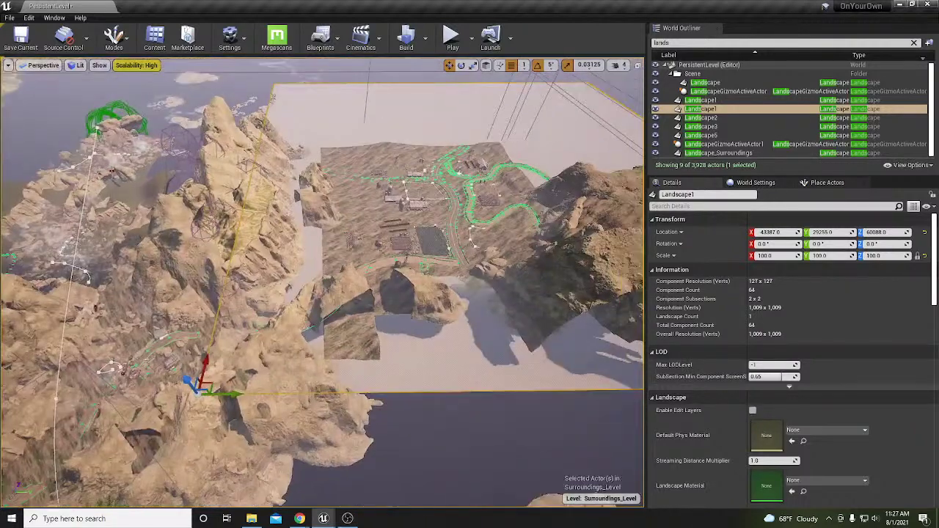
# Delete surplus components of the new landscape around the farm ground and over the open water, using brush size 1.
pyautogui.hotkey('shift', '2')
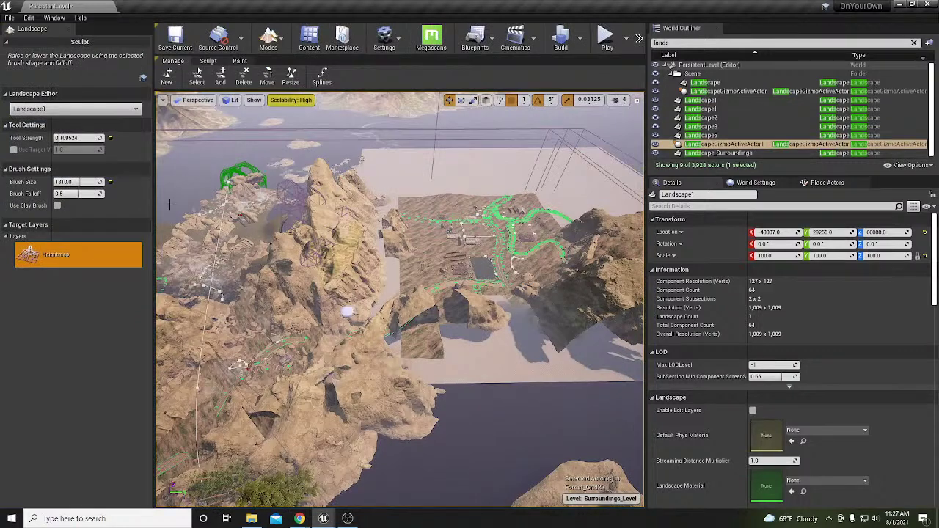
pyautogui.click(246, 78)
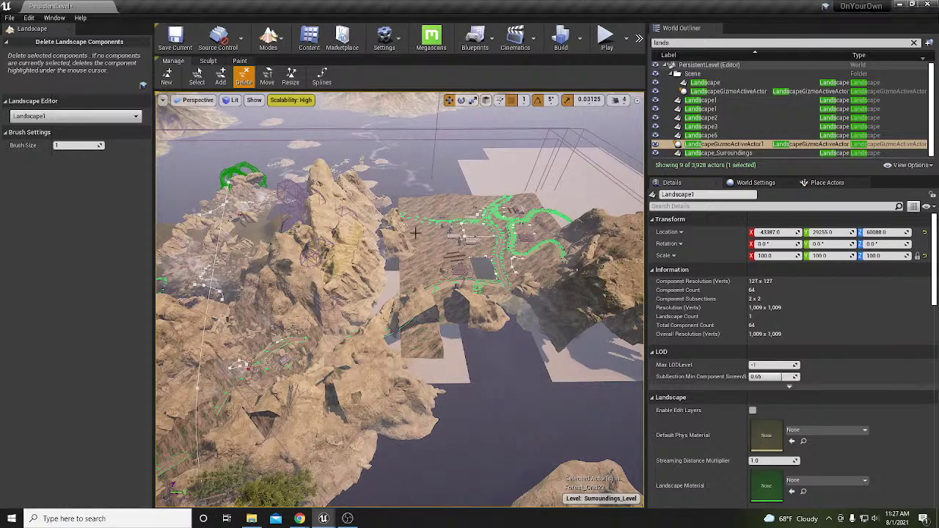
pyautogui.click(561, 349)
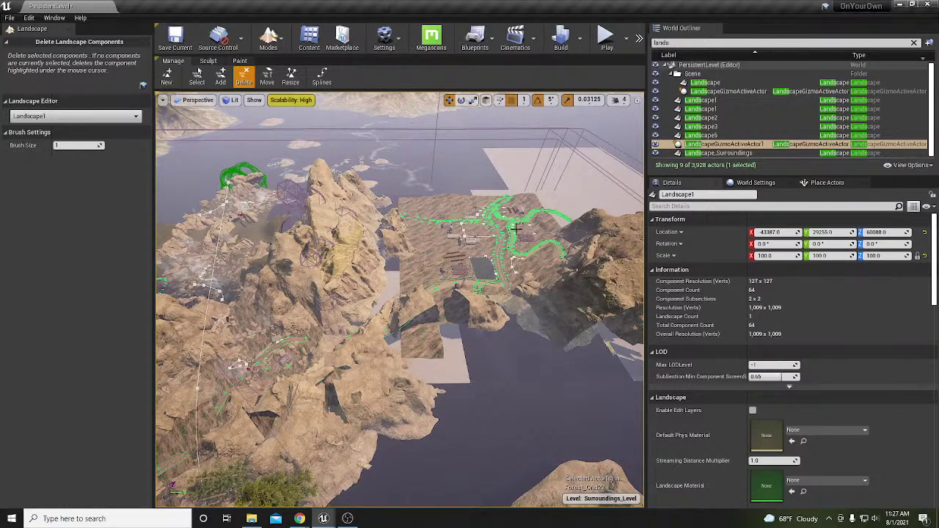
# Select what remains of the new landscape next to the farm and delete it entirely.
pyautogui.moveTo(519, 253); pyautogui.dragTo(370, 234, button='right')
pyautogui.hotkey('shift', '1')
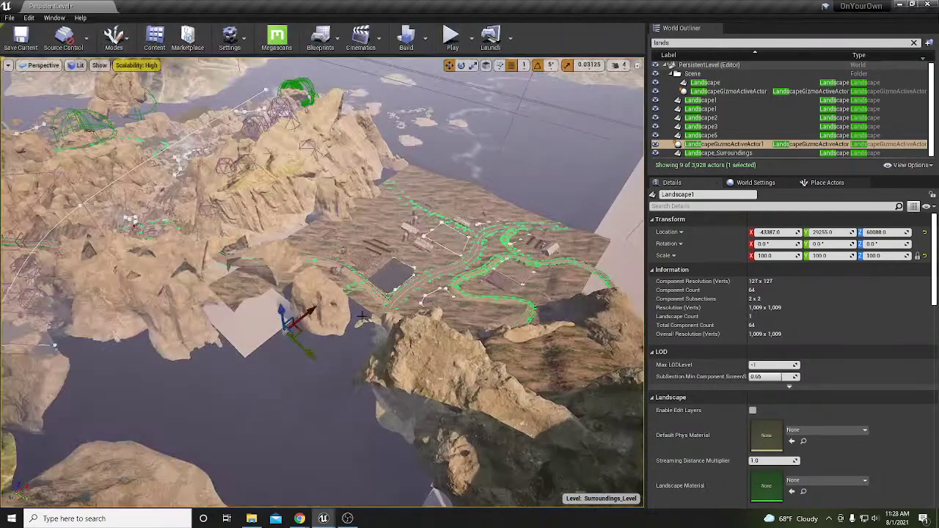
pyautogui.click(260, 327)
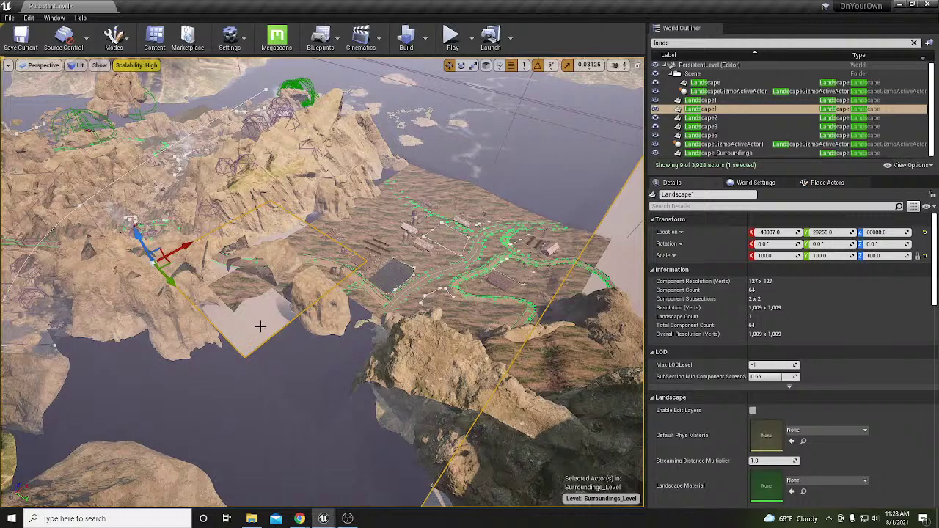
pyautogui.press('Delete')
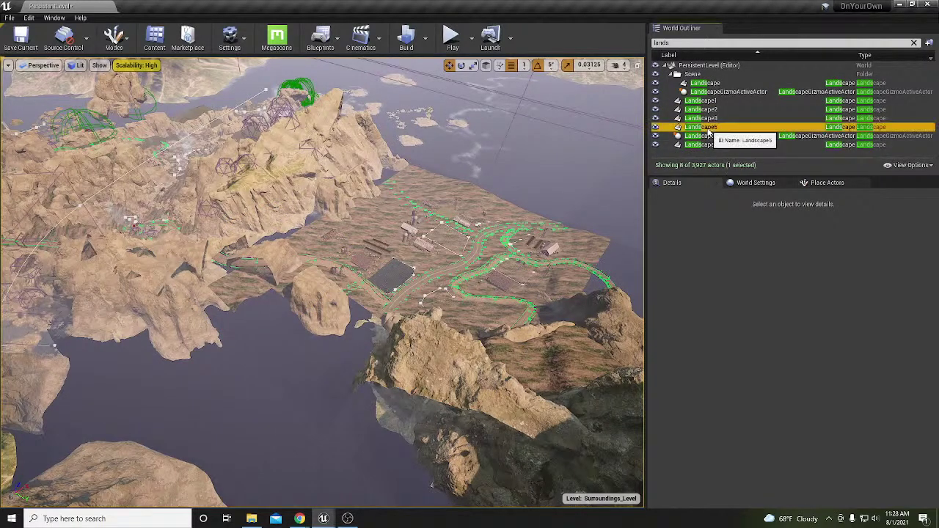
# Select Landscape5, Landscape3, Landscape2, Landscape1 and Landscape in turn to examine which area each one covers.
pyautogui.click(705, 129)
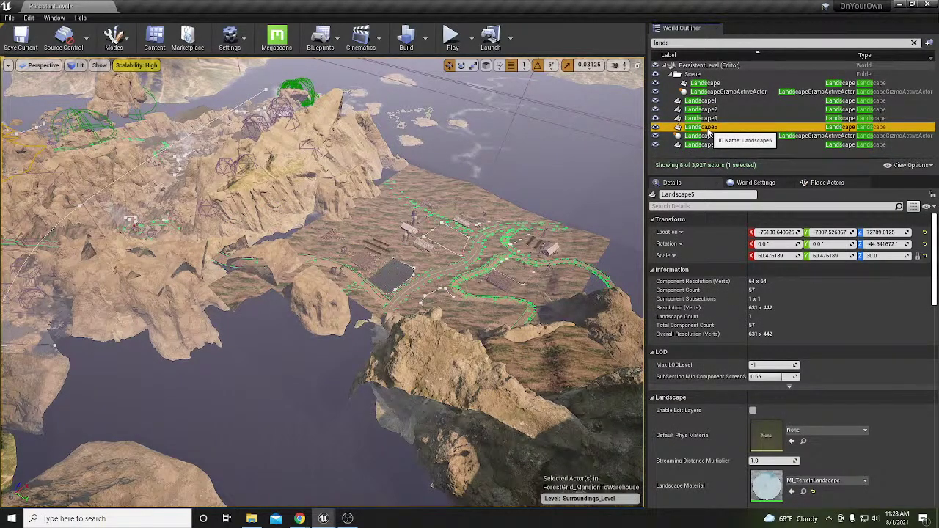
pyautogui.click(706, 119)
pyautogui.click(705, 109)
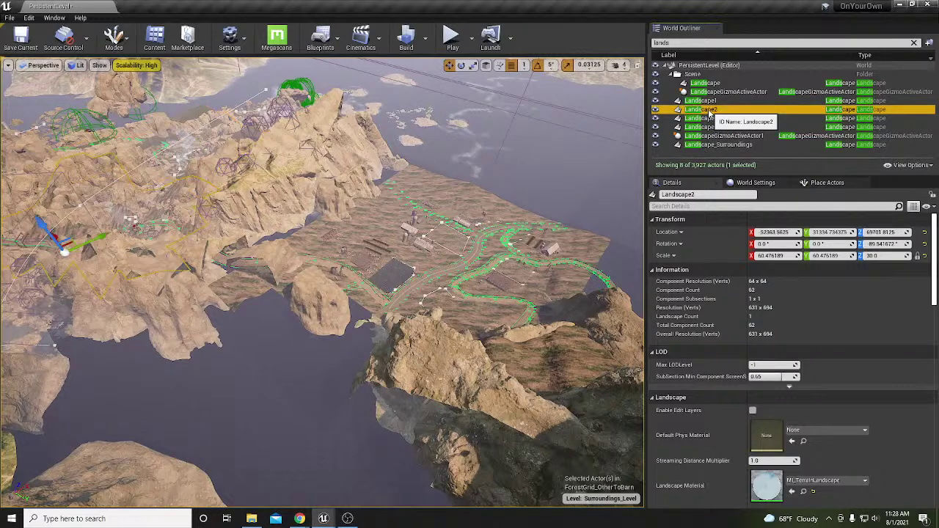
pyautogui.click(705, 101)
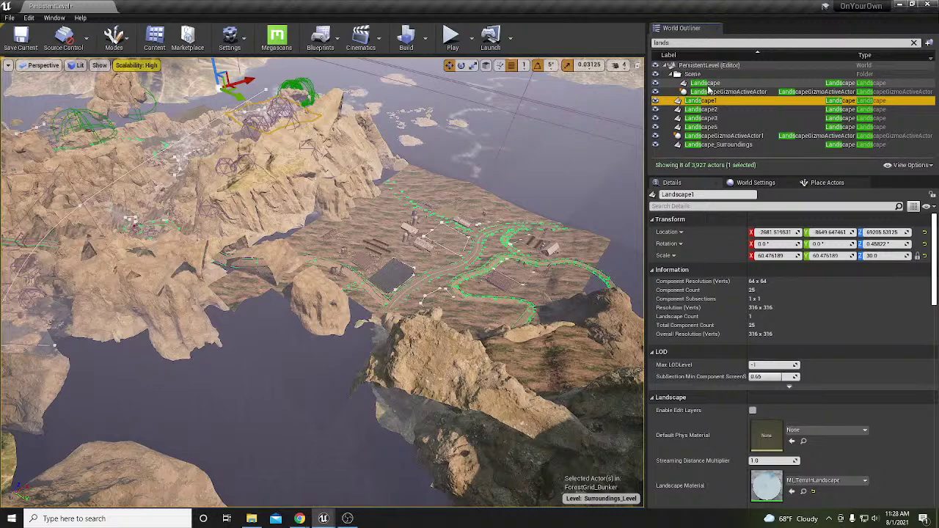
pyautogui.click(706, 83)
# Select Landscape_Surroundings and inspect its position in relation to the canyon, cliffs and surrounding islands.
pyautogui.click(711, 145)
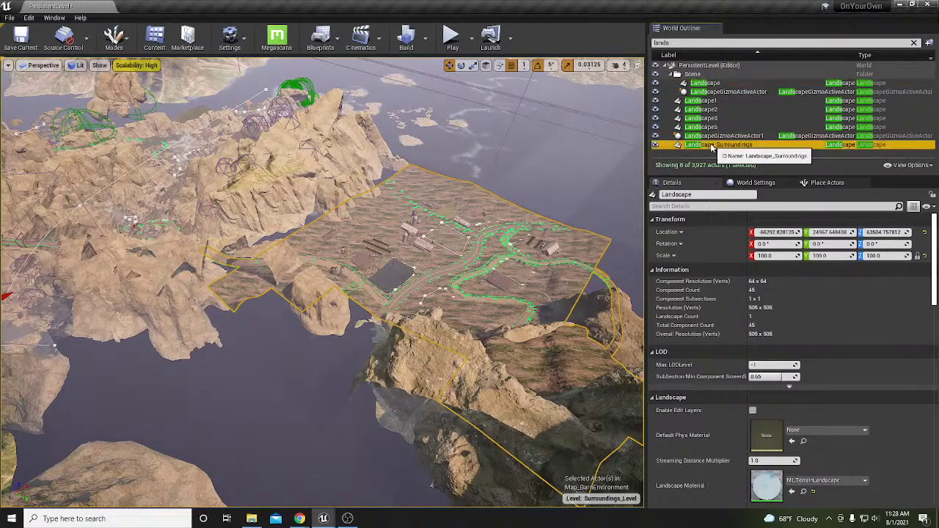
pyautogui.moveTo(506, 220); pyautogui.dragTo(315, 220, button='right')
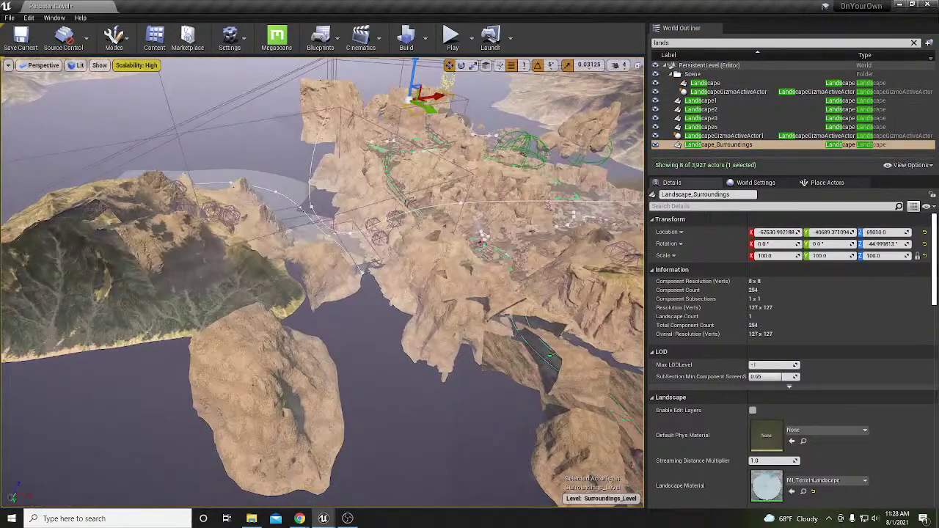
pyautogui.press('s')
pyautogui.moveTo(323, 282); pyautogui.dragTo(374, 245, button='right')
pyautogui.press('w')
pyautogui.press('s')
pyautogui.moveTo(330, 217); pyautogui.dragTo(402, 228, button='right')
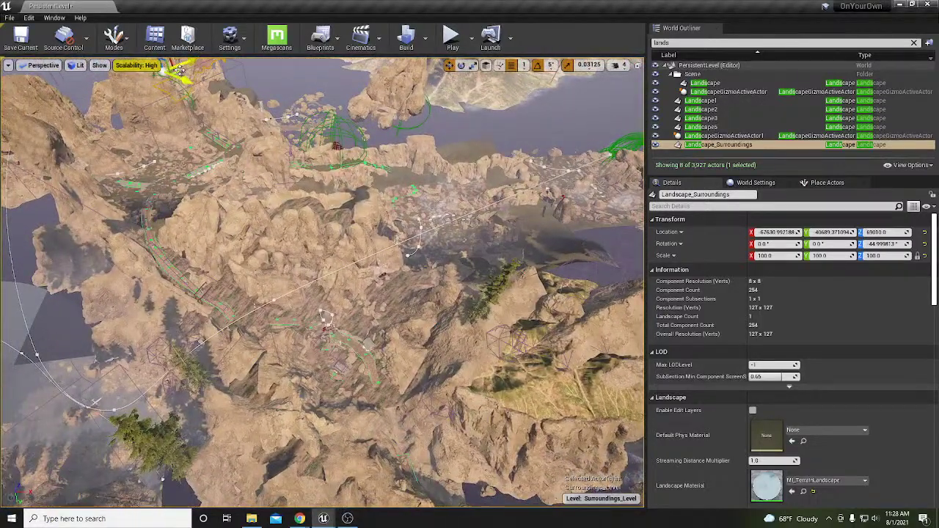
# Duplicate Landscape_Surroundings by copying and pasting it in the viewport, and select the resulting Landscape_Surroundings2.
pyautogui.hotkey('ctrl', 'c')
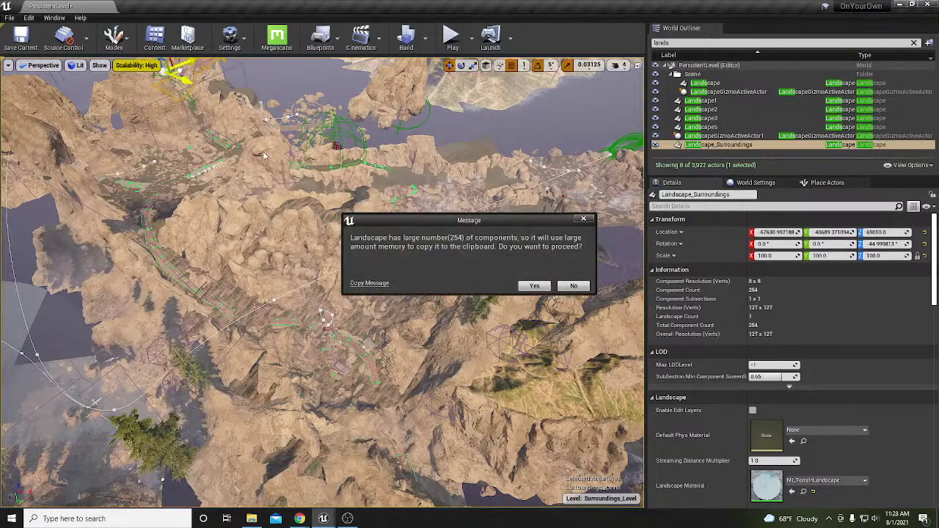
pyautogui.click(535, 286)
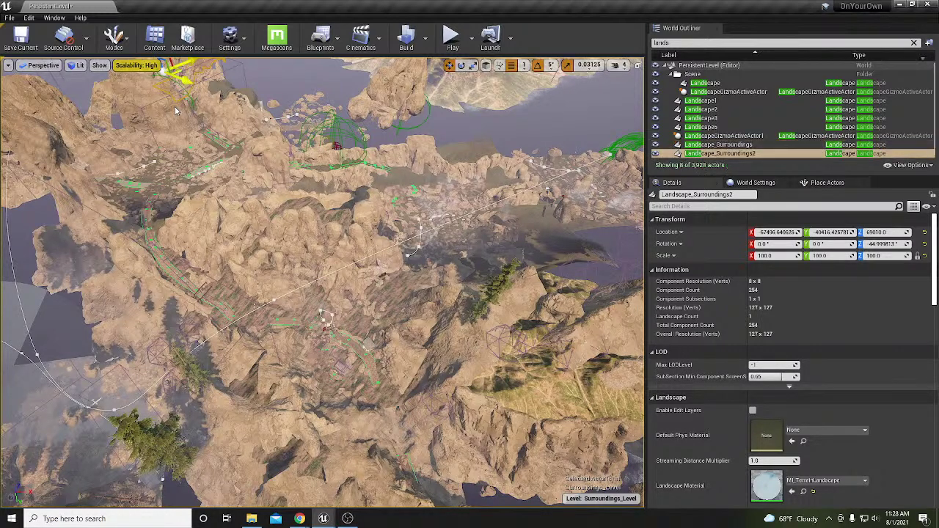
pyautogui.rightClick(184, 115)
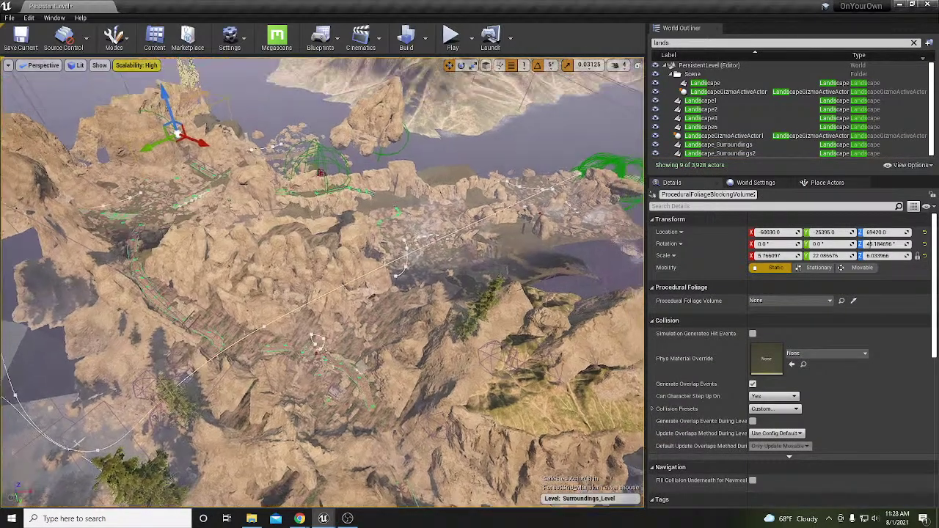
pyautogui.moveTo(453, 341); pyautogui.dragTo(453, 331, button='right')
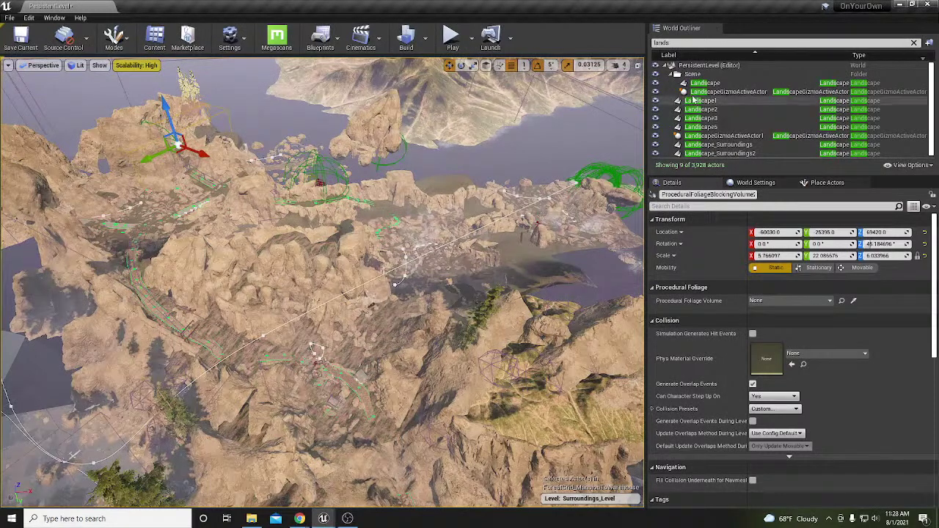
pyautogui.click(730, 155)
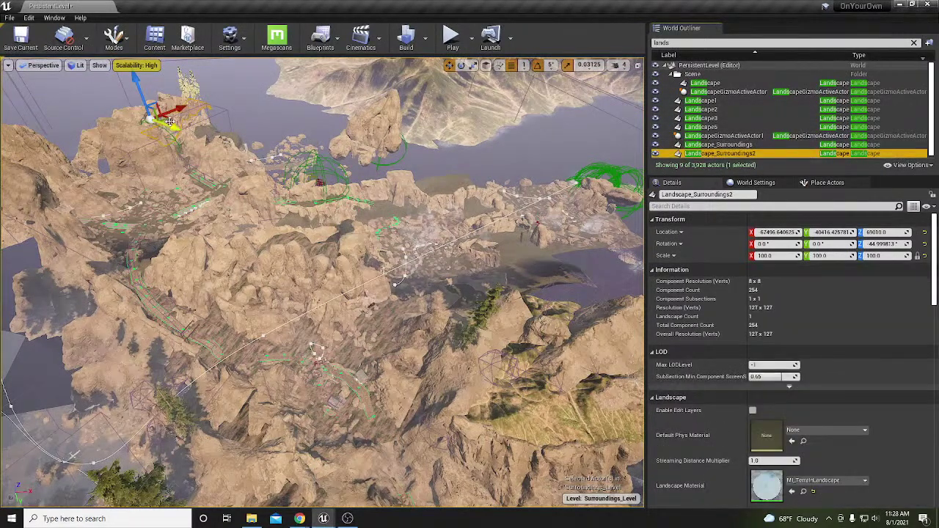
# Move Landscape_Surroundings2 horizontally across the level to the canyon gap beside the farm.
pyautogui.moveTo(165, 118); pyautogui.dragTo(355, 418)
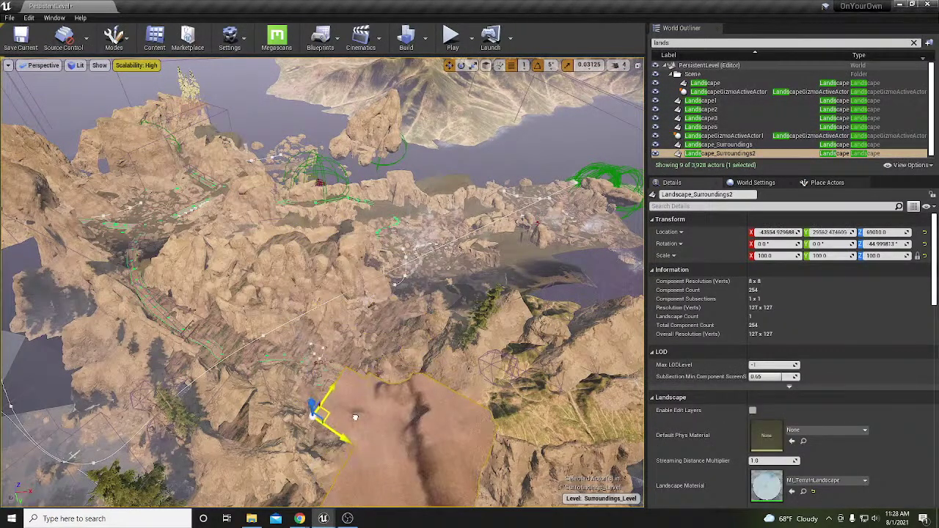
pyautogui.moveTo(323, 282); pyautogui.dragTo(484, 341, button='right')
pyautogui.moveTo(373, 398); pyautogui.dragTo(469, 378, button='right')
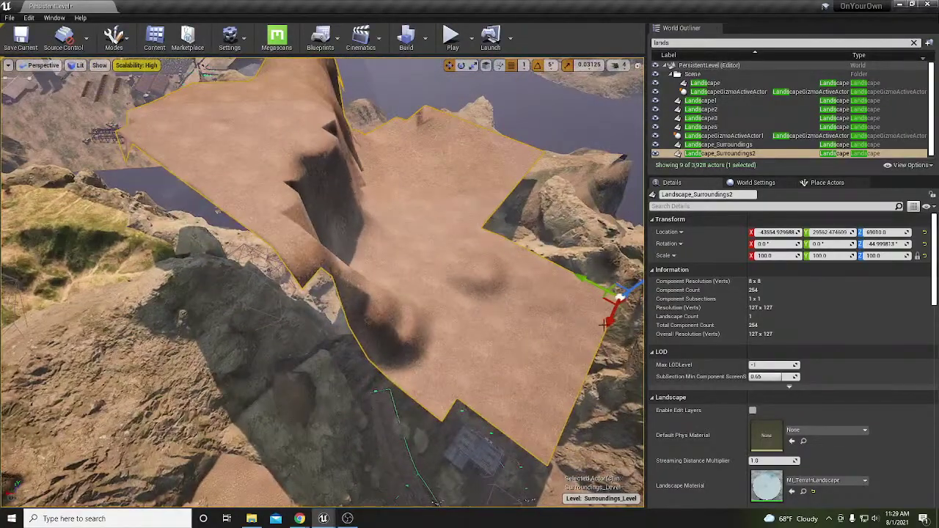
# Rotate Landscape_Surroundings2 to about -65° around Z and position it above the canyon gap at a height of 67568.
pyautogui.moveTo(617, 284); pyautogui.dragTo(443, 374)
pyautogui.press('e')
pyautogui.press('w')
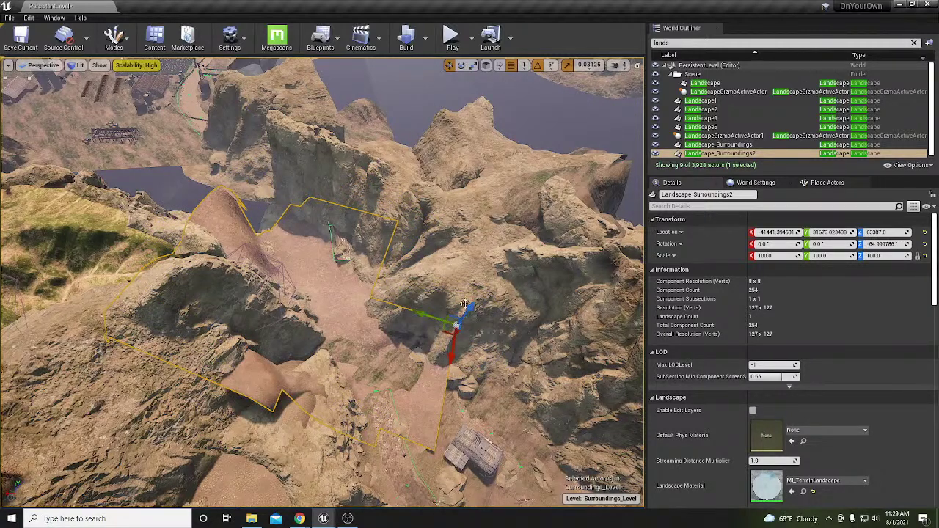
pyautogui.moveTo(470, 308); pyautogui.dragTo(512, 250)
pyautogui.moveTo(512, 251); pyautogui.dragTo(194, 111, button='right')
pyautogui.press('s')
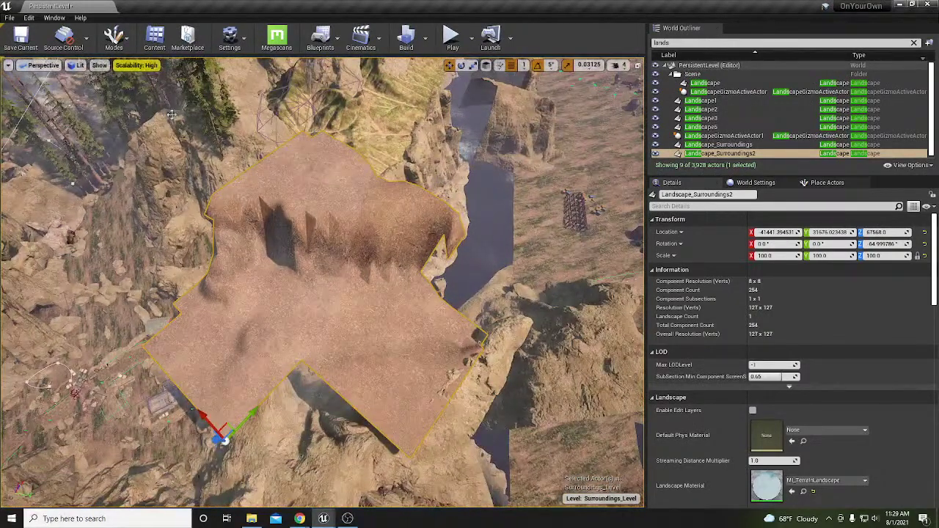
# Flatten the raised ridges of Landscape_Surroundings2 to a target height picked from its surface, with brush size 1810.
pyautogui.hotkey('shift', '3')
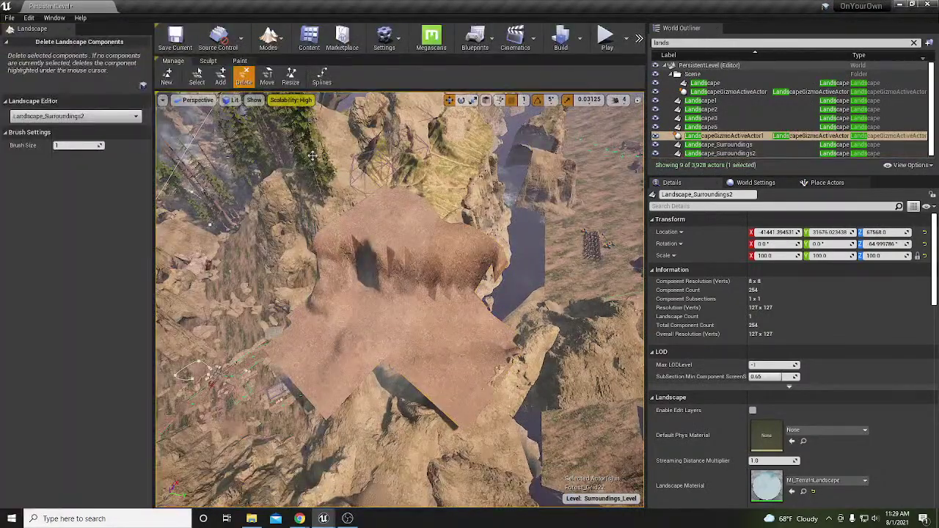
pyautogui.click(208, 61)
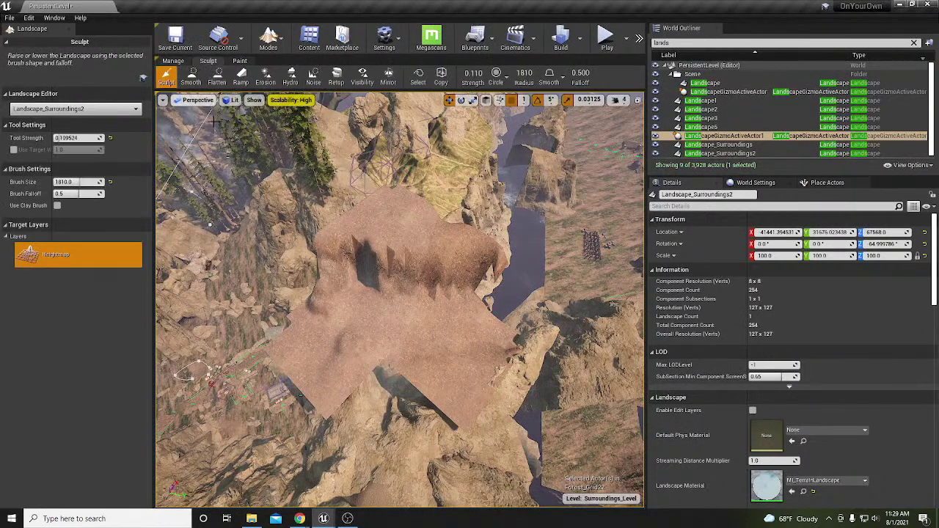
pyautogui.click(217, 76)
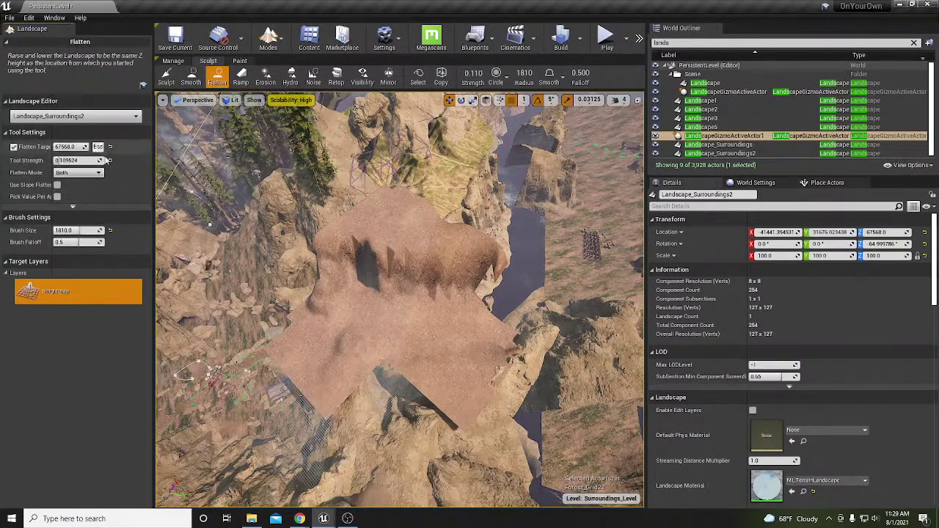
pyautogui.click(98, 148)
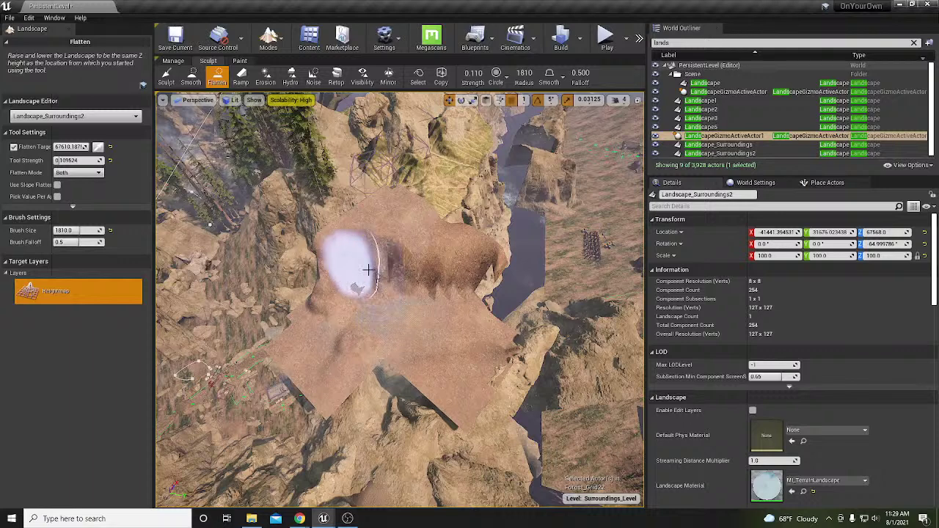
pyautogui.moveTo(311, 296)
pyautogui.mouseDown()
pyautogui.moveTo(396, 241)
pyautogui.moveTo(394, 264)
pyautogui.moveTo(373, 272)
pyautogui.moveTo(478, 272)
pyautogui.moveTo(441, 266)
pyautogui.moveTo(425, 254)
pyautogui.moveTo(445, 250)
pyautogui.moveTo(413, 226)
pyautogui.moveTo(377, 228)
pyautogui.moveTo(349, 259)
pyautogui.moveTo(406, 218)
pyautogui.moveTo(414, 236)
pyautogui.moveTo(388, 228)
pyautogui.moveTo(479, 274)
pyautogui.moveTo(469, 287)
pyautogui.moveTo(504, 347)
pyautogui.moveTo(443, 385)
pyautogui.moveTo(391, 350)
pyautogui.moveTo(463, 331)
pyautogui.moveTo(441, 338)
pyautogui.mouseUp()
pyautogui.moveTo(341, 334)
pyautogui.mouseDown()
pyautogui.moveTo(359, 350)
pyautogui.moveTo(310, 369)
pyautogui.moveTo(330, 318)
pyautogui.moveTo(345, 331)
pyautogui.mouseUp()
pyautogui.moveTo(402, 306); pyautogui.dragTo(359, 305, button='right')
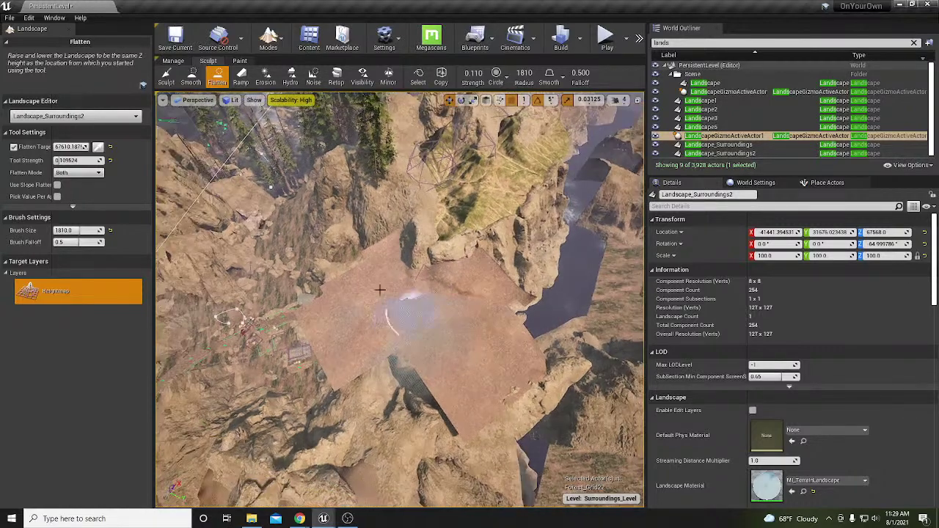
# Delete surplus components along the outer edges of Landscape_Surroundings2 with brush size 1, undoing the stroke that cuts into its interior.
pyautogui.click(172, 61)
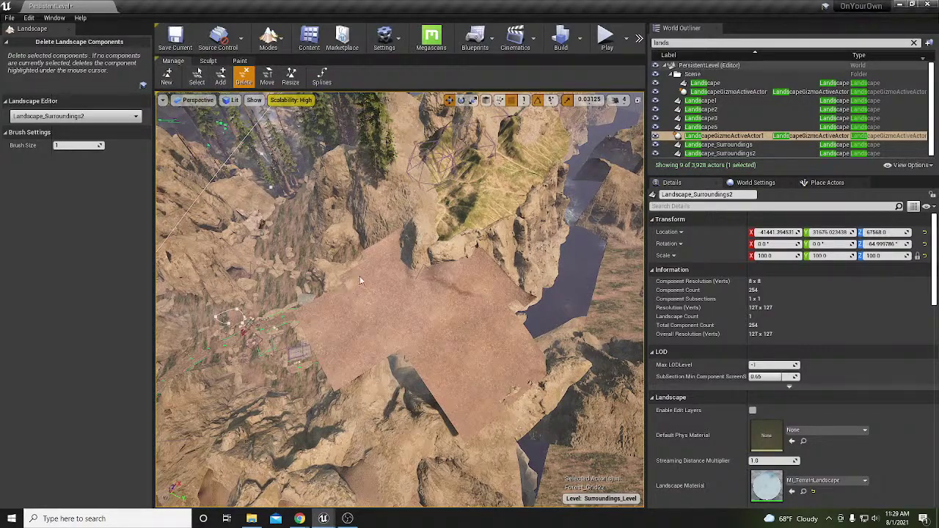
pyautogui.moveTo(387, 290); pyautogui.dragTo(419, 278, button='right')
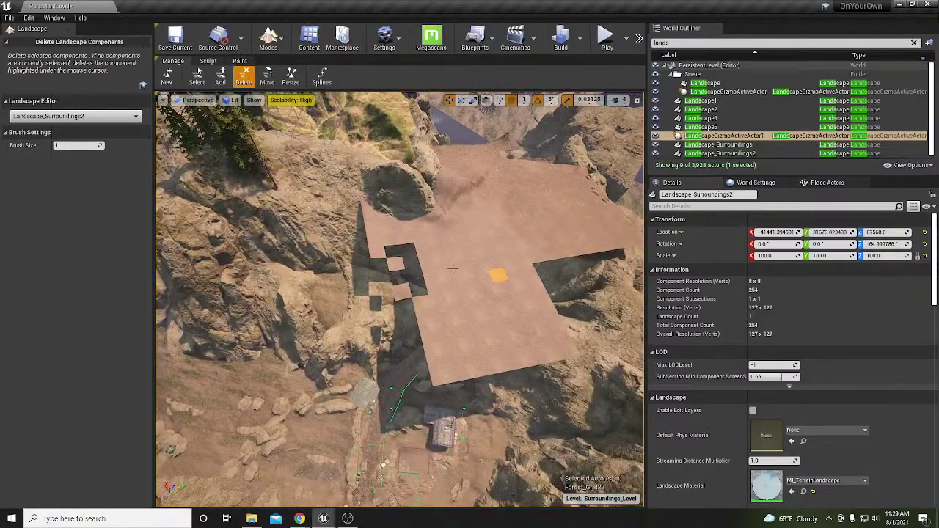
pyautogui.hotkey('ctrl', 'z')
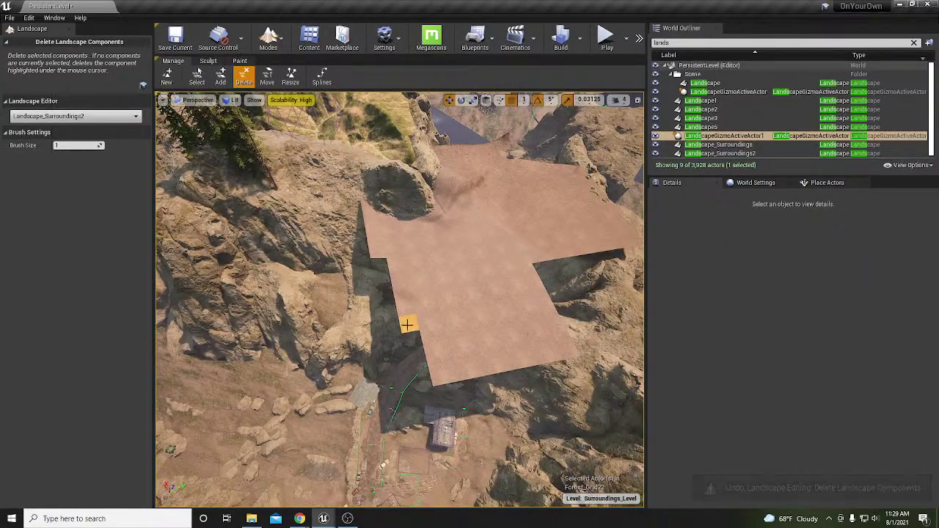
pyautogui.click(408, 323)
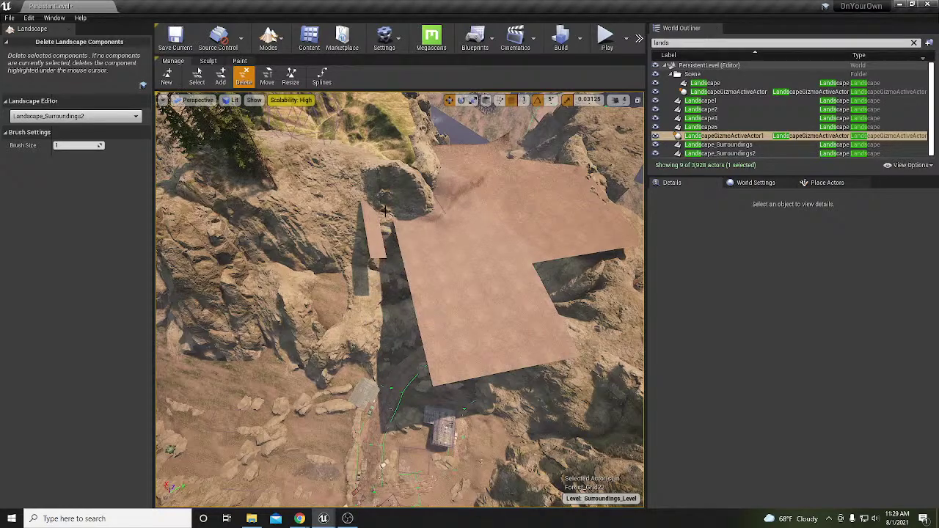
pyautogui.click(373, 229)
pyautogui.moveTo(472, 253); pyautogui.dragTo(234, 264, button='right')
pyautogui.click(408, 295)
pyautogui.click(411, 273)
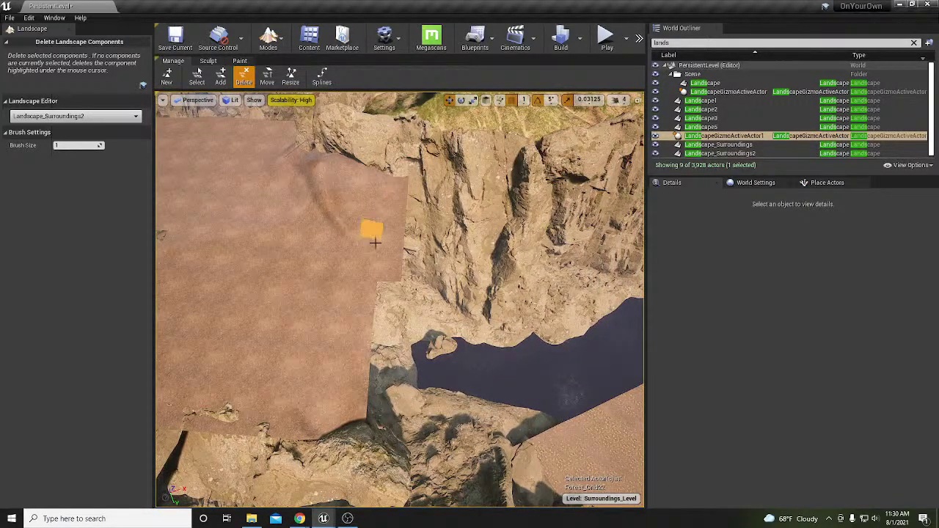
pyautogui.moveTo(403, 186); pyautogui.dragTo(543, 249, button='right')
pyautogui.moveTo(335, 225); pyautogui.dragTo(471, 223, button='right')
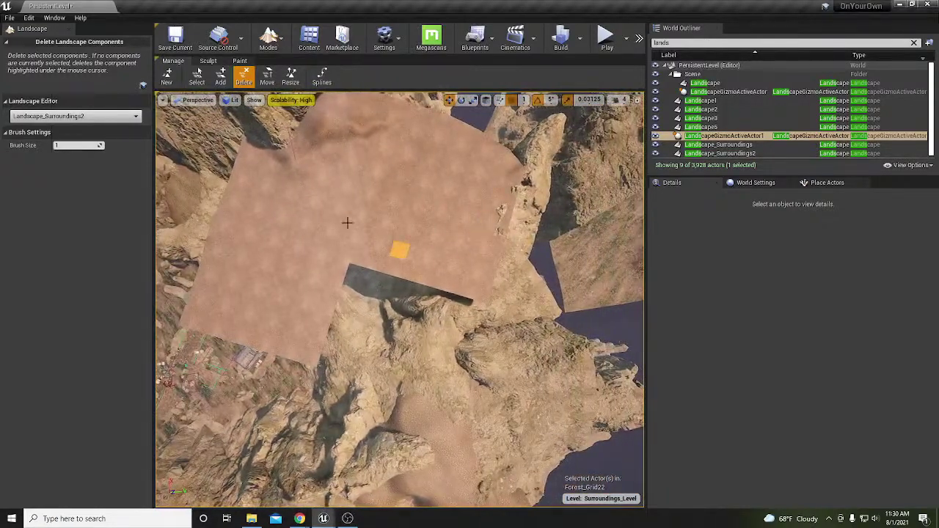
# Add new components to Landscape_Surroundings2 with brush size 1 to fill the notch above the cliffs near the farm.
pyautogui.click(220, 76)
pyautogui.click(359, 277)
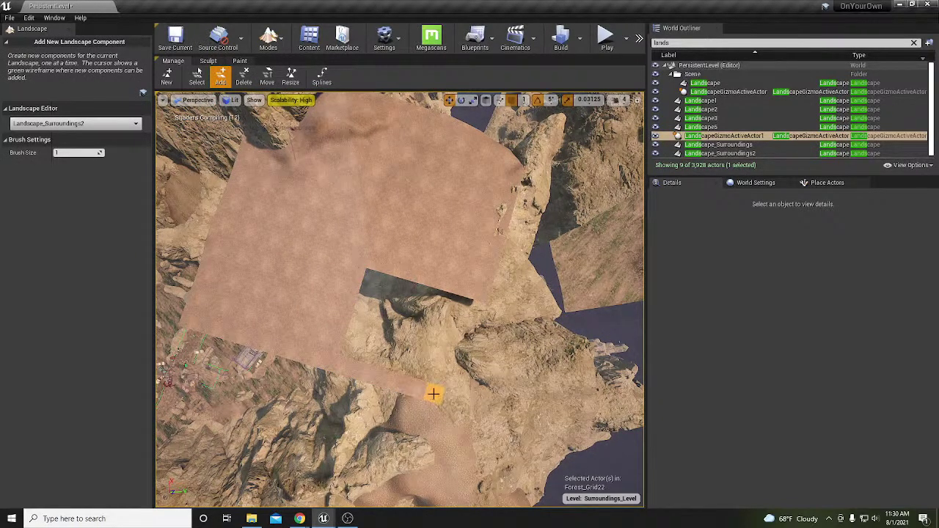
pyautogui.moveTo(452, 399)
pyautogui.mouseDown()
pyautogui.moveTo(478, 308)
pyautogui.moveTo(385, 284)
pyautogui.mouseUp()
pyautogui.moveTo(353, 331)
pyautogui.mouseDown()
pyautogui.moveTo(352, 343)
pyautogui.moveTo(434, 376)
pyautogui.moveTo(452, 321)
pyautogui.moveTo(380, 303)
pyautogui.mouseUp()
pyautogui.moveTo(375, 336)
pyautogui.mouseDown()
pyautogui.moveTo(426, 352)
pyautogui.moveTo(432, 331)
pyautogui.moveTo(395, 323)
pyautogui.mouseUp()
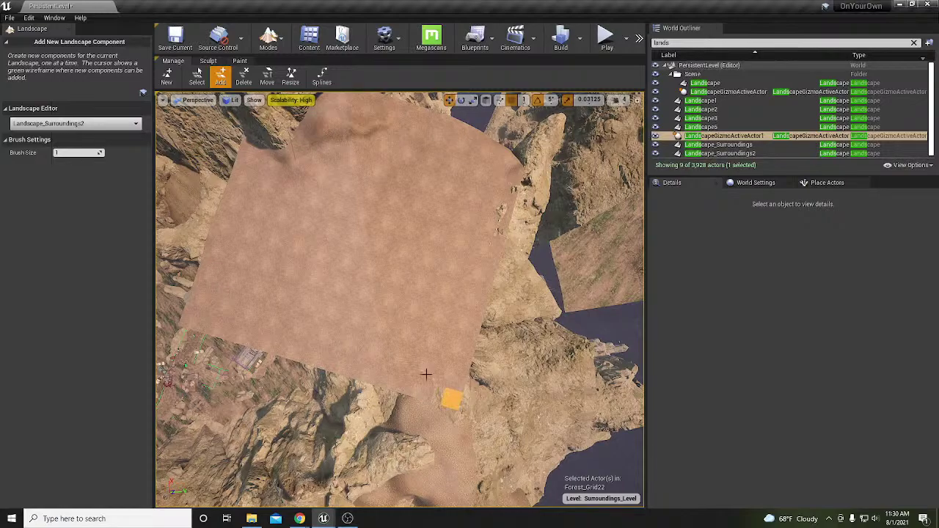
pyautogui.moveTo(442, 393); pyautogui.dragTo(429, 354, button='right')
# Select Landscape_Surroundings2 and raise it to a height of 70391, clear of the surrounding cliffs.
pyautogui.hotkey('shift', '1')
pyautogui.click(417, 340)
pyautogui.moveTo(400, 279); pyautogui.dragTo(356, 206, button='right')
pyautogui.moveTo(122, 309); pyautogui.dragTo(78, 257)
pyautogui.moveTo(239, 289); pyautogui.dragTo(386, 181, button='right')
pyautogui.press('w')
pyautogui.moveTo(293, 286); pyautogui.dragTo(236, 287, button='right')
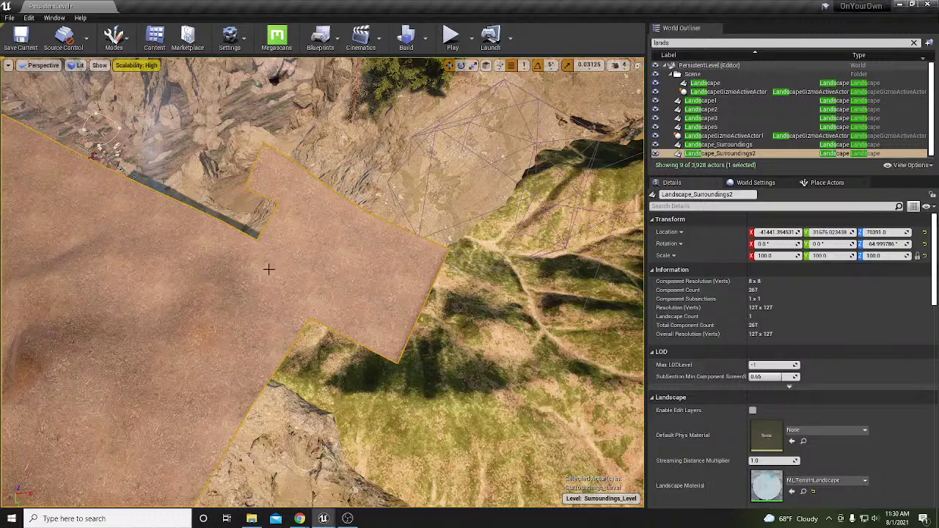
# Delete the Landscape_Surroundings2 components that project over the grassy hillside, leaving a straight edge.
pyautogui.hotkey('shift', '2')
pyautogui.click(244, 78)
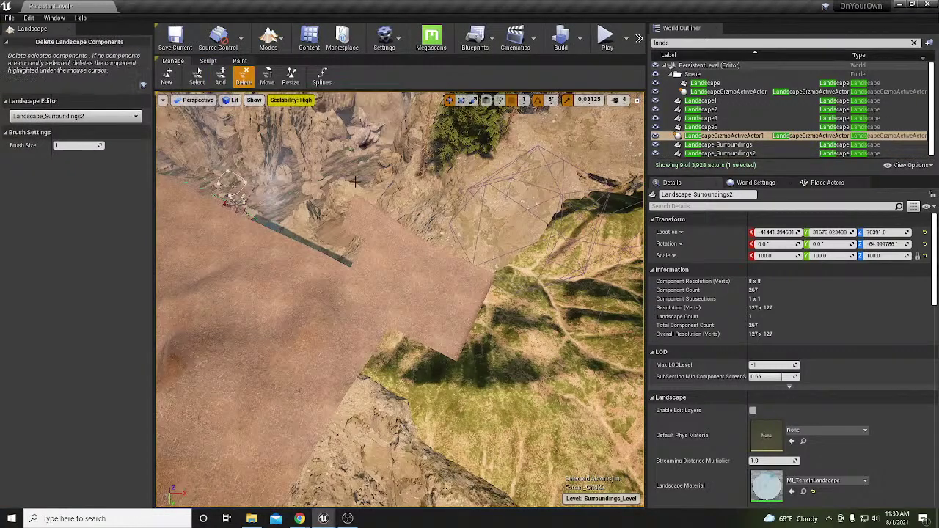
pyautogui.click(468, 283)
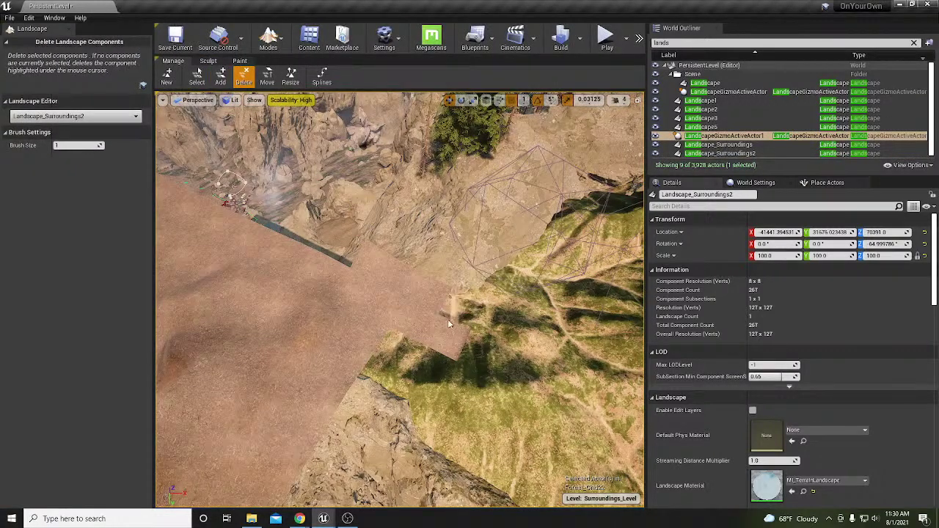
pyautogui.click(422, 327)
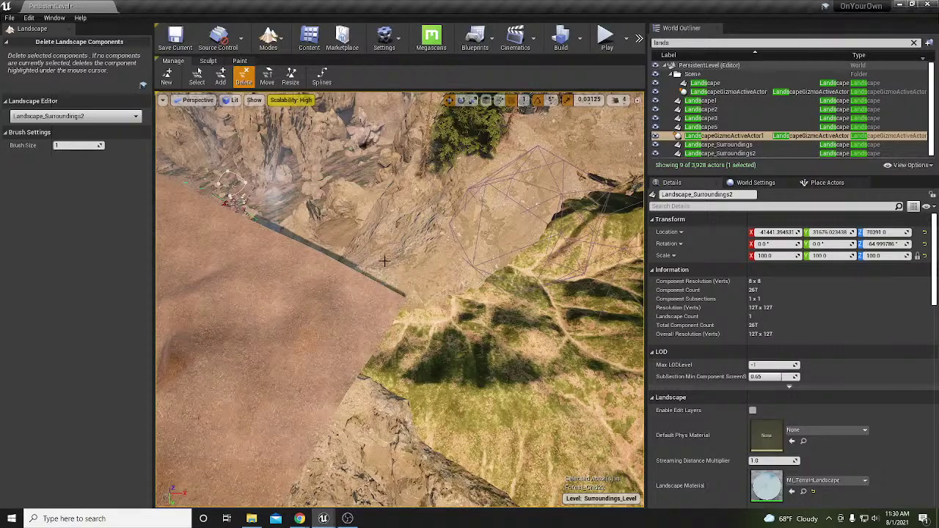
pyautogui.moveTo(386, 261); pyautogui.dragTo(301, 233, button='right')
# Rotate Landscape_Surroundings2 to 0° around Z and fit it into the canyon passage at about X -34201, Y 30730, Z 63327.
pyautogui.hotkey('shift', '1')
pyautogui.click(343, 256)
pyautogui.moveTo(343, 256); pyautogui.dragTo(247, 236, button='right')
pyautogui.moveTo(358, 124); pyautogui.dragTo(370, 278)
pyautogui.moveTo(368, 315); pyautogui.dragTo(408, 336, button='right')
pyautogui.press('e')
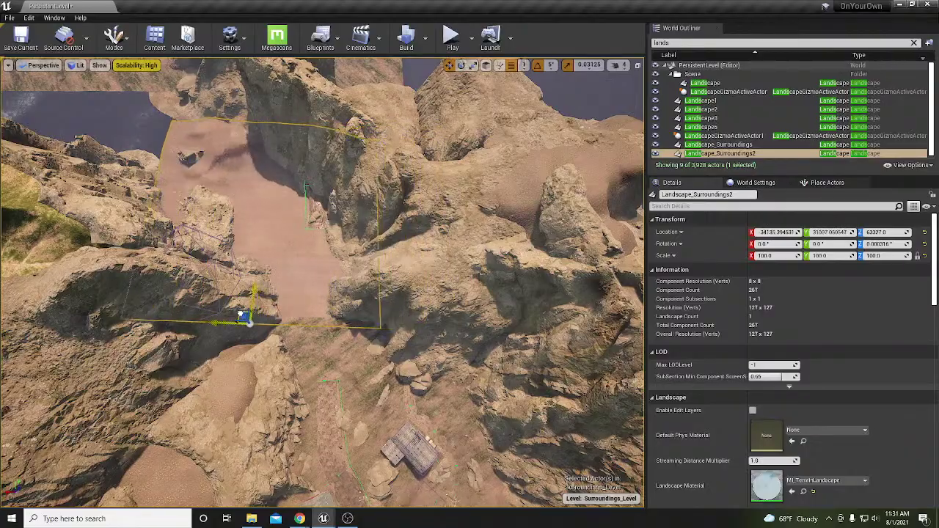
pyautogui.moveTo(231, 315); pyautogui.dragTo(247, 322)
# Raise Landscape_Surroundings2 to a height of 63480 to match its edge with the farm ground.
pyautogui.moveTo(247, 323); pyautogui.dragTo(22, 289, button='right')
pyautogui.moveTo(431, 279); pyautogui.dragTo(431, 298, button='right')
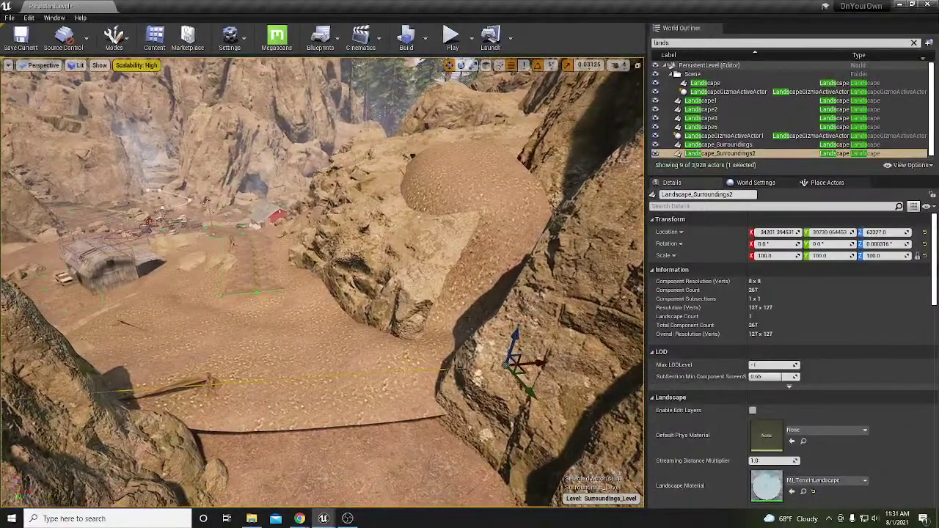
pyautogui.moveTo(513, 336); pyautogui.dragTo(517, 325)
# Inspect the new ground along the canyon passage and how it meets the massive coastal cliff beside it.
pyautogui.moveTo(330, 347); pyautogui.dragTo(624, 332, button='right')
pyautogui.press('a')
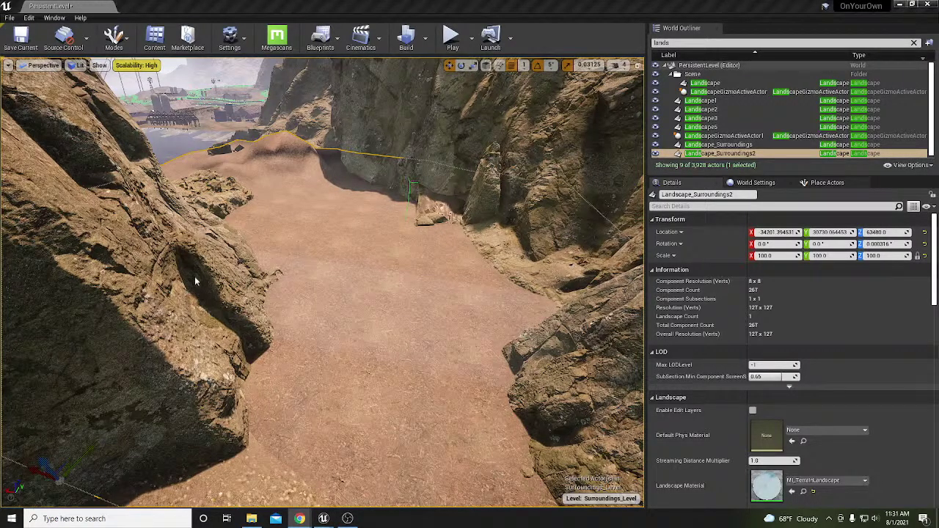
pyautogui.moveTo(414, 304); pyautogui.dragTo(407, 367, button='right')
pyautogui.moveTo(322, 282); pyautogui.dragTo(316, 158, button='right')
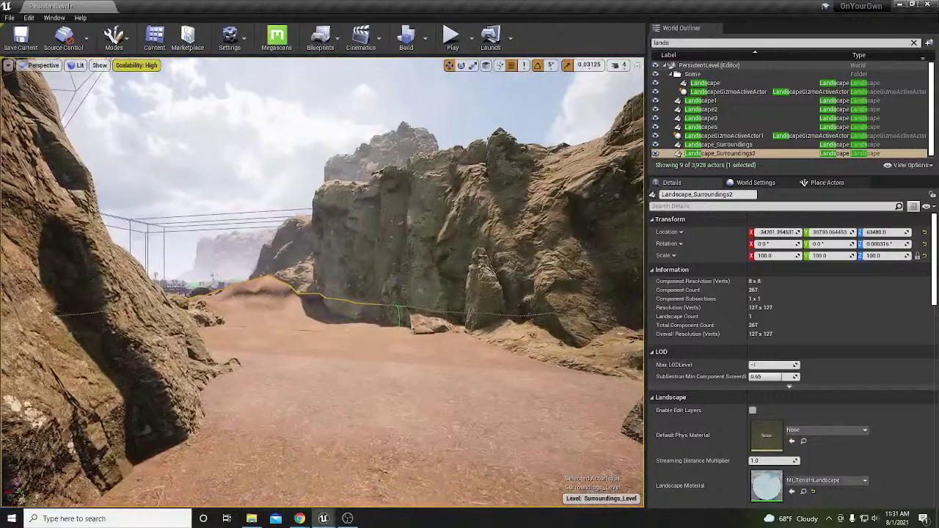
pyautogui.click(365, 277)
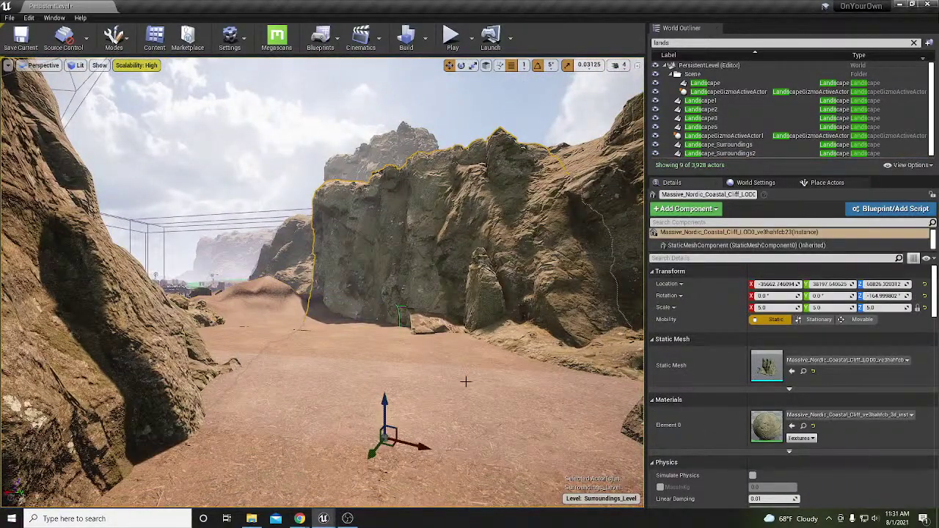
pyautogui.moveTo(444, 401); pyautogui.dragTo(396, 382, button='right')
pyautogui.press('w')
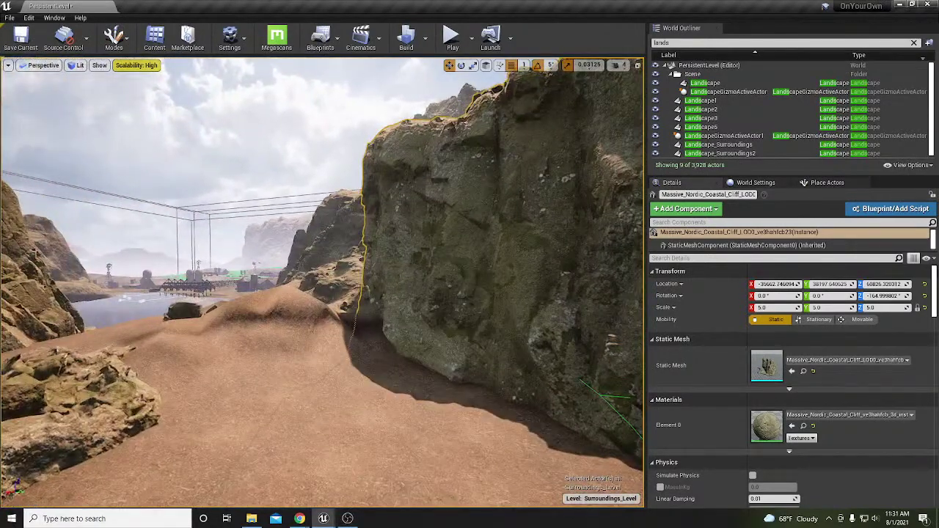
# Open Landscape_Surroundings2 for sculpting with the Flatten tool and try flattening the dirt mound beside the coastal cliff.
pyautogui.click(224, 400)
pyautogui.hotkey('shift', '3')
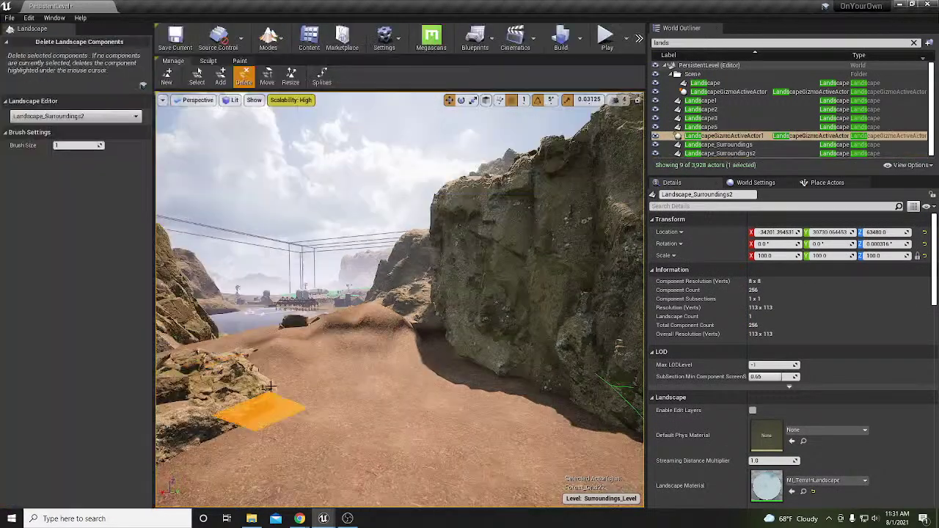
pyautogui.click(207, 61)
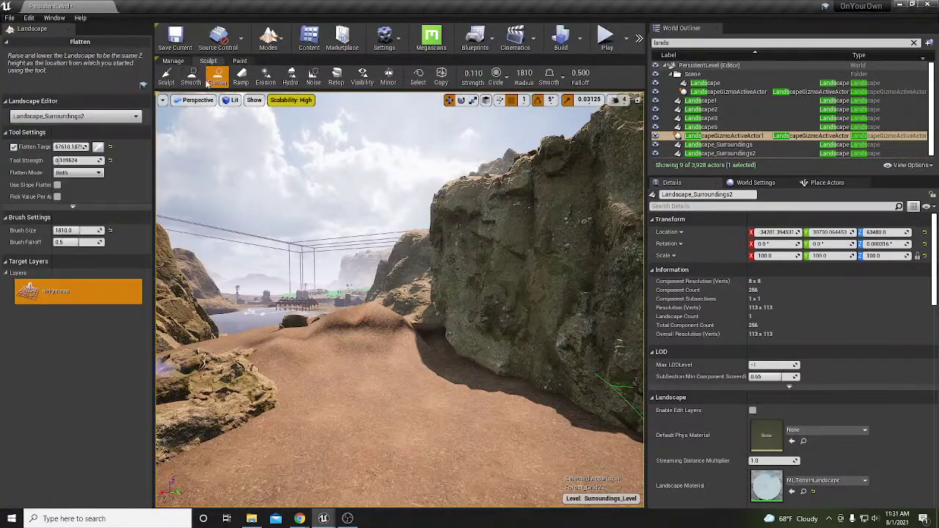
pyautogui.click(191, 76)
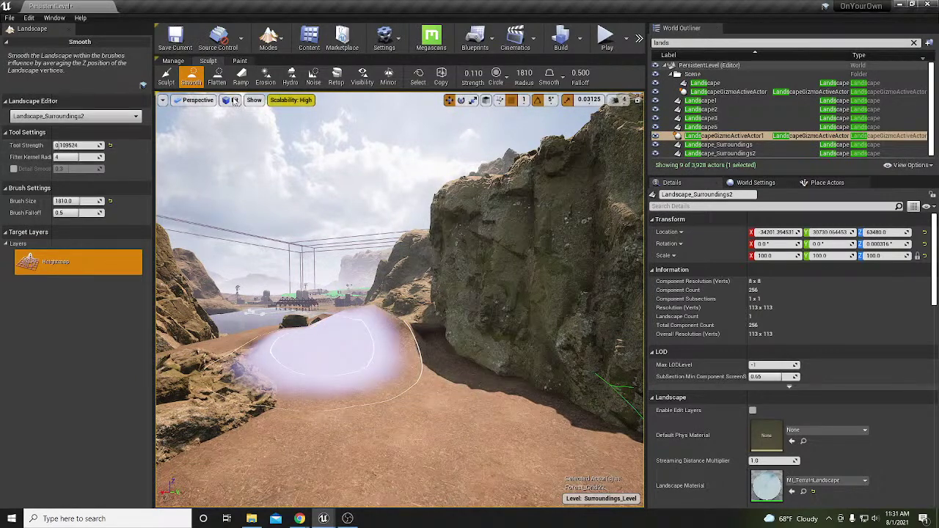
pyautogui.click(217, 76)
pyautogui.click(356, 351)
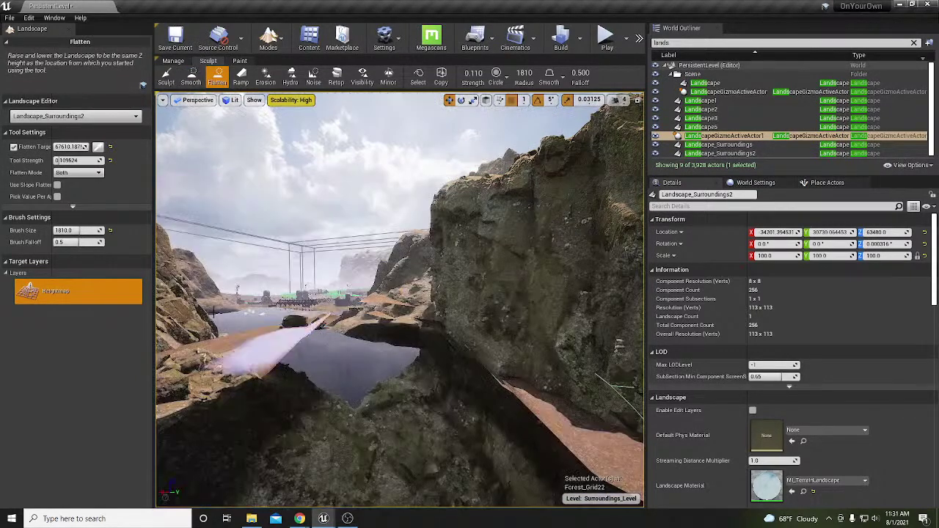
pyautogui.hotkey('ctrl', 'z')
# Flatten the mound and canyon passage ground to the sampled target height of about 63497.19, using a tool strength of about 0.395.
pyautogui.moveTo(357, 351); pyautogui.dragTo(323, 418, button='right')
pyautogui.click(98, 148)
pyautogui.click(475, 405)
pyautogui.moveTo(476, 405)
pyautogui.mouseDown()
pyautogui.moveTo(433, 342)
pyautogui.moveTo(369, 345)
pyautogui.moveTo(359, 319)
pyautogui.moveTo(294, 272)
pyautogui.mouseUp()
pyautogui.moveTo(60, 160); pyautogui.dragTo(74, 160)
pyautogui.moveTo(380, 313)
pyautogui.mouseDown()
pyautogui.moveTo(350, 333)
pyautogui.moveTo(399, 328)
pyautogui.moveTo(370, 287)
pyautogui.mouseUp()
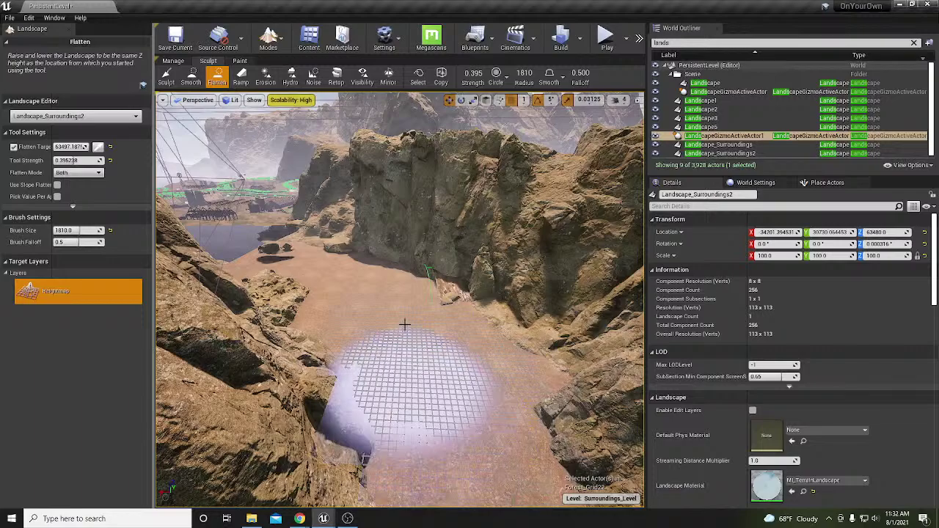
pyautogui.moveTo(393, 330)
pyautogui.mouseDown(button='right')
pyautogui.moveTo(513, 360)
pyautogui.moveTo(631, 341)
pyautogui.moveTo(396, 329)
pyautogui.mouseUp(button='right')
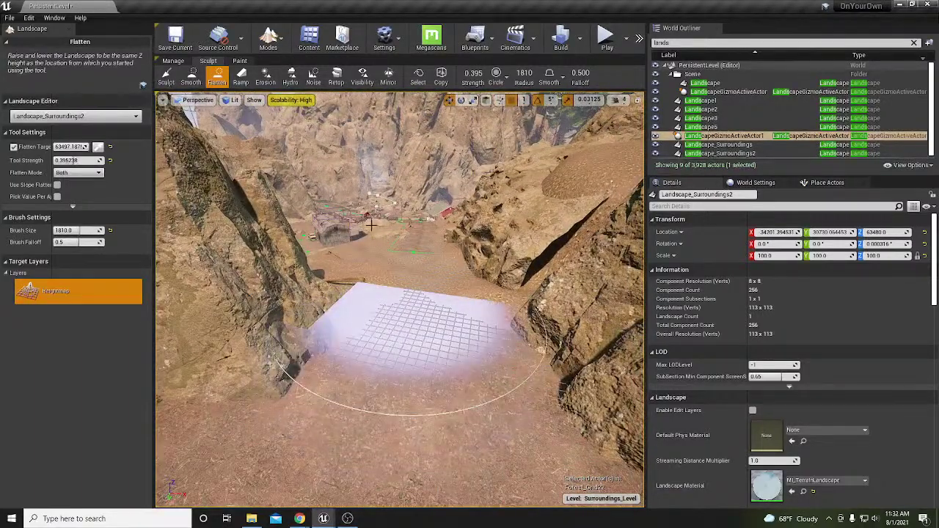
pyautogui.moveTo(388, 274); pyautogui.dragTo(283, 374, button='right')
# Select the farm's Landscape and start editing its splines near the canyon edge.
pyautogui.hotkey('shift', '1')
pyautogui.click(379, 322)
pyautogui.moveTo(371, 343); pyautogui.dragTo(366, 343, button='right')
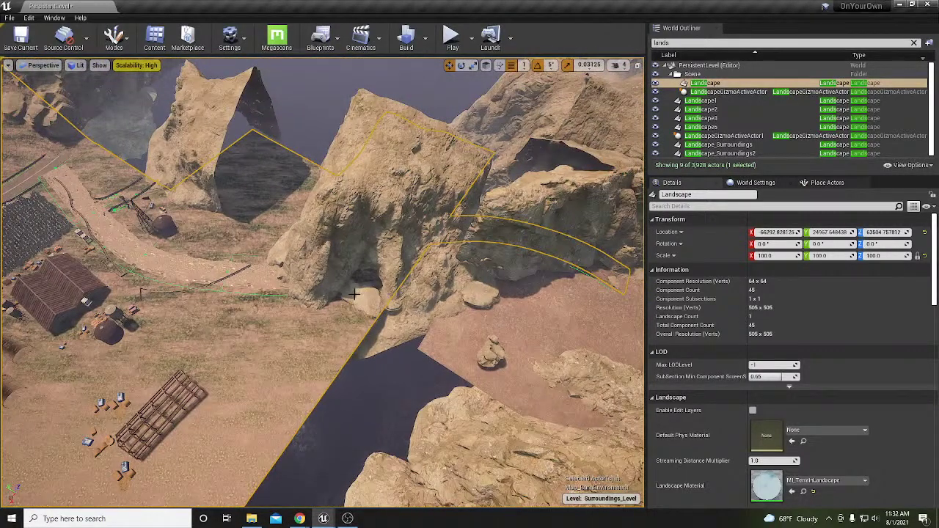
pyautogui.hotkey('shift', '2')
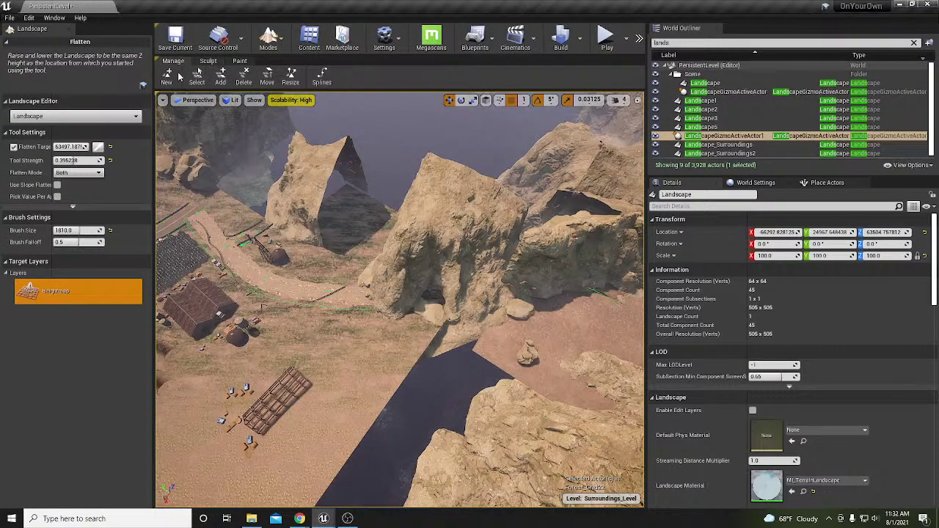
pyautogui.click(322, 77)
pyautogui.moveTo(428, 300); pyautogui.dragTo(466, 305, button='right')
pyautogui.moveTo(394, 290); pyautogui.dragTo(394, 291, button='right')
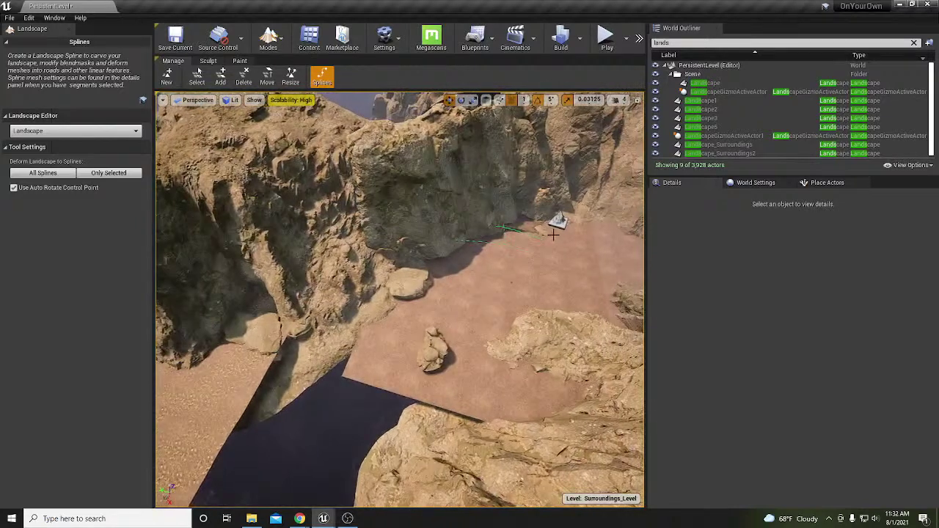
# Delete the four end control points of the Landscape spline that runs from the farm out into the canyon passage.
pyautogui.click(559, 222)
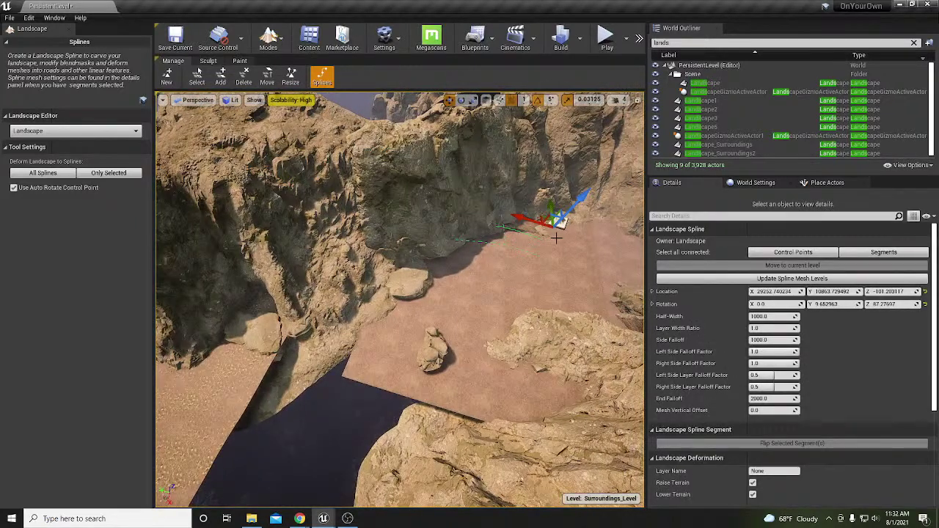
pyautogui.click(556, 236)
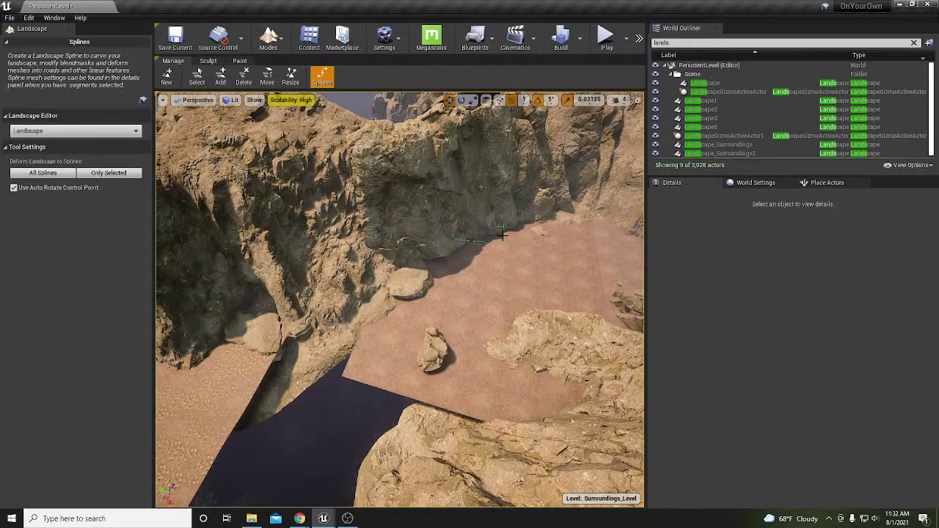
pyautogui.moveTo(527, 251); pyautogui.dragTo(527, 252, button='right')
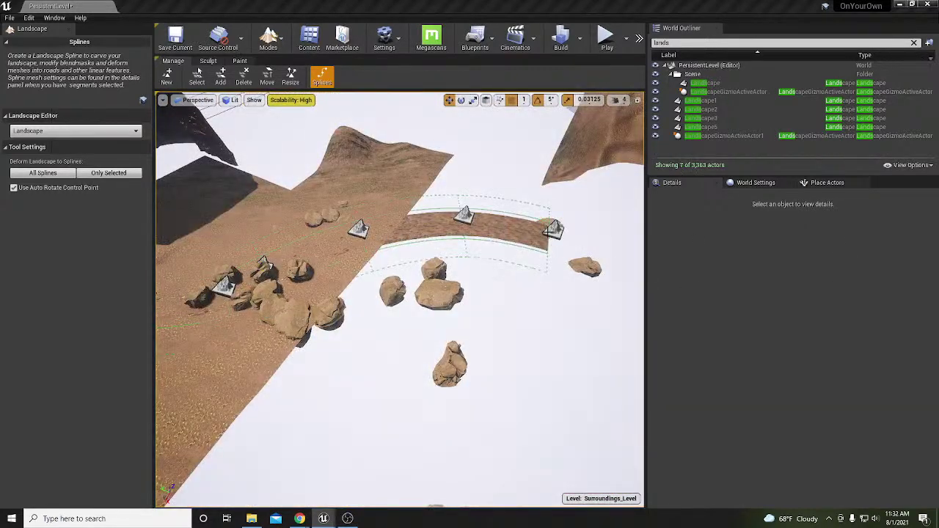
pyautogui.click(551, 224)
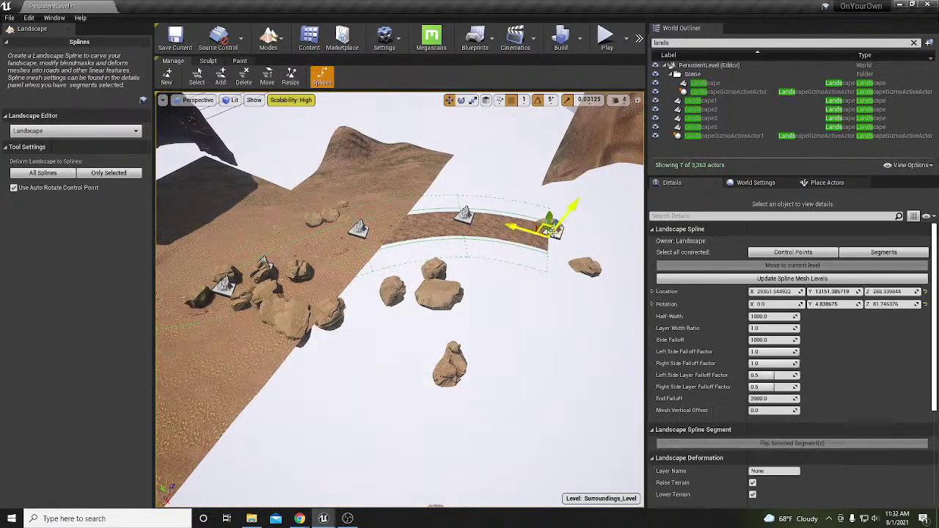
pyautogui.press('Delete')
pyautogui.click(465, 216)
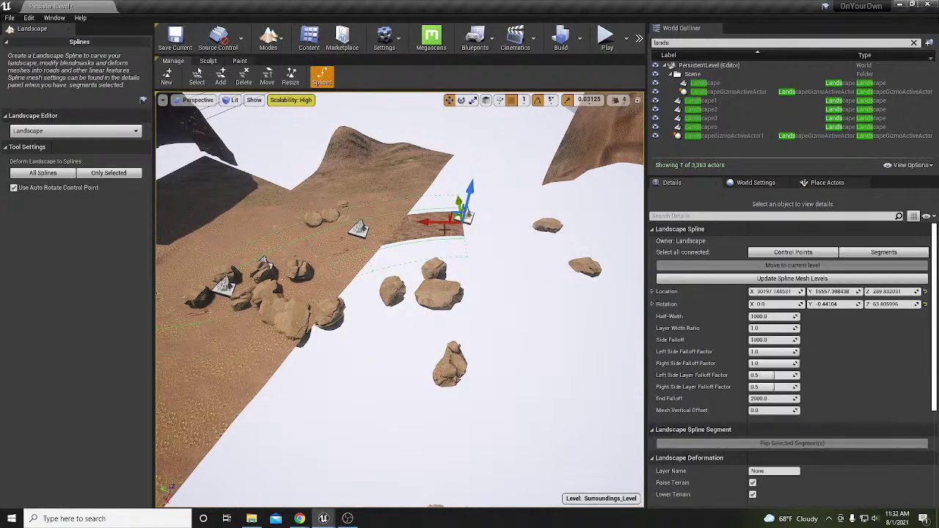
pyautogui.press('Delete')
pyautogui.click(359, 229)
pyautogui.moveTo(406, 214); pyautogui.dragTo(406, 214, button='right')
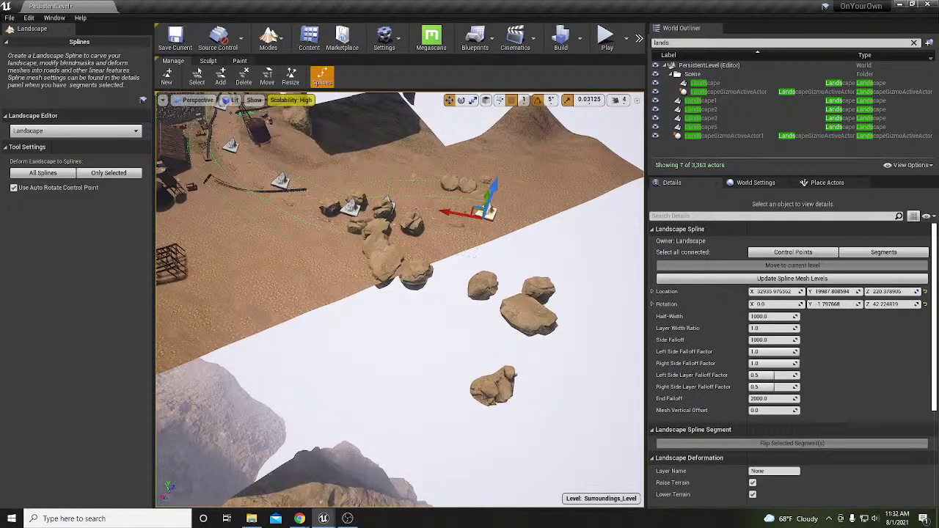
pyautogui.press('Delete')
# Try to move the spline control point beside the boulder pile.
pyautogui.click(355, 207)
pyautogui.moveTo(346, 207); pyautogui.dragTo(348, 238)
pyautogui.hotkey('ctrl', 'z')
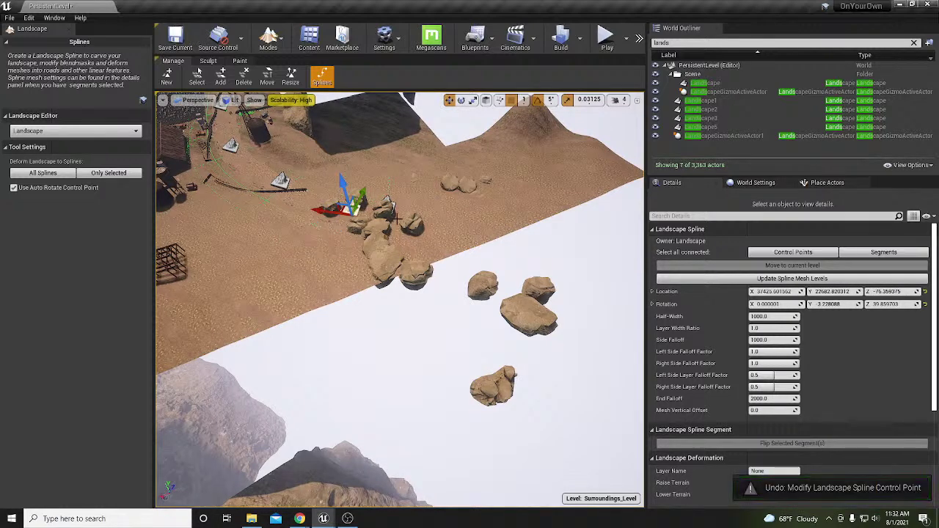
pyautogui.hotkey('ctrl', 'z')
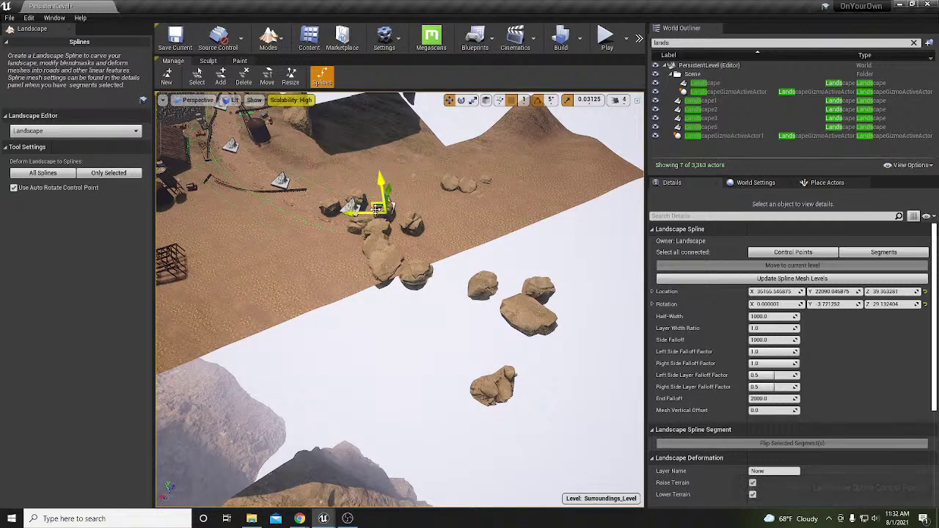
# Move and rotate the spline's end point among the boulders, and move its neighbour to about X 38387, Y 22340, Z -106.
pyautogui.moveTo(374, 211); pyautogui.dragTo(379, 262)
pyautogui.press('e')
pyautogui.moveTo(415, 305); pyautogui.dragTo(418, 202)
pyautogui.click(347, 208)
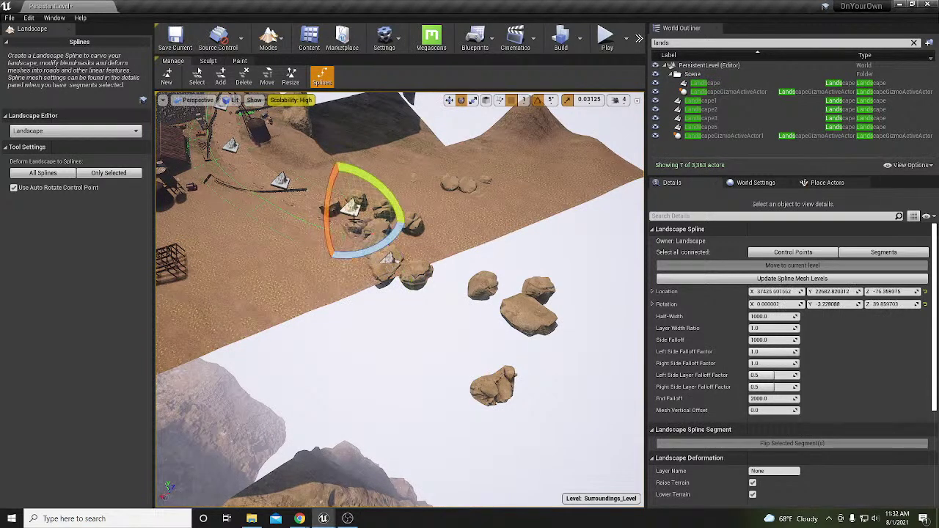
pyautogui.press('w')
pyautogui.moveTo(344, 209); pyautogui.dragTo(327, 221)
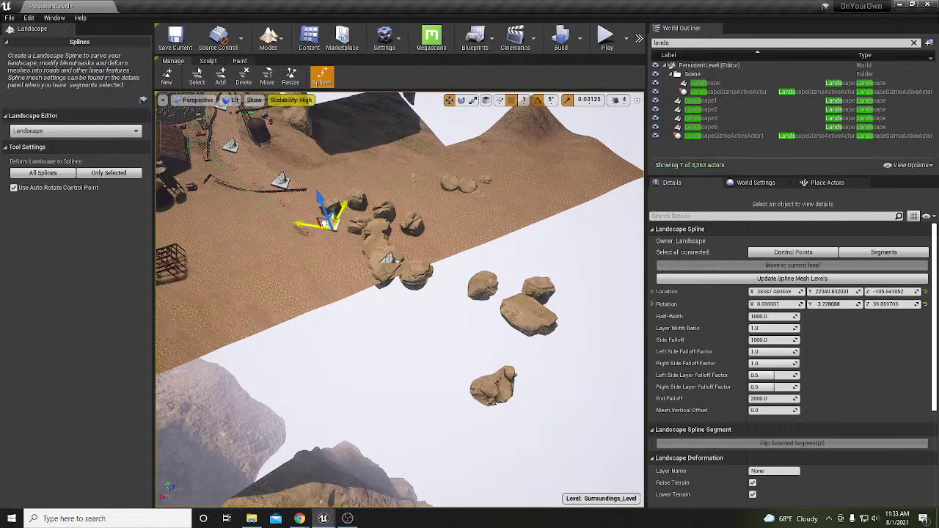
# Delete the InstancedFoliageActor of the ForestGrid_OtherToBarn level that covers the forest hillside.
pyautogui.moveTo(400, 299); pyautogui.dragTo(488, 242, button='right')
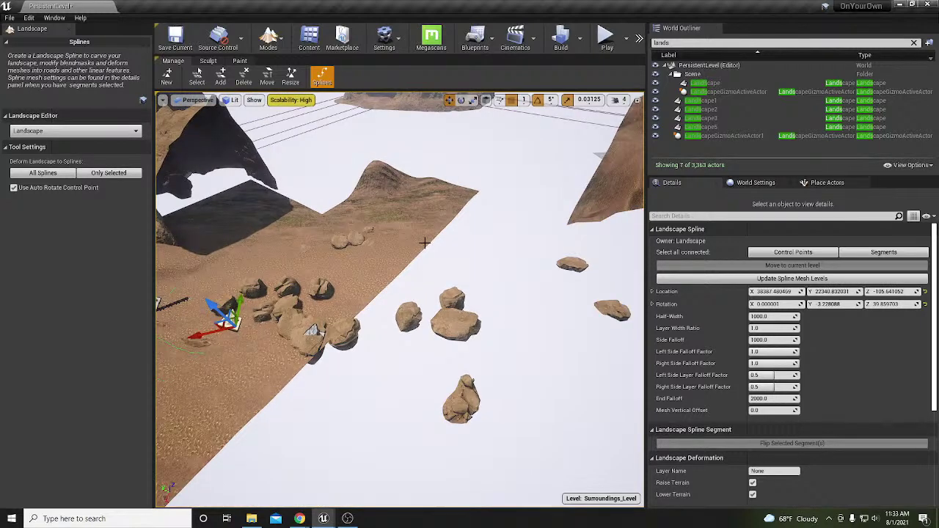
pyautogui.moveTo(427, 262); pyautogui.dragTo(485, 242, button='right')
pyautogui.hotkey('shift', '1')
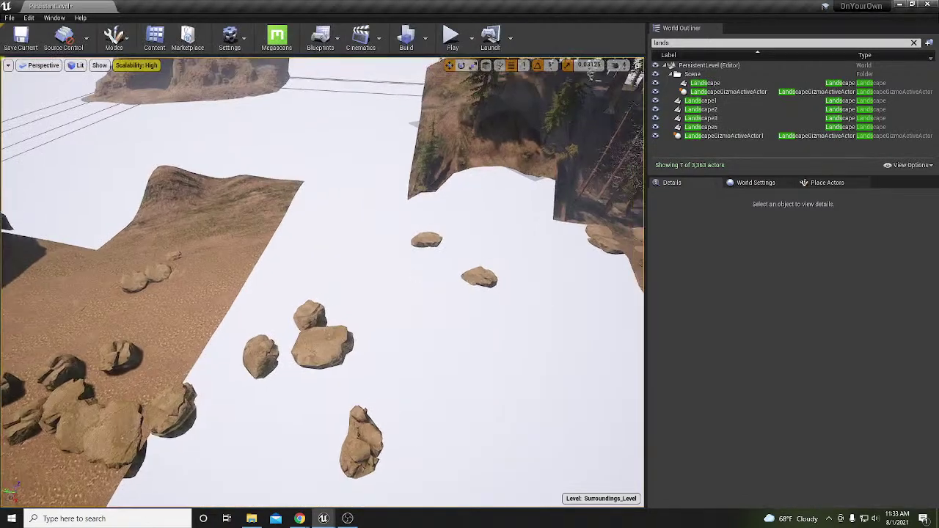
pyautogui.moveTo(413, 274); pyautogui.dragTo(497, 252, button='right')
pyautogui.moveTo(434, 274); pyautogui.dragTo(540, 260, button='right')
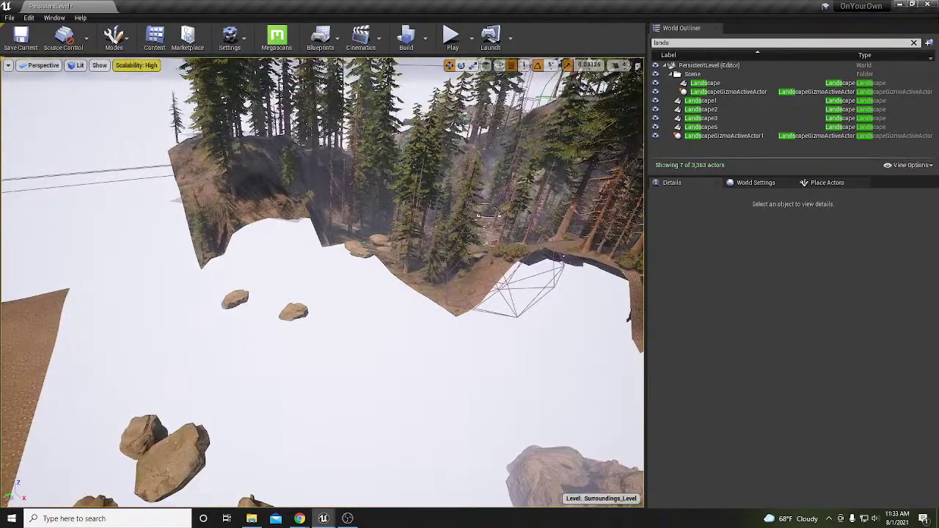
pyautogui.click(412, 201)
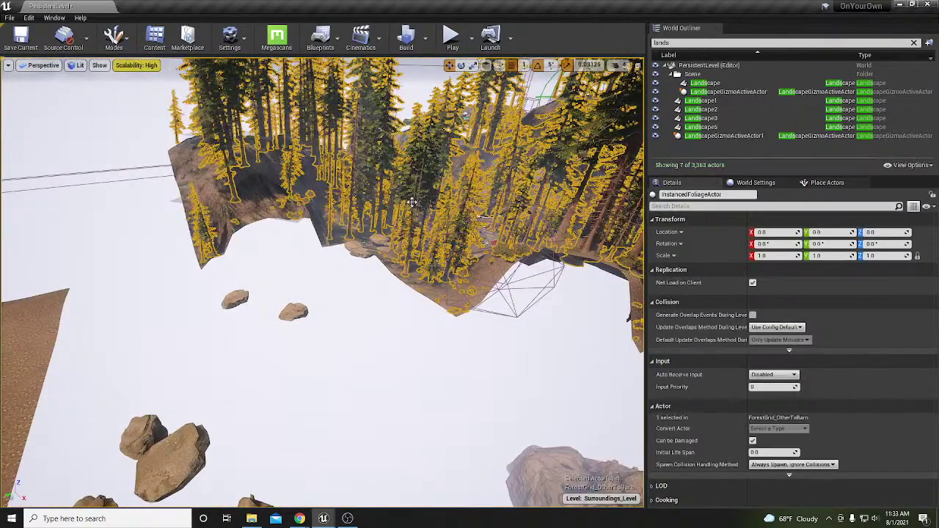
pyautogui.press('Delete')
pyautogui.press('w')
pyautogui.moveTo(457, 217); pyautogui.dragTo(506, 198, button='right')
pyautogui.moveTo(446, 191)
pyautogui.mouseDown(button='right')
pyautogui.moveTo(470, 193)
pyautogui.moveTo(469, 209)
pyautogui.moveTo(455, 194)
pyautogui.mouseUp(button='right')
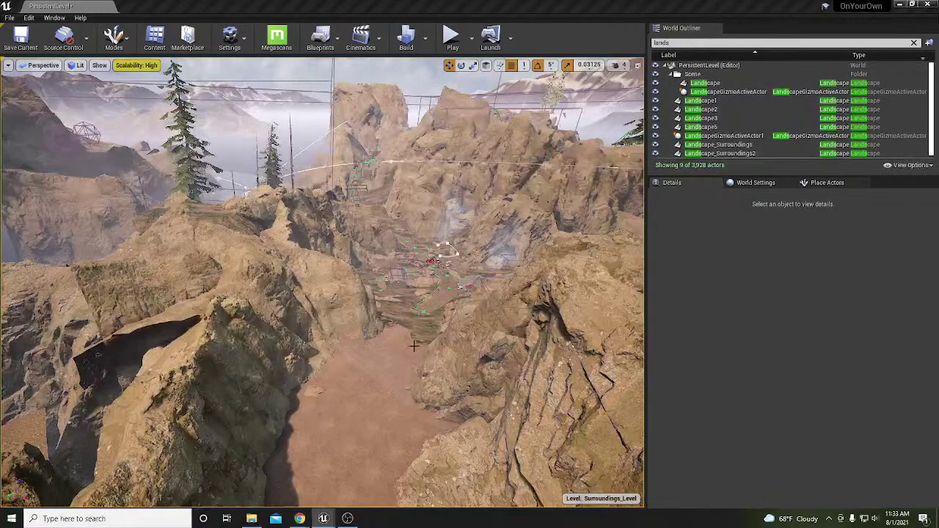
pyautogui.moveTo(413, 344); pyautogui.dragTo(386, 352, button='right')
# Inspect the Landscape_Surroundings2 ground along the canyon walls and where it blends into the farm ground.
pyautogui.click(352, 365)
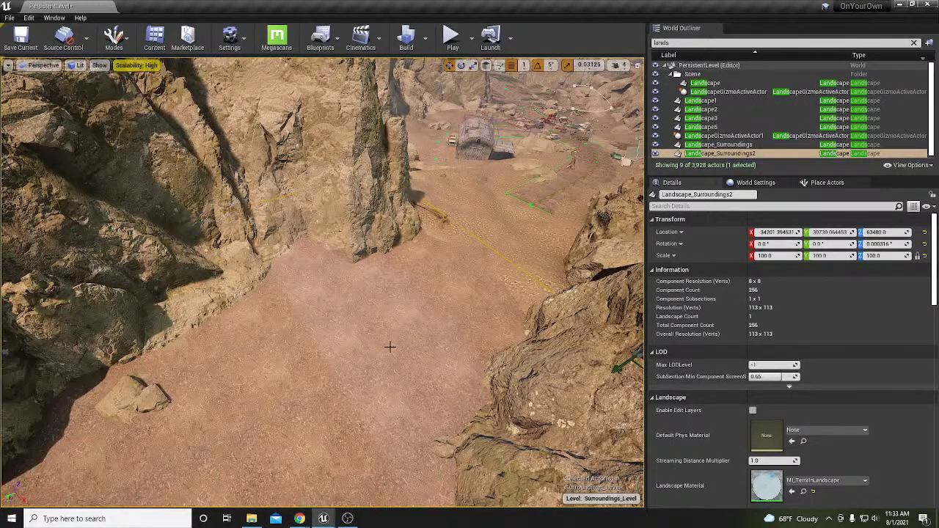
pyautogui.hotkey('shift', '2')
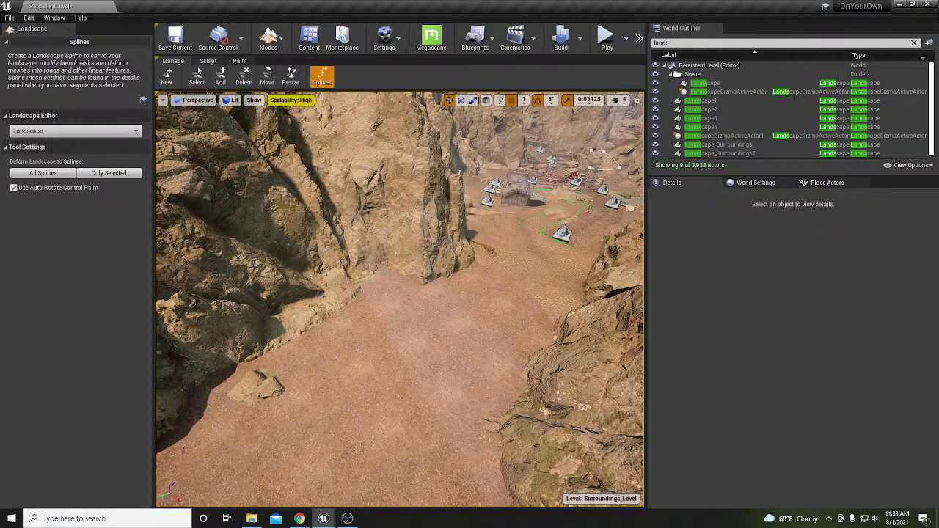
pyautogui.moveTo(429, 278); pyautogui.dragTo(435, 293, button='right')
pyautogui.hotkey('shift', '1')
pyautogui.click(426, 311)
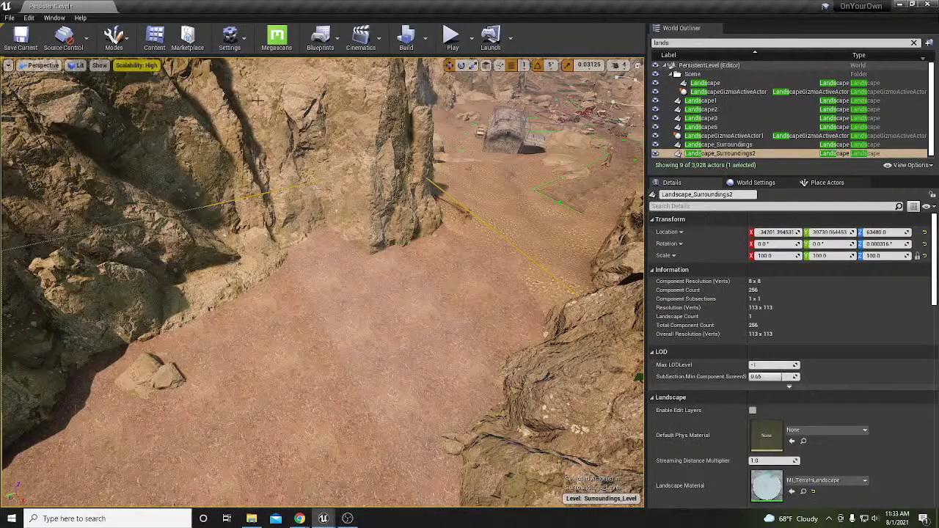
pyautogui.hotkey('shift', '2')
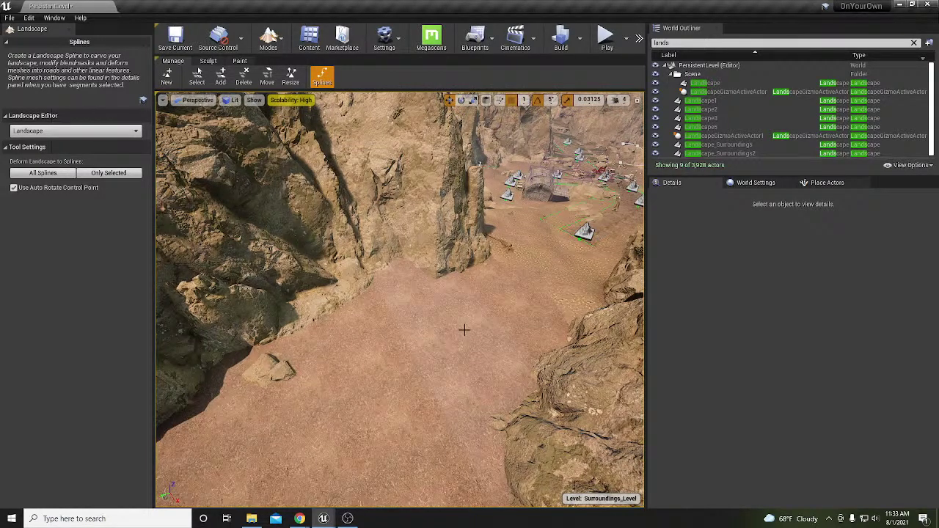
pyautogui.moveTo(465, 331); pyautogui.dragTo(416, 349, button='right')
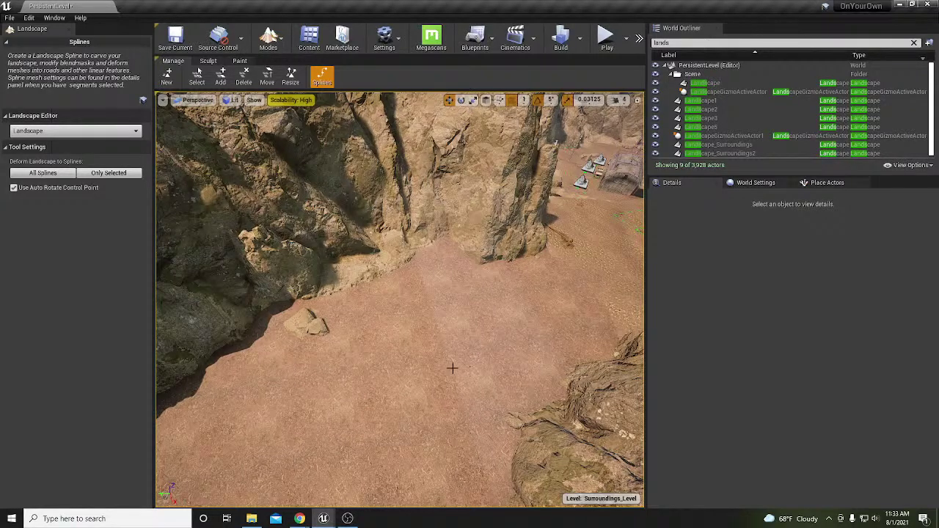
pyautogui.moveTo(415, 364); pyautogui.dragTo(334, 341, button='right')
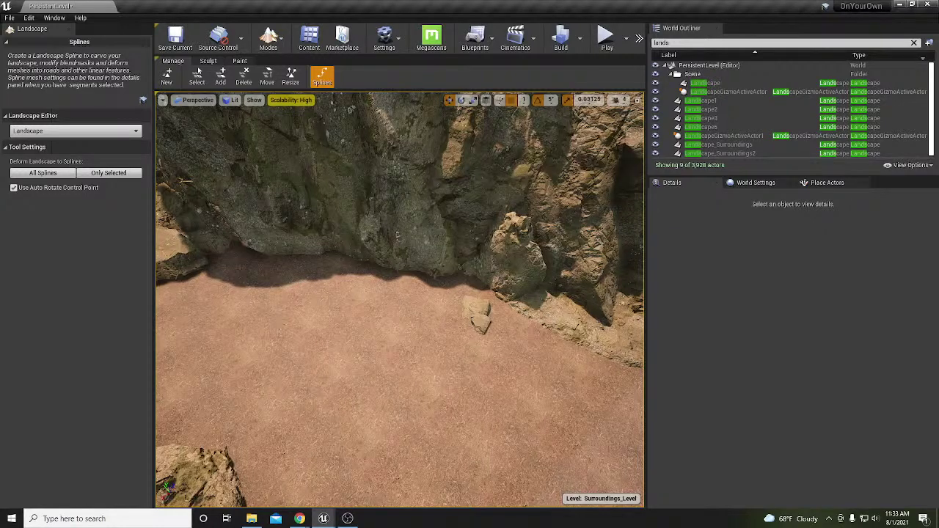
pyautogui.moveTo(396, 341); pyautogui.dragTo(365, 336, button='right')
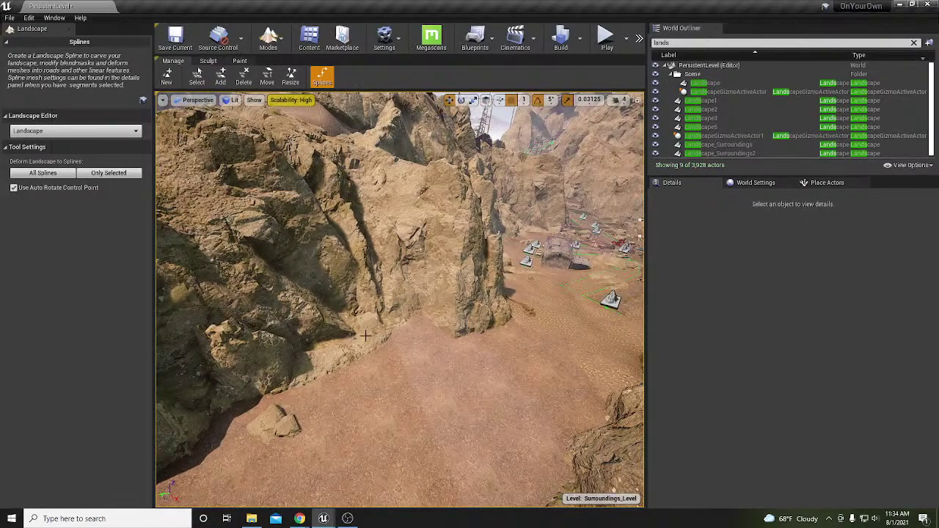
# Check which levels the BP_StreamLevel11 trigger on the dirt road loads and unloads.
pyautogui.hotkey('shift', '1')
pyautogui.moveTo(451, 313); pyautogui.dragTo(459, 266, button='middle')
pyautogui.moveTo(457, 266); pyautogui.dragTo(484, 268, button='right')
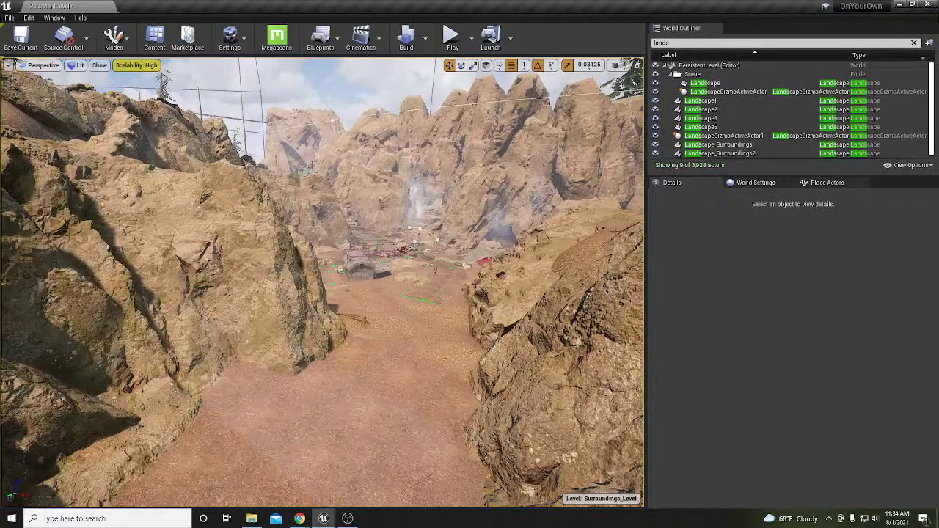
pyautogui.moveTo(485, 268); pyautogui.dragTo(332, 310, button='right')
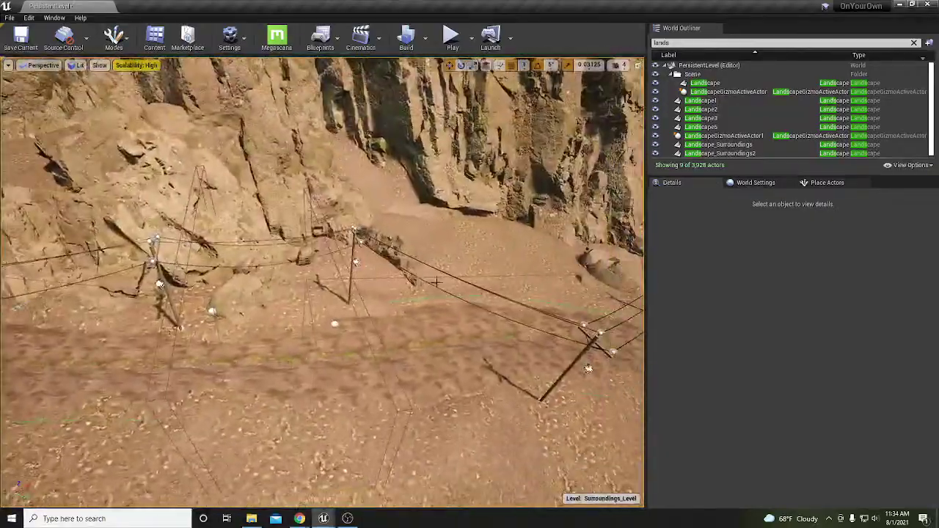
pyautogui.click(334, 324)
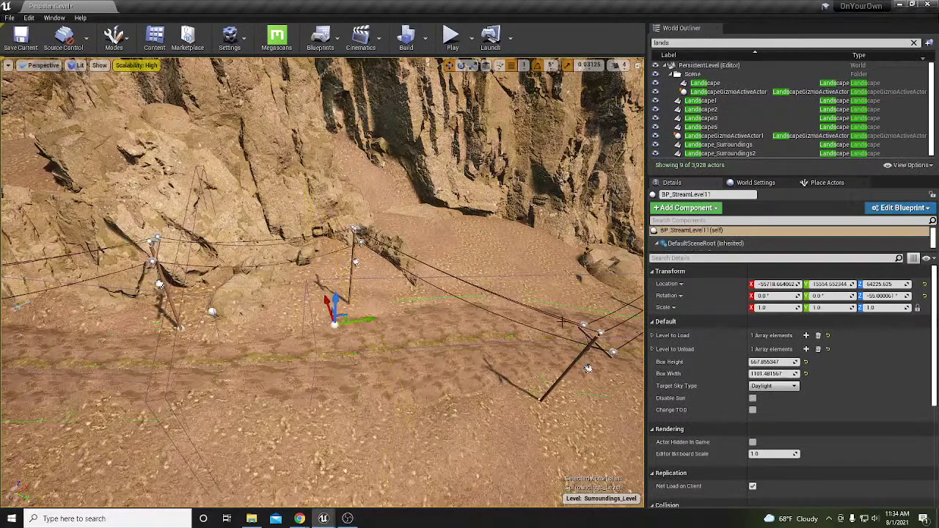
pyautogui.click(652, 336)
pyautogui.click(653, 362)
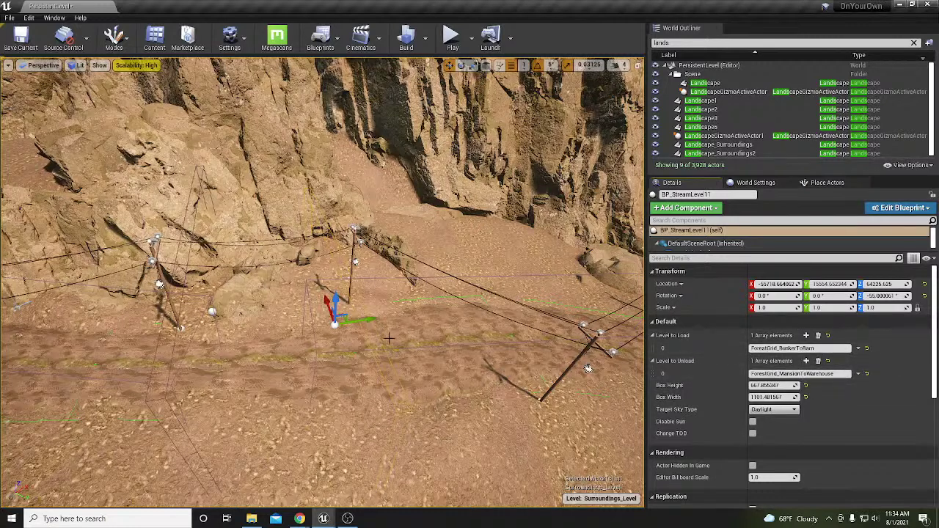
# Check which levels the BP_StreamLevel10 trigger loads and unloads, and how it sits along the canyon road.
pyautogui.click(211, 312)
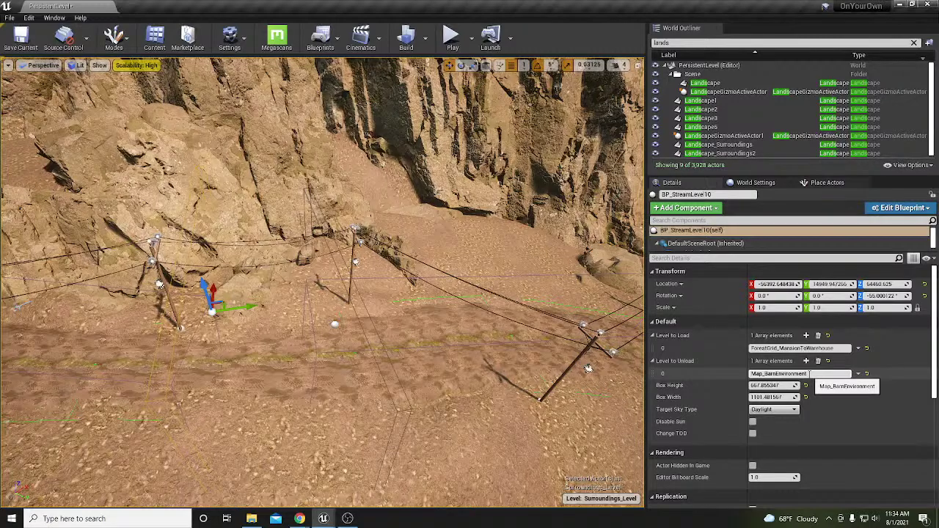
pyautogui.moveTo(553, 370); pyautogui.dragTo(759, 311, button='right')
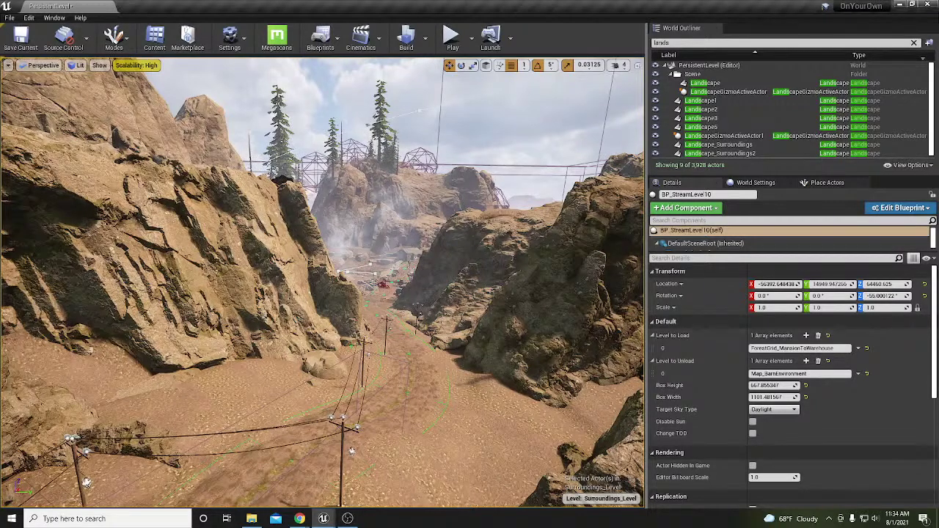
pyautogui.moveTo(553, 370); pyautogui.dragTo(493, 398, button='right')
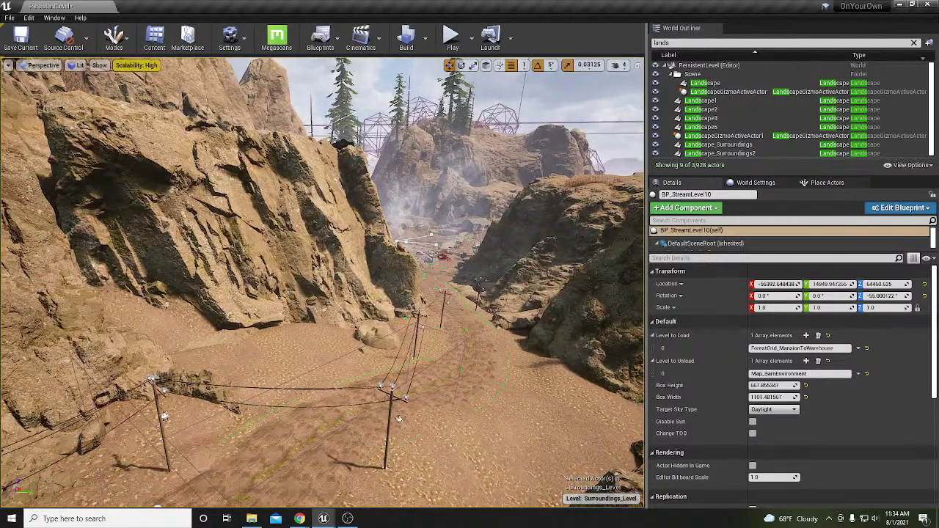
pyautogui.moveTo(338, 449); pyautogui.dragTo(293, 484, button='right')
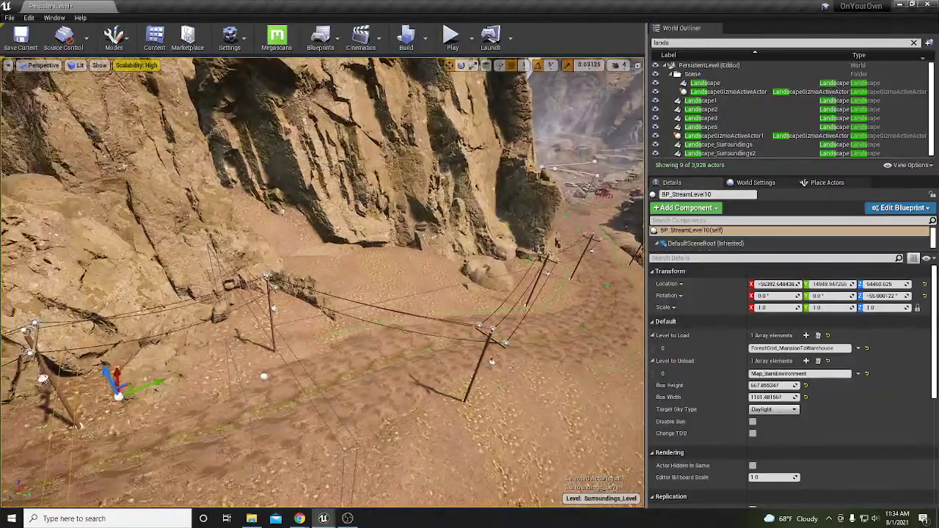
pyautogui.moveTo(492, 362); pyautogui.dragTo(513, 345, button='right')
pyautogui.moveTo(323, 282); pyautogui.dragTo(527, 289, button='right')
# Examine in Landscape mode how the Landscape_Surroundings2 ground meets the canyon walls and the farm terrain around the barns.
pyautogui.click(526, 289)
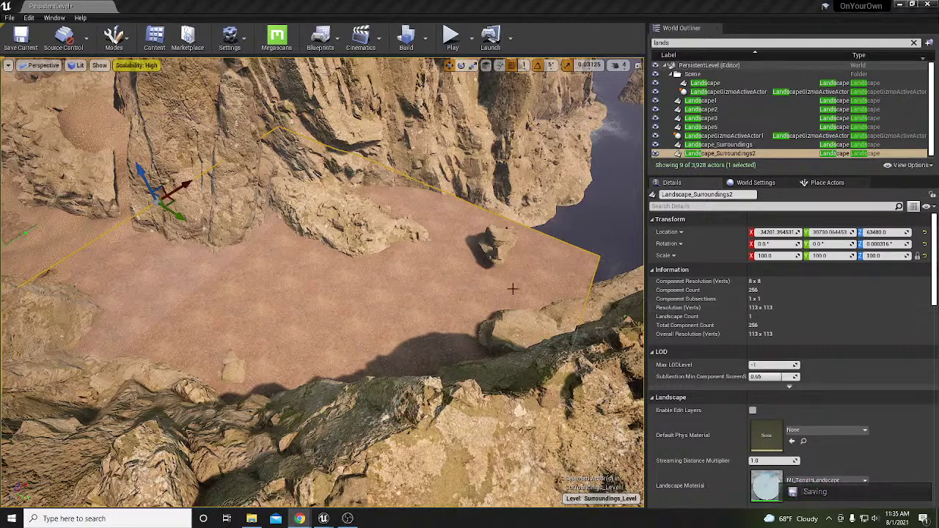
pyautogui.click(430, 289)
pyautogui.moveTo(436, 283); pyautogui.dragTo(390, 284, button='right')
pyautogui.hotkey('shift', '2')
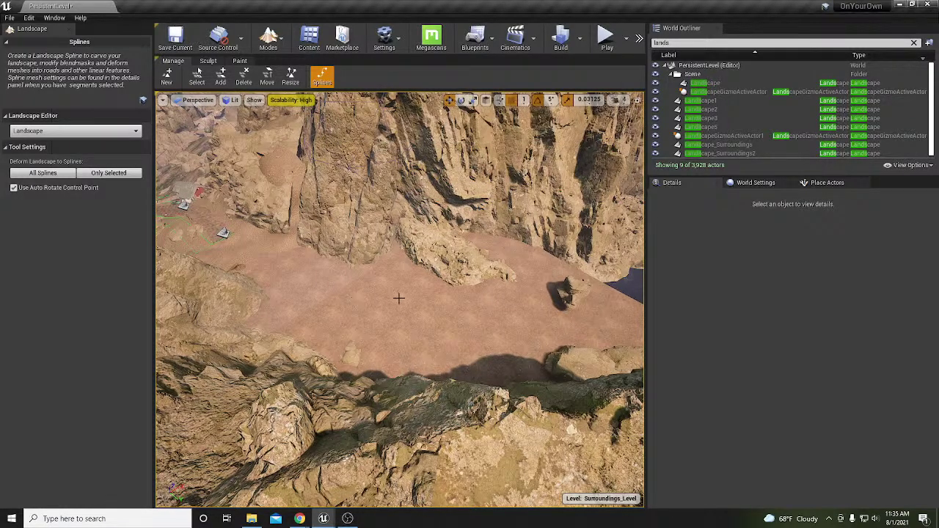
pyautogui.press('w')
pyautogui.moveTo(406, 299); pyautogui.dragTo(383, 298, button='right')
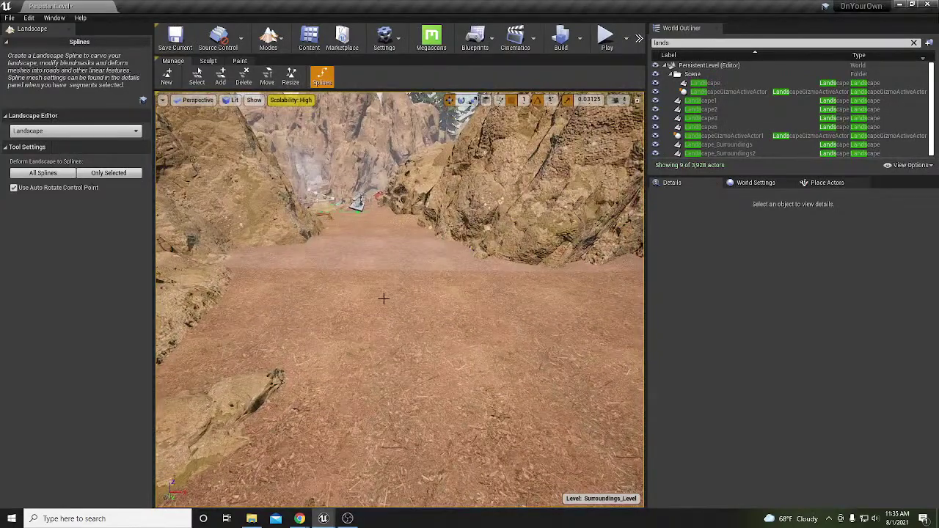
pyautogui.scroll(4, 383, 300)
pyautogui.press('w')
pyautogui.moveTo(381, 304); pyautogui.dragTo(372, 330, button='right')
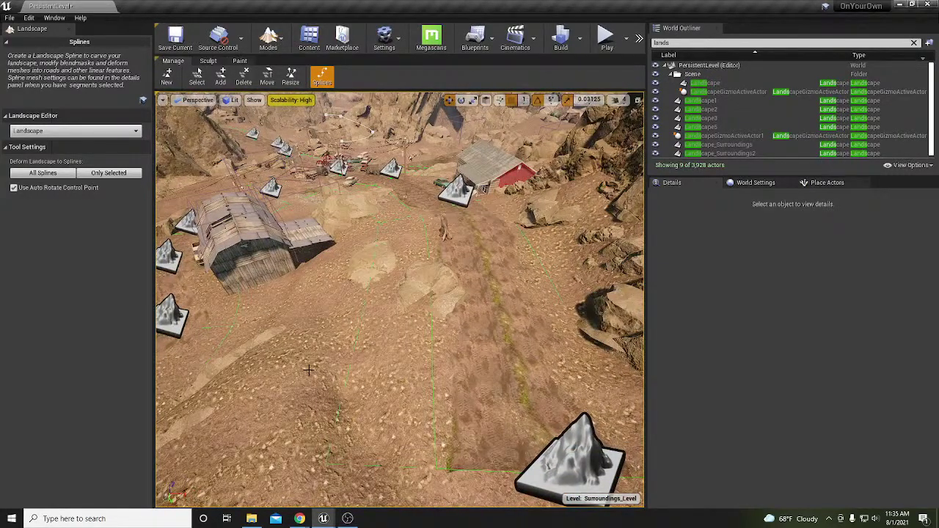
pyautogui.hotkey('shift', '1')
pyautogui.click(262, 342)
pyautogui.moveTo(262, 342); pyautogui.dragTo(291, 352, button='right')
pyautogui.hotkey('shift', '2')
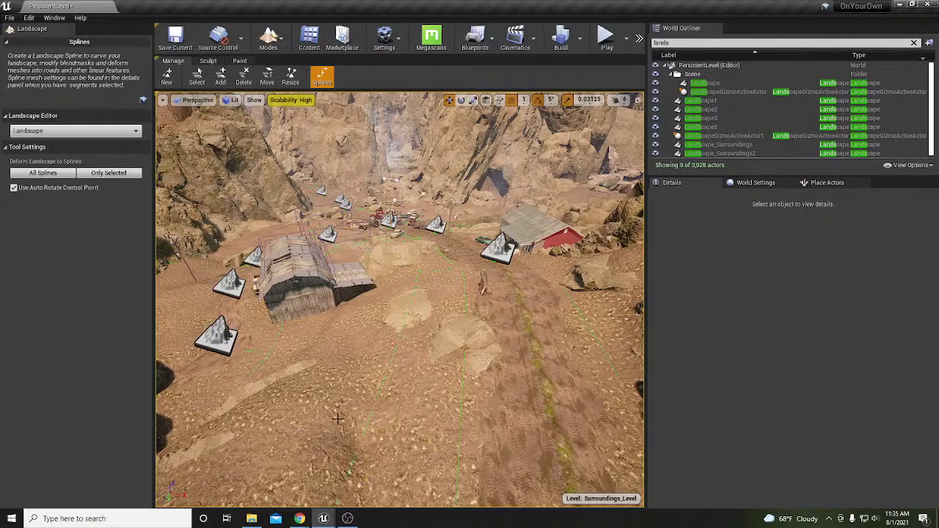
pyautogui.click(827, 182)
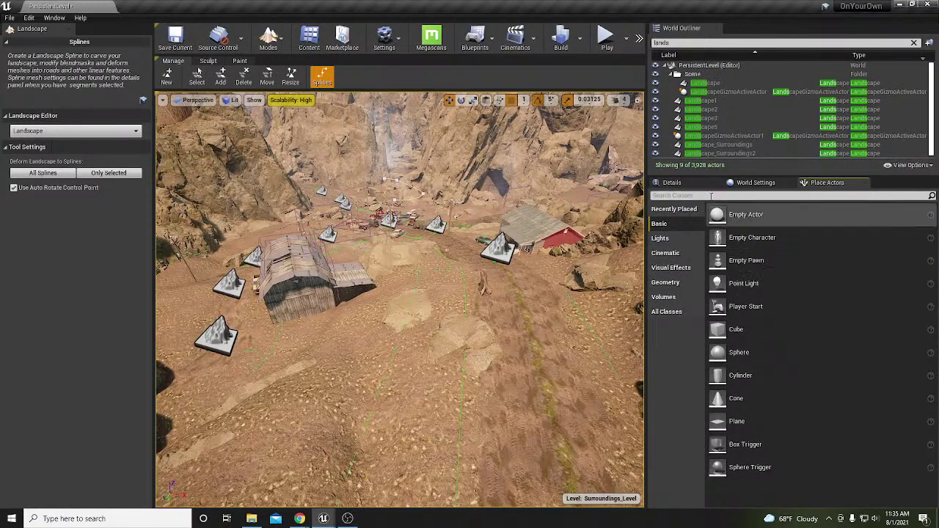
pyautogui.click(679, 184)
pyautogui.scroll(-5, 400, 300)
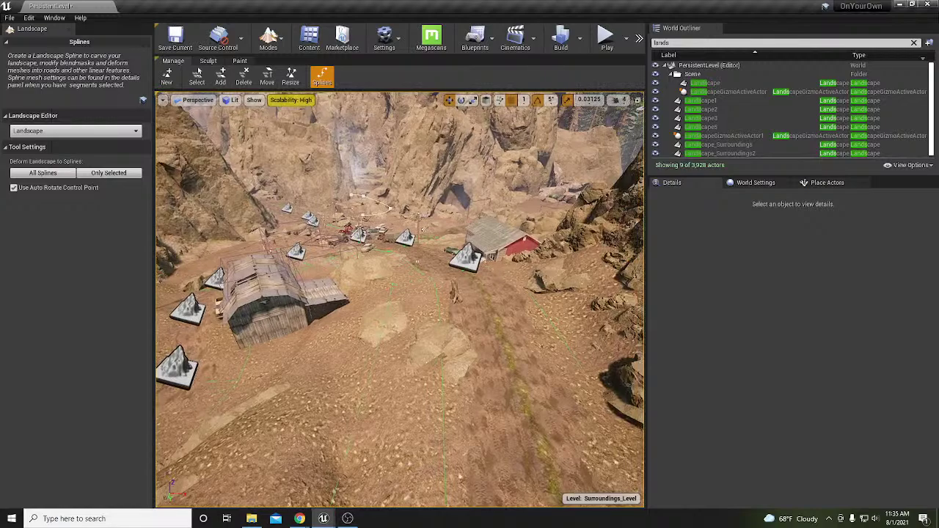
pyautogui.scroll(-5, 400, 299)
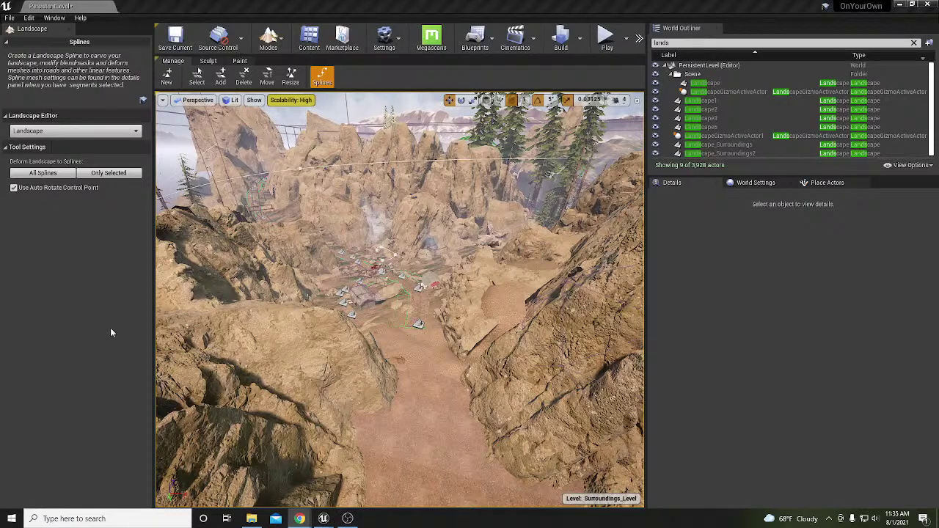
# Move the large shaded coastal cliff beside the canyon passage to about X -35322, Y 37309, Z 60826.
pyautogui.moveTo(390, 342); pyautogui.dragTo(557, 389, button='right')
pyautogui.moveTo(389, 374); pyautogui.dragTo(388, 335, button='right')
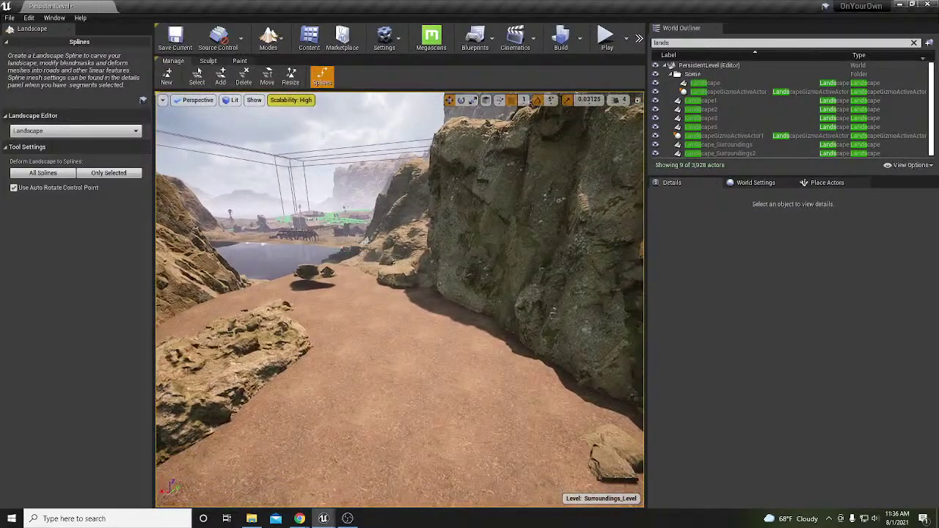
pyautogui.hotkey('shift', '1')
pyautogui.click(455, 263)
pyautogui.press('s')
pyautogui.moveTo(427, 269); pyautogui.dragTo(428, 216, button='right')
pyautogui.press('q')
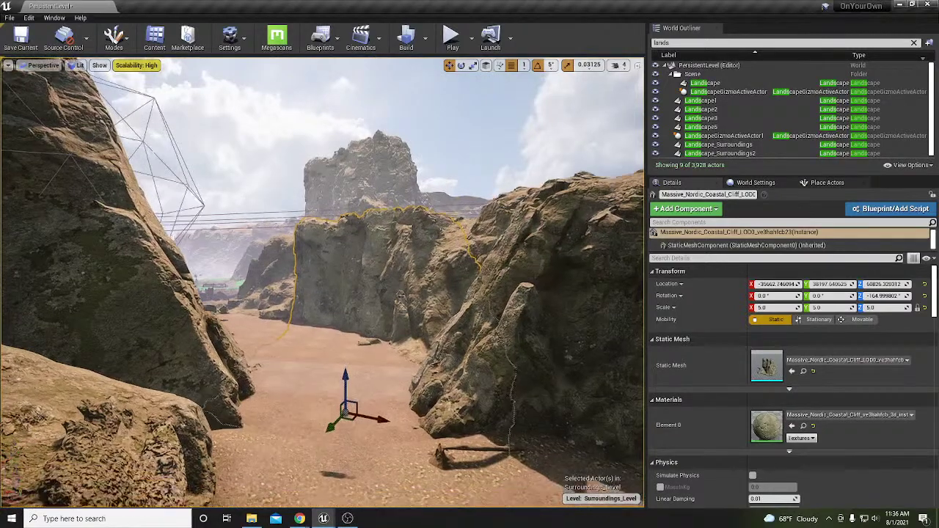
pyautogui.press('q')
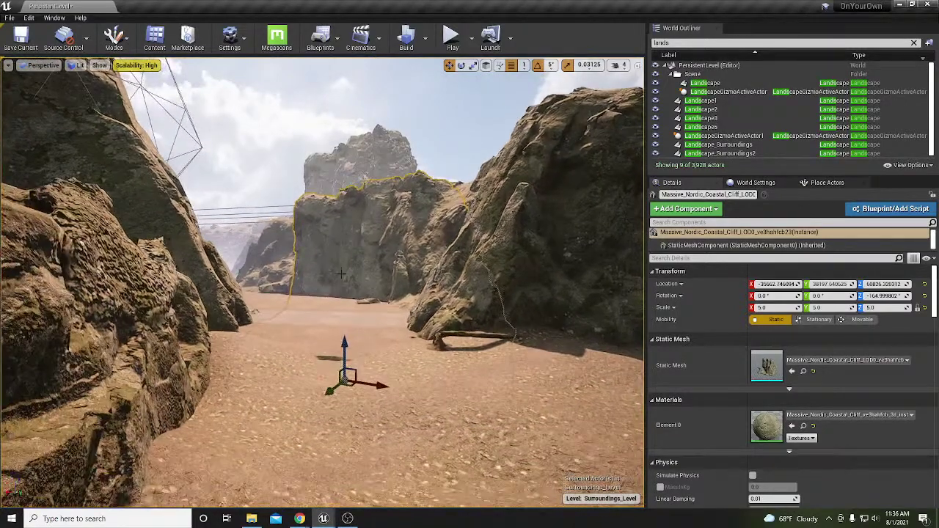
pyautogui.moveTo(346, 389)
pyautogui.mouseDown()
pyautogui.moveTo(332, 405)
pyautogui.moveTo(337, 399)
pyautogui.mouseUp()
pyautogui.press('w')
pyautogui.moveTo(381, 345); pyautogui.dragTo(417, 345, button='right')
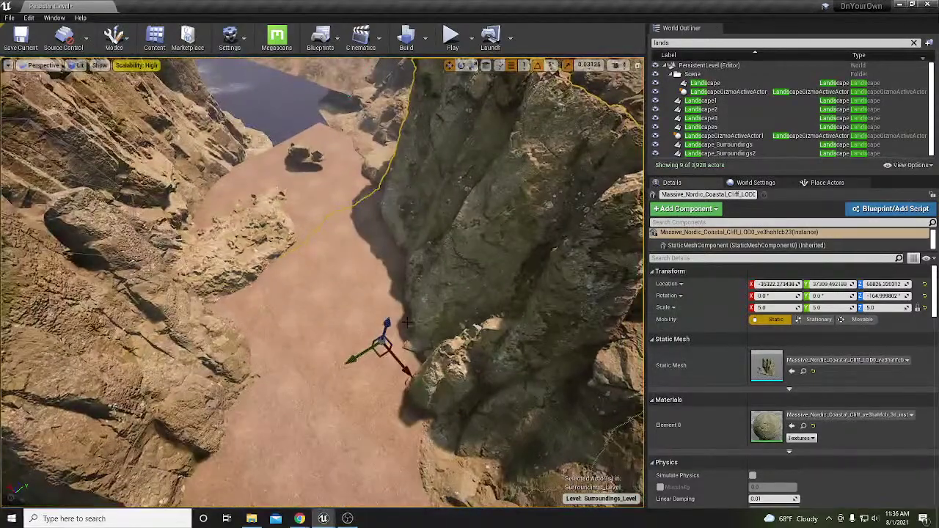
# Lower the sunlit cliff across the passage to about Z 62188, and shift the large shaded cliff and turn it to about -180°.
pyautogui.click(254, 239)
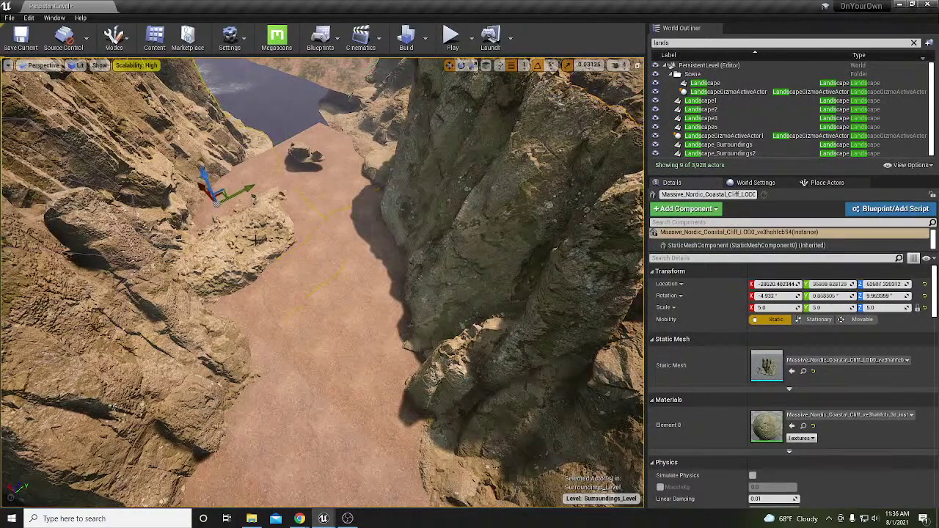
pyautogui.moveTo(204, 175); pyautogui.dragTo(209, 187)
pyautogui.click(399, 215)
pyautogui.moveTo(399, 215); pyautogui.dragTo(407, 257, button='right')
pyautogui.press('e')
pyautogui.moveTo(359, 339)
pyautogui.mouseDown()
pyautogui.moveTo(408, 331)
pyautogui.moveTo(342, 325)
pyautogui.moveTo(340, 336)
pyautogui.moveTo(350, 336)
pyautogui.mouseUp()
pyautogui.press('w')
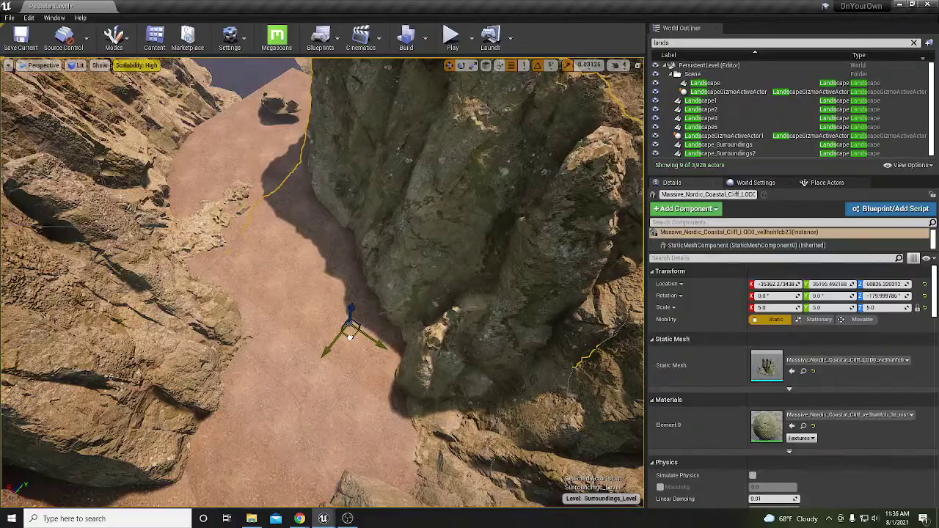
# Rotate the canyon-wall cliff below the grassy slope to about 15° around Z and shift its position slightly.
pyautogui.moveTo(294, 290); pyautogui.dragTo(294, 258, button='right')
pyautogui.click(294, 257)
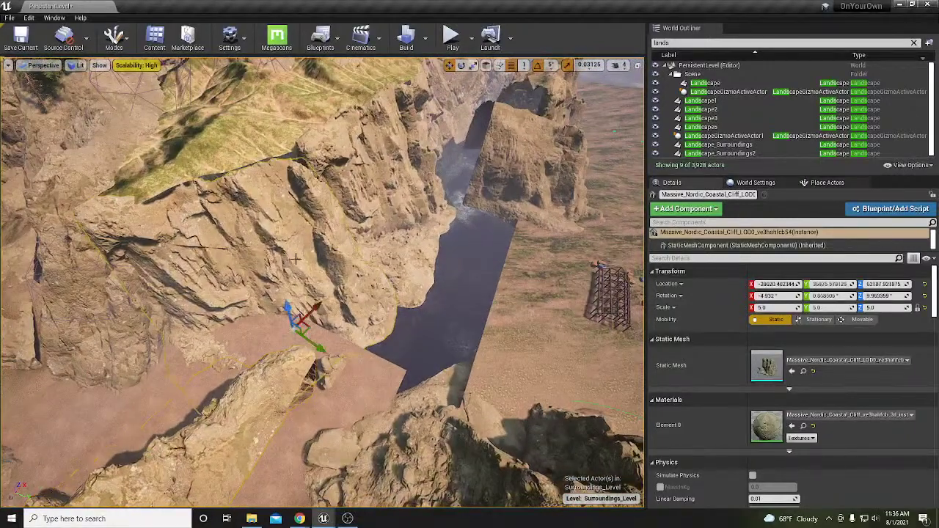
pyautogui.press('e')
pyautogui.moveTo(294, 375); pyautogui.dragTo(273, 371)
pyautogui.press('w')
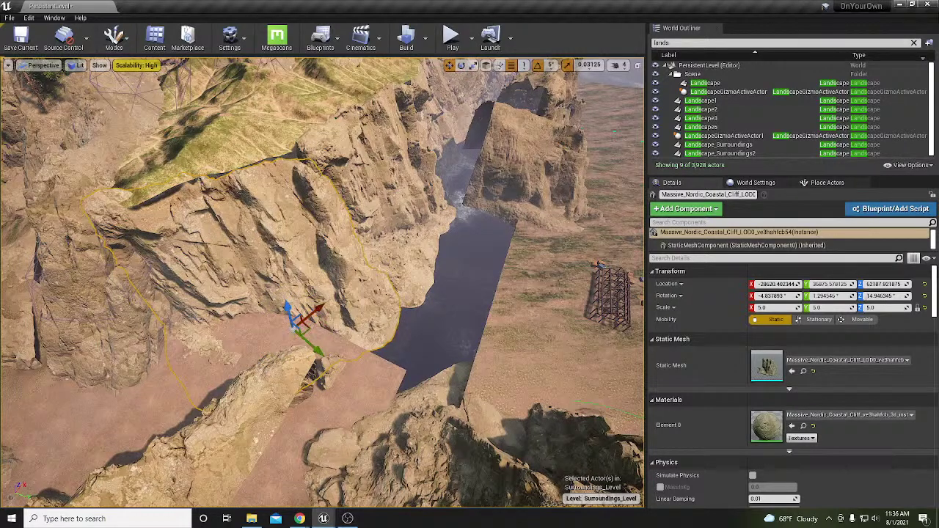
pyautogui.moveTo(315, 333); pyautogui.dragTo(308, 333, button='right')
pyautogui.moveTo(311, 327); pyautogui.dragTo(312, 335)
# Adjust the grassy background mountain above the cliffs to about X -19730, Y 28347, Z 68769 with a -5° tilt.
pyautogui.click(261, 110)
pyautogui.moveTo(262, 110); pyautogui.dragTo(261, 110, button='right')
pyautogui.press('e')
pyautogui.moveTo(261, 110); pyautogui.dragTo(264, 111)
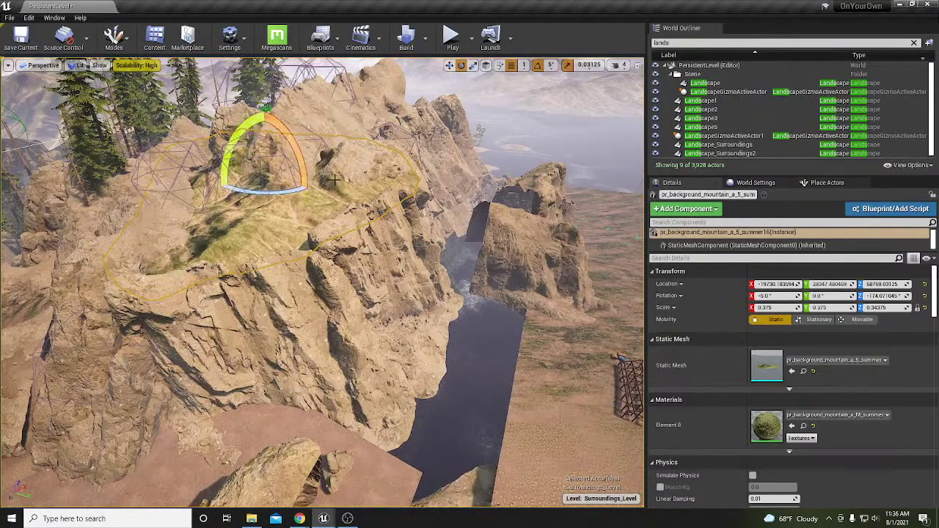
# Move and rotate the coastal cliff next to the river to cover the open end of the canyon ground.
pyautogui.click(404, 293)
pyautogui.moveTo(405, 293); pyautogui.dragTo(404, 294, button='right')
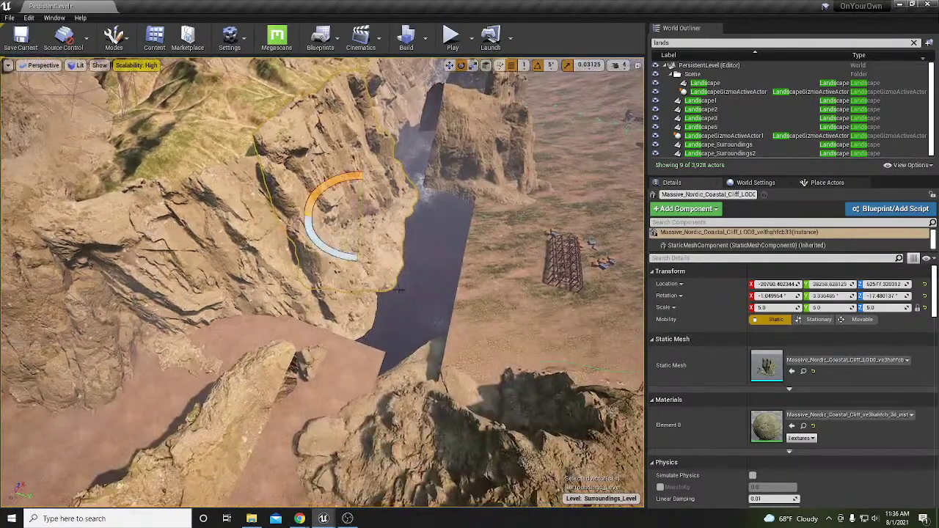
pyautogui.press('w')
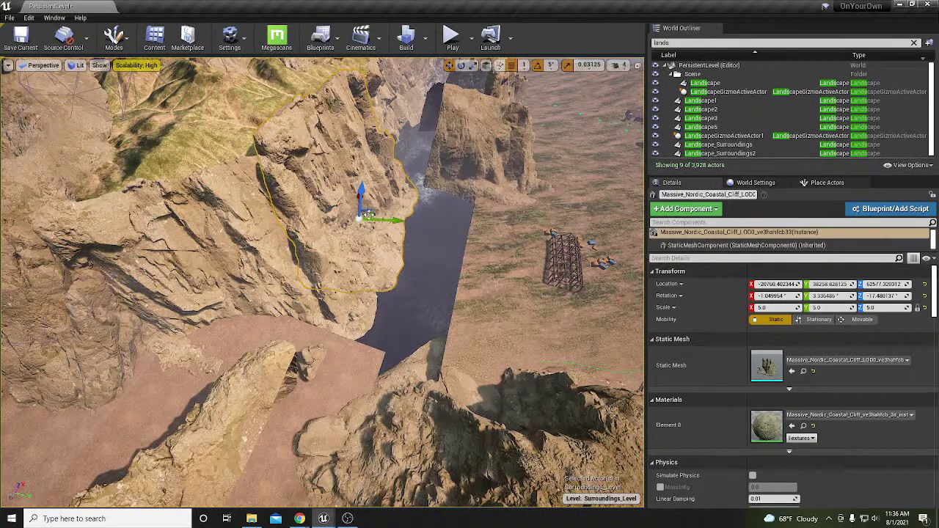
pyautogui.moveTo(369, 213); pyautogui.dragTo(353, 273)
pyautogui.press('e')
pyautogui.moveTo(367, 315); pyautogui.dragTo(327, 354)
pyautogui.press('w')
pyautogui.moveTo(327, 353); pyautogui.dragTo(433, 346, button='right')
# Transfer the small beach rock to Surroundings_Level and place it at the shaded cliff's foot, about X -34018, Y 36427, Z 63512.
pyautogui.click(268, 346)
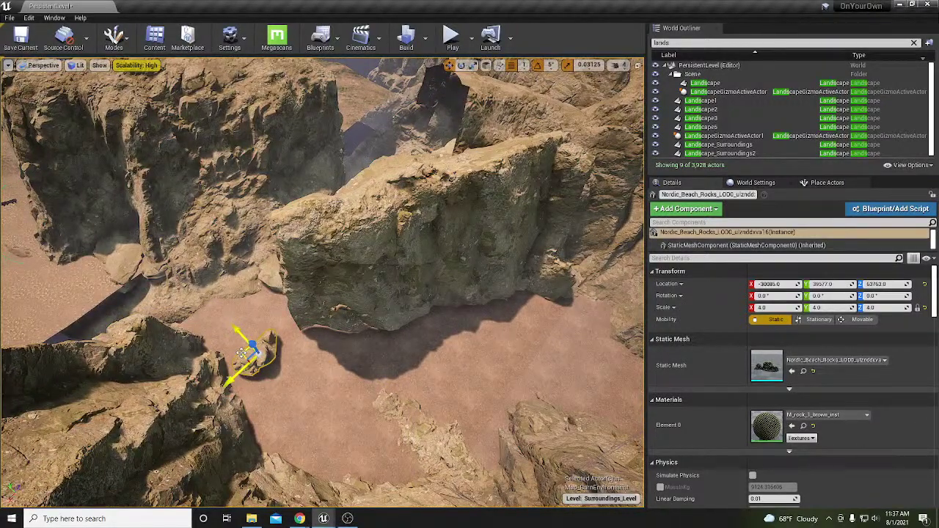
pyautogui.keyDown('alt'); pyautogui.moveTo(241, 353); pyautogui.dragTo(427, 334); pyautogui.keyUp('alt')
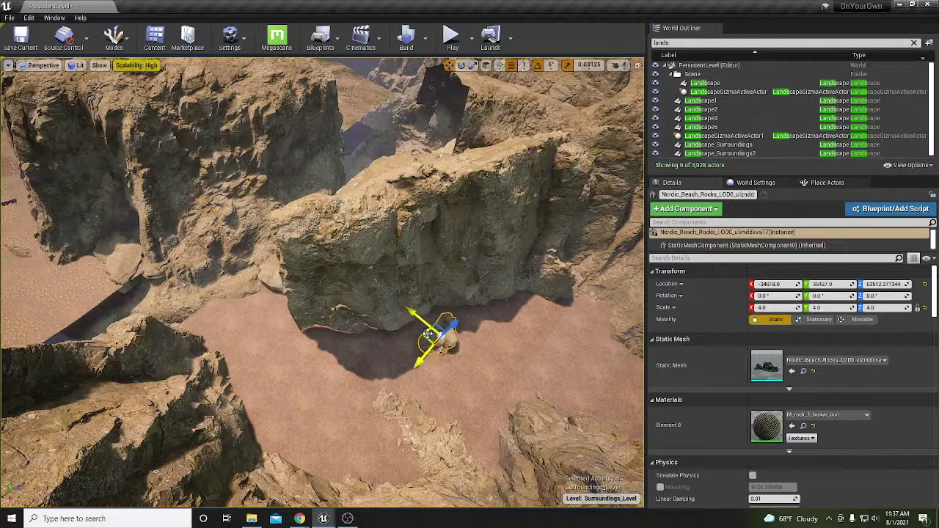
pyautogui.click(352, 308)
pyautogui.keyDown('alt'); pyautogui.moveTo(352, 308); pyautogui.dragTo(410, 308); pyautogui.keyUp('alt')
pyautogui.moveTo(352, 308); pyautogui.dragTo(293, 322, button='right')
# Rotate the broad cliff at the passage's outer end and move it to about X -33440, Y 45133, Z 61964.
pyautogui.click(293, 256)
pyautogui.moveTo(293, 256)
pyautogui.mouseDown(button='right')
pyautogui.moveTo(293, 307)
pyautogui.moveTo(293, 261)
pyautogui.mouseUp(button='right')
pyautogui.press('e')
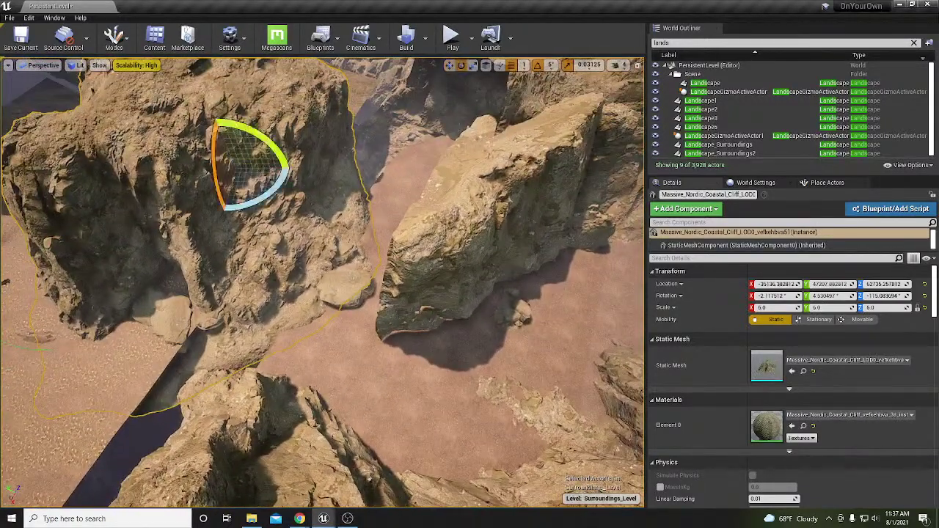
pyautogui.moveTo(252, 206); pyautogui.dragTo(275, 229)
pyautogui.press('w')
pyautogui.moveTo(252, 212); pyautogui.dragTo(360, 108, button='right')
# Rotate the large shaded cliff around its vertical axis so it lines up with the neighbouring broad cliff.
pyautogui.click(361, 222)
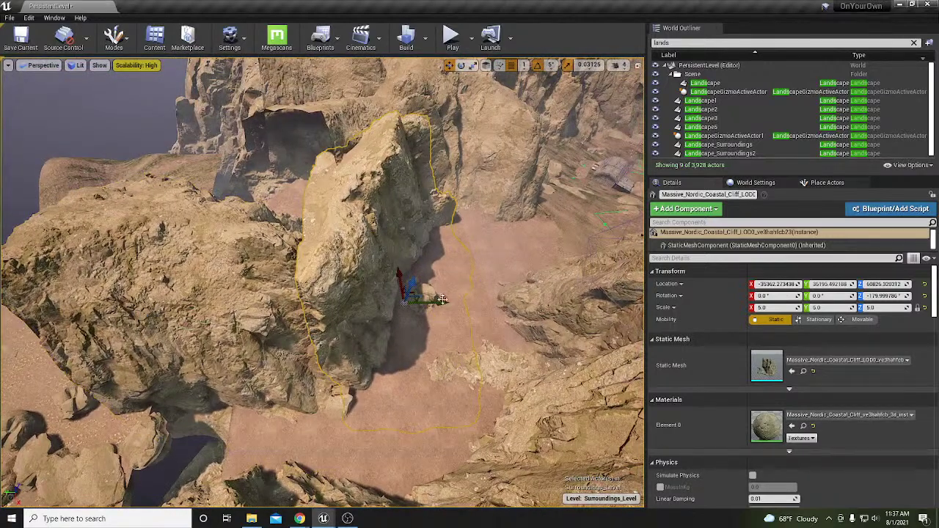
pyautogui.press('e')
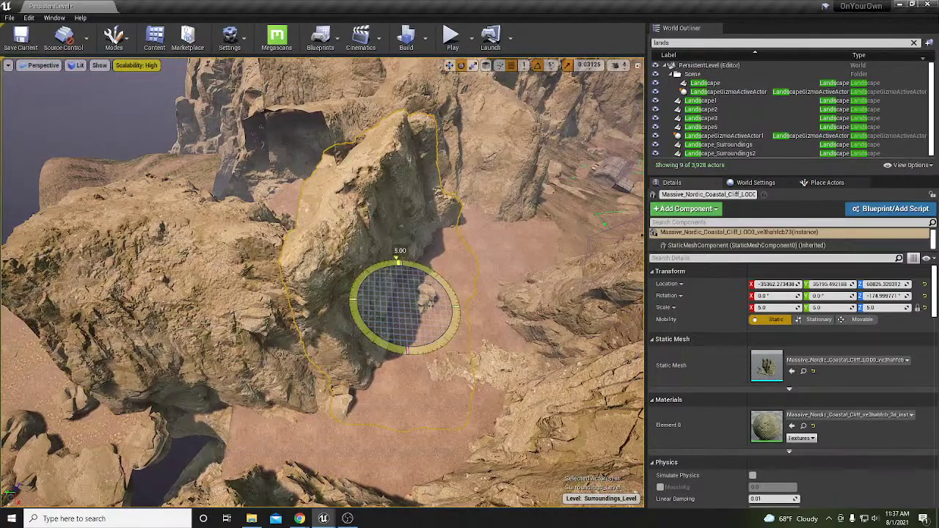
pyautogui.moveTo(520, 304); pyautogui.dragTo(497, 292, button='right')
# Duplicate a coastal cliff and place the copy along the passage at about X -28570, Y 43304, Z 62099.
pyautogui.click(220, 268)
pyautogui.moveTo(220, 267); pyautogui.dragTo(272, 228, button='right')
pyautogui.press('w')
pyautogui.keyDown('alt'); pyautogui.moveTo(326, 335); pyautogui.dragTo(383, 253); pyautogui.keyUp('alt')
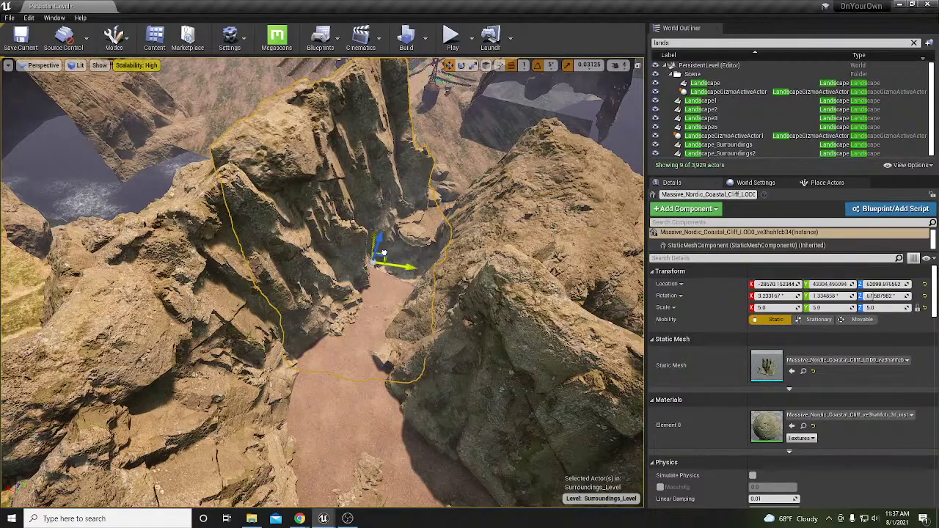
pyautogui.press('w')
pyautogui.moveTo(387, 261); pyautogui.dragTo(400, 169, button='right')
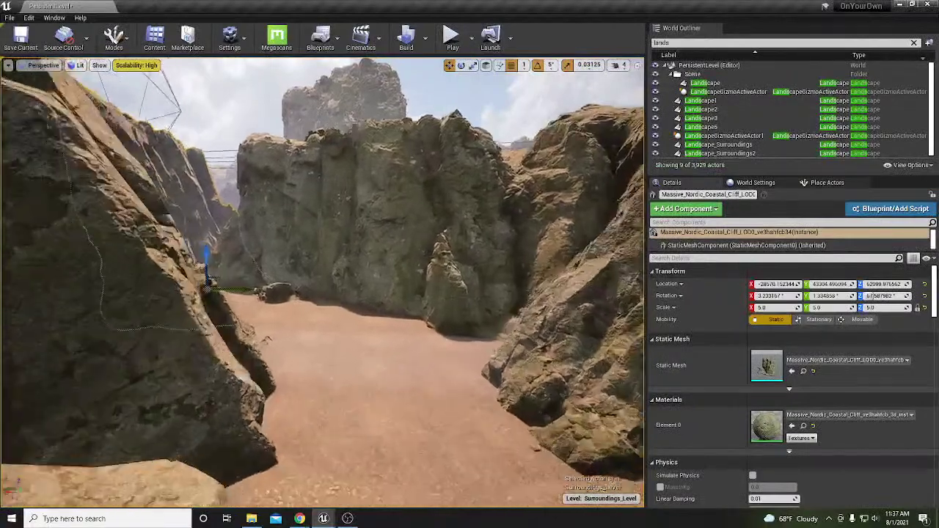
# Move the broad cliff at the outer end to about X -36682, Y 47232, Z 61780, rotated to about -60°.
pyautogui.press('s')
pyautogui.moveTo(400, 278)
pyautogui.mouseDown(button='right')
pyautogui.moveTo(388, 246)
pyautogui.moveTo(389, 273)
pyautogui.mouseUp(button='right')
pyautogui.press('d')
pyautogui.moveTo(195, 160); pyautogui.dragTo(174, 132, button='right')
pyautogui.press('w')
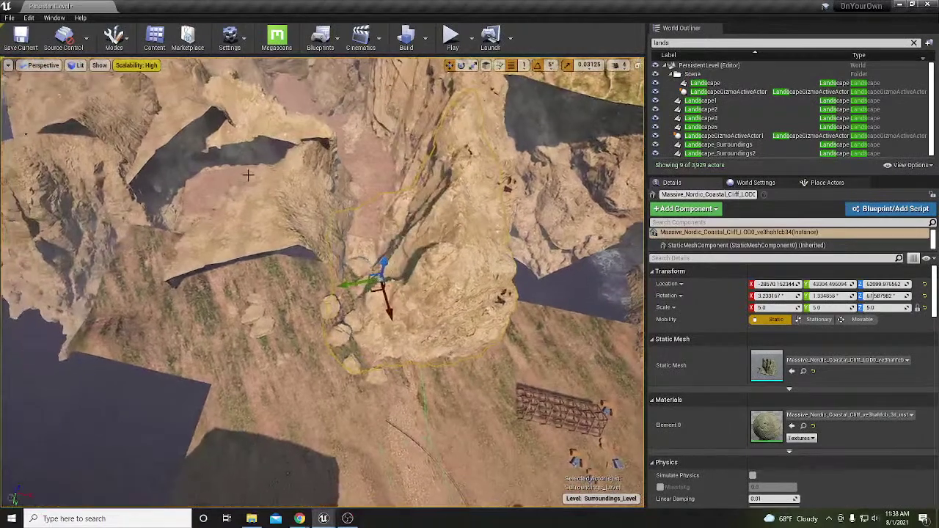
pyautogui.click(282, 216)
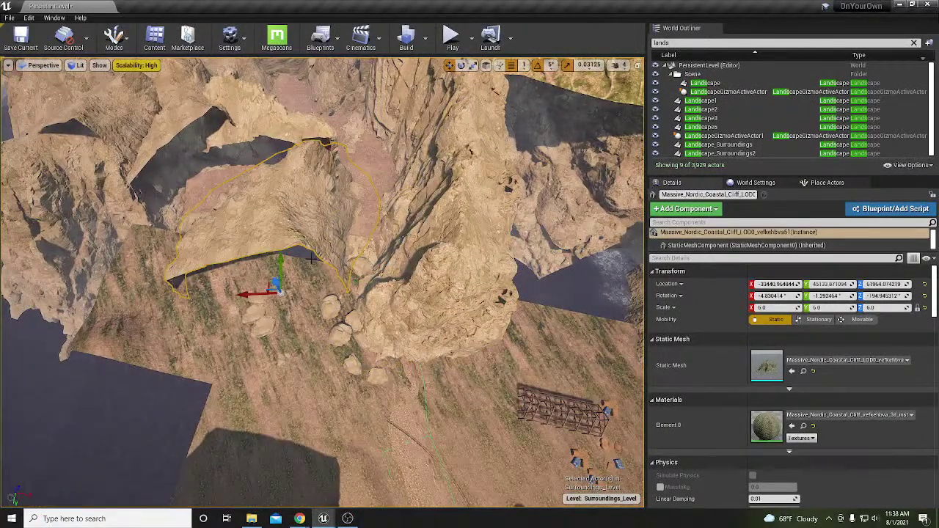
pyautogui.moveTo(310, 221); pyautogui.dragTo(282, 256, button='right')
pyautogui.moveTo(291, 261); pyautogui.dragTo(251, 282)
pyautogui.press('w')
pyautogui.moveTo(214, 387); pyautogui.dragTo(243, 286)
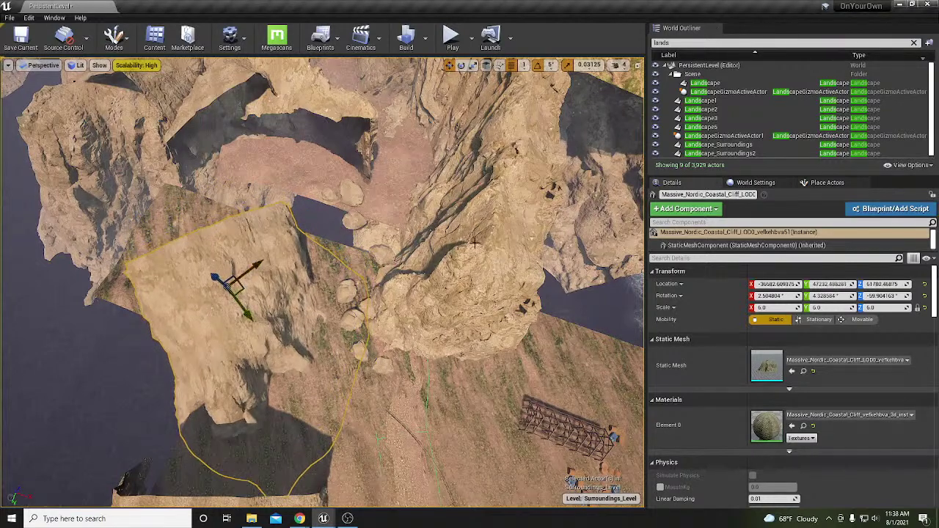
# Duplicate a coastal cliff, rotate the copy and fit it into the remaining gap near X -31207, Z 61938, tilted about 16.5°.
pyautogui.click(464, 207)
pyautogui.moveTo(392, 281); pyautogui.dragTo(374, 301)
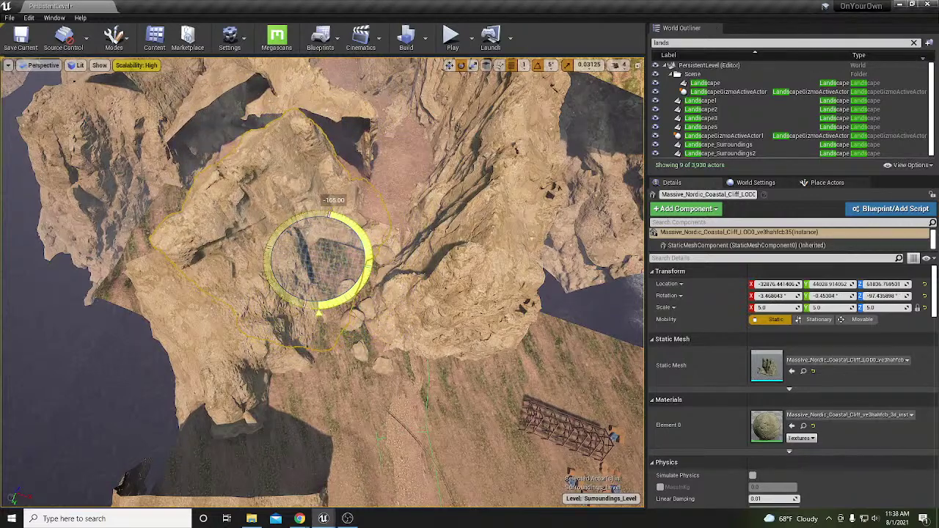
pyautogui.moveTo(325, 248); pyautogui.dragTo(380, 217)
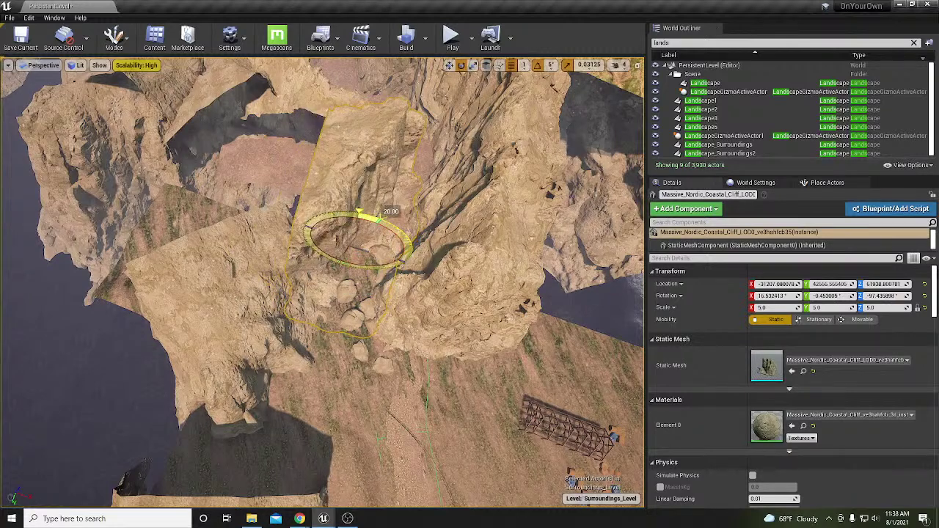
# Shift the last placed coastal cliff along the world axes to about X -32960, Y 42799.
pyautogui.click(486, 64)
pyautogui.moveTo(363, 259); pyautogui.dragTo(331, 250)
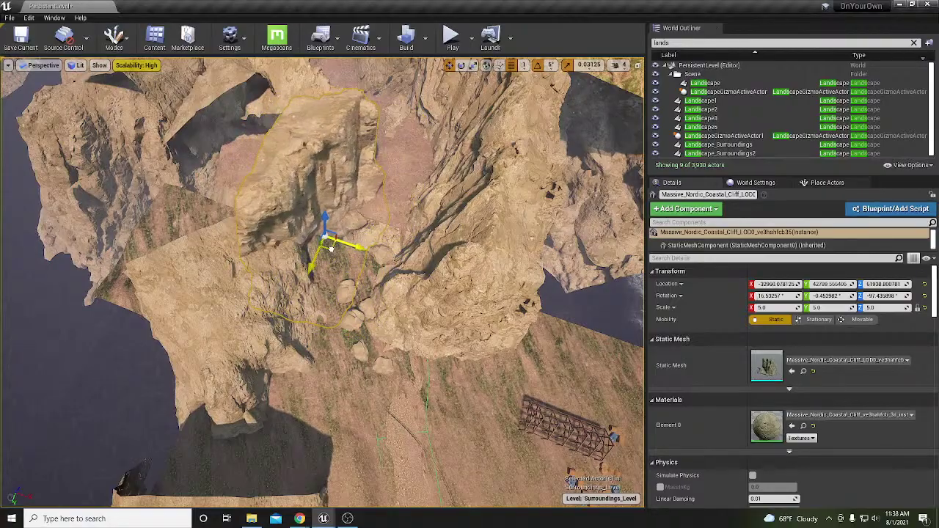
pyautogui.press('w')
pyautogui.moveTo(331, 249); pyautogui.dragTo(330, 150, button='right')
pyautogui.press('w')
pyautogui.press('w')
pyautogui.press('s')
pyautogui.moveTo(400, 223); pyautogui.dragTo(377, 217, button='right')
# Duplicate the coastal cliff along the passage and place the copy at about X -29068, Y 48739, rotated to about 77.6°.
pyautogui.click(313, 270)
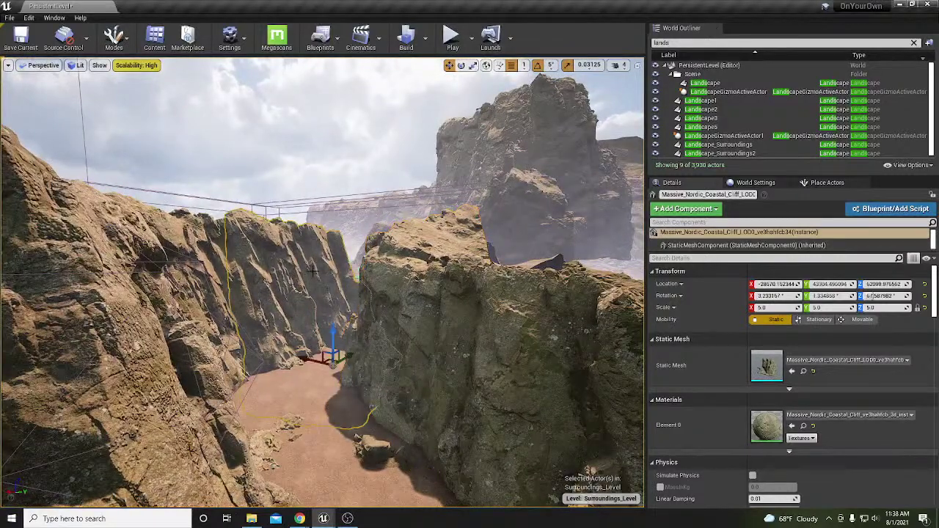
pyautogui.moveTo(363, 325); pyautogui.dragTo(337, 239, button='middle')
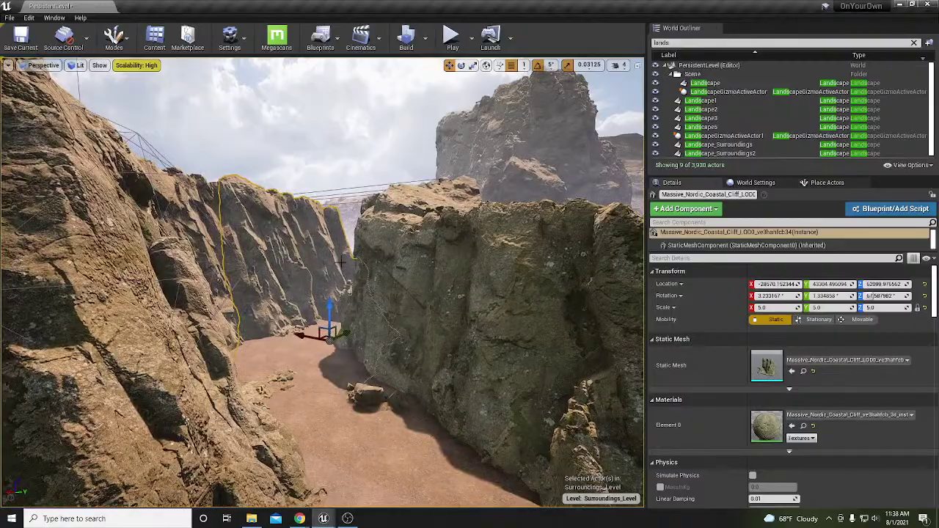
pyautogui.moveTo(341, 261); pyautogui.dragTo(333, 426, button='right')
pyautogui.scroll(-4, 298, 295)
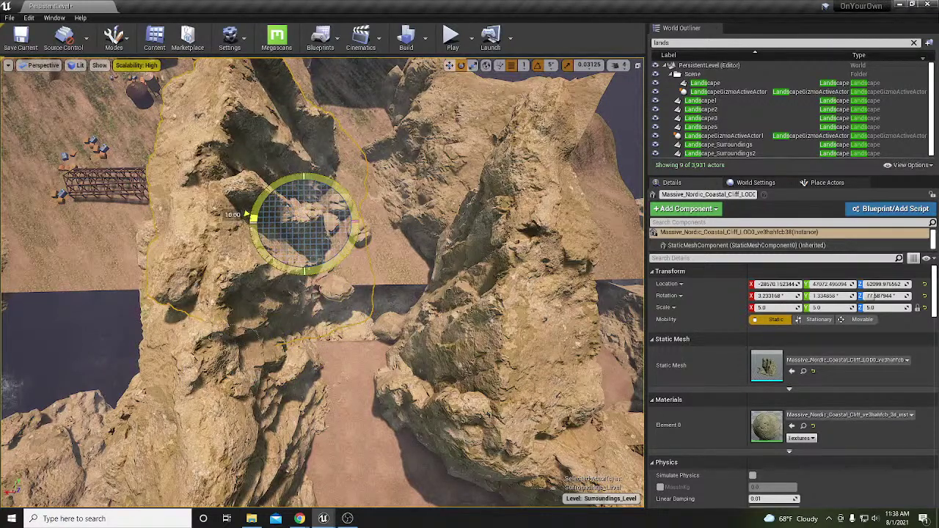
pyautogui.moveTo(295, 212); pyautogui.dragTo(305, 179)
pyautogui.hotkey('ctrl', 'z')
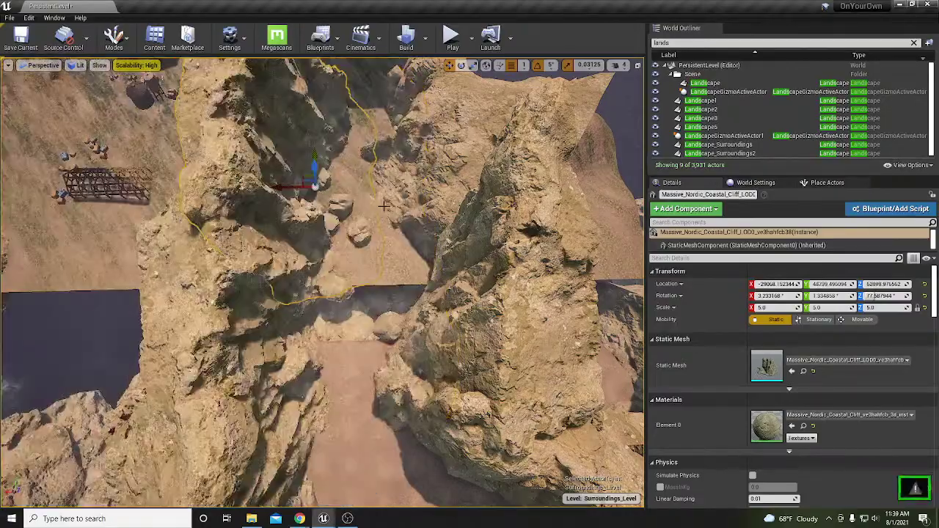
pyautogui.moveTo(315, 249); pyautogui.dragTo(231, 135, button='right')
pyautogui.moveTo(384, 239); pyautogui.dragTo(392, 243, button='right')
# Try to mirror the duplicated cliff with a Y scale of -5 and by freehand scaling along X, undoing both attempts.
pyautogui.press('e')
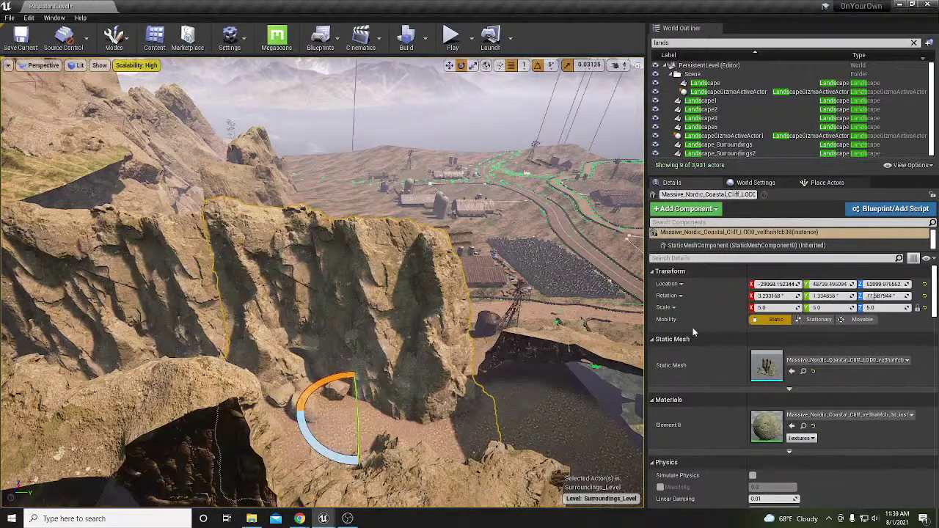
pyautogui.press('w')
pyautogui.moveTo(409, 366); pyautogui.dragTo(396, 378, button='right')
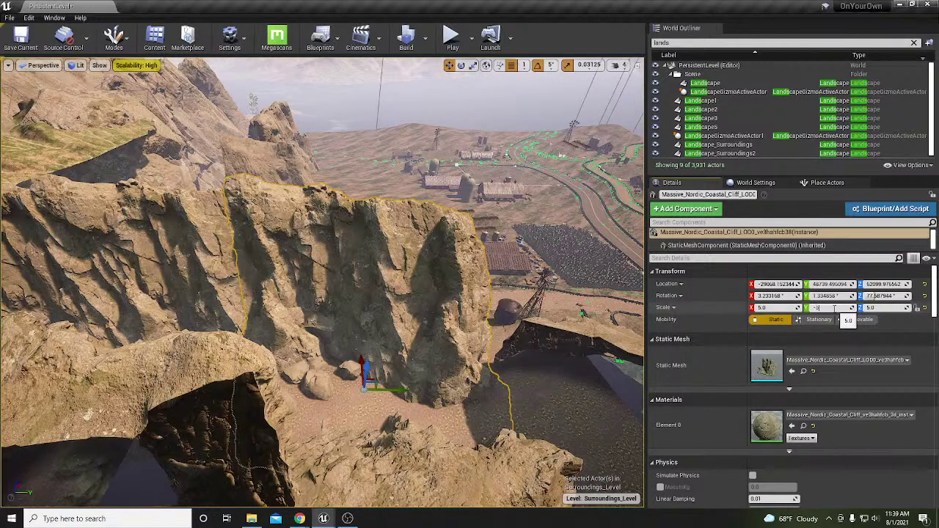
pyautogui.press('Return')
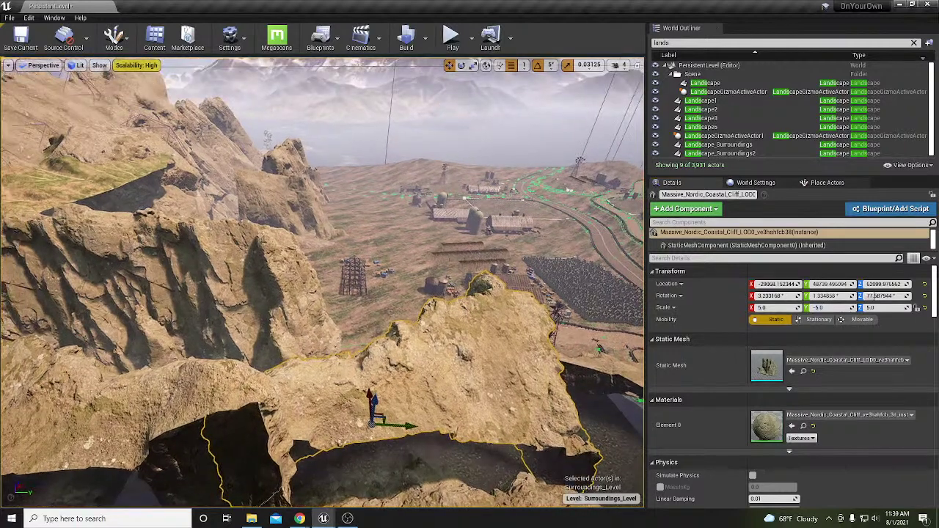
pyautogui.hotkey('ctrl', 'z')
pyautogui.press('e')
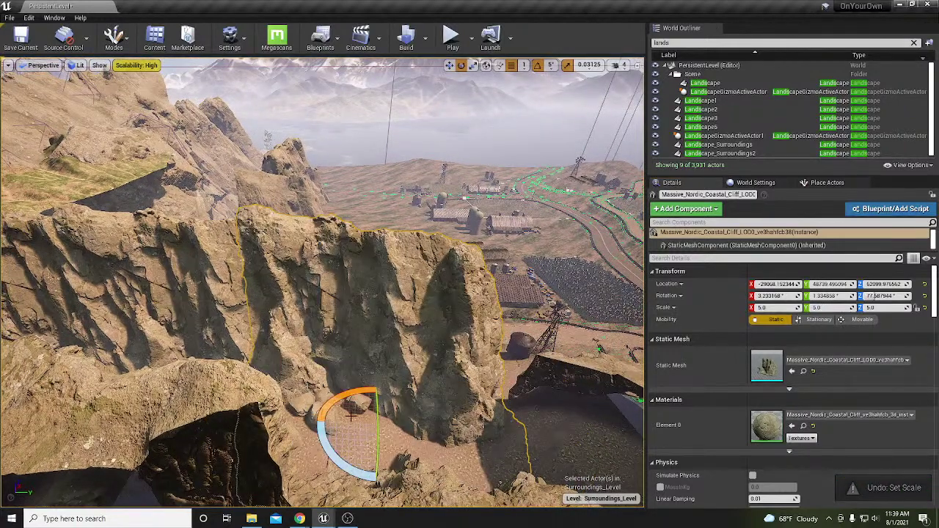
pyautogui.press('w')
pyautogui.moveTo(402, 419); pyautogui.dragTo(251, 444)
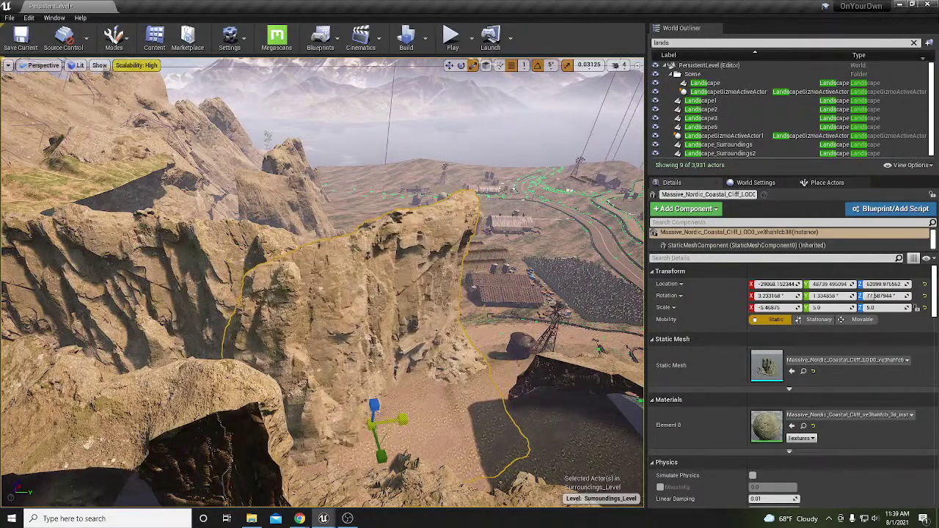
pyautogui.hotkey('ctrl', 'z')
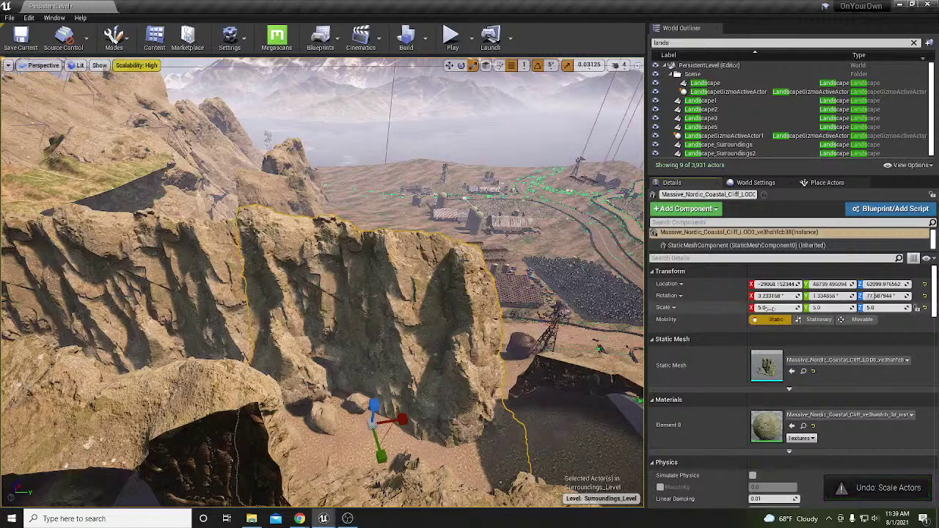
# Mirror the duplicated cliff by setting its X scale to -5, and rotate and move it to fit the neighbouring cliff wall.
pyautogui.click(771, 309)
pyautogui.write('-5')
pyautogui.press('Return')
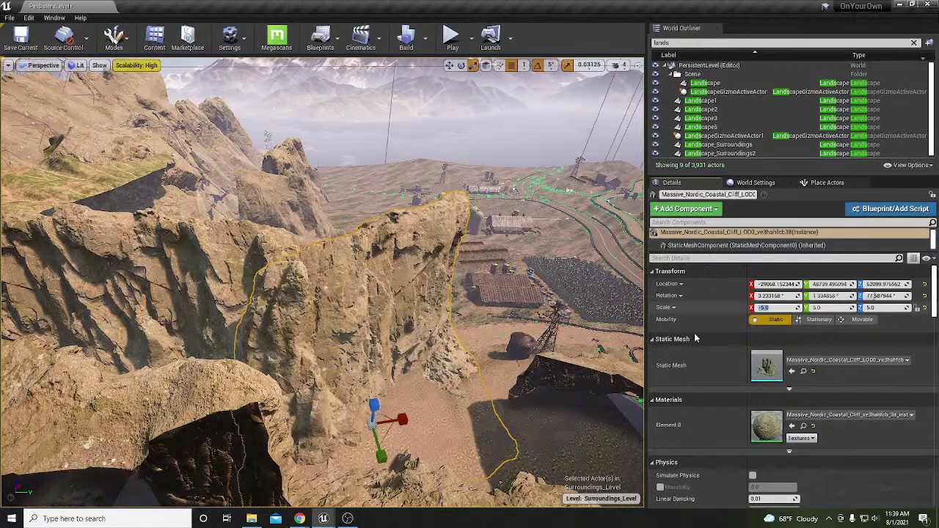
pyautogui.moveTo(422, 401); pyautogui.dragTo(423, 440, button='right')
pyautogui.press('e')
pyautogui.moveTo(343, 417); pyautogui.dragTo(389, 416)
pyautogui.moveTo(340, 365); pyautogui.dragTo(322, 372)
pyautogui.moveTo(347, 358); pyautogui.dragTo(325, 284, button='right')
# Duplicate the grassy background mountain and place the copy at about X -20849, Y 39910, Z 68040, rotated to about -224°.
pyautogui.click(324, 283)
pyautogui.moveTo(355, 204); pyautogui.dragTo(355, 203, button='right')
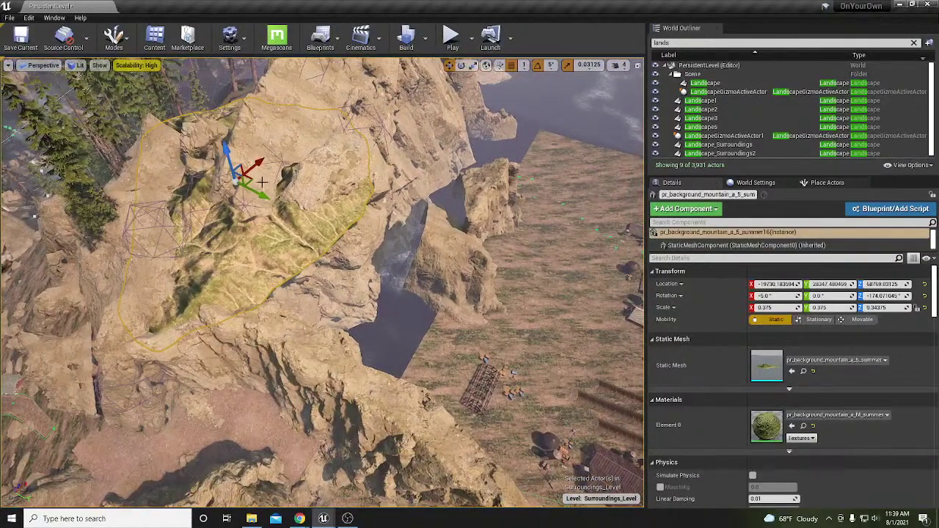
pyautogui.keyDown('alt'); pyautogui.moveTo(251, 181); pyautogui.dragTo(365, 207); pyautogui.keyUp('alt')
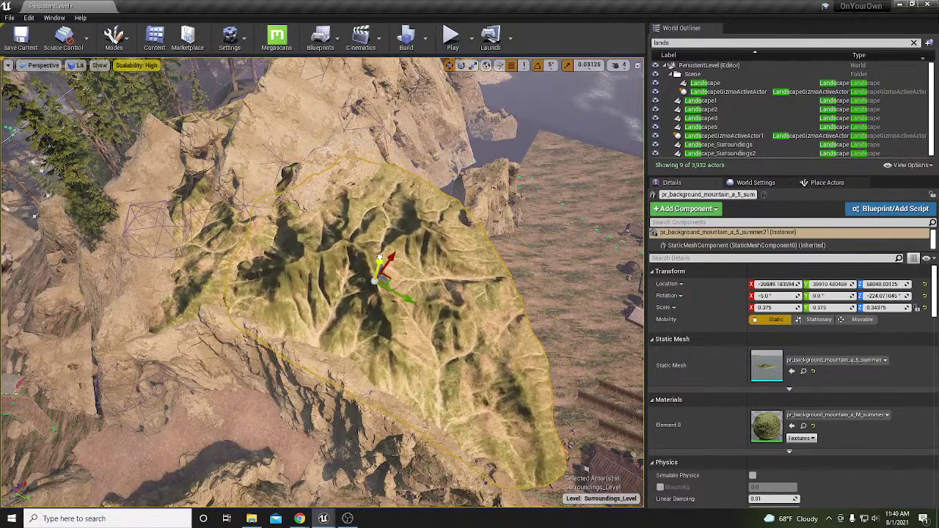
pyautogui.moveTo(359, 262); pyautogui.dragTo(619, 162, button='right')
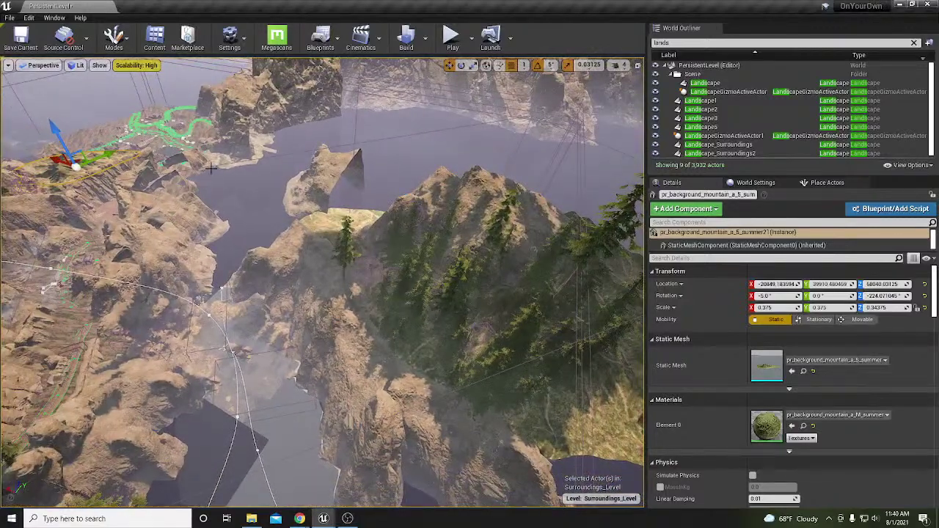
# Duplicate the ProceduralLargeTrees_Surrounding volume to the grassy mountain at about X -15535, Y 33713, and rotate the copy to 0° around Z.
pyautogui.click(231, 176)
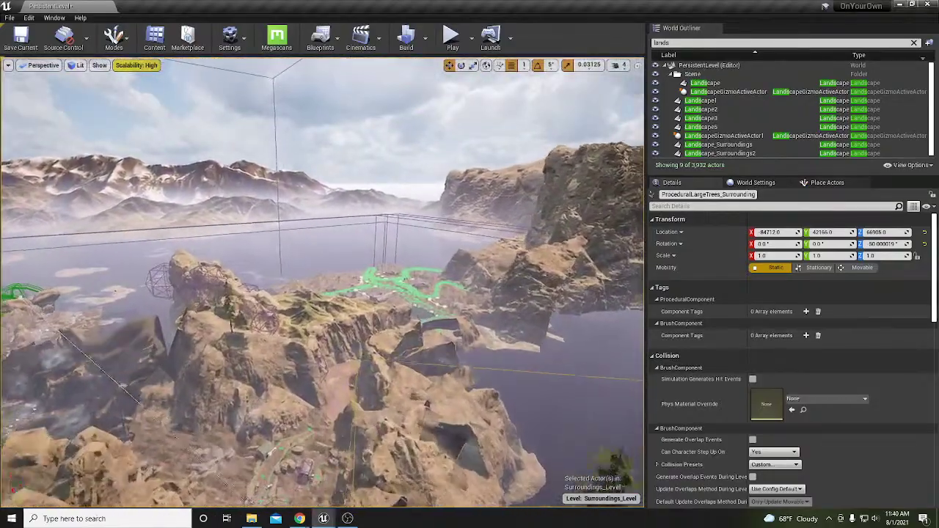
pyautogui.moveTo(323, 282); pyautogui.dragTo(616, 334, button='right')
pyautogui.moveTo(404, 173); pyautogui.dragTo(562, 242, button='right')
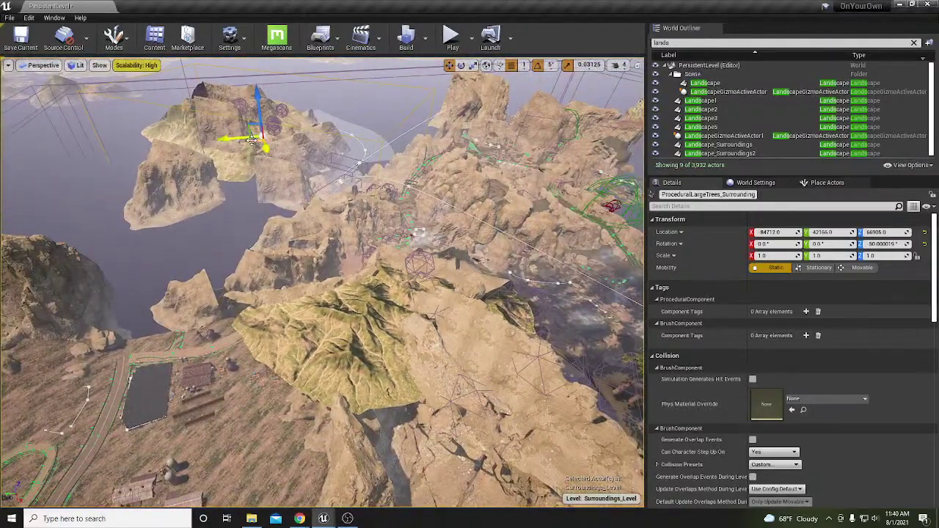
pyautogui.moveTo(252, 143); pyautogui.dragTo(367, 329)
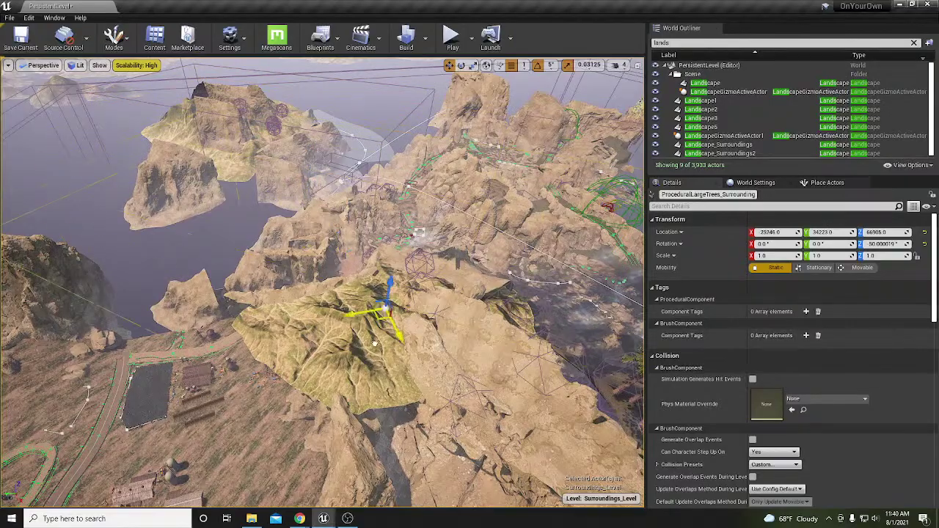
pyautogui.moveTo(408, 412); pyautogui.dragTo(421, 393, button='right')
pyautogui.moveTo(147, 249); pyautogui.dragTo(190, 257, button='right')
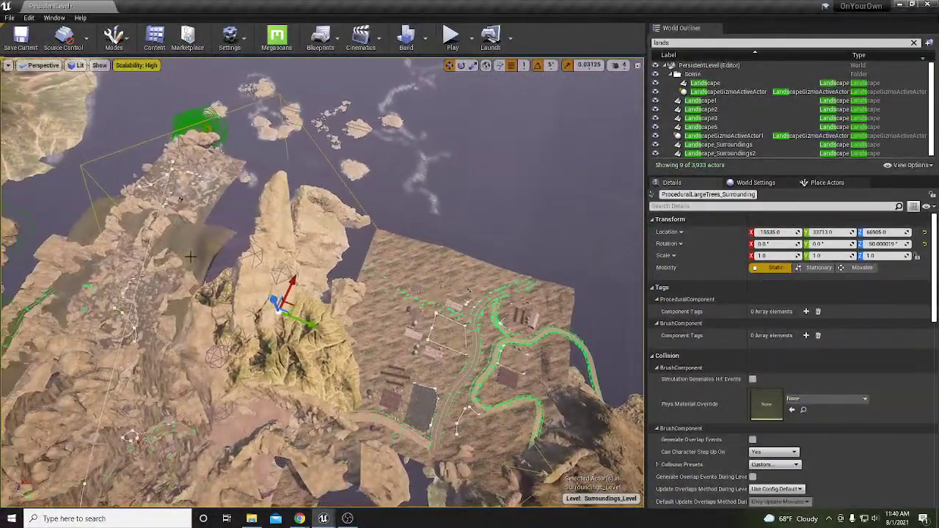
pyautogui.moveTo(314, 337); pyautogui.dragTo(330, 293)
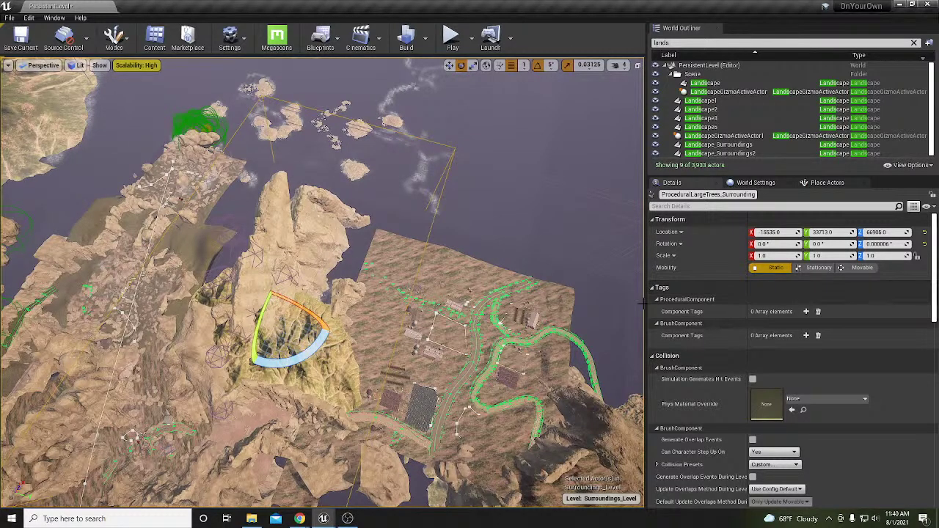
# Resize the duplicated tree volume's brush to about X 46806, Y 18243, and disable Allow Landscape for its foliage.
pyautogui.scroll(-10, 824, 420)
pyautogui.scroll(-5, 824, 419)
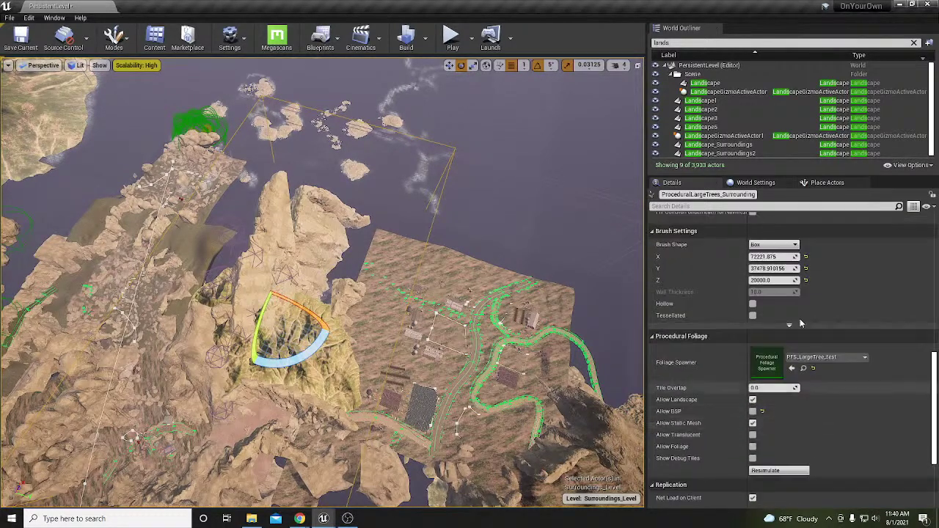
pyautogui.moveTo(770, 257)
pyautogui.mouseDown()
pyautogui.moveTo(750, 257)
pyautogui.moveTo(788, 257)
pyautogui.moveTo(752, 268)
pyautogui.mouseUp()
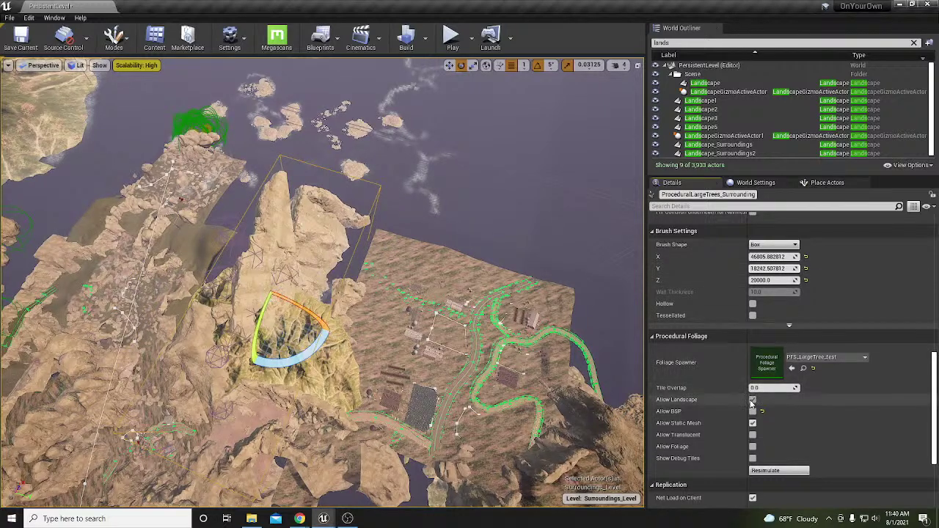
pyautogui.click(752, 411)
# Move the duplicated tree volume to about X -1447 beside the canyon and resimulate its foliage on the grassy mountain.
pyautogui.press('w')
pyautogui.moveTo(289, 295)
pyautogui.mouseDown()
pyautogui.moveTo(322, 251)
pyautogui.moveTo(352, 233)
pyautogui.mouseUp()
pyautogui.moveTo(321, 307); pyautogui.dragTo(330, 367, button='right')
pyautogui.press('w')
pyautogui.moveTo(251, 272); pyautogui.dragTo(241, 208, button='right')
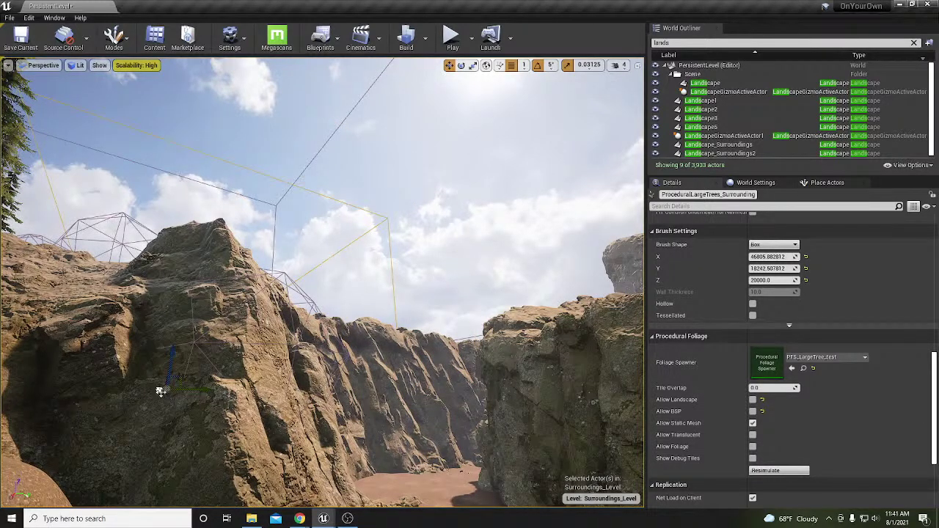
pyautogui.moveTo(533, 450); pyautogui.dragTo(512, 452, button='right')
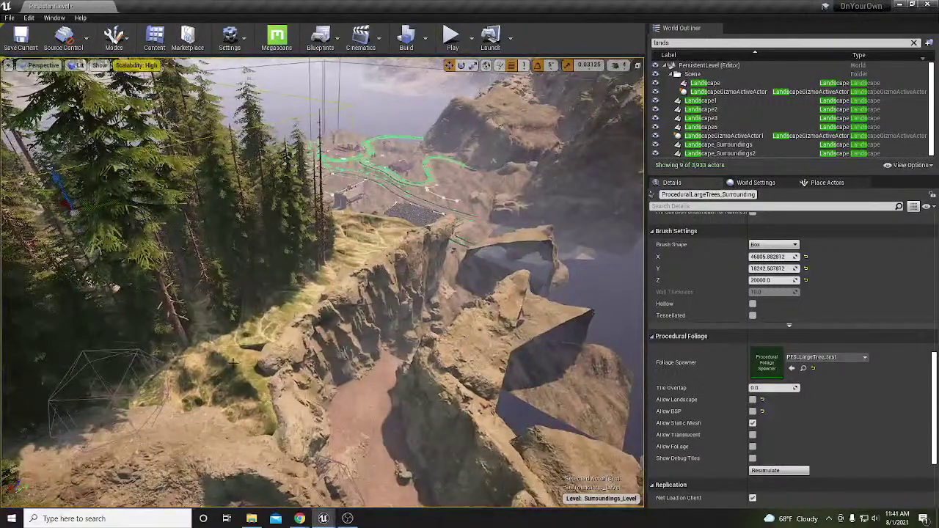
# Duplicate the grassy background mountain beside the trees and move the copy across the canyon onto the opposite cliffs.
pyautogui.click(234, 352)
pyautogui.click(283, 306)
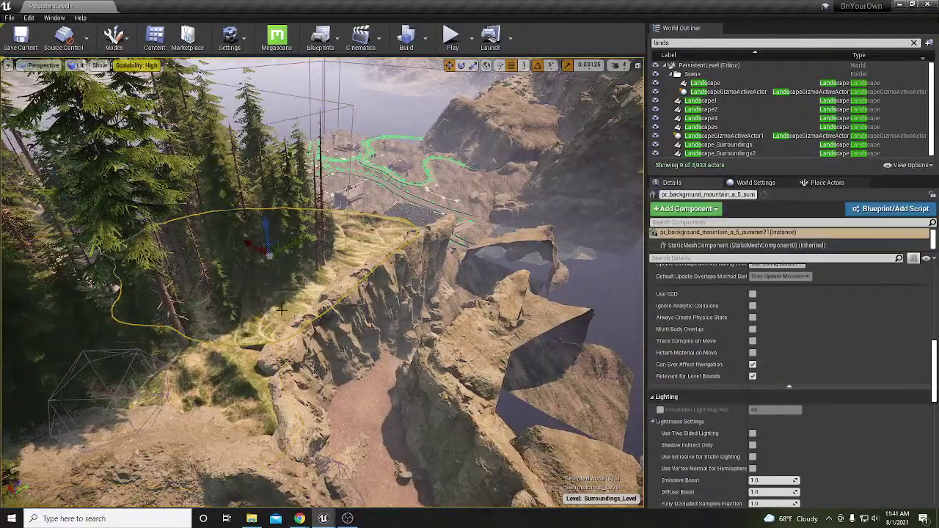
pyautogui.keyDown('alt'); pyautogui.moveTo(252, 248); pyautogui.dragTo(541, 400); pyautogui.keyUp('alt')
pyautogui.moveTo(542, 401); pyautogui.dragTo(575, 422, button='right')
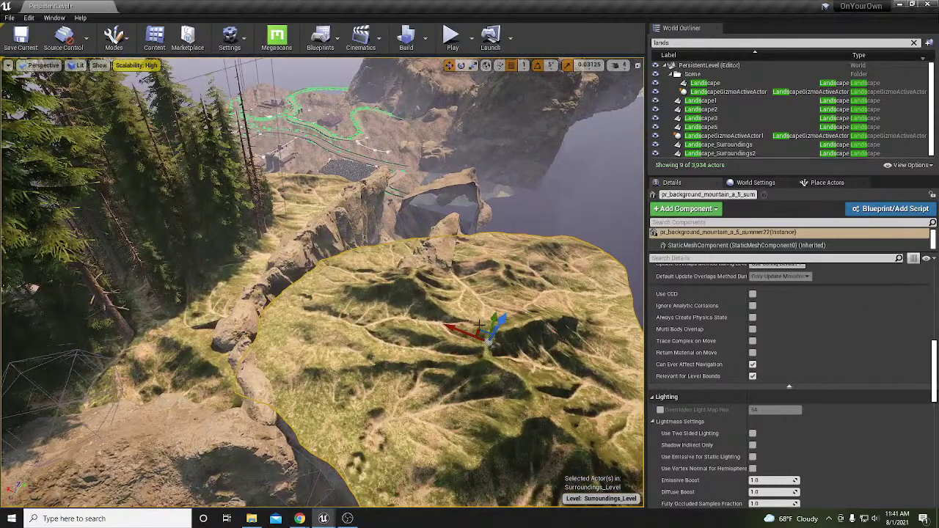
pyautogui.moveTo(477, 328); pyautogui.dragTo(591, 276)
pyautogui.moveTo(421, 365); pyautogui.dragTo(429, 311, button='right')
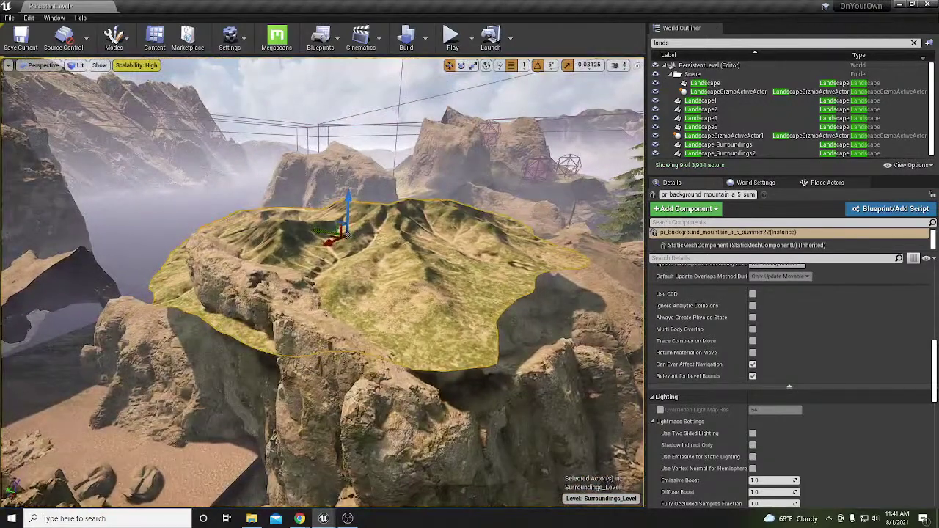
# Tilt, rotate and reposition the duplicated grassy mountain to about X -43719, Y 43918, Z 67353, with a Z rotation of about -214°.
pyautogui.moveTo(339, 221); pyautogui.dragTo(357, 224)
pyautogui.moveTo(367, 240); pyautogui.dragTo(334, 265)
pyautogui.press('e')
pyautogui.moveTo(387, 242)
pyautogui.mouseDown()
pyautogui.moveTo(367, 249)
pyautogui.moveTo(389, 250)
pyautogui.mouseUp()
pyautogui.press('w')
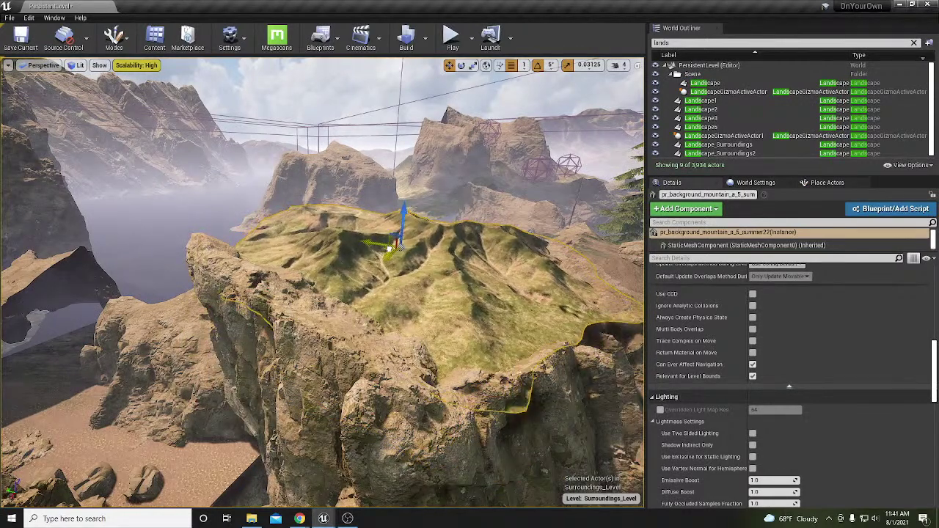
pyautogui.moveTo(388, 250); pyautogui.dragTo(393, 301, button='right')
pyautogui.moveTo(477, 325); pyautogui.dragTo(470, 315, button='right')
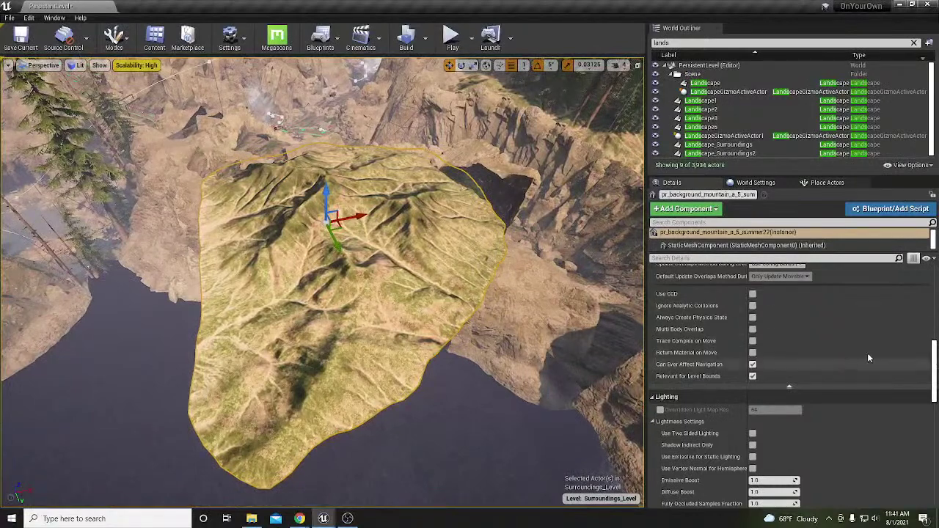
pyautogui.moveTo(933, 356); pyautogui.dragTo(933, 277)
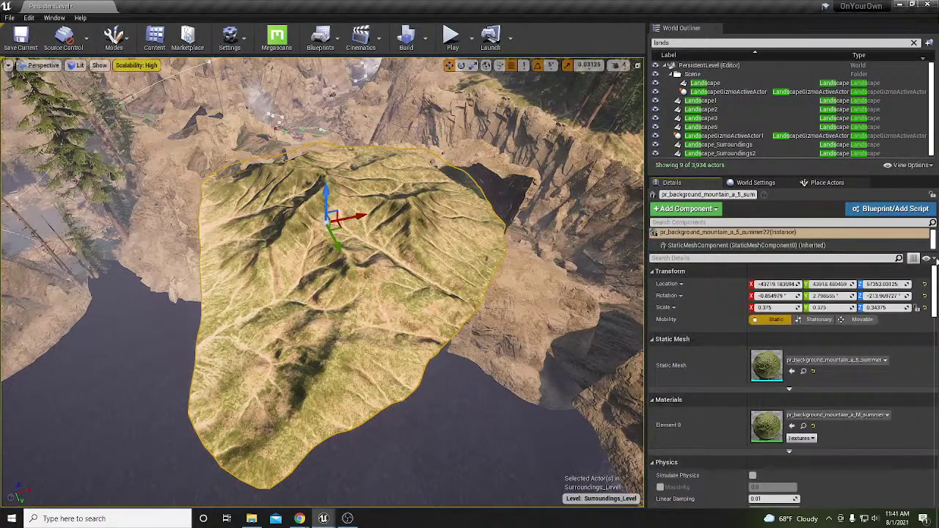
pyautogui.click(791, 321)
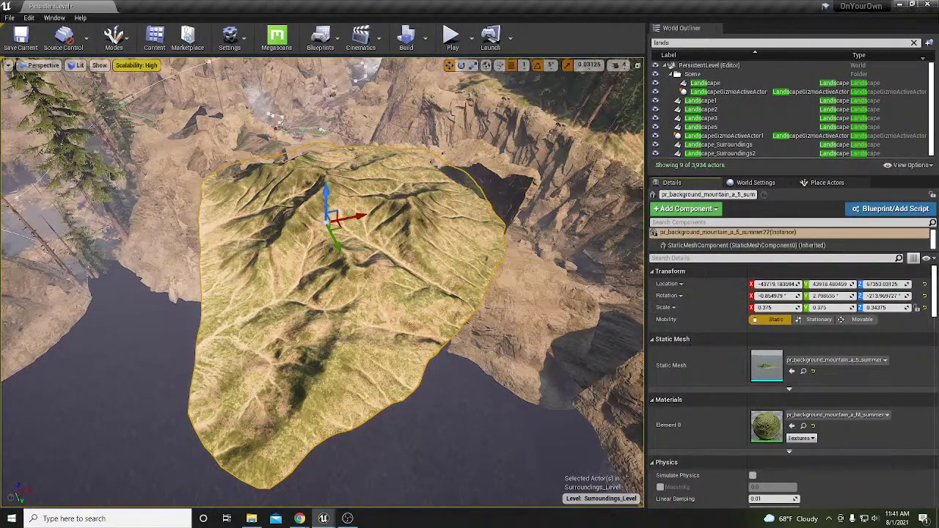
# Scale the grassy mountain copy down to 0.1875 in X and Y and 0.15625 in Z, rotating it to about -104° near X -37207.
pyautogui.moveTo(355, 282); pyautogui.dragTo(354, 253, button='right')
pyautogui.press('r')
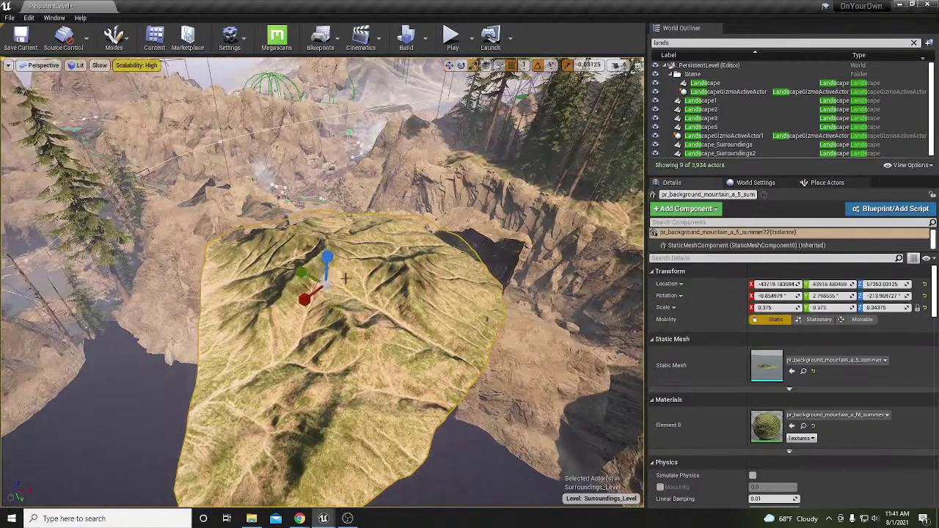
pyautogui.moveTo(322, 286); pyautogui.dragTo(439, 259)
pyautogui.press('e')
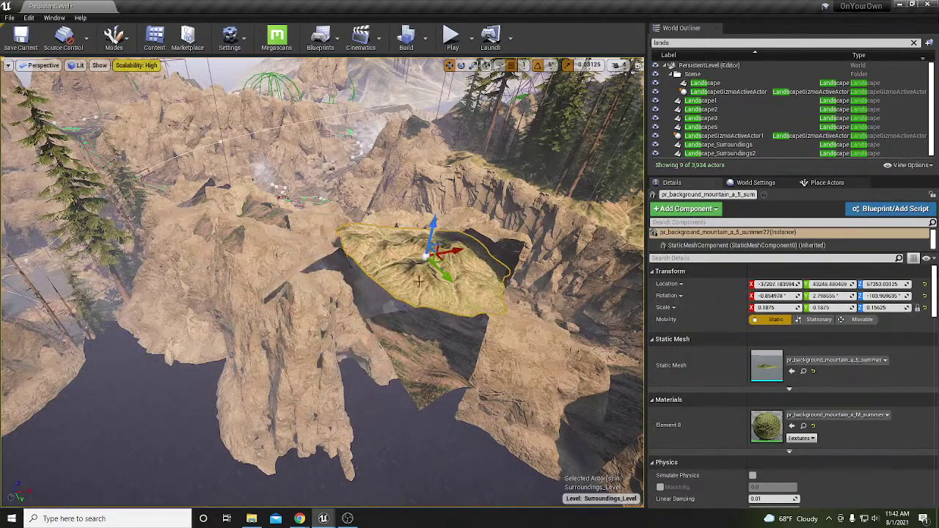
# Seat the grassy mountain copy on the cliff top at about X -37753, Y 41855, Z 67182, slightly tilted and scaled to 0.21875 in X and Y.
pyautogui.moveTo(426, 256)
pyautogui.mouseDown()
pyautogui.moveTo(469, 235)
pyautogui.moveTo(433, 253)
pyautogui.mouseUp()
pyautogui.press('w')
pyautogui.press('d')
pyautogui.moveTo(433, 253); pyautogui.dragTo(286, 132, button='right')
pyautogui.press('d')
pyautogui.moveTo(294, 271); pyautogui.dragTo(268, 273, button='right')
pyautogui.press('e')
pyautogui.moveTo(407, 268)
pyautogui.mouseDown()
pyautogui.moveTo(411, 303)
pyautogui.moveTo(382, 275)
pyautogui.moveTo(411, 297)
pyautogui.moveTo(420, 280)
pyautogui.mouseUp()
pyautogui.press('w')
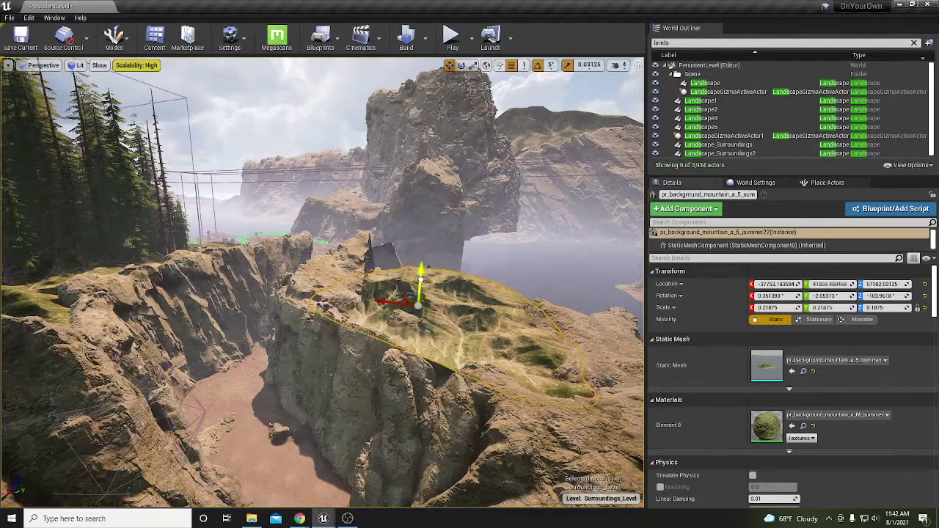
# Select the ProceduralLargeTrees_Surrounding volume around the canyon-side forest and set its box brush X size to 86525.375.
pyautogui.click(190, 131)
pyautogui.moveTo(206, 155); pyautogui.dragTo(182, 112, button='right')
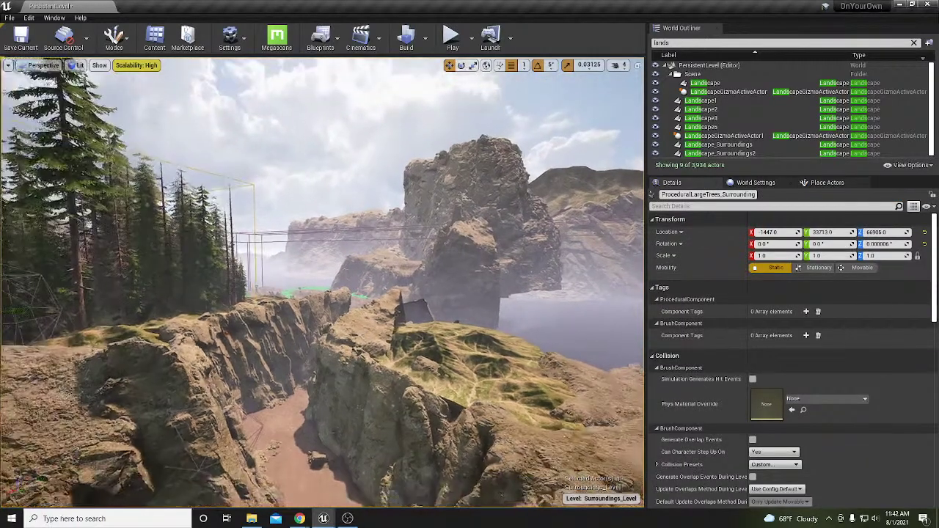
pyautogui.press('r')
pyautogui.press('w')
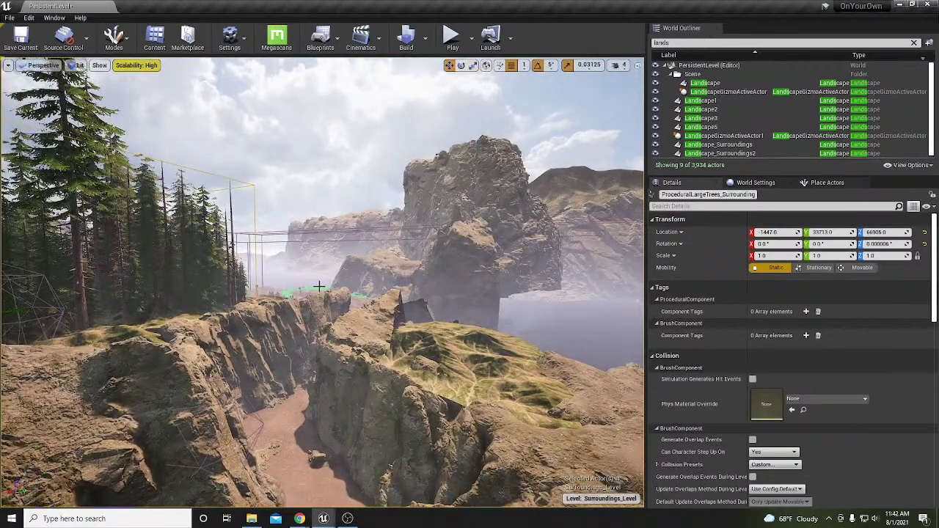
pyautogui.moveTo(330, 286); pyautogui.dragTo(314, 311, button='right')
pyautogui.scroll(-6, 832, 375)
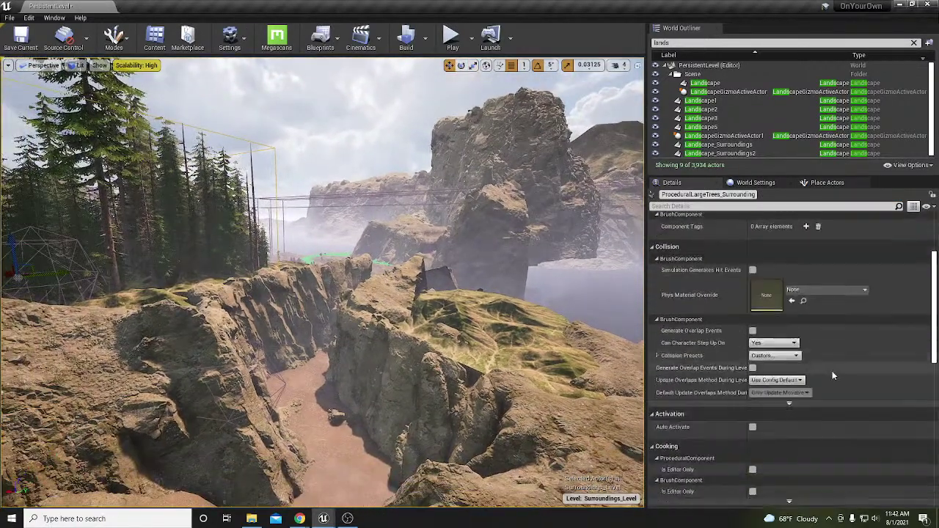
pyautogui.scroll(-3, 833, 375)
pyautogui.moveTo(771, 351); pyautogui.dragTo(821, 351)
# Shift the large-tree volume along its Y axis to cover the grassy mountain copy on the opposite cliffs and resimulate its procedural foliage.
pyautogui.moveTo(604, 346); pyautogui.dragTo(455, 425, button='right')
pyautogui.moveTo(603, 389)
pyautogui.mouseDown(button='right')
pyautogui.moveTo(602, 400)
pyautogui.moveTo(600, 389)
pyautogui.mouseUp(button='right')
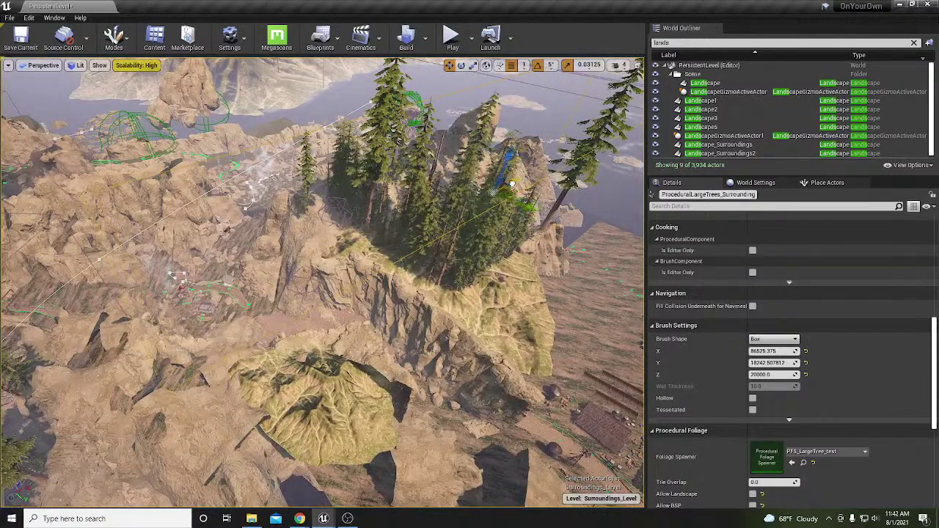
pyautogui.moveTo(516, 180); pyautogui.dragTo(595, 242, button='right')
pyautogui.moveTo(524, 213); pyautogui.dragTo(529, 223, button='right')
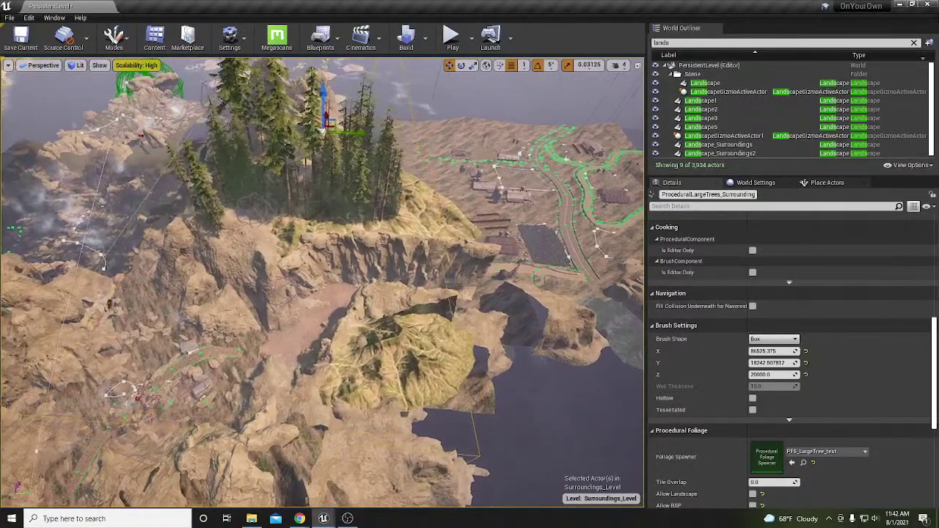
pyautogui.moveTo(365, 133); pyautogui.dragTo(390, 128)
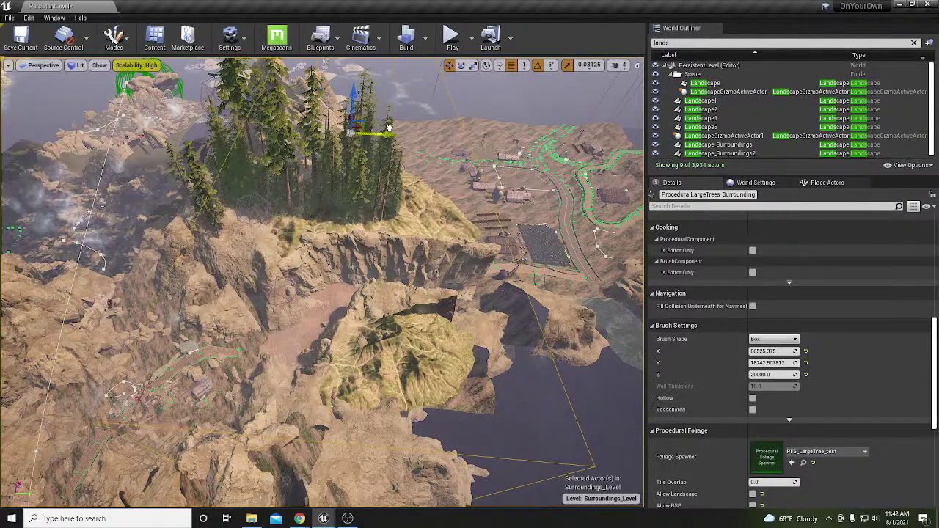
pyautogui.scroll(-6, 801, 438)
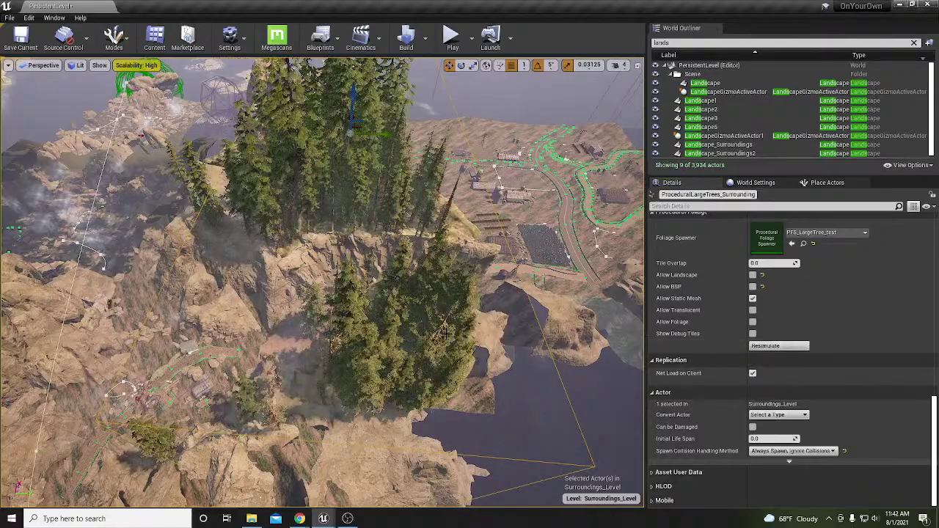
pyautogui.press('w')
pyautogui.moveTo(323, 282); pyautogui.dragTo(288, 241, button='right')
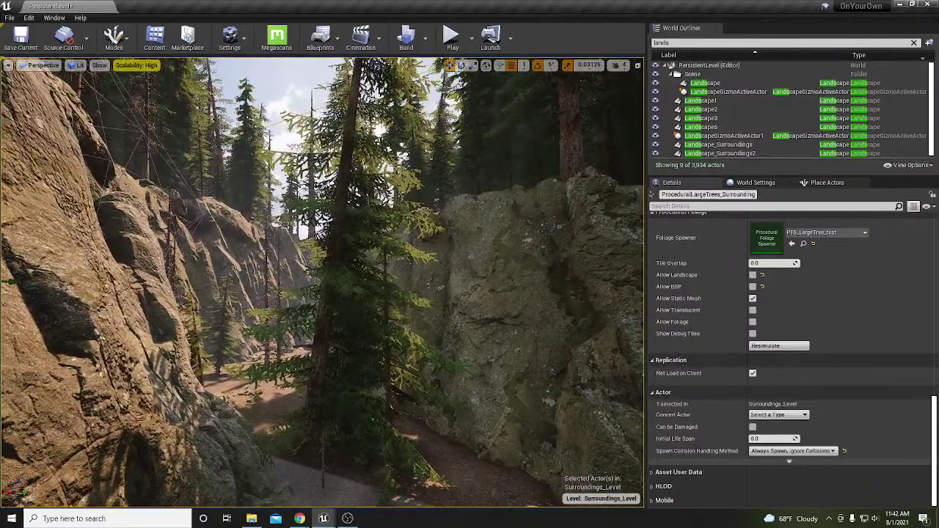
pyautogui.press('s')
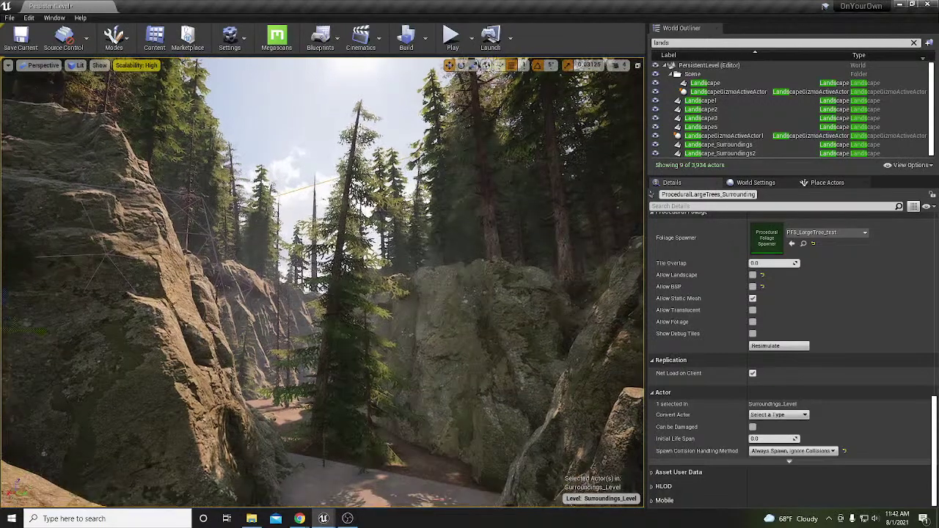
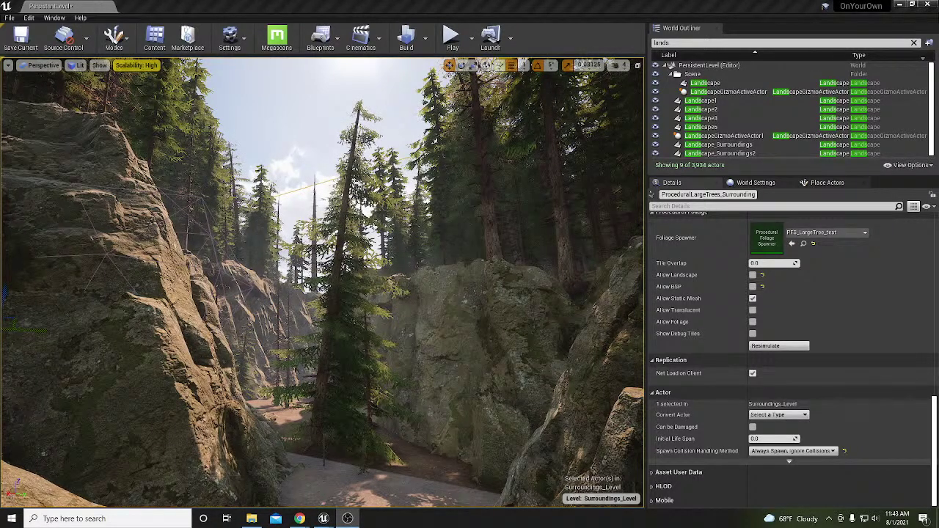
# Examine the canyon entrance at ground level, checking the rock walls, path and tree-topped cliffs around it.
pyautogui.press('XF86AudioLowerVolume')
pyautogui.moveTo(474, 315); pyautogui.dragTo(446, 430, button='right')
pyautogui.moveTo(473, 257); pyautogui.dragTo(509, 238)
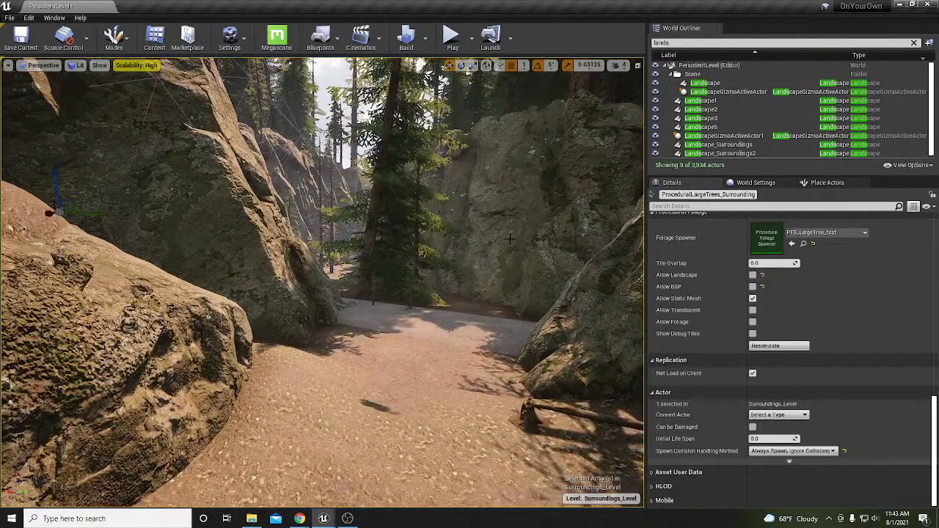
pyautogui.moveTo(509, 238); pyautogui.dragTo(518, 209)
pyautogui.press('w')
pyautogui.moveTo(518, 209); pyautogui.dragTo(517, 173, button='right')
pyautogui.moveTo(490, 280); pyautogui.dragTo(490, 281, button='right')
pyautogui.press('s')
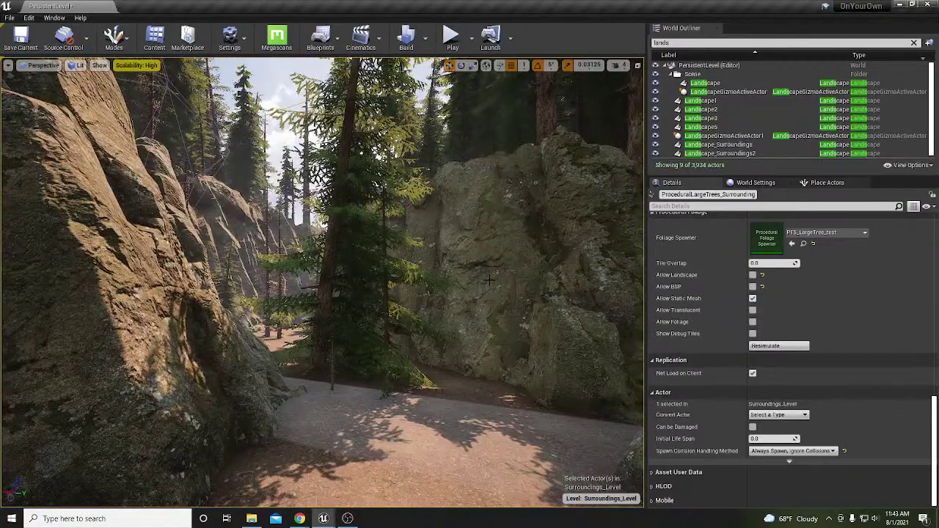
pyautogui.press('XF86AudioLowerVolume')
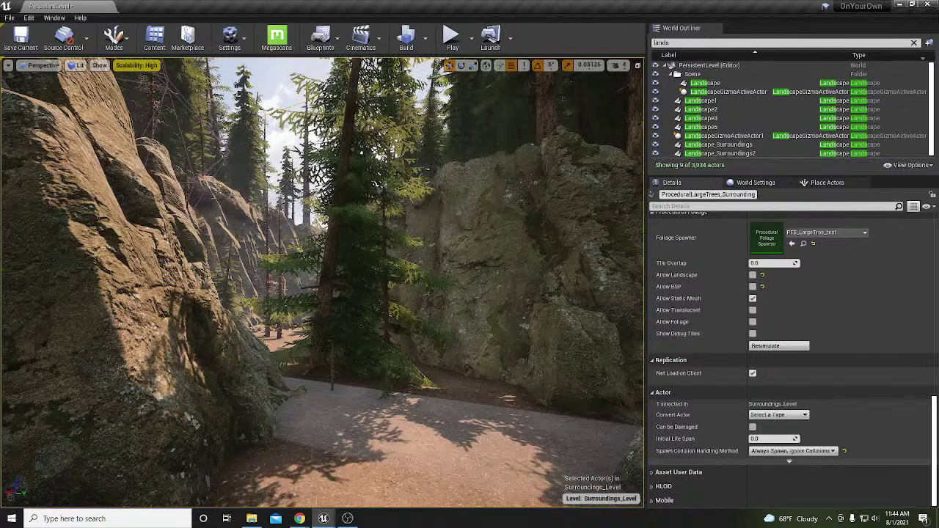
pyautogui.hotkey('alt', 'Tab')
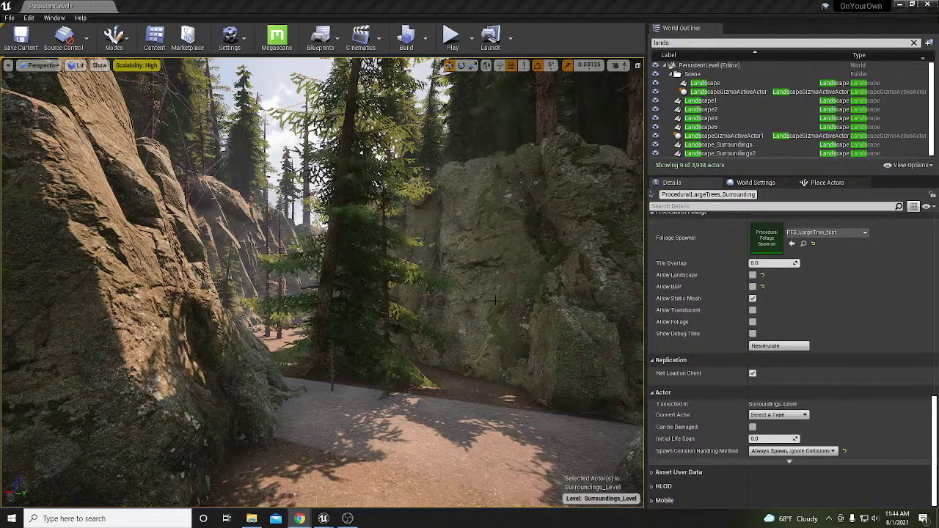
pyautogui.moveTo(495, 299); pyautogui.dragTo(511, 331, button='right')
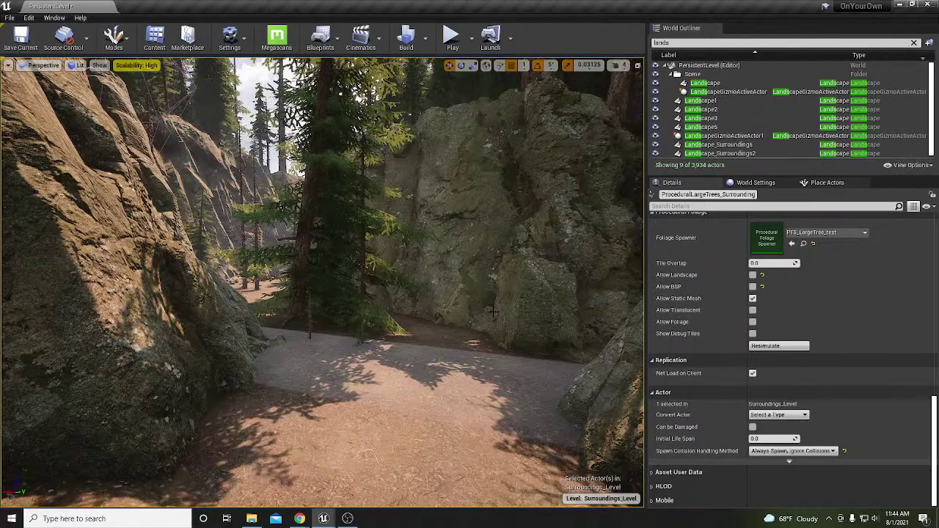
pyautogui.moveTo(505, 290)
pyautogui.mouseDown(button='right')
pyautogui.moveTo(639, 286)
pyautogui.moveTo(608, 275)
pyautogui.moveTo(352, 289)
pyautogui.moveTo(503, 292)
pyautogui.mouseUp(button='right')
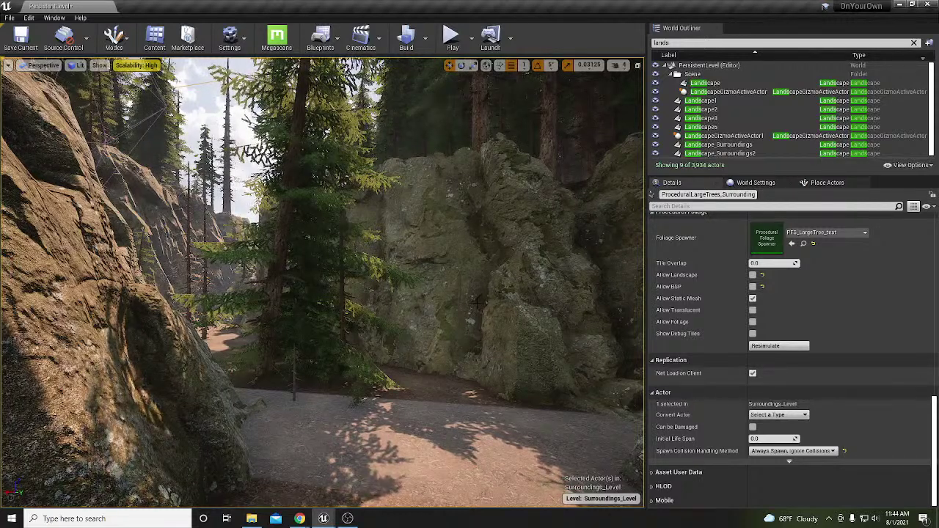
pyautogui.press('s')
pyautogui.moveTo(478, 308); pyautogui.dragTo(512, 292, button='right')
pyautogui.moveTo(470, 331); pyautogui.dragTo(470, 332, button='right')
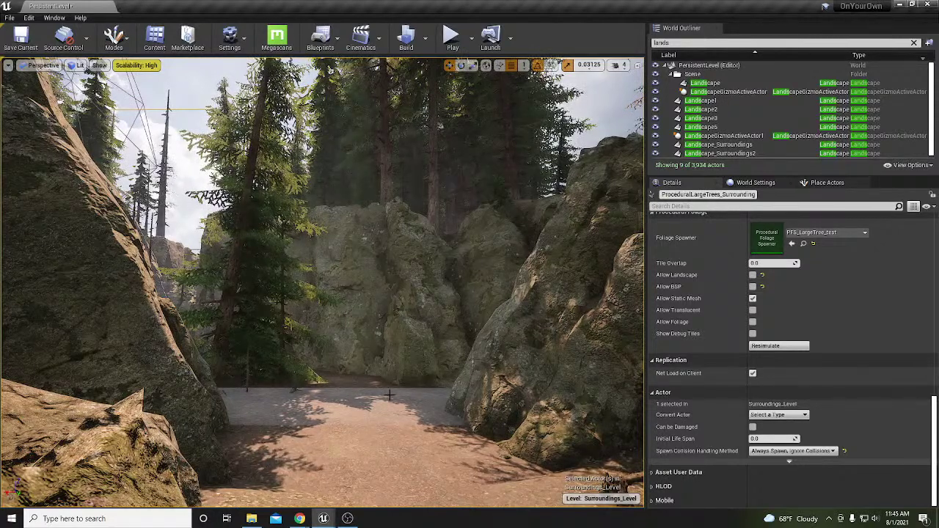
pyautogui.moveTo(390, 394); pyautogui.dragTo(429, 415, button='right')
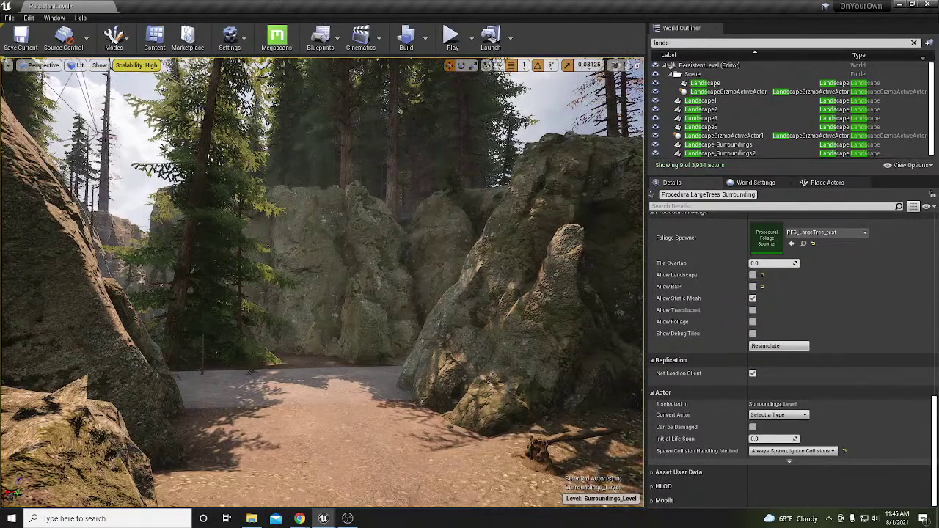
# Survey the cliffs, grassy mountain, lake and farm from above to review how the surroundings enclose the level.
pyautogui.moveTo(322, 282); pyautogui.dragTo(295, 285, button='right')
pyautogui.moveTo(383, 217); pyautogui.dragTo(352, 210, button='right')
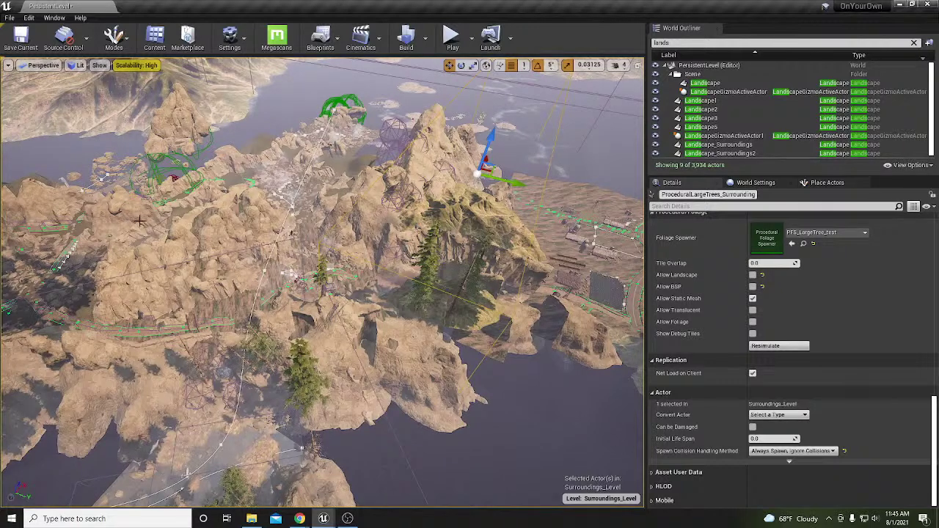
pyautogui.moveTo(422, 325); pyautogui.dragTo(455, 326, button='right')
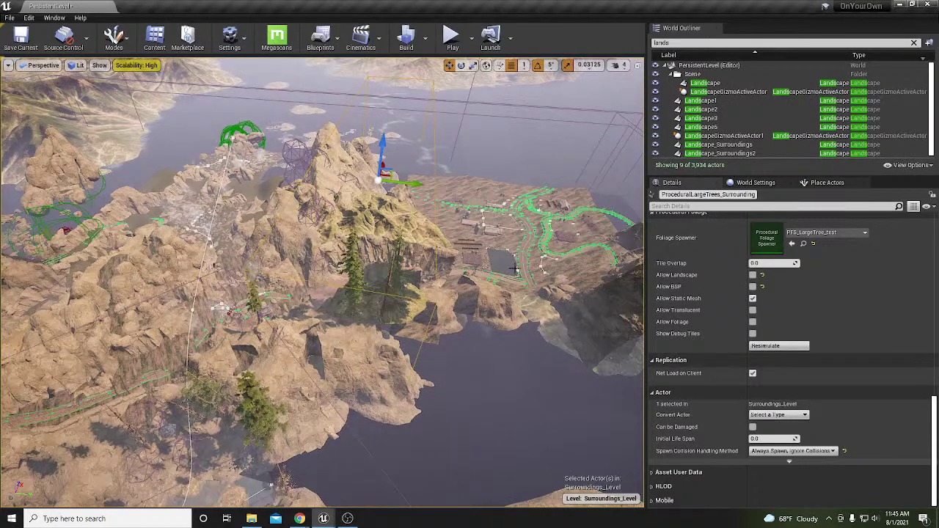
pyautogui.moveTo(517, 271); pyautogui.dragTo(583, 276, button='right')
pyautogui.press('w')
pyautogui.press('w')
pyautogui.moveTo(402, 246); pyautogui.dragTo(183, 202, button='right')
pyautogui.moveTo(323, 281); pyautogui.dragTo(473, 292, button='right')
pyautogui.press('w')
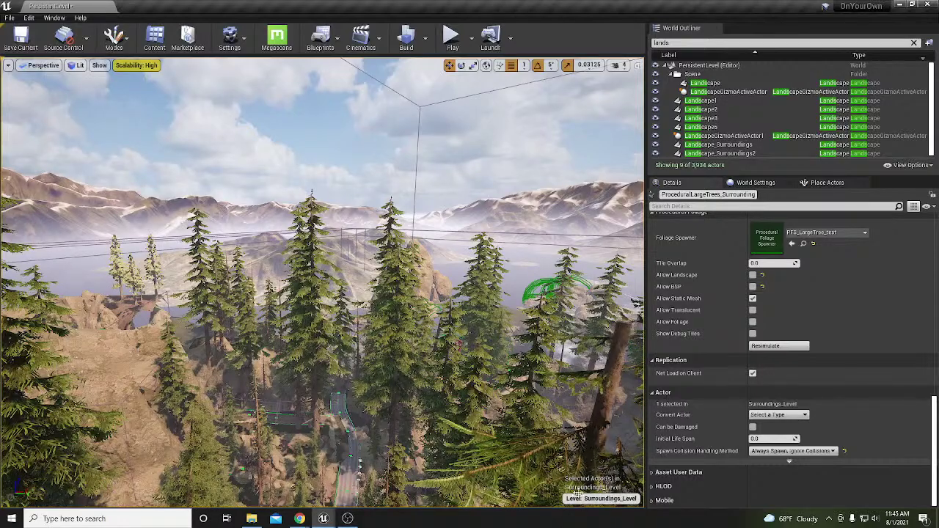
# Compare the canyon and farm from the air with and without the surrounding cliffs, landscapes and trees.
pyautogui.moveTo(392, 419); pyautogui.dragTo(423, 433, button='right')
pyautogui.press('w')
pyautogui.moveTo(392, 396); pyautogui.dragTo(501, 402, button='right')
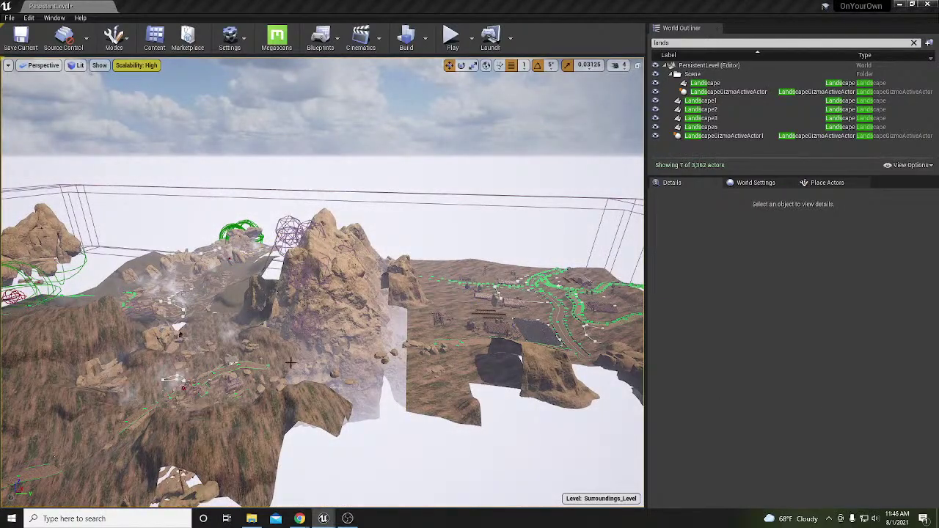
pyautogui.moveTo(443, 347); pyautogui.dragTo(269, 417, button='right')
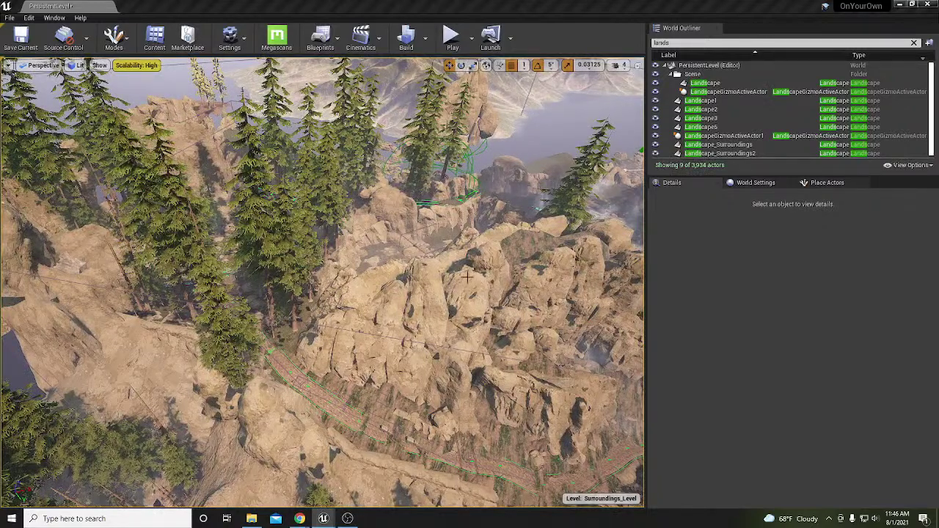
pyautogui.moveTo(407, 308); pyautogui.dragTo(528, 308, button='right')
pyautogui.moveTo(363, 294); pyautogui.dragTo(341, 286, button='right')
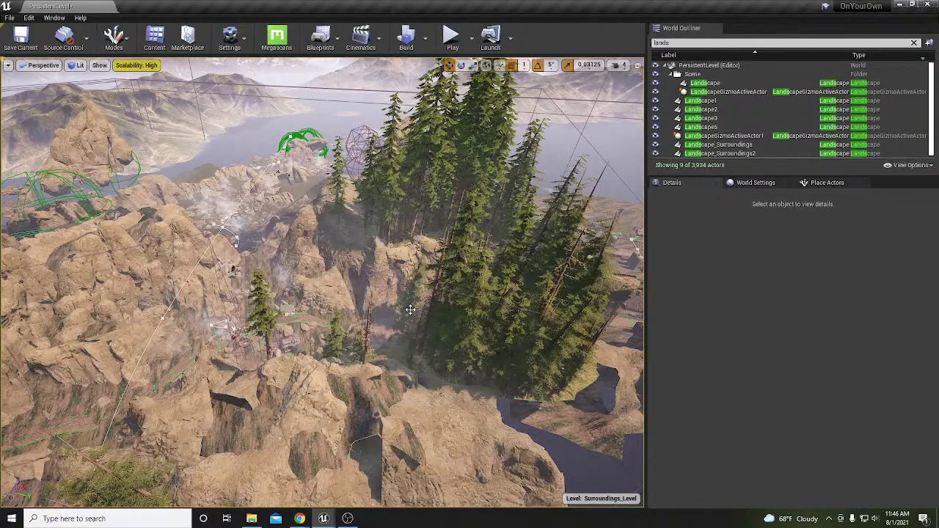
pyautogui.moveTo(450, 306); pyautogui.dragTo(424, 308, button='right')
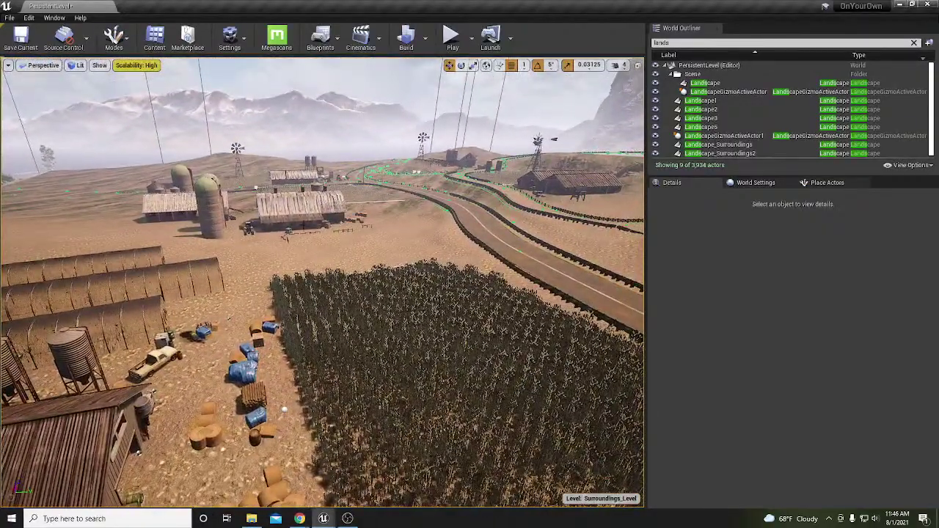
# Inspect the farm-side cliff edge, the cliff tops and the narrow canyon passages for remaining gaps.
pyautogui.moveTo(229, 317); pyautogui.dragTo(186, 322, button='right')
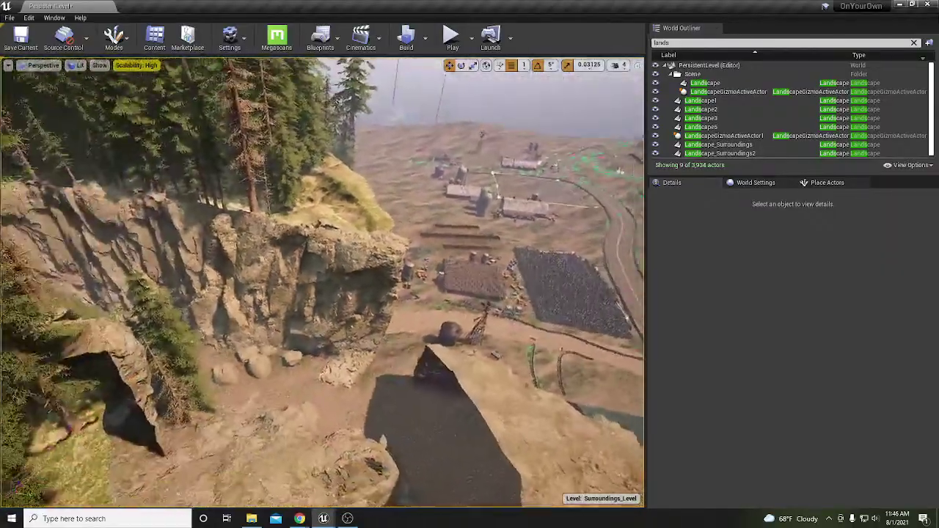
pyautogui.moveTo(187, 322); pyautogui.dragTo(157, 321, button='right')
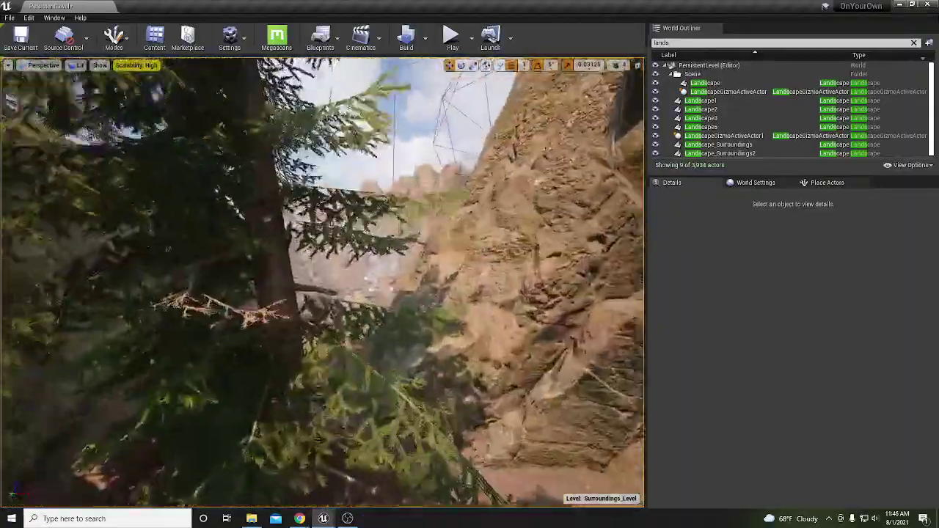
pyautogui.press('w')
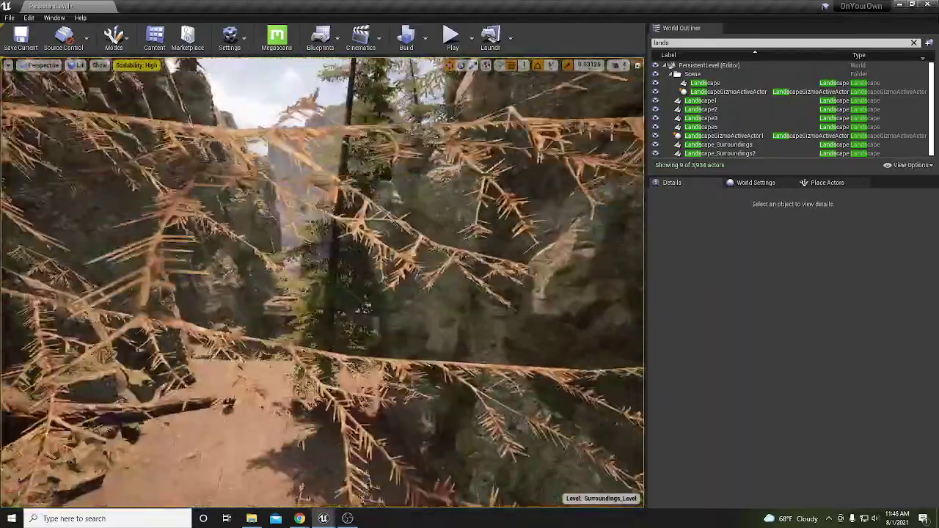
pyautogui.press('s')
pyautogui.moveTo(323, 282); pyautogui.dragTo(455, 286, button='right')
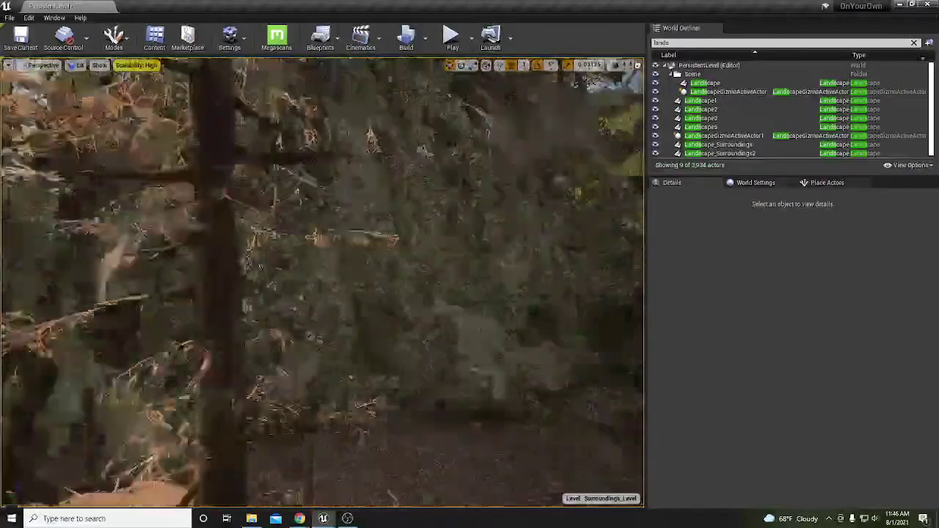
pyautogui.moveTo(323, 283); pyautogui.dragTo(242, 272, button='right')
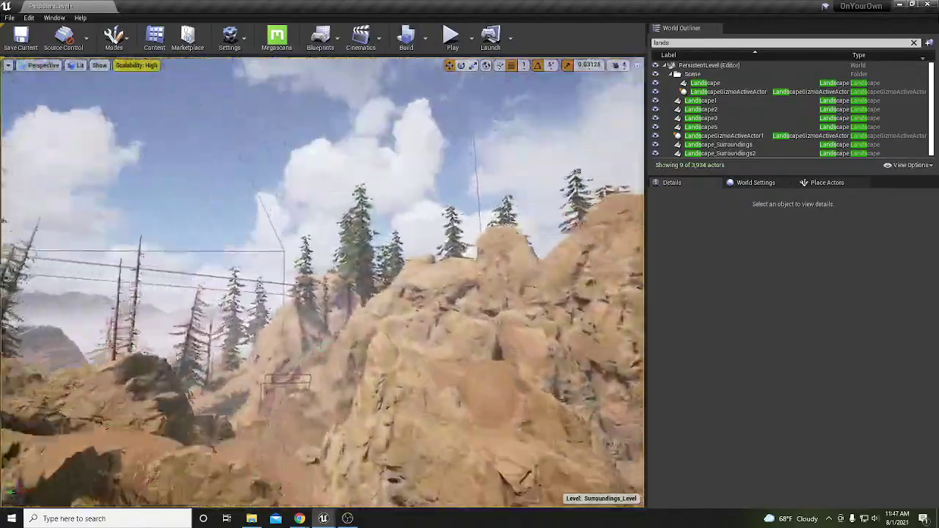
pyautogui.press('w')
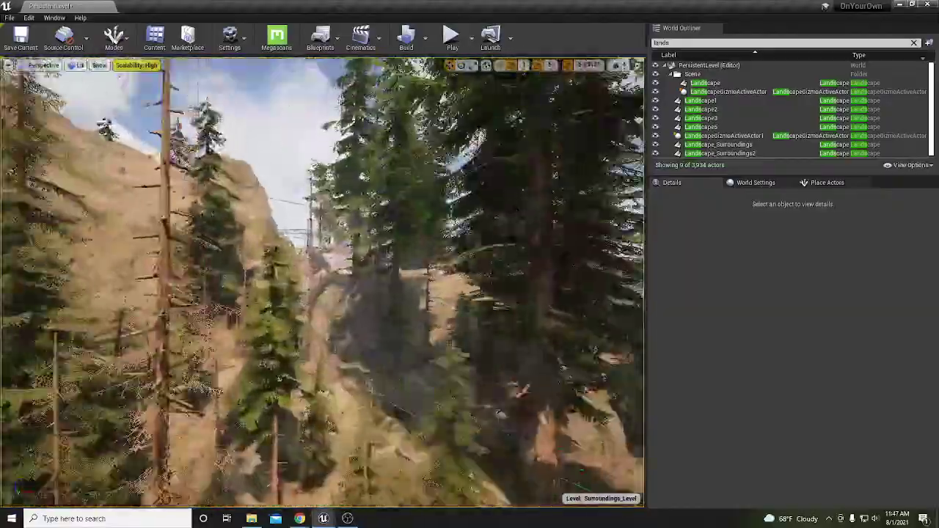
pyautogui.moveTo(323, 286); pyautogui.dragTo(323, 287, button='right')
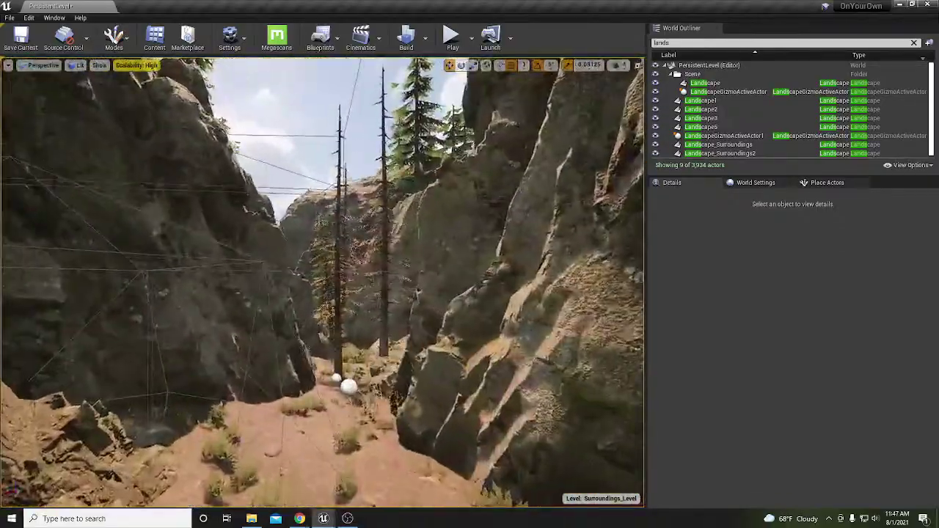
pyautogui.moveTo(323, 286); pyautogui.dragTo(323, 286, button='right')
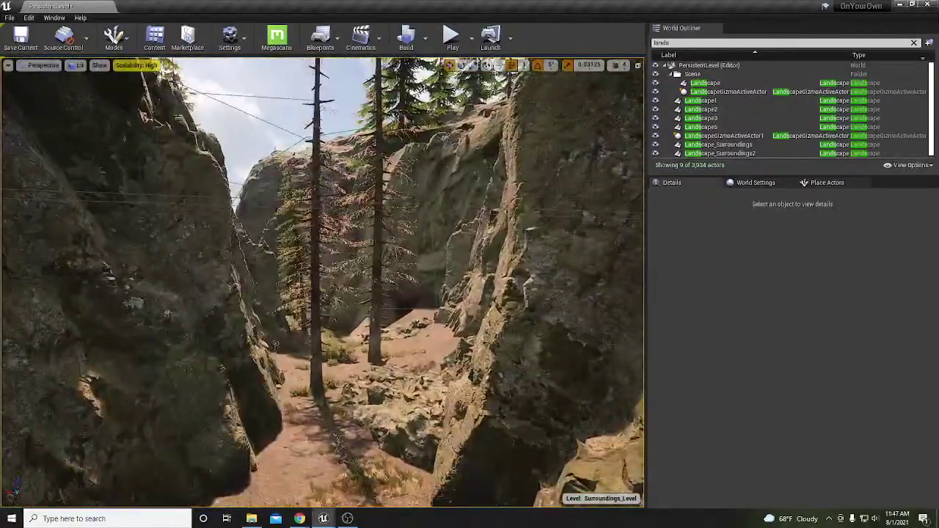
pyautogui.moveTo(322, 286); pyautogui.dragTo(323, 286, button='right')
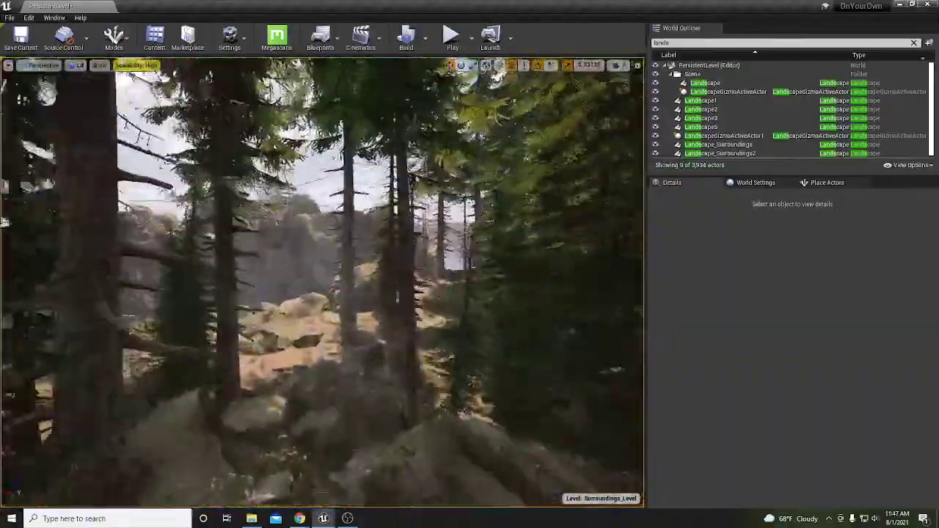
pyautogui.moveTo(322, 286); pyautogui.dragTo(323, 286, button='right')
# Examine the canyon road and the forest floor, checking tree coverage and the rock walls behind the trees.
pyautogui.moveTo(451, 338); pyautogui.dragTo(451, 338, button='right')
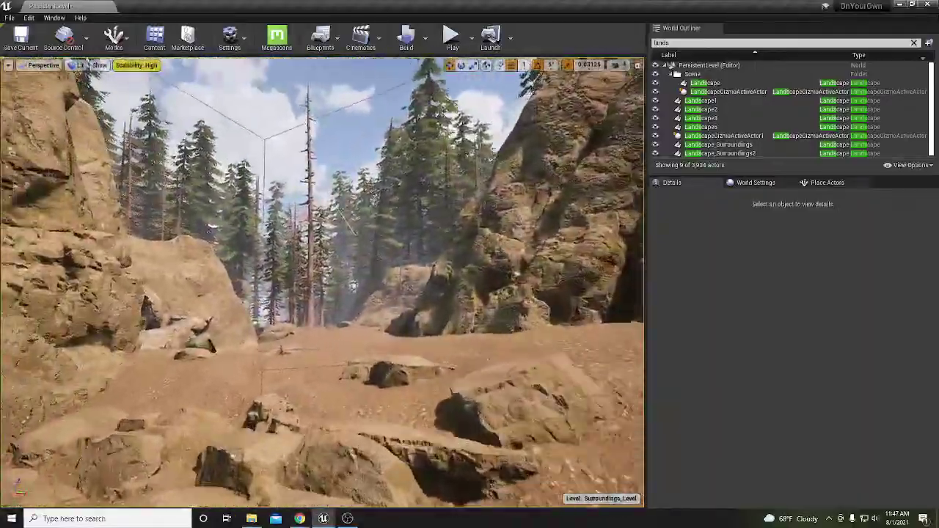
pyautogui.moveTo(416, 361); pyautogui.dragTo(416, 361, button='right')
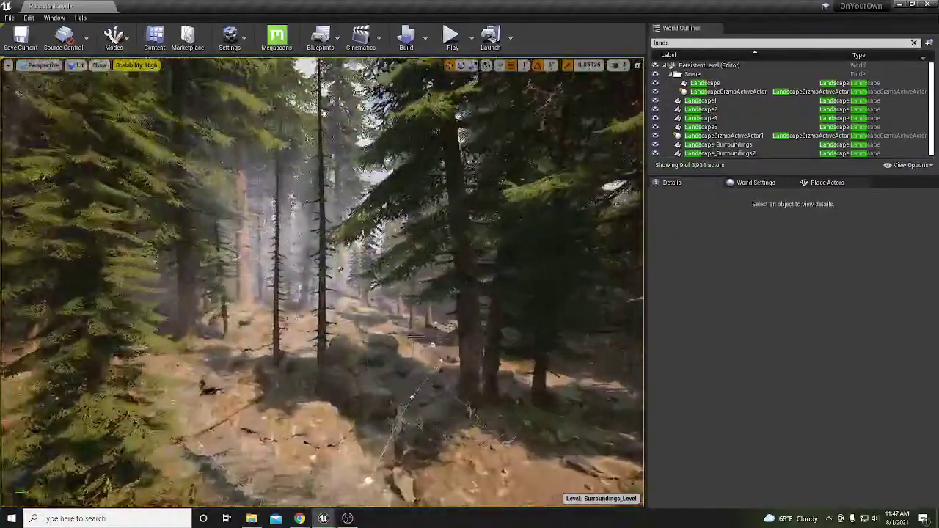
pyautogui.moveTo(416, 361); pyautogui.dragTo(416, 361, button='right')
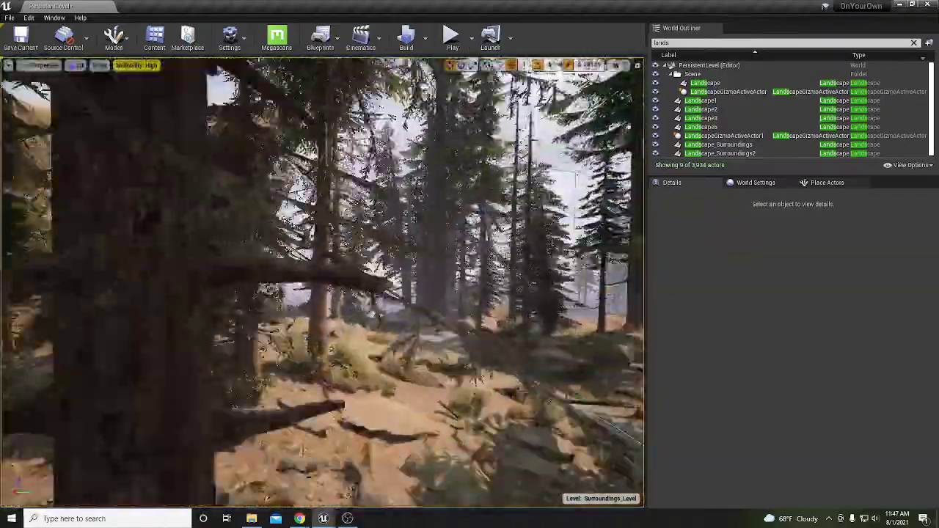
pyautogui.moveTo(322, 283); pyautogui.dragTo(323, 283, button='right')
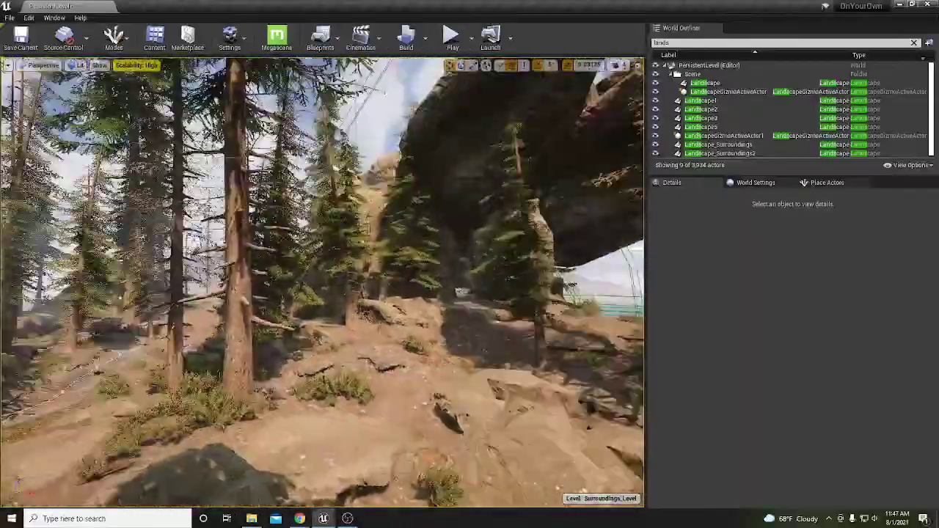
pyautogui.moveTo(416, 361); pyautogui.dragTo(416, 361, button='right')
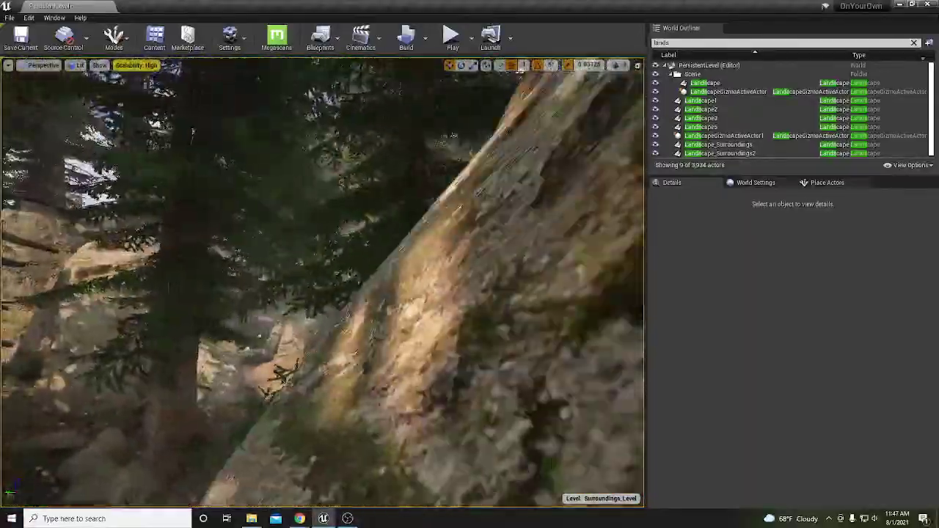
pyautogui.moveTo(385, 332); pyautogui.dragTo(386, 331, button='right')
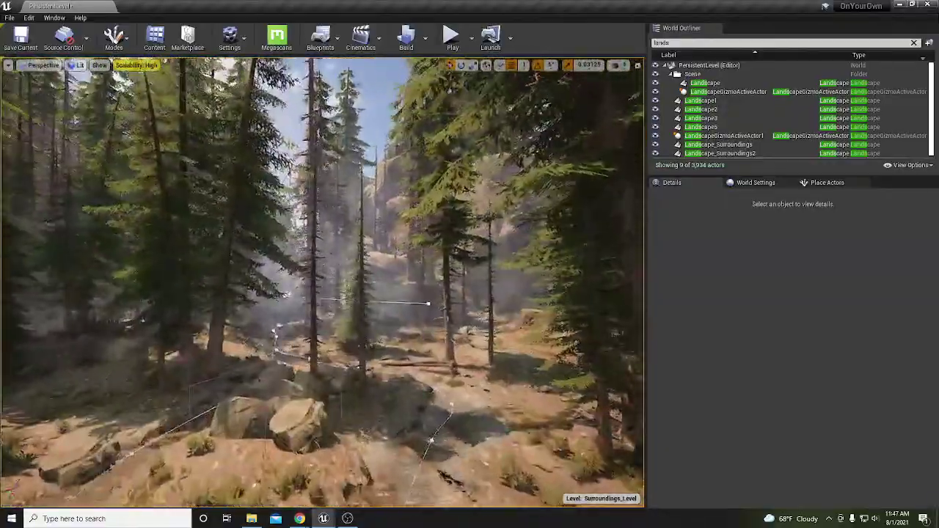
pyautogui.moveTo(385, 332); pyautogui.dragTo(385, 331, button='right')
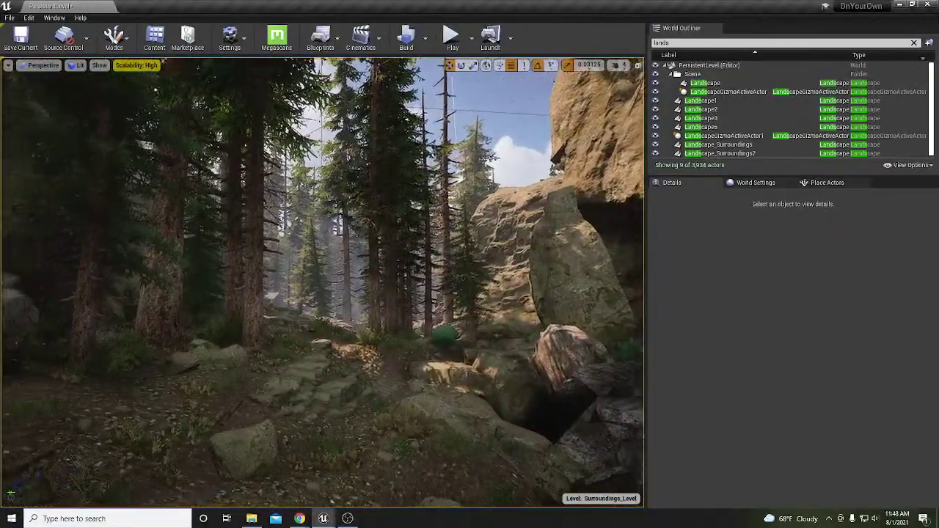
pyautogui.moveTo(323, 282); pyautogui.dragTo(322, 282, button='right')
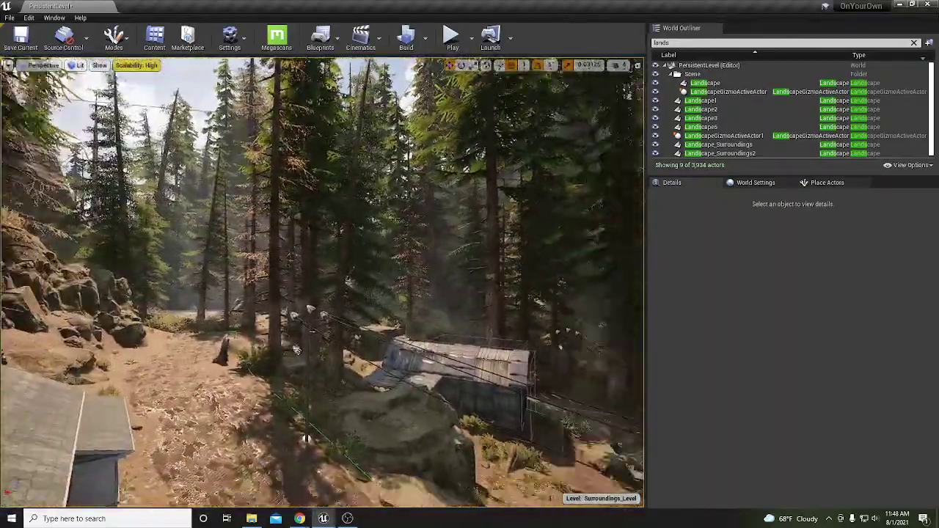
# Review the forest clearing around the metal shed and parked vehicles, including the cliffs and trees behind it.
pyautogui.moveTo(323, 282); pyautogui.dragTo(513, 339, button='right')
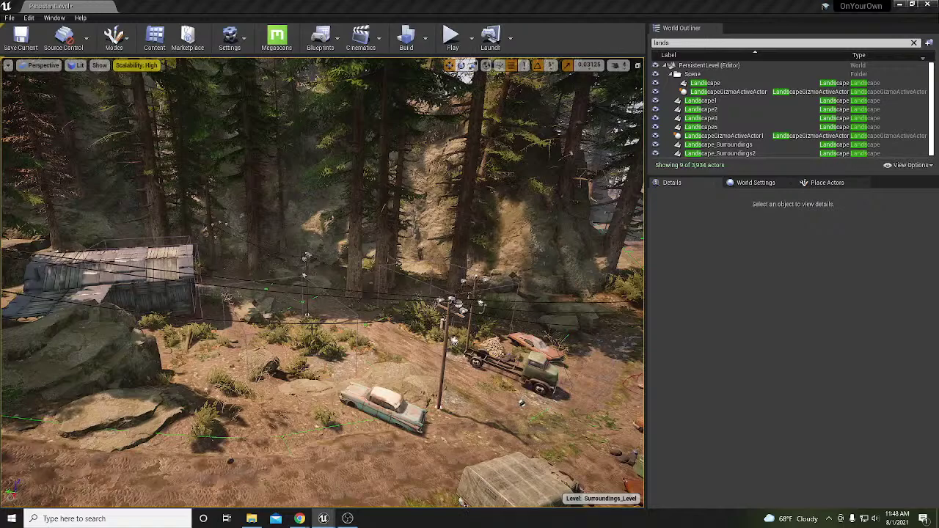
pyautogui.moveTo(344, 324); pyautogui.dragTo(183, 256, button='right')
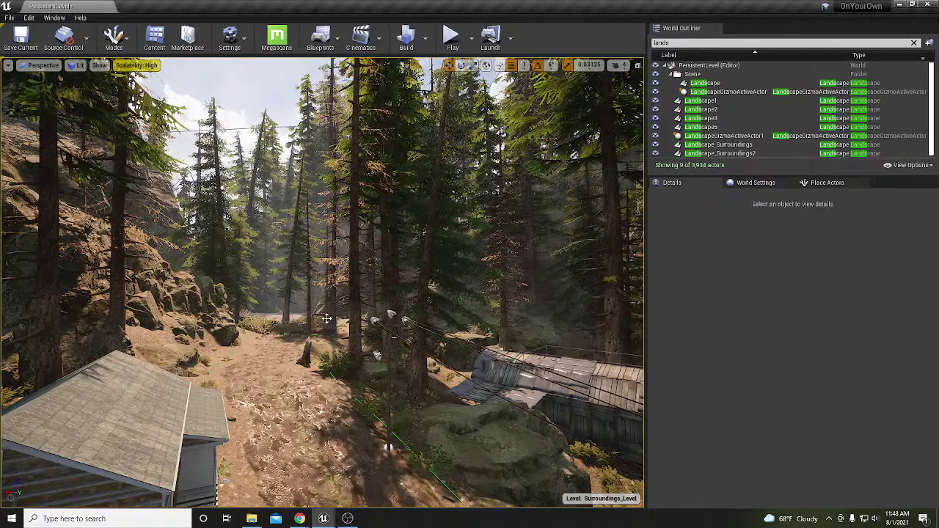
pyautogui.moveTo(450, 313); pyautogui.dragTo(643, 283, button='right')
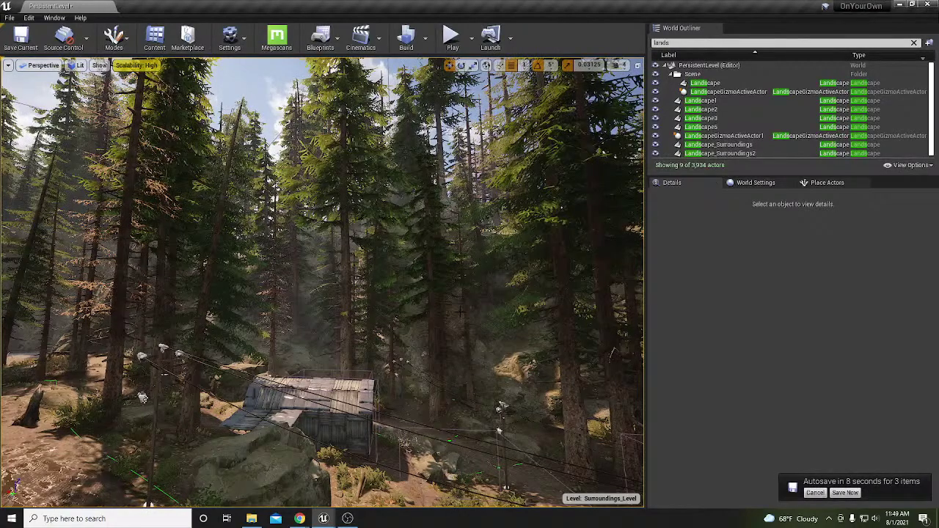
pyautogui.moveTo(356, 299); pyautogui.dragTo(573, 304, button='right')
pyautogui.moveTo(315, 346); pyautogui.dragTo(316, 347, button='right')
pyautogui.moveTo(333, 294); pyautogui.dragTo(334, 294, button='right')
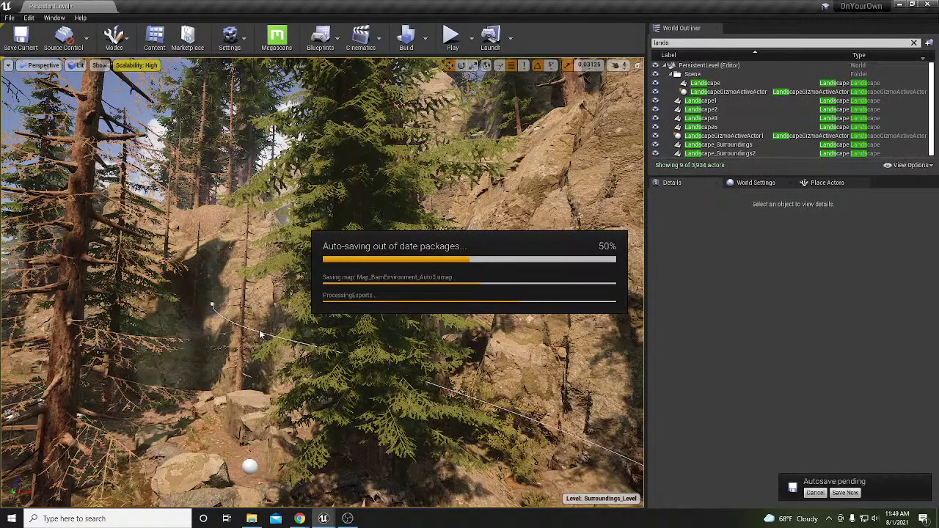
# Examine the forest clearing with the parked cars and green truck from a wider view, including the canyon walls and trees behind them.
pyautogui.moveTo(252, 336); pyautogui.dragTo(182, 370, button='right')
pyautogui.press('s')
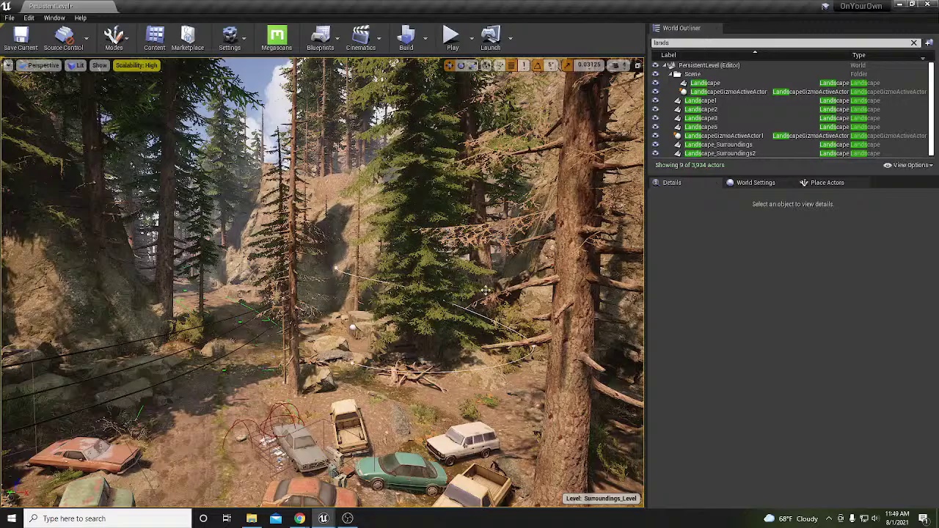
pyautogui.press('s')
pyautogui.press('q')
pyautogui.moveTo(520, 239); pyautogui.dragTo(520, 239, button='right')
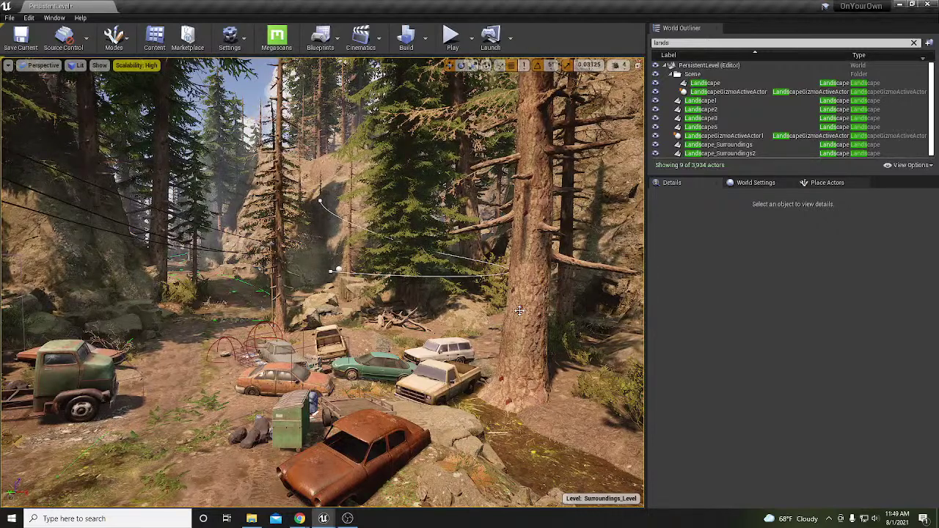
pyautogui.moveTo(466, 305); pyautogui.dragTo(396, 227, button='right')
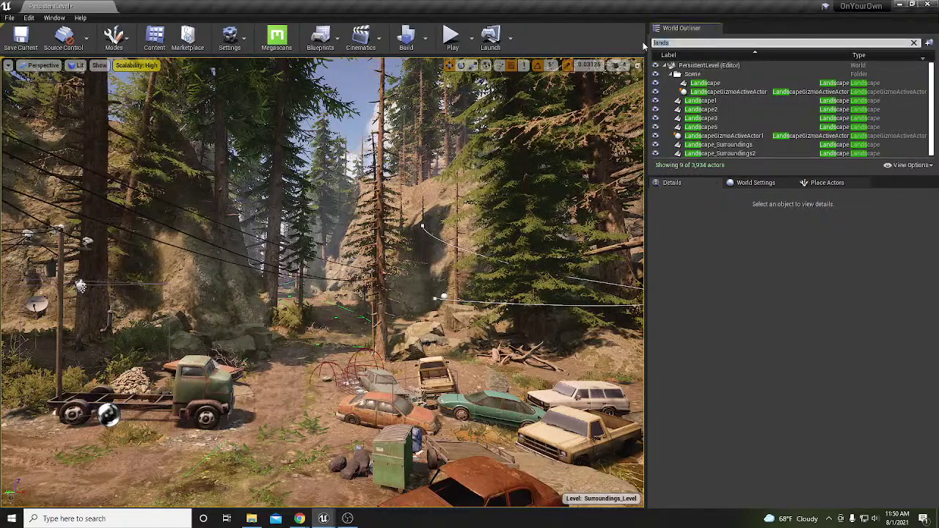
# Filter the level's actors by "proce" and review the foliage types in the PFS_LargeTree_test spawner used by ProceduralLargeTrees.
pyautogui.press('BackSpace')
pyautogui.press('BackSpace')
pyautogui.press('BackSpace')
pyautogui.press('BackSpace')
pyautogui.press('BackSpace')
pyautogui.write('proce')
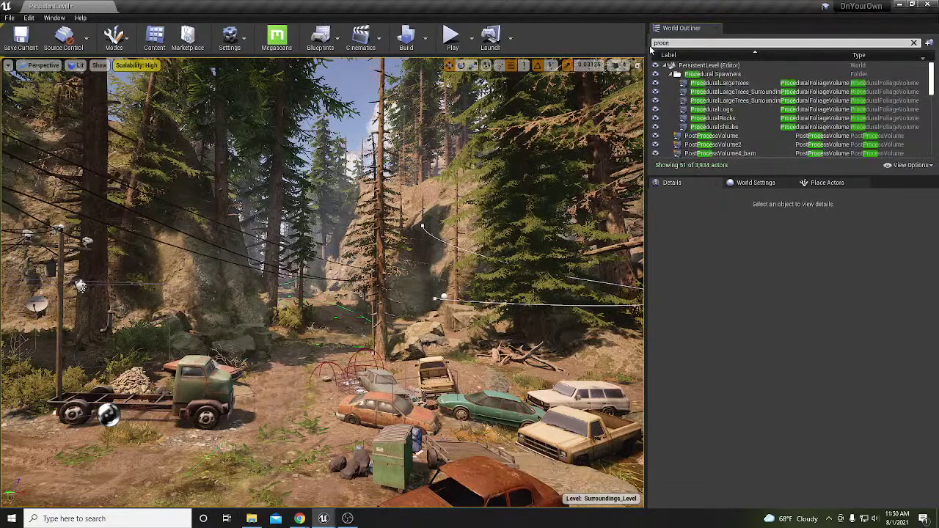
pyautogui.click(722, 83)
pyautogui.doubleClick(767, 236)
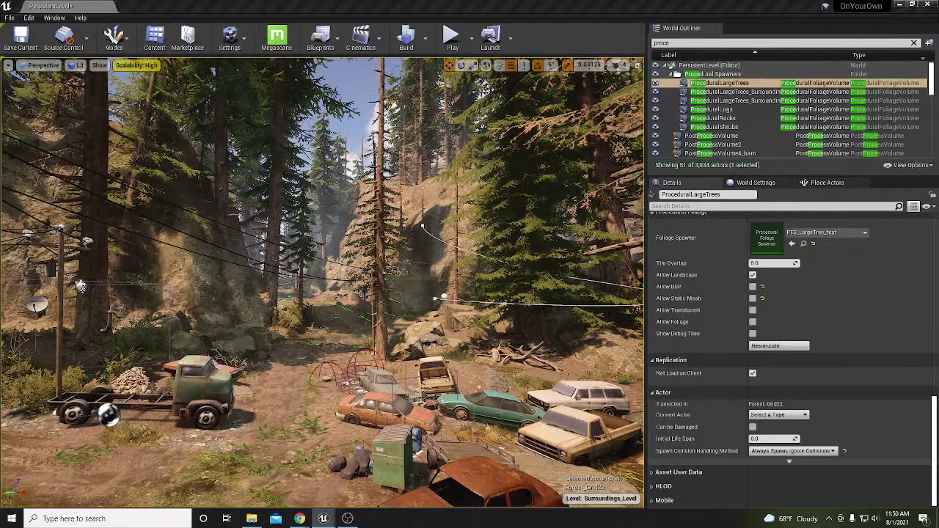
pyautogui.moveTo(242, 44); pyautogui.dragTo(200, 6)
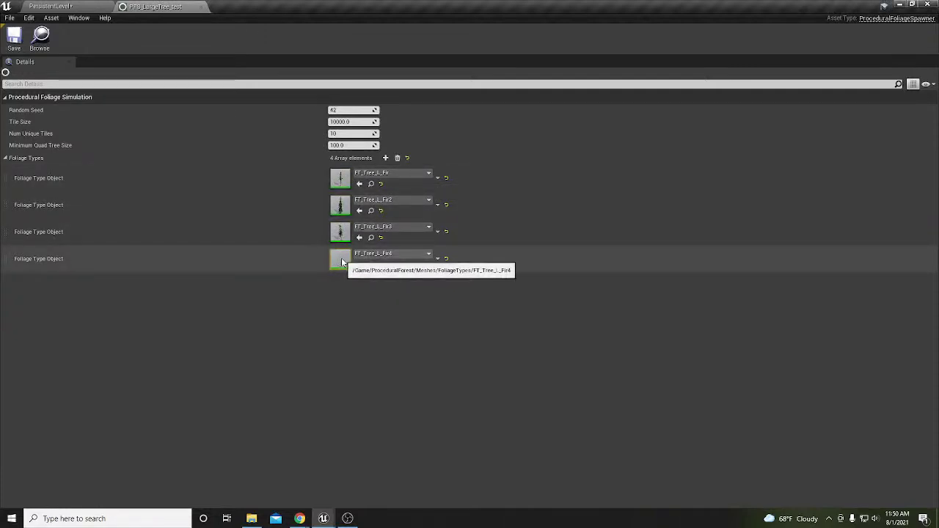
pyautogui.click(93, 9)
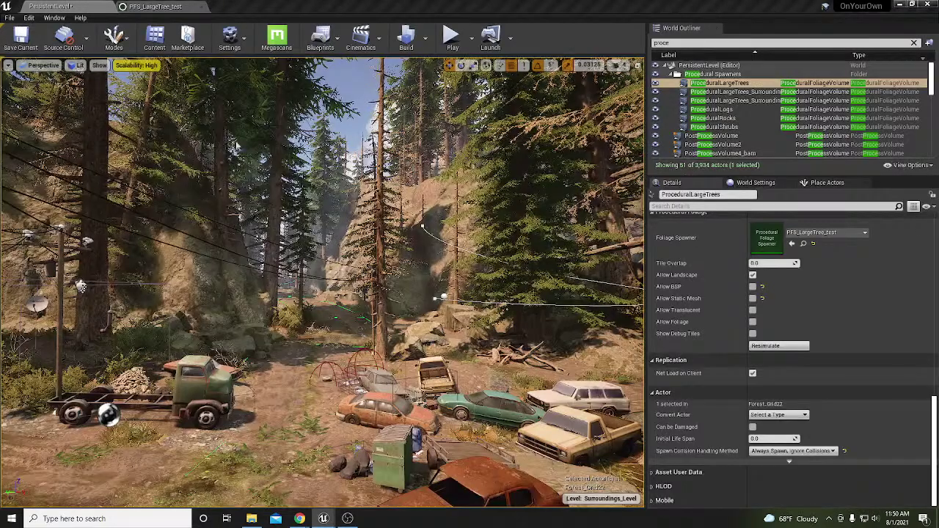
# Examine the large trees and rock walls surrounding the metal-roofed shed in the level.
pyautogui.press('w')
pyautogui.moveTo(367, 278); pyautogui.dragTo(139, 204, button='right')
pyautogui.press('w')
pyautogui.press('w')
pyautogui.moveTo(103, 307); pyautogui.dragTo(98, 288, button='right')
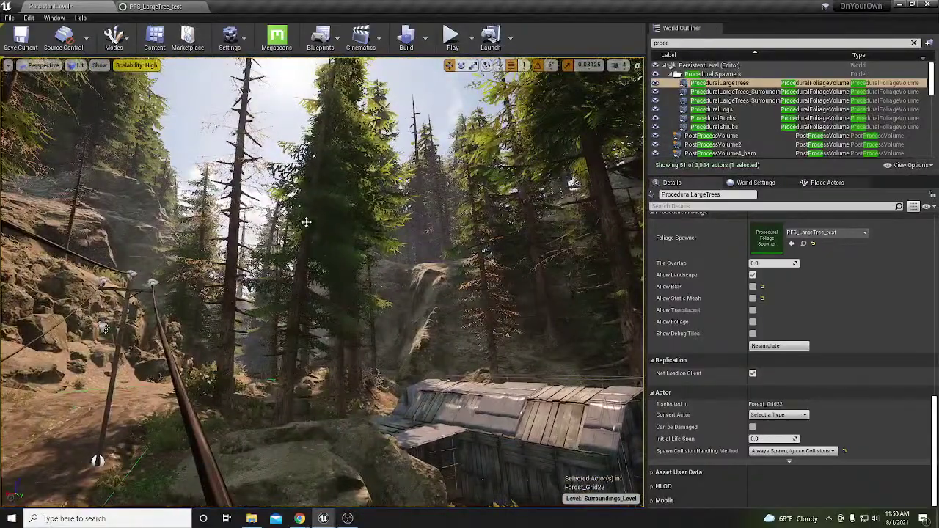
pyautogui.moveTo(291, 357); pyautogui.dragTo(309, 356, button='right')
pyautogui.press('d')
pyautogui.moveTo(140, 308); pyautogui.dragTo(103, 290, button='right')
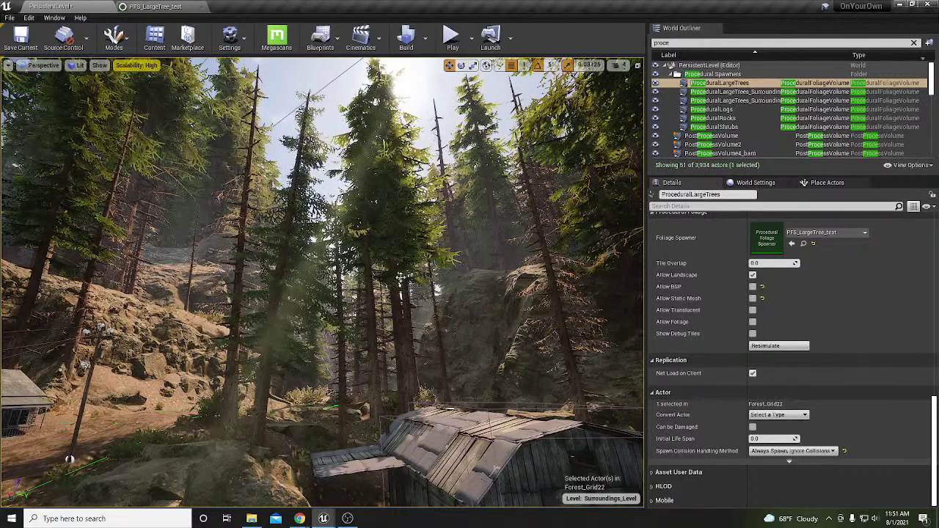
# Inspect the fir trees along the dirt road past the wooden cabin, up to the treetops against the sky.
pyautogui.moveTo(316, 299); pyautogui.dragTo(344, 294, button='right')
pyautogui.press('w')
pyautogui.press('s')
pyautogui.press('a')
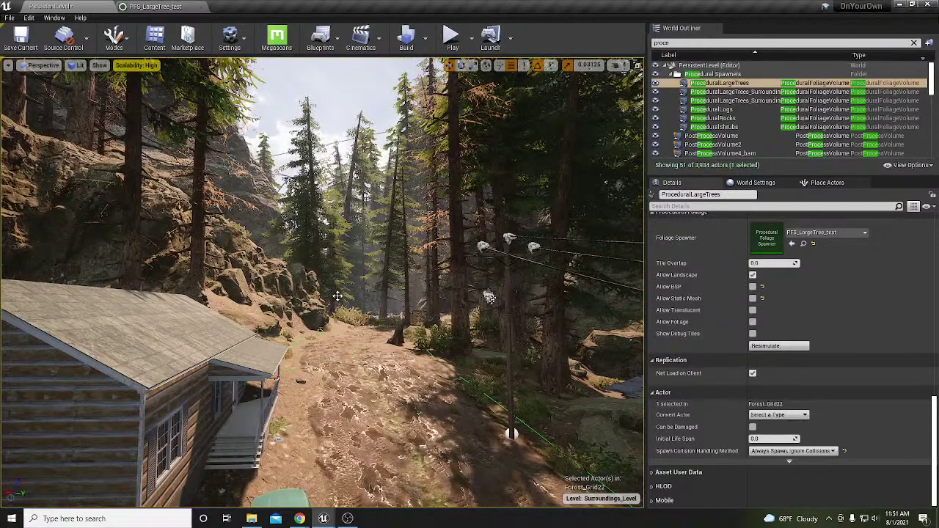
pyautogui.press('w')
pyautogui.moveTo(344, 306); pyautogui.dragTo(367, 233, button='right')
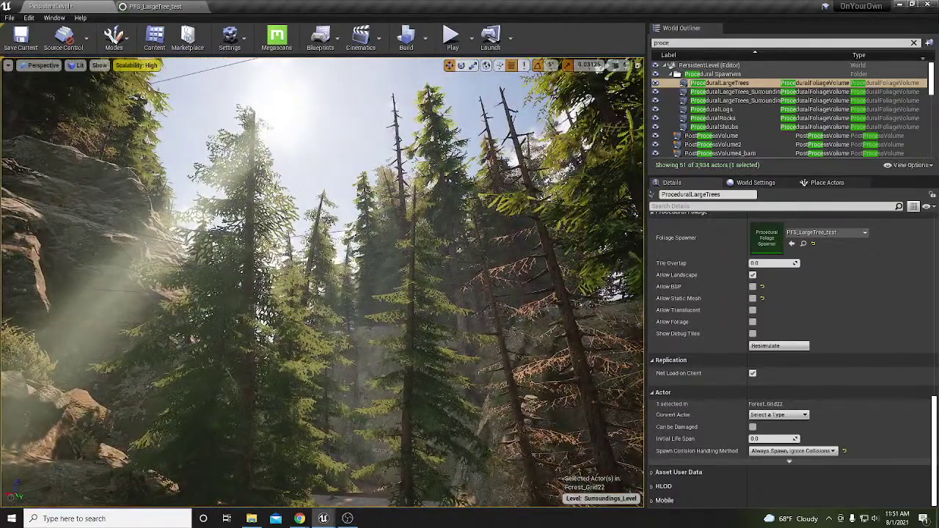
pyautogui.moveTo(484, 261); pyautogui.dragTo(492, 260, button='right')
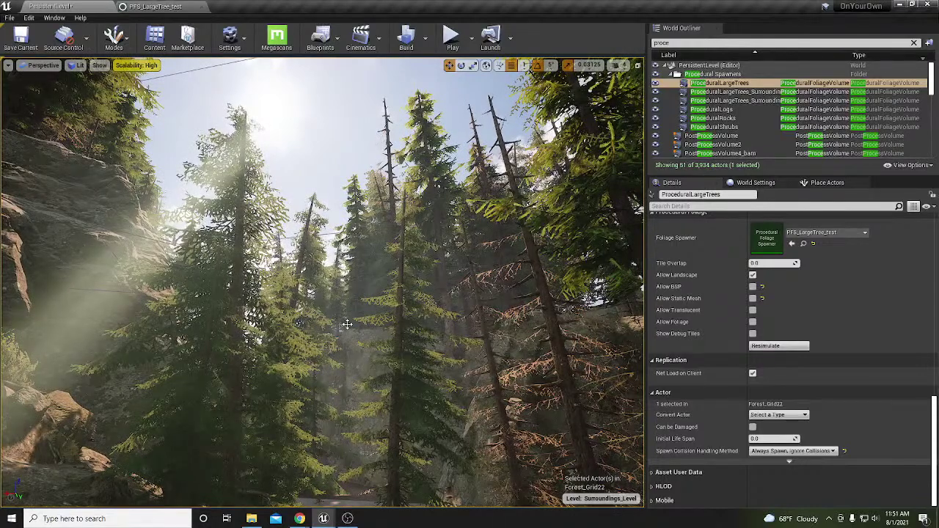
# Inspect a fir's trunk and branches up close, plus the forest around the cabin and shed from farther back.
pyautogui.press('w')
pyautogui.moveTo(346, 324); pyautogui.dragTo(418, 322, button='right')
pyautogui.press('w')
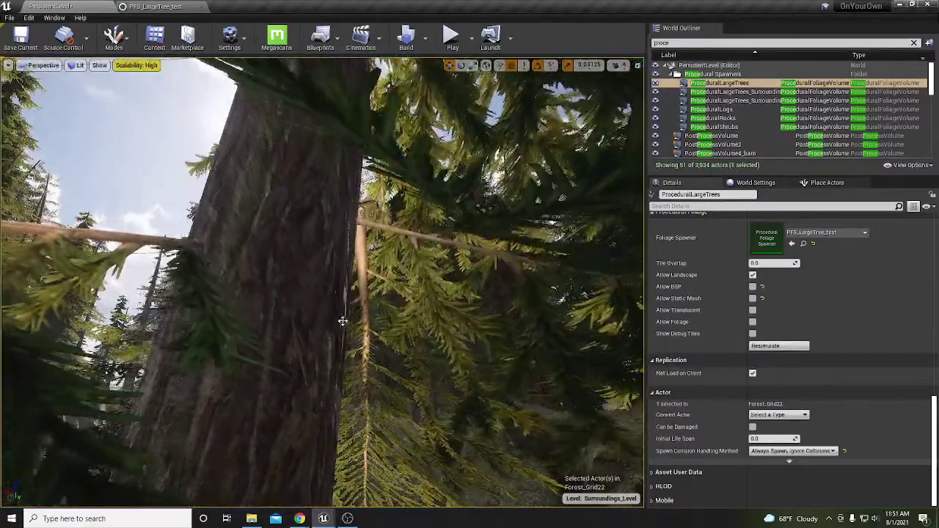
pyautogui.moveTo(245, 240); pyautogui.dragTo(267, 254, button='right')
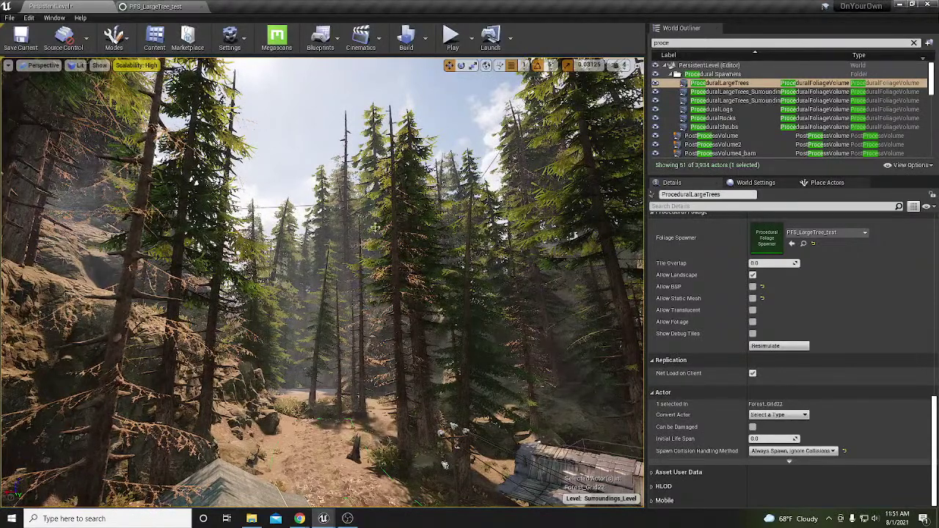
pyautogui.moveTo(323, 283); pyautogui.dragTo(337, 322, button='middle')
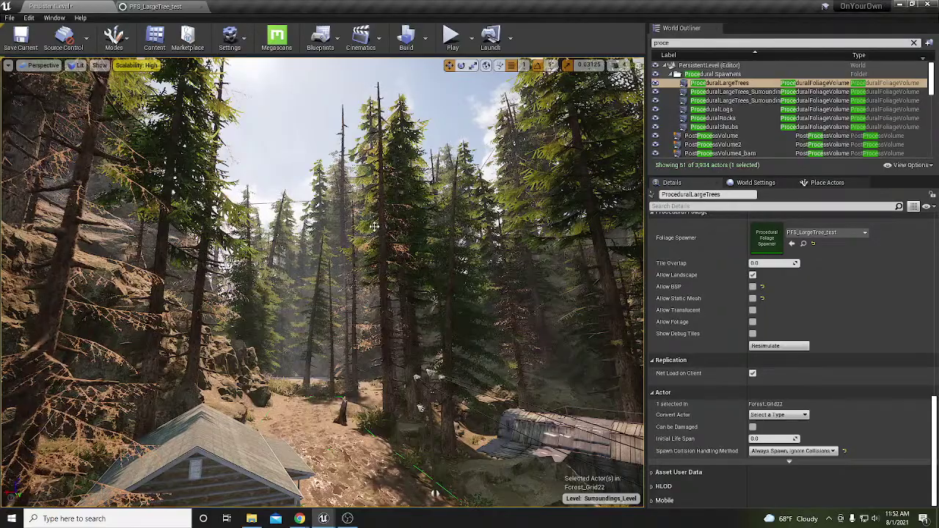
pyautogui.moveTo(379, 229); pyautogui.dragTo(473, 286, button='middle')
pyautogui.moveTo(256, 336); pyautogui.dragTo(352, 223, button='right')
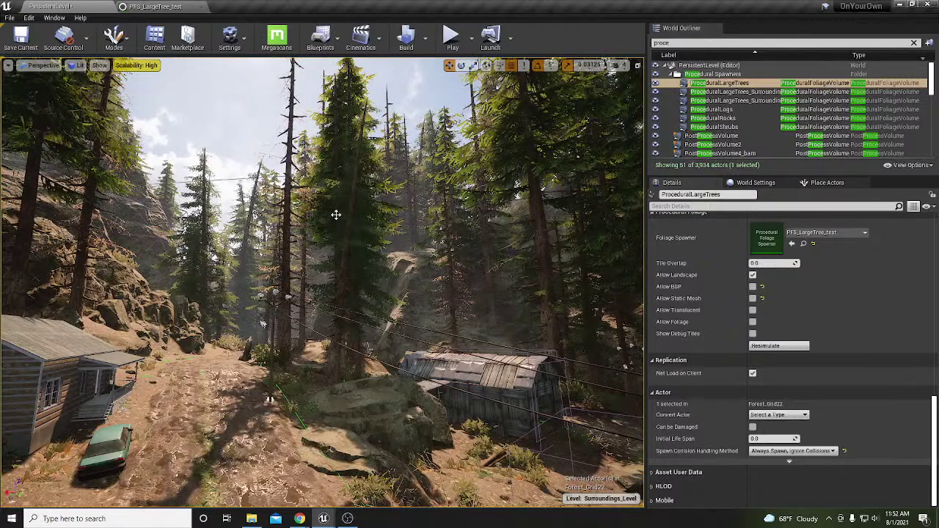
pyautogui.moveTo(343, 199); pyautogui.dragTo(332, 227, button='right')
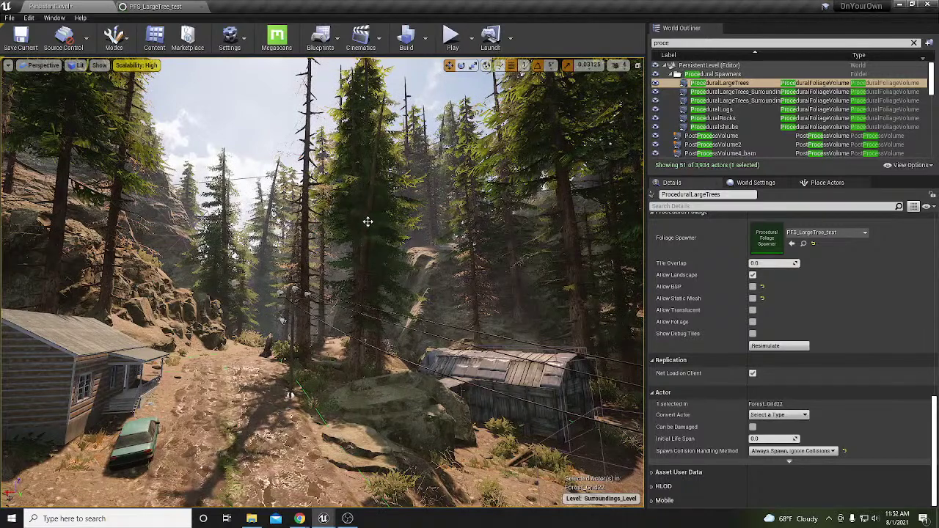
# Open the bark material instance of the SM_Fir_Tree_B mesh used by the FT_Tree_L_Fir foliage type in PFS_LargeTree_test.
pyautogui.doubleClick(767, 245)
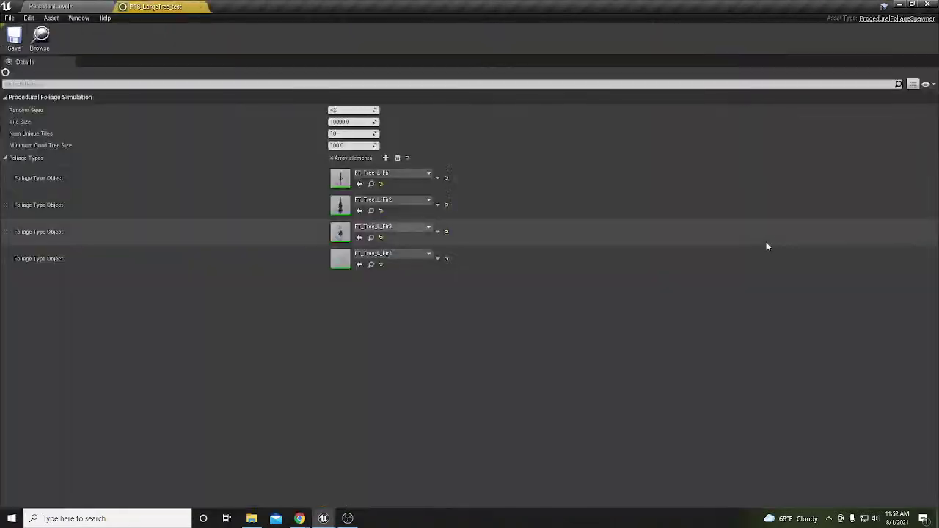
pyautogui.doubleClick(342, 177)
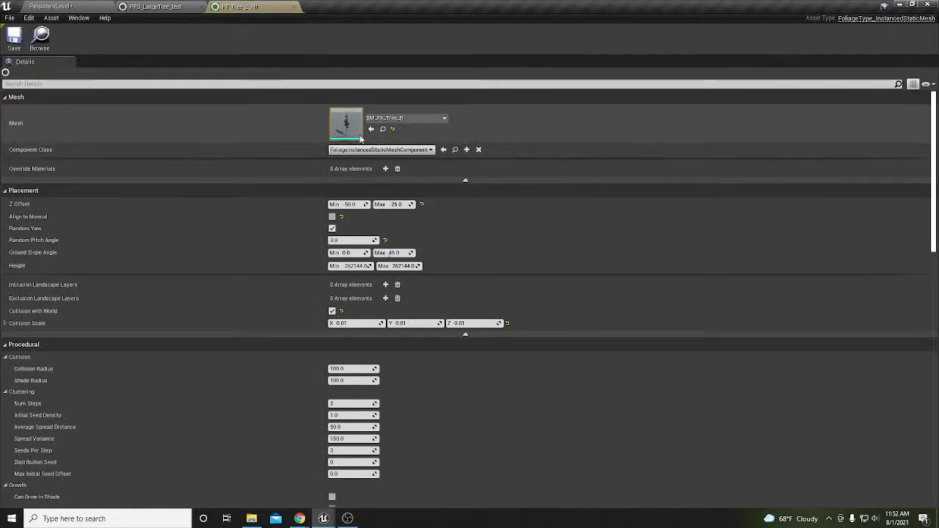
pyautogui.doubleClick(346, 123)
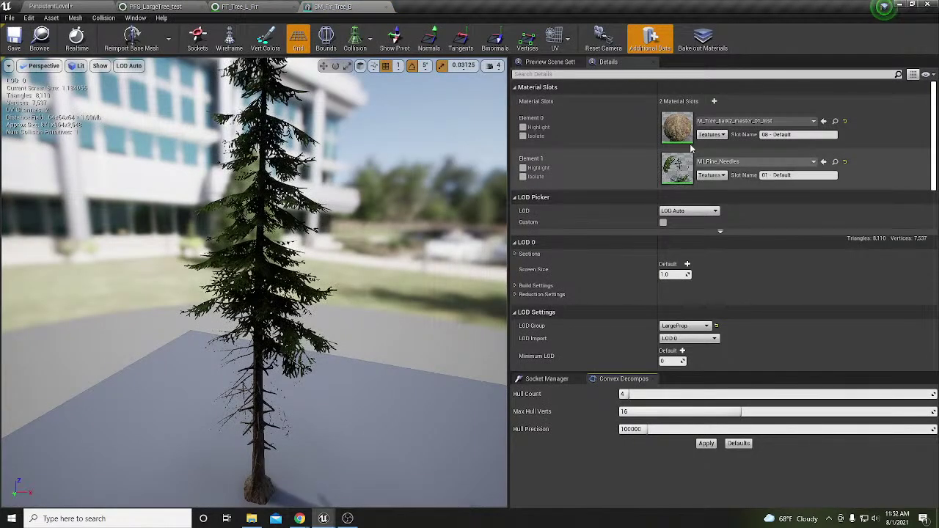
pyautogui.doubleClick(675, 126)
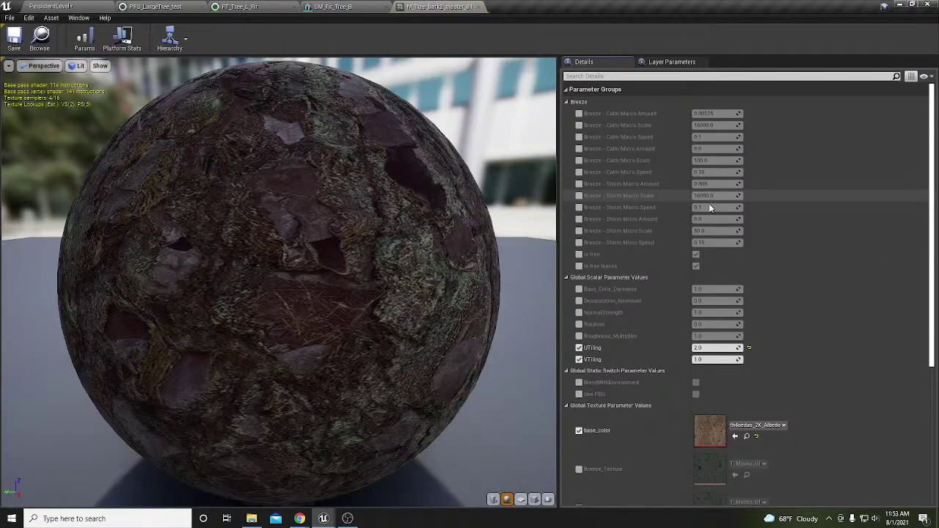
# Open the bark instance's parent material M_Bark_simple and locate the F_Breeze node in its graph.
pyautogui.scroll(-10, 742, 291)
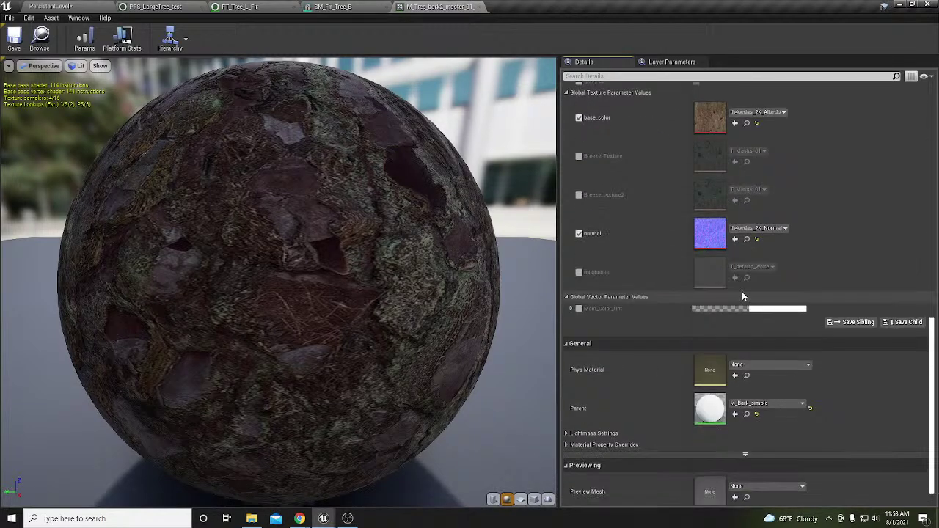
pyautogui.doubleClick(709, 408)
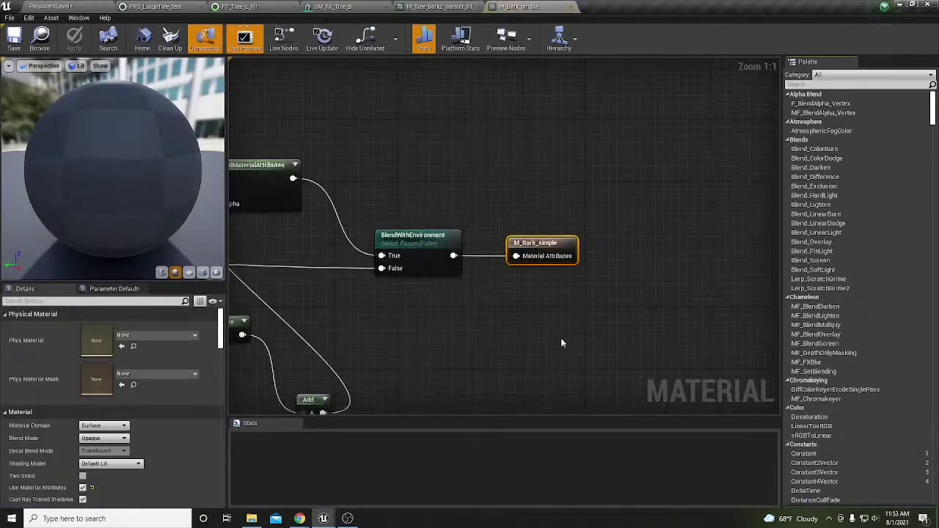
pyautogui.scroll(-6, 560, 343)
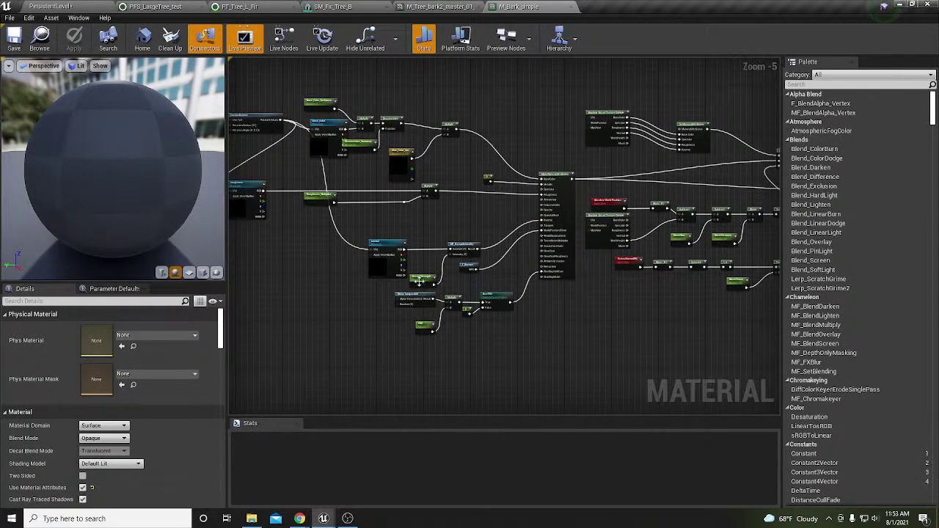
pyautogui.scroll(6, 432, 294)
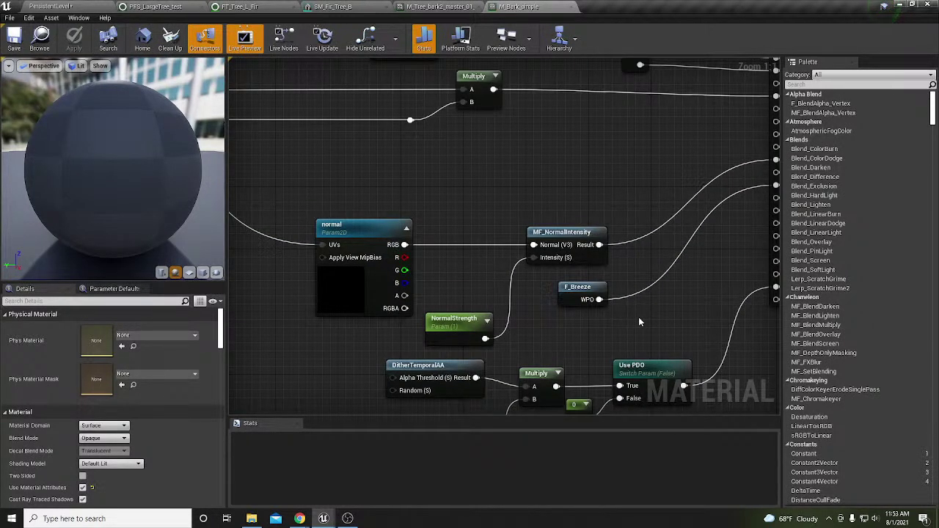
# Open the F_Breeze material function and examine its tree, tree-leaves, breeze amount and vertex color nodes.
pyautogui.click(586, 287)
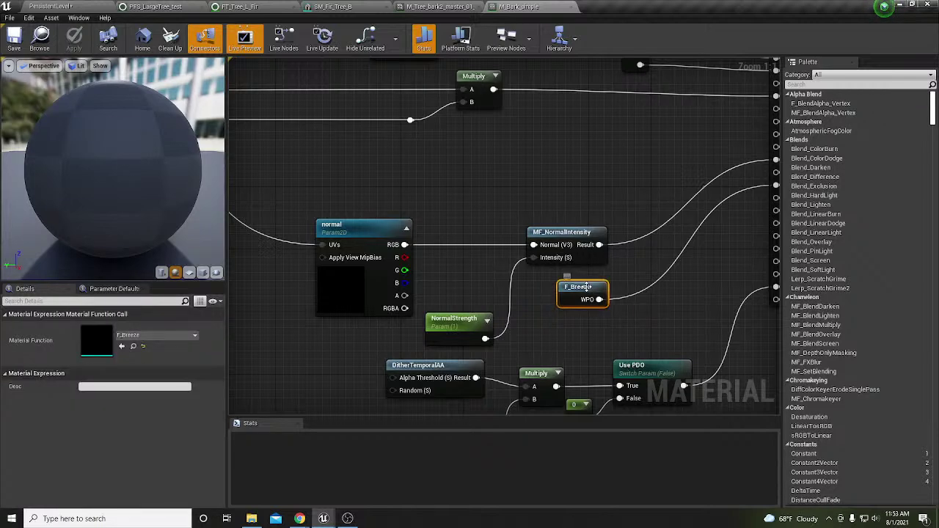
pyautogui.doubleClick(586, 287)
pyautogui.scroll(-6, 577, 289)
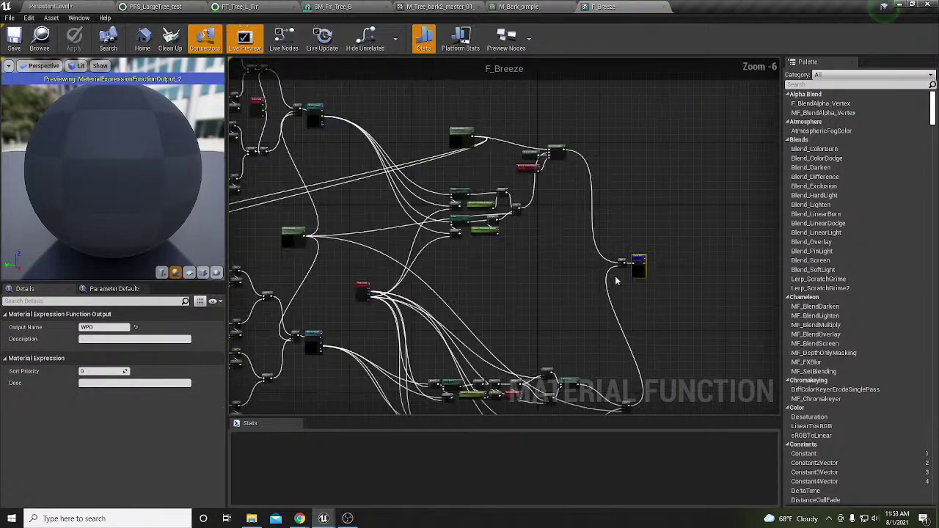
pyautogui.moveTo(494, 303); pyautogui.dragTo(496, 233, button='right')
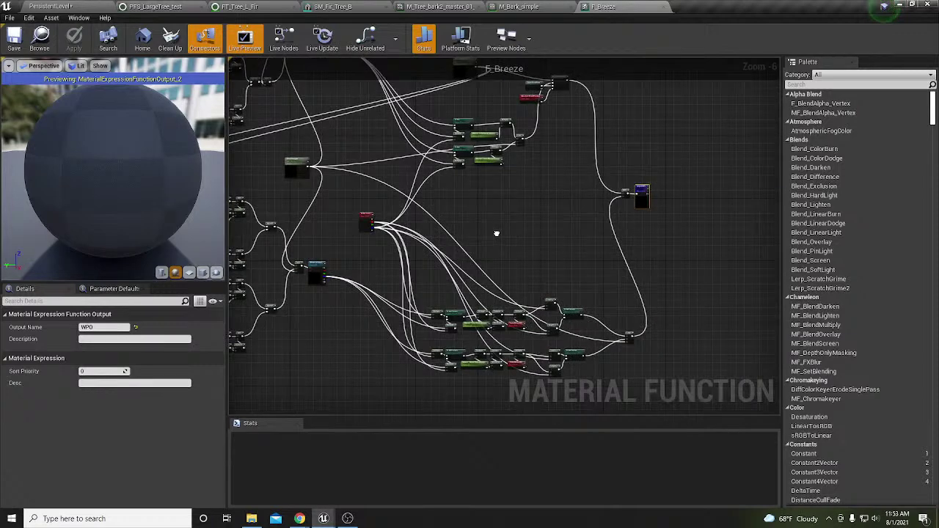
pyautogui.scroll(4, 552, 346)
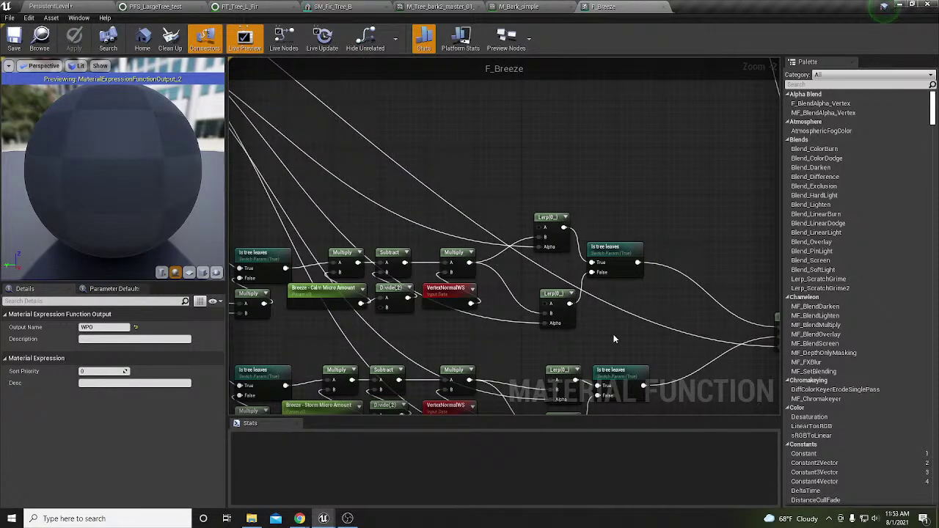
pyautogui.scroll(-2, 587, 301)
pyautogui.moveTo(491, 188); pyautogui.dragTo(634, 384, button='right')
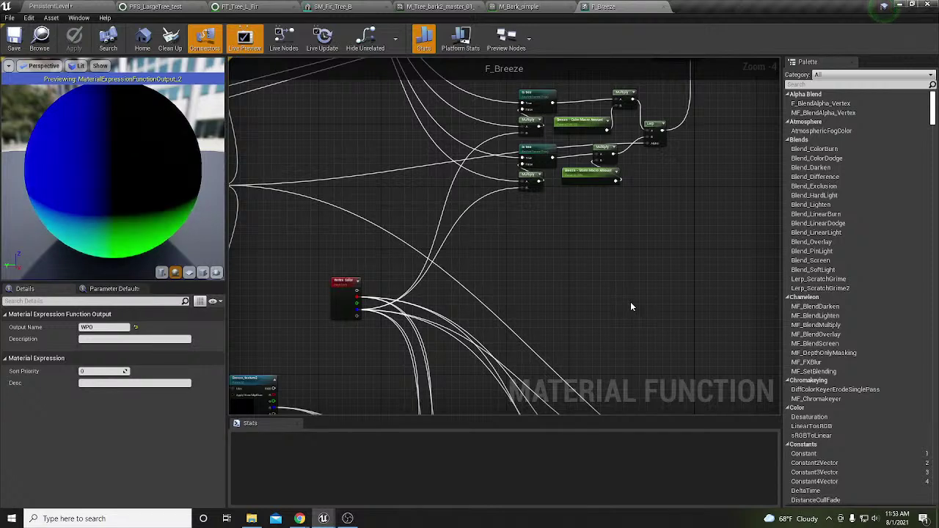
# Search M_Bark_simple's available nodes for "simp" to find the SimpleGrassWind functions without adding one, and return to F_Breeze.
pyautogui.click(518, 7)
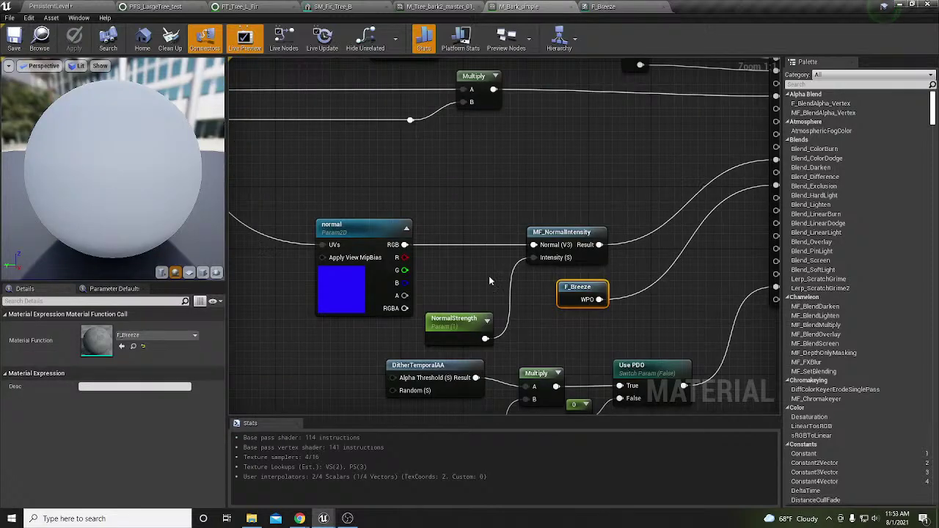
pyautogui.rightClick(576, 170)
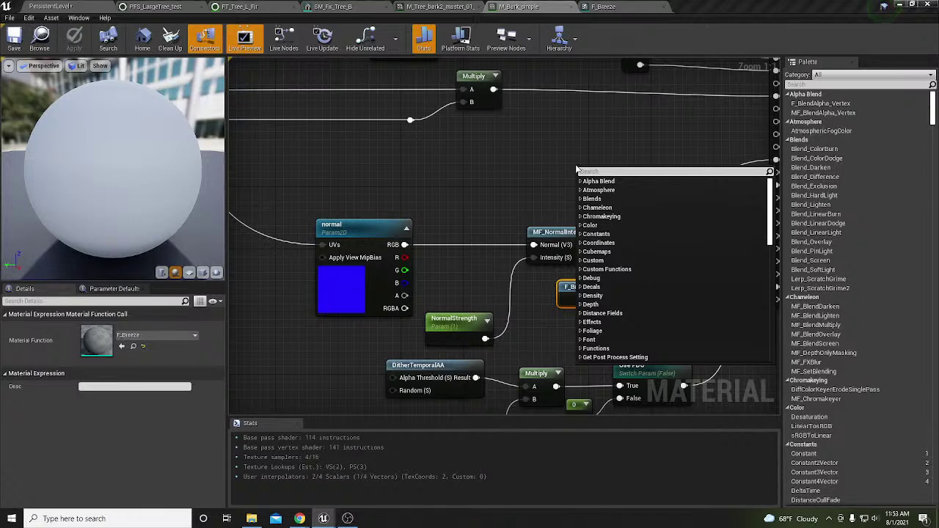
pyautogui.write('simp')
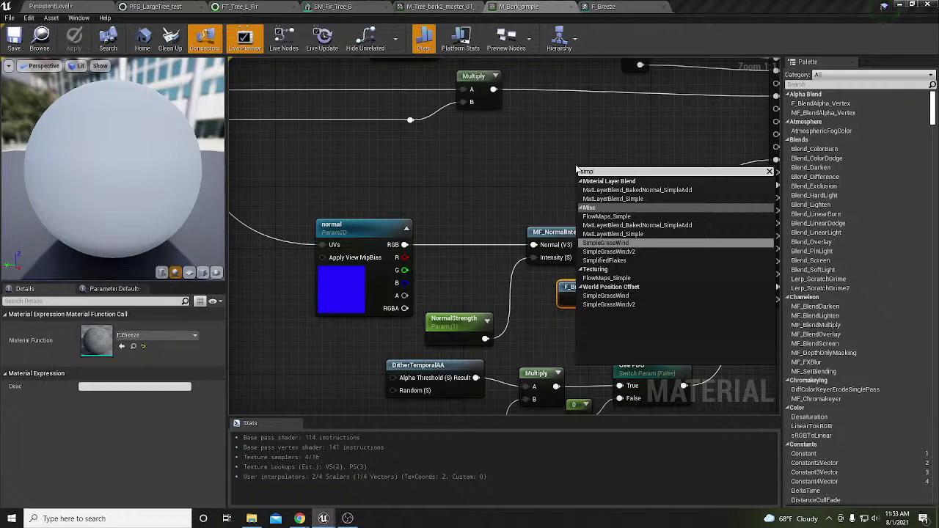
pyautogui.click(561, 148)
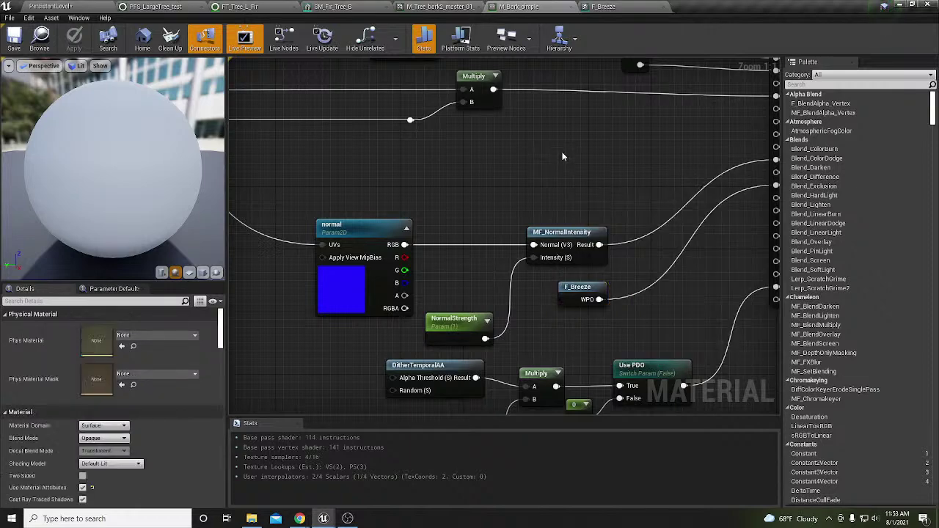
pyautogui.click(603, 6)
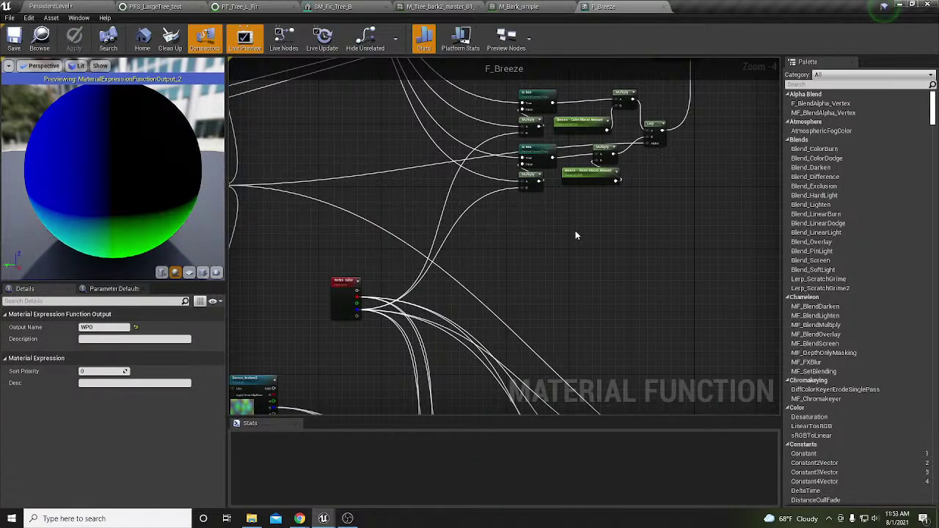
# Examine F_Breeze's calm and storm macro speed nodes, the Breeze_Texture sample, and the Absolute World Position input feeding them.
pyautogui.moveTo(575, 232); pyautogui.dragTo(668, 326, button='right')
pyautogui.moveTo(454, 212); pyautogui.dragTo(524, 318, button='right')
pyautogui.moveTo(431, 225); pyautogui.dragTo(540, 271, button='right')
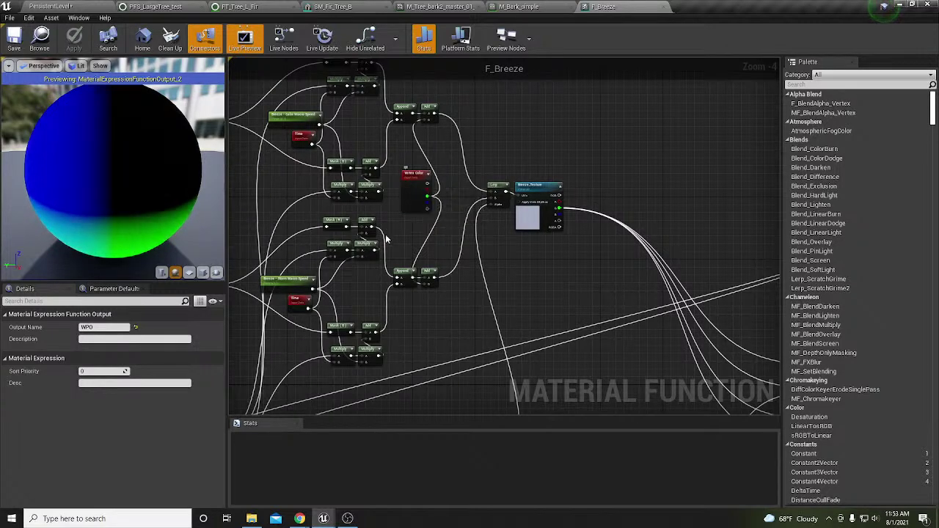
pyautogui.scroll(2, 290, 280)
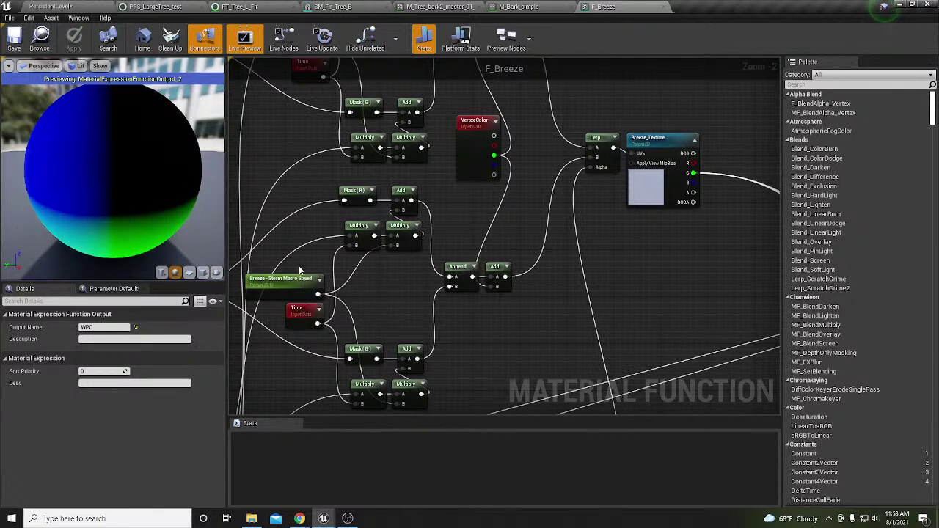
pyautogui.moveTo(309, 281); pyautogui.dragTo(400, 261, button='right')
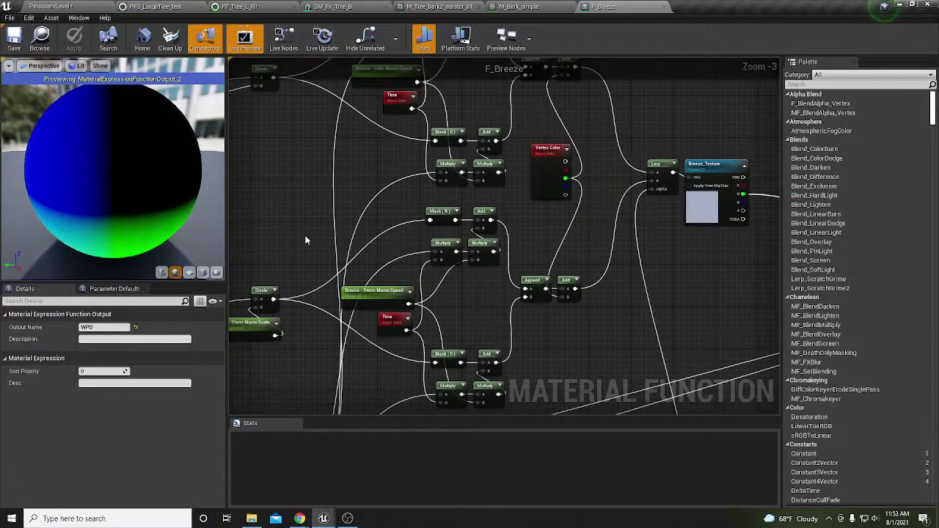
pyautogui.scroll(-1, 388, 247)
pyautogui.scroll(-2, 392, 247)
pyautogui.moveTo(392, 245); pyautogui.dragTo(473, 114, button='right')
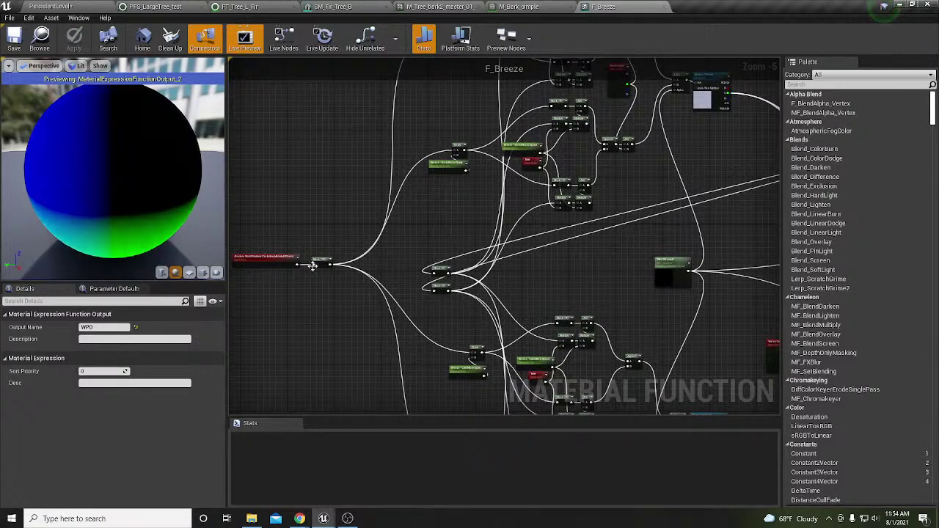
pyautogui.scroll(3, 262, 270)
pyautogui.moveTo(262, 270); pyautogui.dragTo(313, 277, button='right')
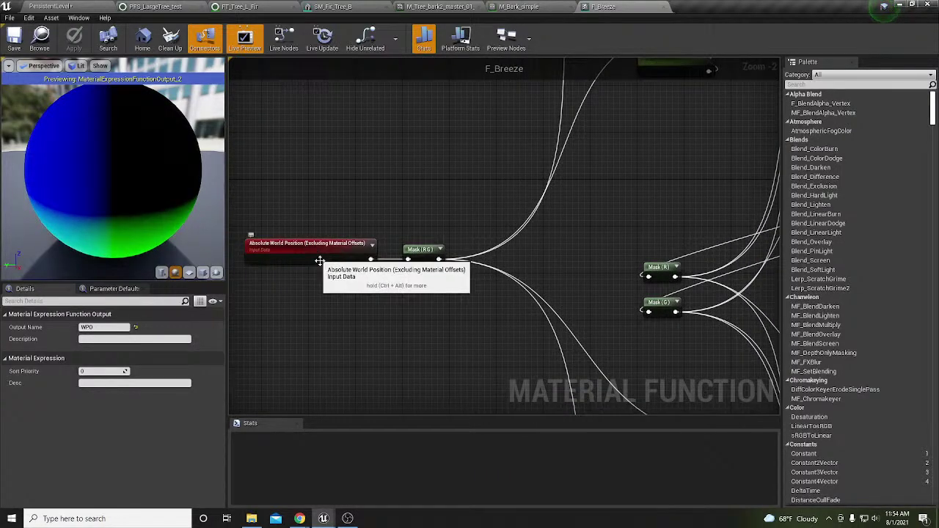
# Examine F_Breeze's calm and storm micro scale and speed nodes through to the Breeze_texture2 sample.
pyautogui.moveTo(456, 296); pyautogui.dragTo(331, 248, button='right')
pyautogui.scroll(-2, 408, 193)
pyautogui.moveTo(537, 307); pyautogui.dragTo(436, 227, button='right')
pyautogui.scroll(2, 530, 285)
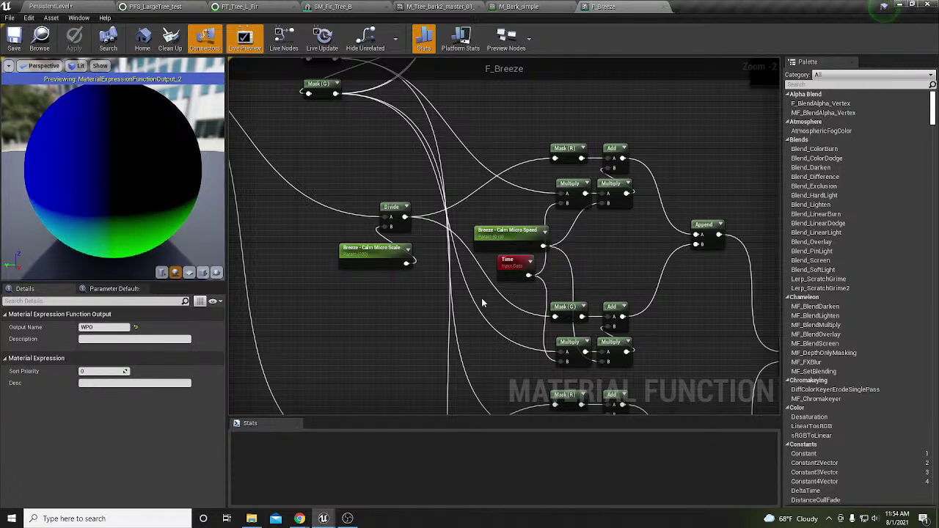
pyautogui.moveTo(481, 301); pyautogui.dragTo(461, 179, button='right')
pyautogui.scroll(-1, 462, 189)
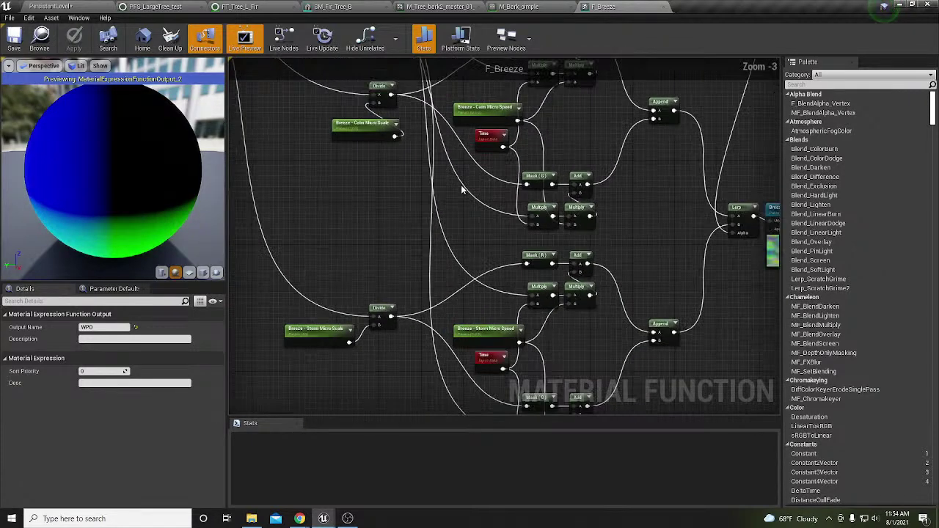
pyautogui.moveTo(635, 319); pyautogui.dragTo(406, 336, button='right')
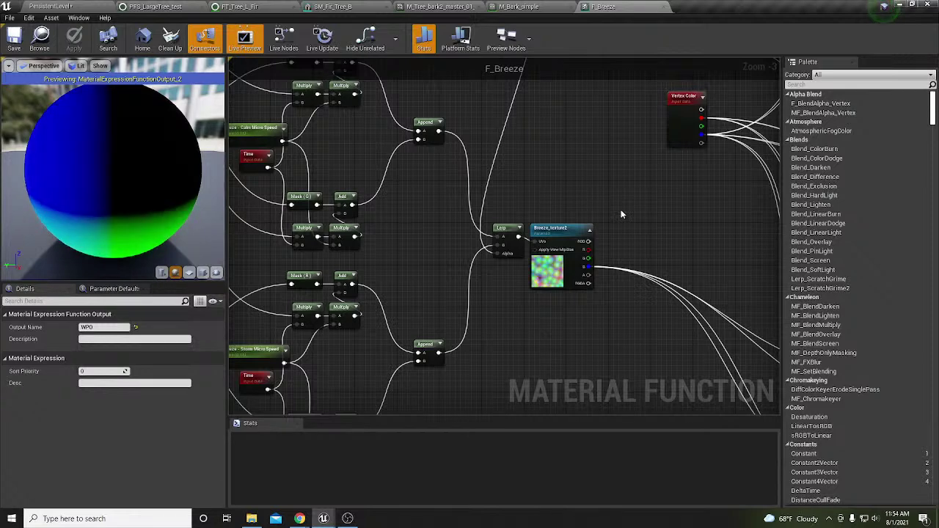
# Trace F_Breeze's vertex color, wind strength and wind direction nodes through RotateAboutAxis to the final Add before the output.
pyautogui.moveTo(640, 164); pyautogui.dragTo(494, 305, button='right')
pyautogui.scroll(-1, 494, 310)
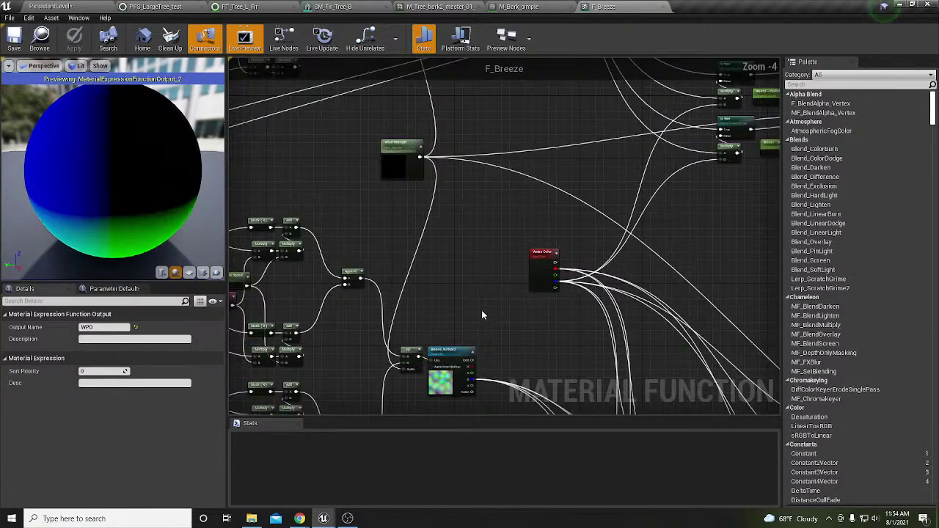
pyautogui.moveTo(504, 224); pyautogui.dragTo(350, 350, button='right')
pyautogui.scroll(-1, 533, 210)
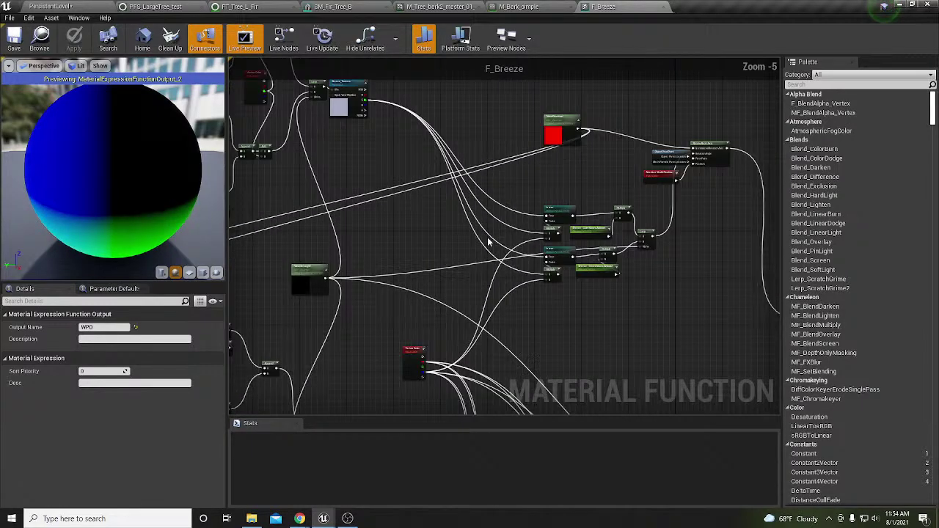
pyautogui.scroll(2, 604, 212)
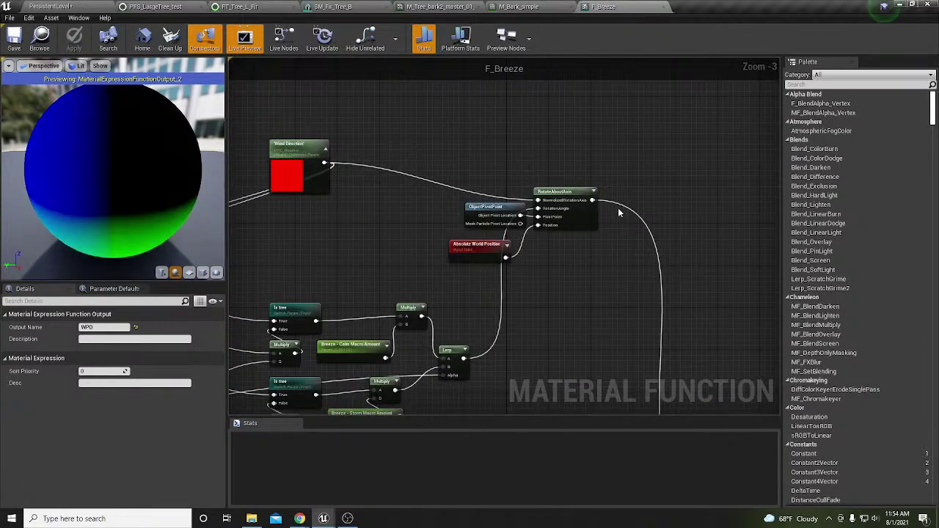
pyautogui.scroll(3, 491, 218)
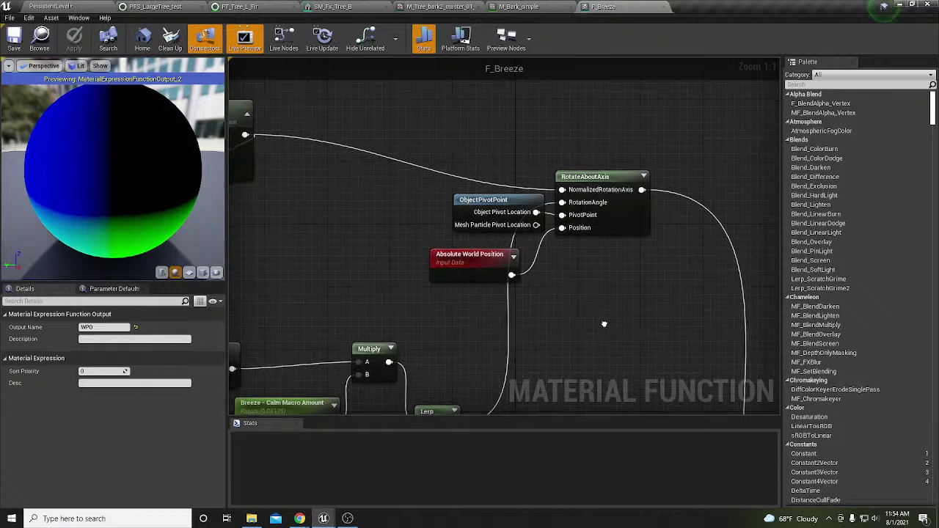
pyautogui.moveTo(597, 304); pyautogui.dragTo(588, 247, button='right')
pyautogui.moveTo(604, 306); pyautogui.dragTo(595, 209, button='right')
pyautogui.scroll(-1, 596, 209)
pyautogui.moveTo(612, 284); pyautogui.dragTo(572, 157, button='right')
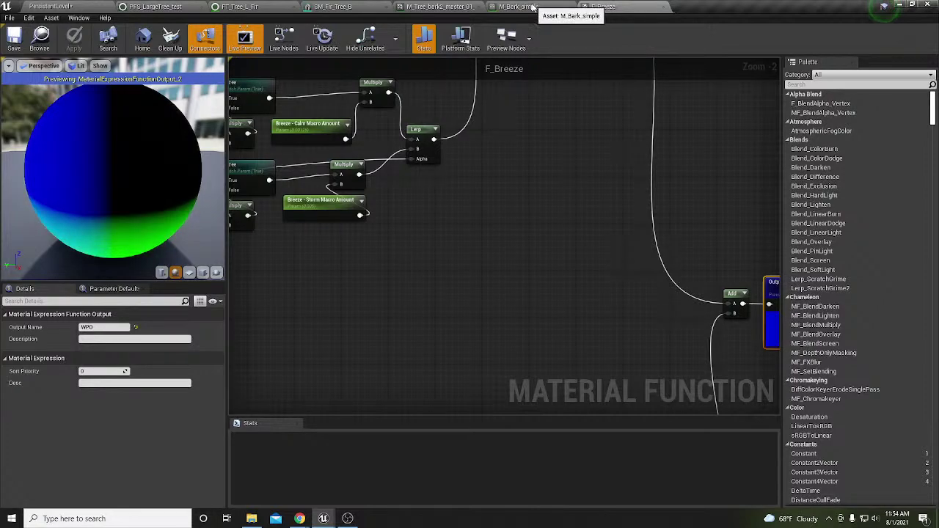
# Return to the PersistentLevel and inspect a fir trunk up close, then the surrounding trees above the cabin and barn.
pyautogui.click(73, 8)
pyautogui.moveTo(412, 239); pyautogui.dragTo(513, 66, button='right')
pyautogui.press('w')
pyautogui.press('w')
pyautogui.press('w')
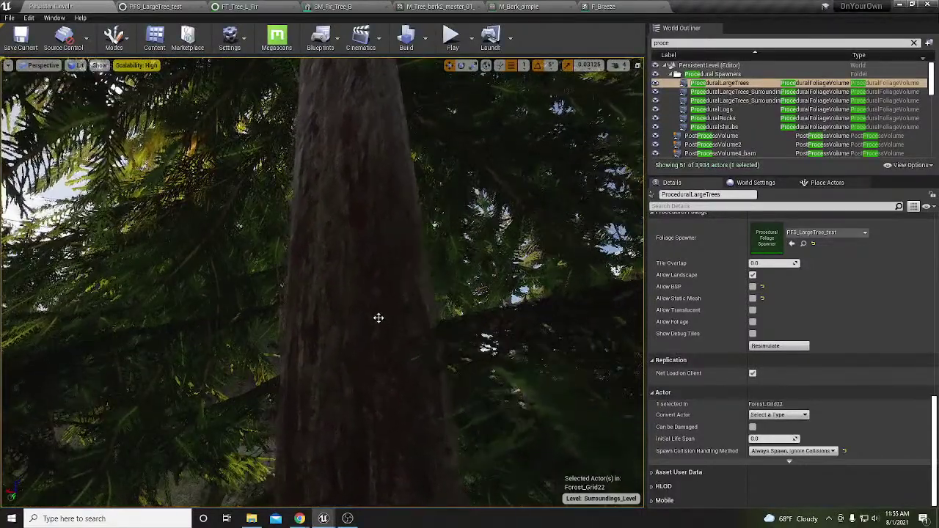
pyautogui.moveTo(381, 311); pyautogui.dragTo(367, 336, button='right')
pyautogui.press('s')
pyautogui.press('s')
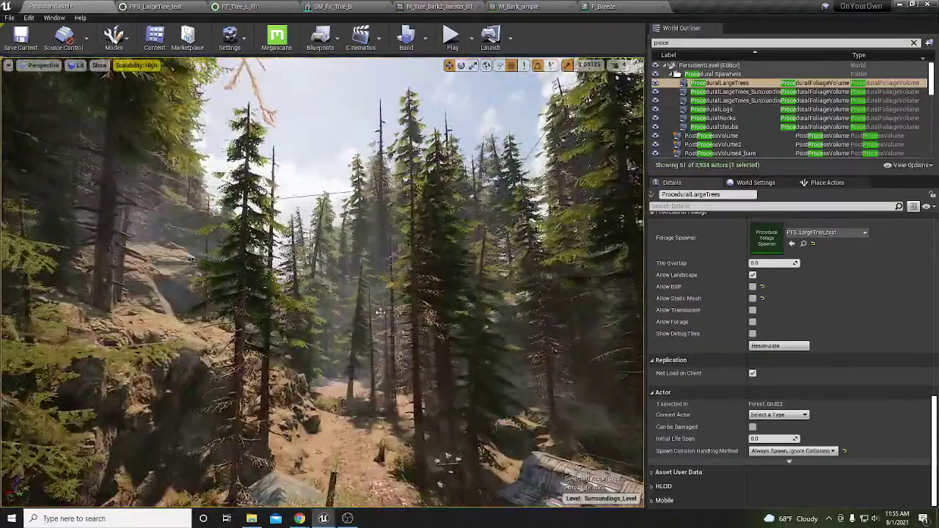
pyautogui.press('s')
pyautogui.moveTo(381, 300); pyautogui.dragTo(387, 311, button='right')
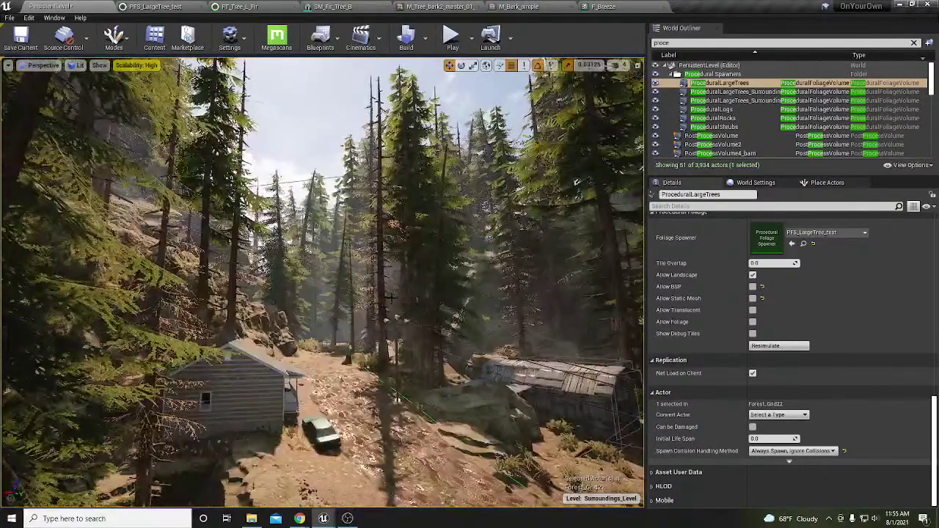
pyautogui.moveTo(388, 311); pyautogui.dragTo(344, 261, button='right')
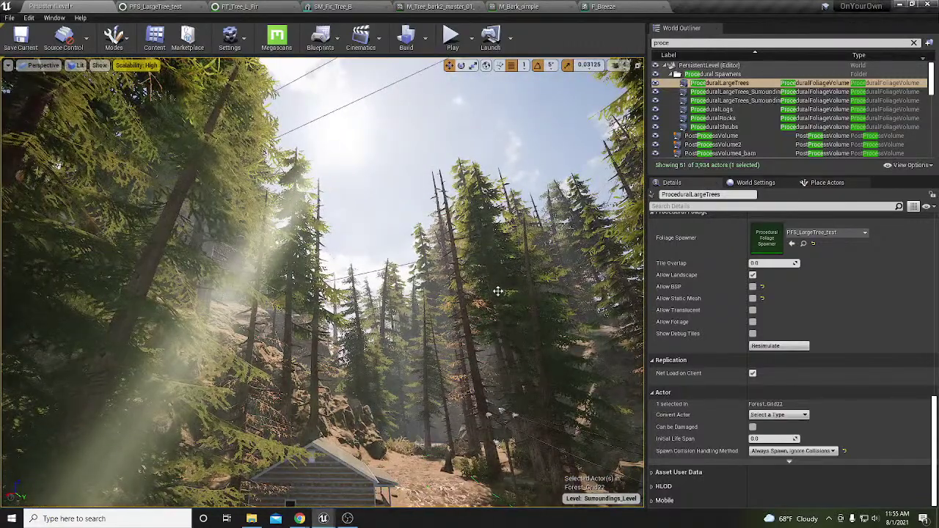
pyautogui.moveTo(482, 261); pyautogui.dragTo(486, 283, button='right')
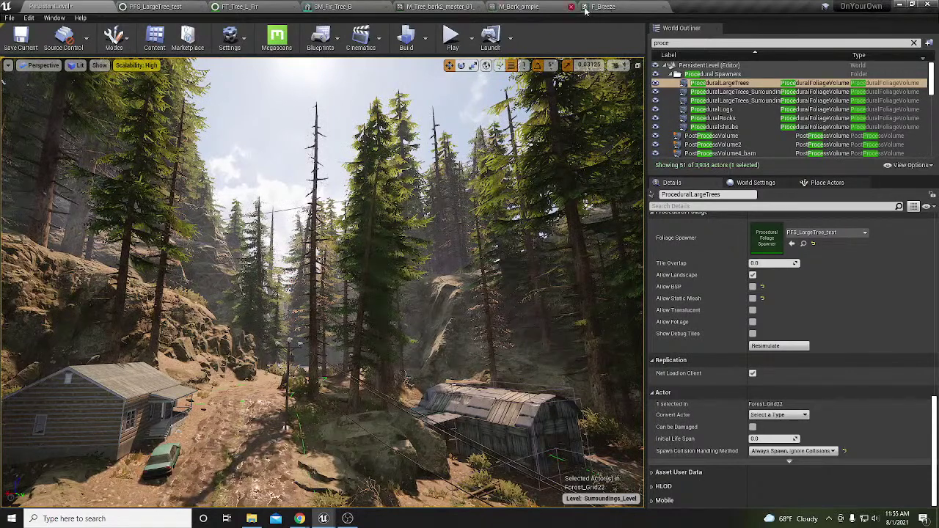
# Close the M_Bark_simple, F_Breeze and M_Tree_bark2_master_01_Inst editors.
pyautogui.click(571, 7)
pyautogui.click(571, 7)
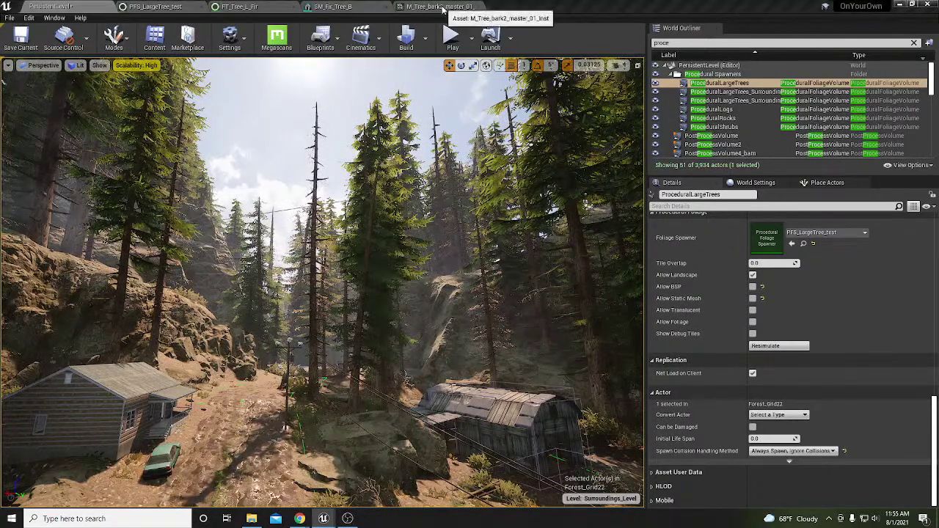
pyautogui.click(452, 7)
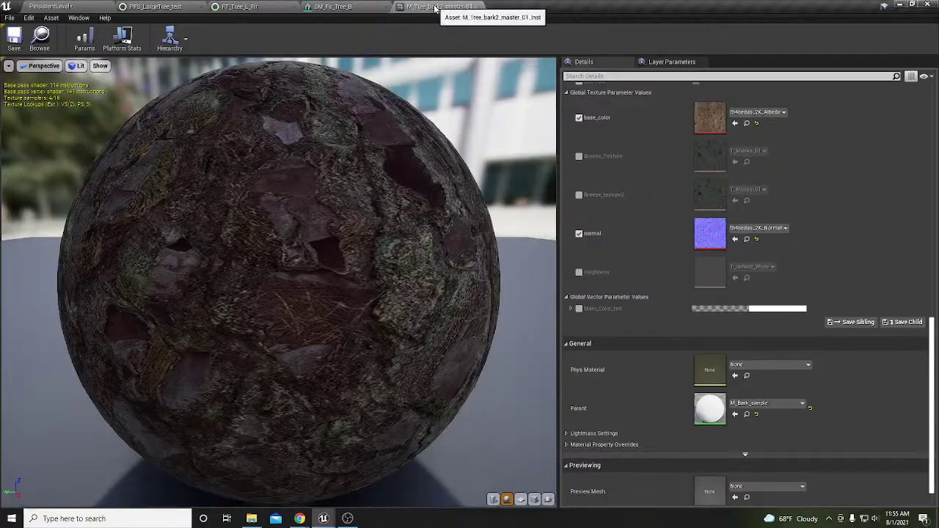
pyautogui.click(477, 7)
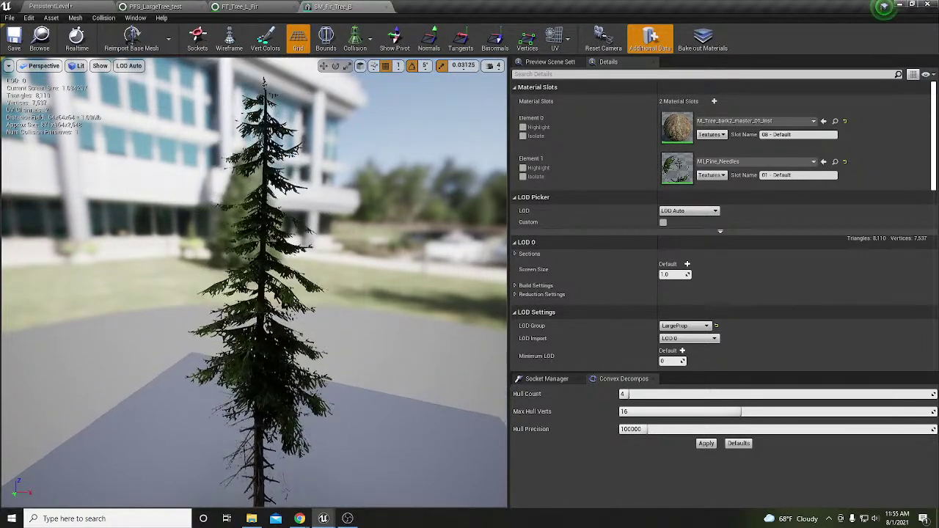
# Inspect the SM_Fir_Tree_B mesh as a whole and its bark texture up close at the trunk base.
pyautogui.moveTo(236, 329); pyautogui.dragTo(345, 331)
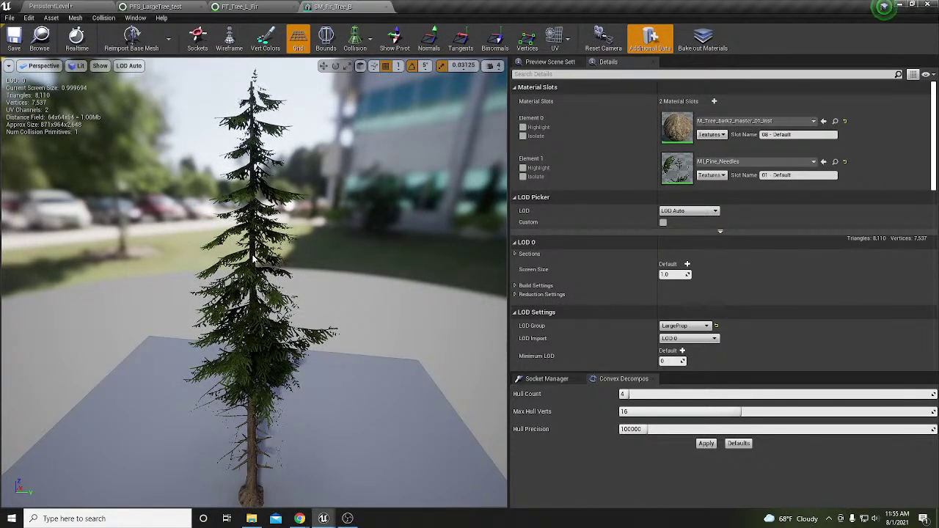
pyautogui.moveTo(254, 259); pyautogui.dragTo(323, 301, button='right')
pyautogui.press('w')
pyautogui.press('w')
pyautogui.press('w')
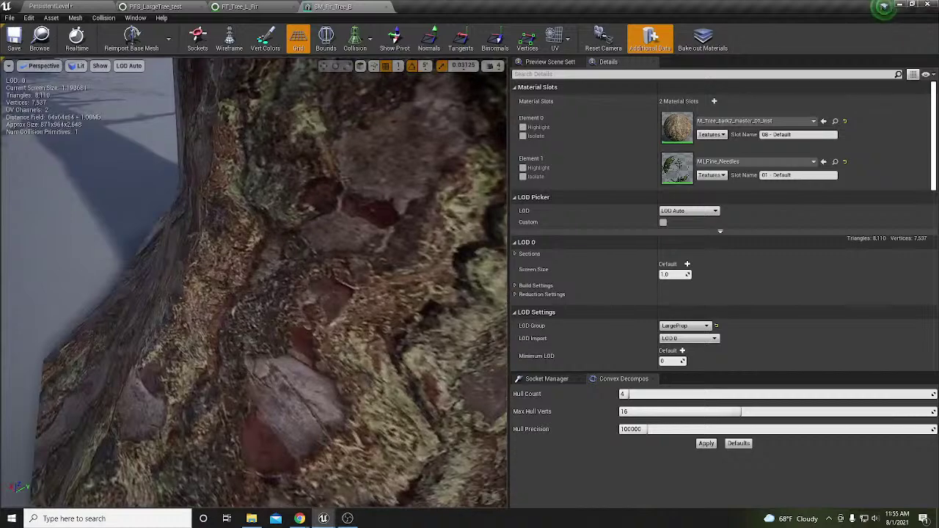
pyautogui.moveTo(289, 322); pyautogui.dragTo(289, 367)
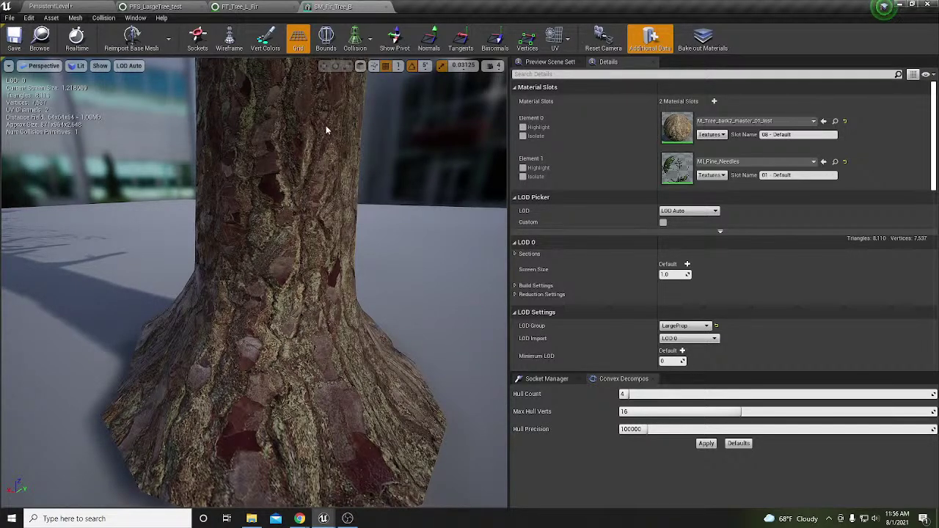
# Close the SM_Fir_Tree_B, FT_Tree_L_Fir and PFS_LargeTree_test editors to return to the level.
pyautogui.click(387, 7)
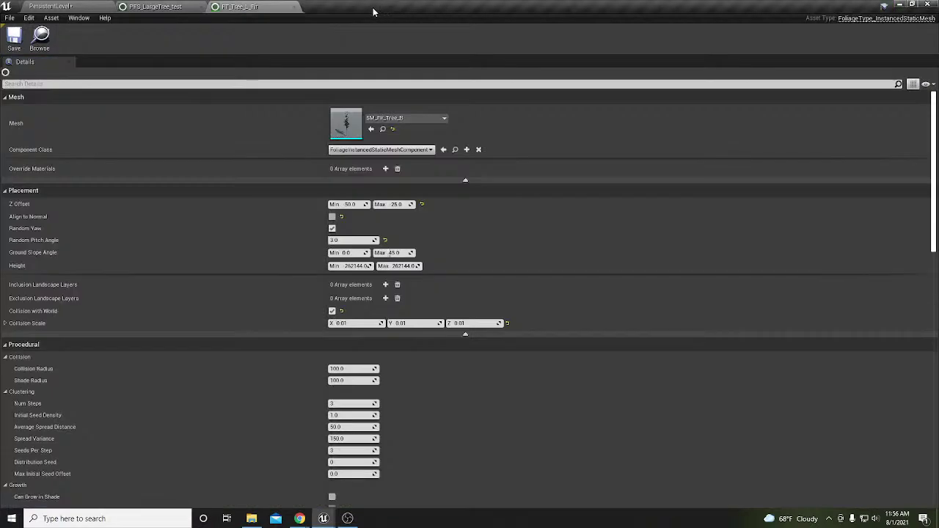
pyautogui.click(293, 7)
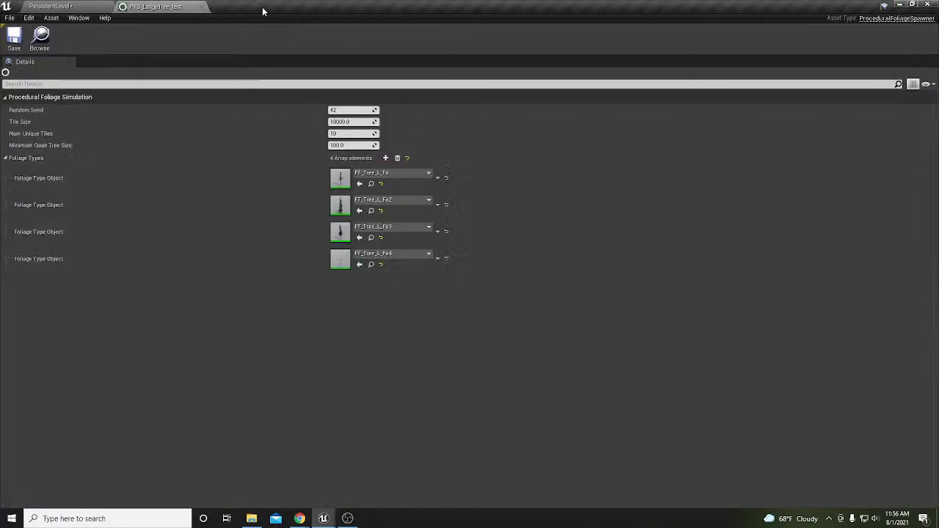
pyautogui.click(203, 8)
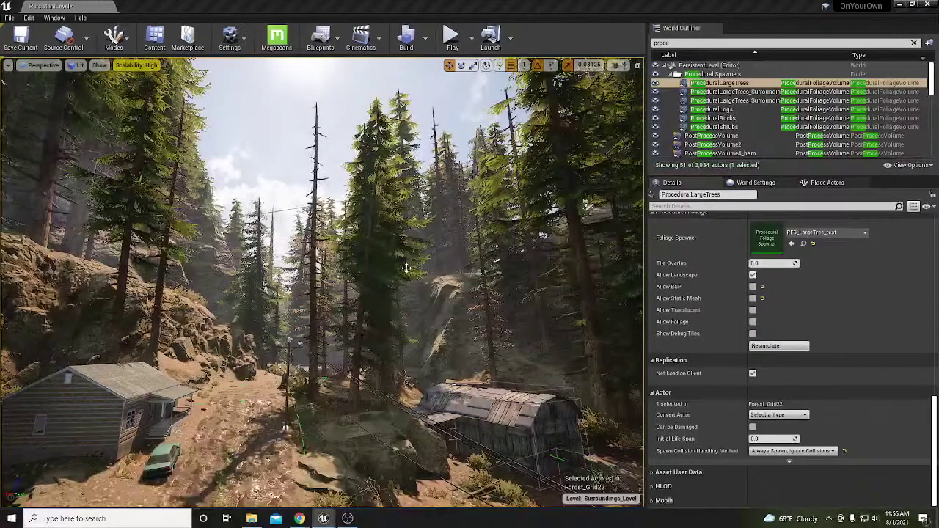
# Switch the level viewport to full screen and examine the fir treetops, trunks and rock cliff among the trees.
pyautogui.moveTo(431, 332); pyautogui.dragTo(528, 297, button='right')
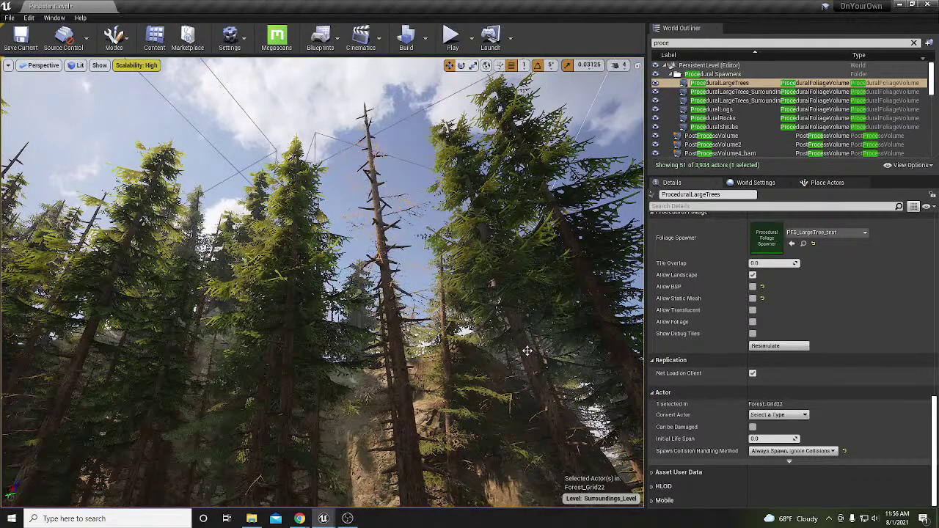
pyautogui.press('F11')
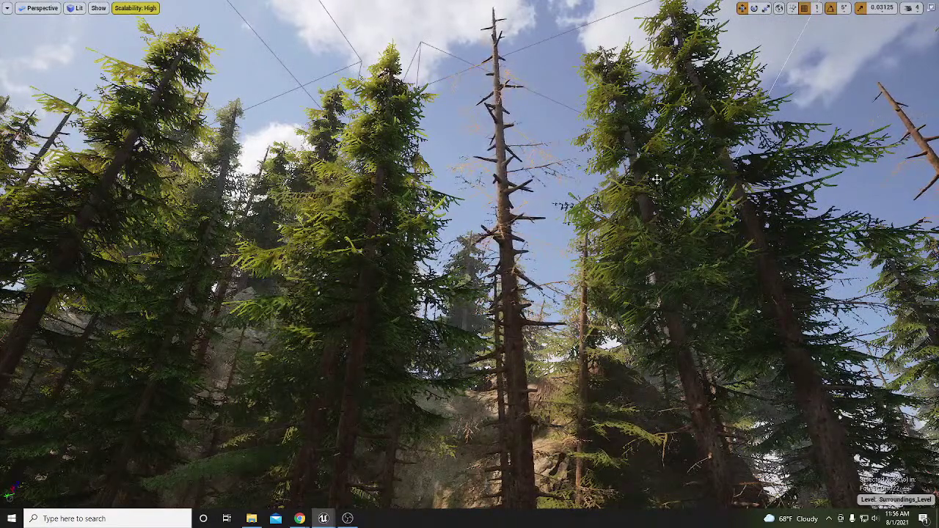
pyautogui.moveTo(679, 210); pyautogui.dragTo(679, 440, button='right')
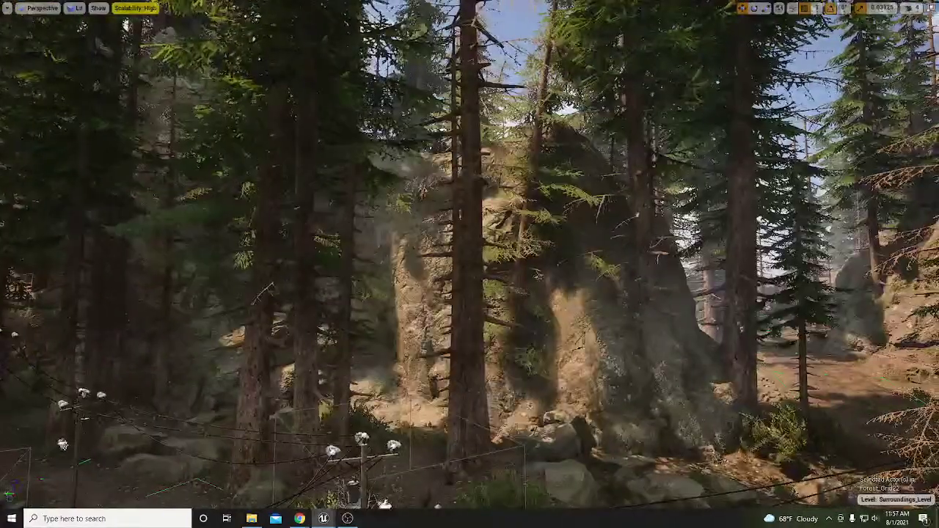
pyautogui.moveTo(684, 294); pyautogui.dragTo(684, 312, button='right')
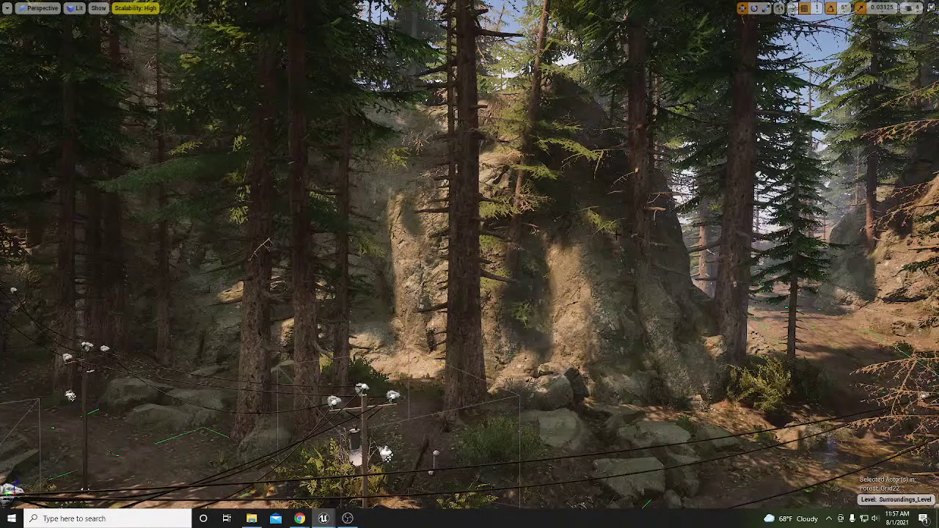
pyautogui.moveTo(649, 259); pyautogui.dragTo(676, 217, button='right')
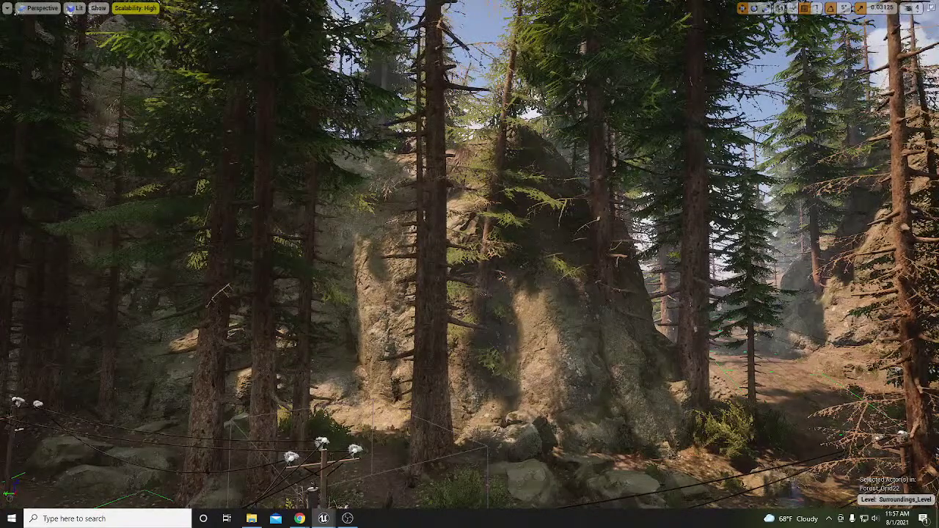
pyautogui.moveTo(675, 217); pyautogui.dragTo(671, 221, button='right')
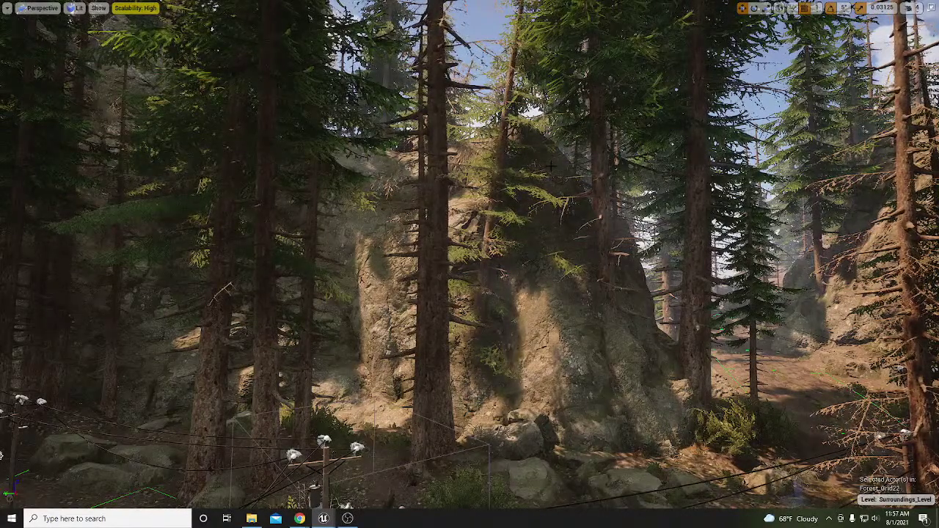
pyautogui.moveTo(604, 200)
pyautogui.mouseDown(button='right')
pyautogui.moveTo(610, 165)
pyautogui.moveTo(604, 200)
pyautogui.mouseUp(button='right')
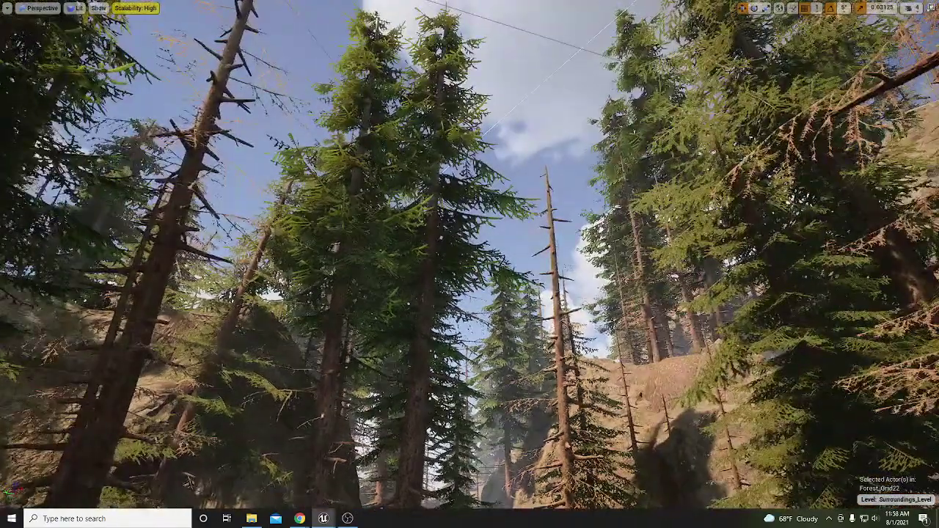
# Run the console command r.VolumetricCloud 1 and look up at the clouds above the fir treetops.
pyautogui.press('`')
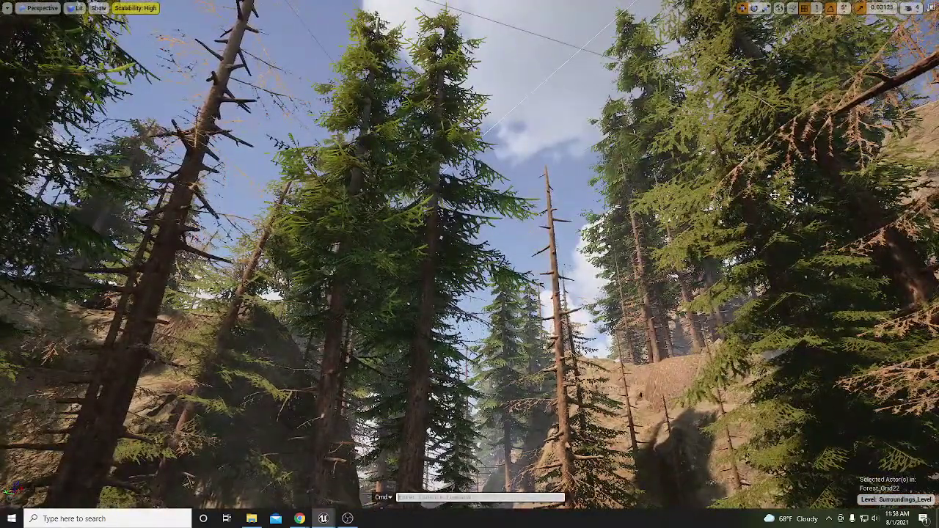
pyautogui.write('a')
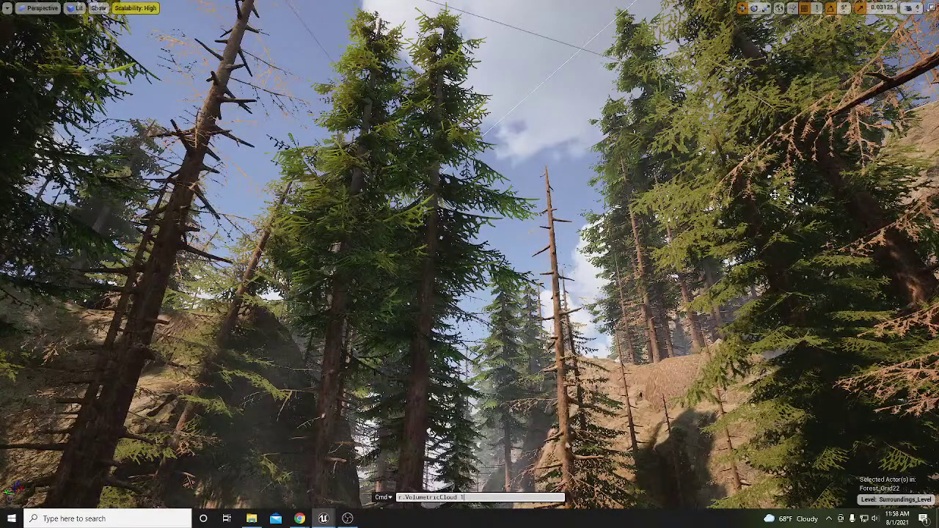
pyautogui.press('Return')
pyautogui.moveTo(469, 264); pyautogui.dragTo(258, 177, button='right')
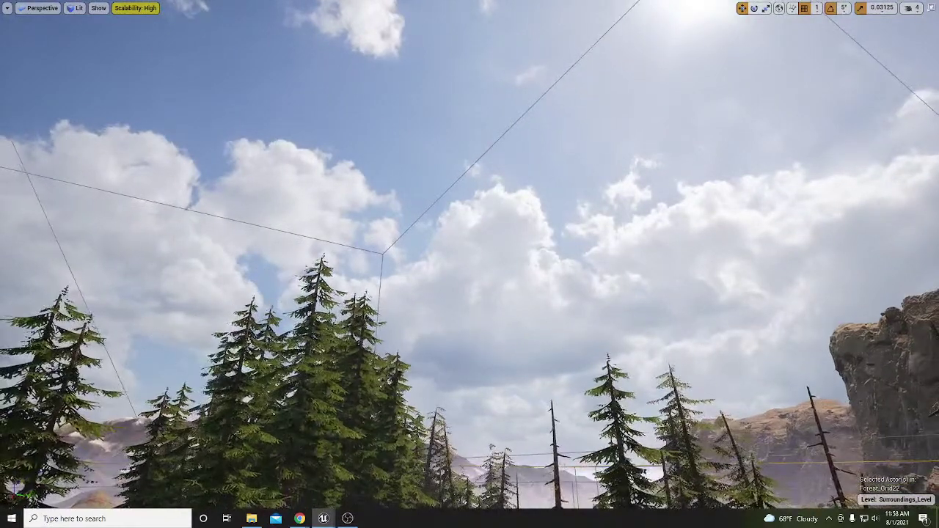
pyautogui.moveTo(496, 295)
pyautogui.mouseDown(button='right')
pyautogui.moveTo(493, 250)
pyautogui.moveTo(479, 289)
pyautogui.moveTo(499, 295)
pyautogui.mouseUp(button='right')
# Recall the last console command and run it as r.VolumetricCloud 0.
pyautogui.press('`')
pyautogui.press('Up')
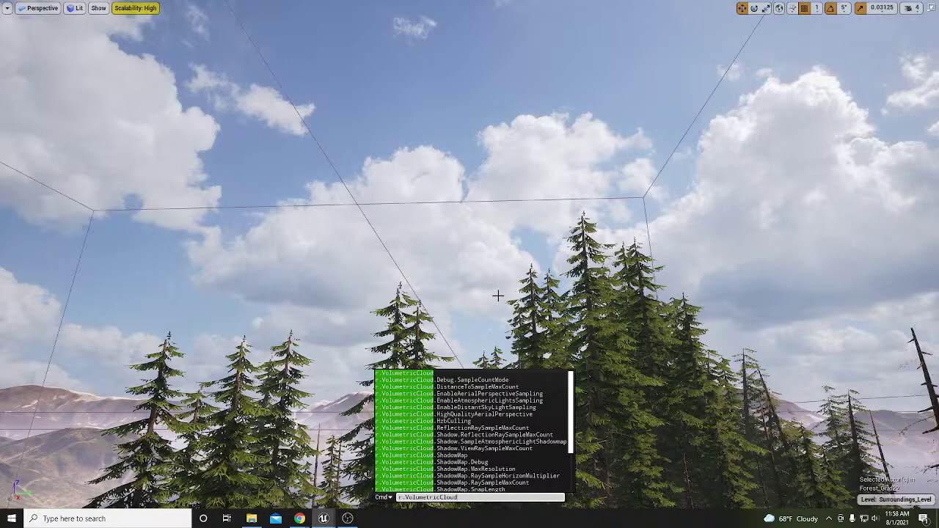
pyautogui.write('0')
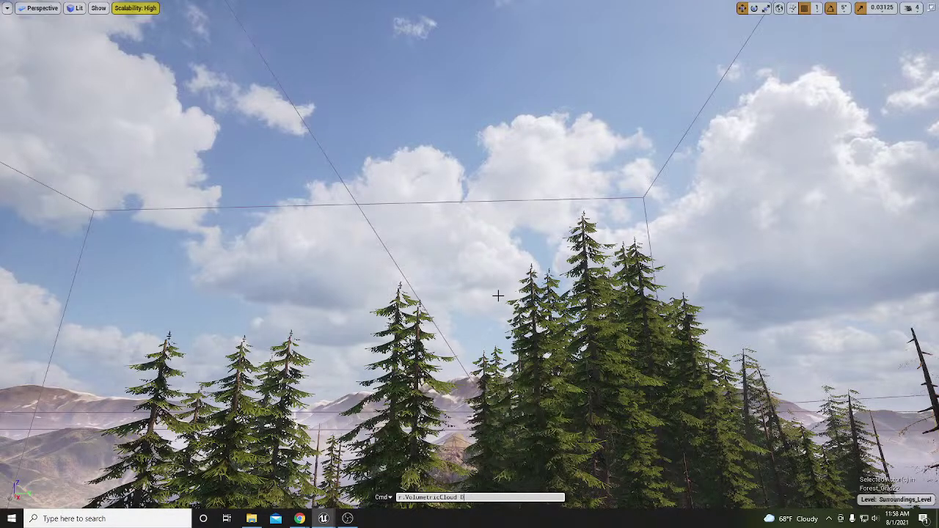
pyautogui.press('Return')
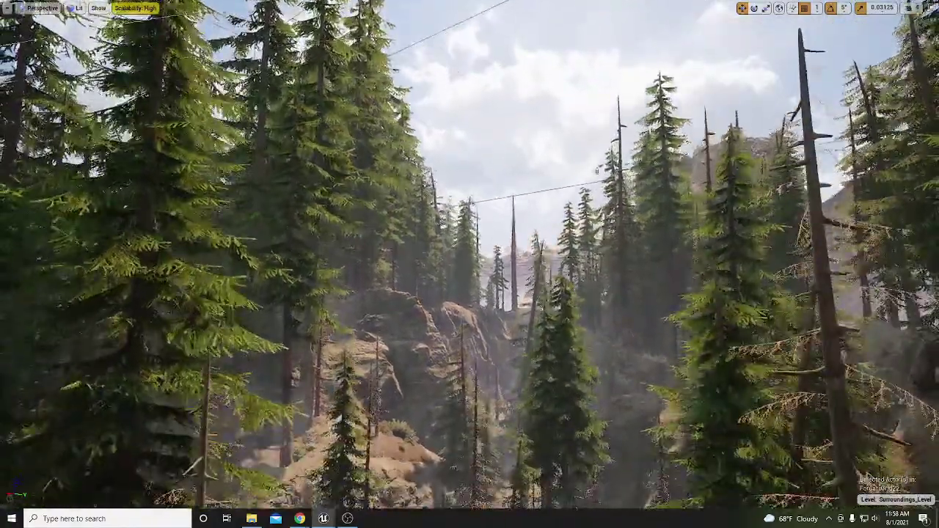
# Select the BP_Sky_newV2 sky actor, leave the full-screen viewport, and set the actor's Lighting to Sunset.
pyautogui.click(552, 101)
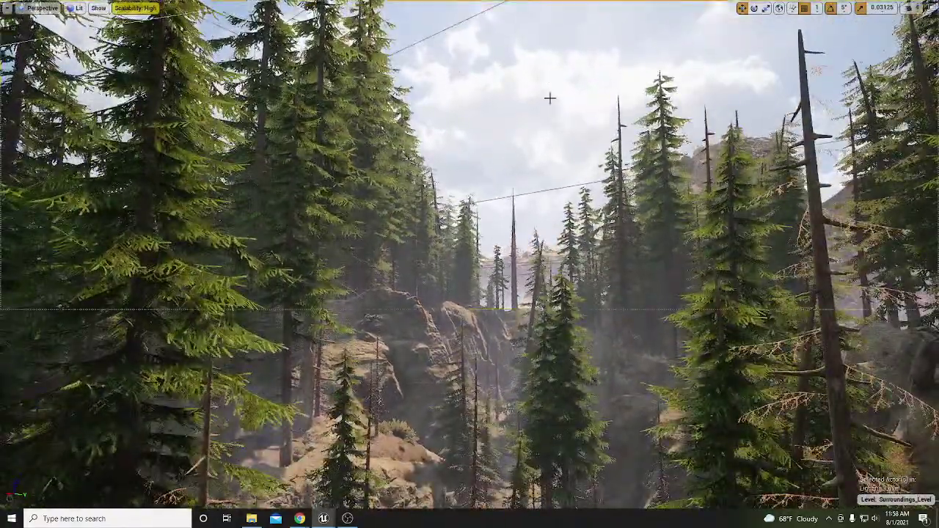
pyautogui.press('F11')
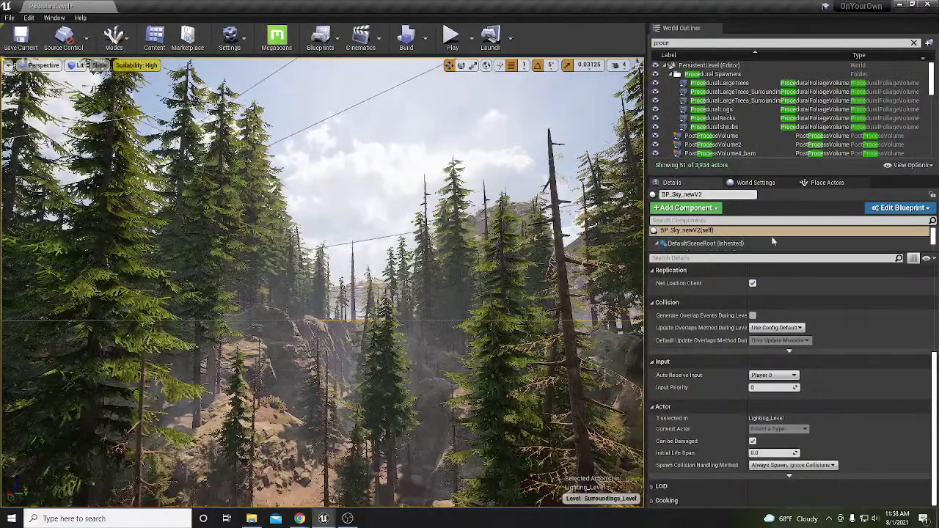
pyautogui.scroll(1, 796, 283)
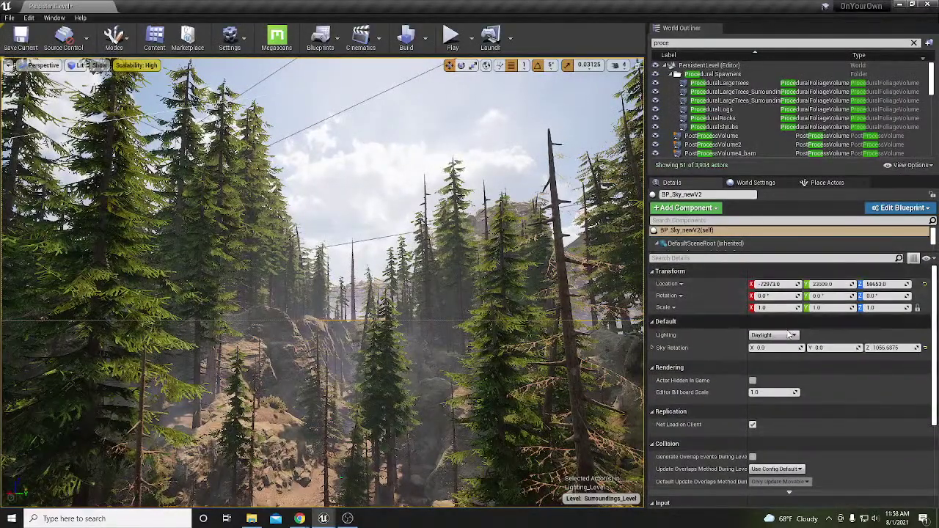
pyautogui.click(781, 335)
pyautogui.click(763, 350)
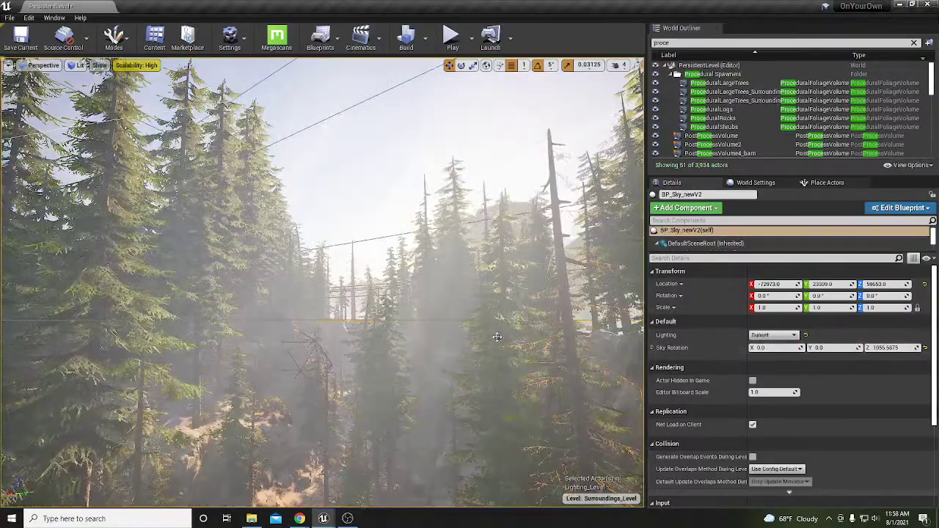
pyautogui.press('q')
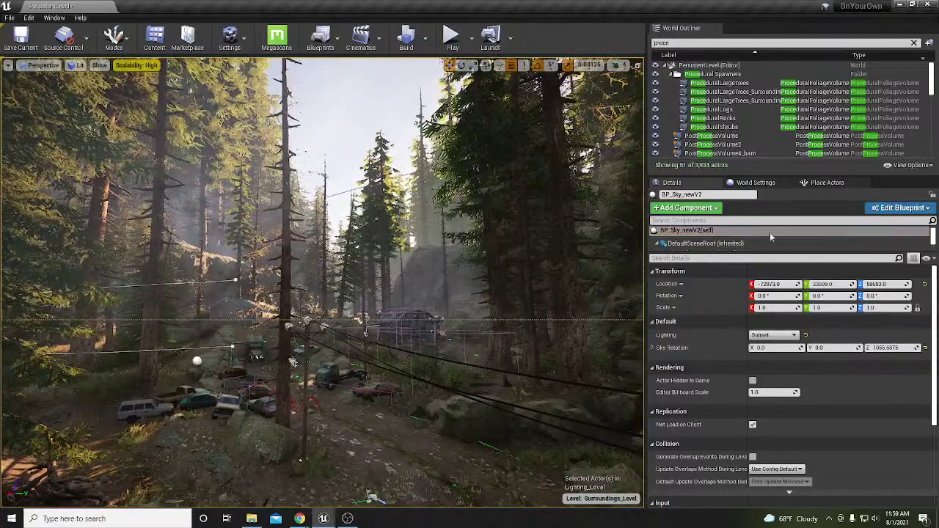
# Try the Overcast and Night options for the sky actor's Lighting and view the forest farmyard under them.
pyautogui.click(774, 334)
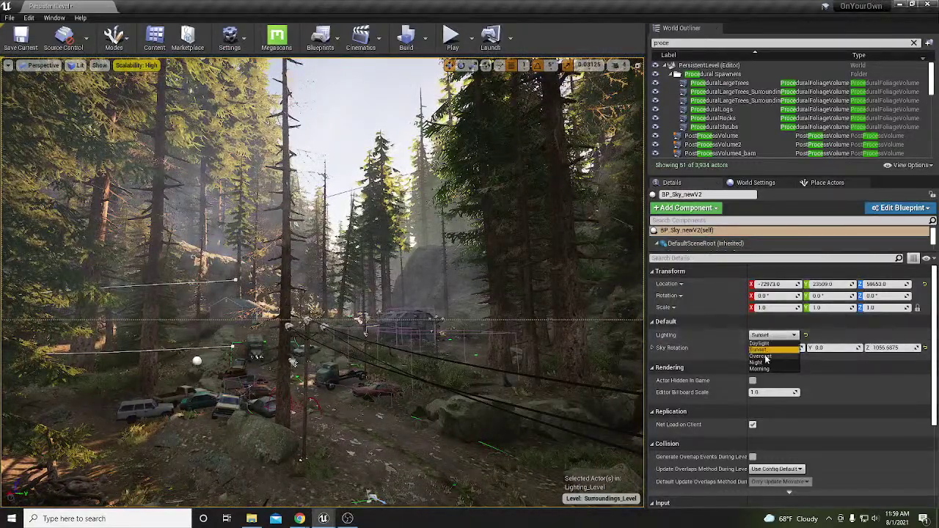
pyautogui.click(767, 359)
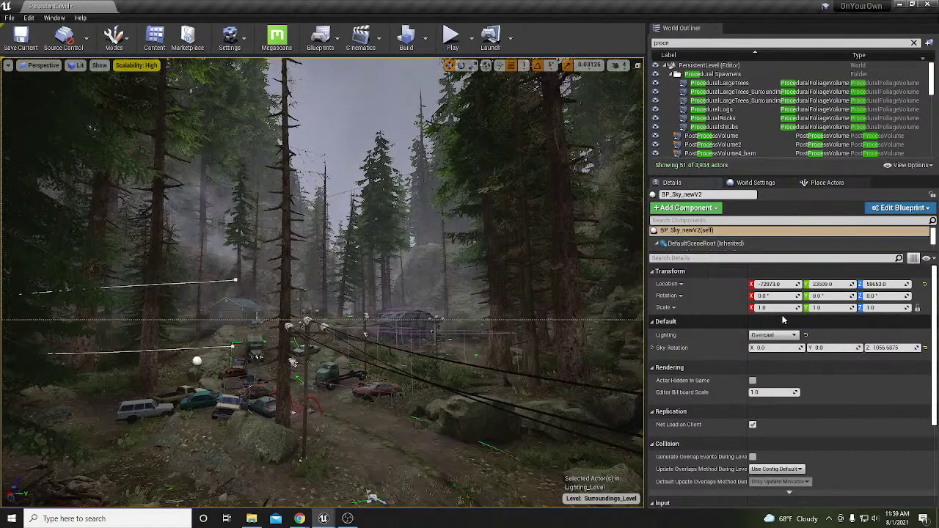
pyautogui.click(773, 335)
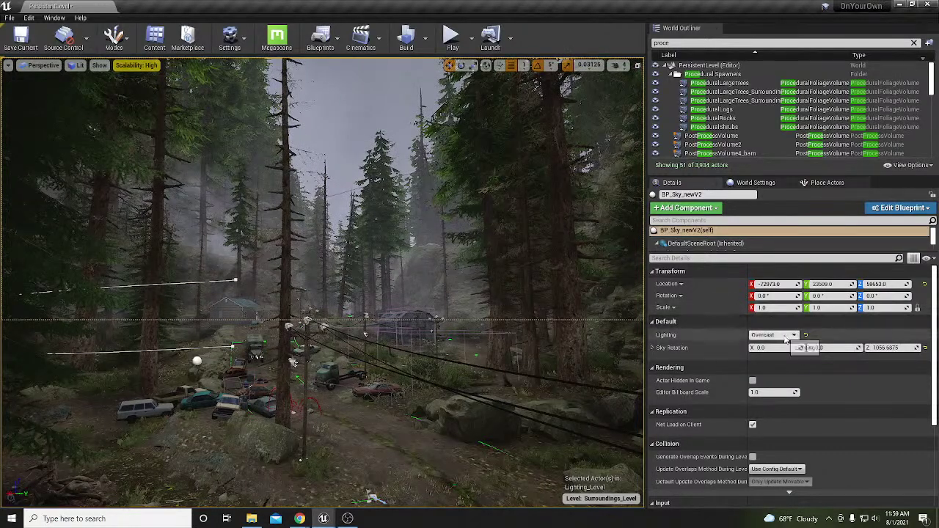
pyautogui.click(756, 362)
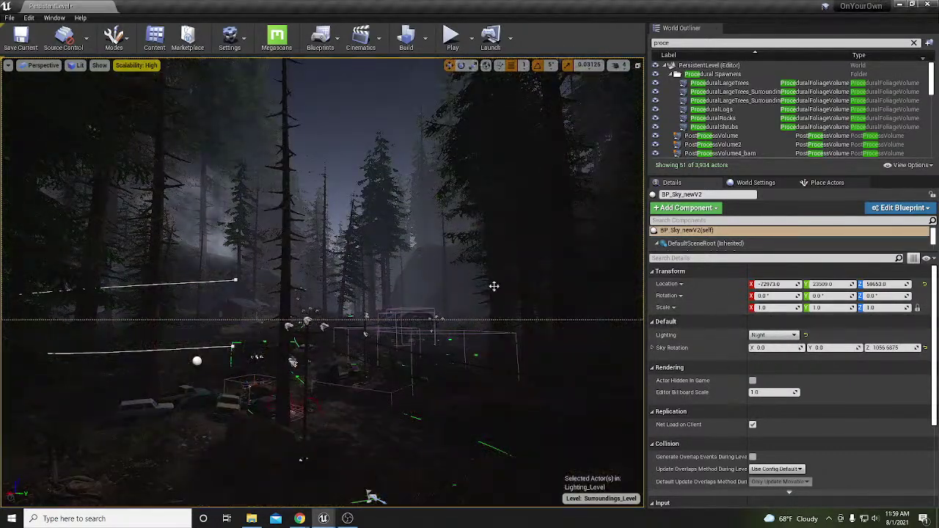
pyautogui.moveTo(399, 286); pyautogui.dragTo(400, 310, button='right')
pyautogui.press('w')
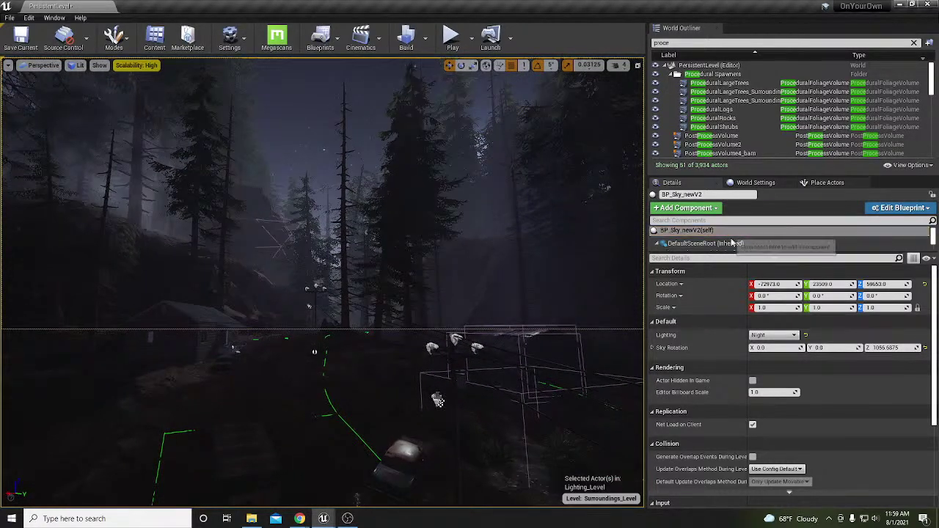
# Set the sky actor's Lighting back to Daylight.
pyautogui.click(773, 334)
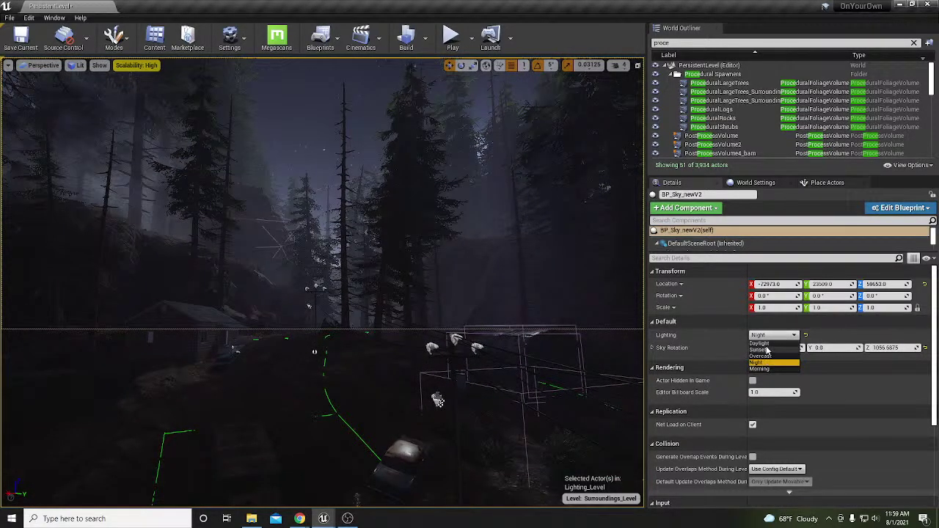
pyautogui.click(759, 343)
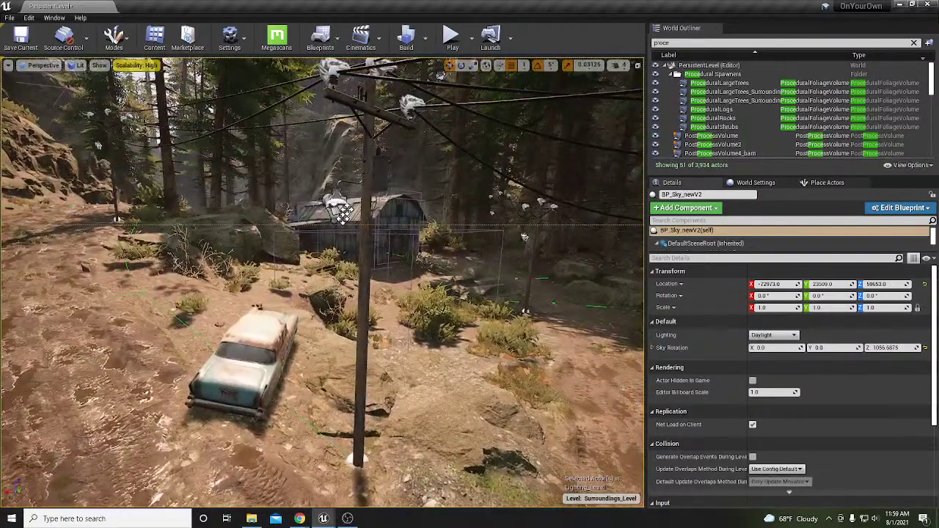
# Select the telegraph pole beside the parked blue and white car and examine its lamp and hanging cables.
pyautogui.click(522, 237)
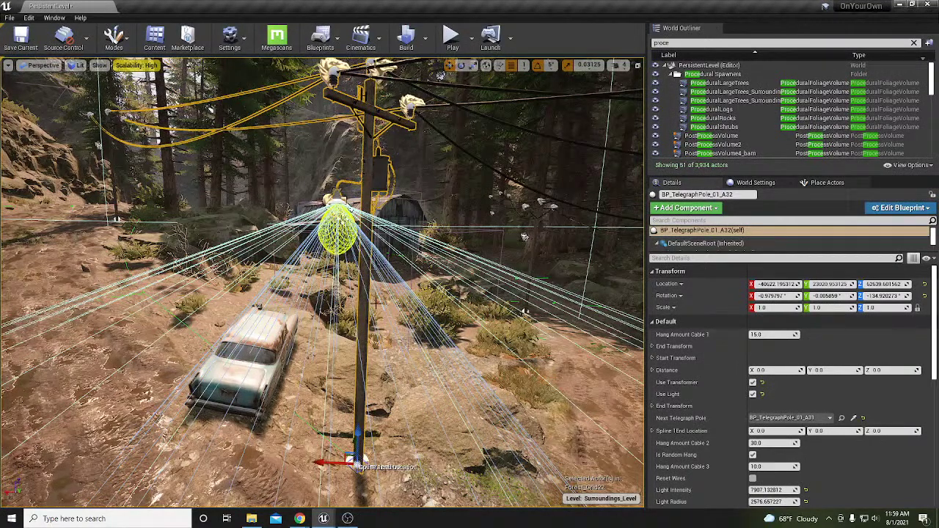
pyautogui.moveTo(395, 296); pyautogui.dragTo(419, 260, button='middle')
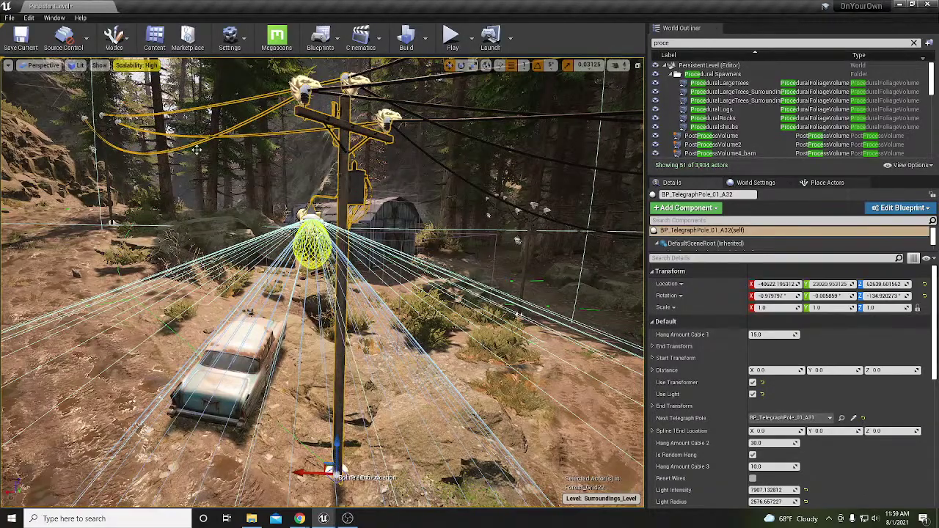
pyautogui.moveTo(197, 150); pyautogui.dragTo(272, 272, button='right')
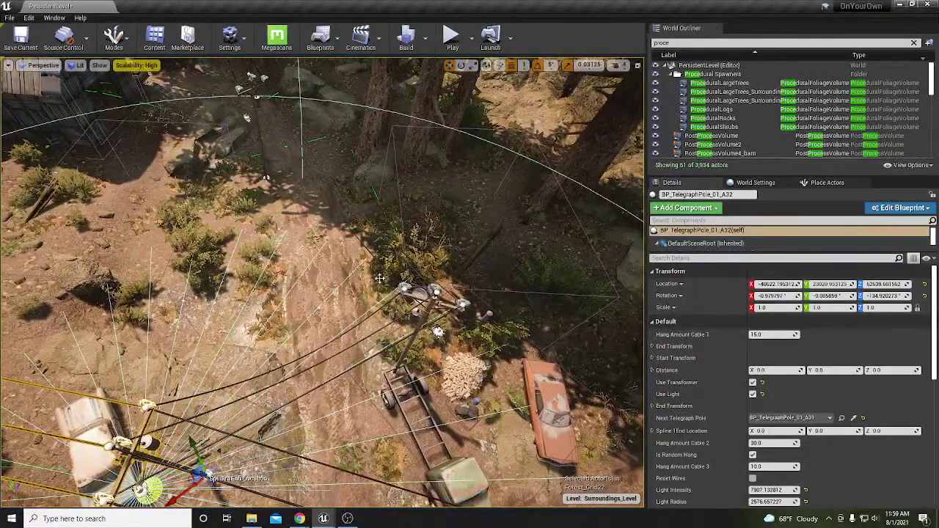
# Select the telegraph pole beside the bare truck chassis and examine its transformer, lamp and insulators up close.
pyautogui.click(424, 311)
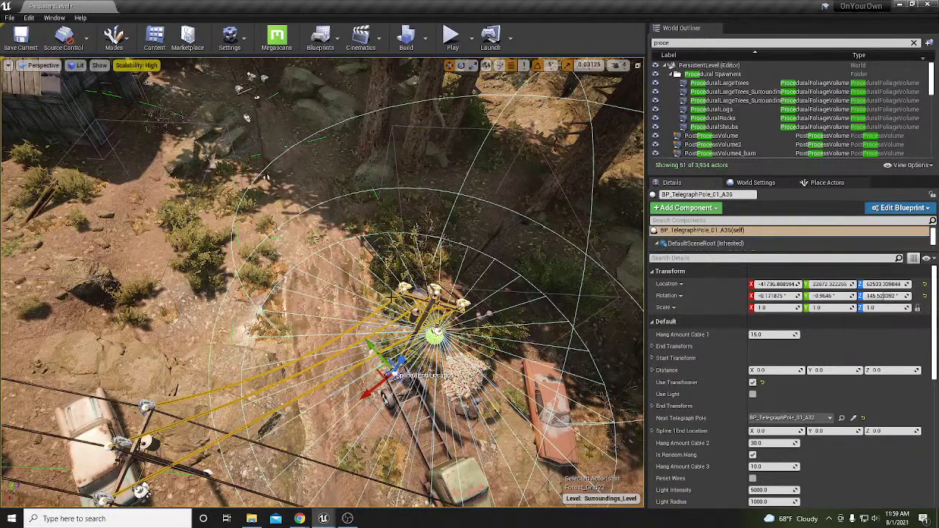
pyautogui.press('f')
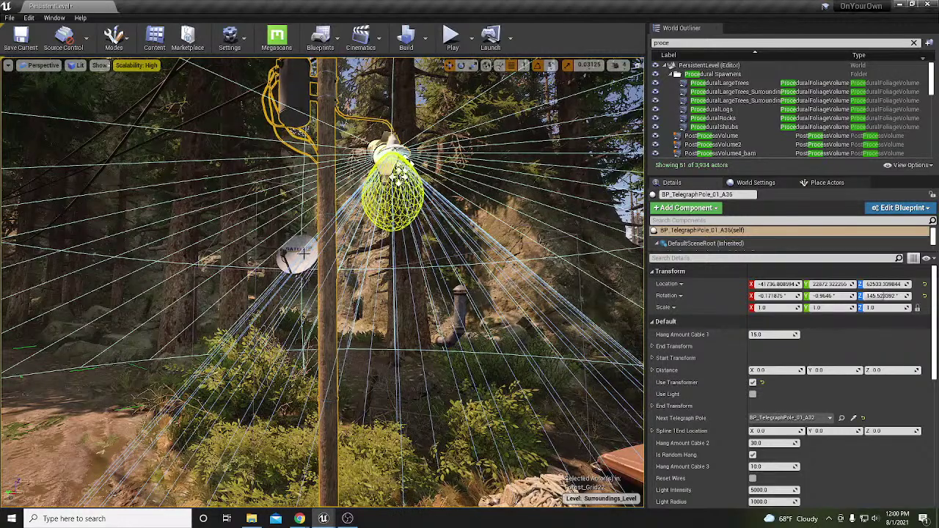
pyautogui.press('f')
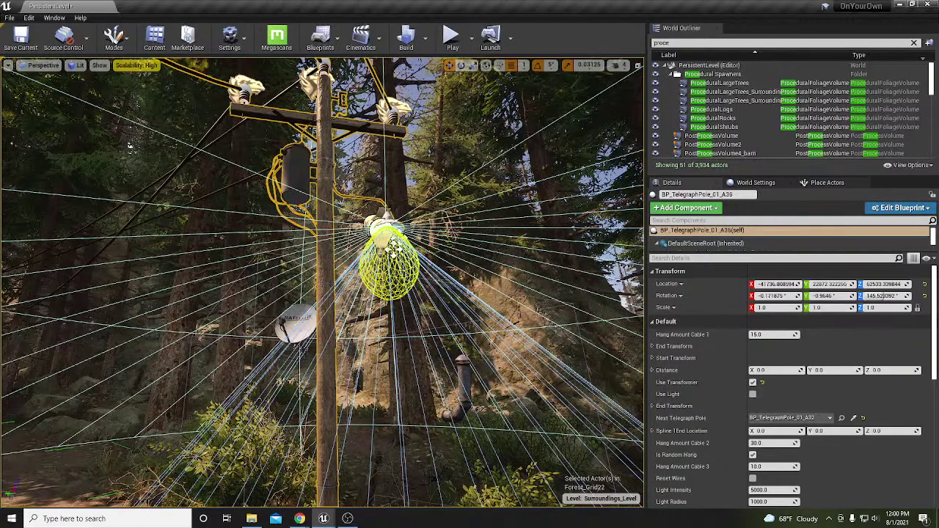
pyautogui.moveTo(181, 203); pyautogui.dragTo(122, 216, button='right')
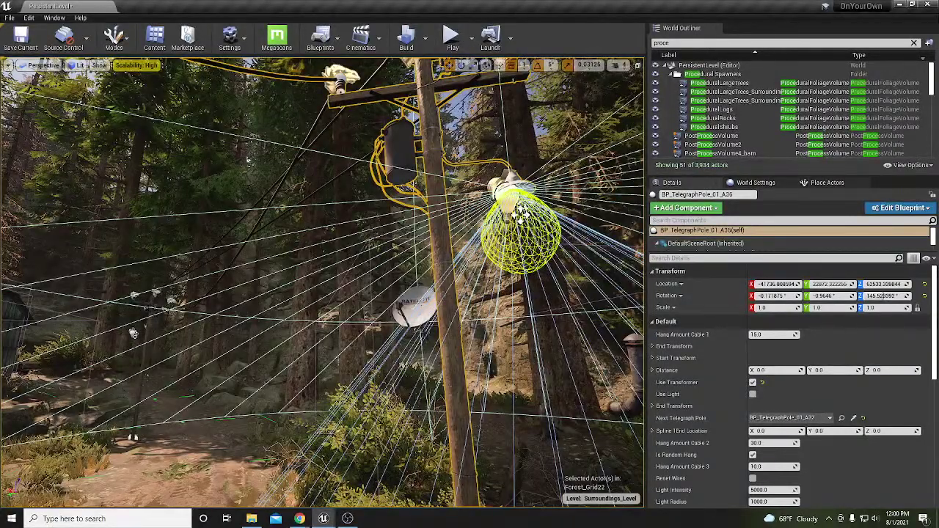
# Select the telegraph pole further back near the barn and examine how its cables run to the neighbouring pole.
pyautogui.click(132, 333)
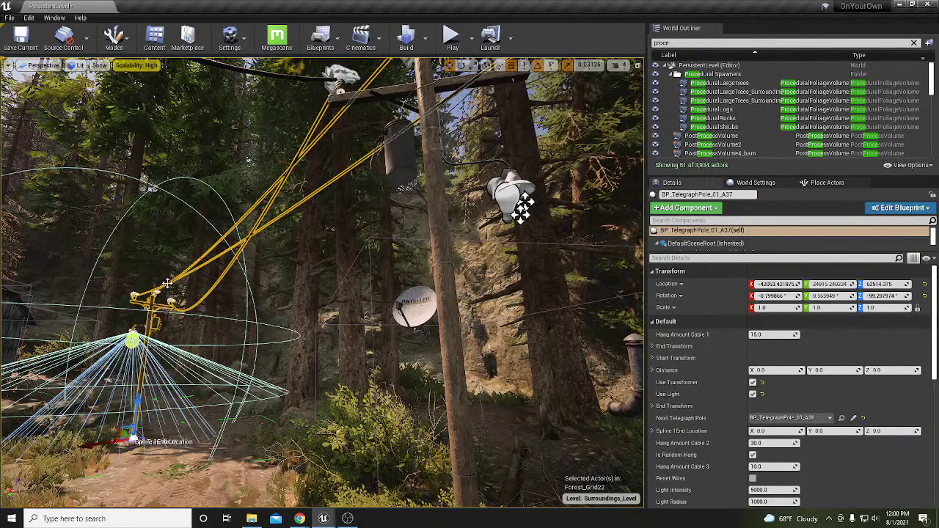
pyautogui.press('e')
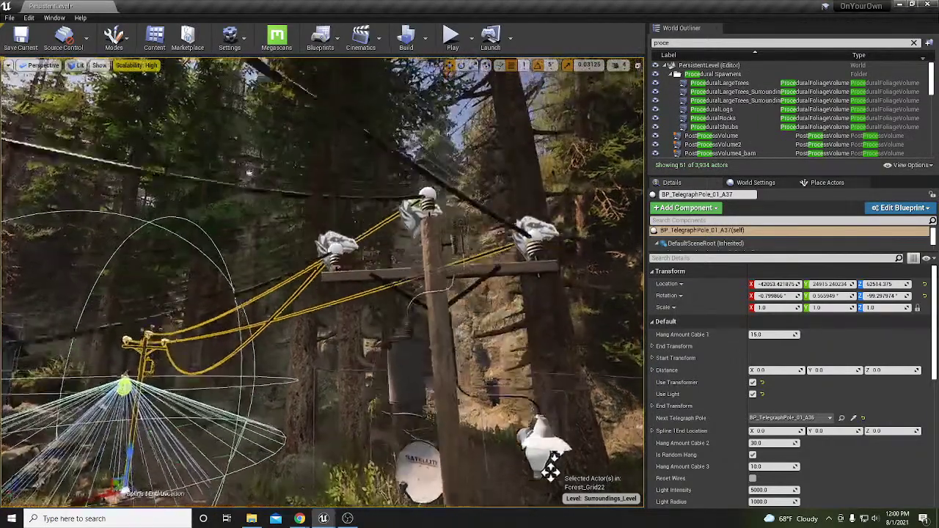
pyautogui.moveTo(323, 282); pyautogui.dragTo(147, 246, button='right')
pyautogui.press('s')
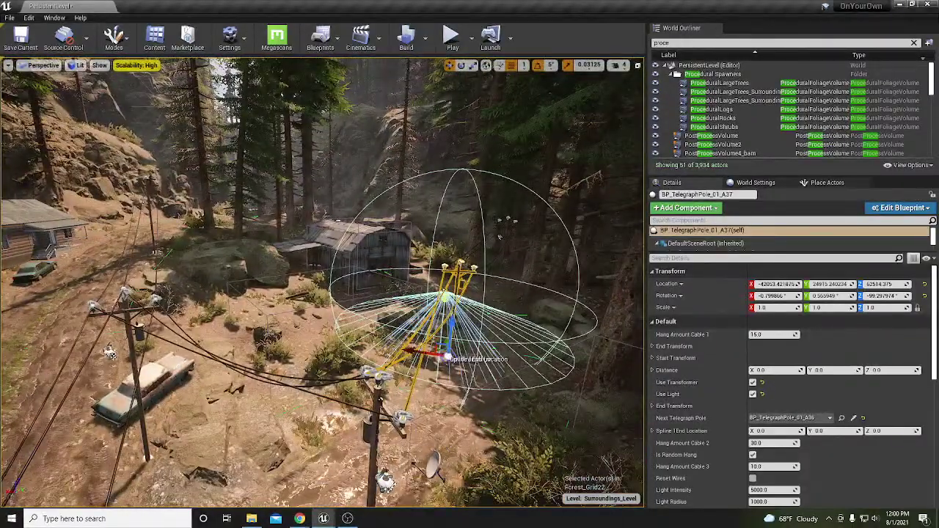
# Move telegraph pole BP_TelegraphPole_01_A32 across the dirt road to the covered truck, at about X -39611, Y 22302.
pyautogui.click(141, 300)
pyautogui.moveTo(141, 300); pyautogui.dragTo(55, 333, button='right')
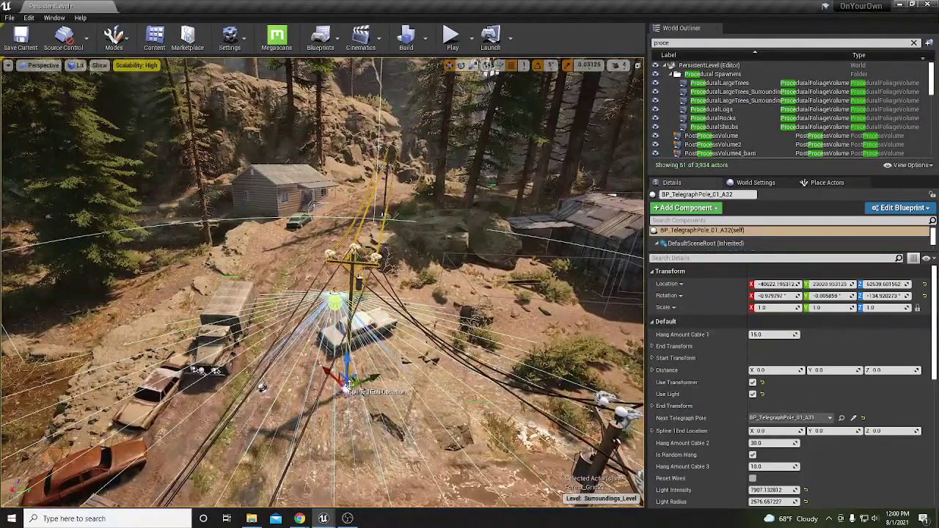
pyautogui.moveTo(348, 378); pyautogui.dragTo(190, 334)
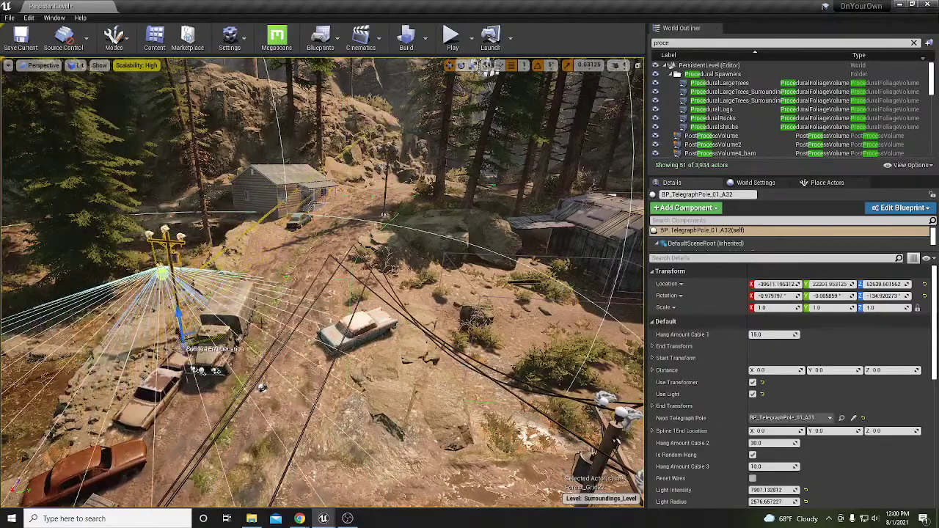
pyautogui.moveTo(408, 274); pyautogui.dragTo(367, 262, button='right')
pyautogui.press('s')
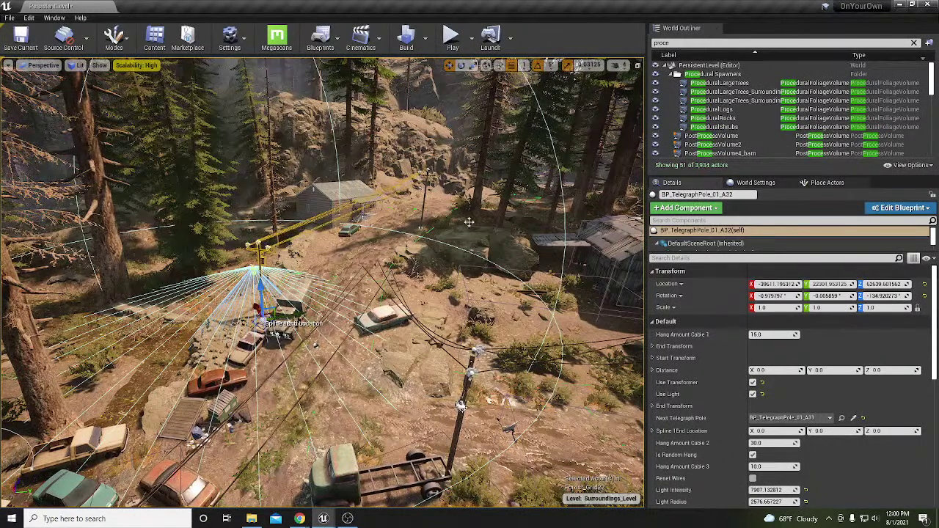
# Select all BP_TelegraphPole_01_A actors, enable Reset Wires to reattach their cables, and clear the selection.
pyautogui.rightClick(261, 253)
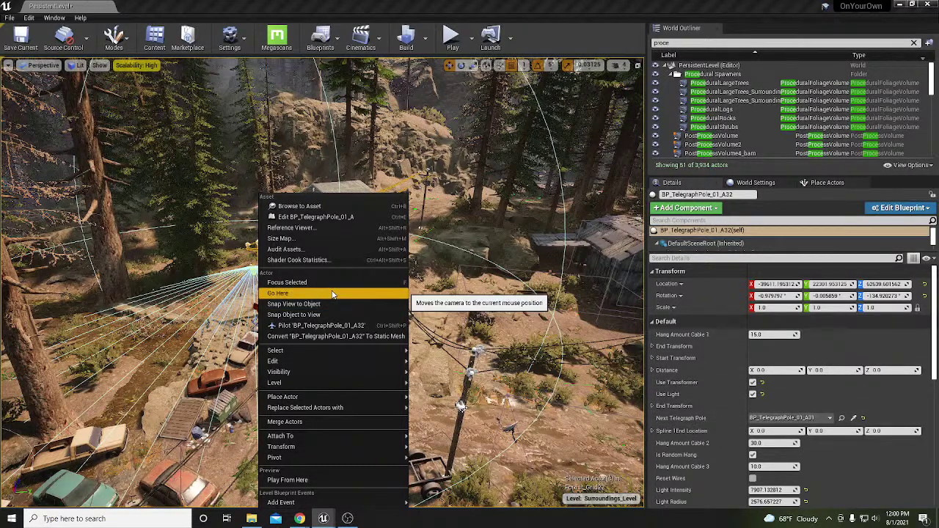
pyautogui.moveTo(347, 346)
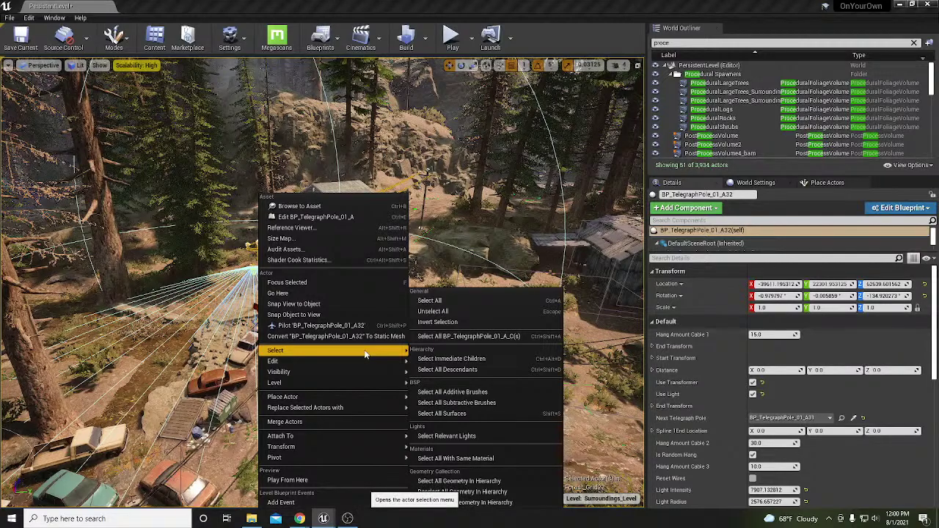
pyautogui.click(469, 337)
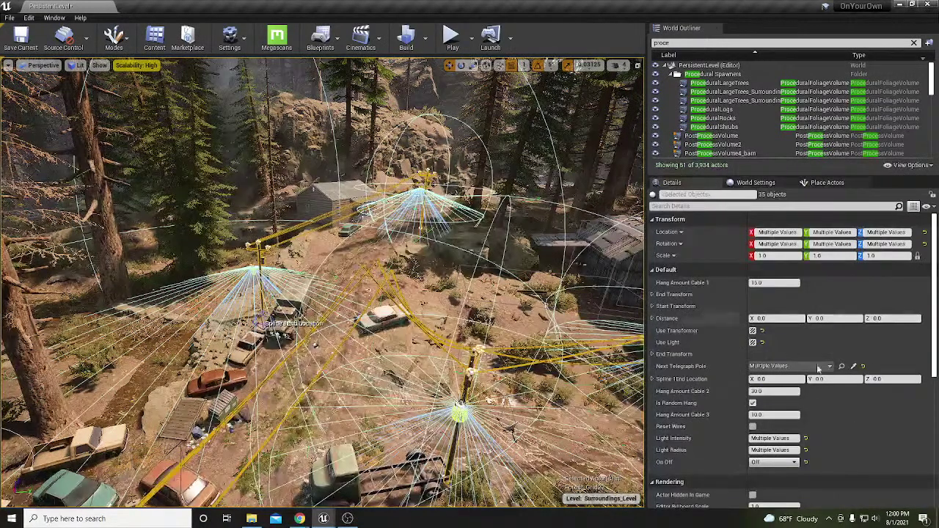
pyautogui.click(752, 427)
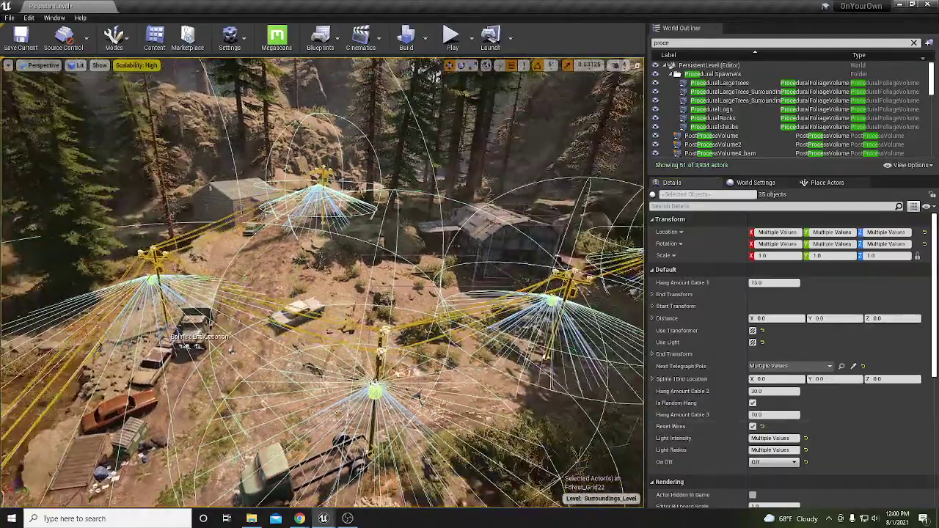
pyautogui.moveTo(323, 282); pyautogui.dragTo(365, 363, button='right')
pyautogui.press('Escape')
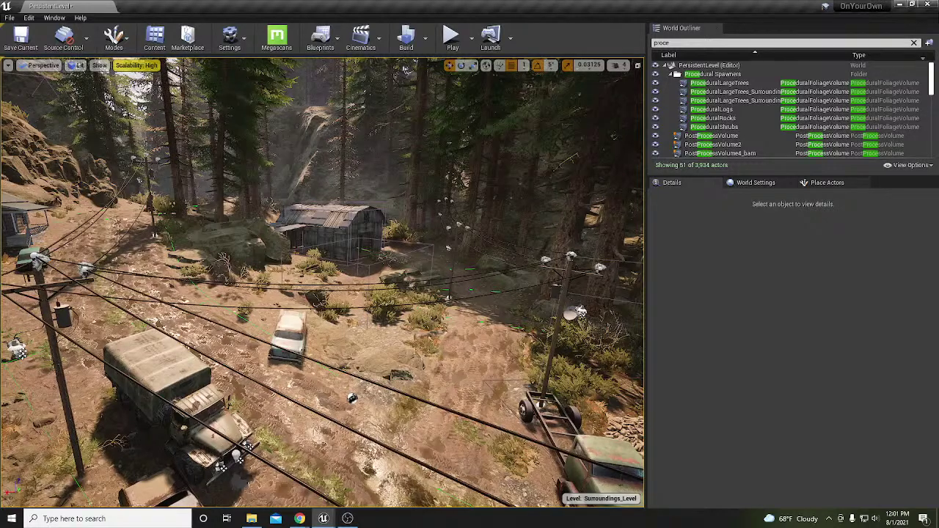
# Select the telegraph pole beside the covered truck, examine its reattached cables, and clear the selection.
pyautogui.click(57, 370)
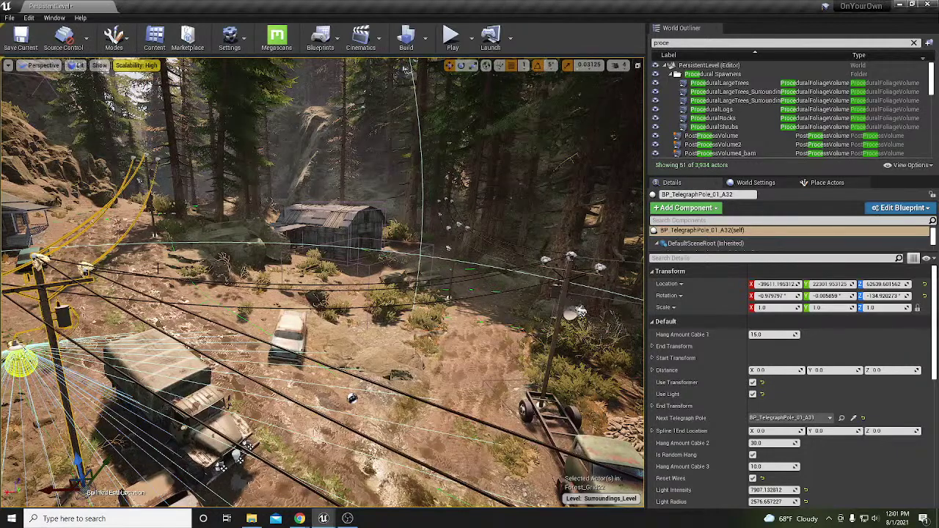
pyautogui.moveTo(322, 281); pyautogui.dragTo(280, 282, button='right')
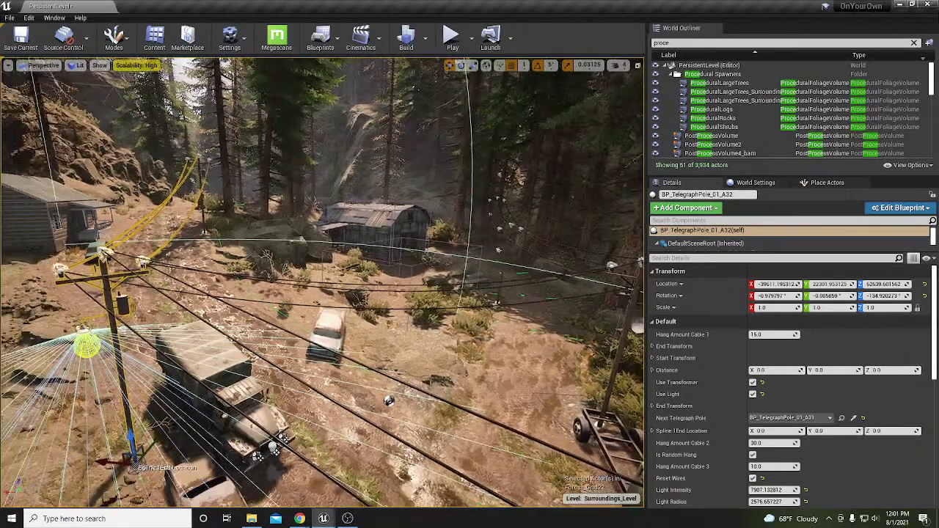
pyautogui.press('Escape')
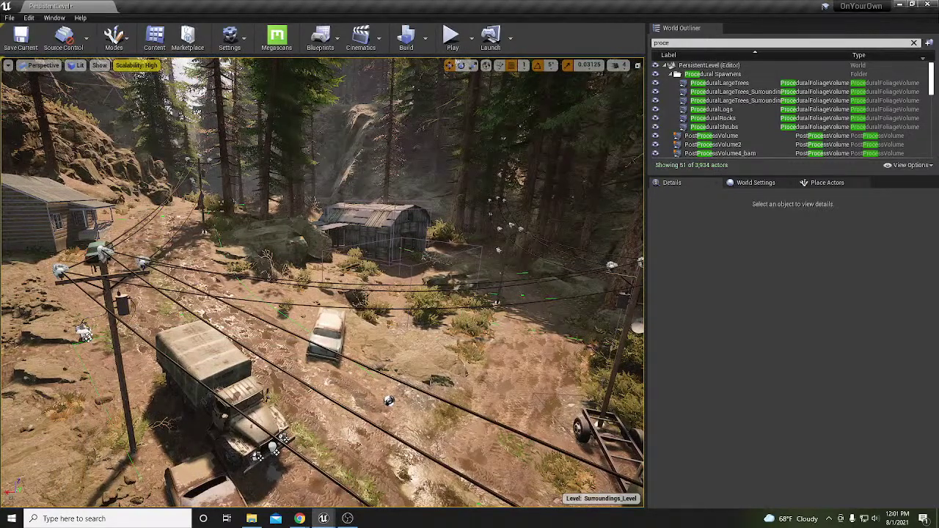
# Switch to Sketchfab in the browser, search for "electic pole" and browse the model results.
pyautogui.hotkey('alt', 'Tab')
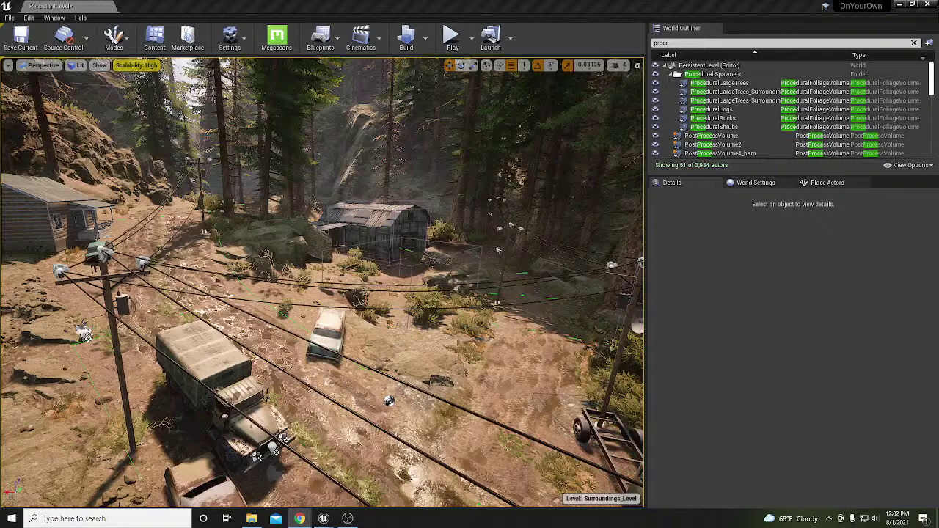
pyautogui.moveTo(0, 239)
pyautogui.mouseDown()
pyautogui.moveTo(440, 28)
pyautogui.moveTo(447, 3)
pyautogui.mouseUp()
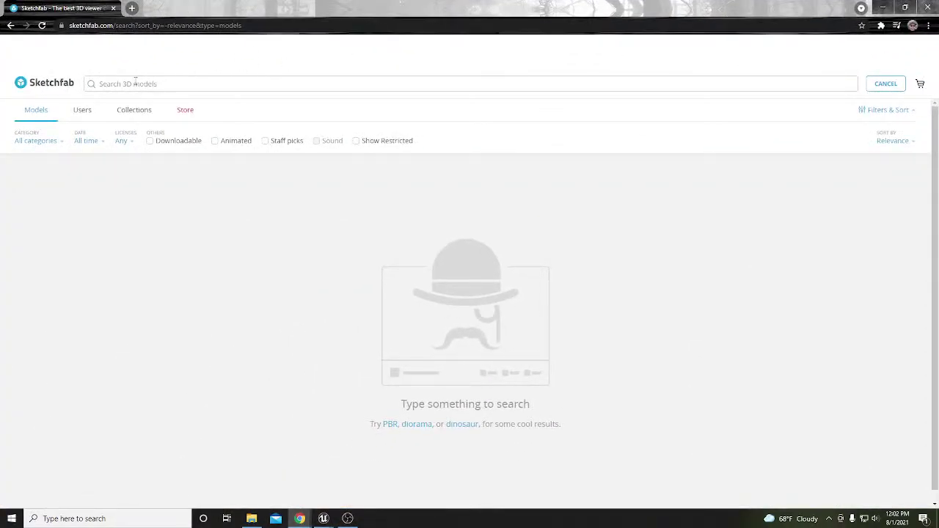
pyautogui.write('elictic')
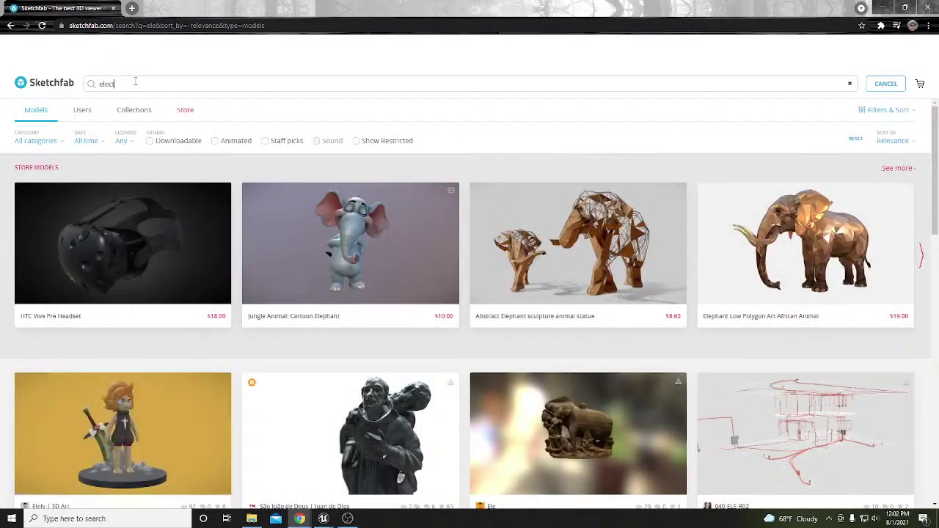
pyautogui.write(' pole')
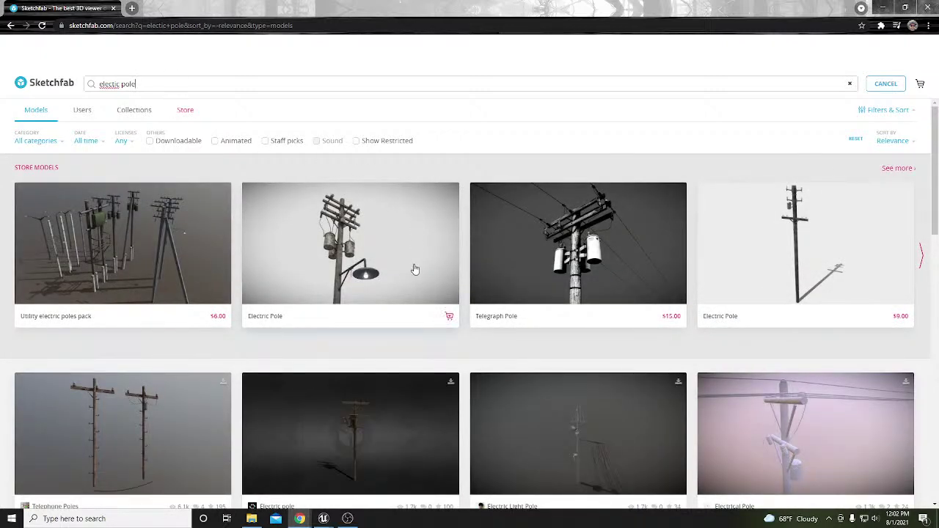
pyautogui.scroll(-2, 429, 257)
pyautogui.scroll(-2, 448, 252)
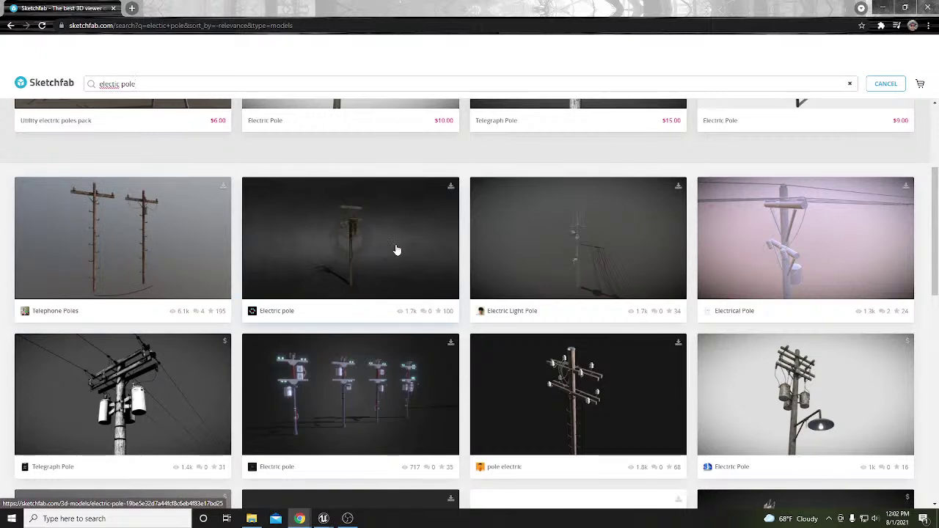
pyautogui.scroll(-4, 314, 250)
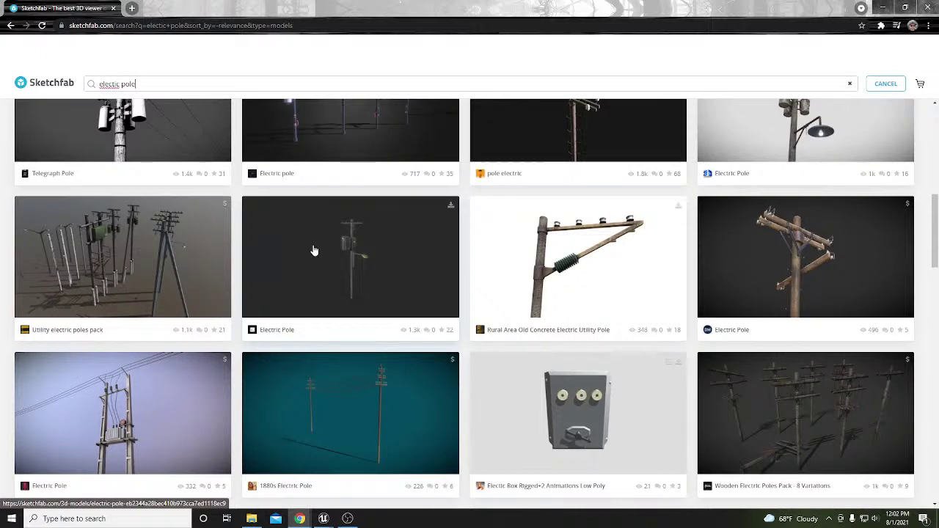
pyautogui.scroll(-1, 314, 250)
pyautogui.scroll(-2, 315, 257)
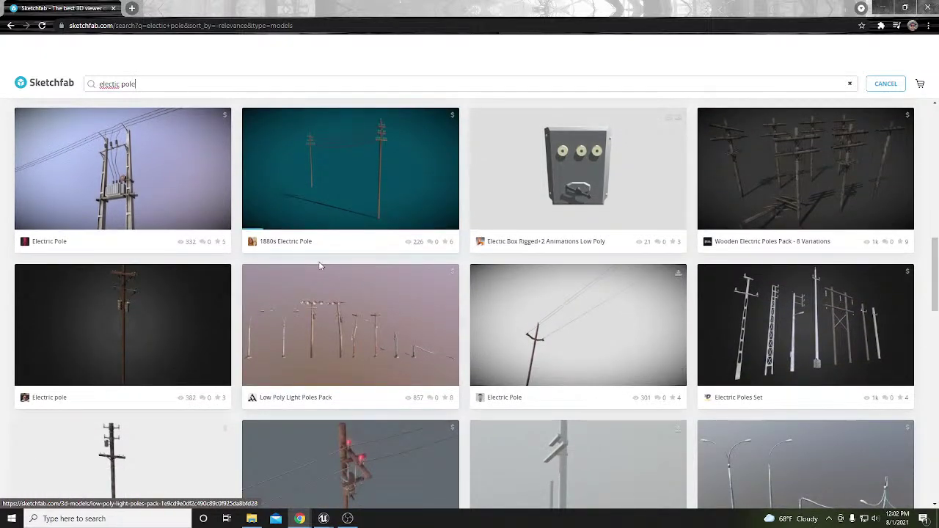
# Inspect the brown Electric pole model and its details up close, and open the Wooden Electric Poles Pack - 8 Variations.
pyautogui.click(124, 315)
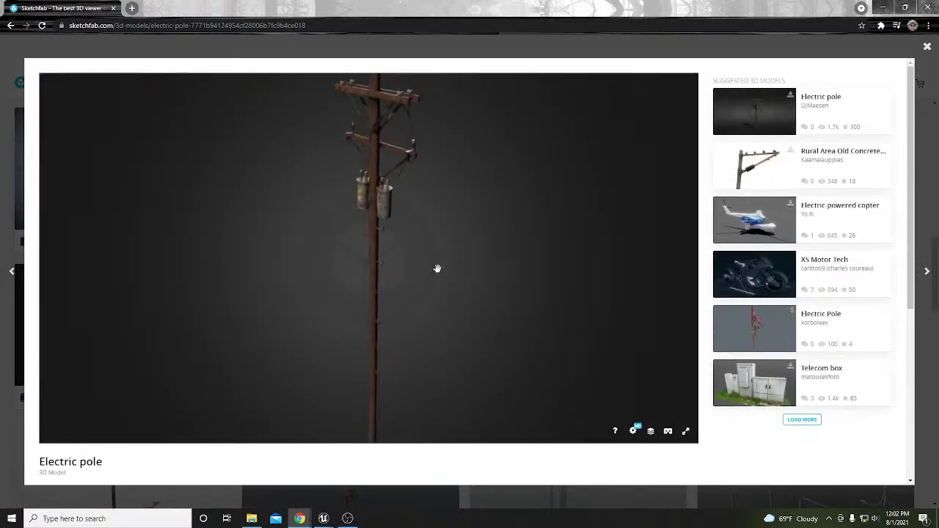
pyautogui.scroll(5, 390, 191)
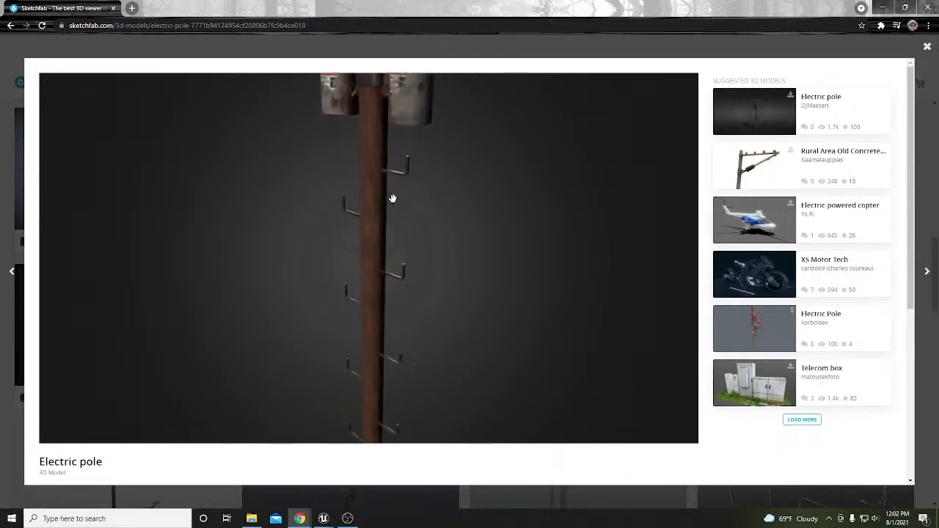
pyautogui.moveTo(388, 217); pyautogui.dragTo(440, 308)
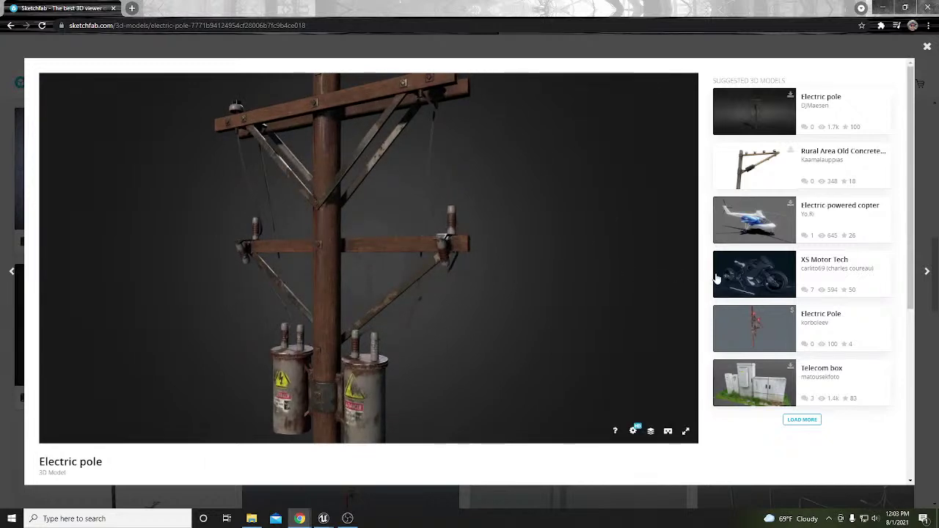
pyautogui.scroll(-3, 709, 294)
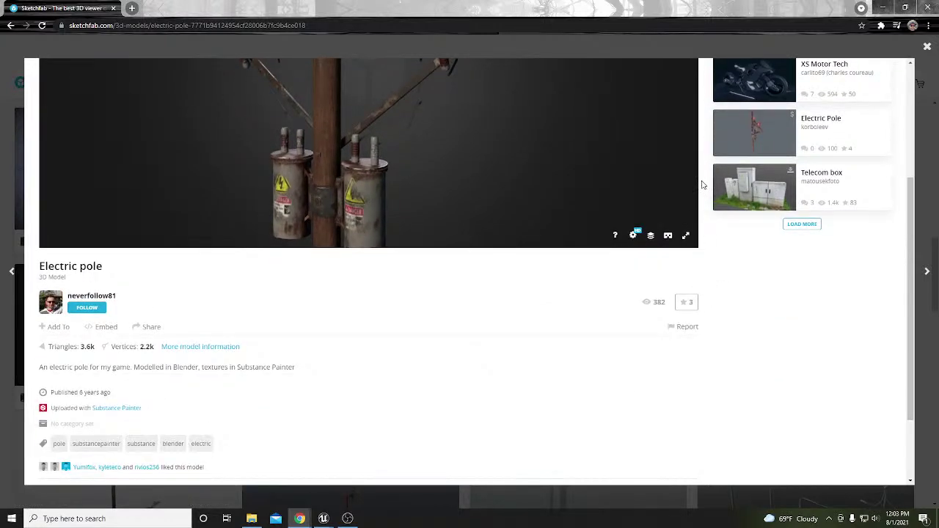
pyautogui.scroll(3, 698, 180)
pyautogui.click(927, 46)
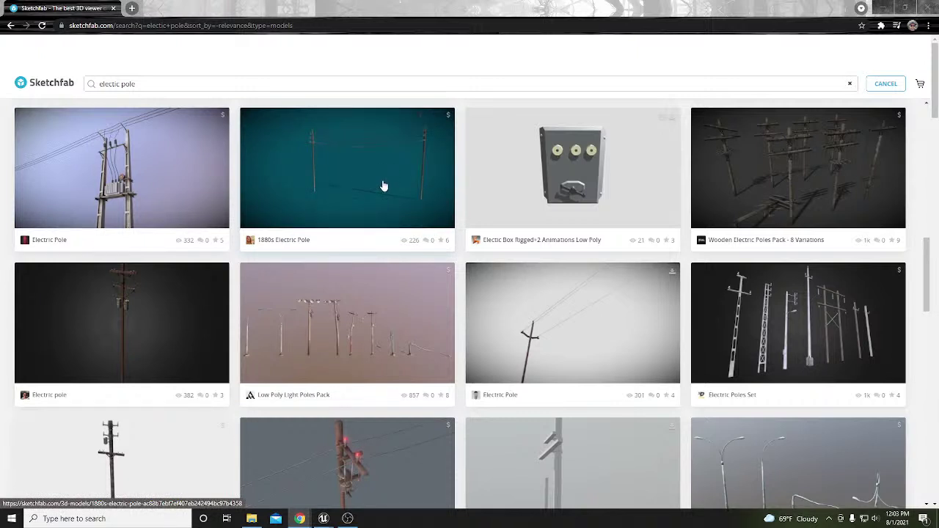
pyautogui.click(801, 154)
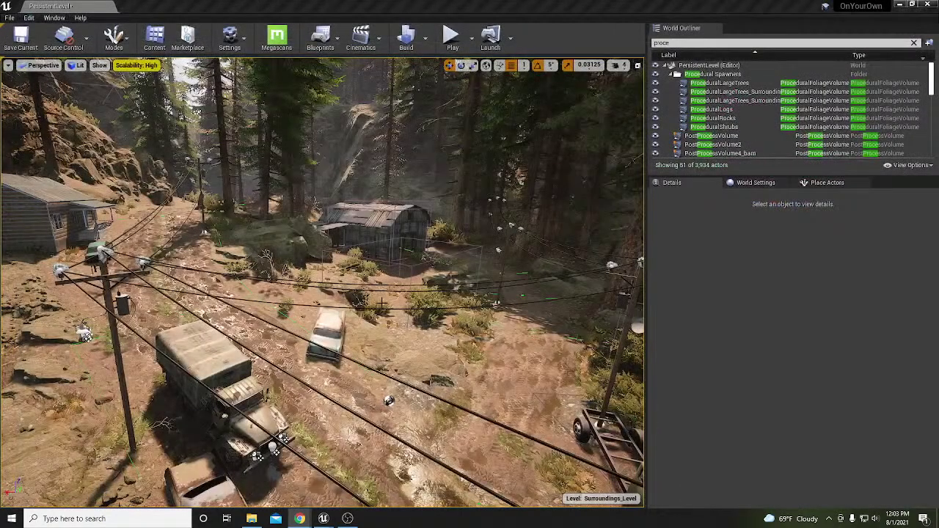
# Switch back to the Unreal Editor and examine the rock walls and bare dirt floor of the canyon beyond the forest trees.
pyautogui.moveTo(381, 303); pyautogui.dragTo(349, 255, button='right')
pyautogui.press('w')
pyautogui.press('w')
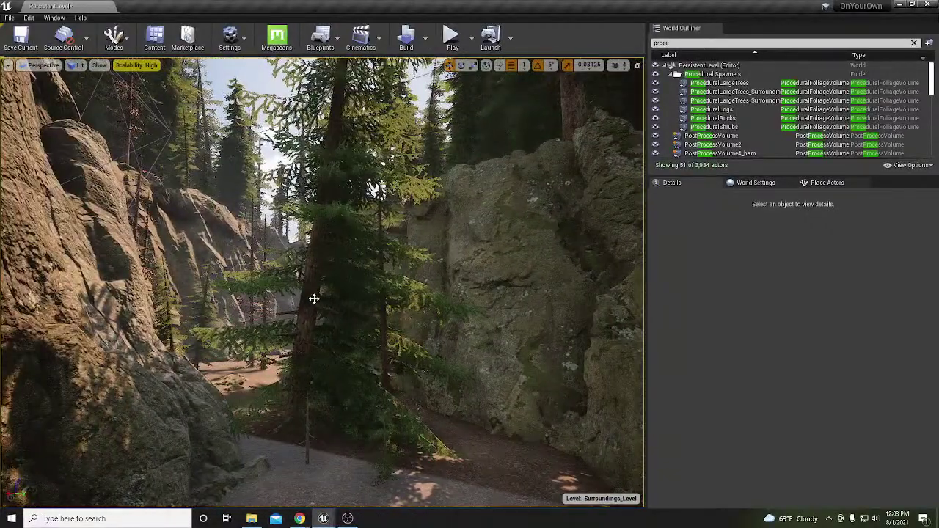
pyautogui.click(313, 299)
pyautogui.press('Delete')
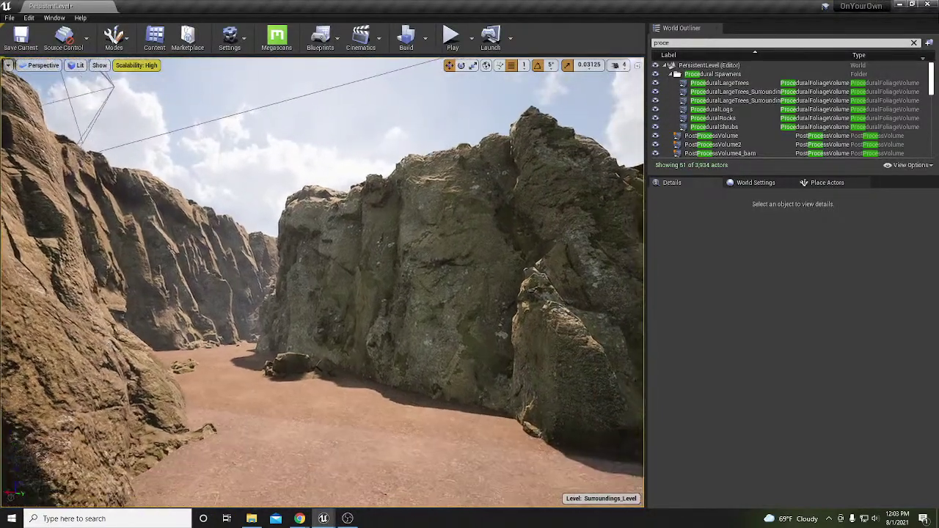
pyautogui.moveTo(349, 363); pyautogui.dragTo(344, 370, button='right')
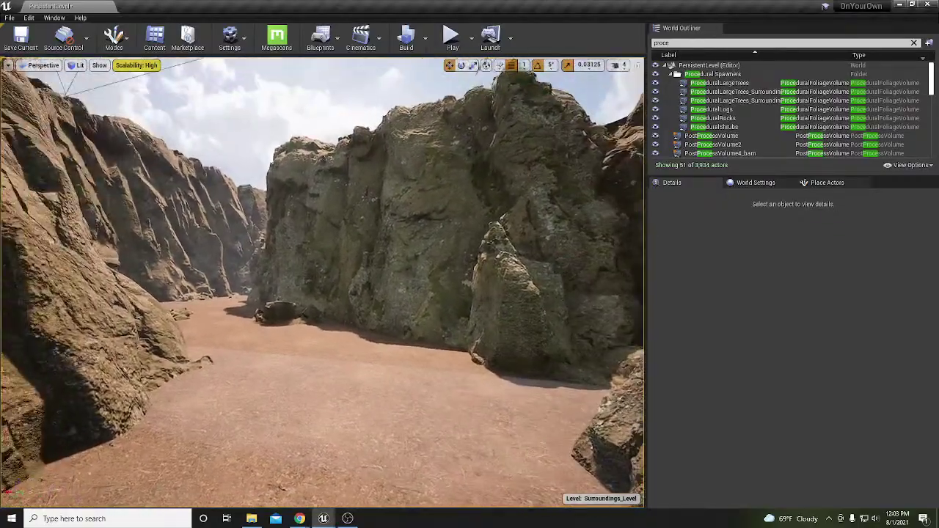
pyautogui.press('w')
pyautogui.moveTo(378, 409); pyautogui.dragTo(609, 399, button='right')
pyautogui.moveTo(369, 433); pyautogui.dragTo(358, 399, button='right')
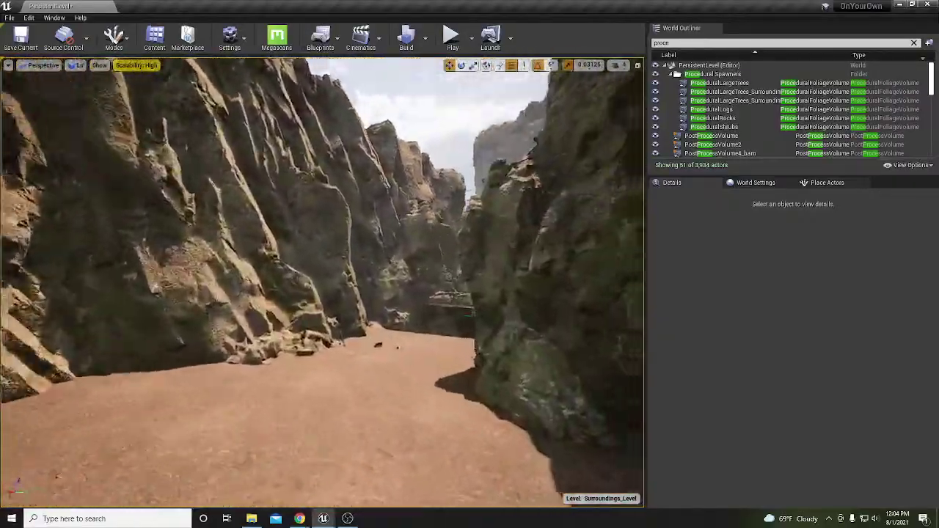
pyautogui.moveTo(358, 399); pyautogui.dragTo(418, 399, button='right')
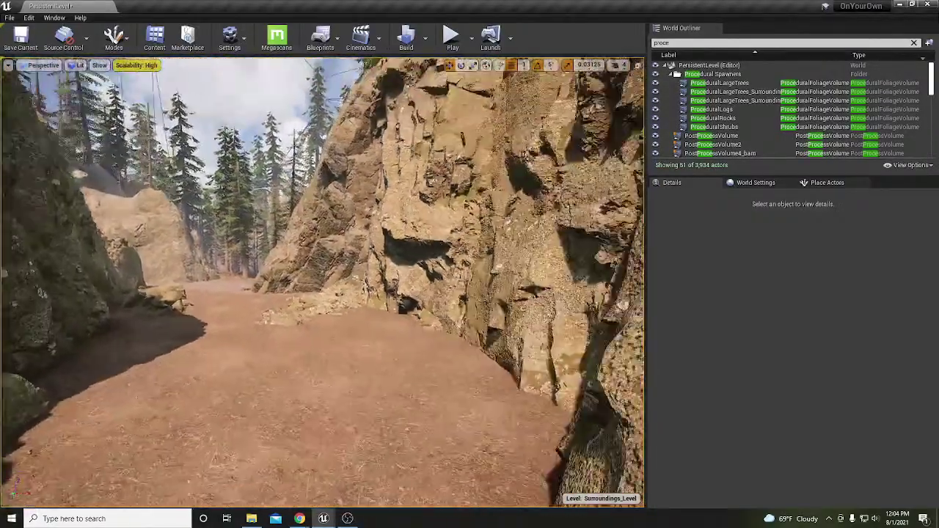
# Examine the edge where the dirt floor ends between the canyon cliffs and the rocks below it.
pyautogui.moveTo(323, 282); pyautogui.dragTo(360, 281, button='right')
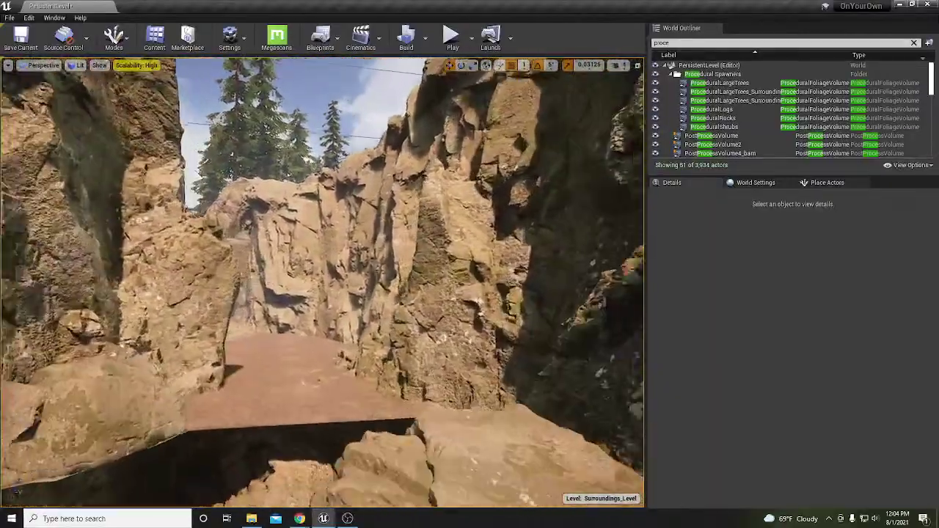
pyautogui.press('a')
pyautogui.moveTo(323, 282); pyautogui.dragTo(308, 282, button='right')
pyautogui.moveTo(366, 396); pyautogui.dragTo(368, 396, button='right')
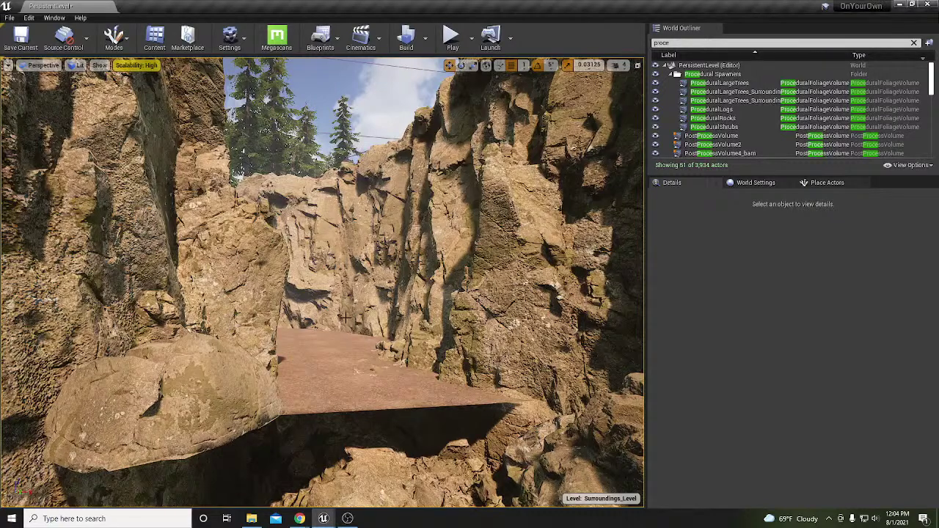
pyautogui.moveTo(346, 317); pyautogui.dragTo(351, 329, button='right')
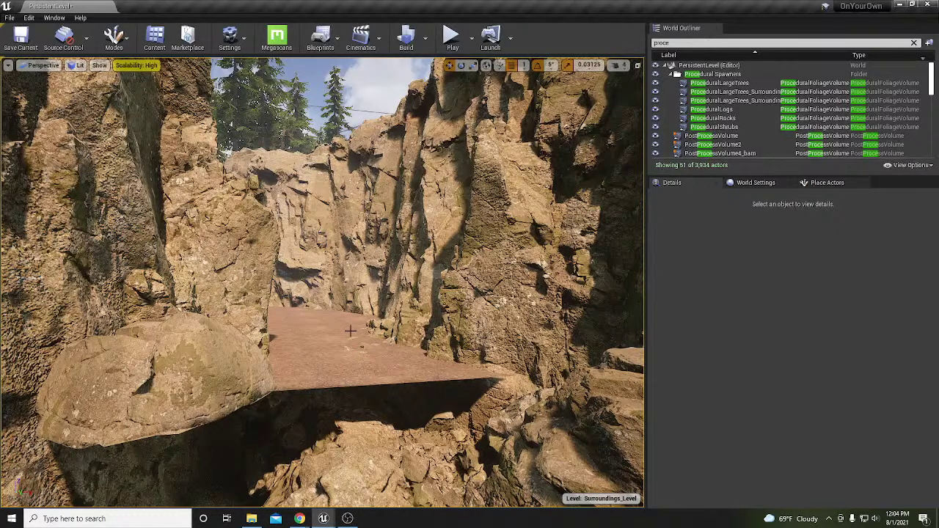
pyautogui.moveTo(350, 330); pyautogui.dragTo(242, 331, button='right')
pyautogui.press('w')
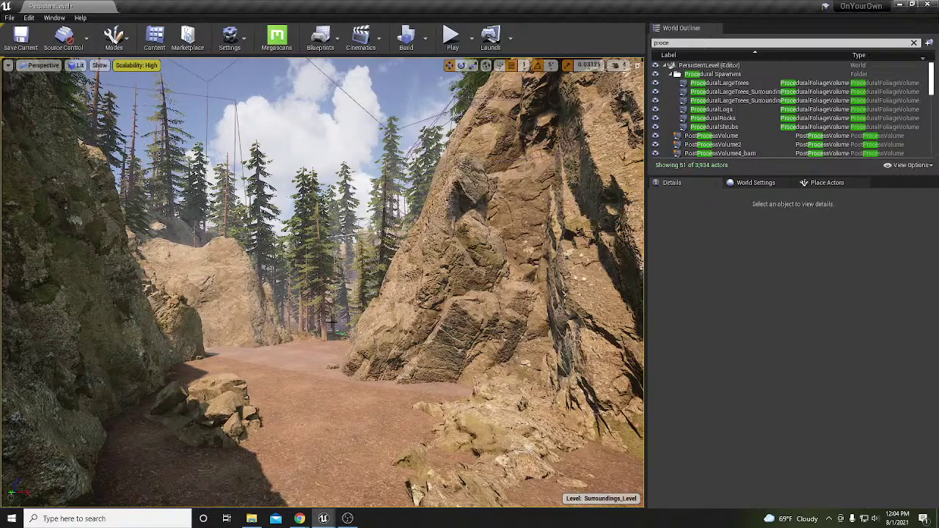
# Select BP_StreamLevel10 by the telegraph pole on the dirt road and examine its Level to Load and Level to Unload settings.
pyautogui.press('s')
pyautogui.moveTo(412, 379)
pyautogui.mouseDown(button='right')
pyautogui.moveTo(399, 392)
pyautogui.moveTo(374, 389)
pyautogui.moveTo(384, 389)
pyautogui.mouseUp(button='right')
pyautogui.press('w')
pyautogui.press('w')
pyautogui.click(319, 236)
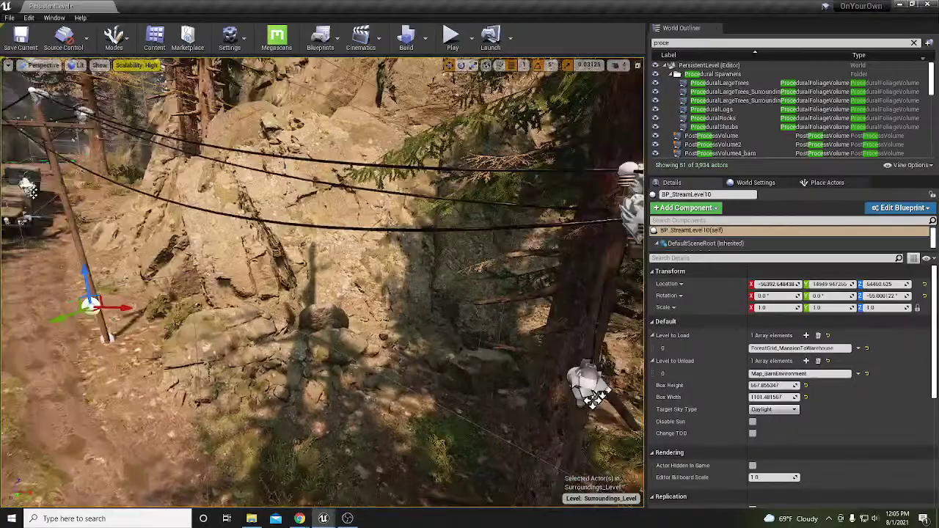
pyautogui.press('s')
pyautogui.moveTo(319, 237); pyautogui.dragTo(320, 236, button='right')
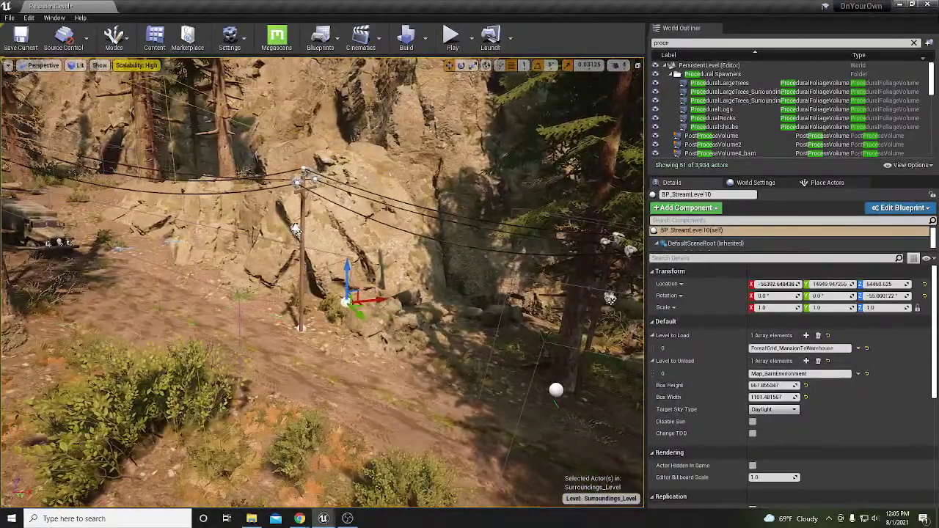
pyautogui.moveTo(393, 363); pyautogui.dragTo(426, 363, button='right')
pyautogui.press('s')
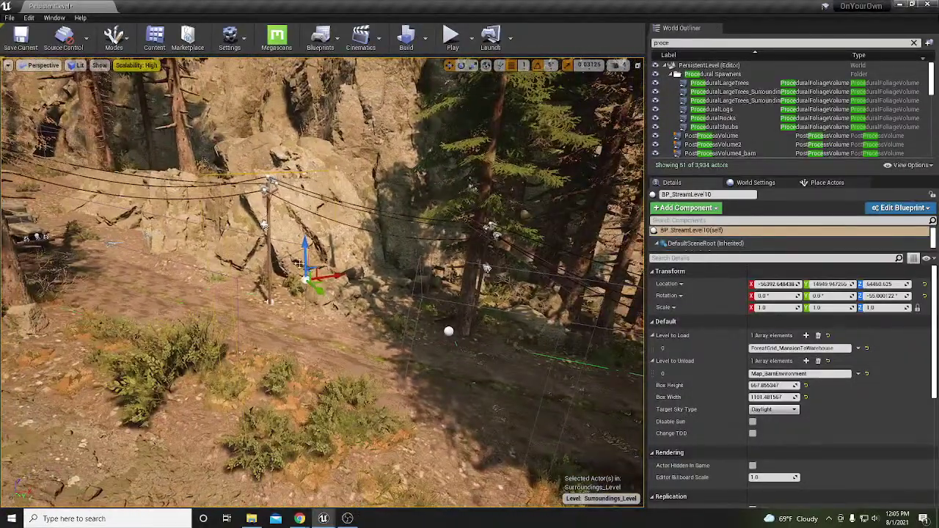
pyautogui.moveTo(377, 296); pyautogui.dragTo(373, 284, button='right')
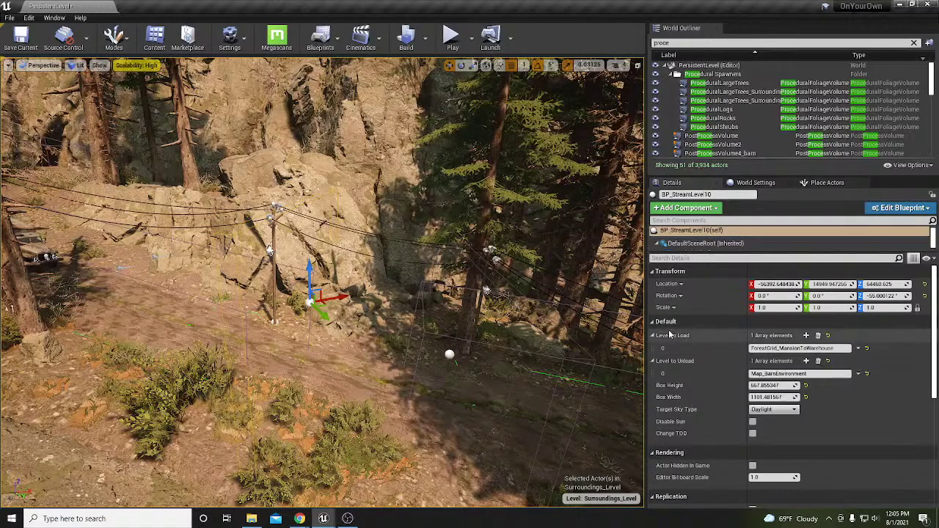
pyautogui.moveTo(499, 367); pyautogui.dragTo(550, 369, button='right')
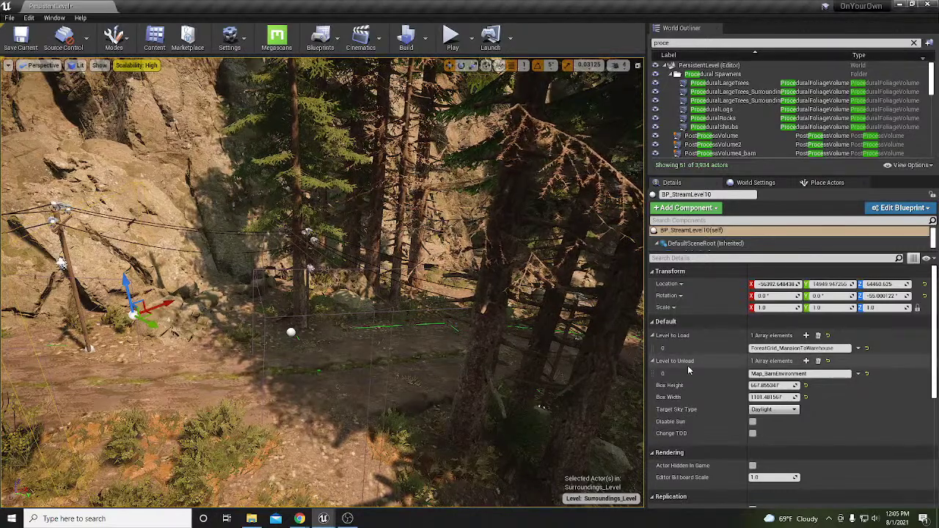
# Examine the dirt road on both sides of the selected stream-level trigger, from the parked vehicles to the dense forest.
pyautogui.moveTo(524, 335); pyautogui.dragTo(315, 345, button='right')
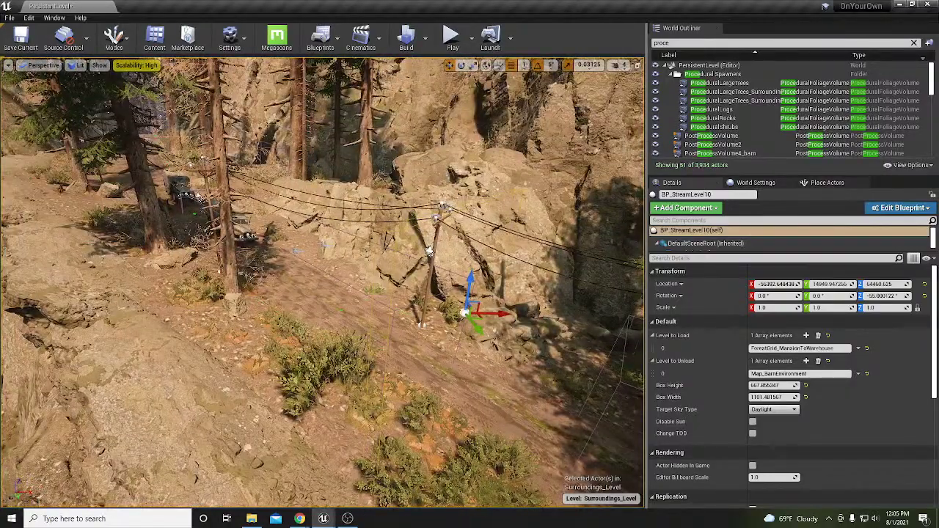
pyautogui.moveTo(316, 345); pyautogui.dragTo(609, 305, button='right')
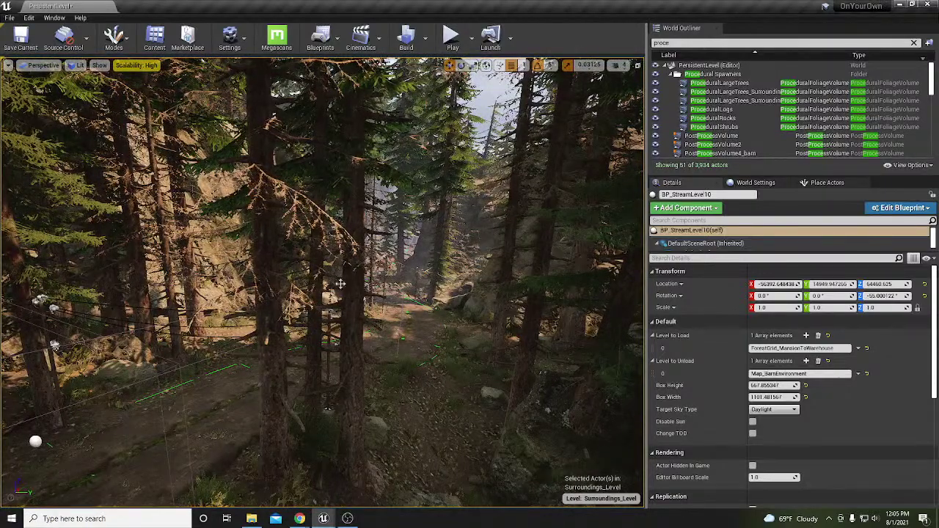
pyautogui.moveTo(352, 275); pyautogui.dragTo(205, 357, button='right')
pyautogui.moveTo(224, 260); pyautogui.dragTo(150, 253, button='right')
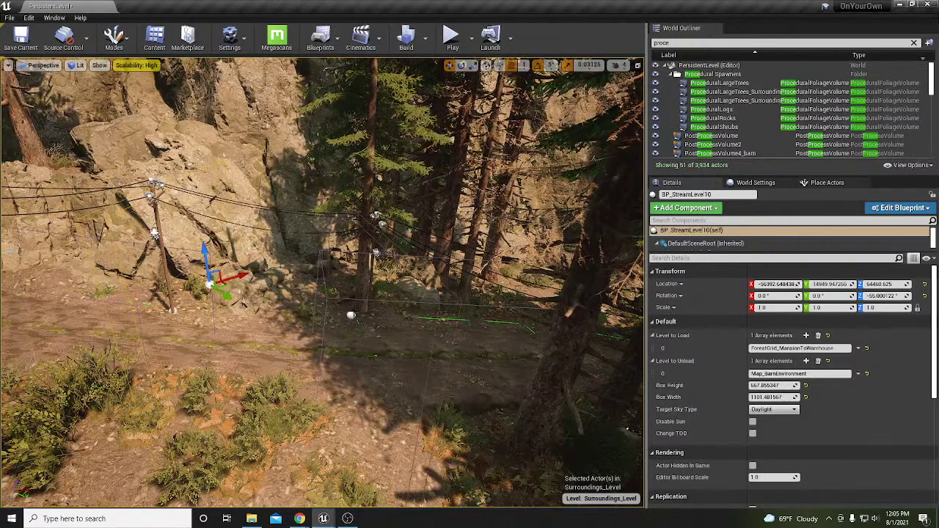
# Select the neighbouring BP_StreamLevel11 trigger and follow the forest road to the farm clearing with the parked vehicles.
pyautogui.click(351, 315)
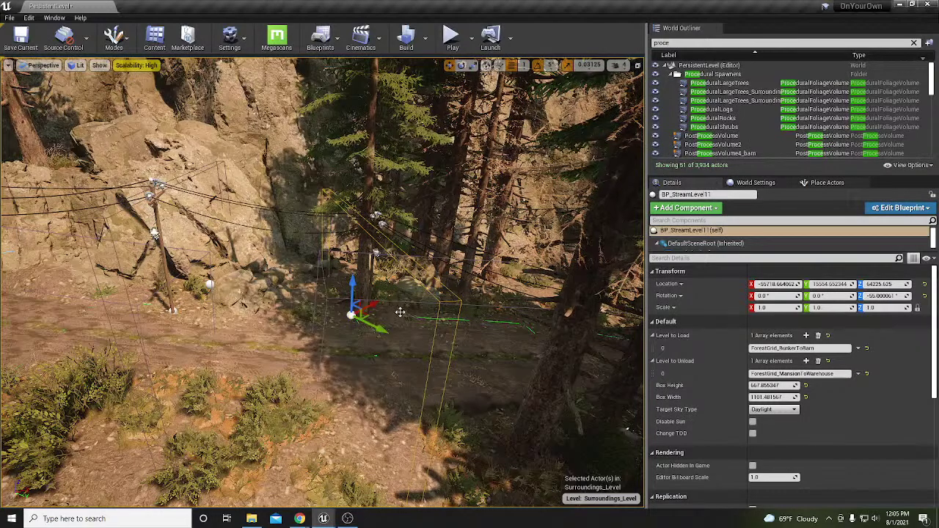
pyautogui.moveTo(374, 299); pyautogui.dragTo(490, 274, button='right')
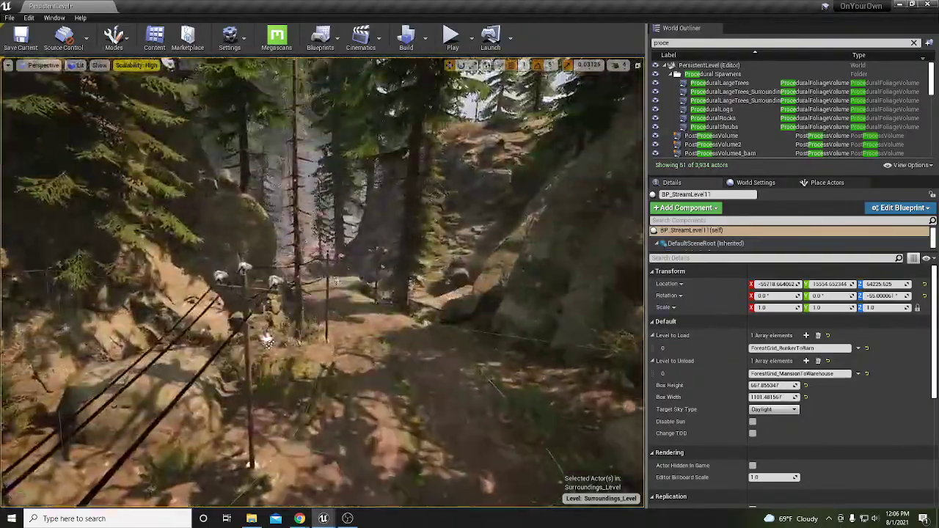
pyautogui.press('w')
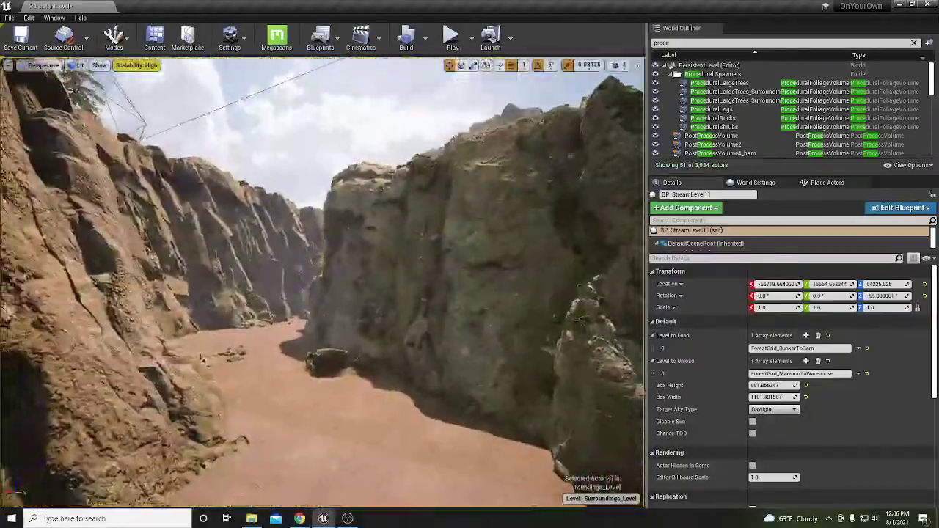
# Follow the rock canyon from the forest to the farm, examining the windmills, crop fields and fences, and return to the stream-level trigger.
pyautogui.press('w')
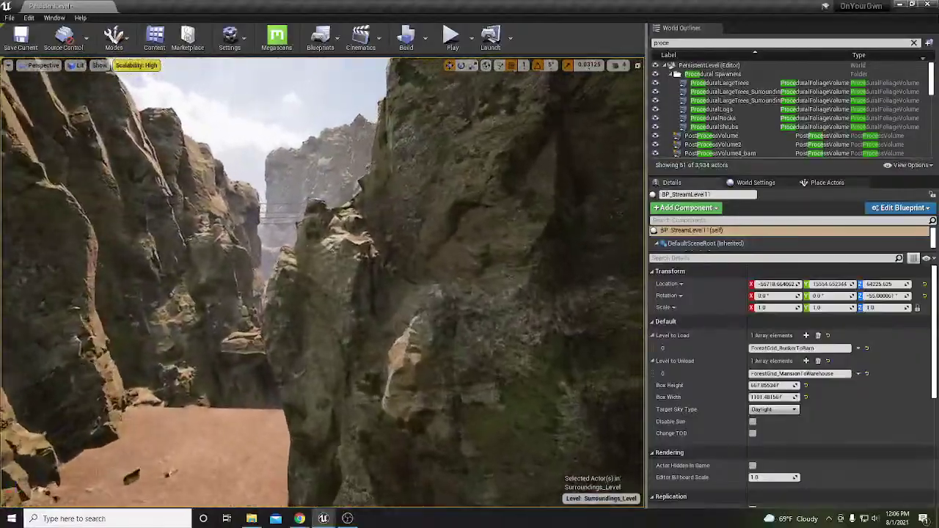
pyautogui.press('w')
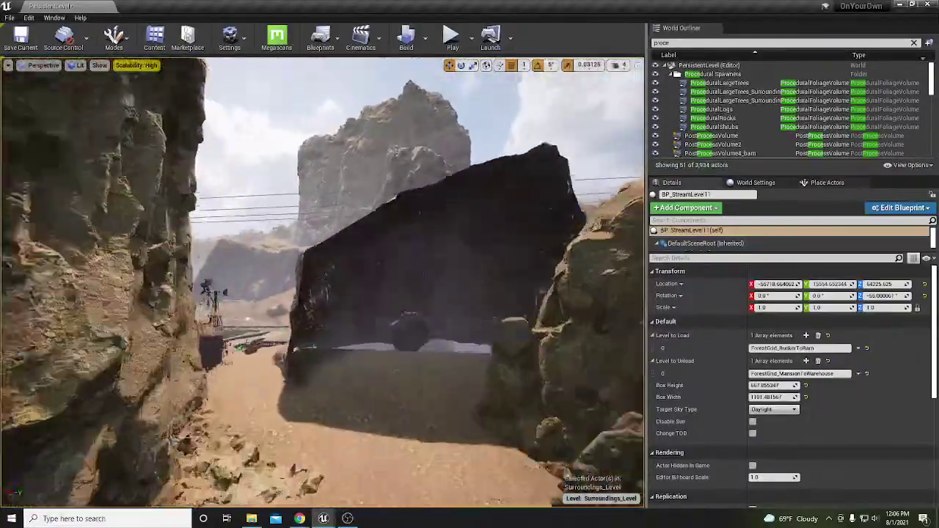
pyautogui.press('w')
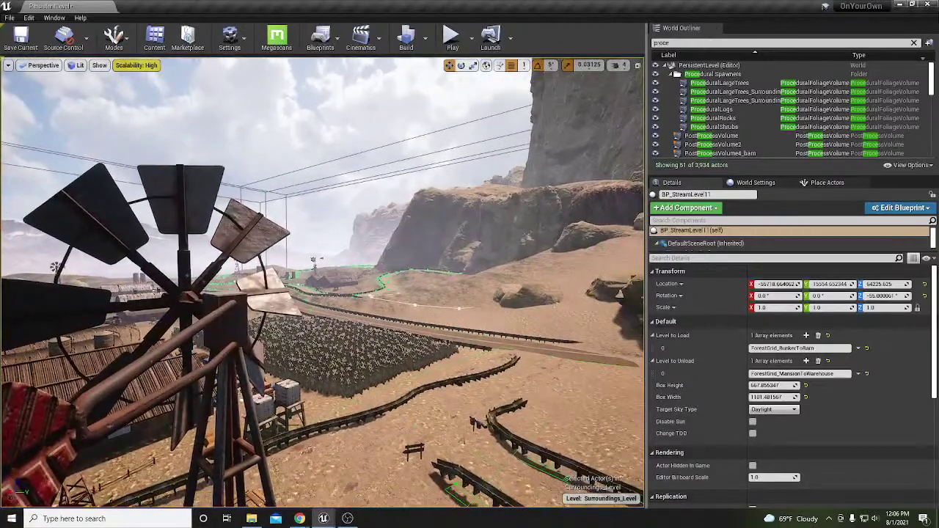
pyautogui.press('s')
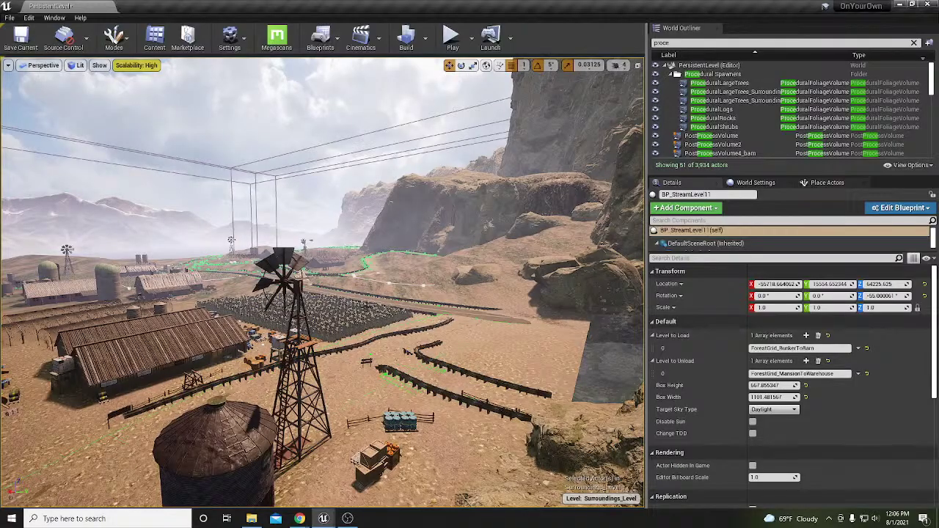
pyautogui.press('w')
pyautogui.moveTo(322, 282); pyautogui.dragTo(85, 275, button='right')
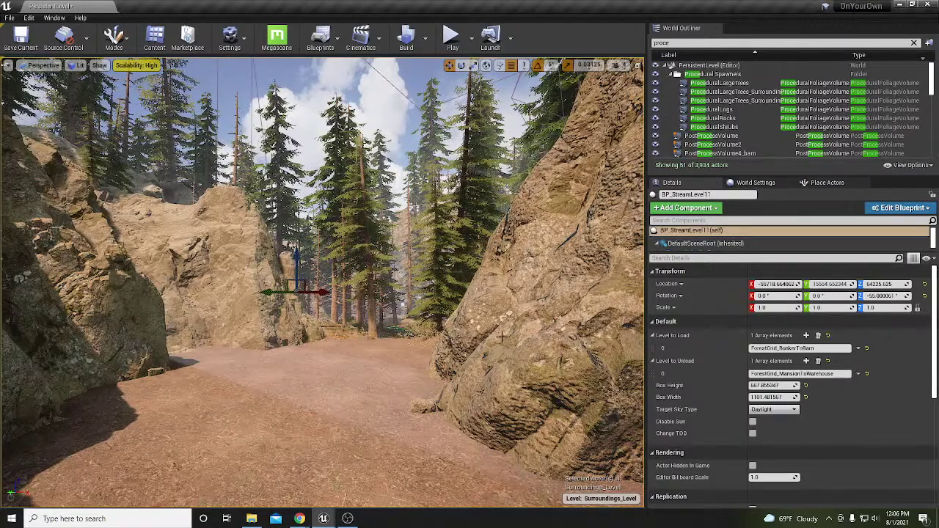
# Rotate the coastal cliff beside the farm's dirt road to about -120° around Z and move it to about X -34973, Y 55839.
pyautogui.press('s')
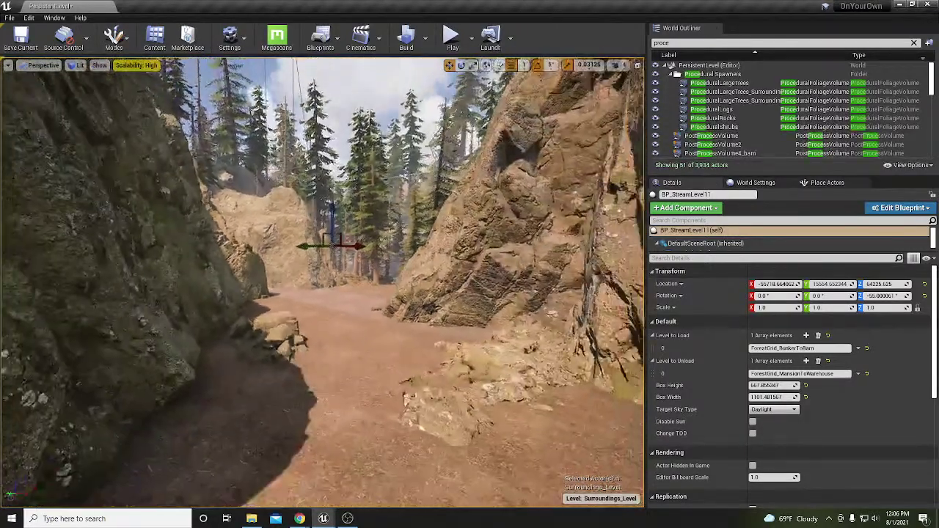
pyautogui.press('s')
pyautogui.press('s')
pyautogui.moveTo(323, 282); pyautogui.dragTo(258, 297, button='right')
pyautogui.press('s')
pyautogui.press('s')
pyautogui.click(259, 297)
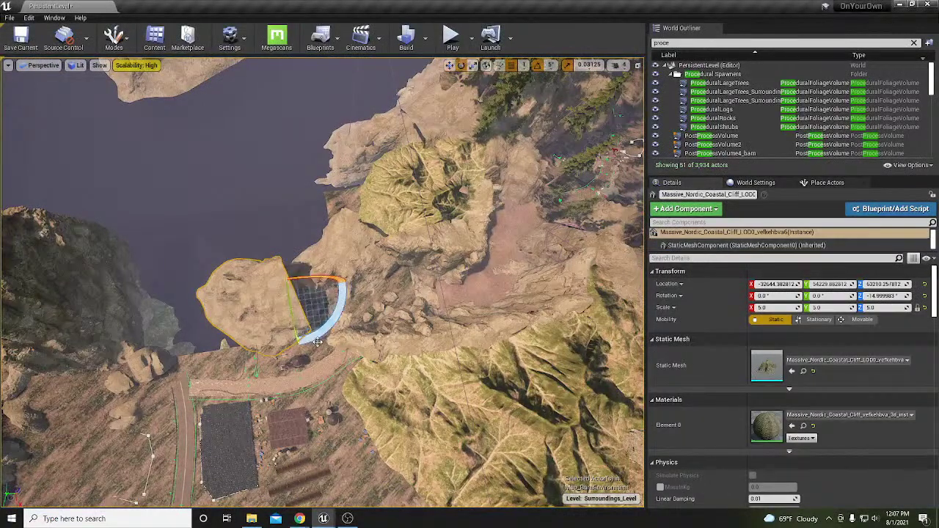
pyautogui.moveTo(302, 343); pyautogui.dragTo(345, 282)
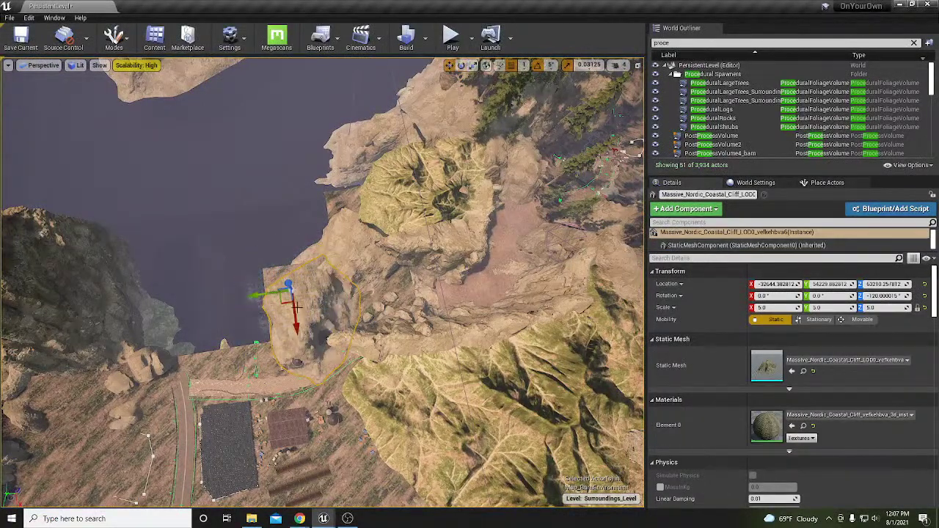
pyautogui.moveTo(282, 306); pyautogui.dragTo(260, 282)
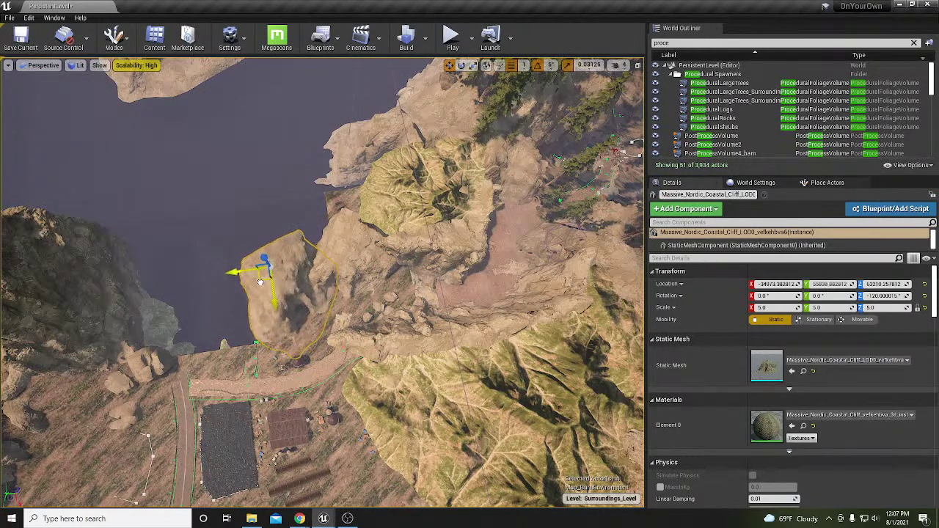
# Select the barn environment's Landscape, examine where its edge runs beneath the neighbouring cliffs, and undo the last change.
pyautogui.click(389, 362)
pyautogui.moveTo(389, 307); pyautogui.dragTo(329, 368, button='right')
pyautogui.press('w')
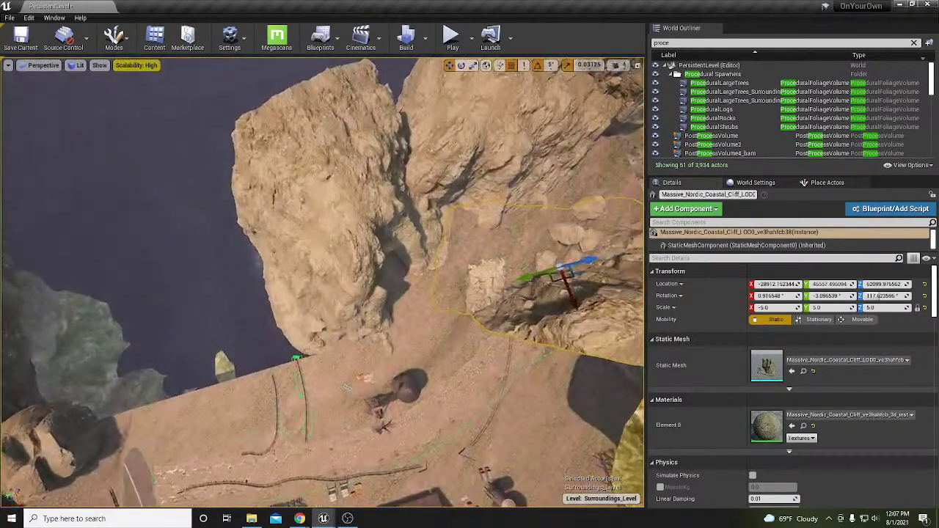
pyautogui.click(235, 391)
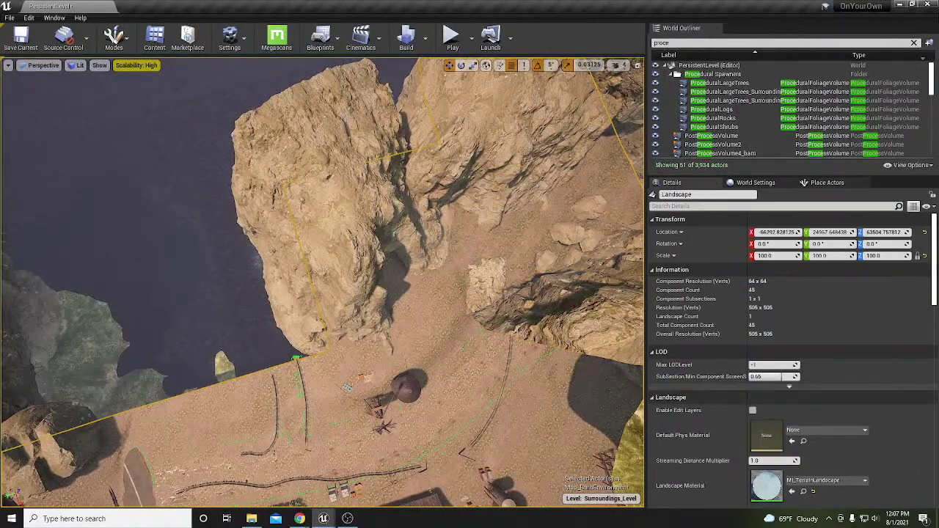
pyautogui.moveTo(431, 330); pyautogui.dragTo(477, 286, button='right')
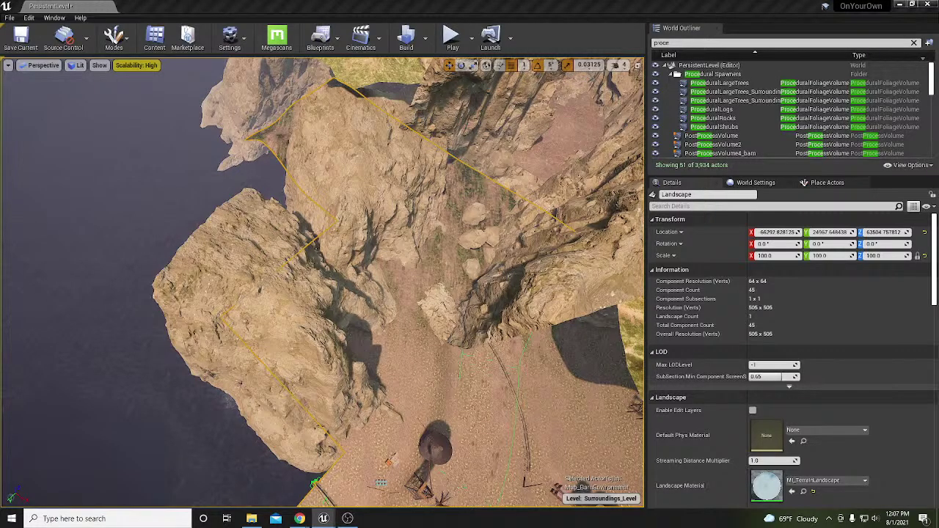
pyautogui.hotkey('ctrl', 'z')
# Move all selected actors of Map_BarnEnvironment together along the Y axis, away from the forest cliffs, widening the water channel between them.
pyautogui.moveTo(433, 386); pyautogui.dragTo(565, 308, button='right')
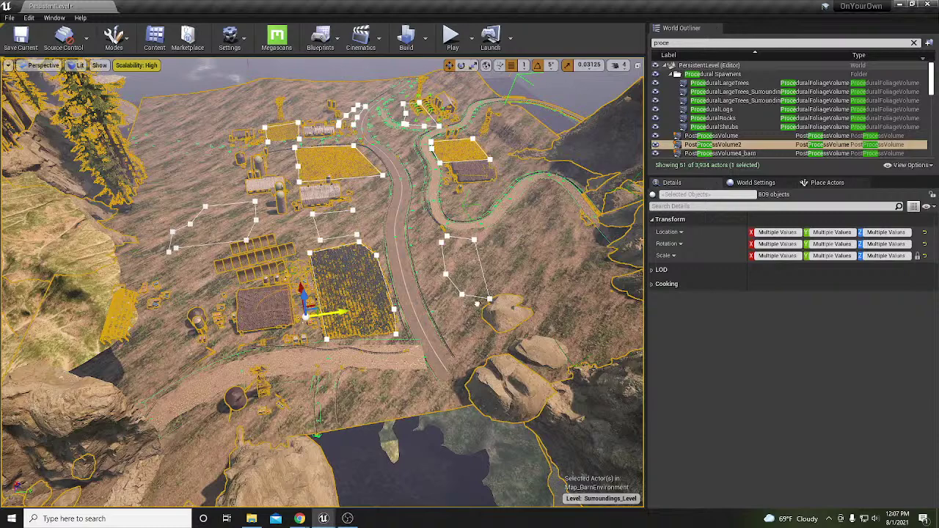
pyautogui.moveTo(477, 304); pyautogui.dragTo(489, 302)
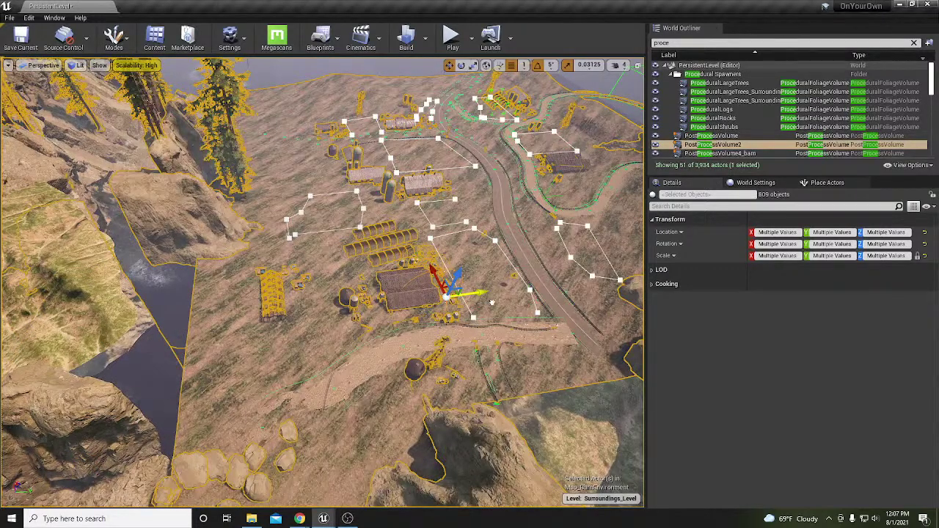
pyautogui.moveTo(491, 303); pyautogui.dragTo(559, 302, button='middle')
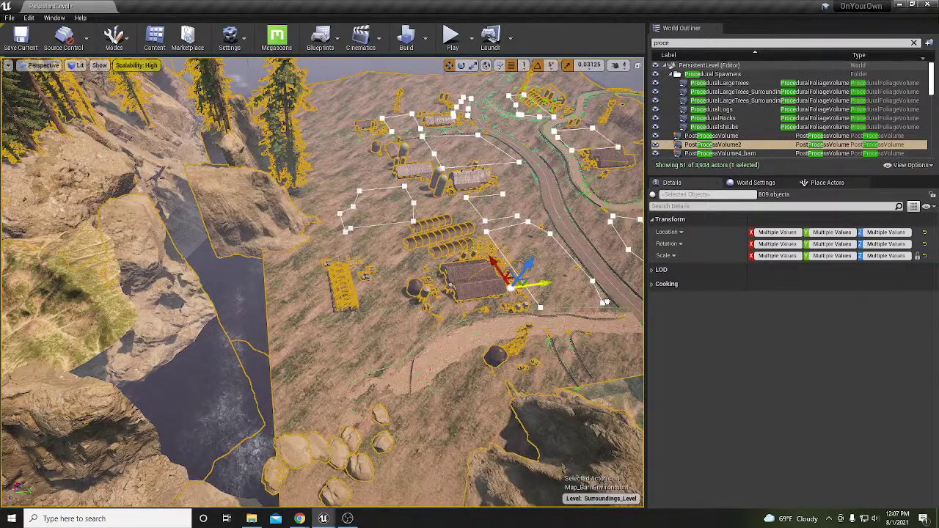
pyautogui.moveTo(606, 302); pyautogui.dragTo(630, 300)
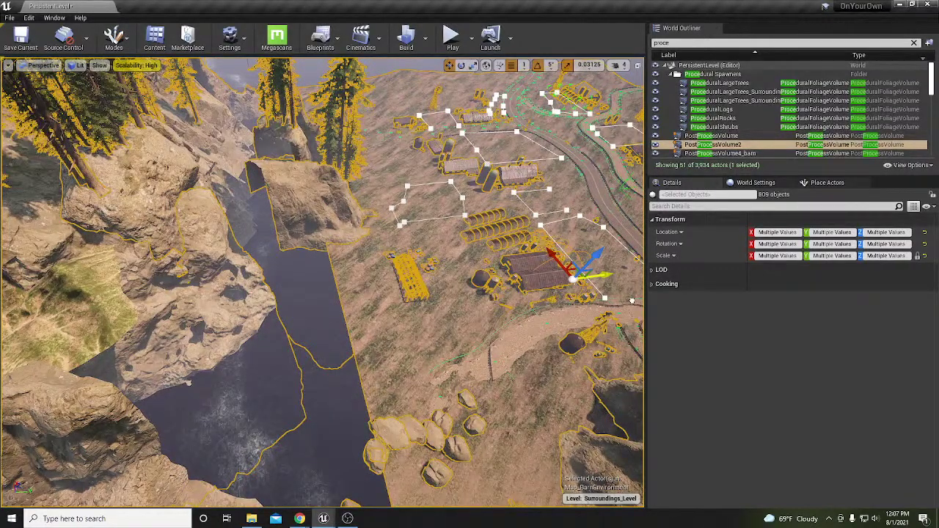
pyautogui.moveTo(631, 300); pyautogui.dragTo(662, 296)
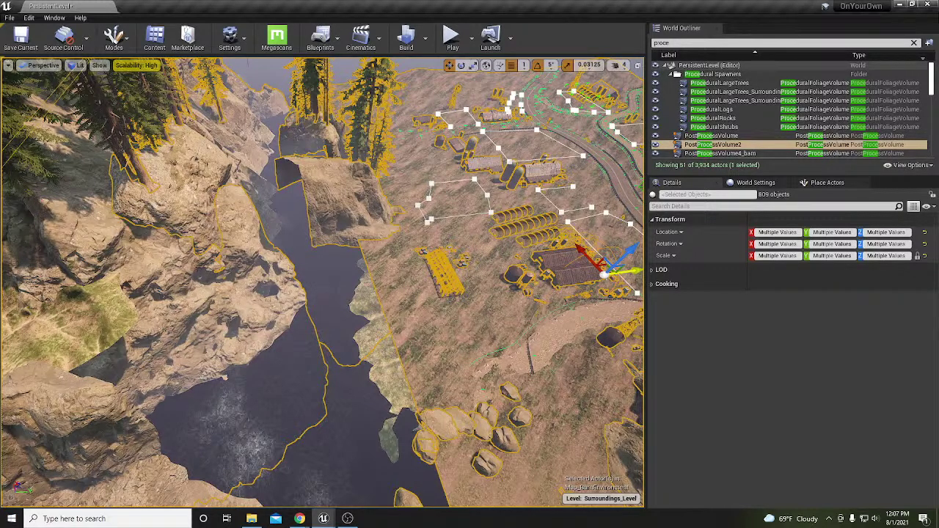
# Try raising and shifting the large coastal cliff at the canyon mouth to about X -37001, Y 47451, Z 62970.
pyautogui.moveTo(469, 286); pyautogui.dragTo(469, 271, button='right')
pyautogui.moveTo(322, 282); pyautogui.dragTo(33, 309, button='right')
pyautogui.moveTo(278, 275); pyautogui.dragTo(264, 267, button='right')
pyautogui.press('w')
pyautogui.moveTo(323, 282); pyautogui.dragTo(436, 160, button='right')
pyautogui.press('s')
pyautogui.click(323, 308)
pyautogui.press('w')
pyautogui.moveTo(322, 308); pyautogui.dragTo(311, 290, button='right')
pyautogui.moveTo(249, 327); pyautogui.dragTo(324, 343, button='right')
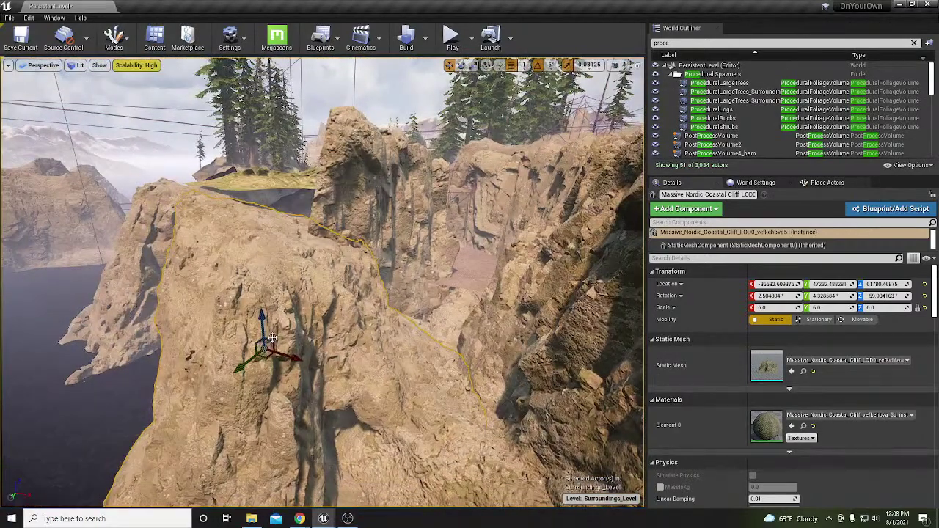
pyautogui.moveTo(262, 321); pyautogui.dragTo(253, 310)
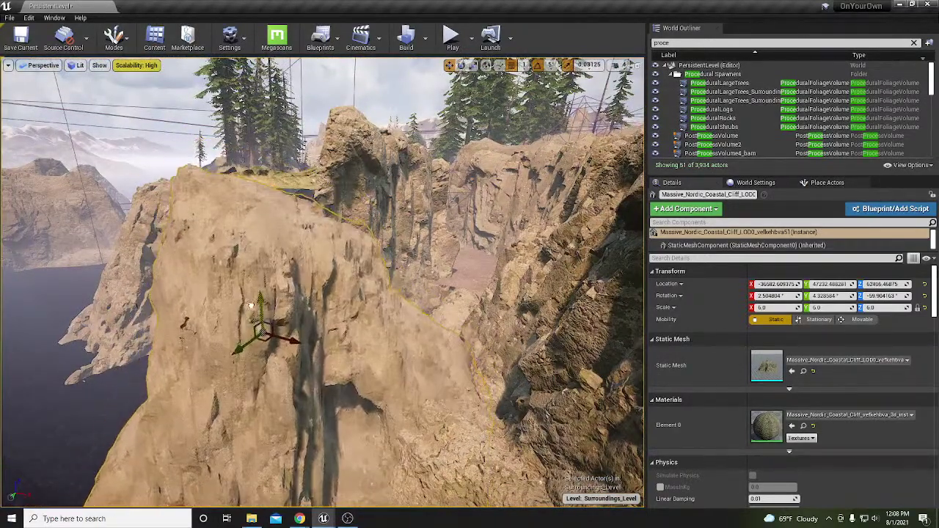
pyautogui.moveTo(262, 330); pyautogui.dragTo(249, 328)
# Delete the large coastal cliff blocking the canyon mouth.
pyautogui.moveTo(470, 313); pyautogui.dragTo(411, 386, button='right')
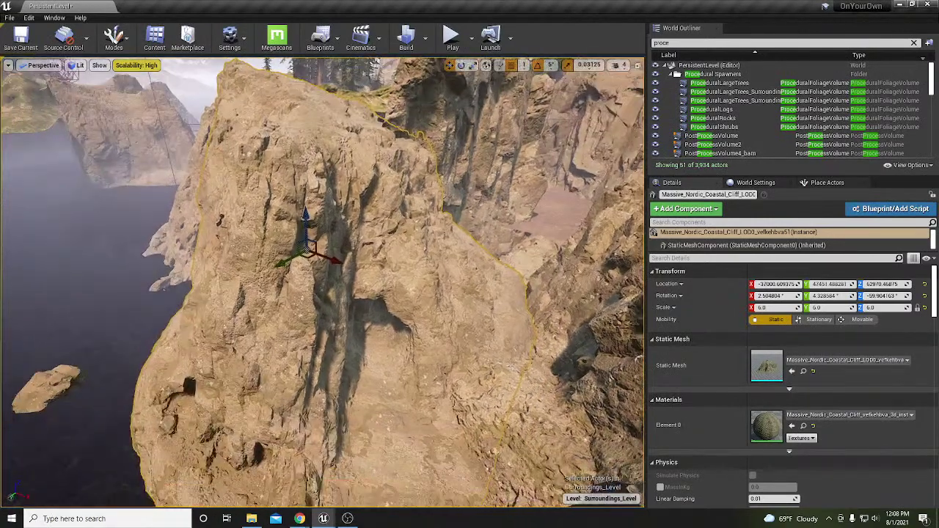
pyautogui.press('Delete')
# Duplicate the adjoining canyon cliff and place the copy over the water at about X -34396, Y 49366.
pyautogui.click(442, 211)
pyautogui.moveTo(443, 211); pyautogui.dragTo(442, 227, button='right')
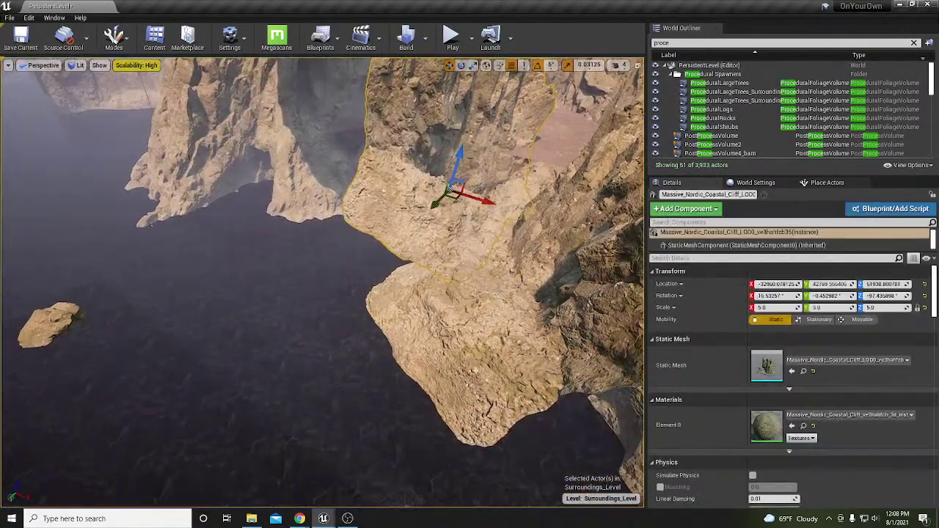
pyautogui.moveTo(431, 224); pyautogui.dragTo(314, 289)
pyautogui.moveTo(315, 289); pyautogui.dragTo(161, 271, button='right')
pyautogui.moveTo(422, 236); pyautogui.dragTo(422, 240, button='right')
# Rotate the duplicated cliff to about -122.4° around Z.
pyautogui.press('e')
pyautogui.moveTo(326, 364); pyautogui.dragTo(346, 369)
pyautogui.moveTo(346, 369); pyautogui.dragTo(312, 407, button='right')
# Shift the duplicated cliff closer against the canyon rocks, to about X -33822, Y 49260.
pyautogui.press('s')
pyautogui.moveTo(329, 450); pyautogui.dragTo(277, 204, button='right')
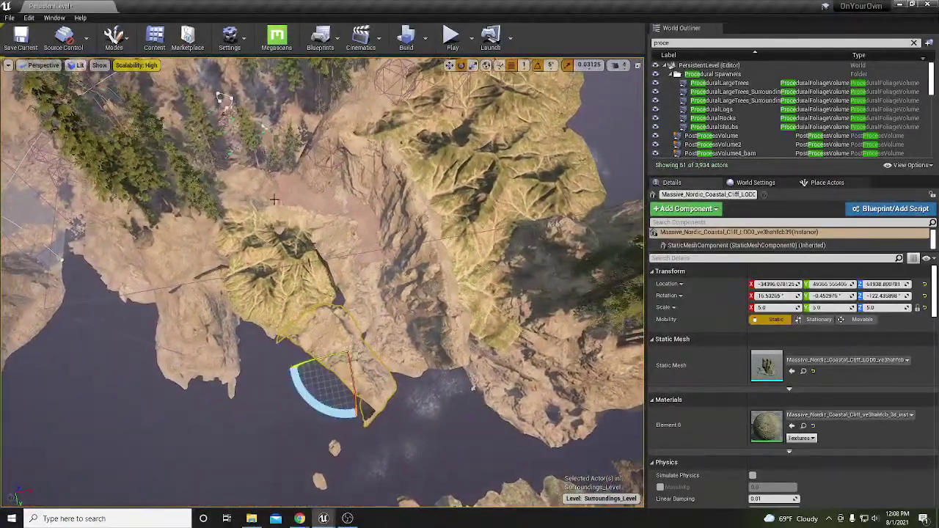
pyautogui.moveTo(401, 362); pyautogui.dragTo(444, 396, button='right')
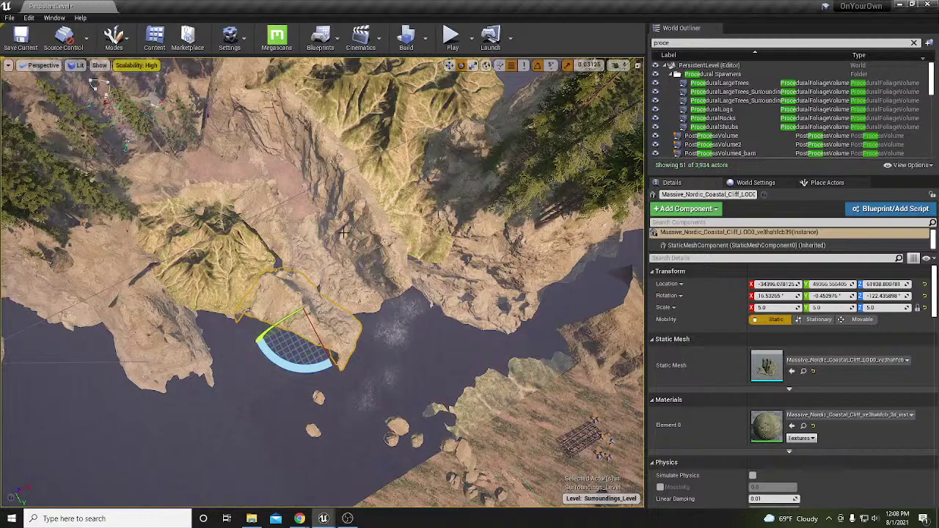
pyautogui.scroll(5, 322, 306)
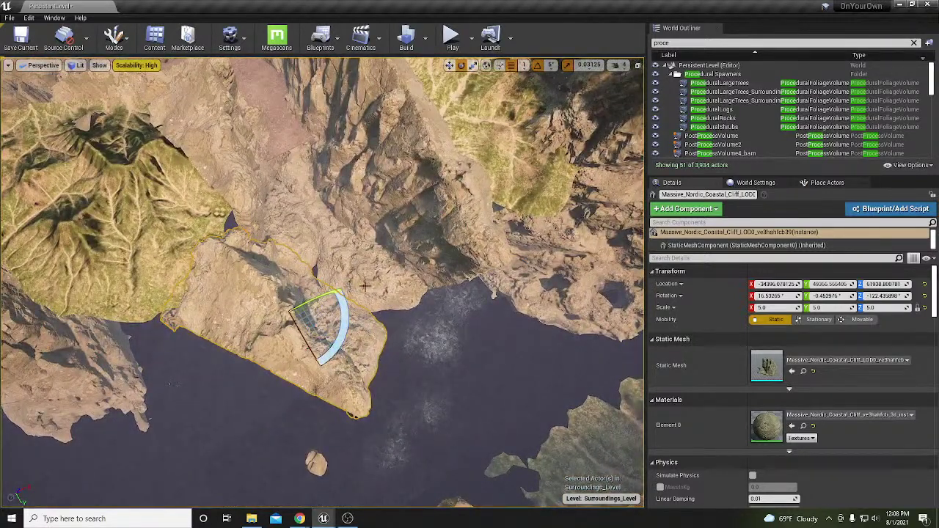
pyautogui.press('w')
pyautogui.moveTo(311, 322); pyautogui.dragTo(321, 312)
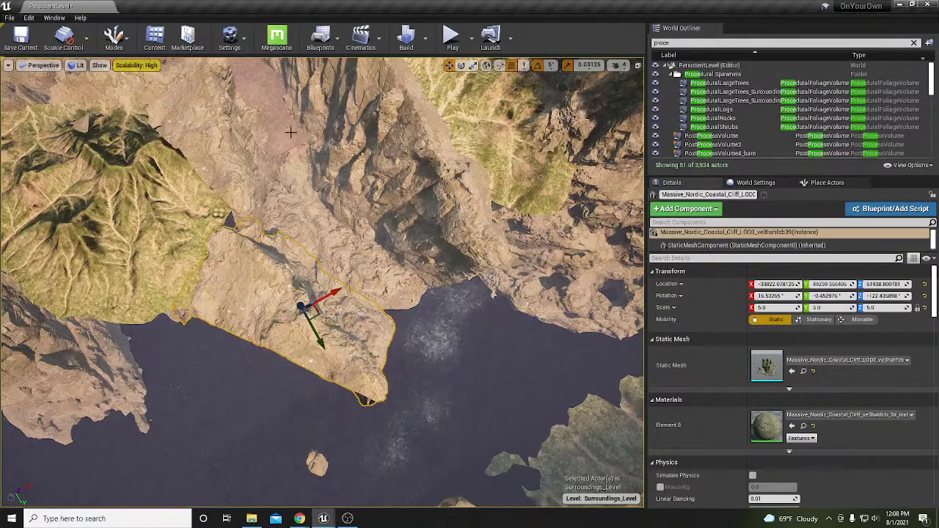
# Try extending the canyon floor's Landscape_Surroundings2 with the Add New Landscape Component tool.
pyautogui.click(291, 133)
pyautogui.moveTo(291, 132); pyautogui.dragTo(301, 150, button='right')
pyautogui.moveTo(313, 255); pyautogui.dragTo(315, 258, button='right')
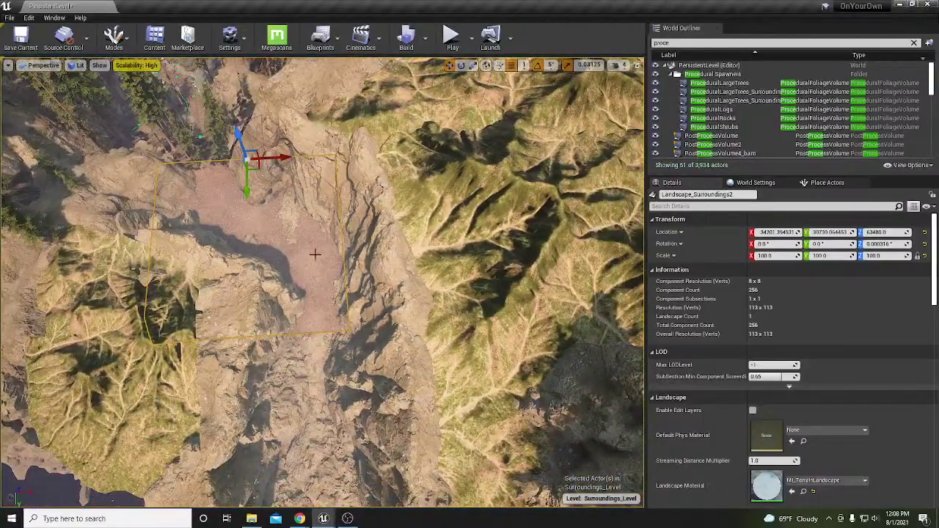
pyautogui.hotkey('shift', '2')
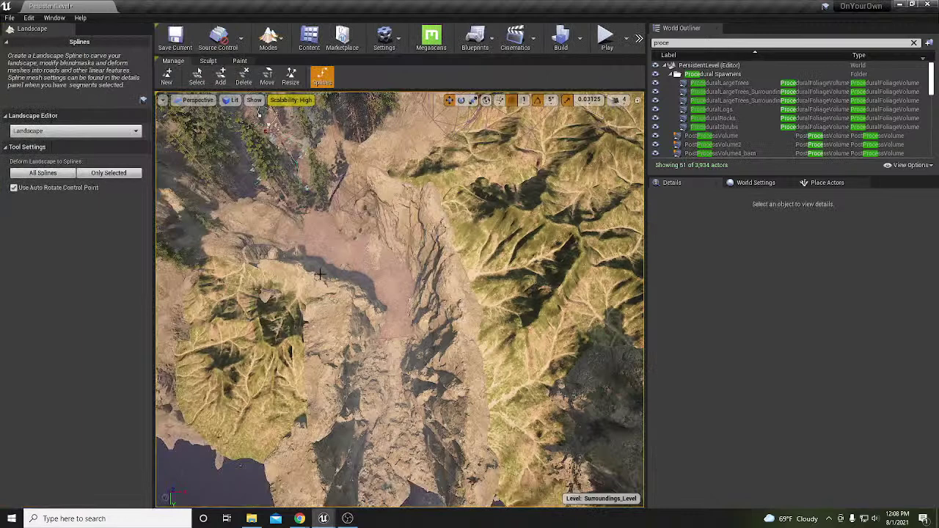
pyautogui.click(220, 76)
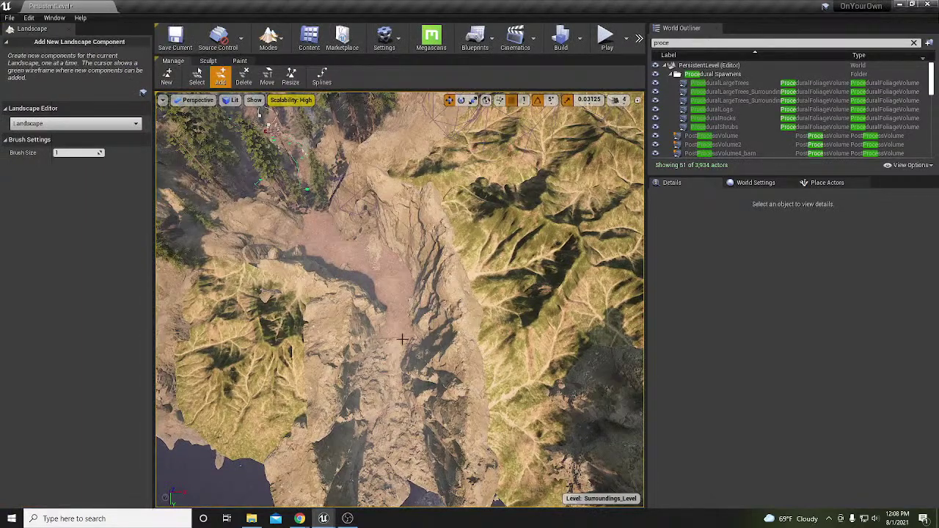
pyautogui.hotkey('shift', '1')
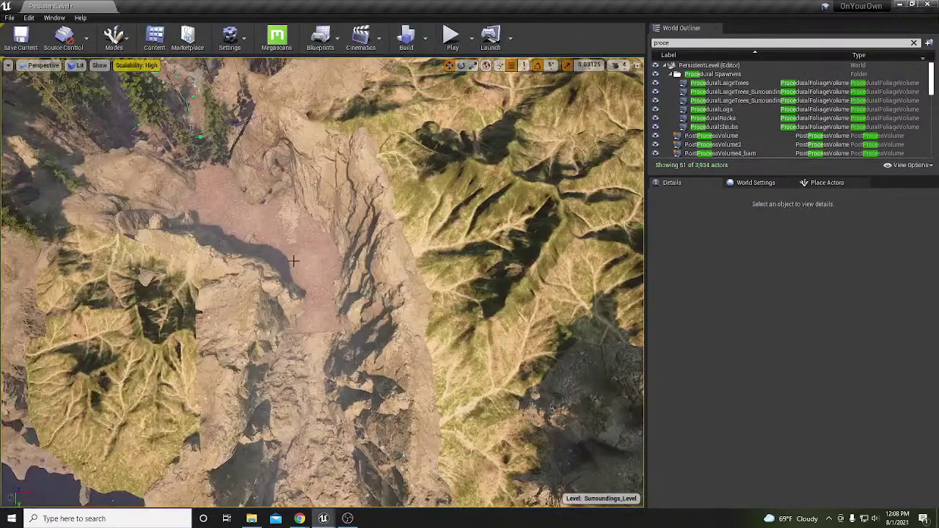
pyautogui.click(292, 260)
pyautogui.hotkey('shift', '2')
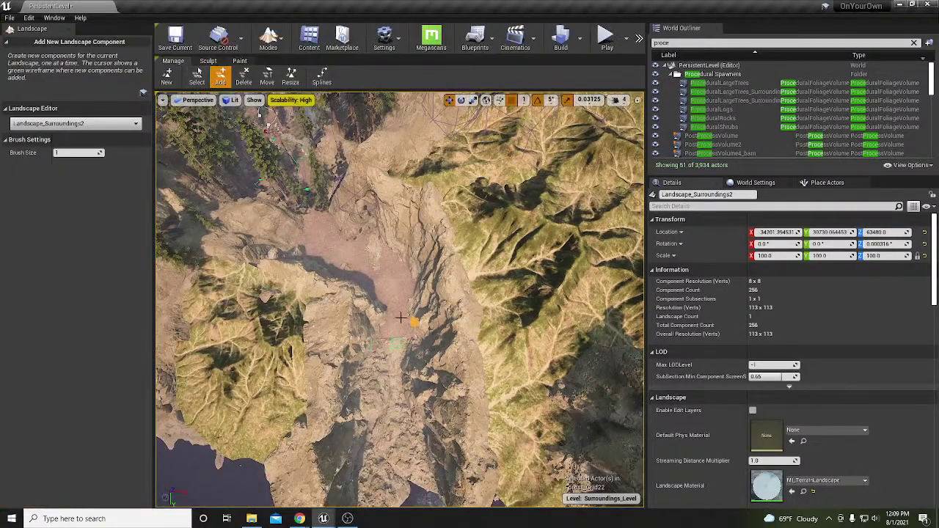
pyautogui.scroll(2, 413, 345)
# Delete Landscape_Surroundings2 from the canyon floor.
pyautogui.hotkey('shift', '1')
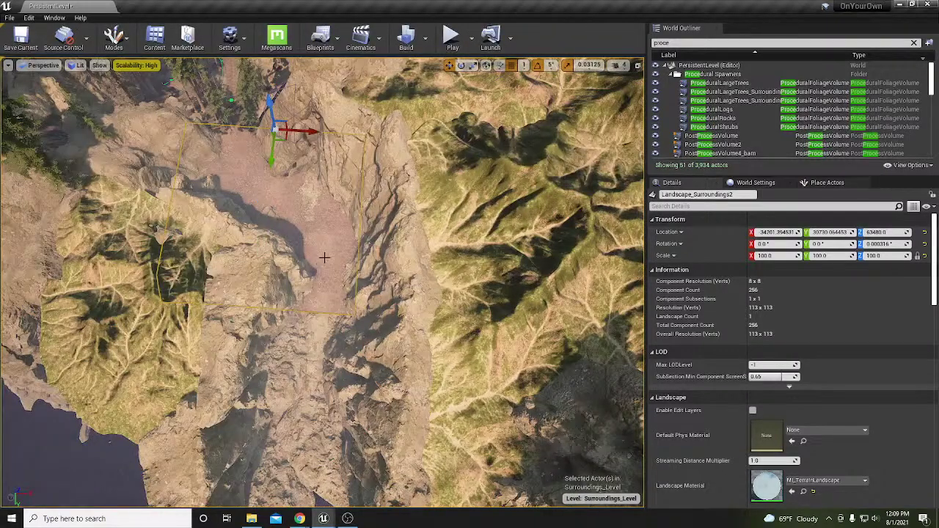
pyautogui.press('Delete')
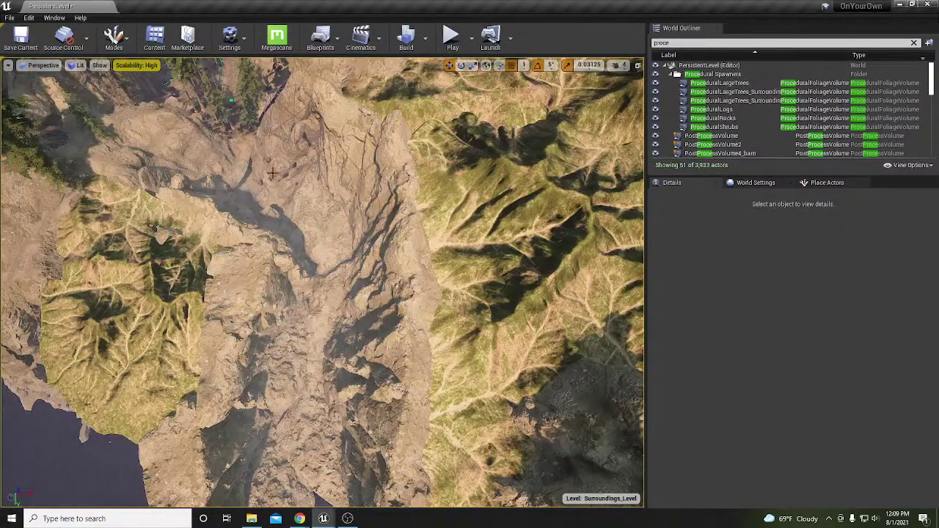
# Start a new landscape over the canyon, reset its location, shift it slightly along Y and set its Z location to 833.
pyautogui.moveTo(272, 208); pyautogui.dragTo(272, 221, button='right')
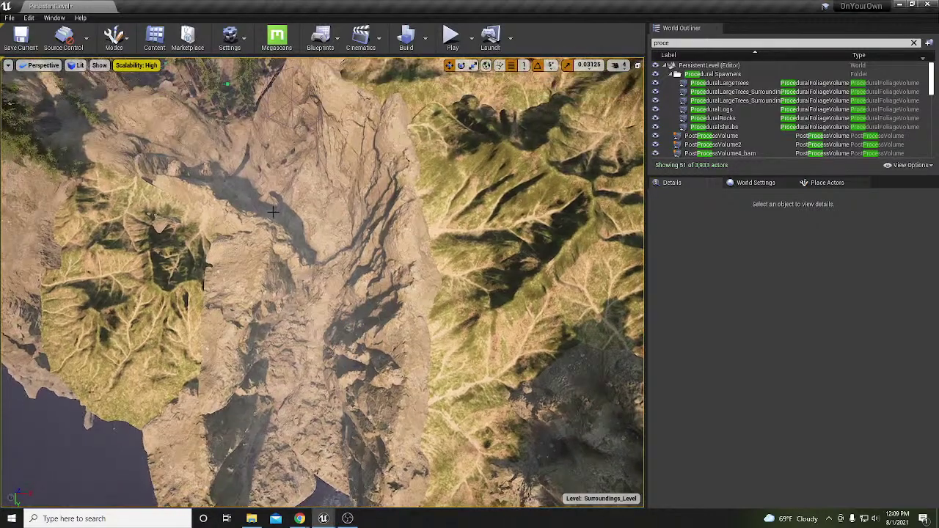
pyautogui.hotkey('shift', '2')
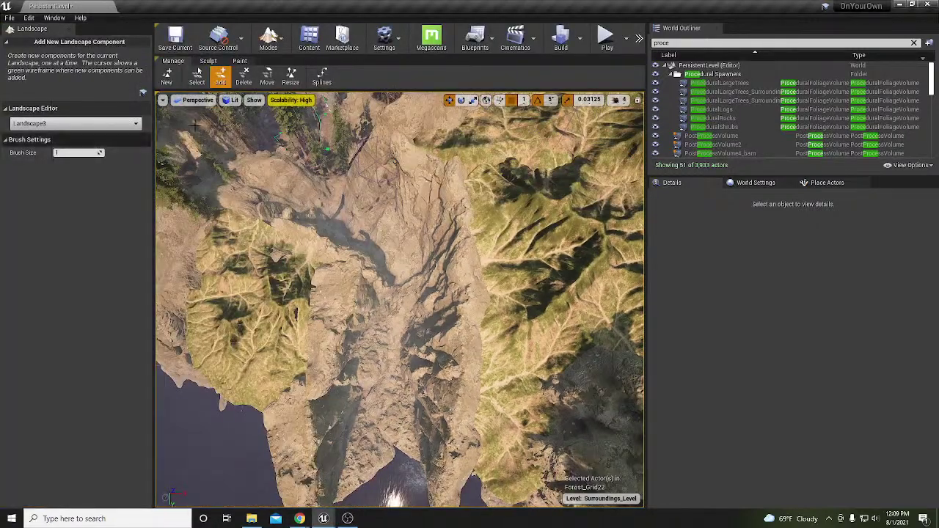
pyautogui.click(168, 76)
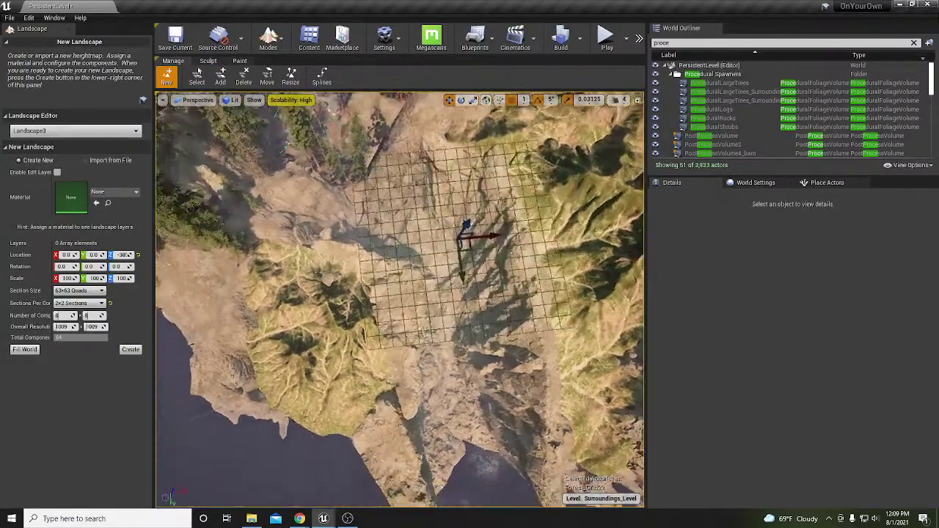
pyautogui.moveTo(400, 299); pyautogui.dragTo(366, 299, button='right')
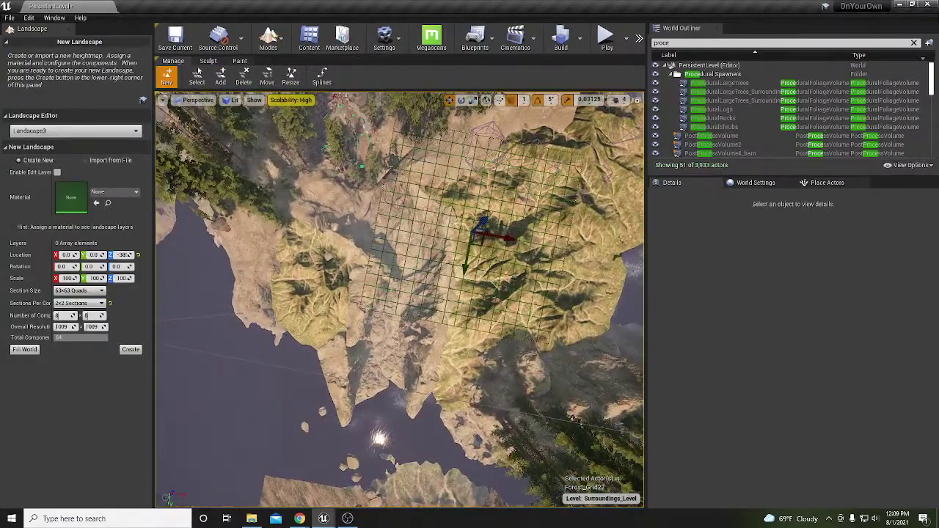
pyautogui.click(138, 254)
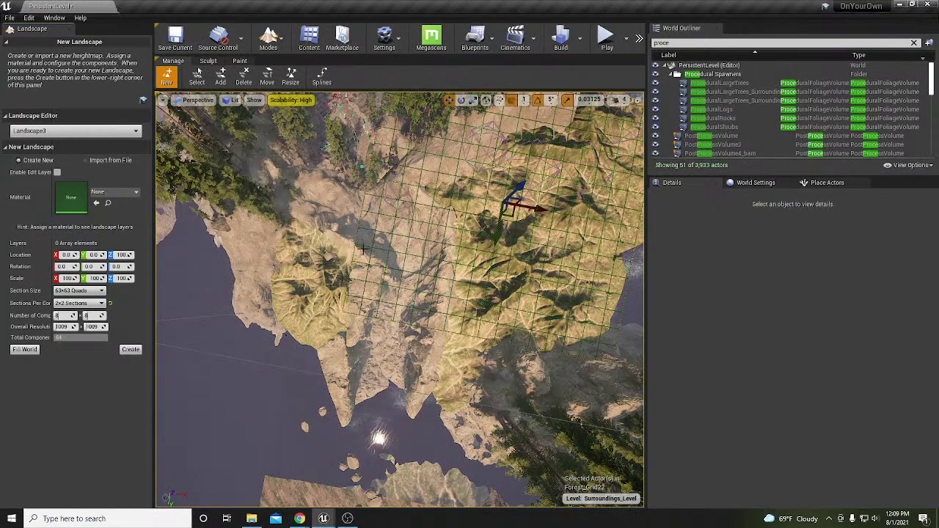
pyautogui.moveTo(122, 255); pyautogui.dragTo(147, 255)
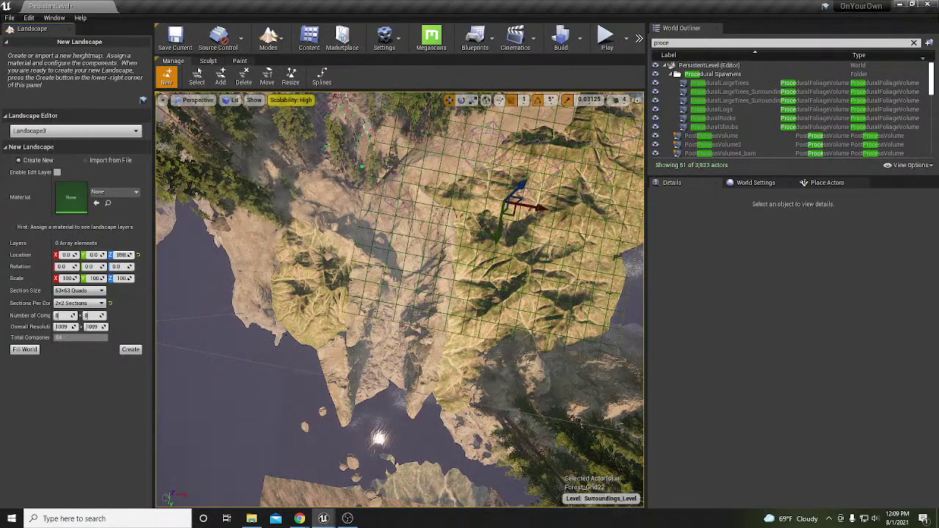
pyautogui.moveTo(88, 255); pyautogui.dragTo(115, 255)
pyautogui.moveTo(400, 301); pyautogui.dragTo(432, 299, button='right')
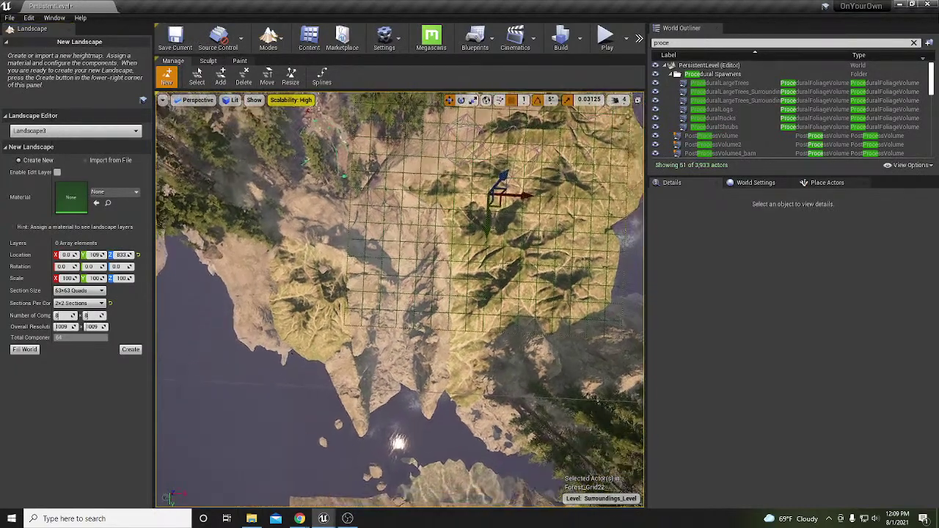
# Compare the new landscape's extent with the level in a top wireframe view, set its section size to 31x31 quads and create it.
pyautogui.hotkey('alt', '2')
pyautogui.hotkey('alt', 'j')
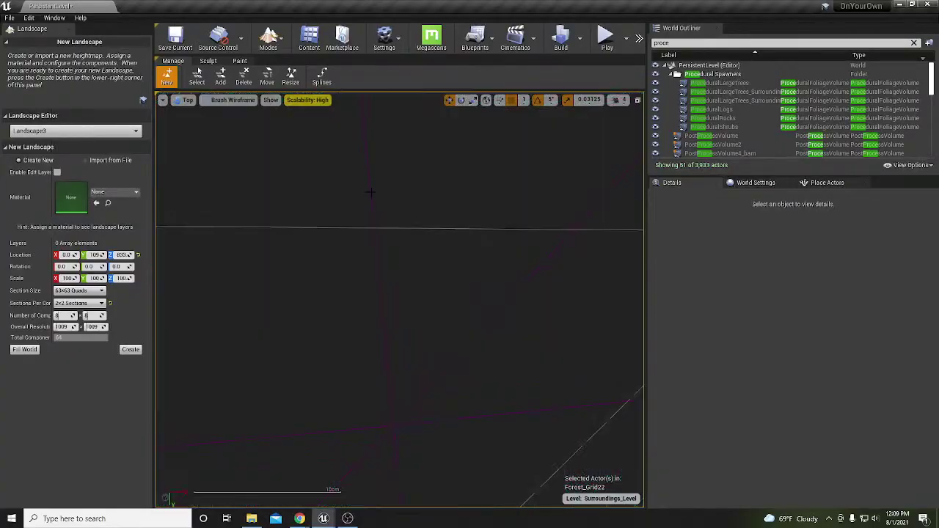
pyautogui.scroll(-6, 333, 317)
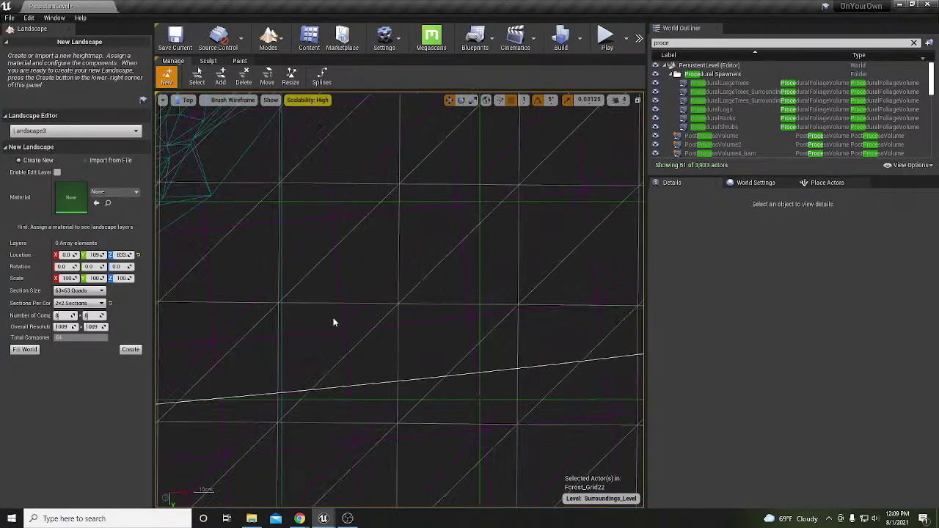
pyautogui.scroll(-10, 332, 319)
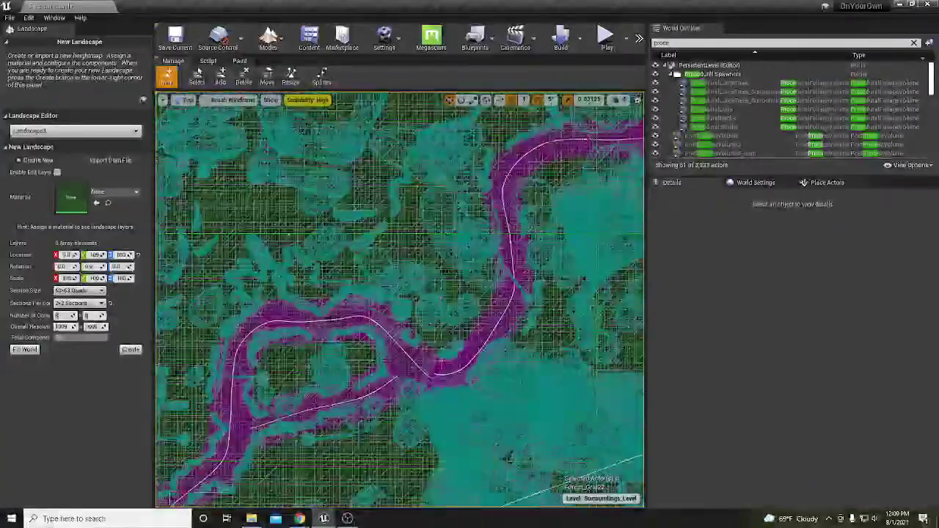
pyautogui.scroll(-8, 333, 319)
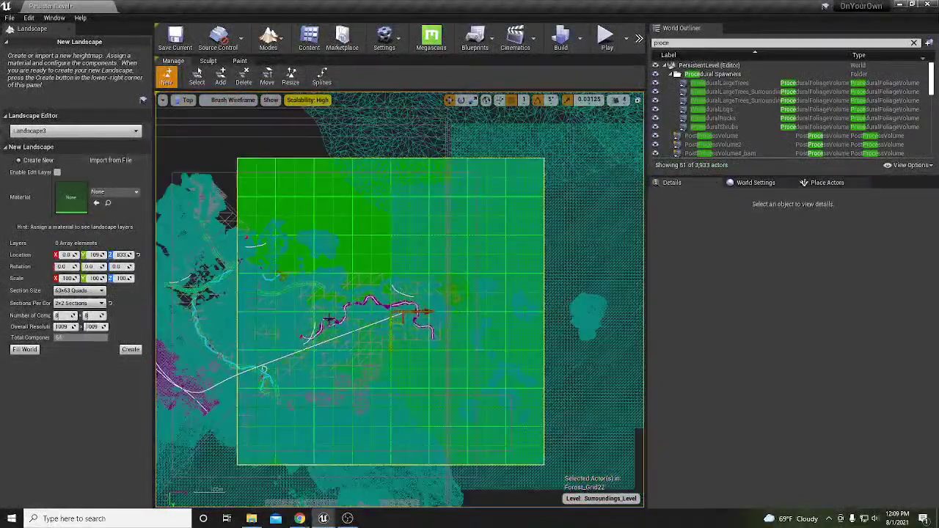
pyautogui.scroll(10, 308, 329)
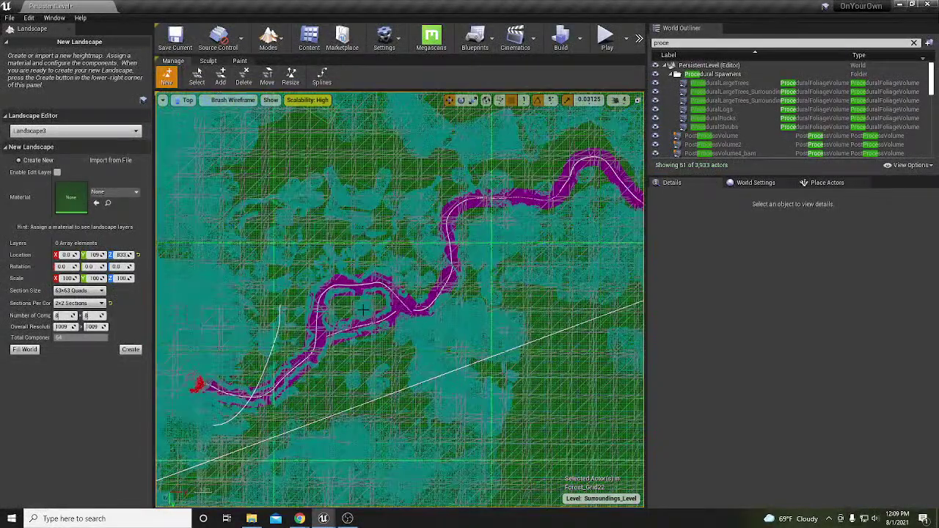
pyautogui.scroll(8, 363, 311)
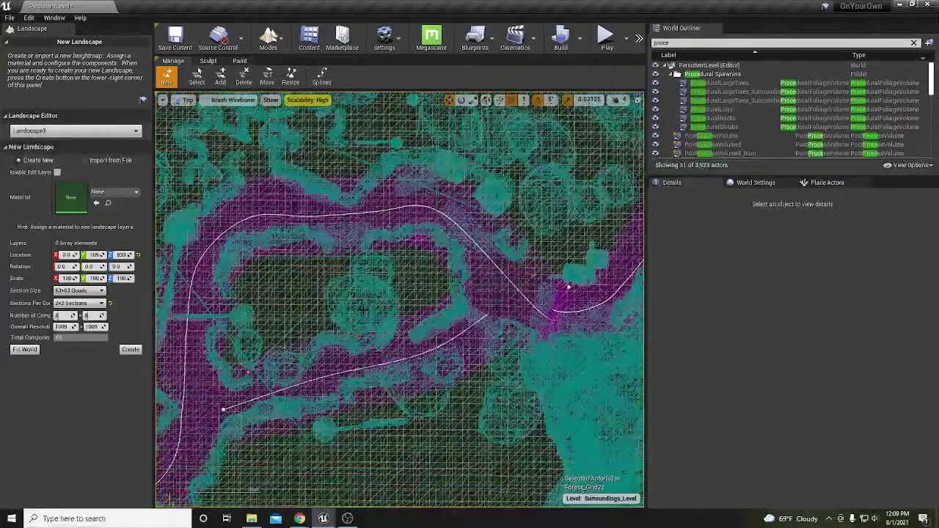
pyautogui.scroll(-8, 363, 310)
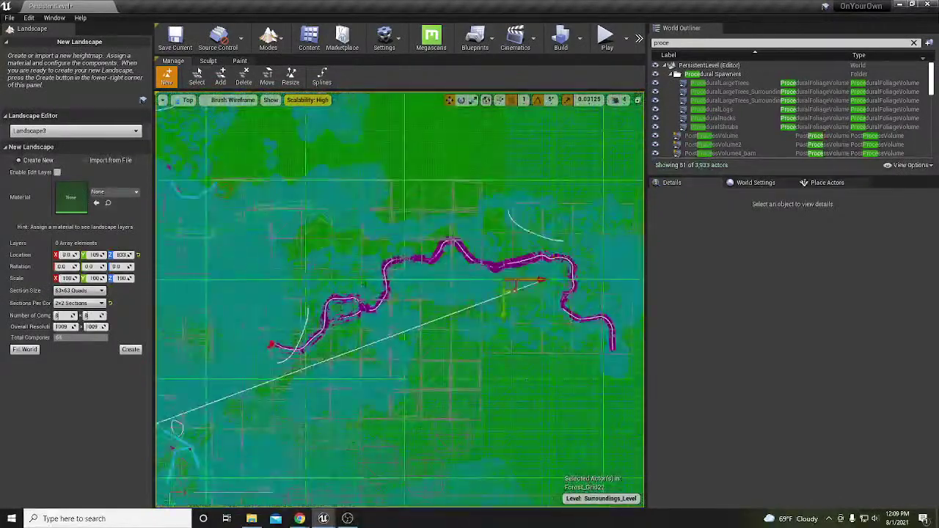
pyautogui.scroll(-6, 458, 226)
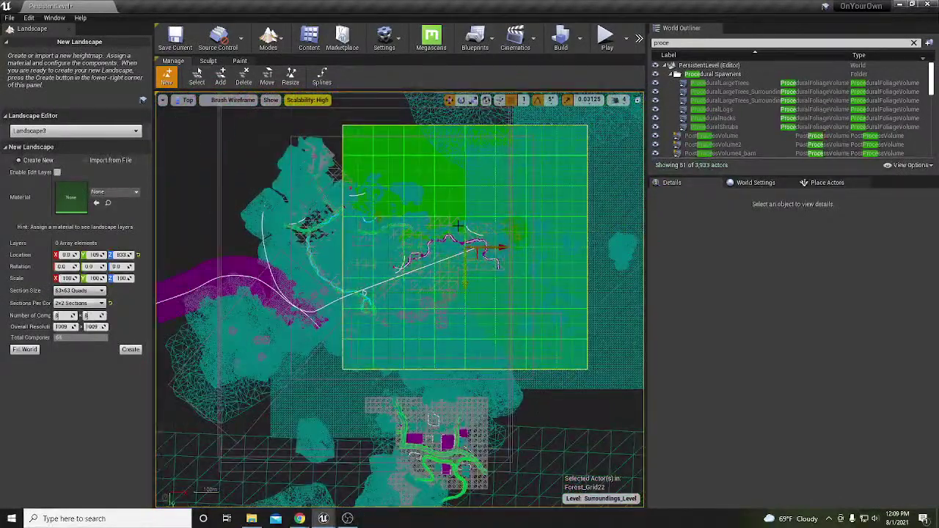
pyautogui.scroll(3, 334, 380)
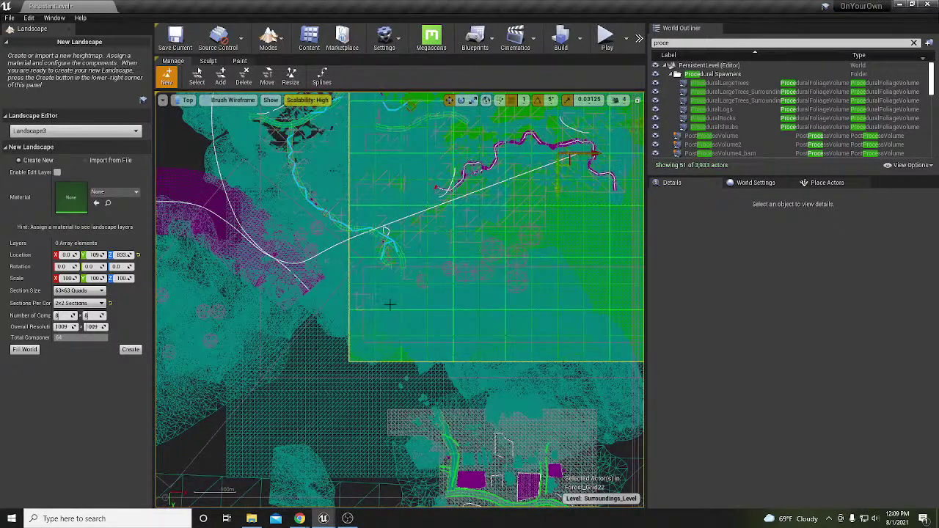
pyautogui.click(80, 290)
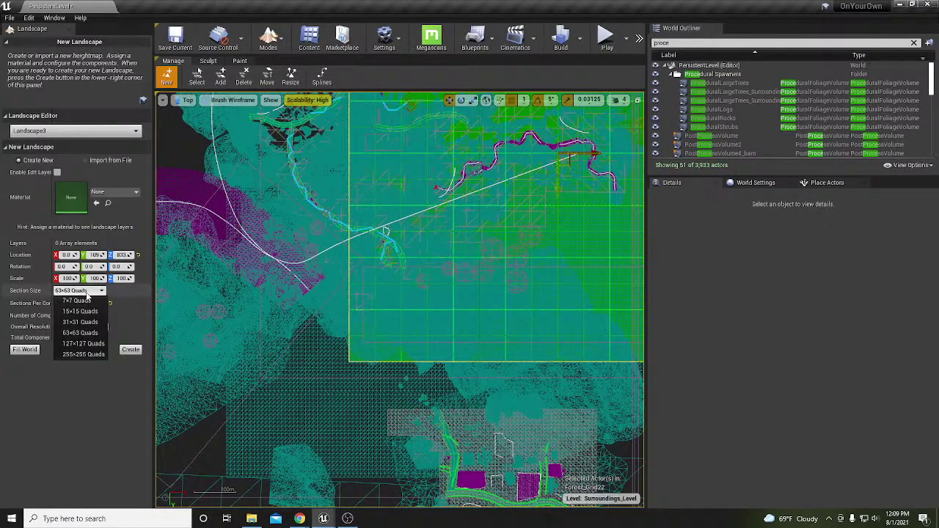
pyautogui.click(84, 323)
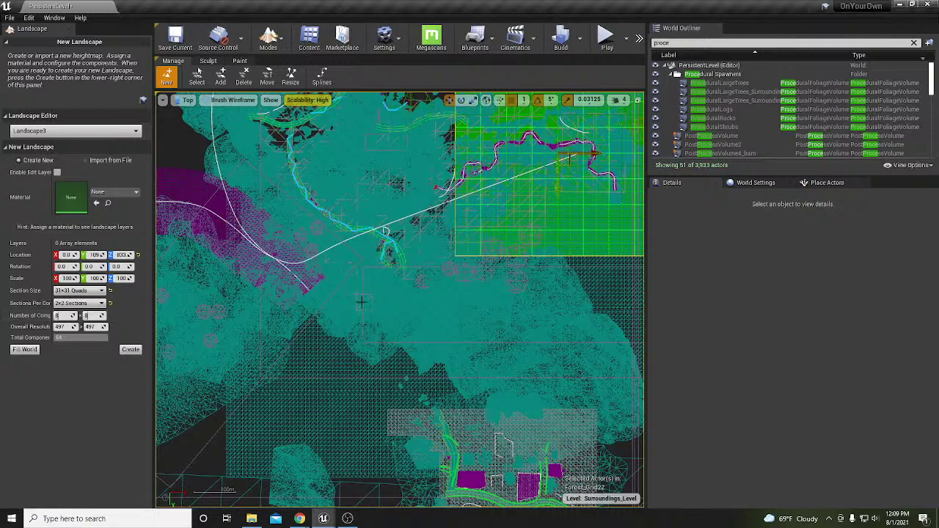
pyautogui.scroll(-2, 346, 323)
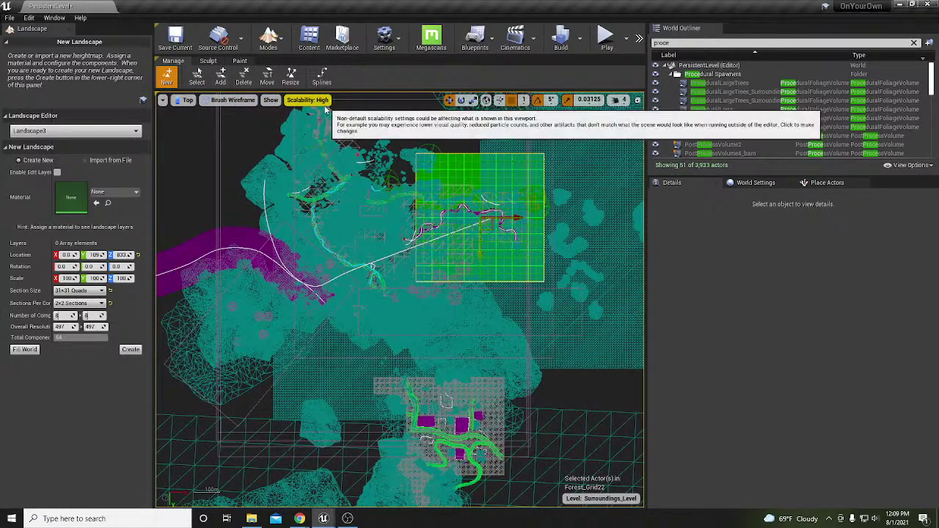
pyautogui.click(130, 349)
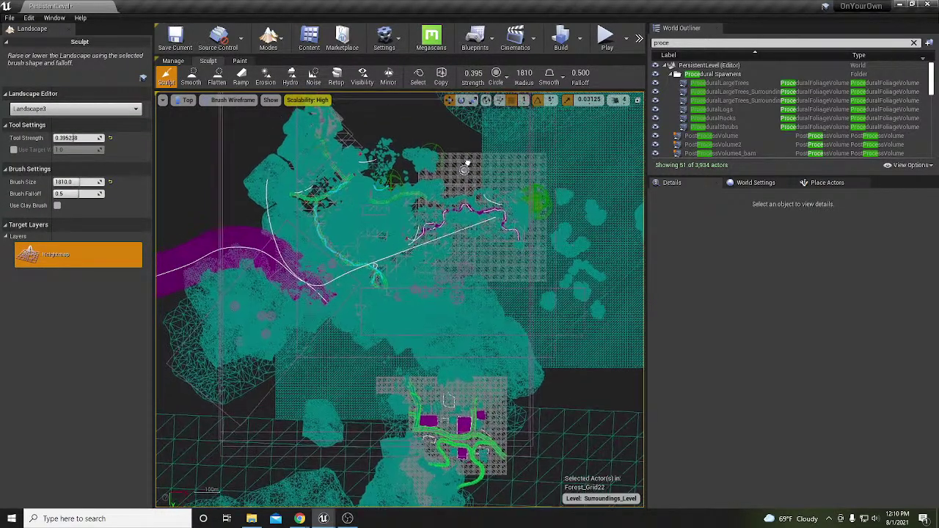
# Move the new landscape over to the canyon and raise it, to about X -41776, Y 27379, Z 65385.
pyautogui.hotkey('shift', '1')
pyautogui.click(400, 177)
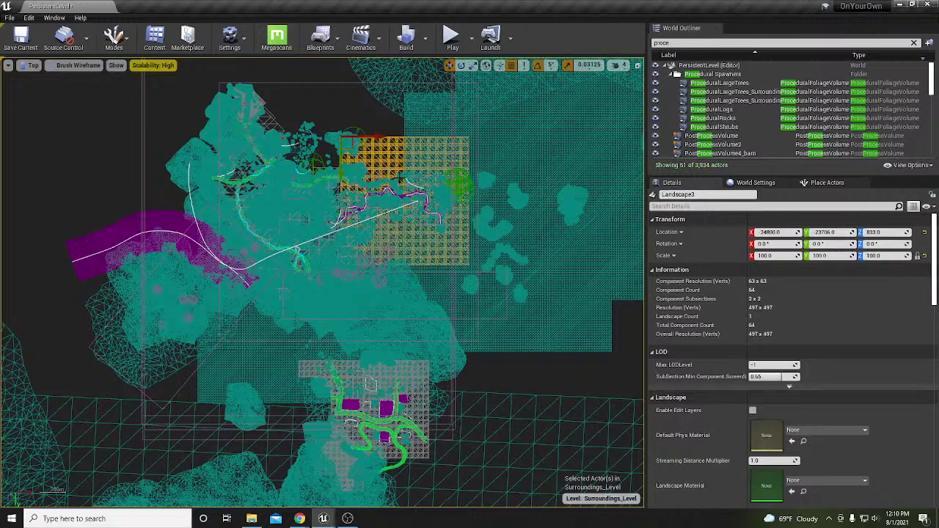
pyautogui.moveTo(349, 148); pyautogui.dragTo(163, 218)
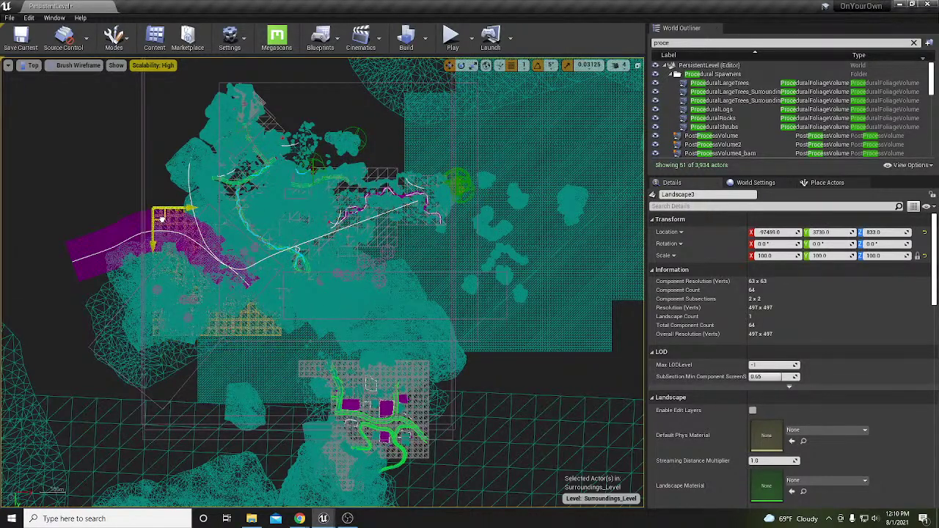
pyautogui.hotkey('alt', 'g')
pyautogui.moveTo(185, 256)
pyautogui.mouseDown(button='right')
pyautogui.moveTo(186, 220)
pyautogui.moveTo(186, 255)
pyautogui.mouseUp(button='right')
pyautogui.moveTo(114, 295); pyautogui.dragTo(248, 166)
pyautogui.moveTo(248, 165); pyautogui.dragTo(370, 250, button='right')
pyautogui.press('w')
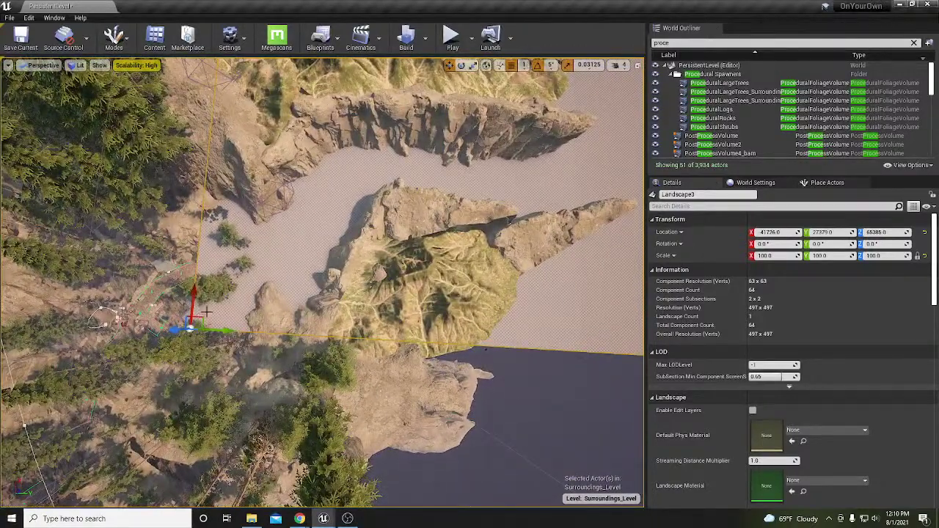
# Shift the new landscape further under the canyon cliffs, to about X -45492, Y 30518.
pyautogui.moveTo(199, 320); pyautogui.dragTo(205, 438)
pyautogui.press('s')
pyautogui.moveTo(306, 354)
pyautogui.mouseDown(button='right')
pyautogui.moveTo(330, 345)
pyautogui.moveTo(306, 354)
pyautogui.mouseUp(button='right')
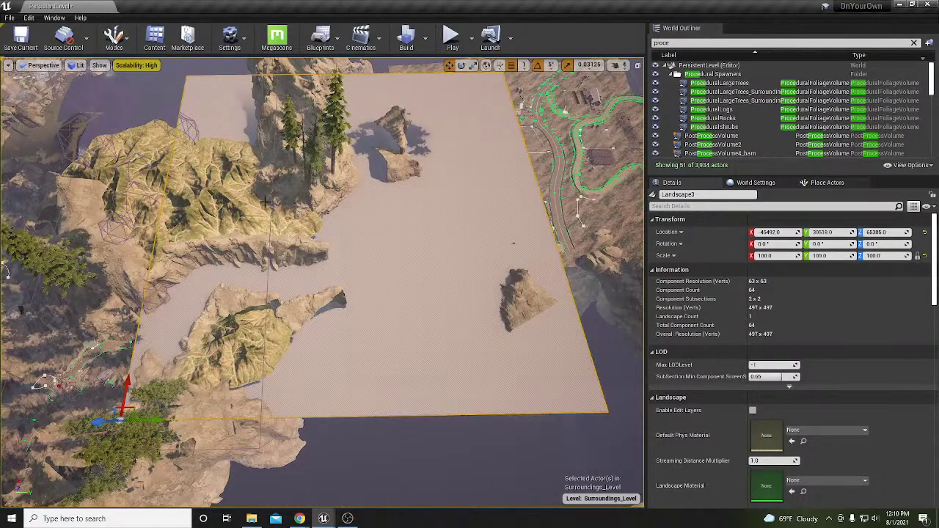
# Delete the landscape components that extend beyond the canyon mouth and over the farm.
pyautogui.hotkey('shift', '2')
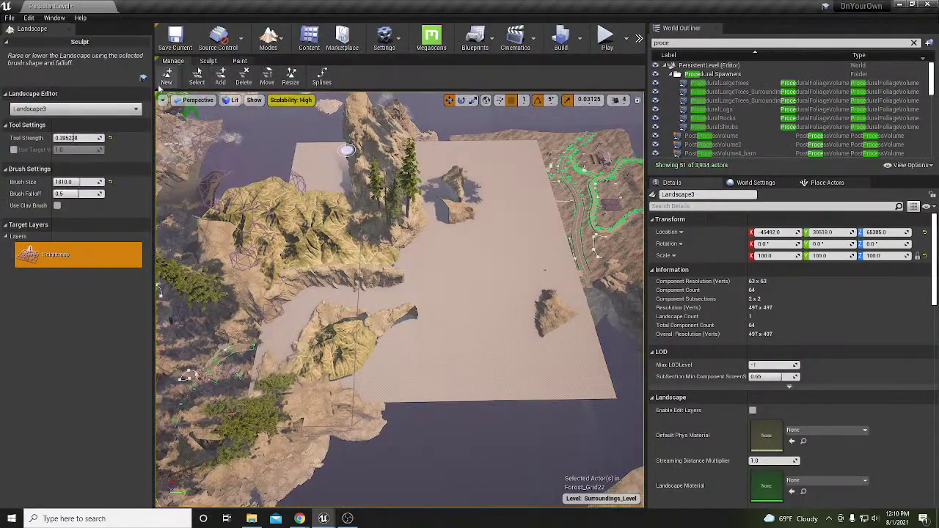
pyautogui.click(244, 77)
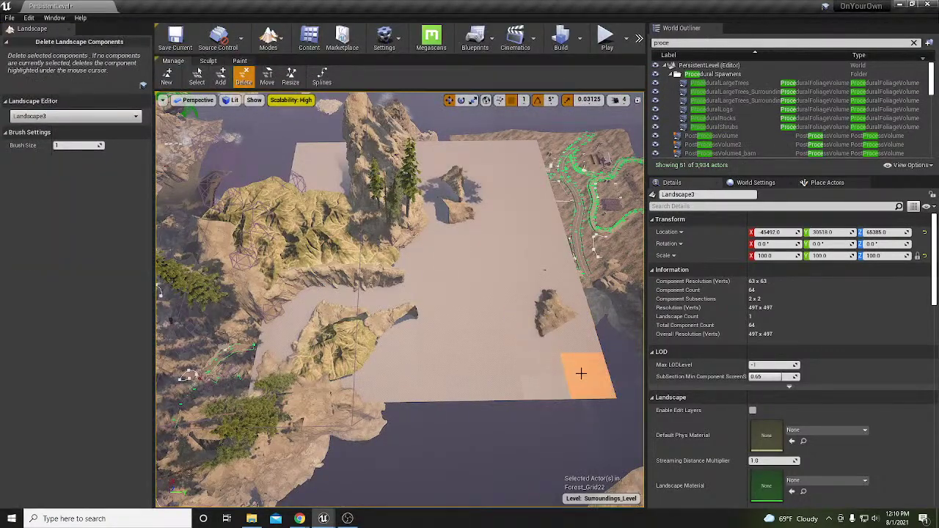
pyautogui.moveTo(580, 373)
pyautogui.mouseDown()
pyautogui.moveTo(538, 179)
pyautogui.moveTo(466, 152)
pyautogui.moveTo(308, 153)
pyautogui.moveTo(305, 168)
pyautogui.moveTo(323, 178)
pyautogui.moveTo(469, 176)
pyautogui.moveTo(506, 189)
pyautogui.moveTo(480, 203)
pyautogui.moveTo(301, 202)
pyautogui.moveTo(296, 220)
pyautogui.moveTo(456, 233)
pyautogui.mouseUp()
pyautogui.moveTo(520, 274); pyautogui.dragTo(526, 394)
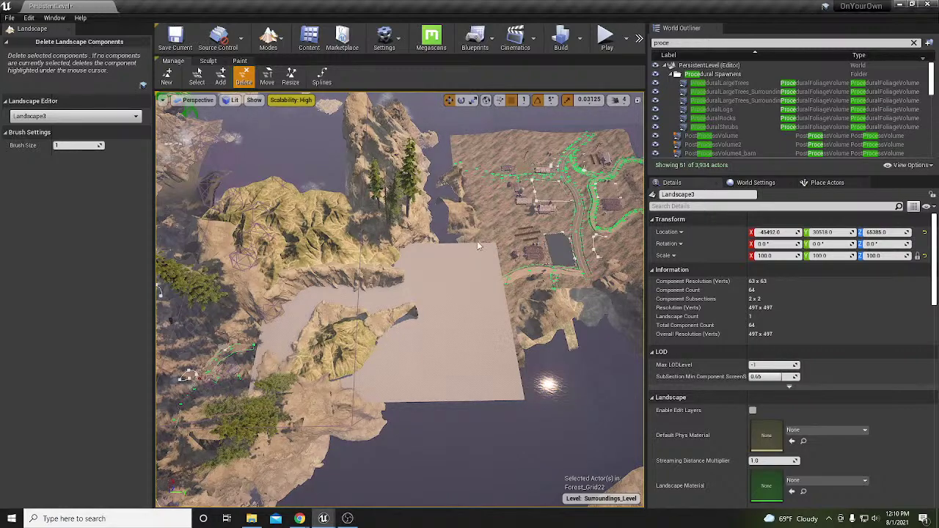
pyautogui.moveTo(482, 253); pyautogui.dragTo(492, 383)
# Add a row of new landscape components along the edge facing the farm.
pyautogui.moveTo(490, 339); pyautogui.dragTo(352, 341, button='right')
pyautogui.moveTo(408, 330); pyautogui.dragTo(487, 323, button='right')
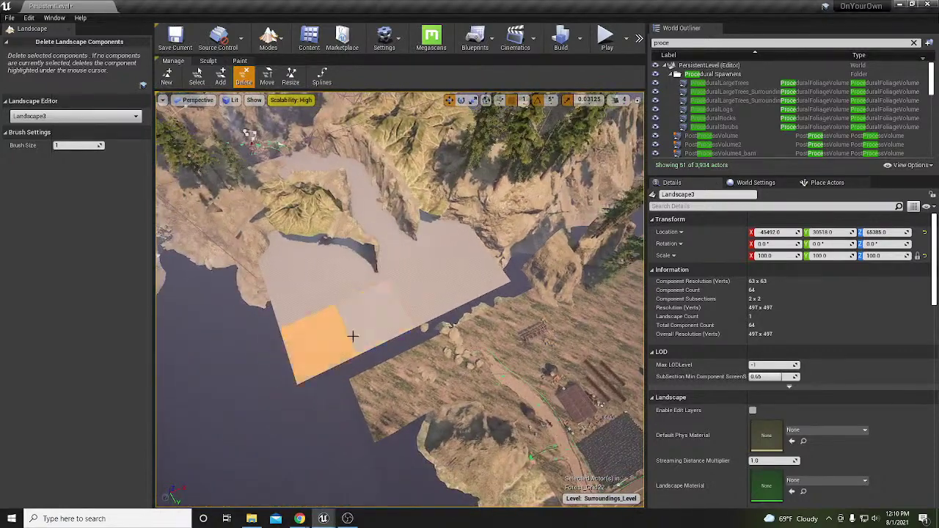
pyautogui.click(220, 77)
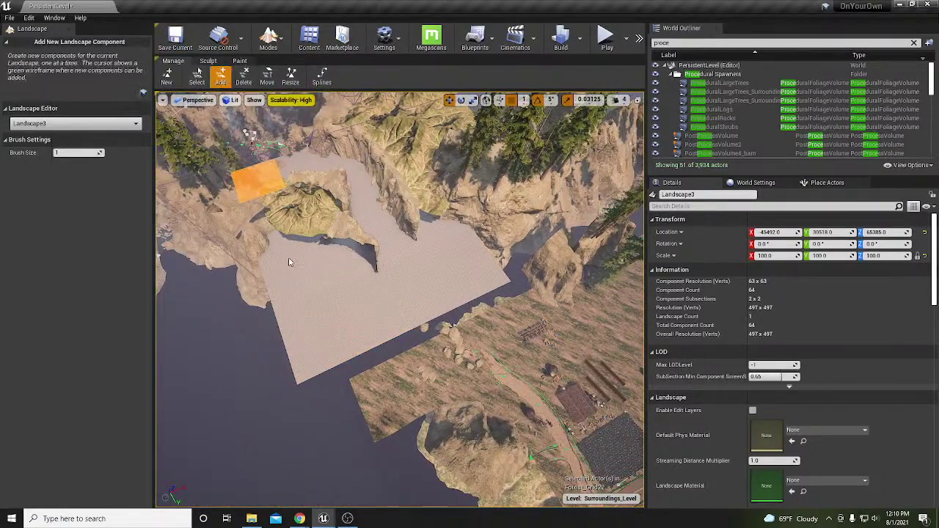
pyautogui.moveTo(354, 402); pyautogui.dragTo(498, 316)
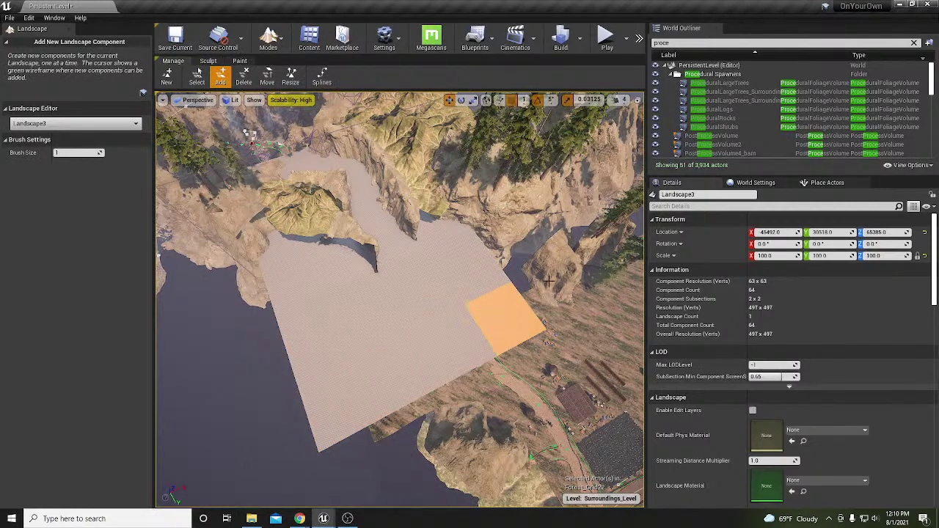
# Lower the new landscape toward the base of the canyon cliffs, to about Z 63269.
pyautogui.hotkey('shift', '1')
pyautogui.moveTo(394, 279); pyautogui.dragTo(360, 298, button='right')
pyautogui.click(367, 308)
pyautogui.moveTo(239, 145); pyautogui.dragTo(244, 176)
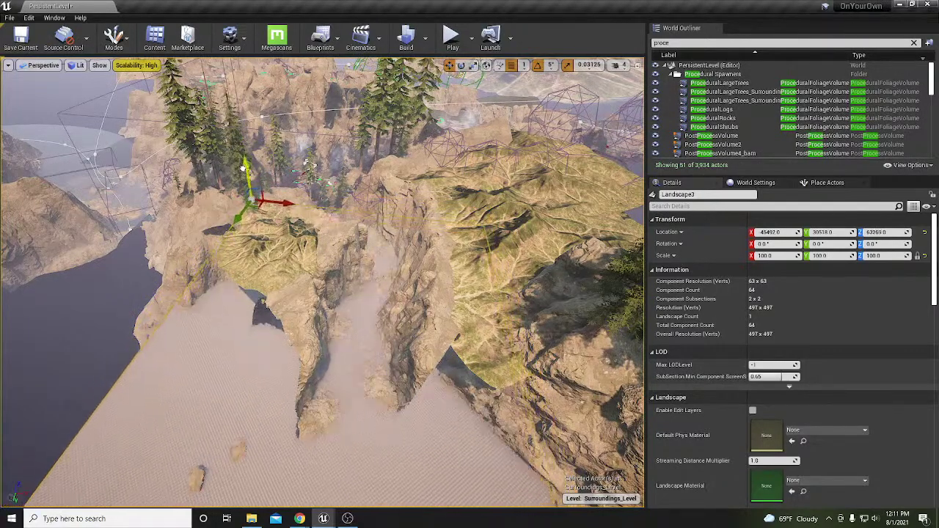
# Fine-tune the landscape's height against the forest ground and canyon walls, to about Z 63564.
pyautogui.moveTo(334, 190); pyautogui.dragTo(345, 192, button='right')
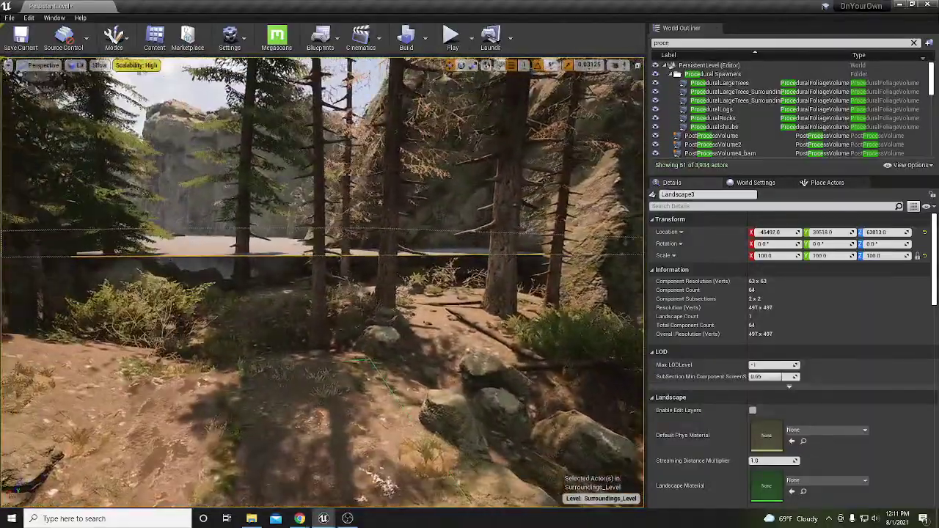
pyautogui.moveTo(323, 282); pyautogui.dragTo(256, 273, button='right')
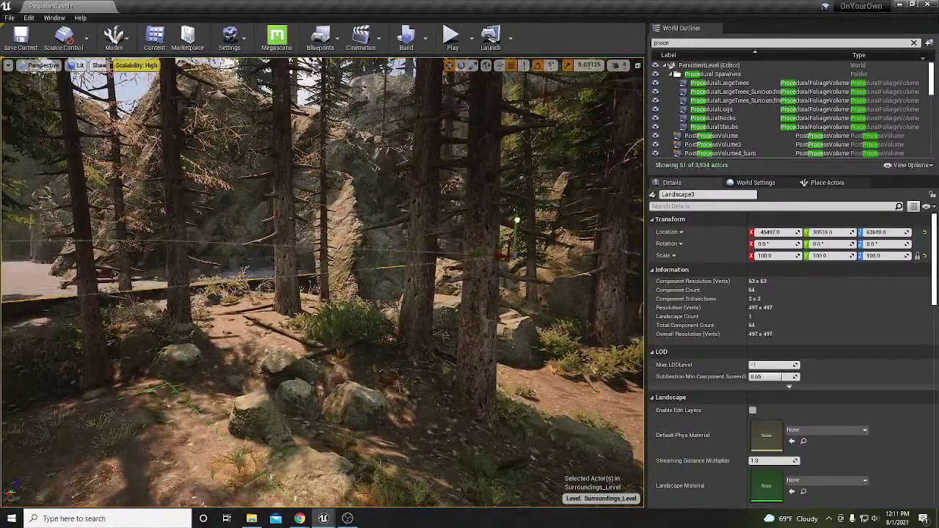
pyautogui.moveTo(518, 230); pyautogui.dragTo(497, 238)
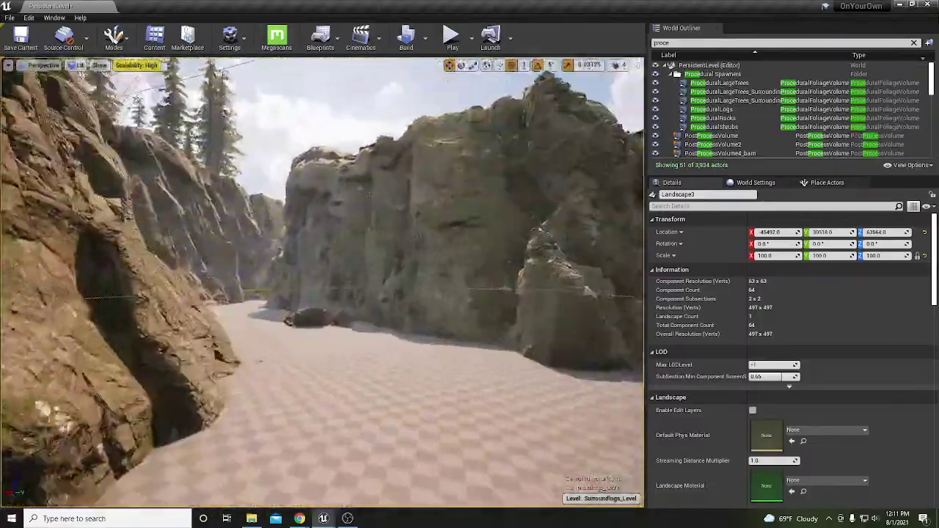
pyautogui.press('w')
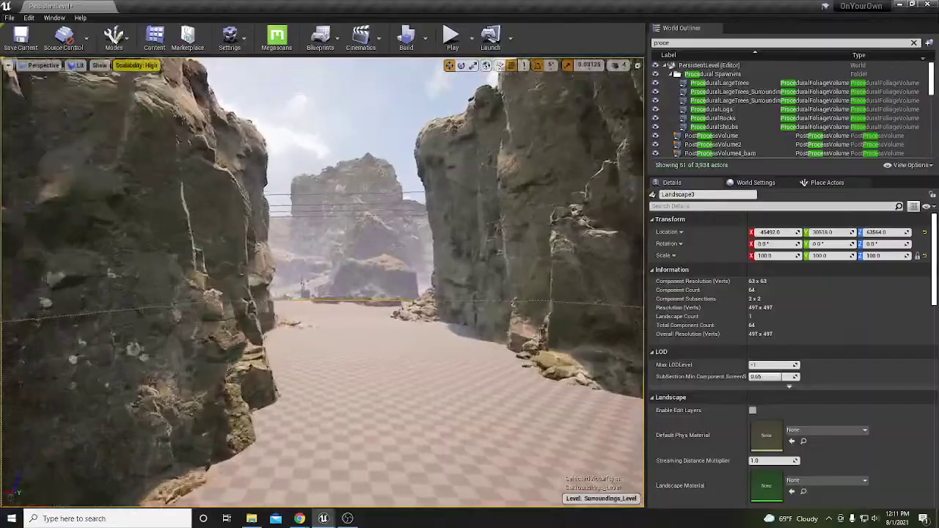
# Duplicate the cliff on the barn side of the canyon mouth, turn the copy to about -167.4° Z, and place it near X -30685, Y 54121.
pyautogui.press('w')
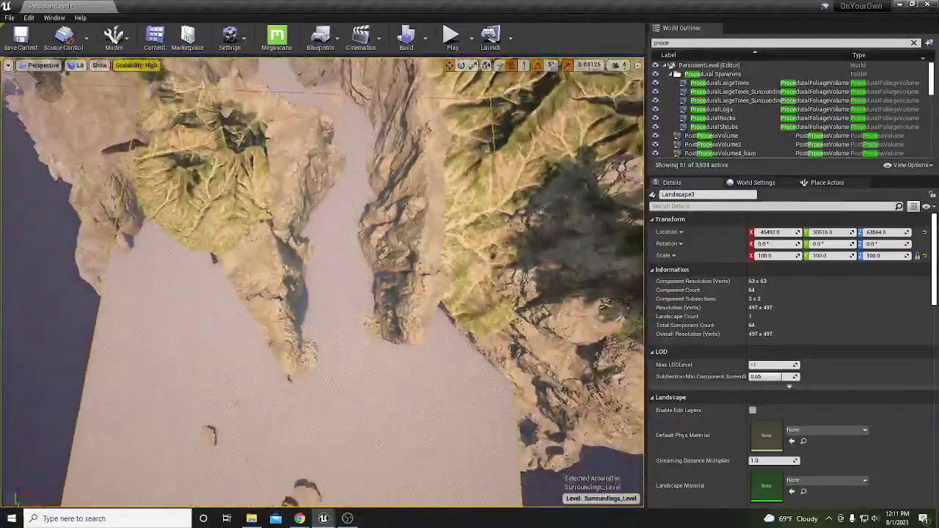
pyautogui.moveTo(275, 277); pyautogui.dragTo(256, 265, button='right')
pyautogui.click(289, 330)
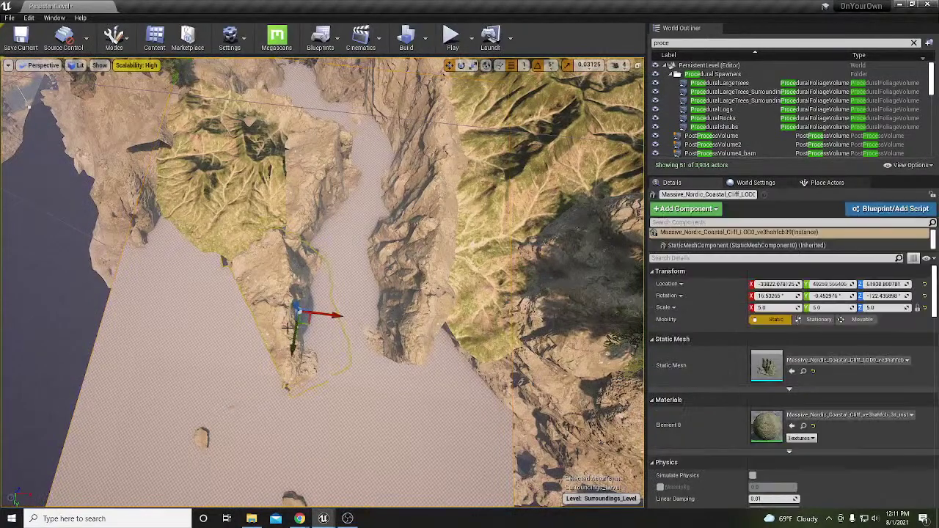
pyautogui.keyDown('shift'); pyautogui.moveTo(308, 325); pyautogui.dragTo(373, 386); pyautogui.keyUp('shift')
pyautogui.press('e')
pyautogui.press('w')
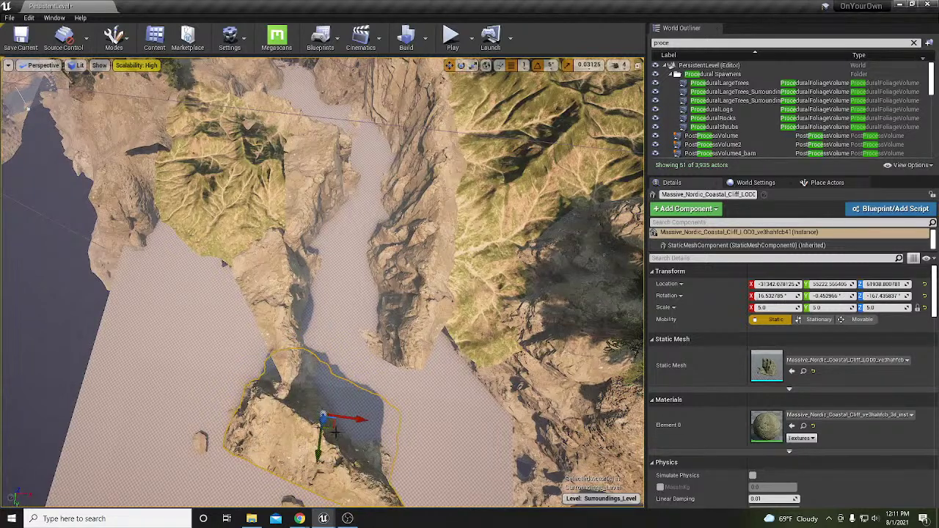
pyautogui.moveTo(332, 431); pyautogui.dragTo(347, 415)
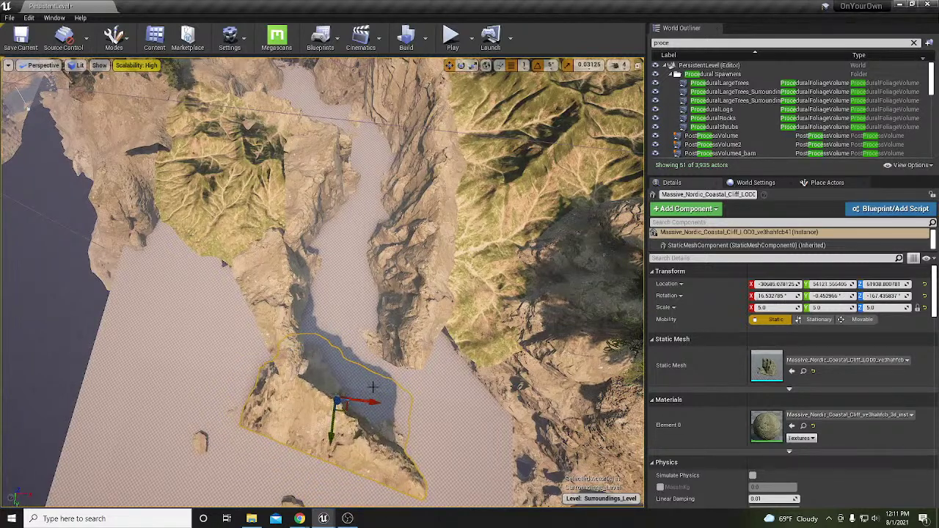
# Duplicate the opposite canyon-mouth cliff, rotate the copy to about 62.6° around Z, and place it near X -25815, Y 53395.
pyautogui.click(419, 347)
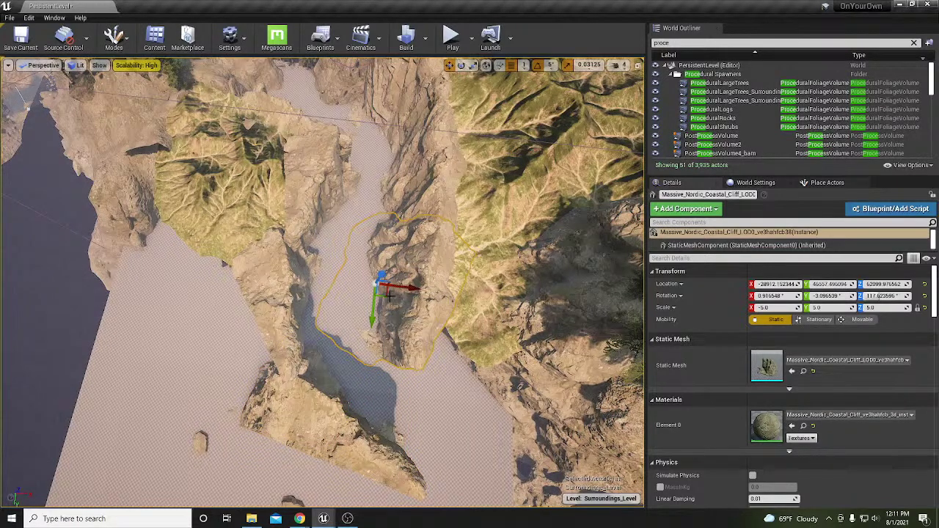
pyautogui.keyDown('alt'); pyautogui.moveTo(391, 294); pyautogui.dragTo(438, 397); pyautogui.keyUp('alt')
pyautogui.press('e')
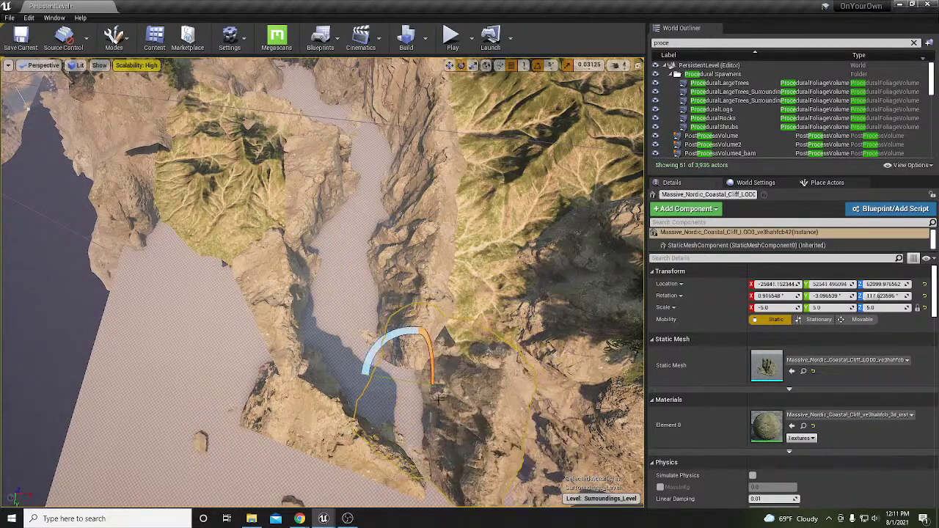
pyautogui.moveTo(396, 346); pyautogui.dragTo(452, 334)
pyautogui.press('w')
pyautogui.moveTo(425, 396)
pyautogui.mouseDown()
pyautogui.moveTo(412, 411)
pyautogui.moveTo(418, 419)
pyautogui.moveTo(422, 412)
pyautogui.mouseUp()
# Tilt the duplicated side cliff by 20° to narrow the canyon gap, then shift it to about X -25346, Y 52989.
pyautogui.moveTo(421, 411); pyautogui.dragTo(306, 293, button='right')
pyautogui.press('w')
pyautogui.press('e')
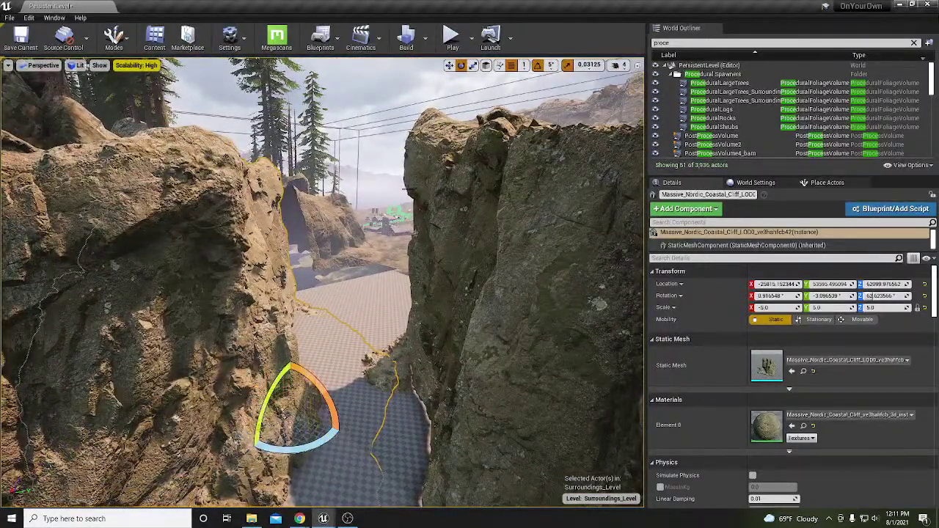
pyautogui.moveTo(324, 393); pyautogui.dragTo(288, 365)
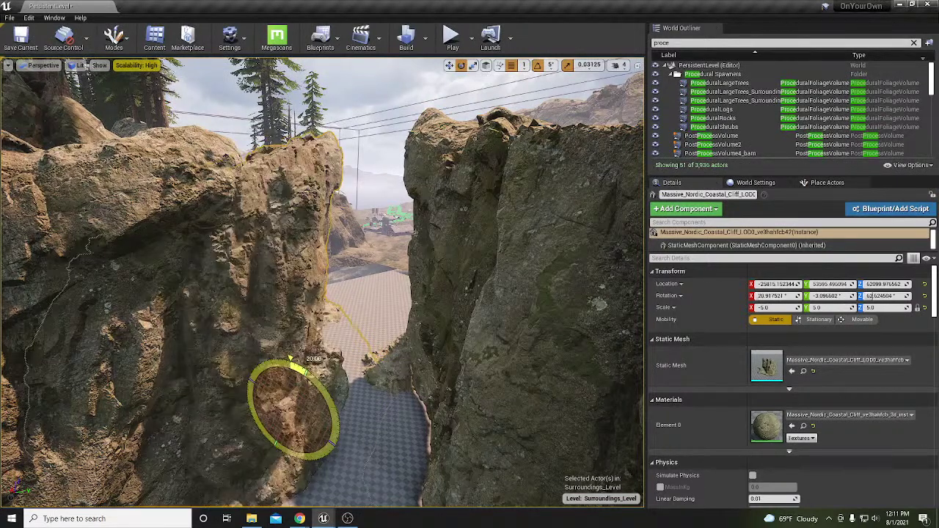
pyautogui.moveTo(322, 395); pyautogui.dragTo(323, 395)
pyautogui.press('w')
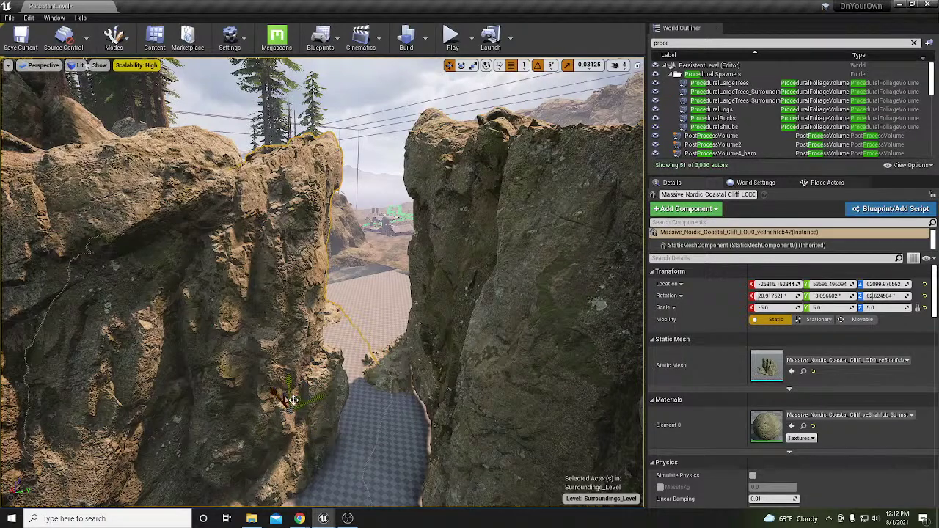
pyautogui.moveTo(295, 402); pyautogui.dragTo(269, 401)
pyautogui.moveTo(335, 348); pyautogui.dragTo(440, 366, button='right')
pyautogui.moveTo(407, 330); pyautogui.dragTo(375, 367, button='right')
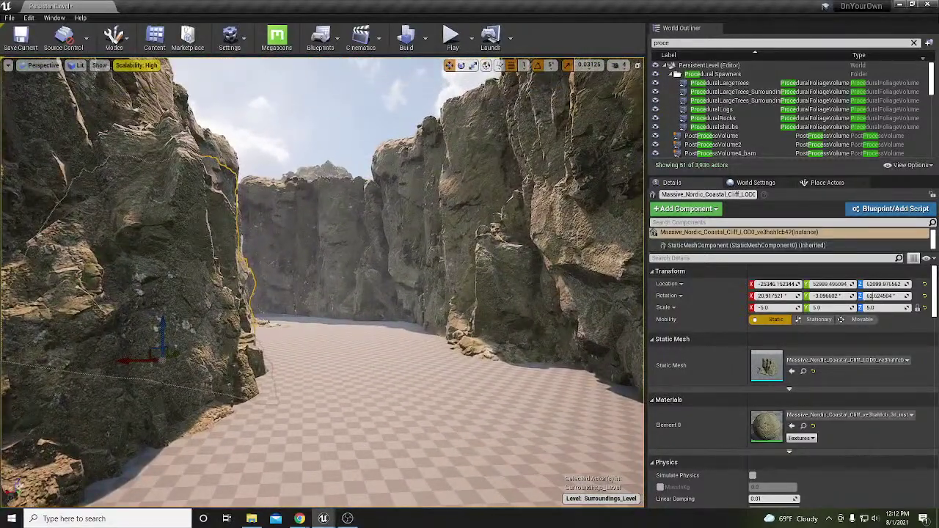
# Shift the cliff closing off the far end of the canyon to about X -29930, Y 54061.
pyautogui.click(317, 281)
pyautogui.moveTo(308, 355); pyautogui.dragTo(291, 355)
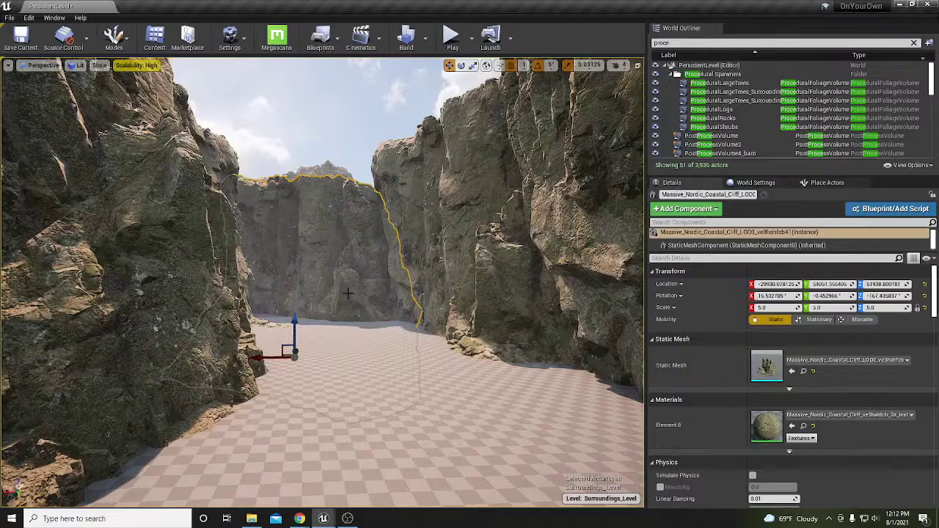
# Select the three large cliffs standing beyond the barn site and move them from Map_BarnEnvironment into Surroundings_Level.
pyautogui.moveTo(366, 310); pyautogui.dragTo(602, 316, button='right')
pyautogui.moveTo(323, 294); pyautogui.dragTo(202, 183, button='right')
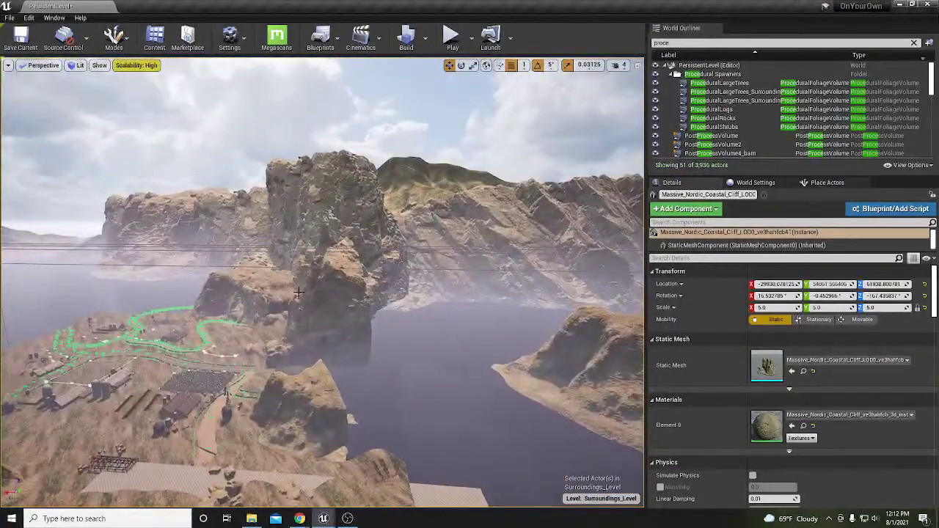
pyautogui.click(291, 322)
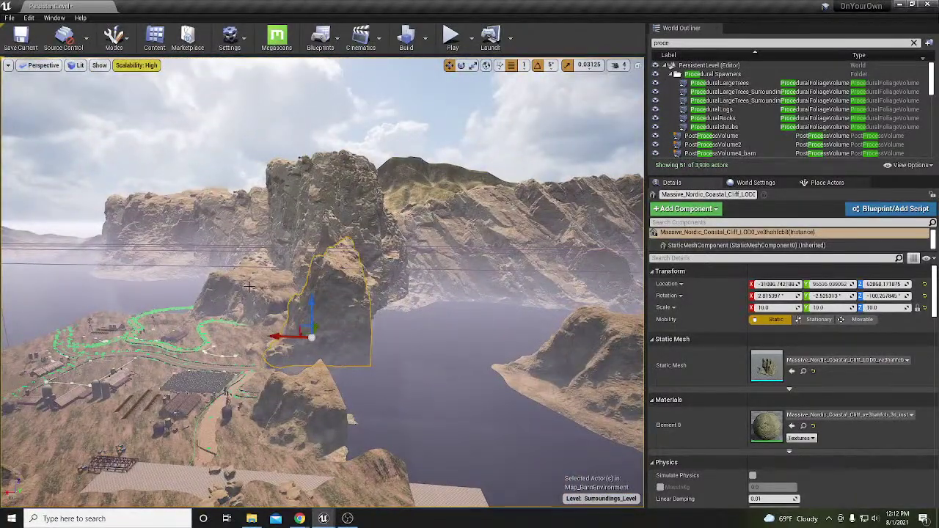
pyautogui.keyDown('ctrl'); pyautogui.click(303, 261); pyautogui.keyUp('ctrl')
pyautogui.click(289, 275)
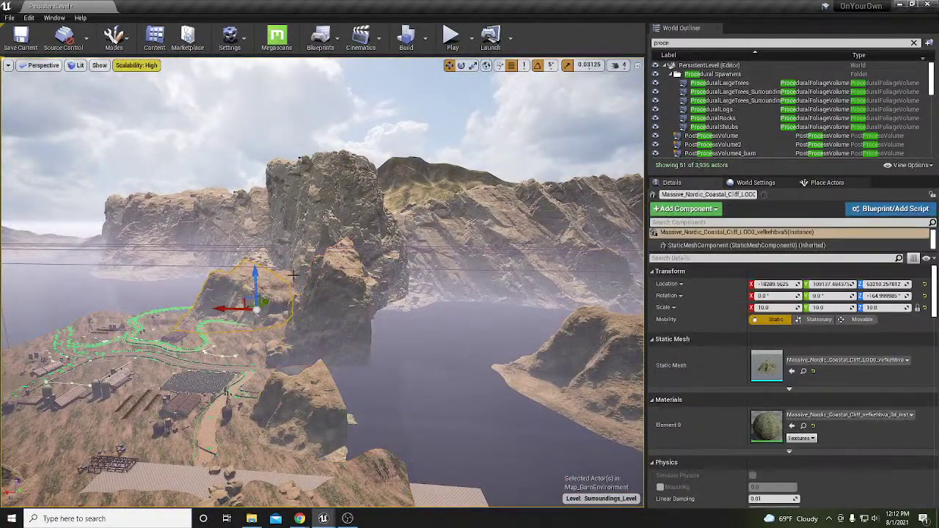
pyautogui.keyDown('ctrl'); pyautogui.click(321, 279); pyautogui.keyUp('ctrl')
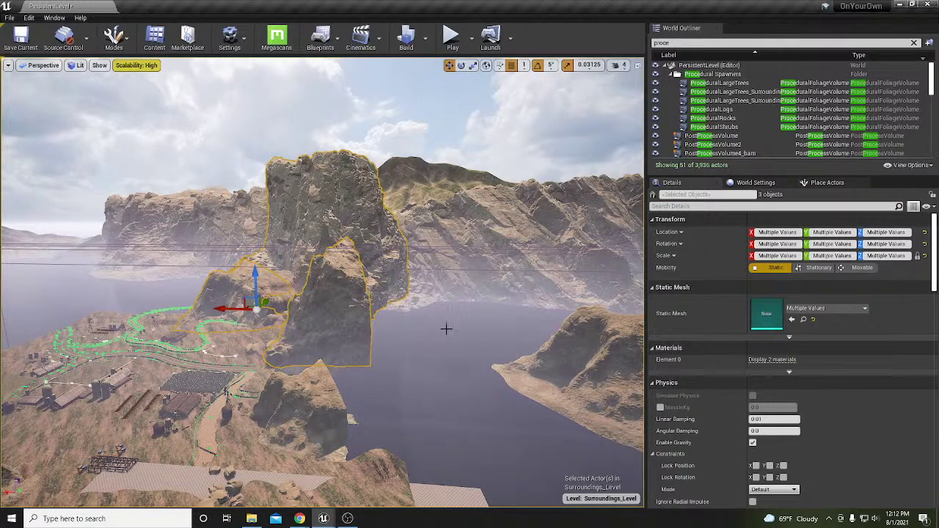
# Turn the duplicated side cliff at the canyon mouth to about 52.6° around Z.
pyautogui.moveTo(322, 279); pyautogui.dragTo(249, 320, button='right')
pyautogui.click(250, 350)
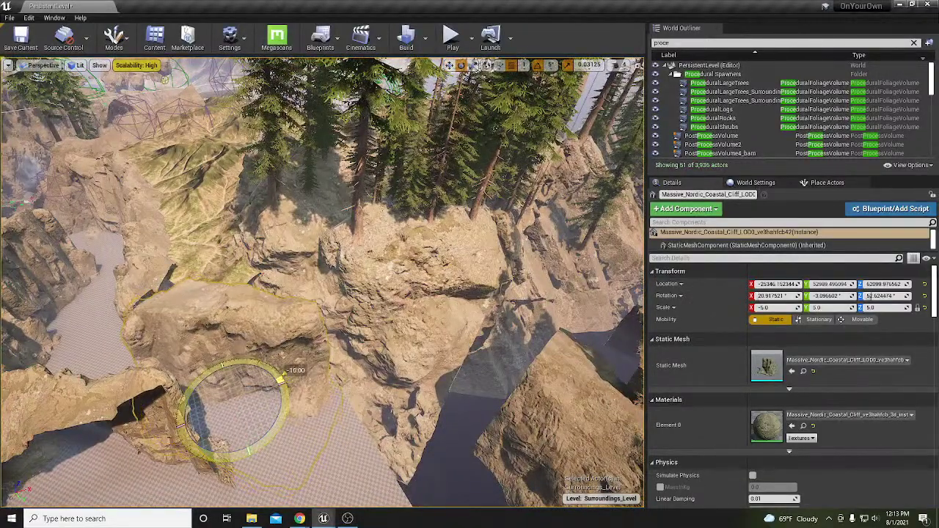
pyautogui.moveTo(323, 409); pyautogui.dragTo(337, 407, button='right')
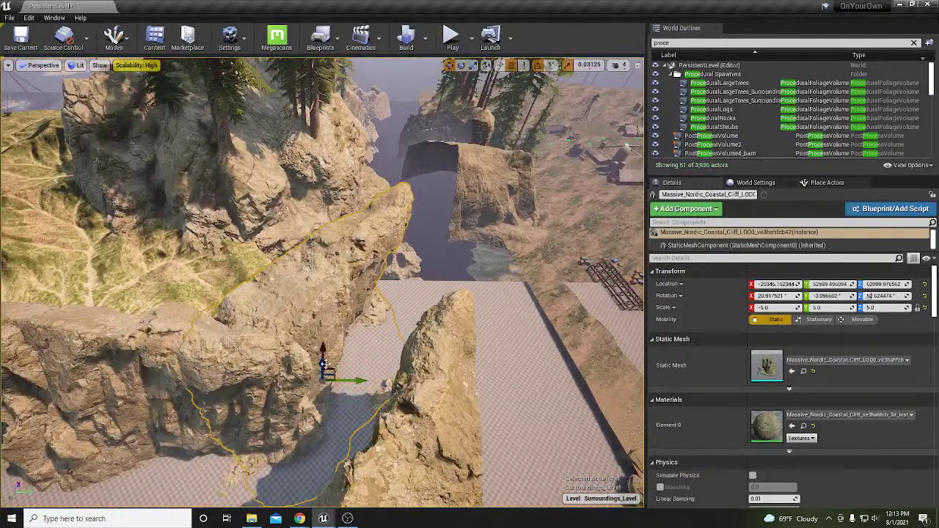
# Shift the large 20-scale cliff behind the canyon's grassy hills to about X -12813, Y 43980.
pyautogui.click(267, 362)
pyautogui.moveTo(323, 283); pyautogui.dragTo(213, 256, button='right')
pyautogui.moveTo(323, 283); pyautogui.dragTo(348, 301, button='right')
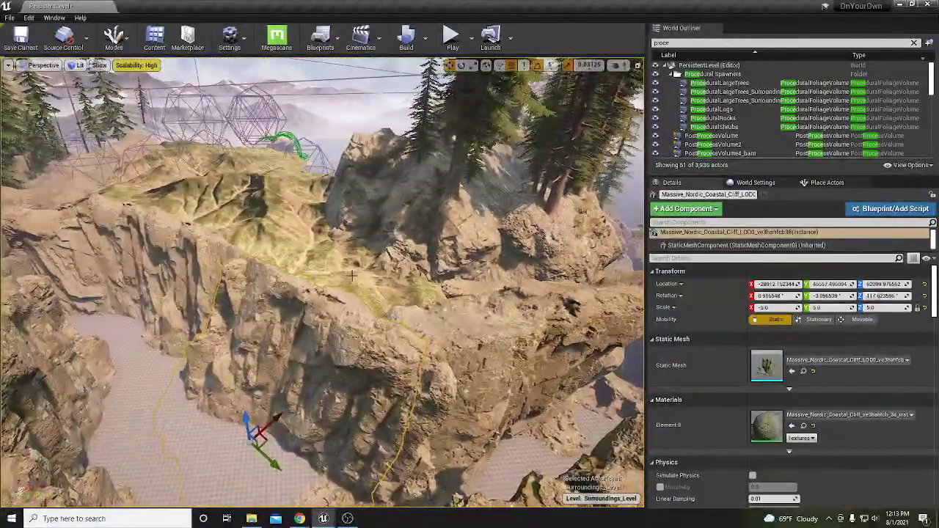
pyautogui.click(398, 276)
pyautogui.click(444, 221)
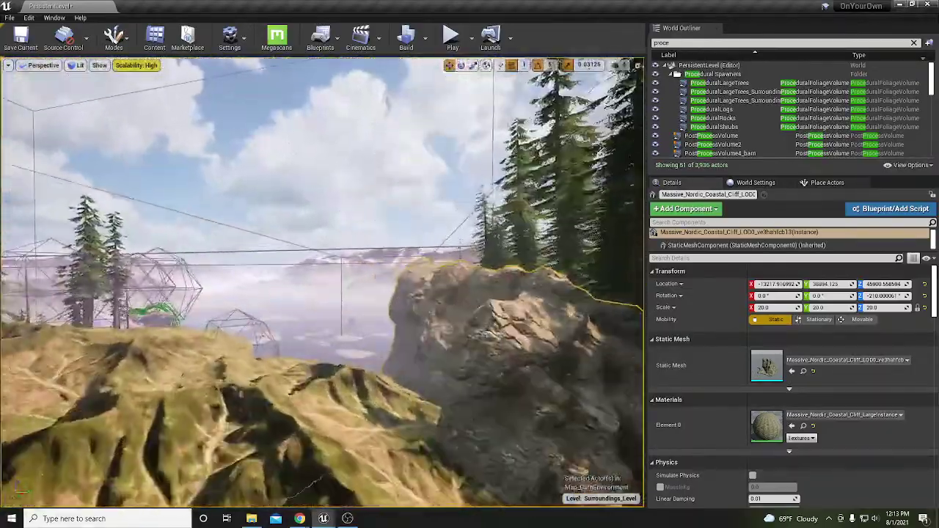
pyautogui.moveTo(323, 282); pyautogui.dragTo(308, 352, button='right')
pyautogui.moveTo(322, 279); pyautogui.dragTo(356, 283, button='right')
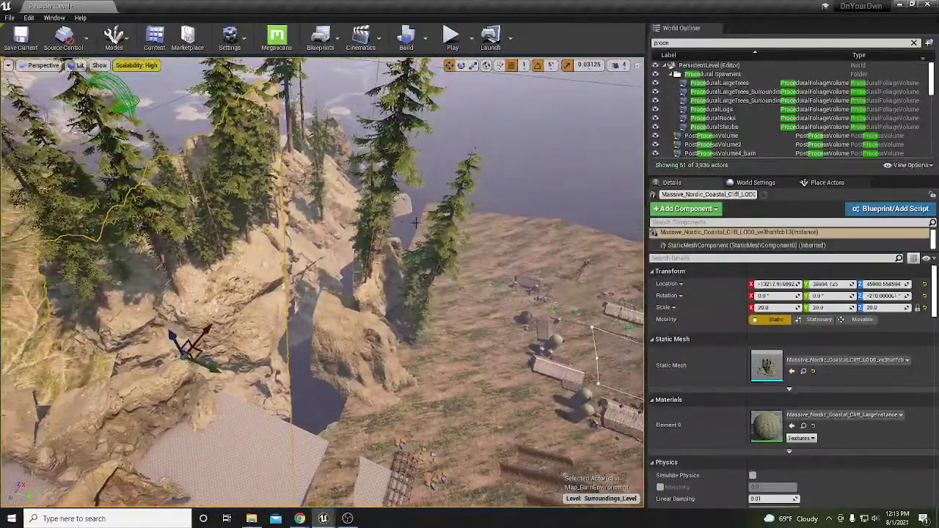
pyautogui.moveTo(196, 355); pyautogui.dragTo(232, 366)
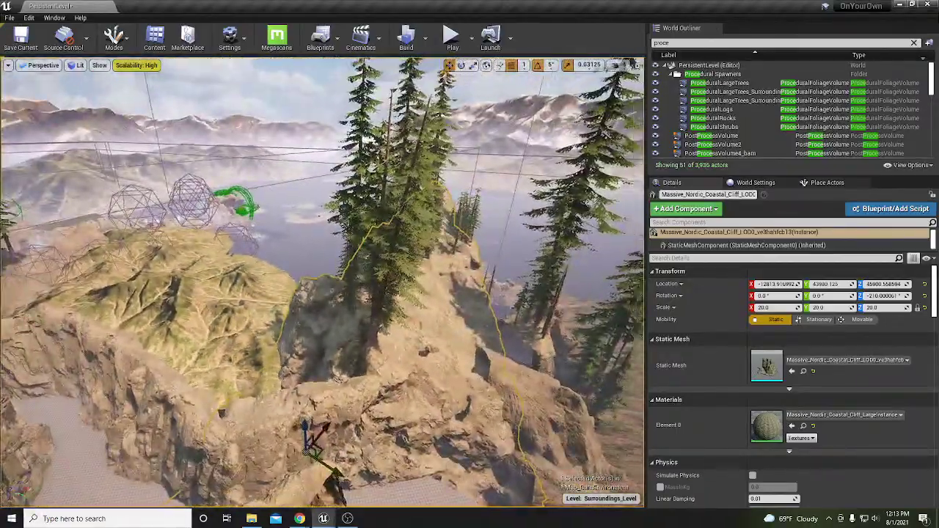
pyautogui.moveTo(323, 282); pyautogui.dragTo(257, 275, button='right')
pyautogui.moveTo(352, 273); pyautogui.dragTo(358, 270, button='right')
# Hide the instanced foliage actor of the ForestGrid_BunkerToBarn level.
pyautogui.click(393, 325)
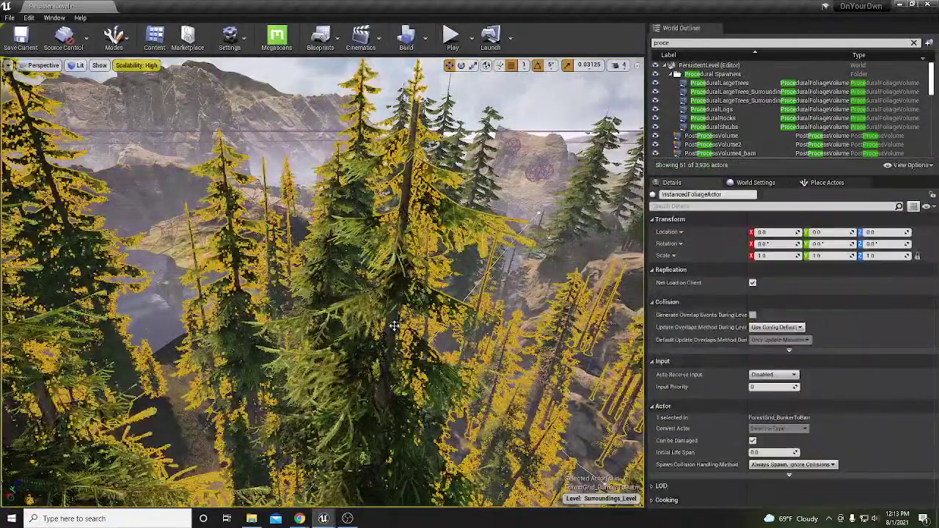
pyautogui.press('h')
pyautogui.moveTo(394, 325); pyautogui.dragTo(410, 338, button='right')
pyautogui.moveTo(140, 276); pyautogui.dragTo(140, 276, button='right')
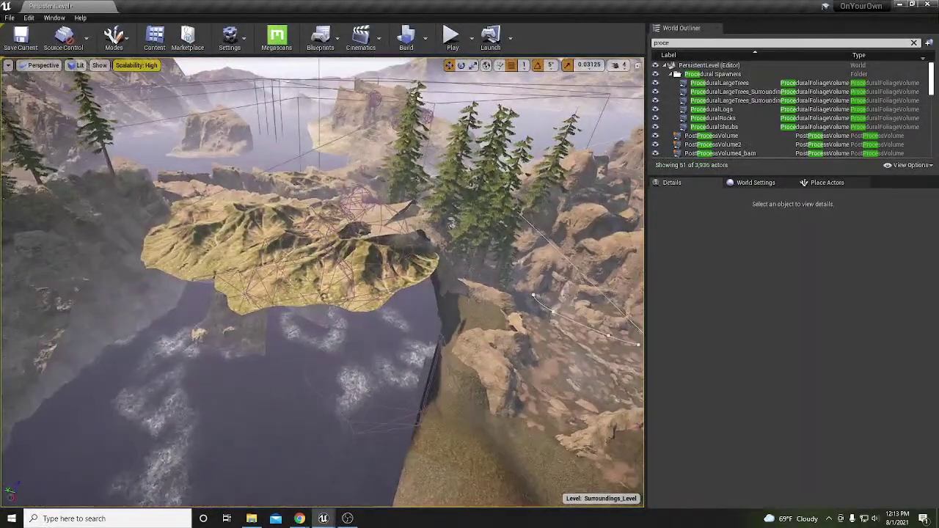
# Move the large 20-scale cliff into Surroundings_Level and shift it to about X -22457, Y 14716.
pyautogui.click(140, 276)
pyautogui.moveTo(455, 221); pyautogui.dragTo(381, 258, button='right')
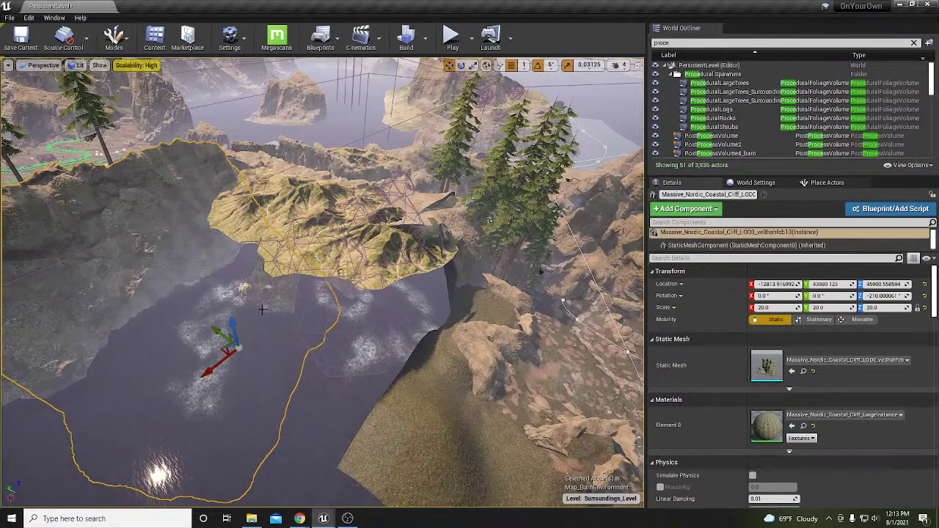
pyautogui.moveTo(224, 351); pyautogui.dragTo(441, 426)
pyautogui.moveTo(440, 426); pyautogui.dragTo(601, 311, button='right')
pyautogui.press('w')
pyautogui.press('w')
pyautogui.press('w')
pyautogui.moveTo(407, 312); pyautogui.dragTo(381, 308, button='right')
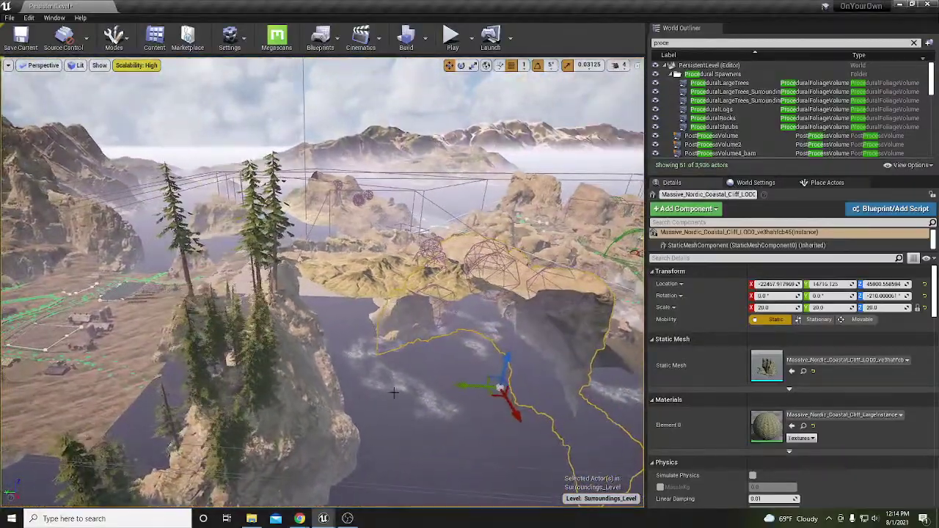
# Move the tree-topped 20-scale cliff at the barn's edge into Surroundings_Level and try placing it beside the canyon mouth near Y 65055.
pyautogui.click(314, 390)
pyautogui.moveTo(314, 390); pyautogui.dragTo(360, 393, button='right')
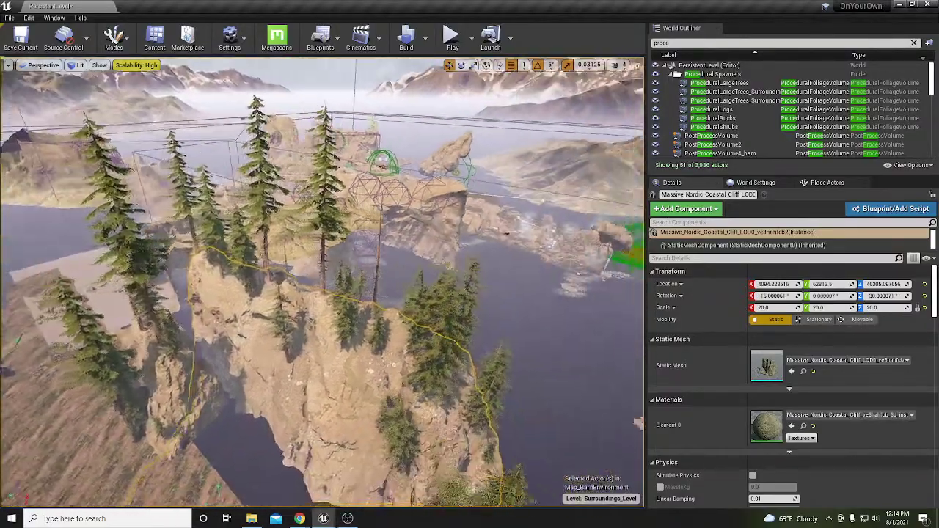
pyautogui.hotkey('ctrl', 'm')
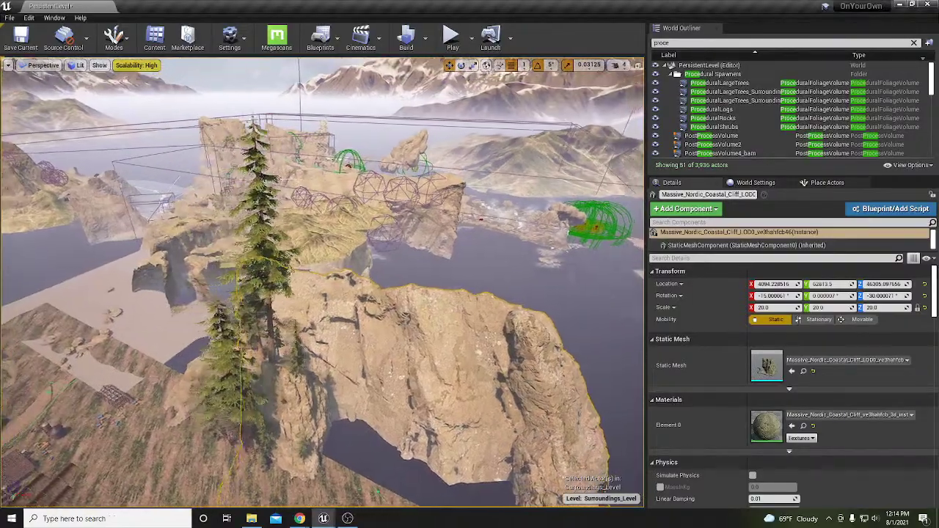
pyautogui.moveTo(323, 282); pyautogui.dragTo(463, 305, button='right')
pyautogui.moveTo(250, 399); pyautogui.dragTo(341, 394, button='right')
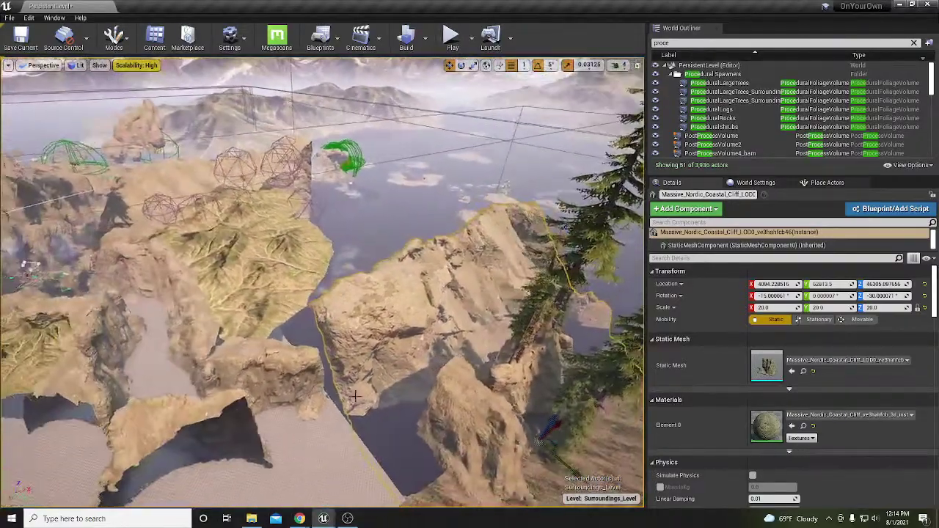
pyautogui.moveTo(554, 426); pyautogui.dragTo(547, 431)
pyautogui.moveTo(547, 431); pyautogui.dragTo(543, 455, button='right')
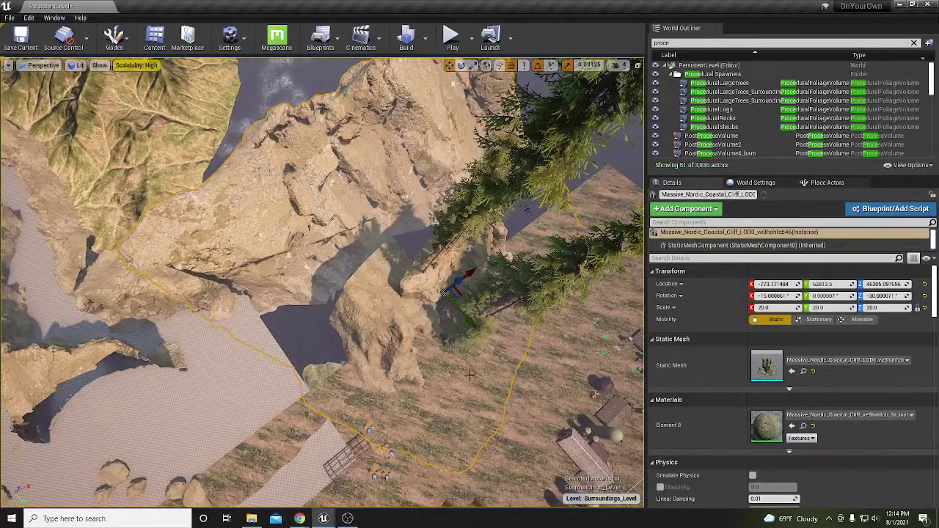
pyautogui.moveTo(462, 295); pyautogui.dragTo(485, 302)
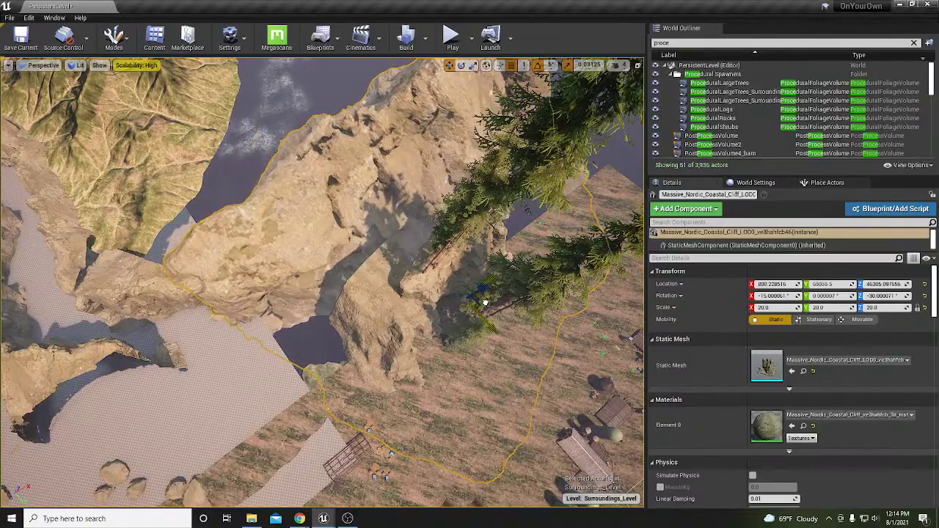
pyautogui.moveTo(361, 321); pyautogui.dragTo(421, 199, button='right')
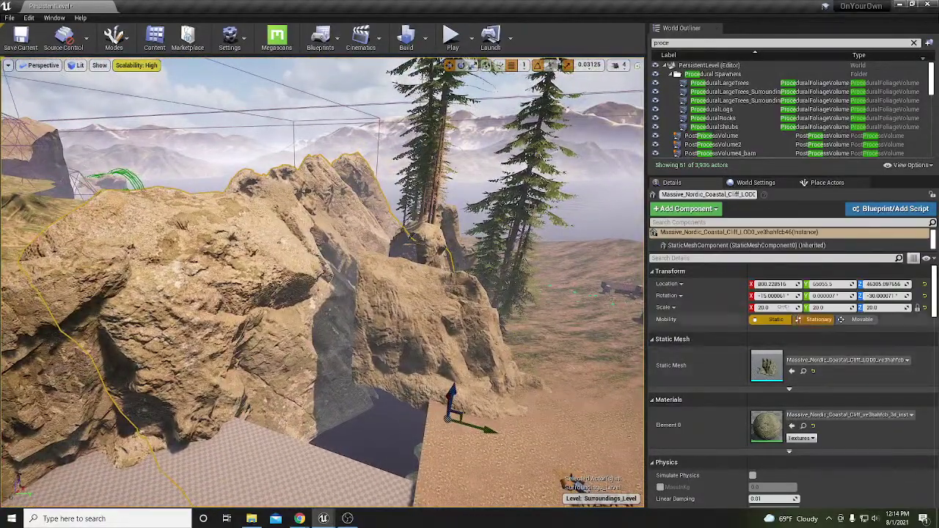
pyautogui.moveTo(534, 330); pyautogui.dragTo(410, 330, button='right')
pyautogui.moveTo(499, 344); pyautogui.dragTo(480, 345, button='right')
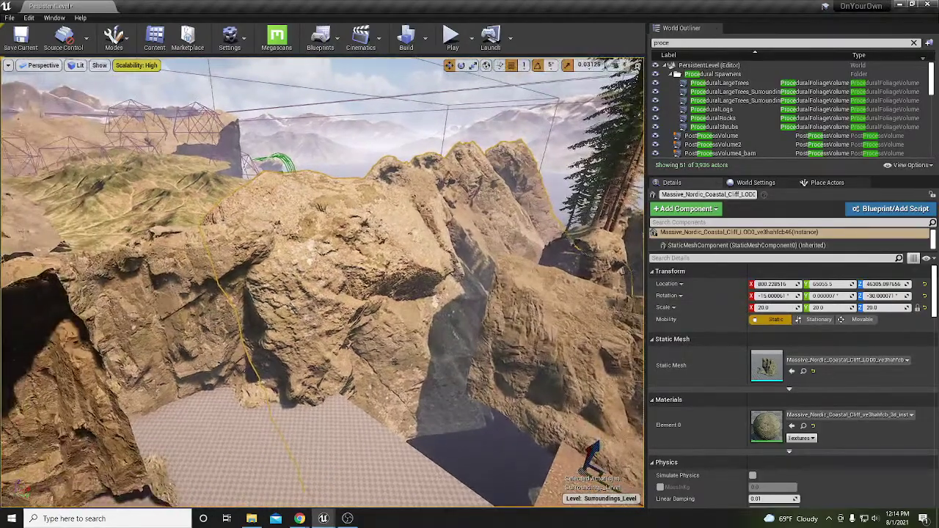
# Delete the 20-scale cliff standing between the canyon mouth and the barn terrain.
pyautogui.press('Delete')
pyautogui.moveTo(401, 361); pyautogui.dragTo(513, 411, button='right')
pyautogui.press('s')
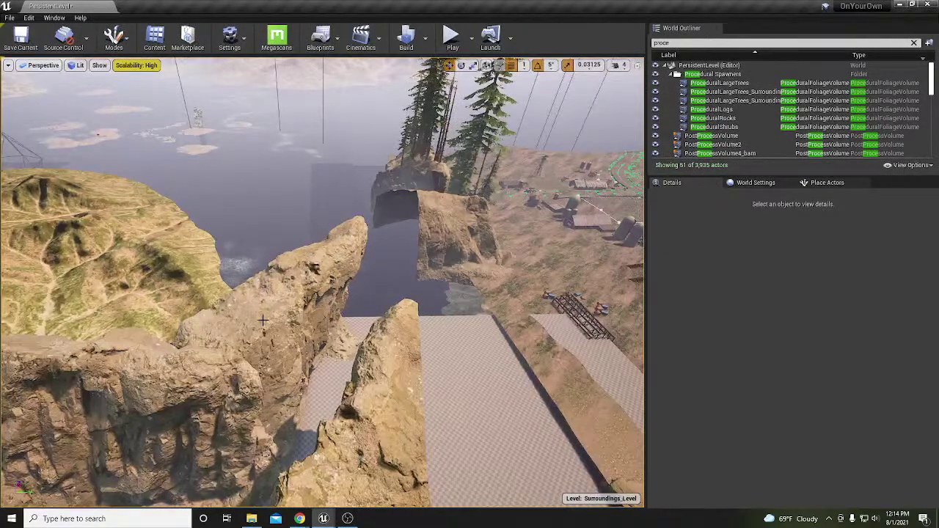
# Duplicate the side cliff at the canyon mouth and place the copy near X -19184, Y 57284 to extend the wall.
pyautogui.click(302, 326)
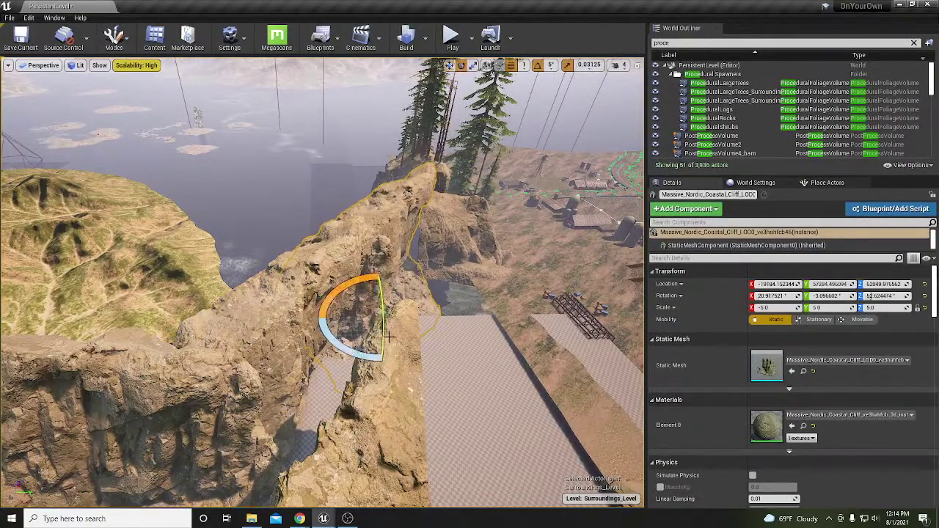
pyautogui.moveTo(397, 292); pyautogui.dragTo(411, 297)
pyautogui.moveTo(411, 296); pyautogui.dragTo(601, 385, button='right')
pyautogui.press('e')
pyautogui.moveTo(308, 183); pyautogui.dragTo(587, 246, button='right')
# Try a duplicated 10-scale cliff at the canyon mouth, turned to about -80° around Z and placed near X -30803, Y 62101, Z 60282.
pyautogui.click(455, 210)
pyautogui.moveTo(337, 257); pyautogui.dragTo(278, 202, button='right')
pyautogui.press('w')
pyautogui.keyDown('alt'); pyautogui.moveTo(170, 184); pyautogui.dragTo(283, 362); pyautogui.keyUp('alt')
pyautogui.press('e')
pyautogui.moveTo(293, 326); pyautogui.dragTo(352, 348)
pyautogui.moveTo(314, 369); pyautogui.dragTo(190, 369, button='right')
pyautogui.press('w')
pyautogui.moveTo(271, 288); pyautogui.dragTo(238, 297)
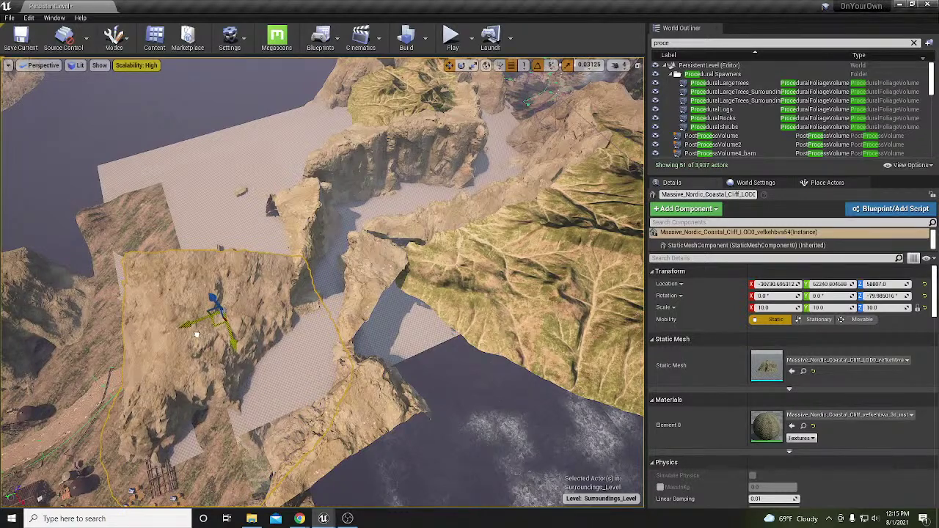
pyautogui.moveTo(196, 334); pyautogui.dragTo(198, 332)
pyautogui.moveTo(214, 296); pyautogui.dragTo(215, 284)
pyautogui.moveTo(215, 284); pyautogui.dragTo(213, 264, button='right')
pyautogui.press('w')
pyautogui.press('s')
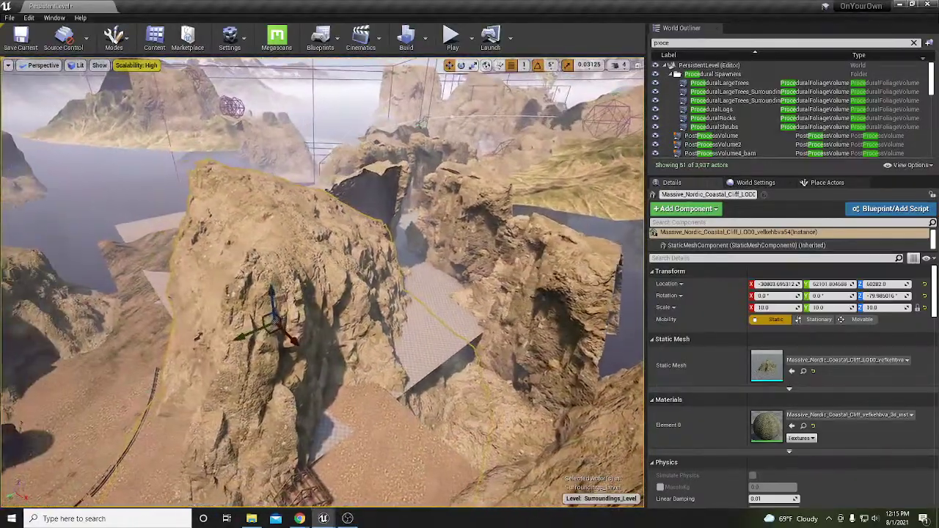
# Try the 10-scale cliff copy at about -150° around Z near X -34105, Y 65181, then remove it.
pyautogui.press('e')
pyautogui.moveTo(255, 358); pyautogui.dragTo(196, 326)
pyautogui.press('w')
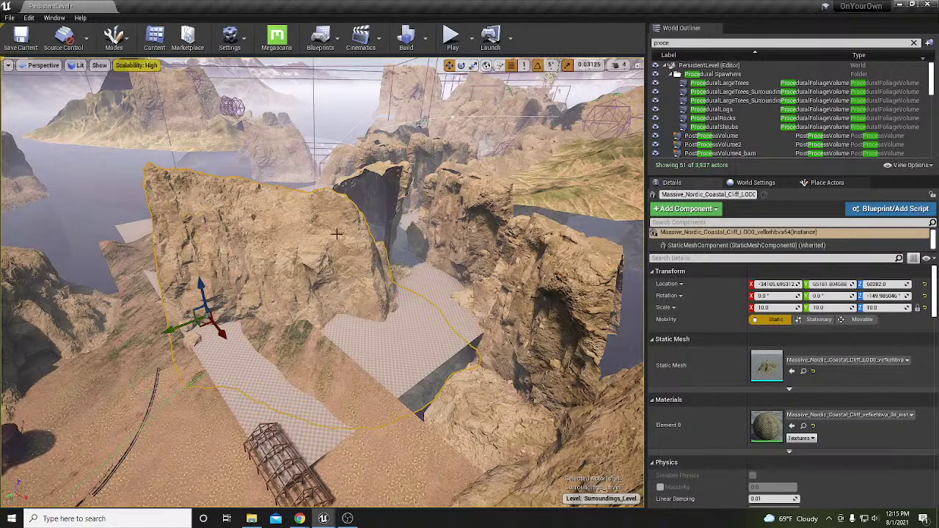
pyautogui.press('Delete')
pyautogui.hotkey('ctrl', 'z')
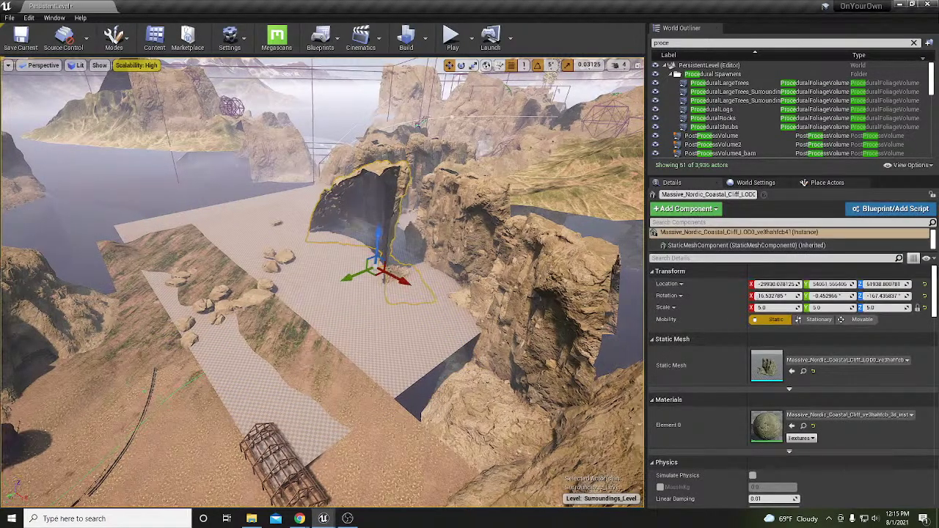
# Duplicate the barn-side canyon-mouth cliff, turn the copy to about -112.4° around Z, and shift it against the original cliff.
pyautogui.press('f')
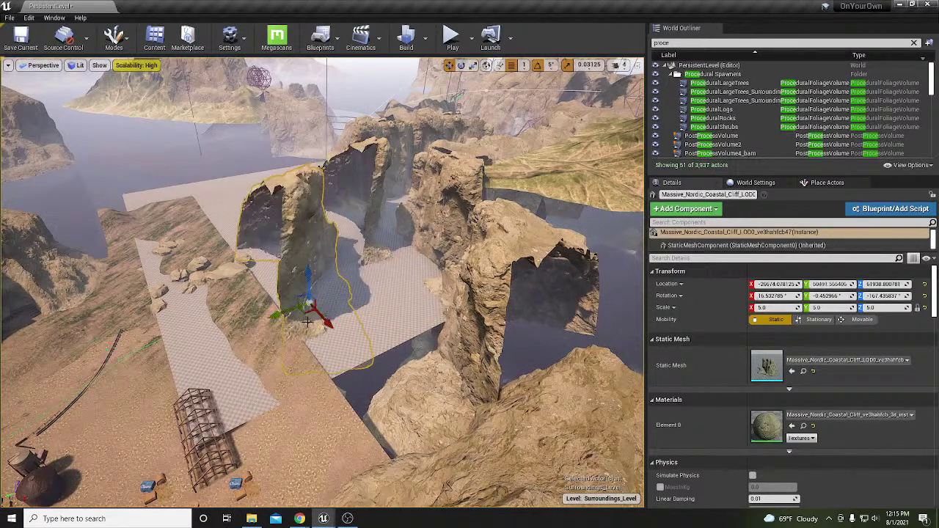
pyautogui.press('e')
pyautogui.moveTo(305, 315); pyautogui.dragTo(258, 334)
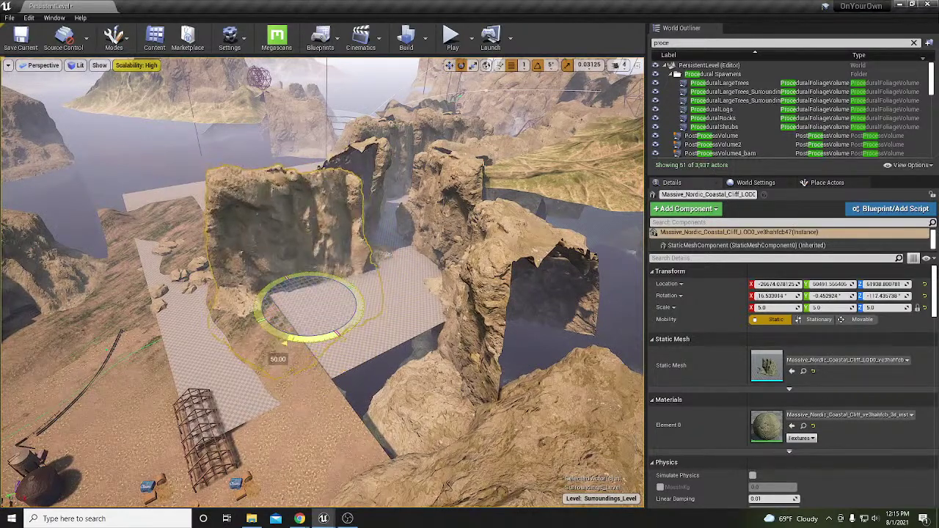
pyautogui.press('w')
pyautogui.moveTo(309, 310); pyautogui.dragTo(324, 307)
# Tilt the original barn-side canyon-mouth cliff by 10° and turn it to about -157.3° around Z.
pyautogui.click(377, 163)
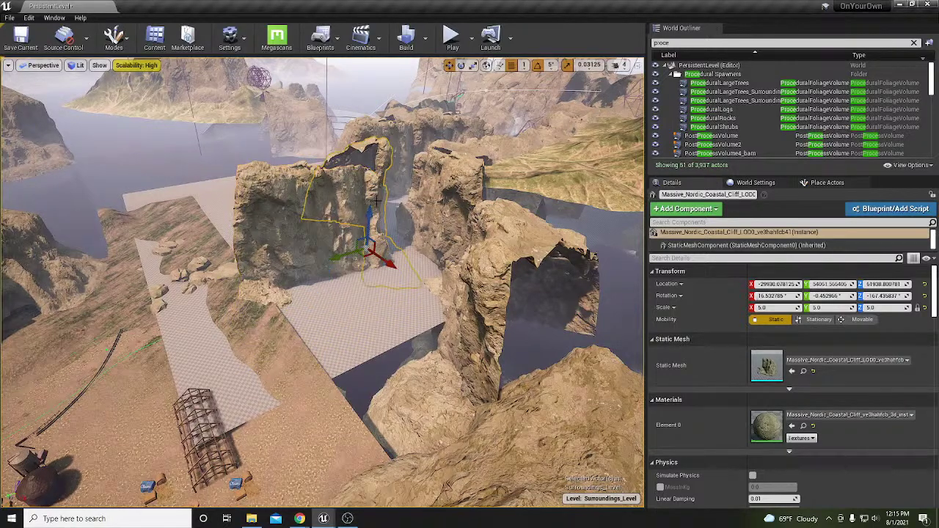
pyautogui.press('e')
pyautogui.moveTo(384, 213); pyautogui.dragTo(402, 278)
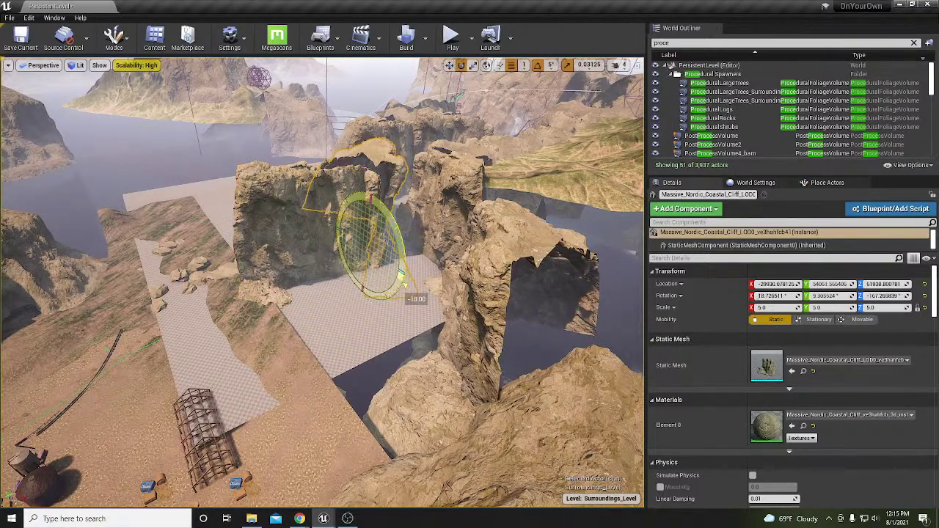
pyautogui.rightClick(418, 206)
pyautogui.press('Escape')
pyautogui.hotkey('ctrl', 'z')
pyautogui.moveTo(410, 258); pyautogui.dragTo(559, 341, button='right')
pyautogui.press('w')
pyautogui.press('a')
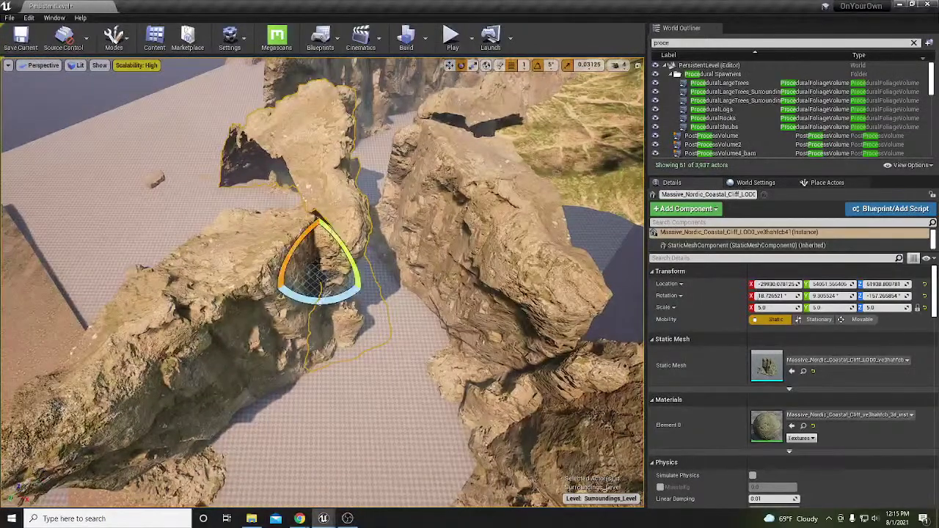
# Adjust the barn-side cliff's rotation to about 14.0°, 11.2°, -158.1° and shift it to about X -30885, Y 53739.
pyautogui.moveTo(319, 216); pyautogui.dragTo(310, 249)
pyautogui.press('w')
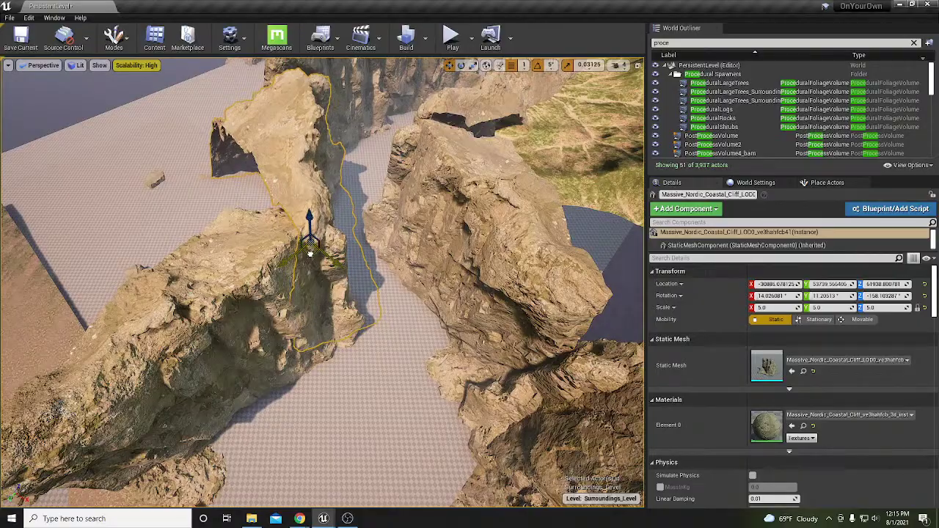
pyautogui.moveTo(311, 249); pyautogui.dragTo(250, 249, button='right')
# Select both overlapping barn-side canyon-mouth cliffs and turn them together around the vertical axis.
pyautogui.keyDown('alt'); pyautogui.moveTo(311, 231); pyautogui.dragTo(51, 202); pyautogui.keyUp('alt')
pyautogui.keyDown('alt'); pyautogui.moveTo(84, 174); pyautogui.dragTo(381, 224); pyautogui.keyUp('alt')
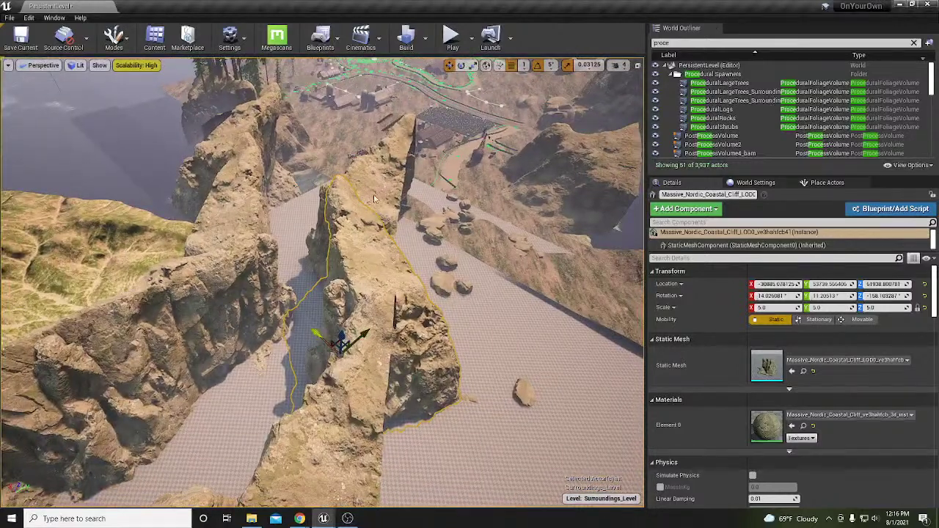
pyautogui.keyDown('ctrl'); pyautogui.click(387, 226); pyautogui.keyUp('ctrl')
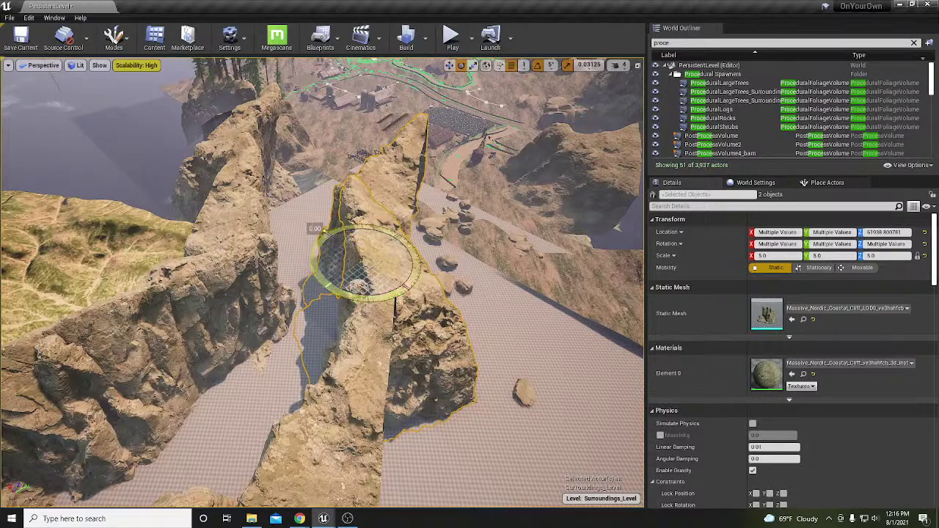
pyautogui.moveTo(380, 297); pyautogui.dragTo(366, 299)
pyautogui.moveTo(348, 313); pyautogui.dragTo(499, 345, button='right')
# Rotate the neighbouring cliff farther along the canyon wall to about 13.8°, 3.8°, -122.5°.
pyautogui.click(369, 348)
pyautogui.moveTo(369, 348); pyautogui.dragTo(484, 330, button='right')
pyautogui.moveTo(316, 353); pyautogui.dragTo(345, 359, button='right')
pyautogui.press('e')
pyautogui.moveTo(300, 367); pyautogui.dragTo(323, 354)
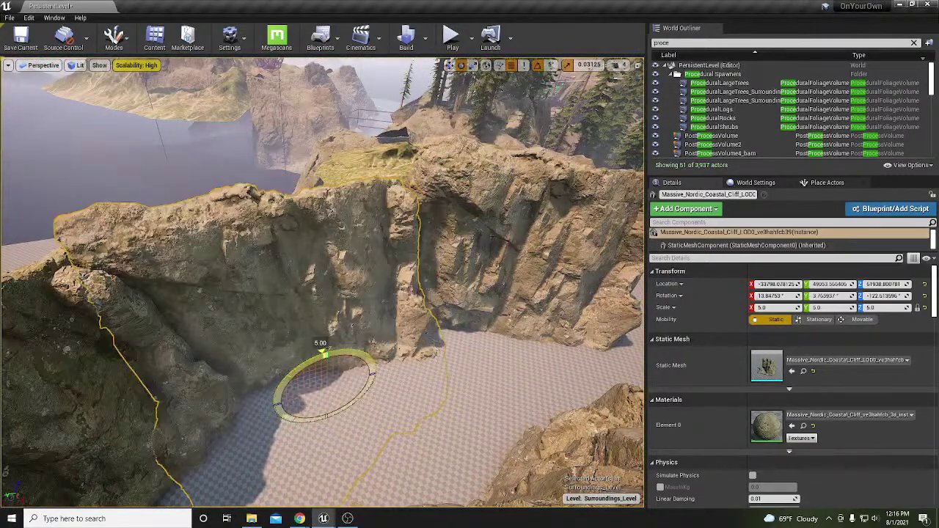
# Shift the rotated neighbouring cliff to about X -33890, Y 48776 and raise it to about Z 62416.
pyautogui.moveTo(325, 392); pyautogui.dragTo(328, 397)
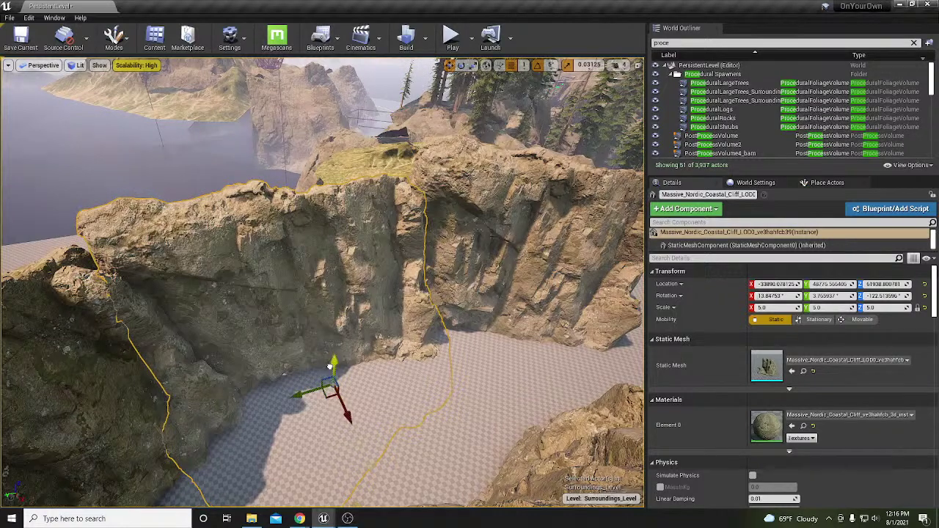
pyautogui.moveTo(334, 352); pyautogui.dragTo(337, 351)
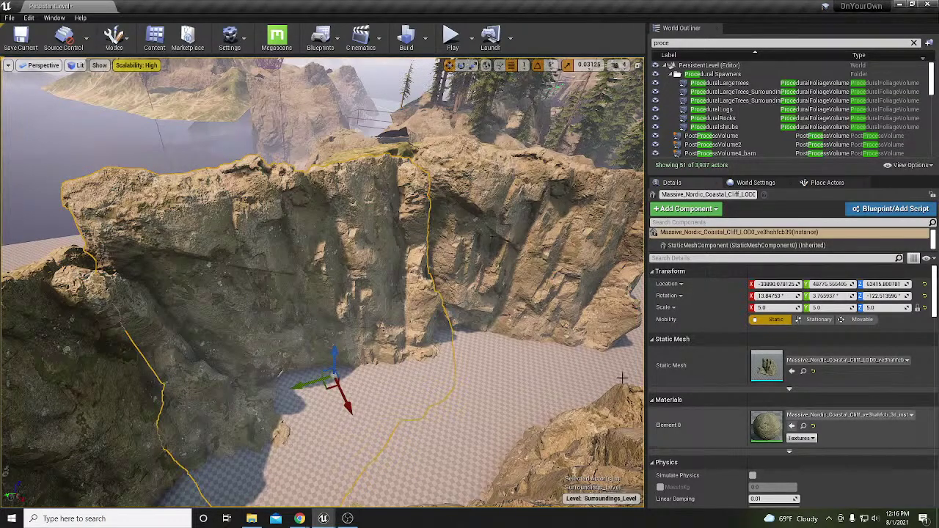
pyautogui.moveTo(402, 318); pyautogui.dragTo(352, 311, button='right')
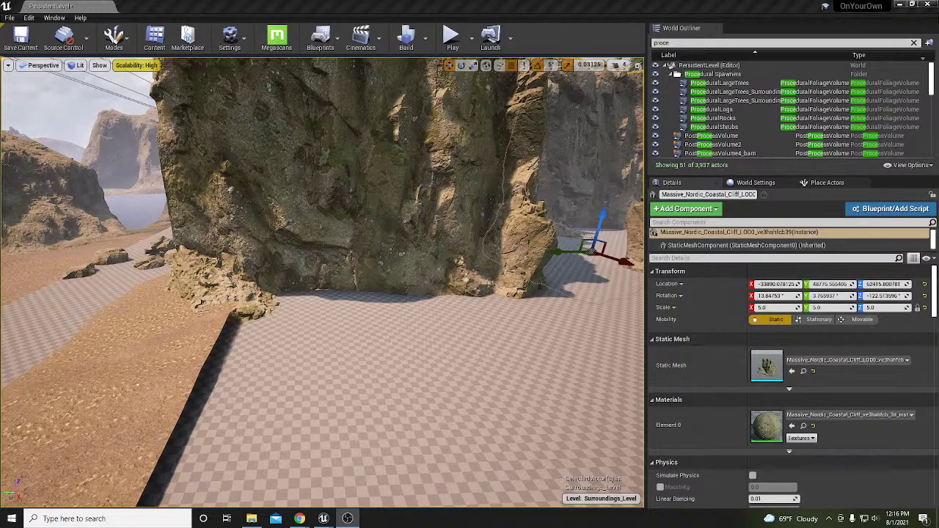
pyautogui.press('XF86AudioLowerVolume')
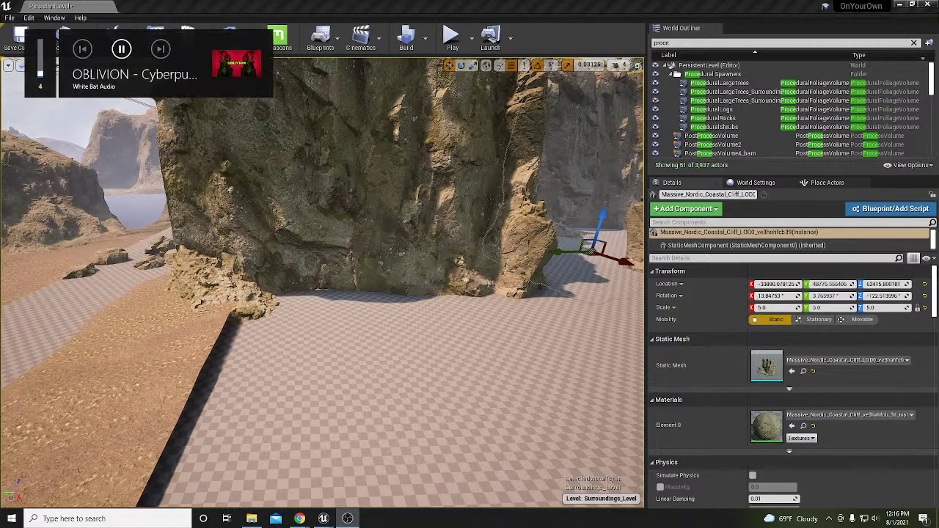
pyautogui.press('XF86AudioRaiseVolume')
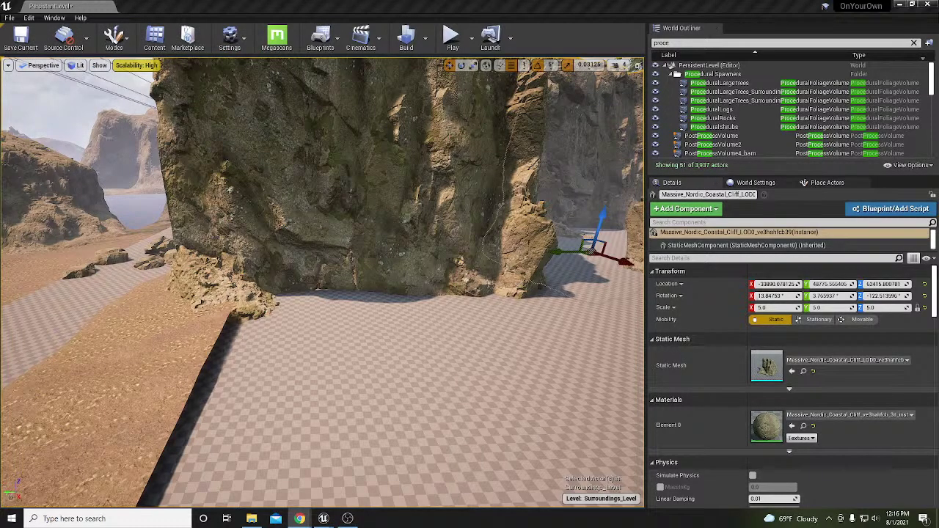
# Add two new landscape components to Landscape3 at the edge of the canyon floor by the canyon mouth.
pyautogui.moveTo(379, 352); pyautogui.dragTo(558, 352, button='right')
pyautogui.press('w')
pyautogui.moveTo(269, 279); pyautogui.dragTo(269, 287, button='right')
pyautogui.click(328, 269)
pyautogui.moveTo(350, 311); pyautogui.dragTo(373, 308)
pyautogui.press('e')
pyautogui.click(242, 337)
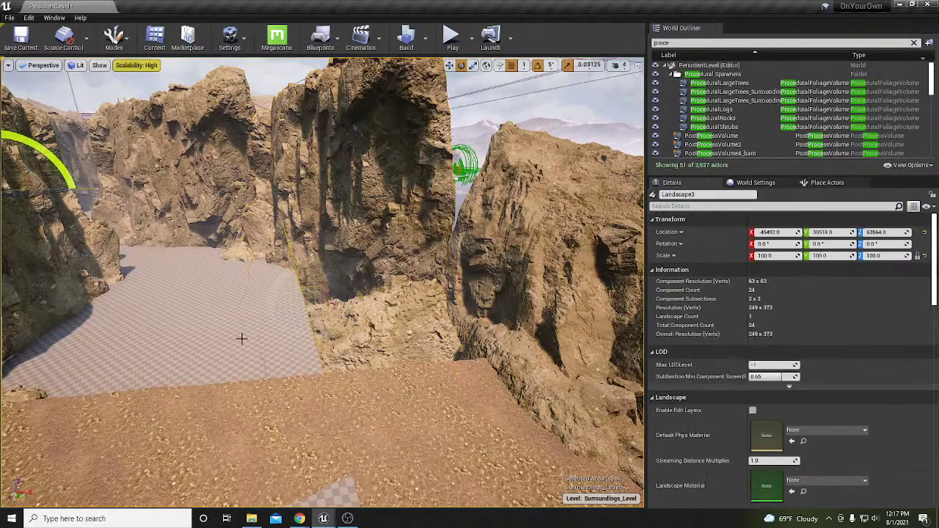
pyautogui.hotkey('shift', '2')
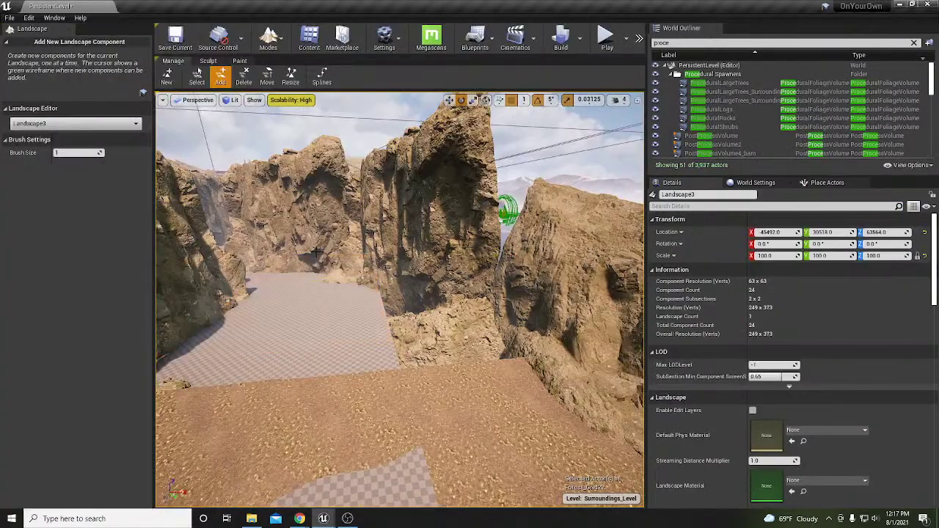
pyautogui.click(428, 313)
pyautogui.click(444, 360)
pyautogui.moveTo(358, 294); pyautogui.dragTo(293, 268, button='right')
pyautogui.hotkey('shift', '1')
# Tilt the jutting canyon-wall cliff in local space to a rotation of about 21.1°, -7.8°, 50.8°.
pyautogui.press('w')
pyautogui.moveTo(396, 220); pyautogui.dragTo(413, 219, button='right')
pyautogui.click(419, 210)
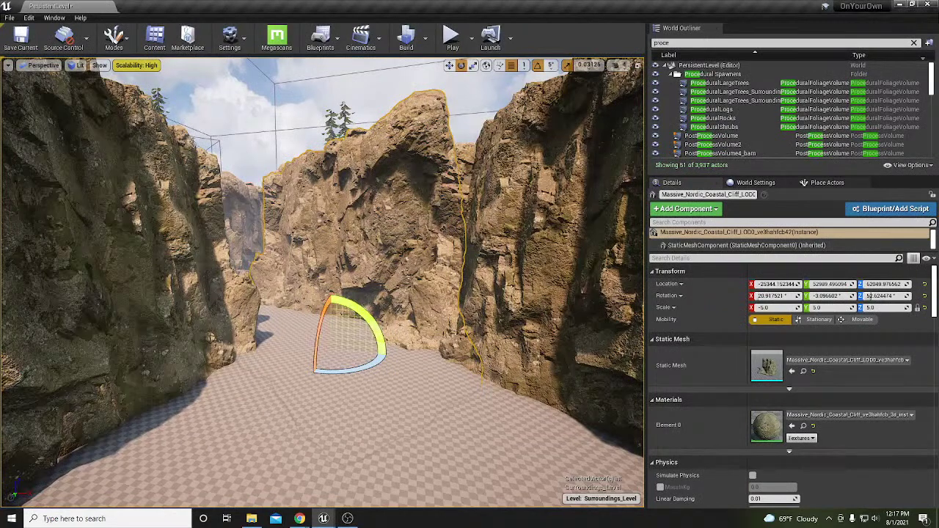
pyautogui.click(486, 65)
pyautogui.moveTo(329, 311)
pyautogui.mouseDown()
pyautogui.moveTo(366, 391)
pyautogui.moveTo(358, 395)
pyautogui.moveTo(329, 314)
pyautogui.mouseUp()
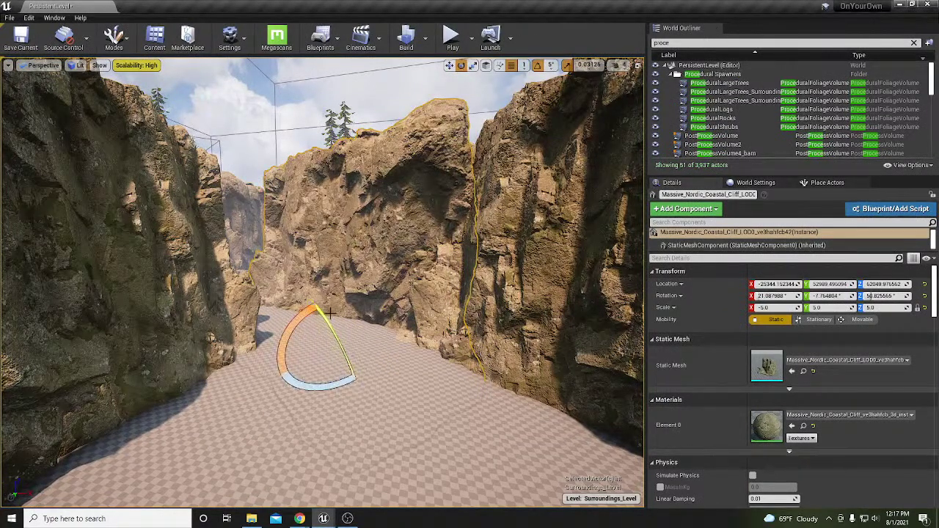
# Try to rotate the adjoining cliff on the same canyon wall and clear the selection.
pyautogui.click(460, 333)
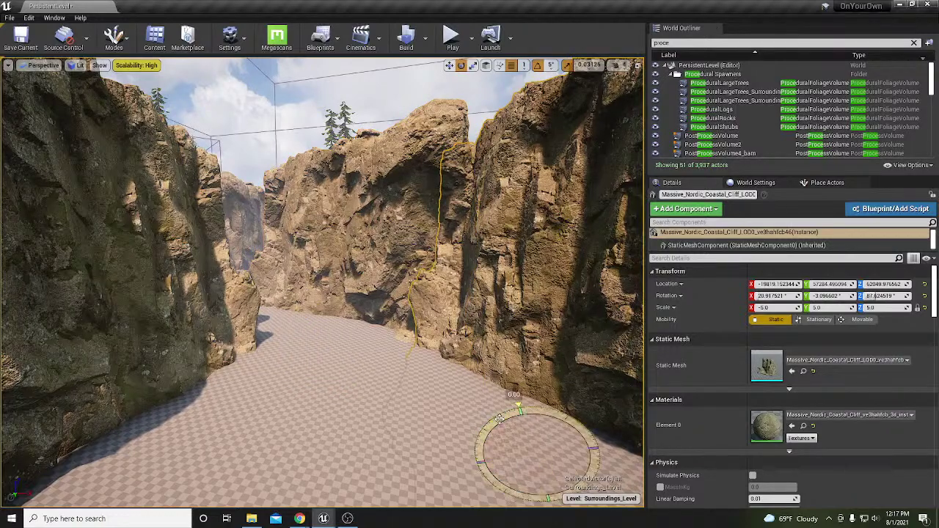
pyautogui.moveTo(362, 282); pyautogui.dragTo(286, 320, button='right')
pyautogui.press('Escape')
pyautogui.press('w')
pyautogui.moveTo(349, 319)
pyautogui.mouseDown(button='right')
pyautogui.moveTo(378, 317)
pyautogui.moveTo(345, 321)
pyautogui.mouseUp(button='right')
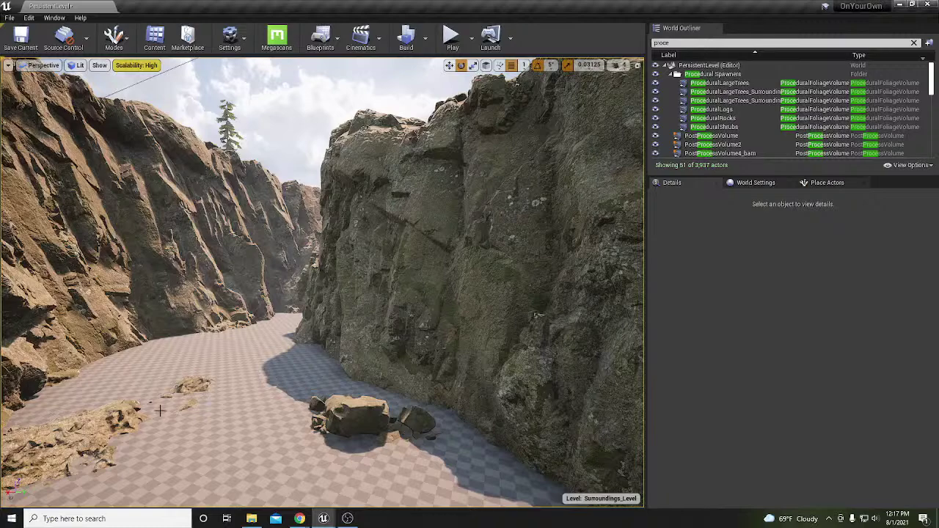
# Place the first landscape spline control point of Landscape3 on the canyon floor and move it to the forested end.
pyautogui.click(125, 308)
pyautogui.moveTo(125, 308); pyautogui.dragTo(73, 316, button='right')
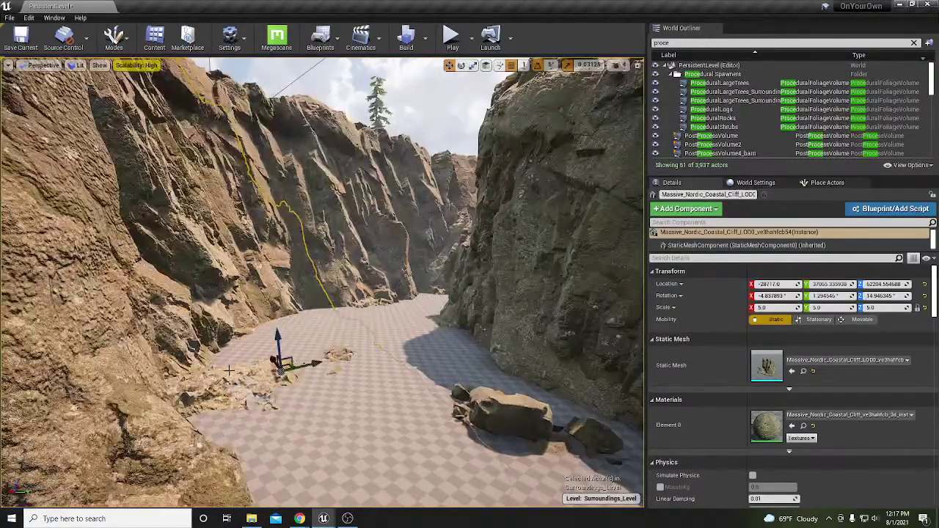
pyautogui.click(353, 385)
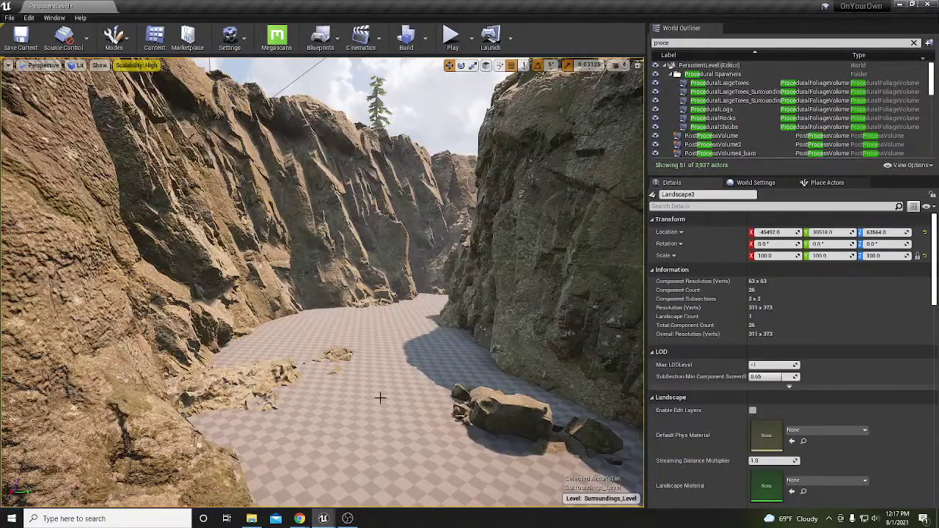
pyautogui.hotkey('shift', '2')
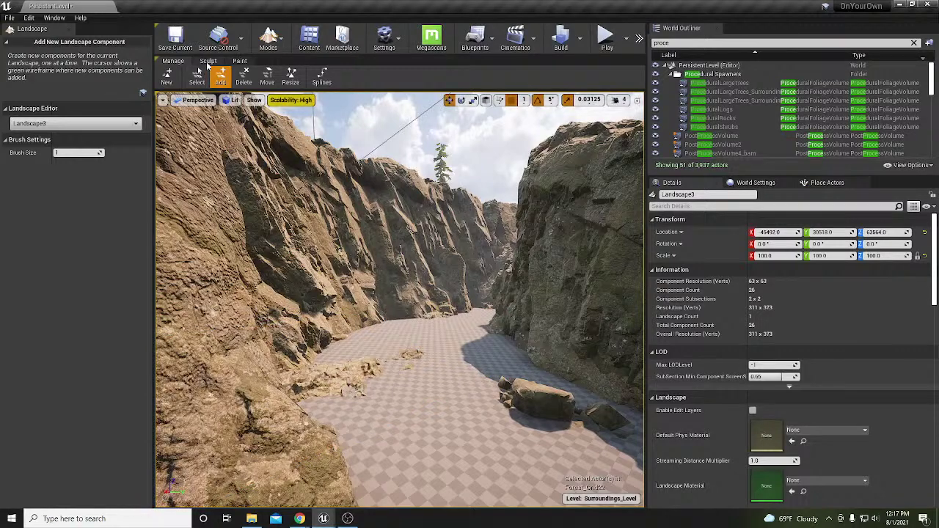
pyautogui.click(321, 76)
pyautogui.moveTo(398, 350); pyautogui.dragTo(398, 315, button='right')
pyautogui.keyDown('ctrl'); pyautogui.click(398, 349); pyautogui.keyUp('ctrl')
pyautogui.moveTo(402, 353); pyautogui.dragTo(631, 338, button='right')
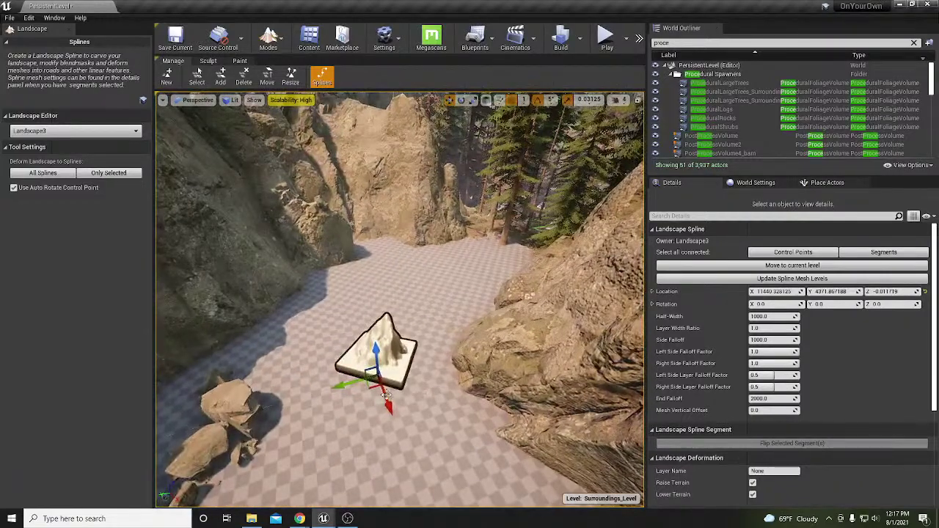
pyautogui.moveTo(371, 390); pyautogui.dragTo(510, 261)
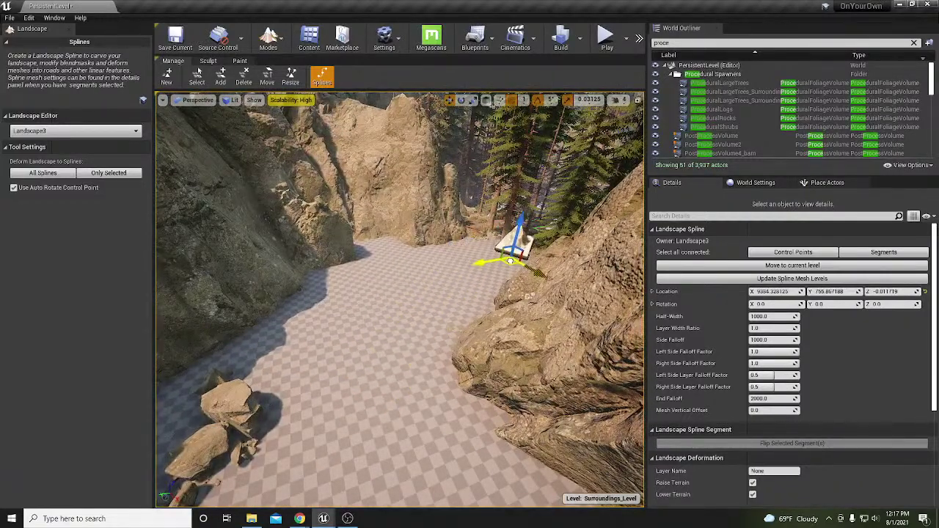
pyautogui.moveTo(514, 261); pyautogui.dragTo(533, 229, button='right')
# Extend the spline along the canyon floor with control points near X 11104, Y 4782 and X 15577, Y 11546.
pyautogui.keyDown('ctrl'); pyautogui.click(414, 308); pyautogui.keyUp('ctrl')
pyautogui.moveTo(443, 314); pyautogui.dragTo(366, 367, button='right')
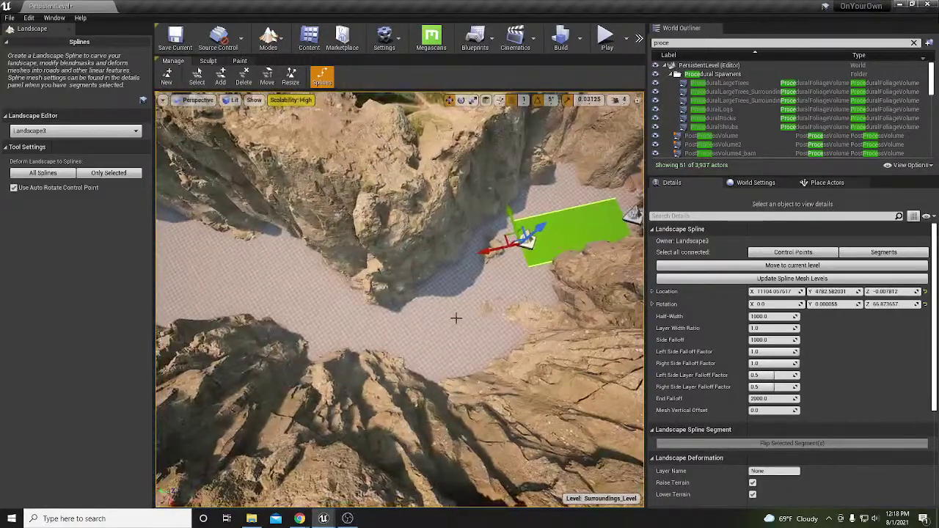
pyautogui.keyDown('ctrl'); pyautogui.click(444, 323); pyautogui.keyUp('ctrl')
pyautogui.keyDown('ctrl'); pyautogui.click(323, 330); pyautogui.keyUp('ctrl')
pyautogui.moveTo(230, 284)
pyautogui.mouseDown(button='right')
pyautogui.moveTo(176, 293)
pyautogui.moveTo(190, 322)
pyautogui.moveTo(237, 281)
pyautogui.mouseUp(button='right')
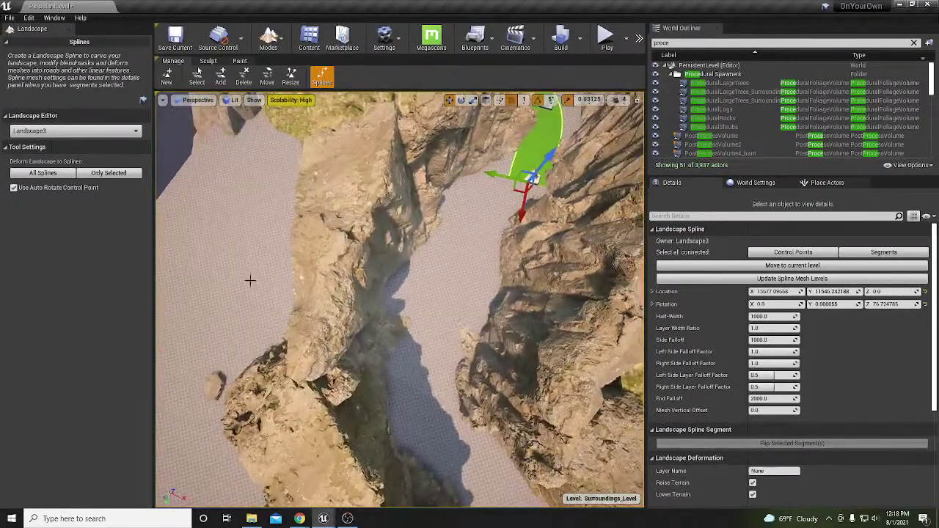
# Continue the spline around the canyon bend with control points near X 15502, Y 23498 and X 22903, Y 29621.
pyautogui.keyDown('ctrl'); pyautogui.click(447, 288); pyautogui.keyUp('ctrl')
pyautogui.moveTo(452, 290); pyautogui.dragTo(574, 266, button='right')
pyautogui.keyDown('ctrl'); pyautogui.click(478, 307); pyautogui.keyUp('ctrl')
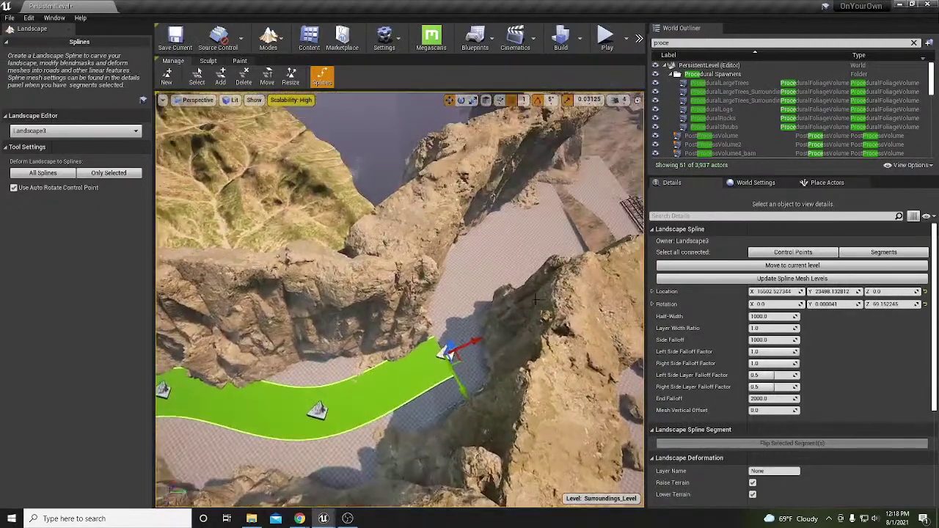
pyautogui.keyDown('ctrl'); pyautogui.click(532, 245); pyautogui.keyUp('ctrl')
pyautogui.moveTo(605, 192); pyautogui.dragTo(579, 196, button='right')
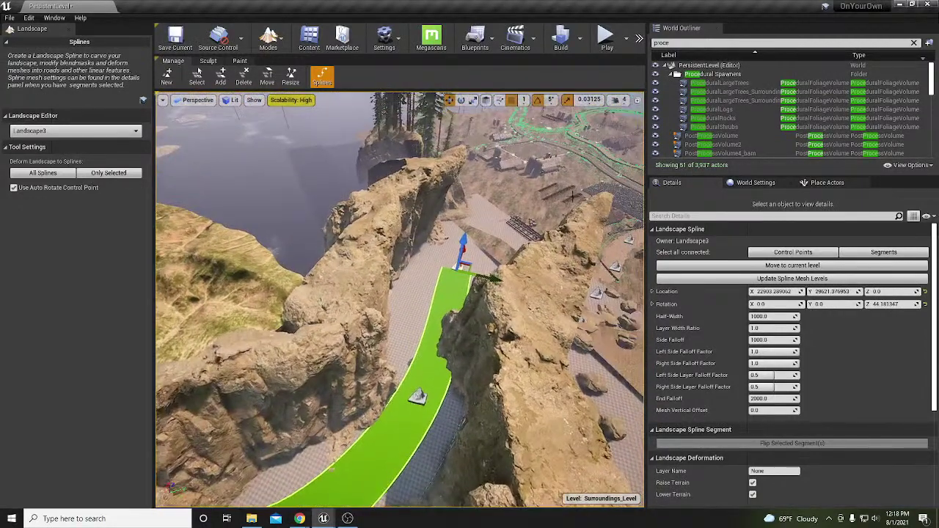
# Add a spline end point beyond the canyon mouth, move it to about X 24055, Y 37191 and turn it 30°.
pyautogui.keyDown('ctrl'); pyautogui.click(496, 208); pyautogui.keyUp('ctrl')
pyautogui.moveTo(505, 189); pyautogui.dragTo(586, 136, button='right')
pyautogui.press('w')
pyautogui.moveTo(528, 204); pyautogui.dragTo(620, 238, button='right')
pyautogui.moveTo(503, 214); pyautogui.dragTo(635, 233, button='right')
pyautogui.press('s')
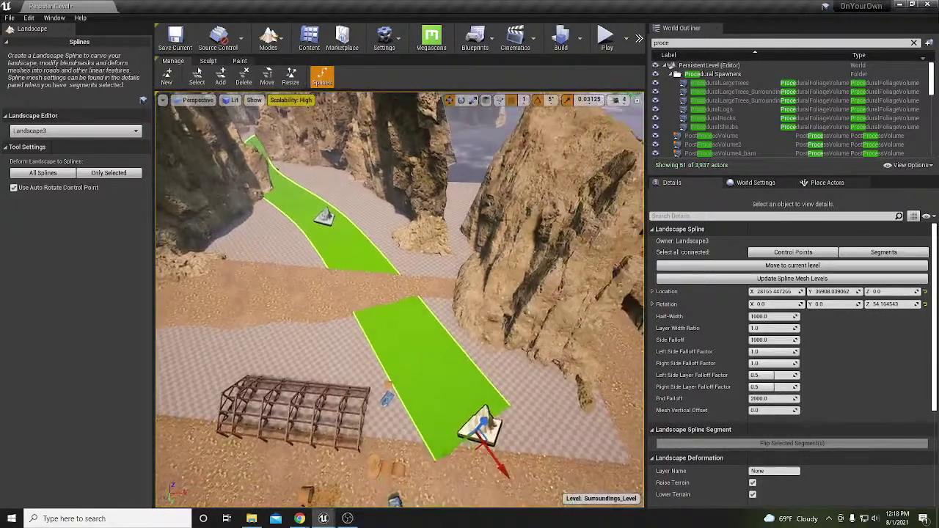
pyautogui.moveTo(470, 450); pyautogui.dragTo(261, 449)
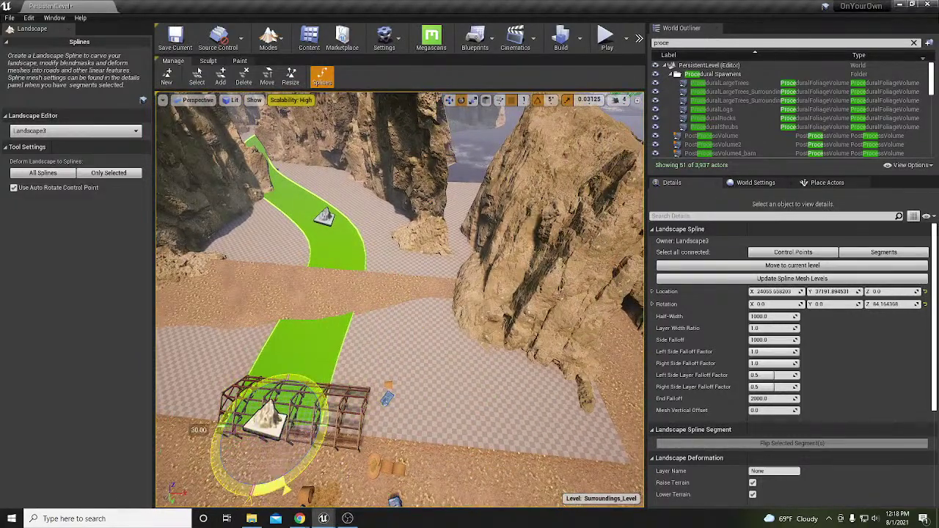
pyautogui.press('w')
# Adjust the rotation of the spline control point just inside the canyon mouth and clear the selection.
pyautogui.moveTo(350, 263); pyautogui.dragTo(295, 228, button='right')
pyautogui.click(377, 330)
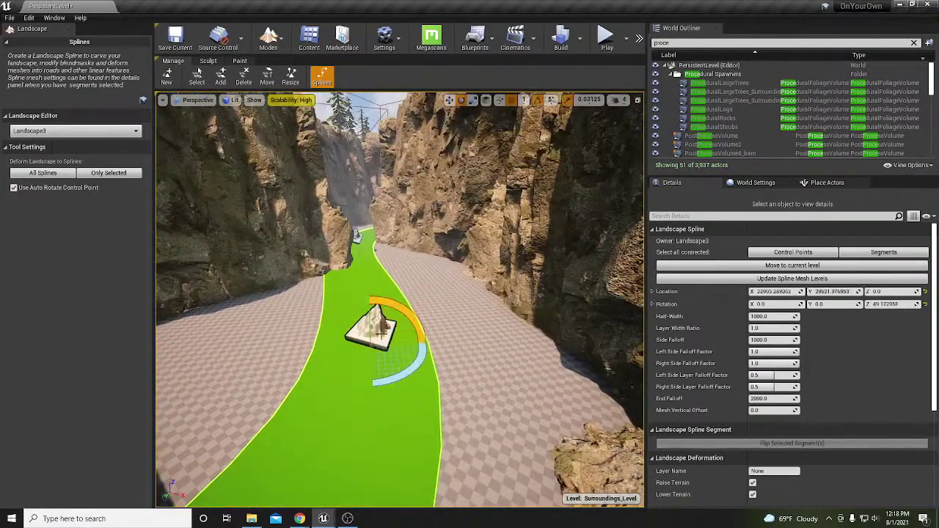
pyautogui.moveTo(362, 357); pyautogui.dragTo(403, 331)
pyautogui.moveTo(403, 332); pyautogui.dragTo(363, 239, button='right')
pyautogui.press('w')
pyautogui.press('s')
pyautogui.click(363, 239)
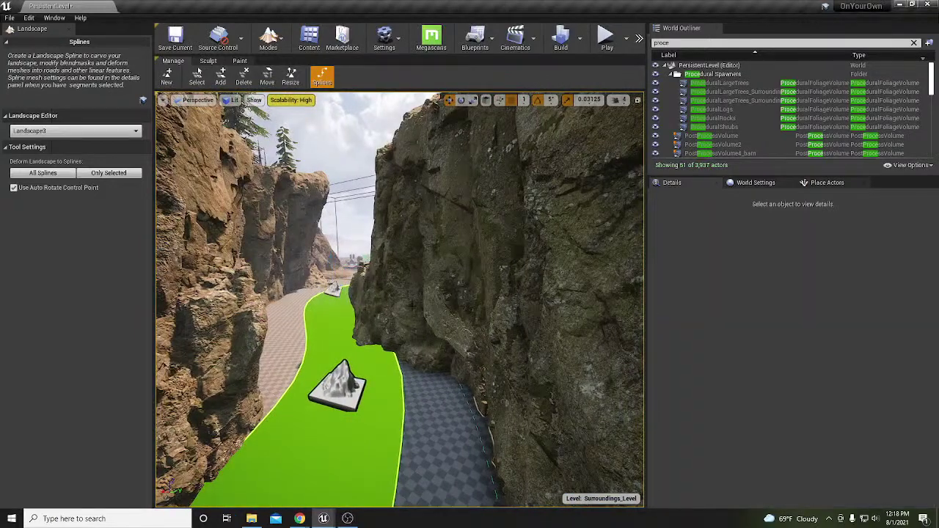
# Move the dark cliff beside the spline in world space to about X -27559 and raise it to about Z 62343.
pyautogui.hotkey('shift', '1')
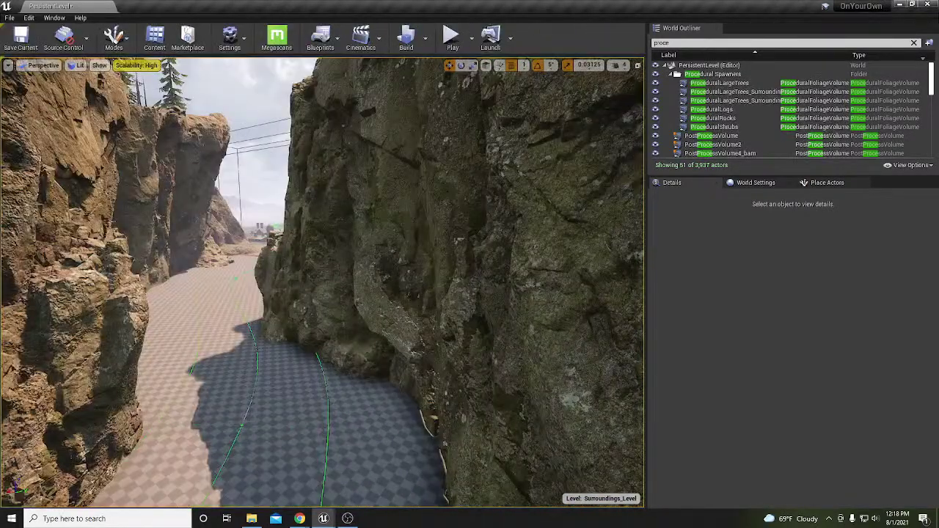
pyautogui.click(337, 275)
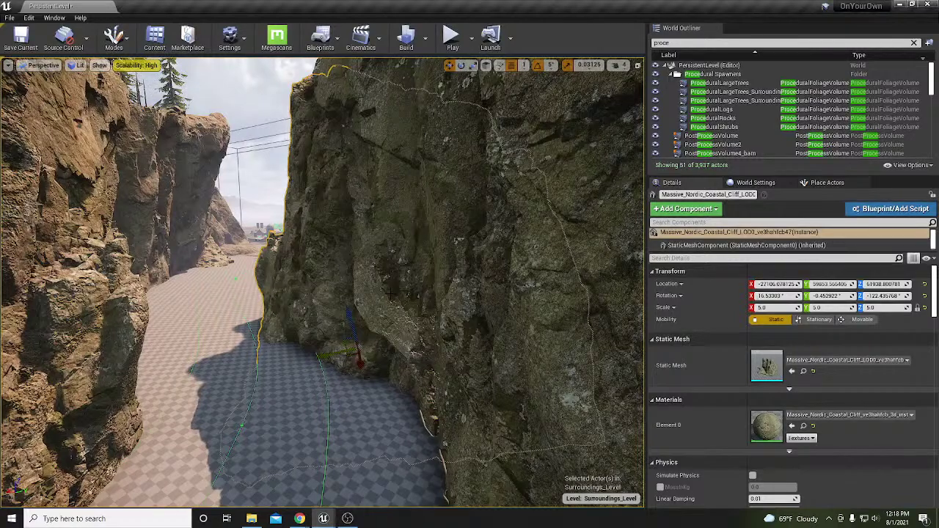
pyautogui.click(485, 65)
pyautogui.moveTo(353, 343); pyautogui.dragTo(381, 338)
pyautogui.moveTo(380, 338); pyautogui.dragTo(640, 352, button='right')
pyautogui.moveTo(381, 344); pyautogui.dragTo(348, 348, button='right')
pyautogui.moveTo(204, 423); pyautogui.dragTo(173, 438)
pyautogui.moveTo(182, 393); pyautogui.dragTo(184, 377)
pyautogui.moveTo(184, 377); pyautogui.dragTo(132, 378, button='right')
pyautogui.moveTo(243, 325); pyautogui.dragTo(316, 325, button='right')
pyautogui.moveTo(242, 325); pyautogui.dragTo(205, 325, button='right')
pyautogui.moveTo(161, 378); pyautogui.dragTo(242, 338, button='right')
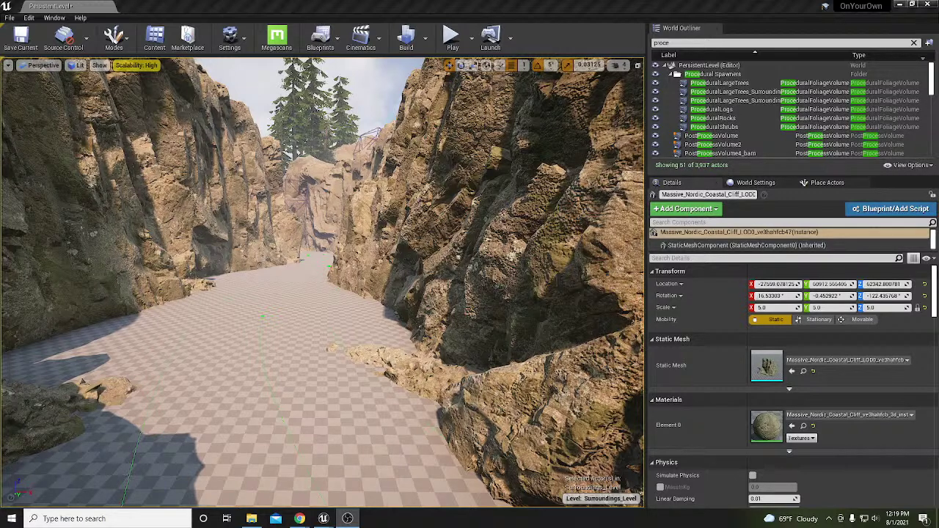
pyautogui.press('XF86AudioLowerVolume')
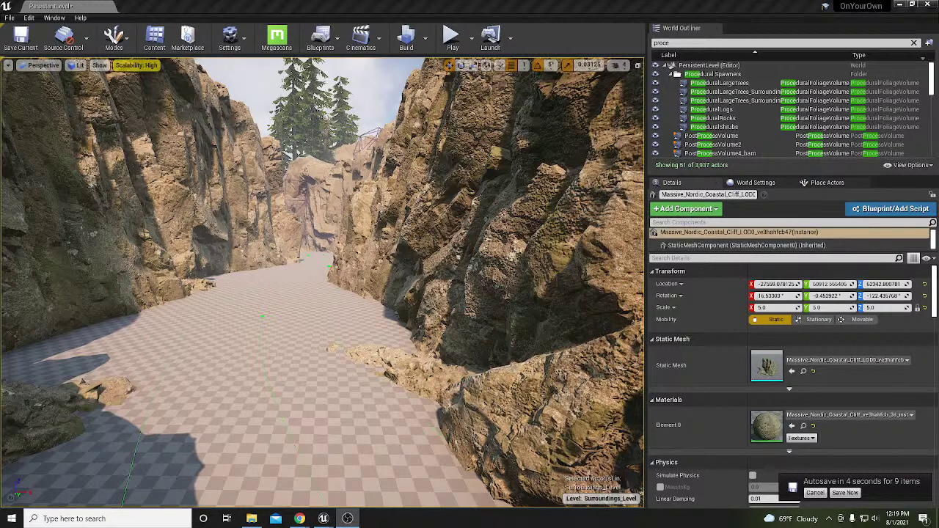
pyautogui.press('XF86AudioLowerVolume')
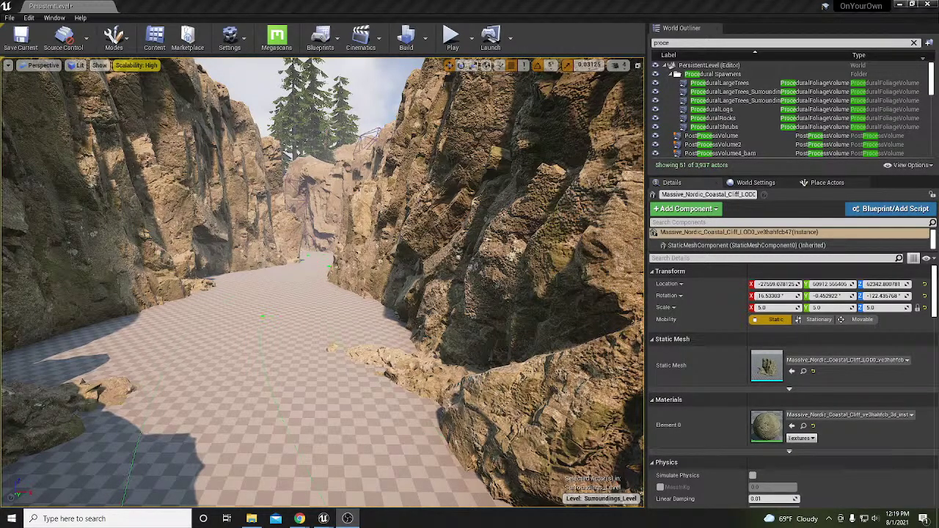
pyautogui.press('XF86AudioLowerVolume')
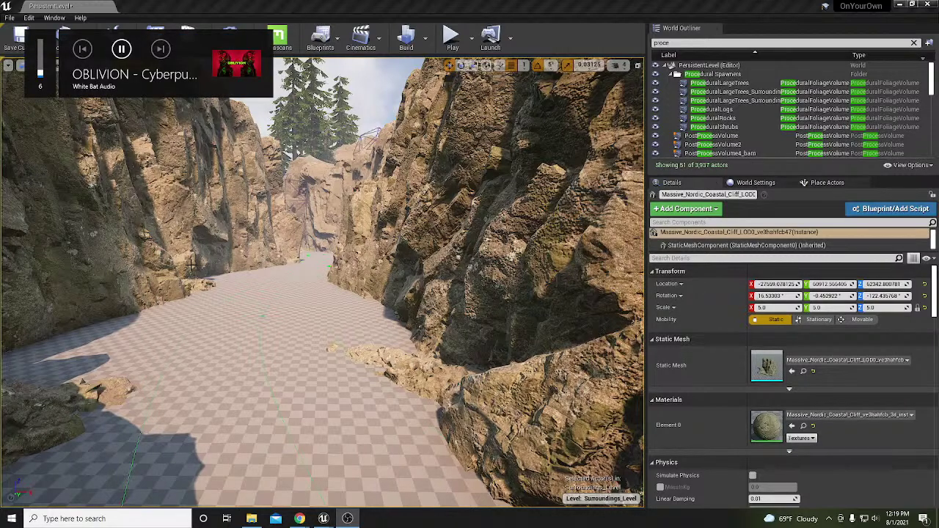
# Return to landscape spline editing and shift the mid-canyon control point near Y 18085 to about X 14284.
pyautogui.moveTo(312, 316); pyautogui.dragTo(324, 276, button='right')
pyautogui.click(331, 334)
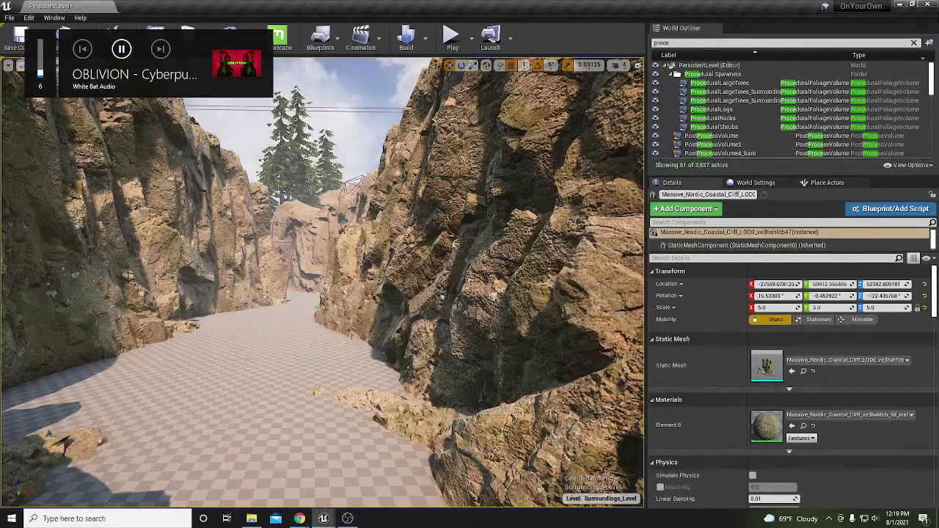
pyautogui.hotkey('shift', '2')
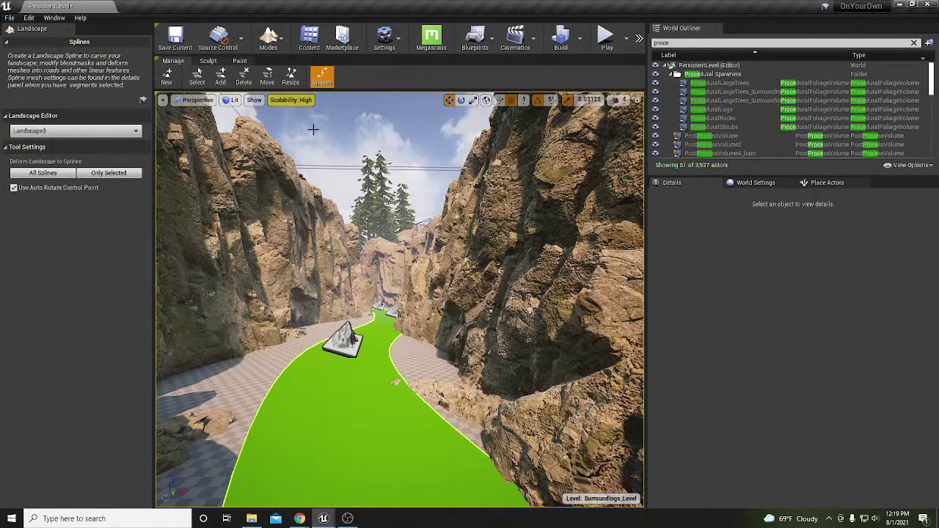
pyautogui.click(340, 339)
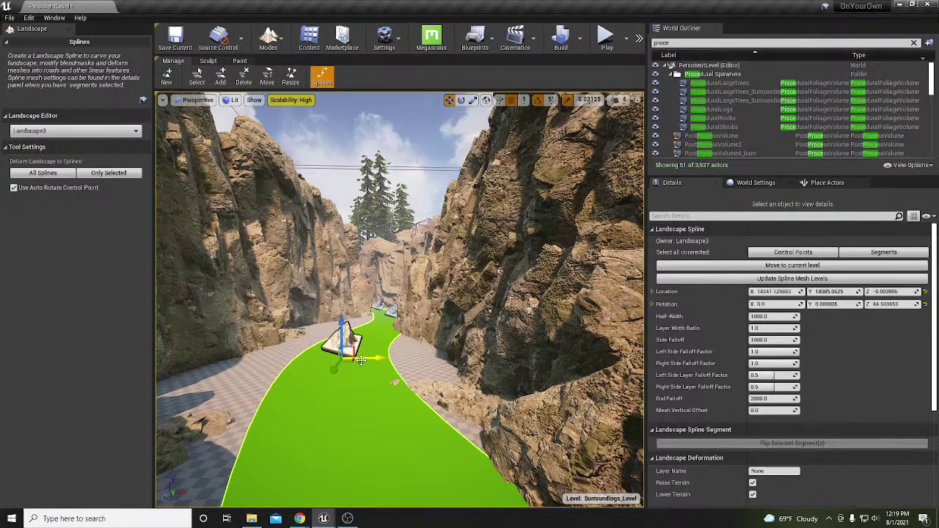
pyautogui.moveTo(370, 360); pyautogui.dragTo(355, 360)
# Rotate the spline control point near X 15677, Y 11546 by 20° and move it to about X 15041, Y 11695.
pyautogui.moveTo(415, 358); pyautogui.dragTo(572, 425, button='right')
pyautogui.press('w')
pyautogui.moveTo(432, 315); pyautogui.dragTo(432, 315, button='right')
pyautogui.press('s')
pyautogui.moveTo(440, 363); pyautogui.dragTo(602, 389, button='right')
pyautogui.click(444, 367)
pyautogui.press('f')
pyautogui.press('e')
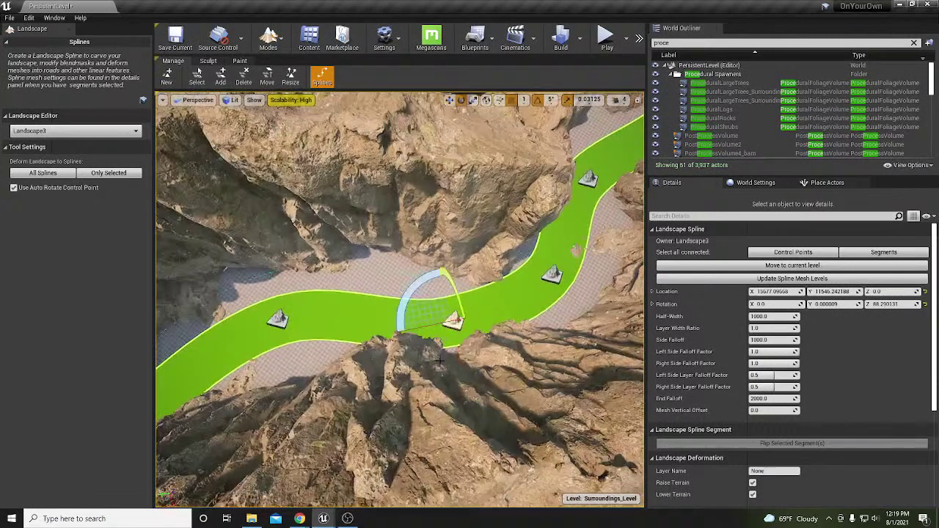
pyautogui.moveTo(455, 379); pyautogui.dragTo(444, 379)
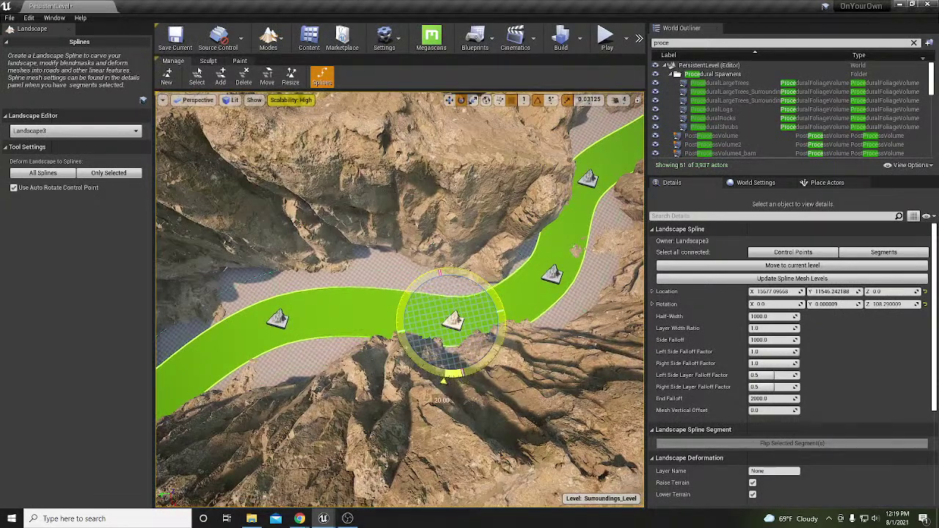
pyautogui.moveTo(442, 332); pyautogui.dragTo(437, 319)
# Adjust the position of the neighbouring spline control point nearer the forest end of the canyon.
pyautogui.click(551, 275)
pyautogui.moveTo(552, 275); pyautogui.dragTo(579, 238, button='right')
pyautogui.moveTo(551, 275); pyautogui.dragTo(551, 326, button='right')
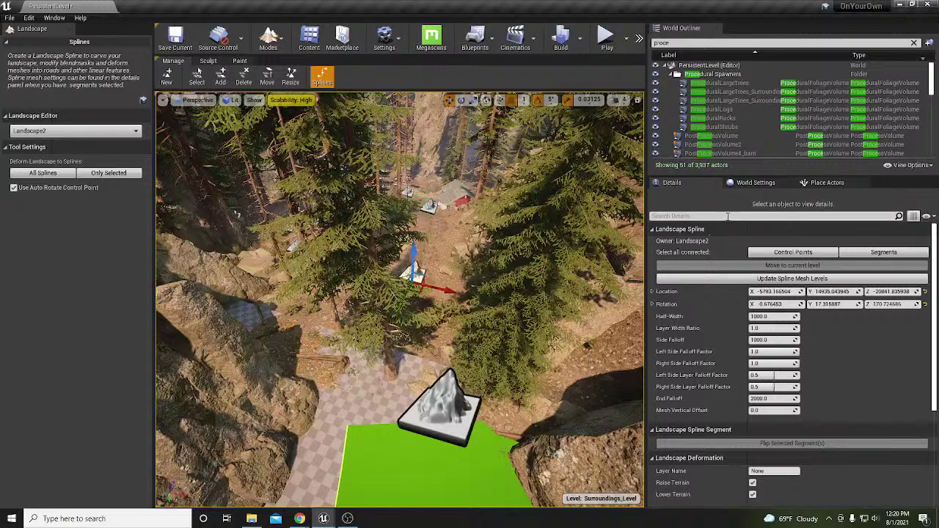
# Select all segments of the Landscape2 spline and locate its SM_muddyground spline mesh in the Content Browser.
pyautogui.click(884, 252)
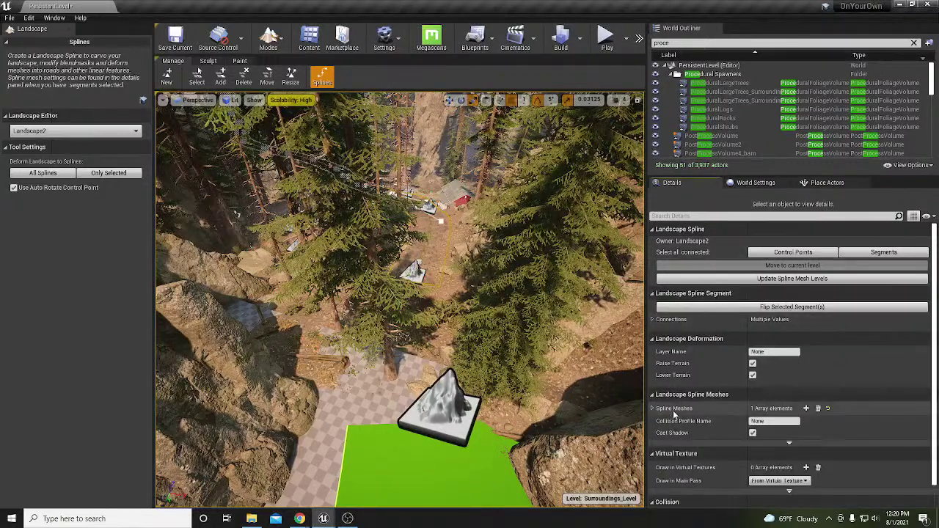
pyautogui.scroll(-1, 668, 409)
pyautogui.click(652, 394)
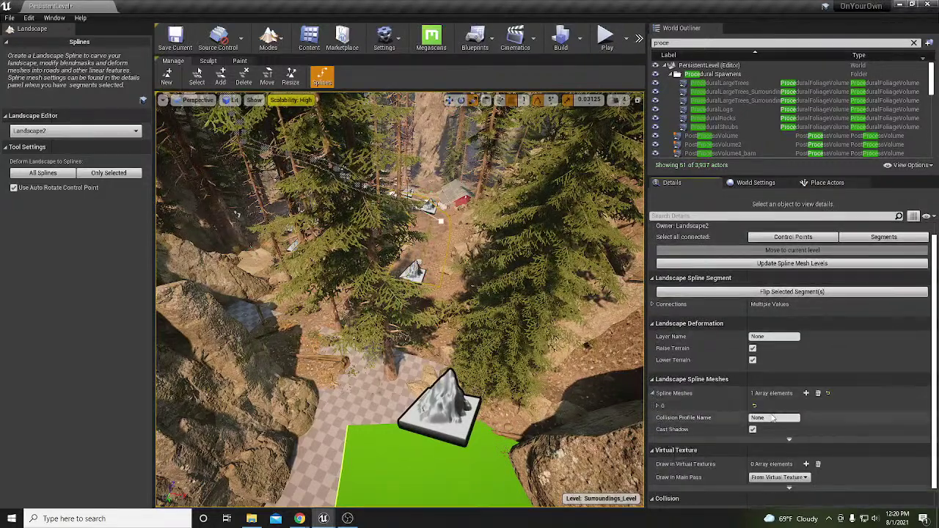
pyautogui.click(658, 406)
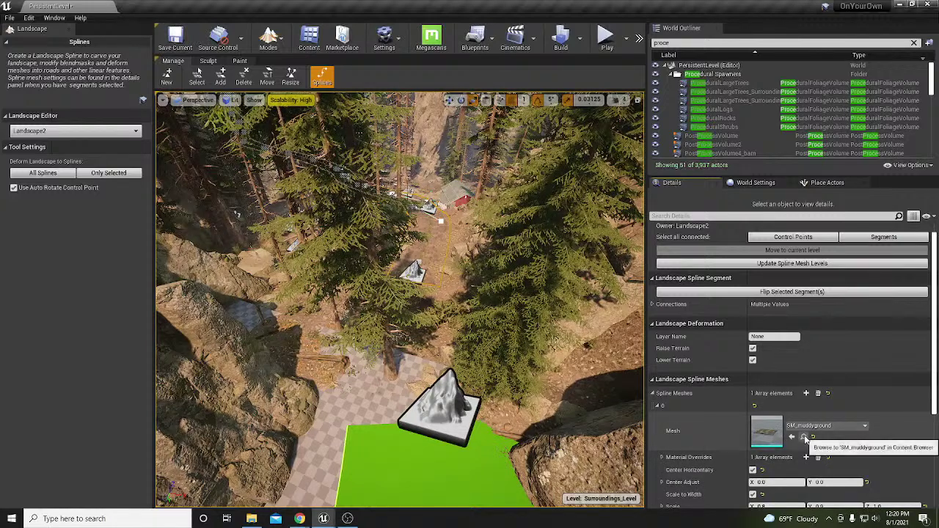
# Add a spline mesh entry to all Landscape3 spline segments and assign SM_muddyground to it.
pyautogui.click(443, 404)
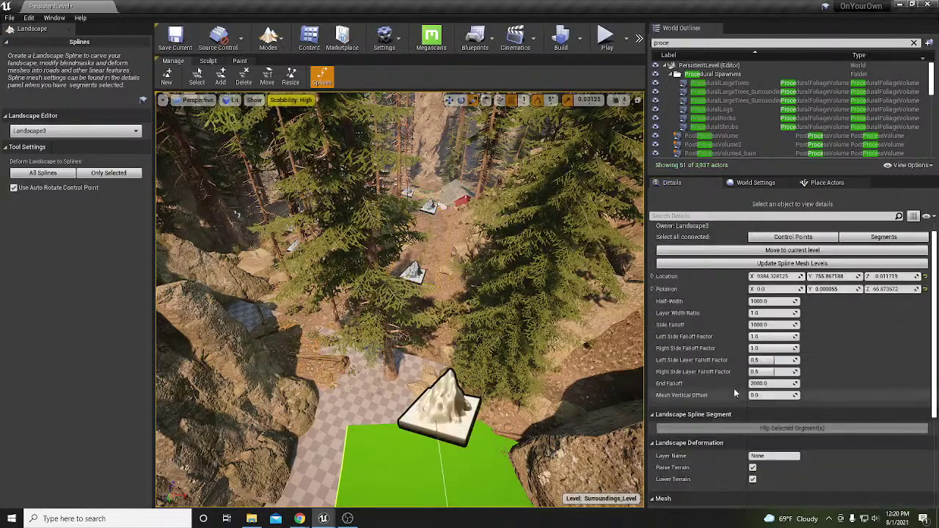
pyautogui.click(884, 237)
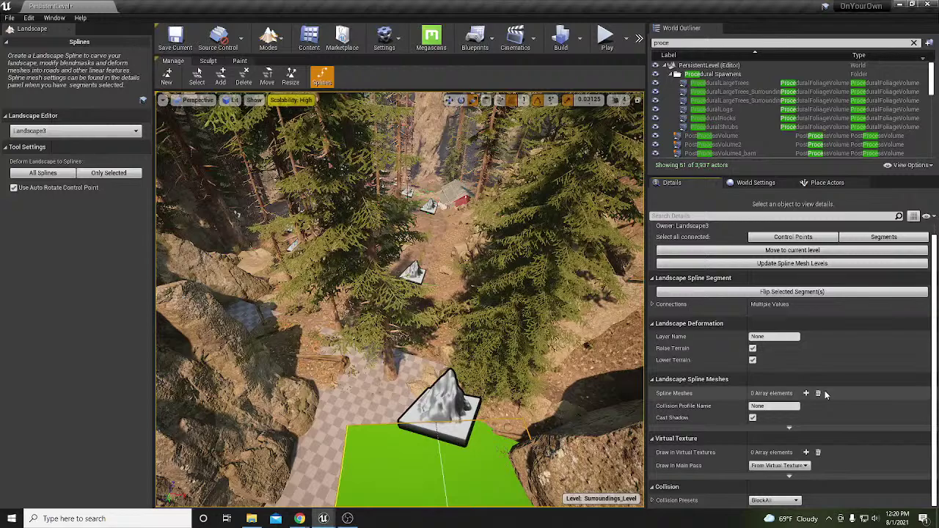
pyautogui.click(805, 393)
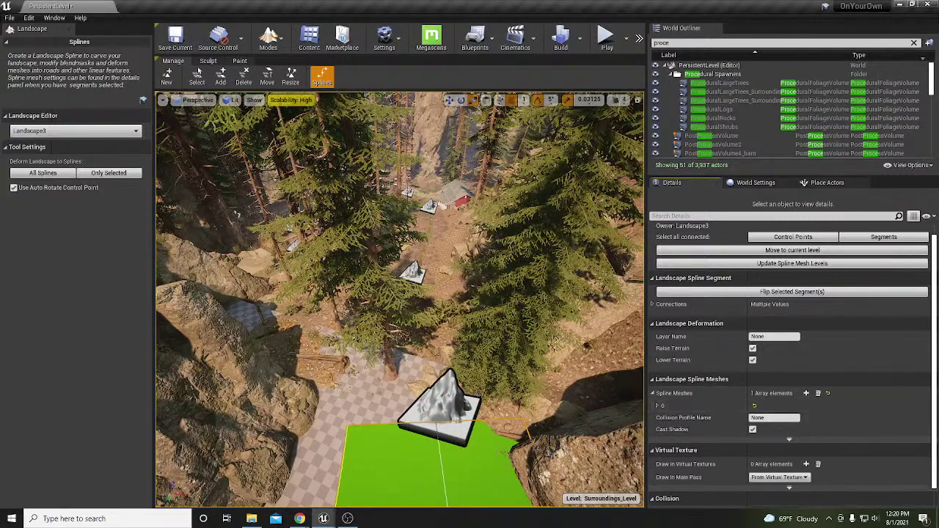
pyautogui.click(658, 405)
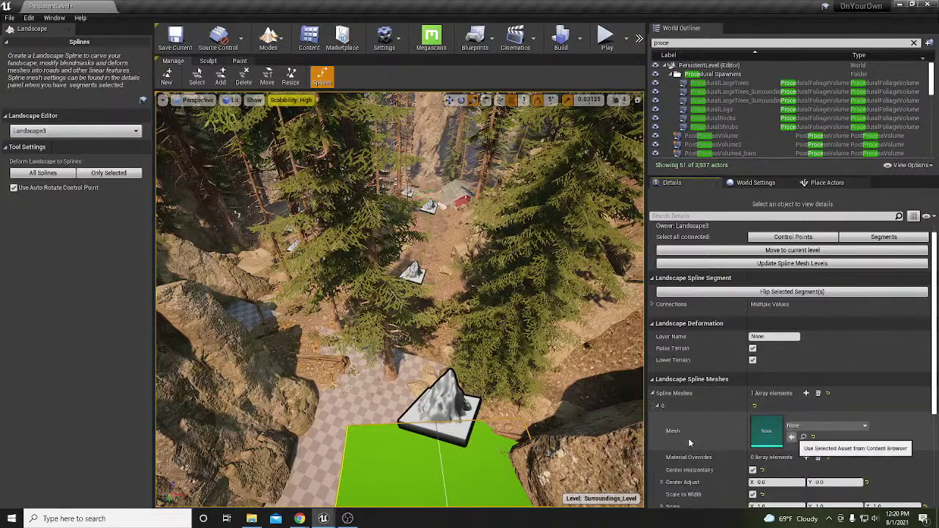
pyautogui.click(791, 436)
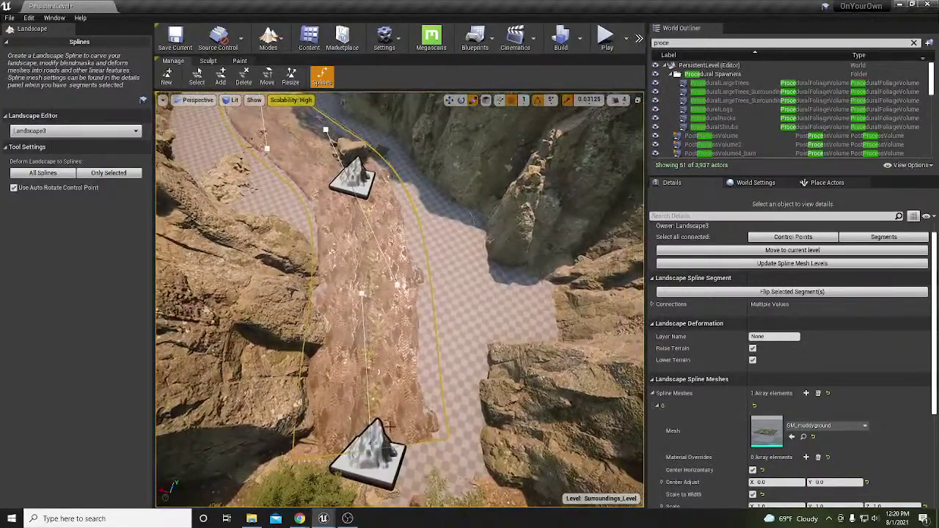
# Move the Landscape3 spline's start point to about X 8990, Y 447 and rotate it to about 86.87°.
pyautogui.click(381, 441)
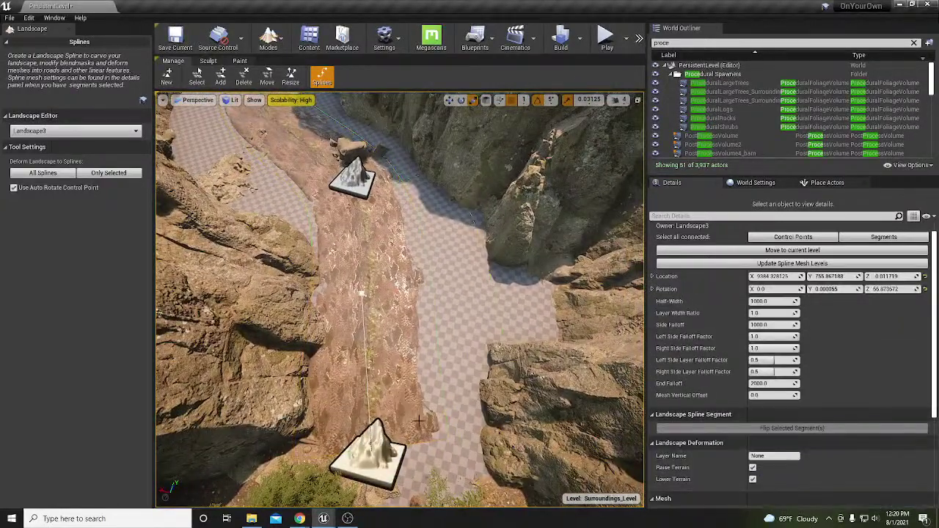
pyautogui.moveTo(372, 440); pyautogui.dragTo(413, 460)
pyautogui.press('e')
pyautogui.moveTo(380, 430); pyautogui.dragTo(388, 475)
pyautogui.press('w')
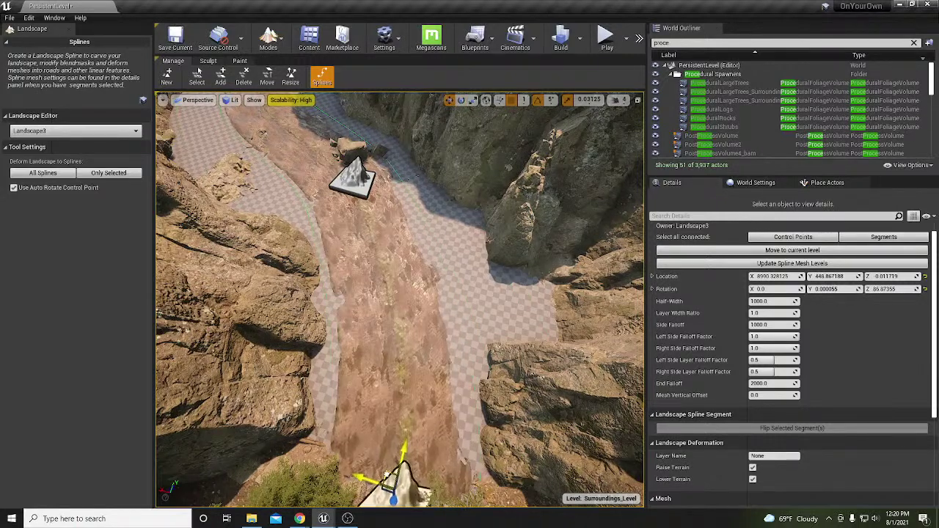
# Move the second spline control point to about X 10507, Y 4349.
pyautogui.click(354, 176)
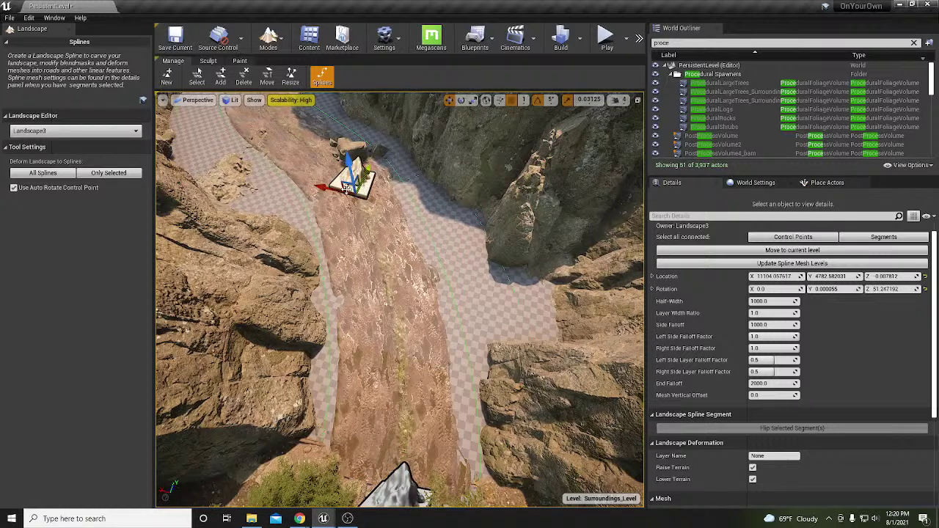
pyautogui.moveTo(323, 188); pyautogui.dragTo(368, 212)
pyautogui.moveTo(369, 213); pyautogui.dragTo(355, 152, button='right')
pyautogui.press('w')
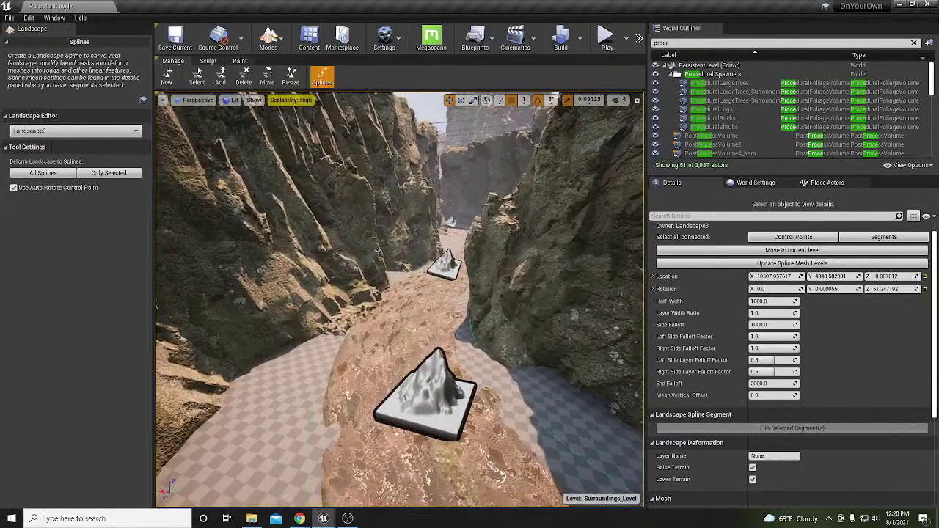
# Shift the next two control points along the path to about X 14593, Y 7352 and X 15016, Y 11695.
pyautogui.click(443, 404)
pyautogui.moveTo(417, 417)
pyautogui.mouseDown()
pyautogui.moveTo(442, 415)
pyautogui.moveTo(425, 422)
pyautogui.mouseUp()
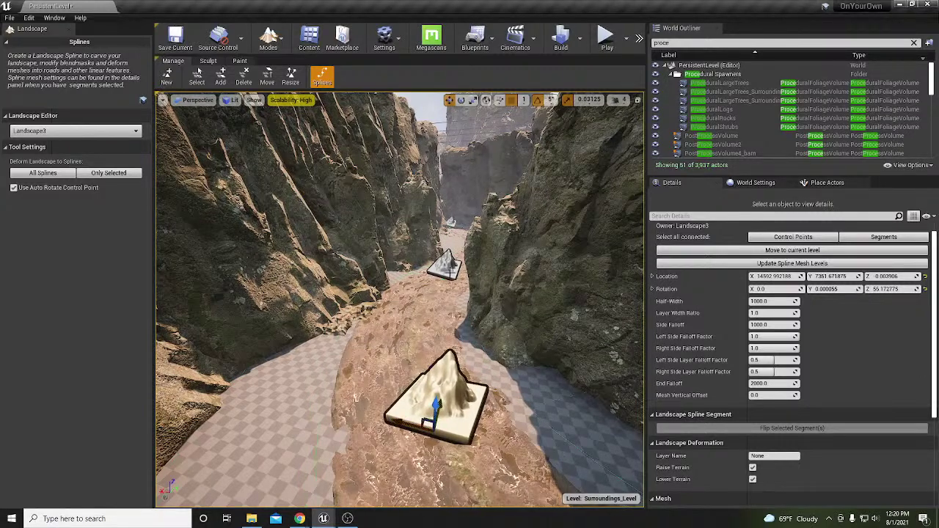
pyautogui.click(448, 266)
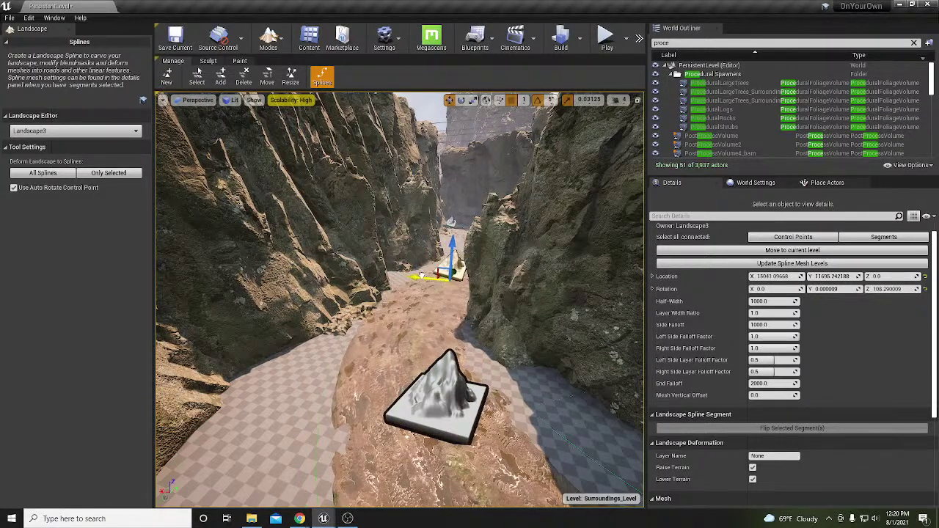
pyautogui.press('w')
pyautogui.moveTo(417, 362); pyautogui.dragTo(420, 302, button='right')
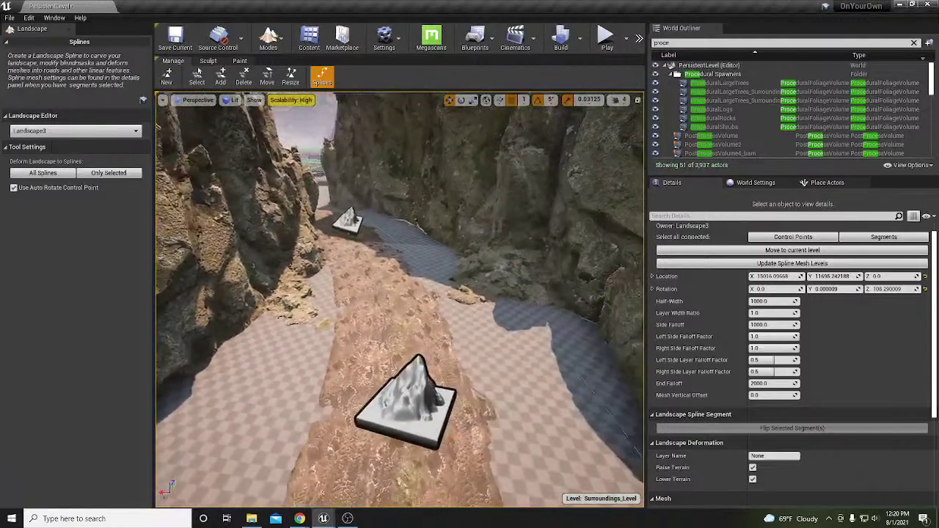
# Move the control point at the far canyon bend to about X 16165, Y 23325.
pyautogui.click(349, 226)
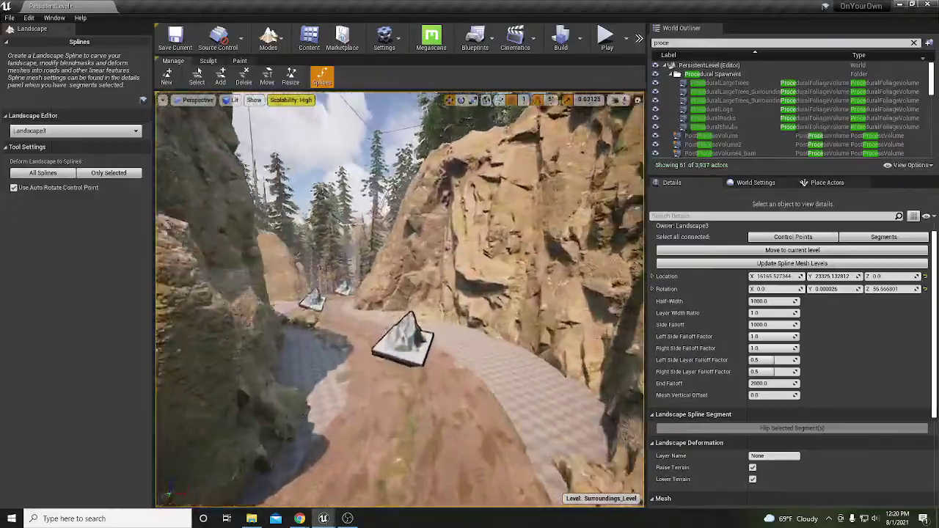
pyautogui.press('w')
pyautogui.moveTo(400, 299); pyautogui.dragTo(447, 330, button='right')
pyautogui.press('w')
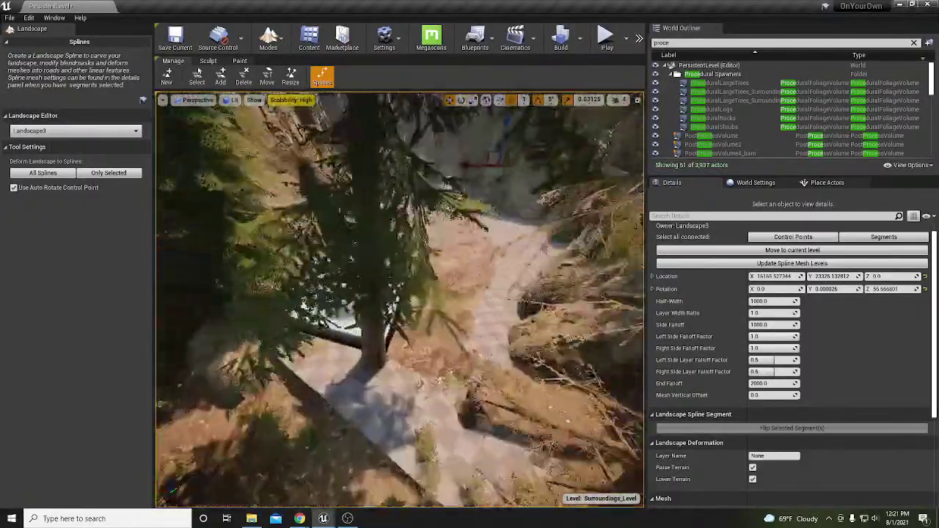
# Pull the spline's start point back under the trees to about X 8727, Y 141.
pyautogui.moveTo(400, 299); pyautogui.dragTo(451, 308, button='right')
pyautogui.press('a')
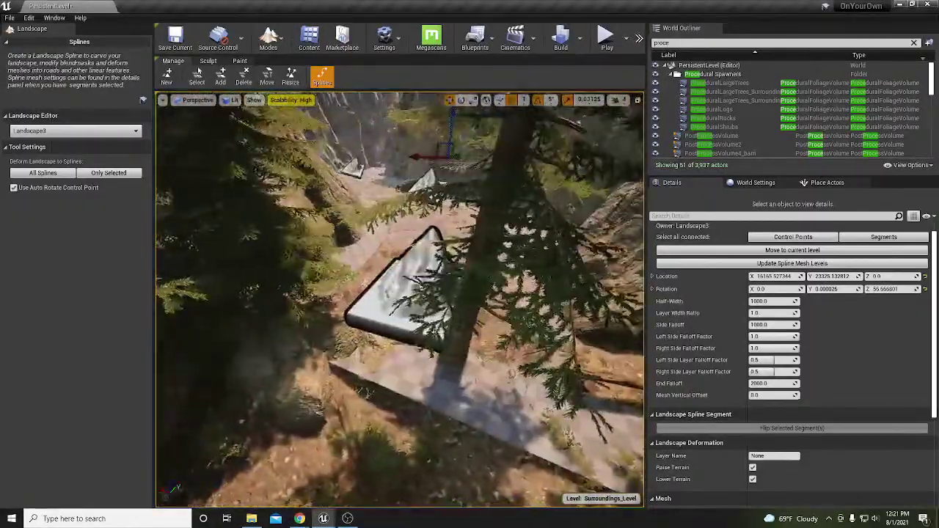
pyautogui.click(429, 321)
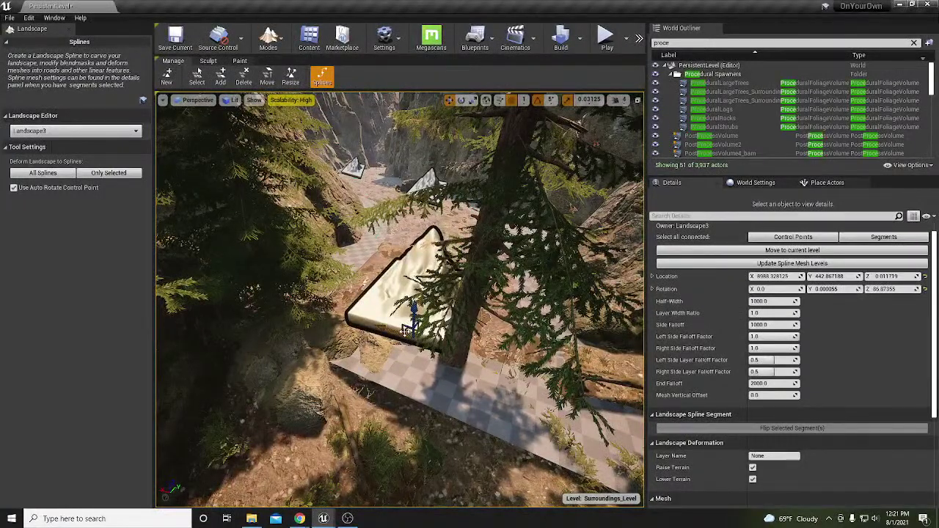
pyautogui.moveTo(415, 322); pyautogui.dragTo(434, 365)
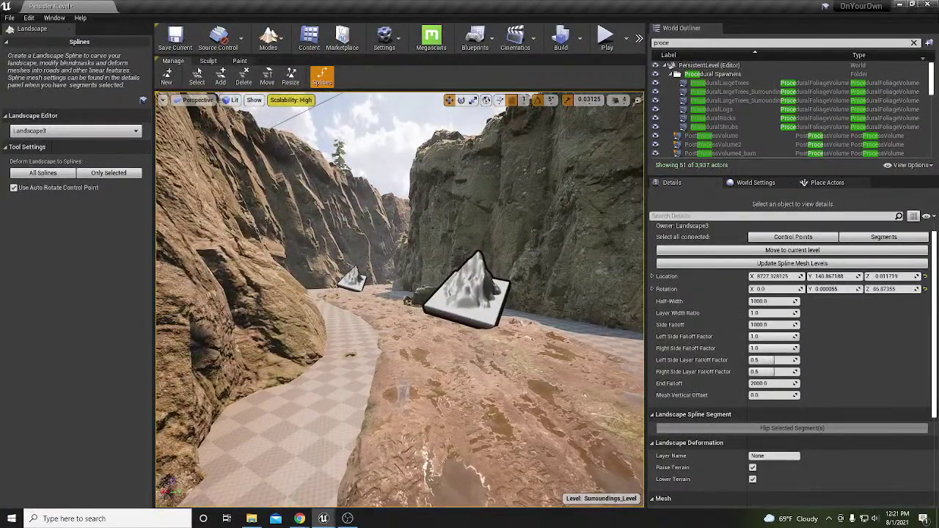
# Raise the spline control point near X 14593, Y 7352 to about Z 158.
pyautogui.click(467, 295)
pyautogui.moveTo(468, 296); pyautogui.dragTo(468, 282)
pyautogui.moveTo(468, 280); pyautogui.dragTo(411, 235, button='right')
pyautogui.press('w')
pyautogui.click(423, 326)
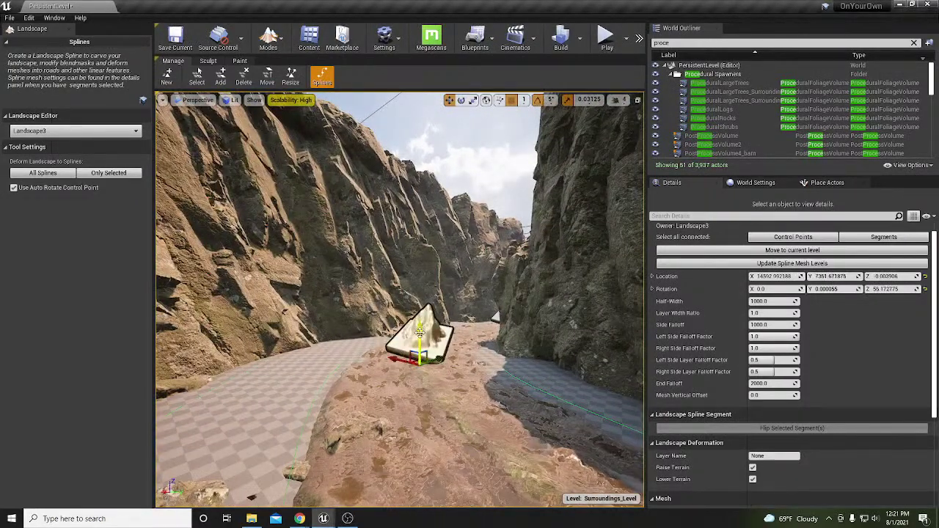
pyautogui.moveTo(419, 331); pyautogui.dragTo(422, 321)
# Lower the spline control point near X 15016, Y 11695 to Z -128.
pyautogui.moveTo(456, 334); pyautogui.dragTo(495, 341, button='right')
pyautogui.press('w')
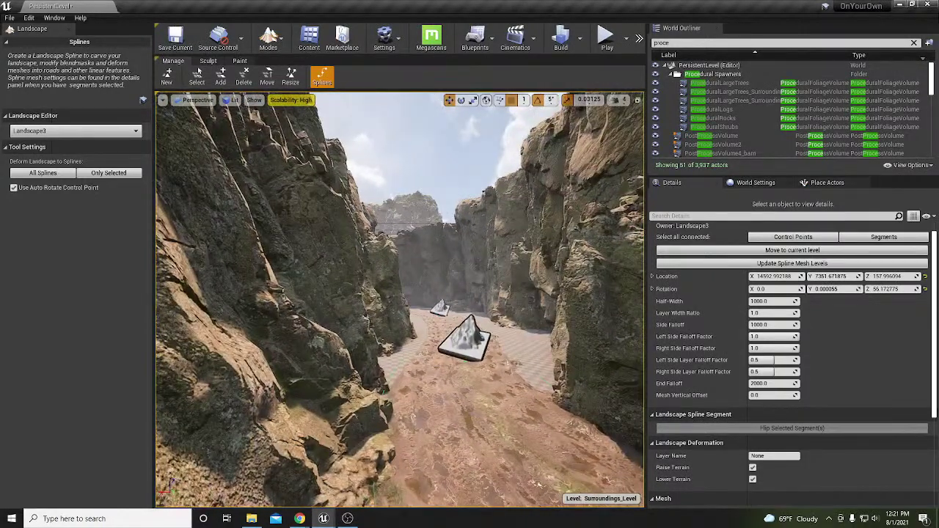
pyautogui.click(460, 336)
pyautogui.moveTo(464, 334); pyautogui.dragTo(462, 342)
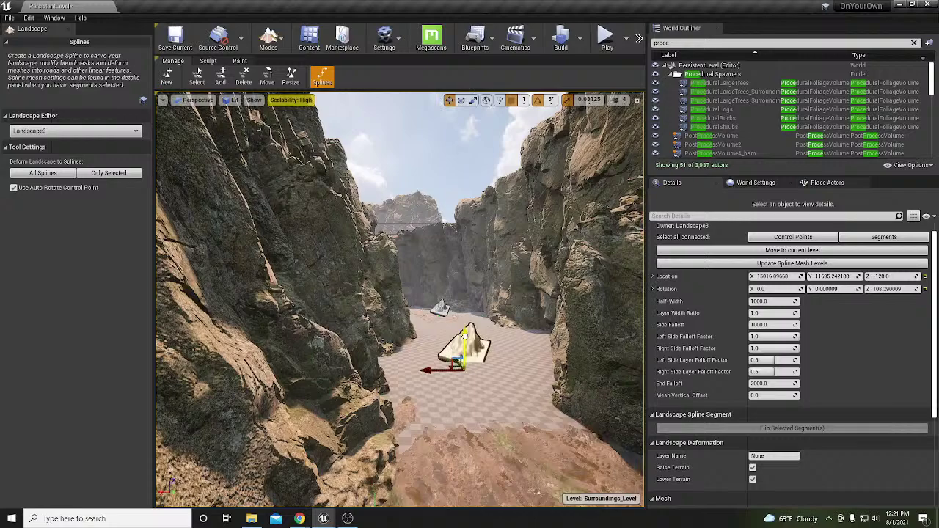
# Lower the mid-canyon spline control point near X 14284, Y 18085 to about Z -205.
pyautogui.click(438, 305)
pyautogui.press('w')
pyautogui.moveTo(440, 306); pyautogui.dragTo(437, 288, button='right')
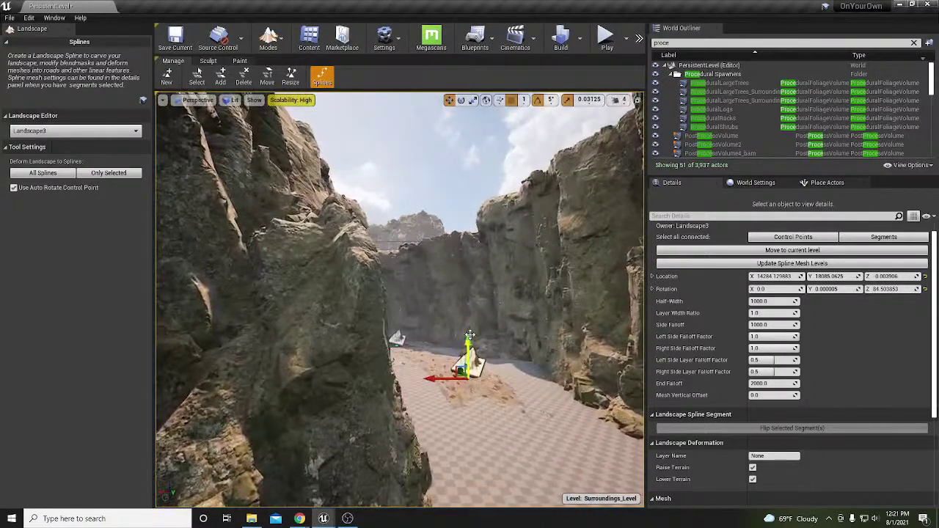
pyautogui.moveTo(467, 343); pyautogui.dragTo(467, 352)
pyautogui.moveTo(467, 354); pyautogui.dragTo(638, 388, button='right')
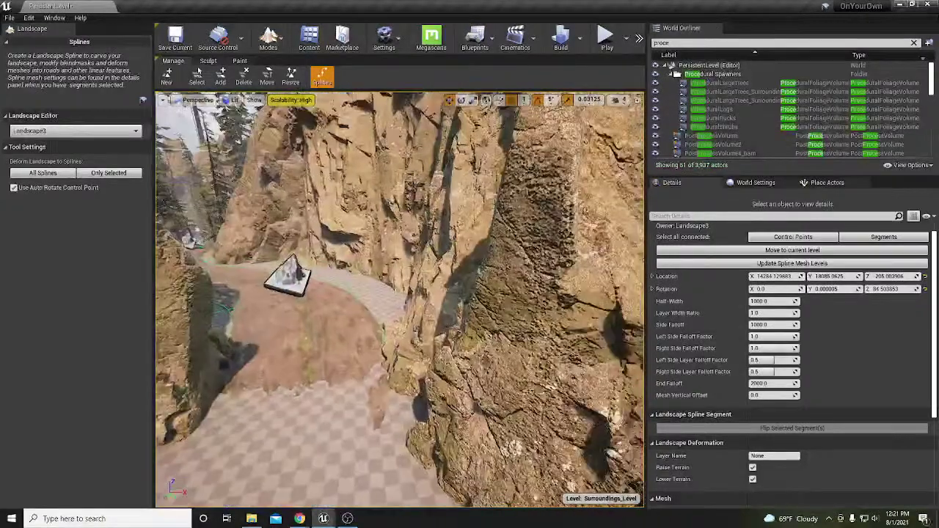
pyautogui.moveTo(430, 304); pyautogui.dragTo(424, 305, button='right')
# Select all segments of the Landscape3 spline, deform the landscape to only the selected splines, and clear the selection.
pyautogui.click(863, 240)
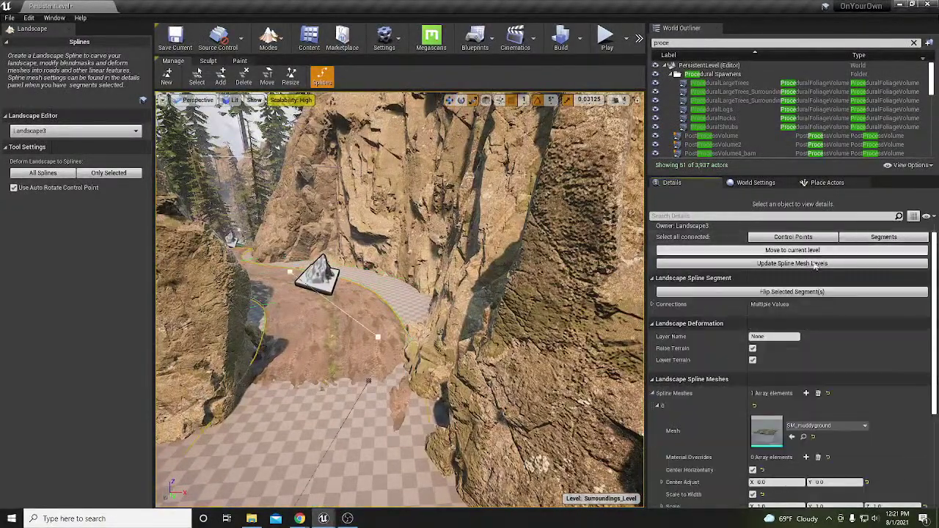
pyautogui.click(102, 175)
pyautogui.moveTo(352, 294)
pyautogui.mouseDown(button='right')
pyautogui.moveTo(294, 297)
pyautogui.moveTo(286, 242)
pyautogui.moveTo(344, 227)
pyautogui.moveTo(557, 242)
pyautogui.moveTo(492, 227)
pyautogui.moveTo(506, 229)
pyautogui.moveTo(407, 235)
pyautogui.moveTo(441, 372)
pyautogui.mouseUp(button='right')
pyautogui.click(443, 371)
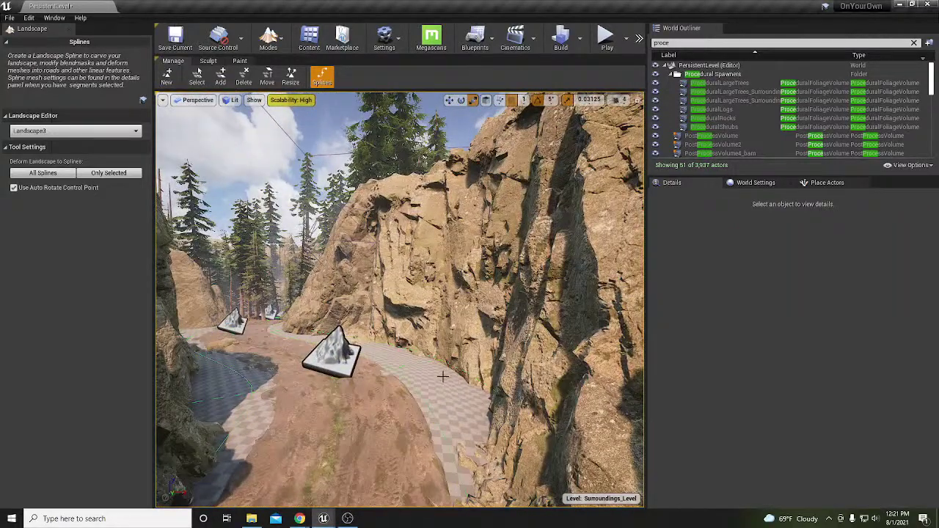
# Sculpt Landscape3 upward along the cliff bases at the path's bend, using a 1810 brush at 0.395 strength.
pyautogui.click(207, 61)
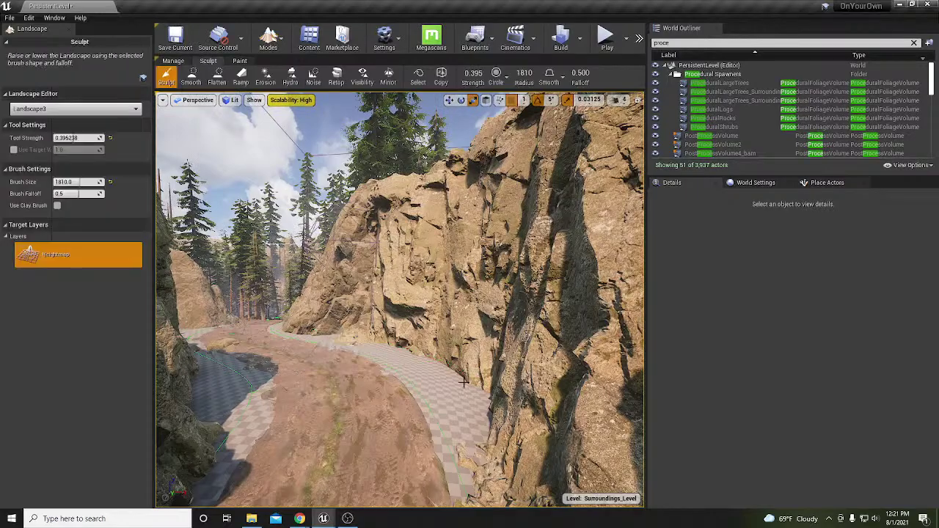
pyautogui.moveTo(489, 340); pyautogui.dragTo(442, 317, button='right')
pyautogui.moveTo(442, 317); pyautogui.dragTo(380, 283)
pyautogui.moveTo(295, 302)
pyautogui.mouseDown()
pyautogui.moveTo(312, 322)
pyautogui.moveTo(414, 291)
pyautogui.mouseUp()
pyautogui.moveTo(398, 356); pyautogui.dragTo(452, 323, button='right')
pyautogui.moveTo(362, 271); pyautogui.dragTo(363, 270, button='right')
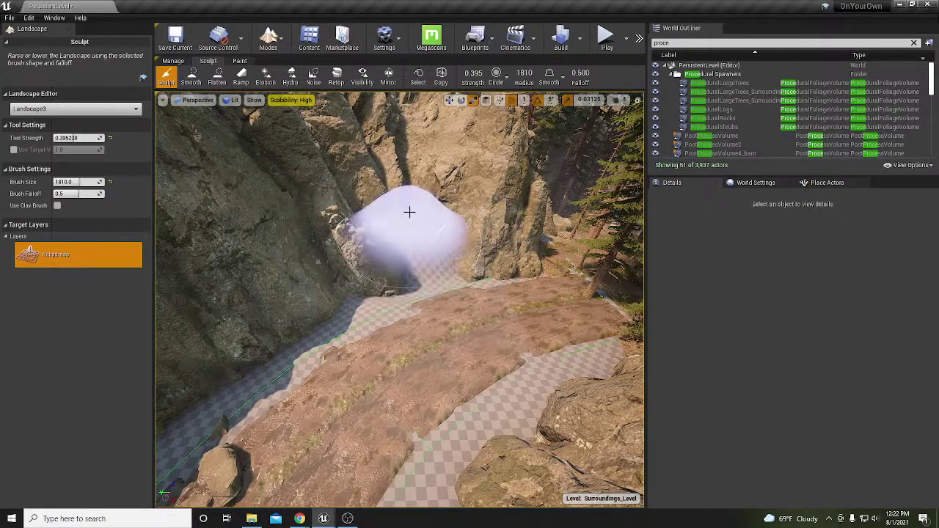
# Raise the terrain against the shaded cliff wall beside the muddy path, behind the small boulder.
pyautogui.moveTo(400, 235); pyautogui.dragTo(401, 235, button='right')
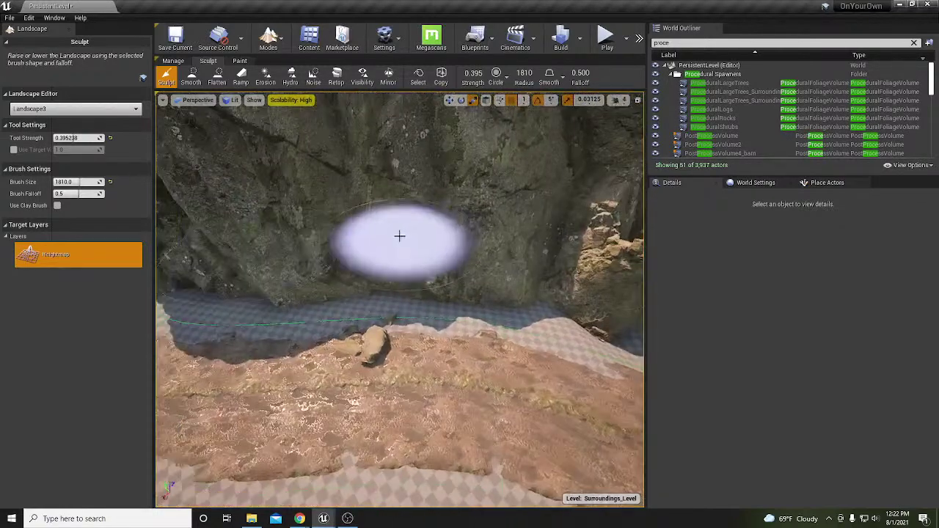
pyautogui.moveTo(442, 244)
pyautogui.mouseDown()
pyautogui.moveTo(509, 235)
pyautogui.moveTo(424, 212)
pyautogui.mouseUp()
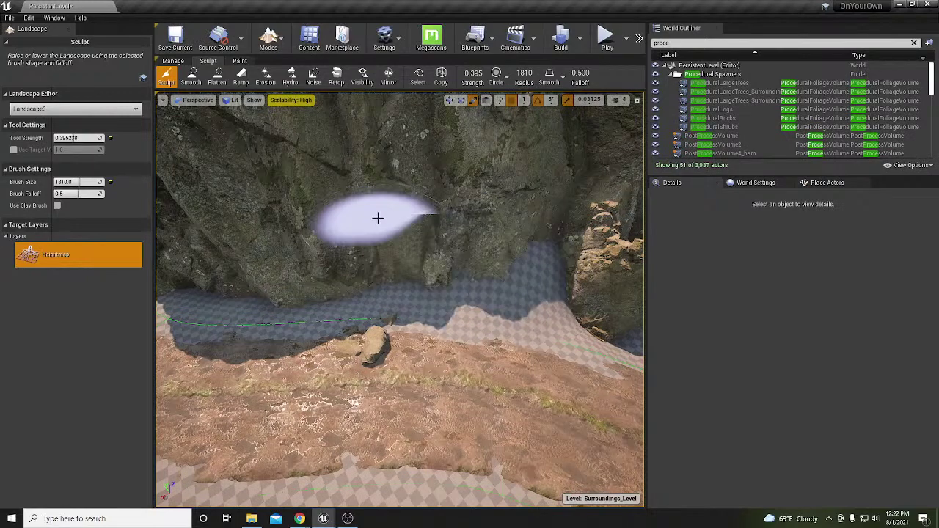
pyautogui.moveTo(491, 225); pyautogui.dragTo(418, 231, button='right')
pyautogui.moveTo(358, 313)
pyautogui.mouseDown()
pyautogui.moveTo(377, 329)
pyautogui.moveTo(377, 388)
pyautogui.mouseUp()
pyautogui.moveTo(377, 388)
pyautogui.mouseDown(button='right')
pyautogui.moveTo(417, 323)
pyautogui.moveTo(409, 314)
pyautogui.moveTo(424, 303)
pyautogui.mouseUp(button='right')
# Build up the ground in the gaps and crevices of the cliffs on both sides of the mid-canyon path.
pyautogui.press('w')
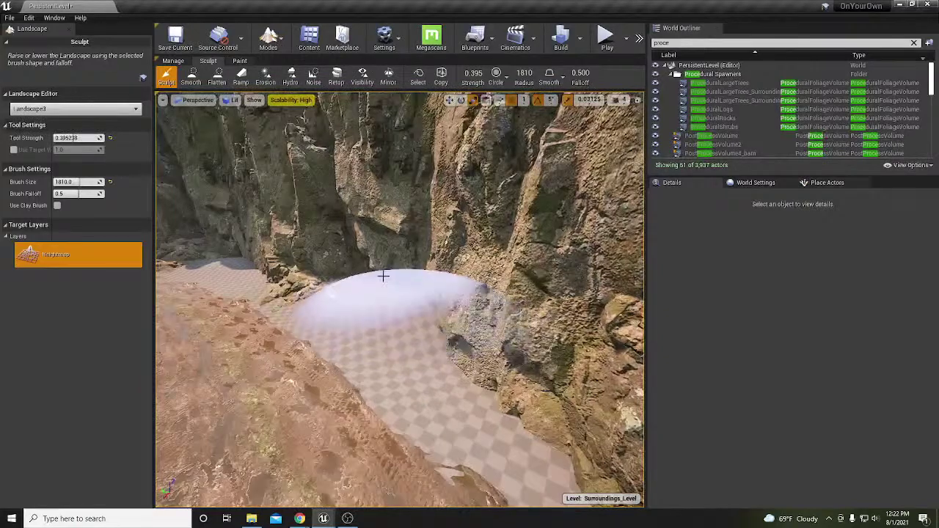
pyautogui.moveTo(365, 253); pyautogui.dragTo(458, 279, button='right')
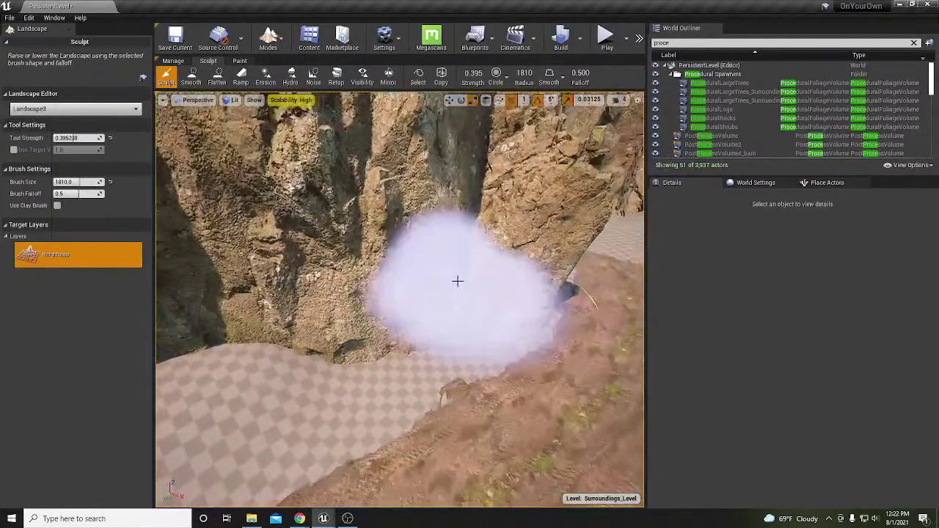
pyautogui.moveTo(498, 333); pyautogui.dragTo(350, 279, button='right')
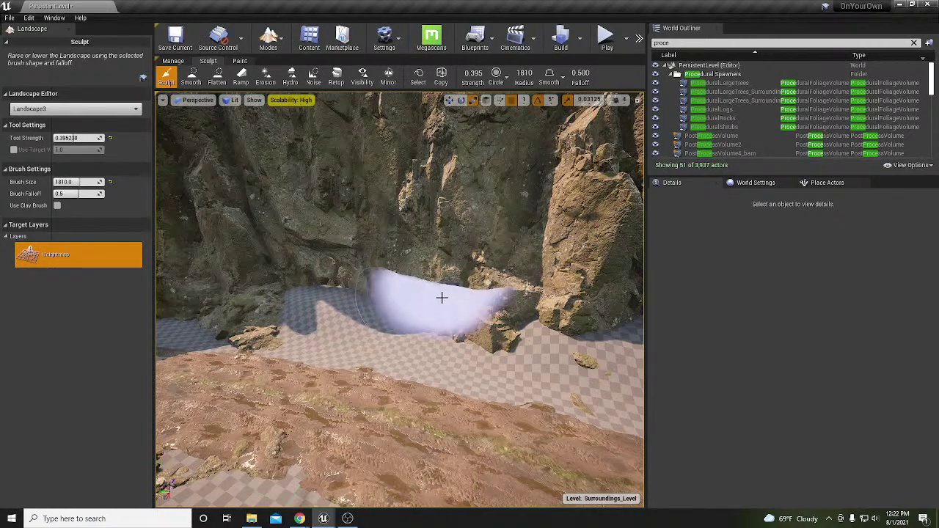
pyautogui.moveTo(475, 261); pyautogui.dragTo(391, 281, button='right')
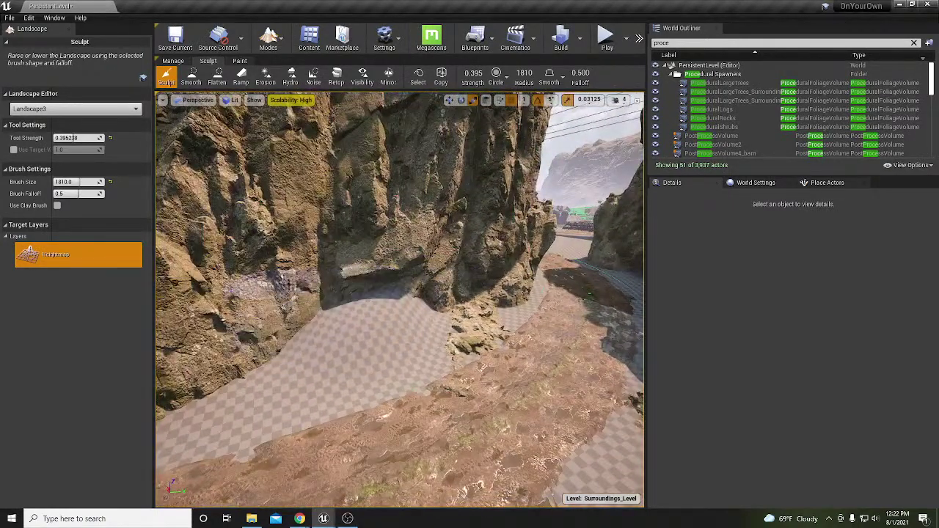
pyautogui.moveTo(306, 299); pyautogui.dragTo(288, 283)
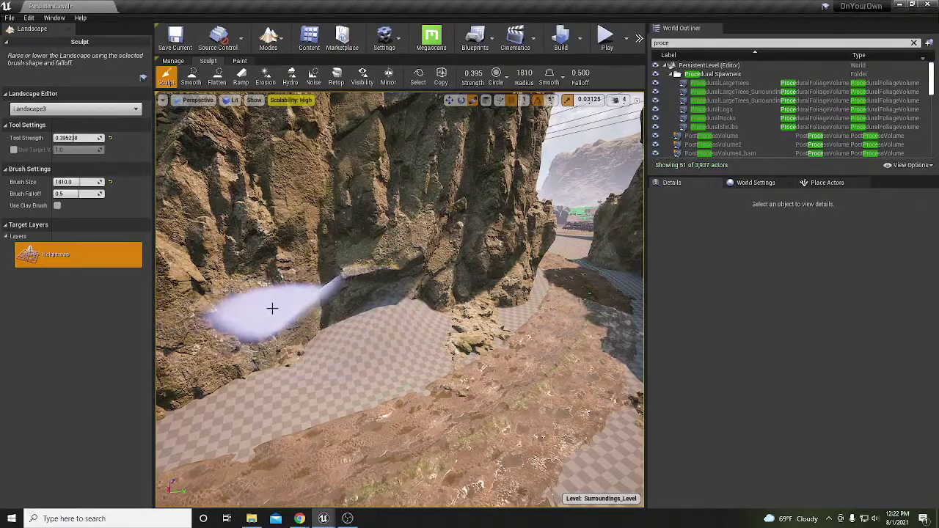
pyautogui.moveTo(233, 322)
pyautogui.mouseDown(button='right')
pyautogui.moveTo(315, 285)
pyautogui.moveTo(223, 299)
pyautogui.moveTo(183, 294)
pyautogui.moveTo(233, 297)
pyautogui.mouseUp(button='right')
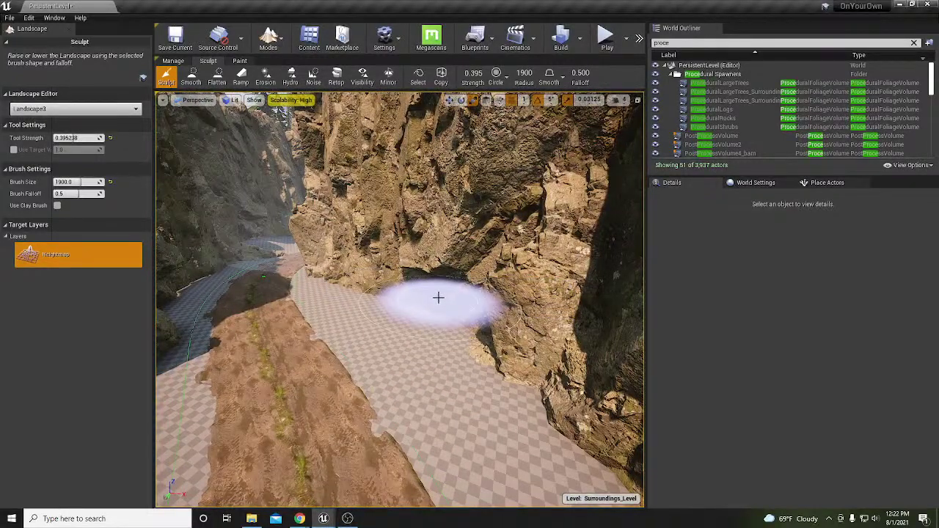
# Enlarge the sculpt brush to 2802 and raise the terrain against the cliffs near the canyon's open end.
pyautogui.moveTo(487, 286)
pyautogui.mouseDown()
pyautogui.moveTo(532, 283)
pyautogui.moveTo(577, 300)
pyautogui.mouseUp()
pyautogui.moveTo(576, 300); pyautogui.dragTo(411, 286, button='right')
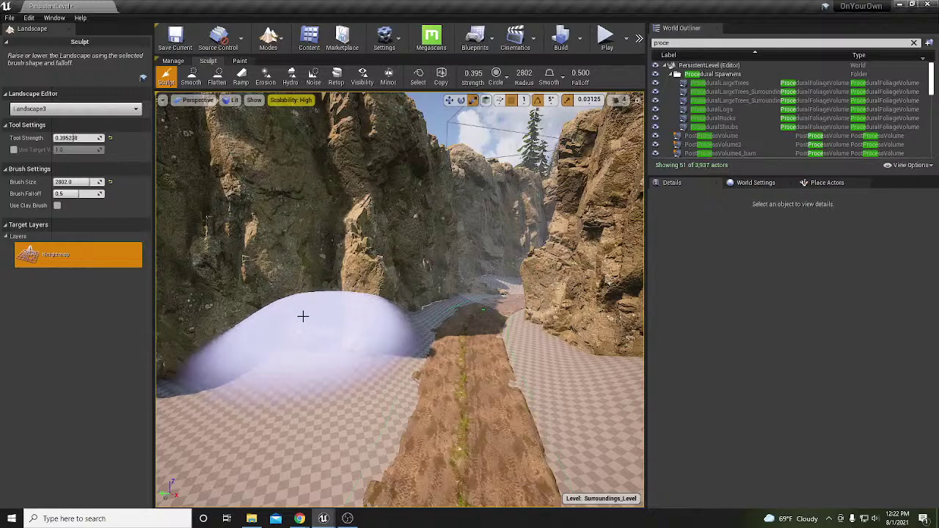
pyautogui.moveTo(406, 296); pyautogui.dragTo(389, 294, button='right')
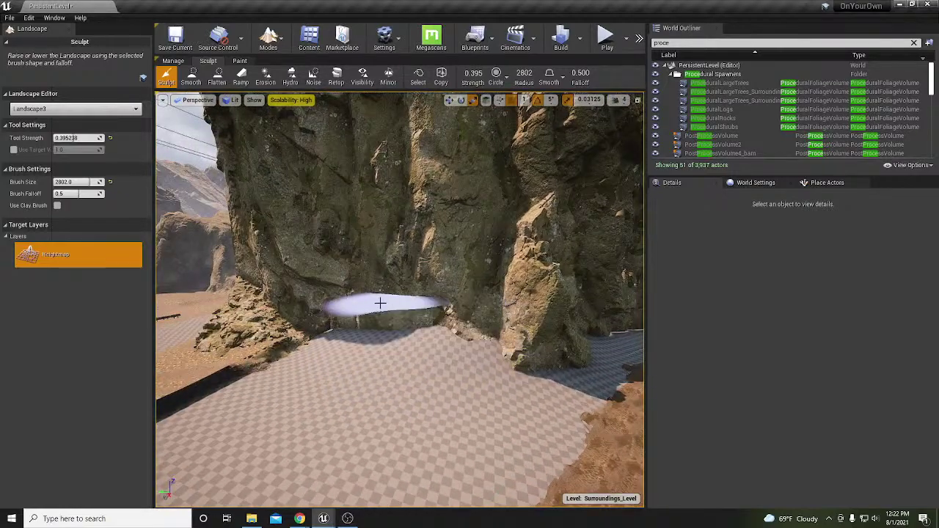
pyautogui.moveTo(485, 293); pyautogui.dragTo(447, 294, button='right')
pyautogui.moveTo(350, 283)
pyautogui.mouseDown(button='right')
pyautogui.moveTo(387, 255)
pyautogui.moveTo(430, 278)
pyautogui.moveTo(377, 317)
pyautogui.moveTo(396, 330)
pyautogui.mouseUp(button='right')
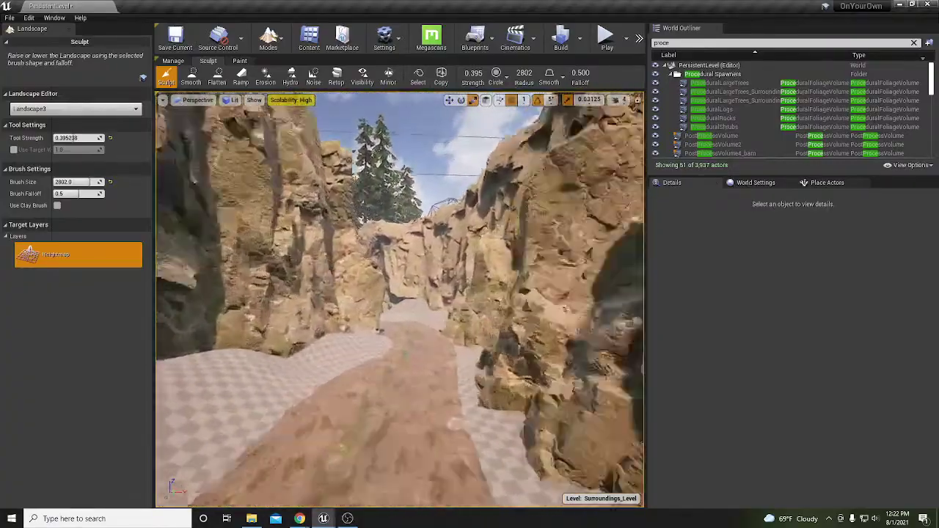
# Select all connected segments of the Landscape3 spline and inspect the muddy path toward the forest.
pyautogui.hotkey('shift', '1')
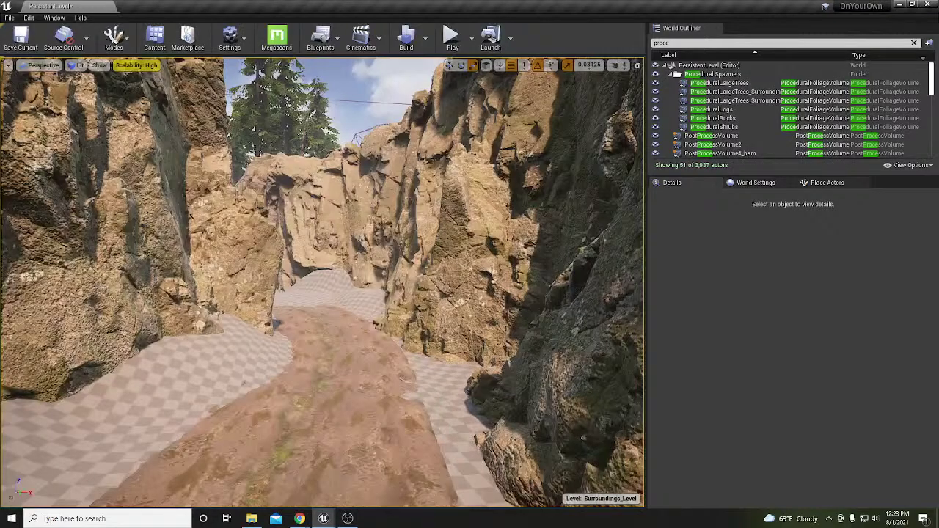
pyautogui.hotkey('shift', '2')
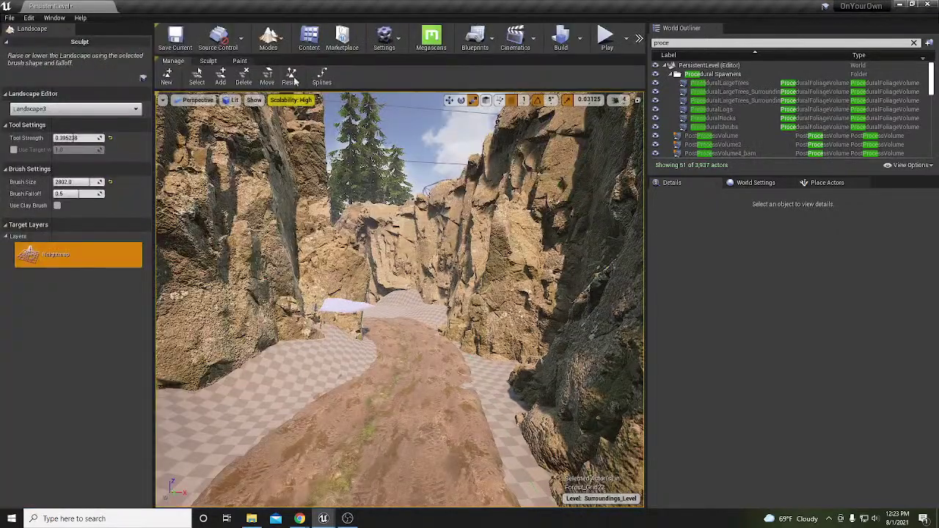
pyautogui.click(322, 76)
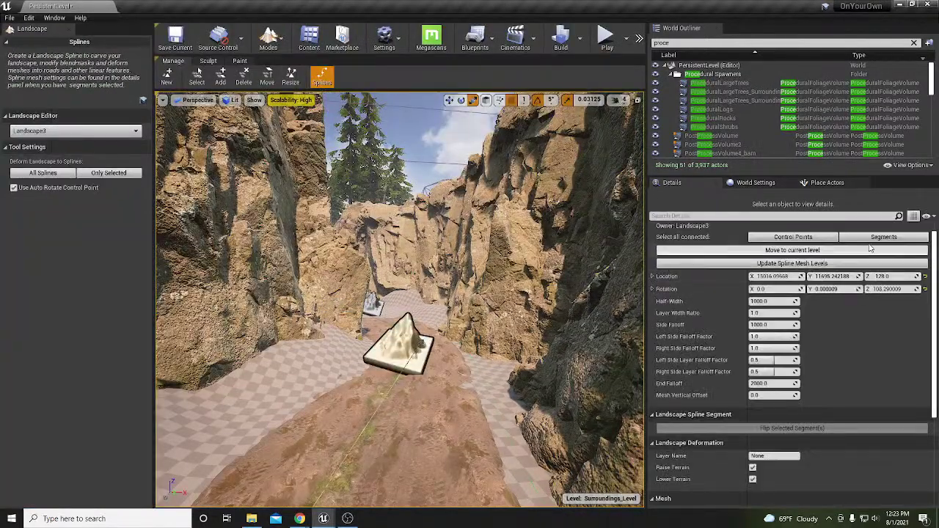
pyautogui.click(880, 237)
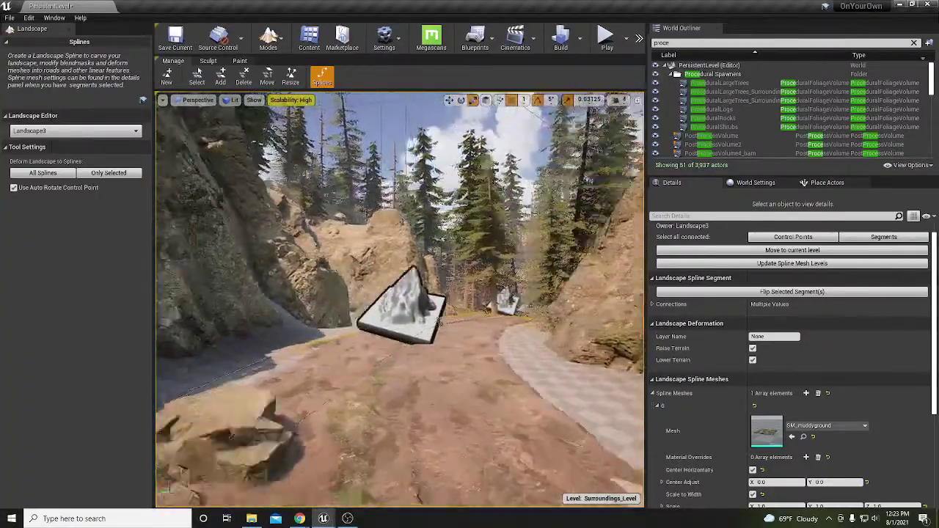
pyautogui.press('w')
pyautogui.moveTo(399, 300); pyautogui.dragTo(474, 338, button='right')
# Select Landscape2 in the forest near the barn and locate its MI_TerrainLandscape material among the project assets.
pyautogui.hotkey('shift', '1')
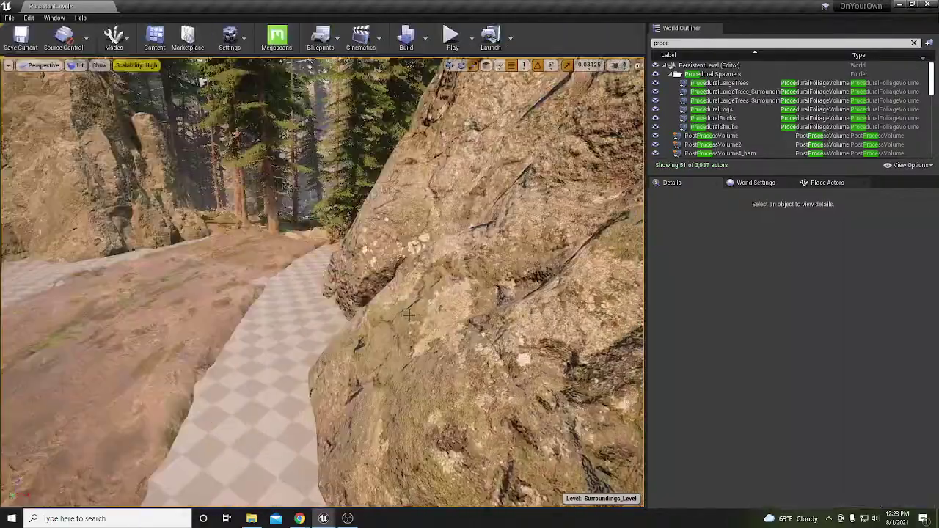
pyautogui.press('w')
pyautogui.moveTo(409, 315); pyautogui.dragTo(425, 273, button='right')
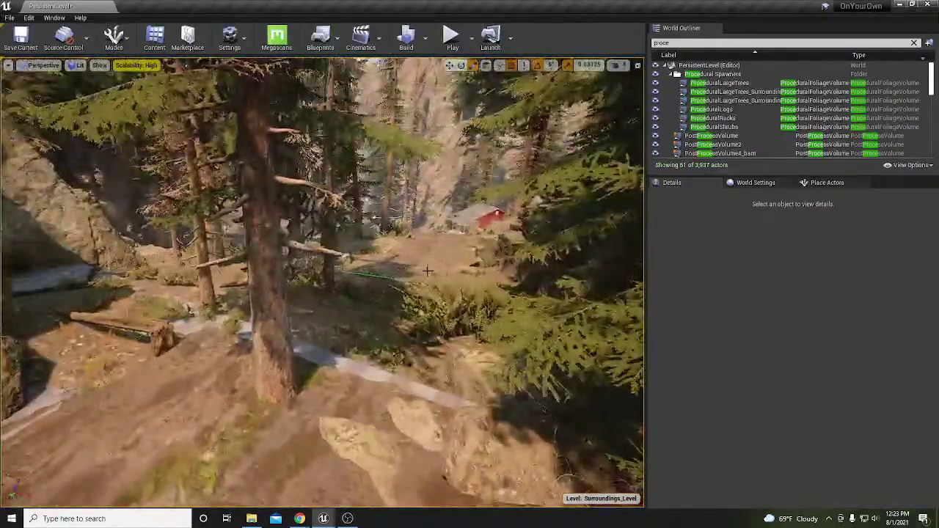
pyautogui.click(426, 273)
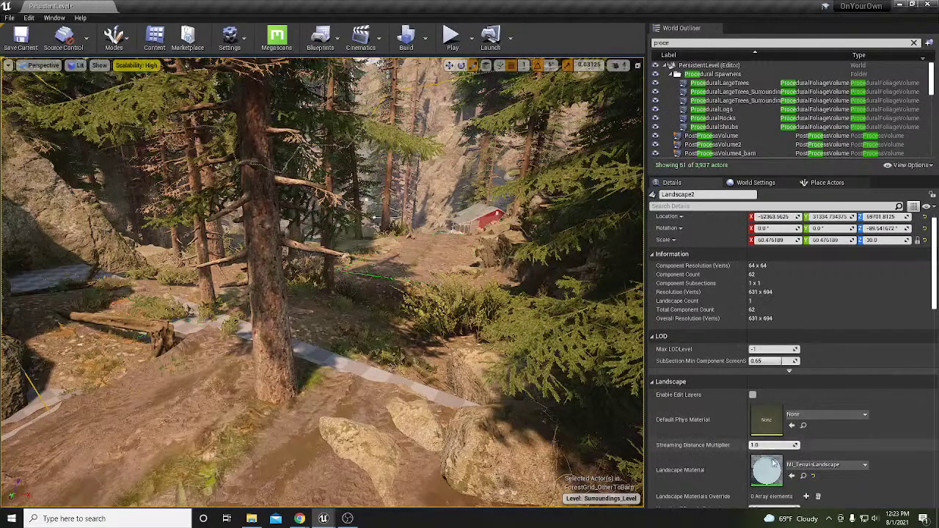
pyautogui.click(803, 476)
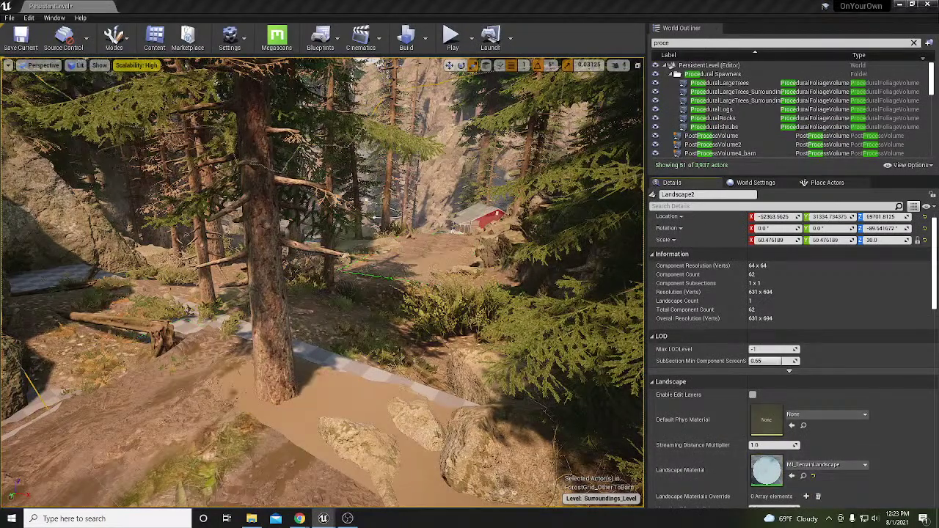
# Select Landscape3 in the canyon and assign MI_TerrainLandscape as its landscape material.
pyautogui.moveTo(323, 294); pyautogui.dragTo(178, 349, button='right')
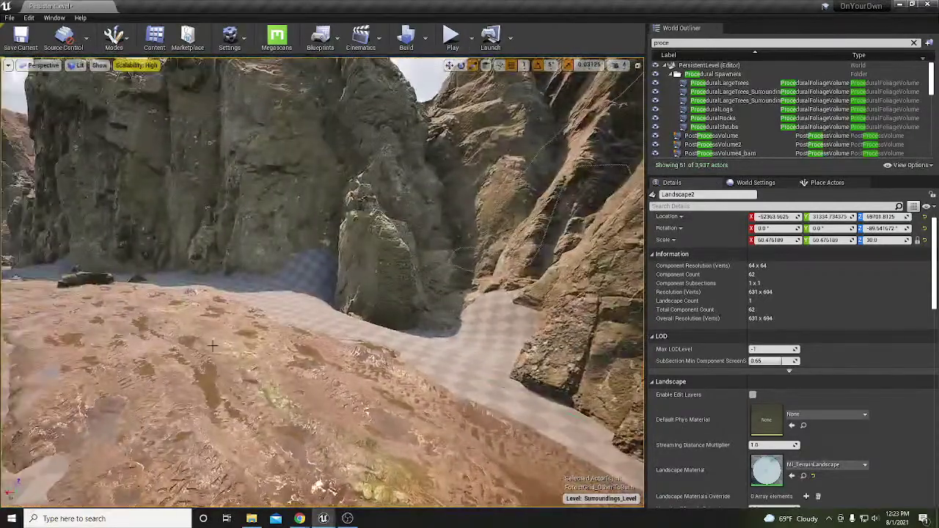
pyautogui.click(295, 284)
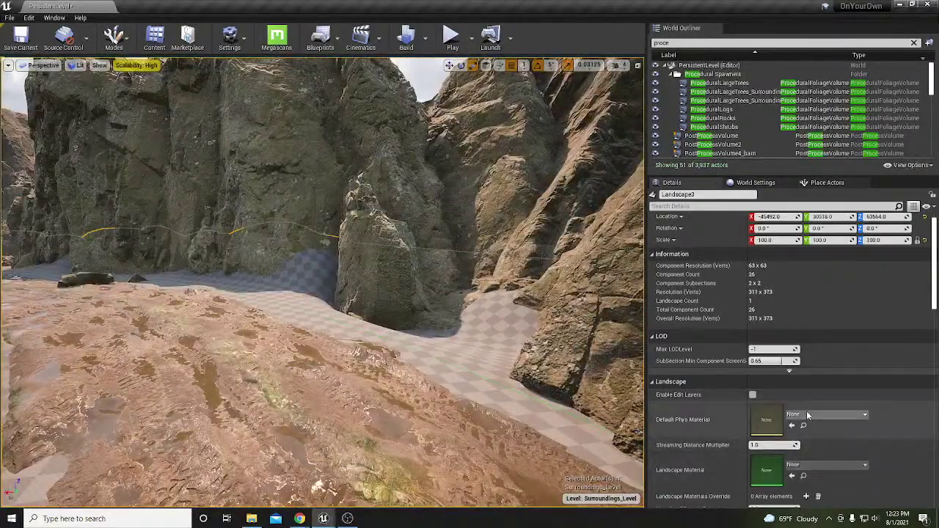
pyautogui.click(791, 475)
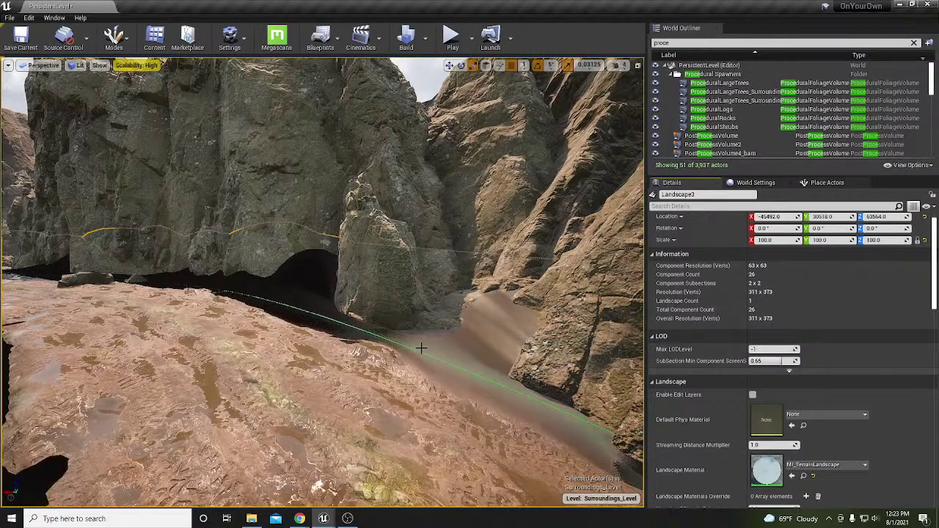
pyautogui.moveTo(427, 371); pyautogui.dragTo(310, 389, button='right')
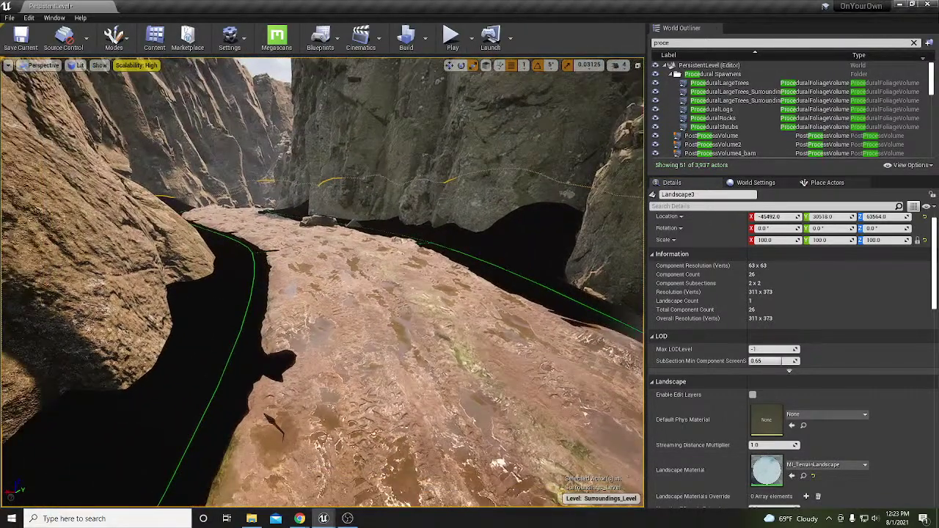
# Set up Landscape3 painting by assigning MossyGround_LayerInfo to the MossyGround layer and WetSand_LayerInfo to the WetSand layer.
pyautogui.hotkey('shift', '2')
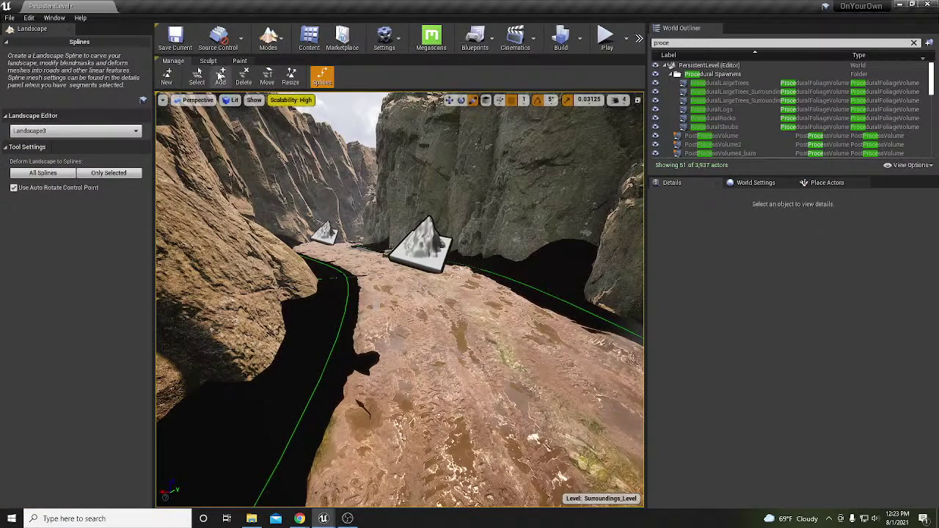
pyautogui.click(239, 61)
pyautogui.click(80, 277)
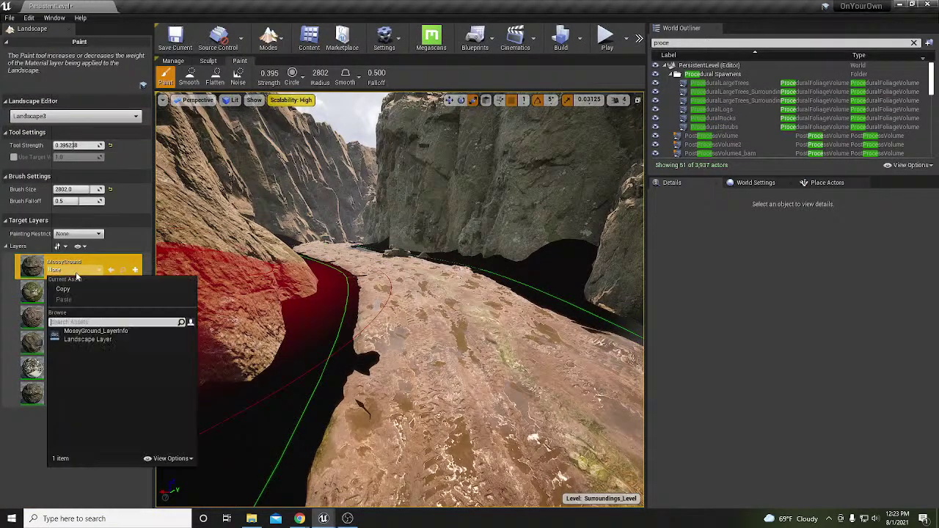
pyautogui.click(105, 329)
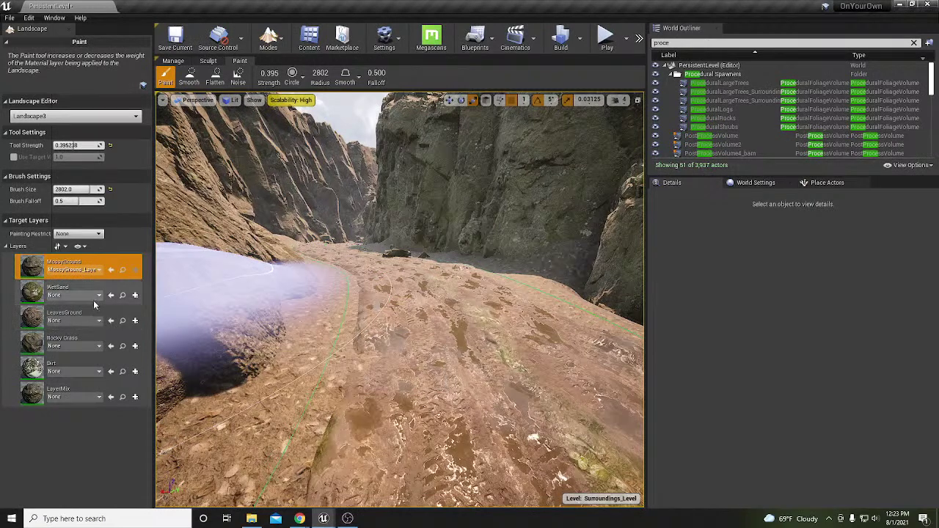
pyautogui.click(73, 295)
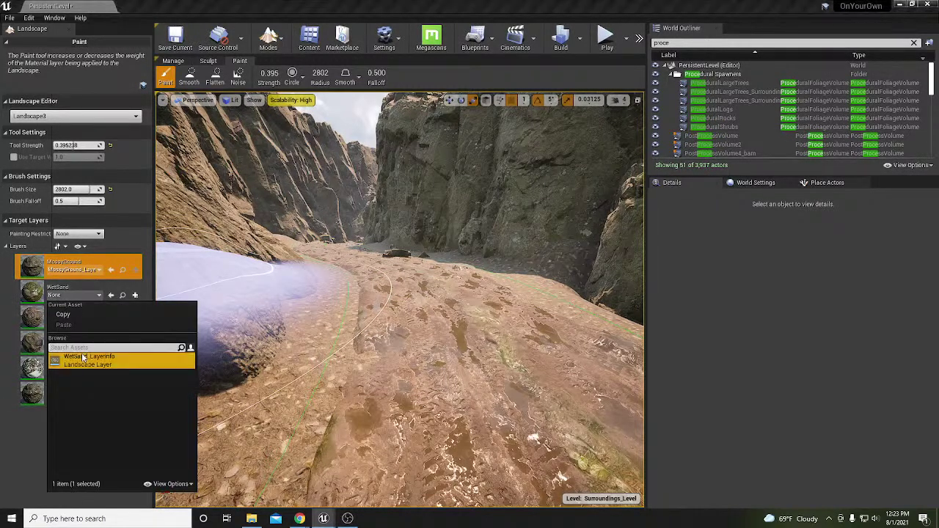
pyautogui.click(89, 357)
# Assign LeavesGround_LayerInfo to the LeavesGround layer and the matching Rocky Grass layer info to the Rocky Grass layer.
pyautogui.click(84, 322)
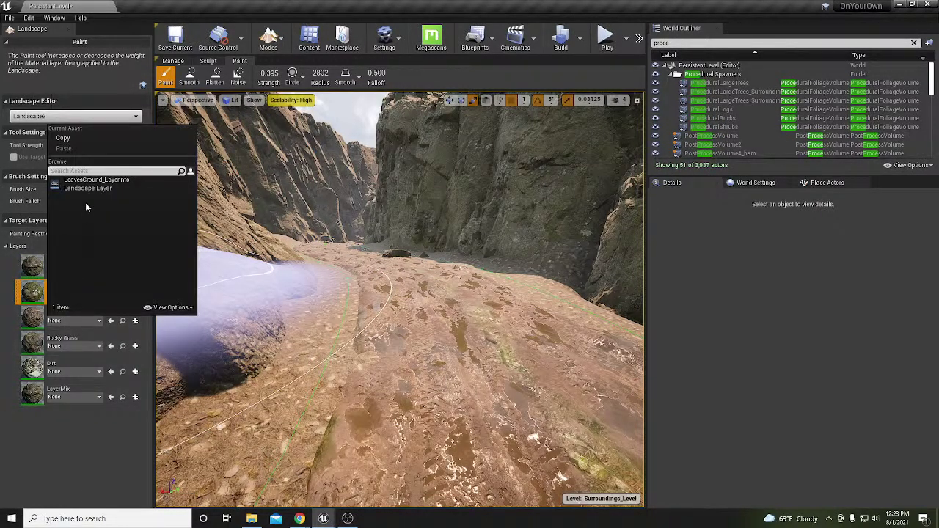
pyautogui.click(95, 180)
pyautogui.click(79, 346)
pyautogui.click(94, 209)
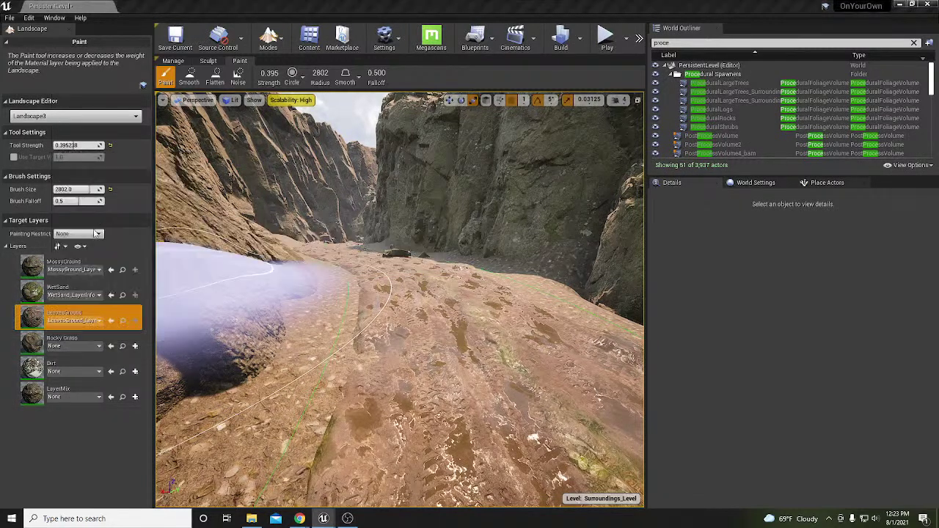
pyautogui.click(74, 372)
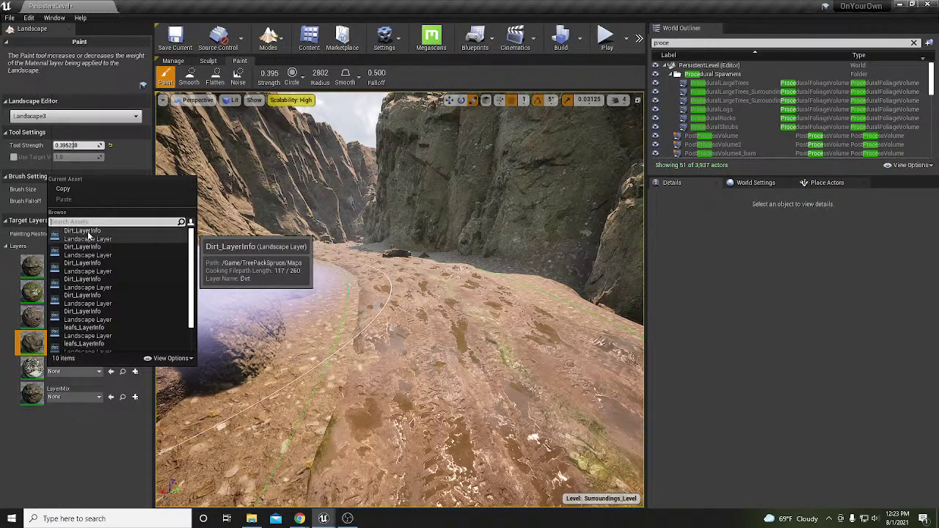
pyautogui.click(98, 436)
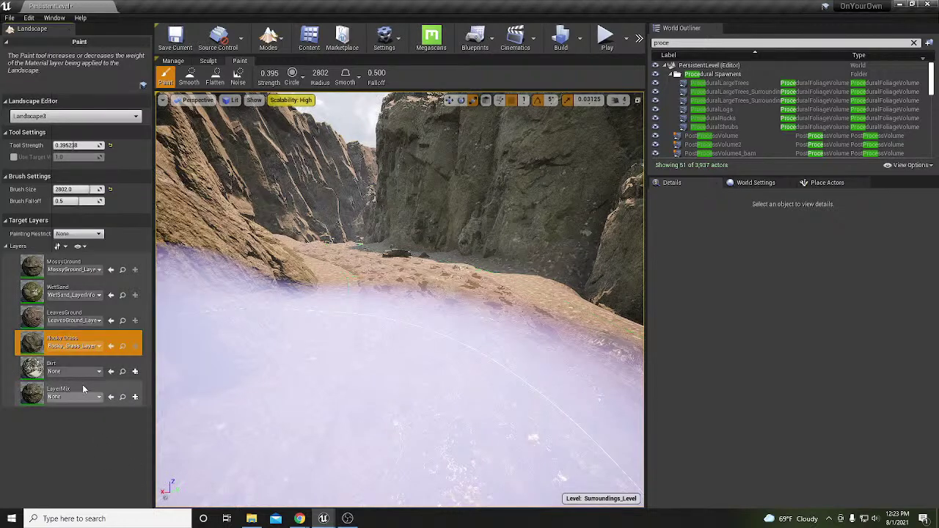
# Assign LayerMix_LayerInfo to Landscape3's LayerMix paint layer and Dirt_LayerInfo to its Dirt layer.
pyautogui.click(77, 397)
pyautogui.click(88, 260)
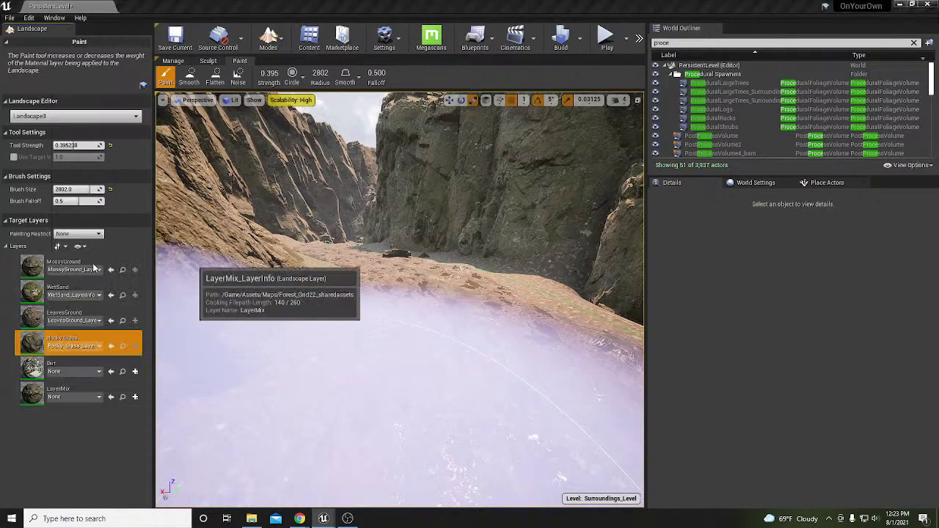
pyautogui.click(93, 373)
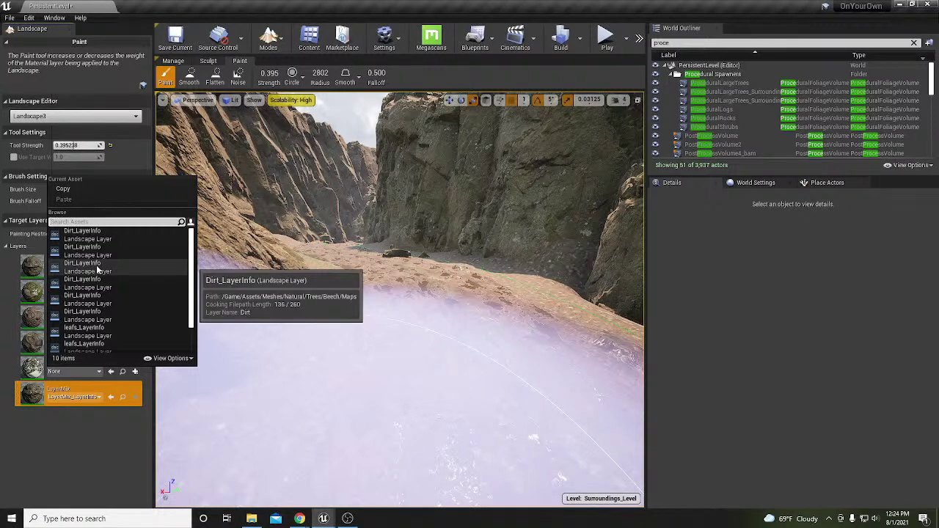
pyautogui.click(82, 312)
pyautogui.moveTo(421, 343)
pyautogui.mouseDown(button='right')
pyautogui.moveTo(443, 361)
pyautogui.moveTo(459, 359)
pyautogui.mouseUp(button='right')
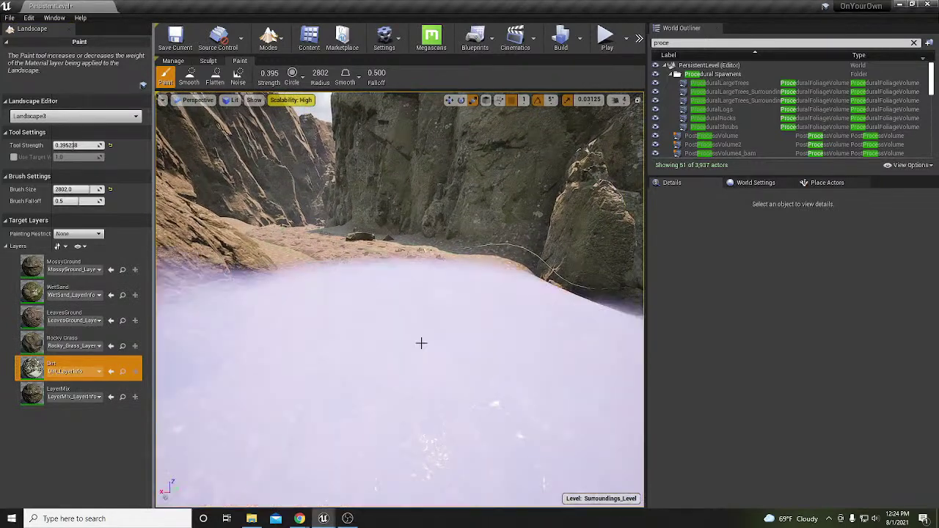
# Fill Landscape3 with the LeavesGround layer around the muddy path and save the level.
pyautogui.click(35, 319)
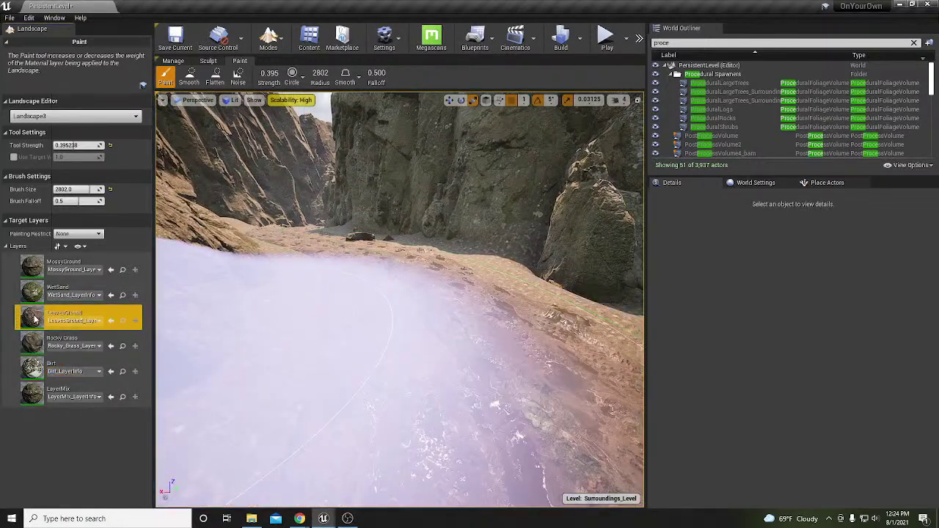
pyautogui.rightClick(34, 319)
pyautogui.click(59, 363)
pyautogui.moveTo(338, 313); pyautogui.dragTo(408, 272, button='right')
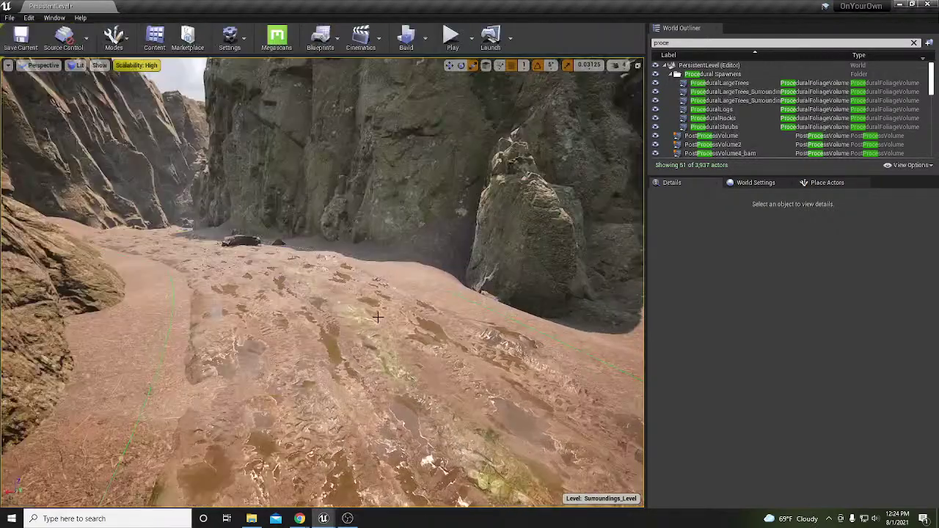
pyautogui.moveTo(378, 318); pyautogui.dragTo(371, 317, button='right')
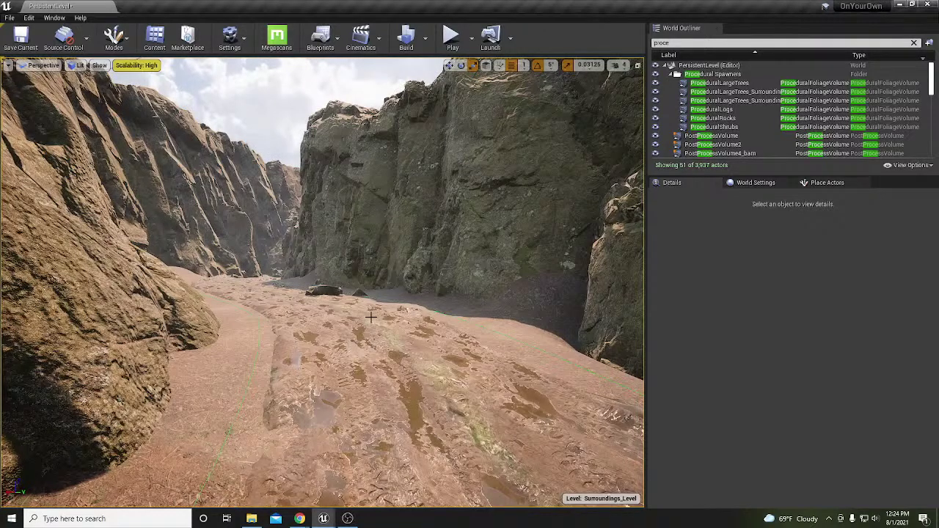
pyautogui.hotkey('ctrl', 's')
pyautogui.click(348, 519)
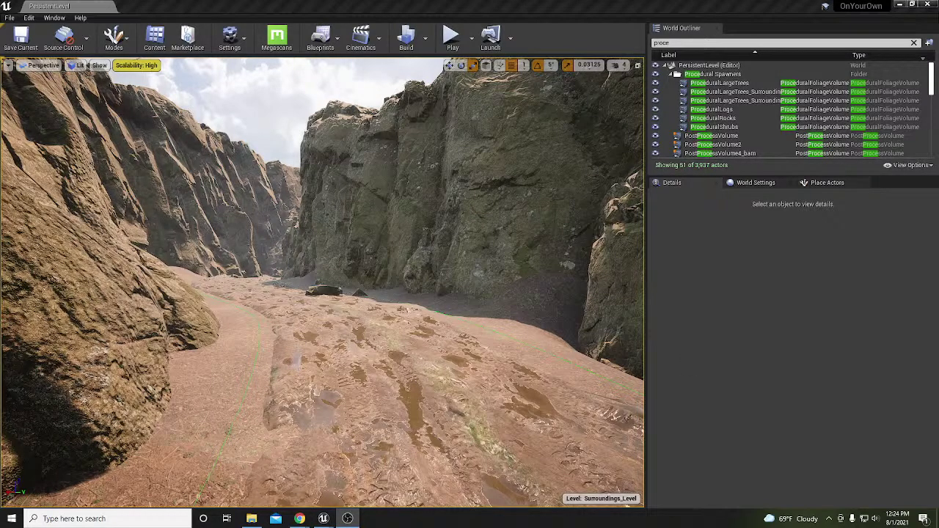
pyautogui.press('XF86AudioLowerVolume')
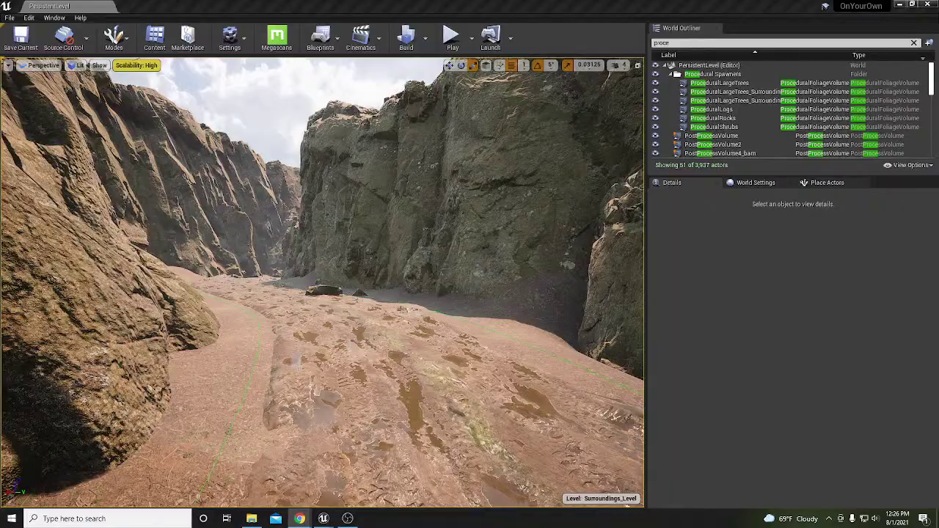
# Survey the canyon's outer cliffs, the grassy mountains and the rock islands in the water from above.
pyautogui.moveTo(374, 293); pyautogui.dragTo(147, 315, button='right')
pyautogui.press('s')
pyautogui.press('s')
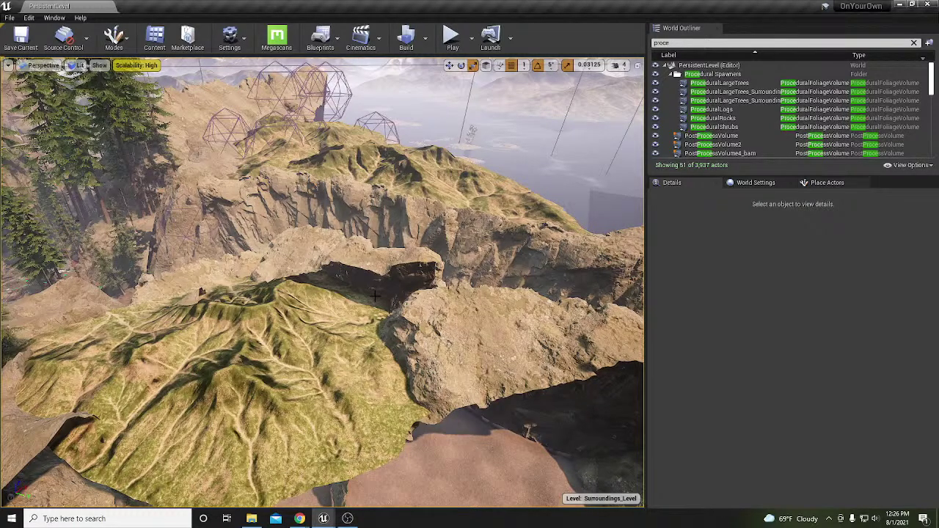
pyautogui.moveTo(379, 291); pyautogui.dragTo(557, 249, button='right')
pyautogui.moveTo(322, 282); pyautogui.dragTo(577, 261, button='right')
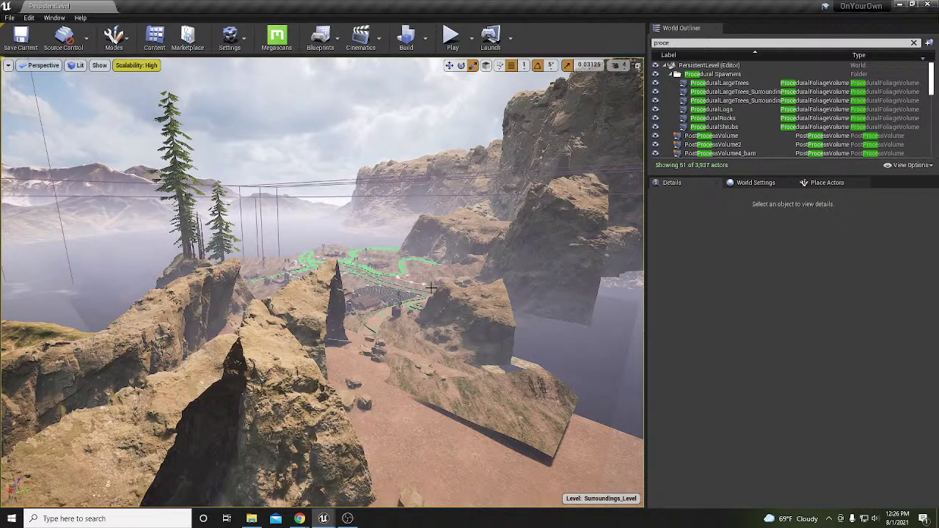
pyautogui.press('w')
pyautogui.moveTo(427, 289); pyautogui.dragTo(147, 297, button='right')
pyautogui.press('s')
pyautogui.moveTo(463, 290); pyautogui.dragTo(483, 297, button='right')
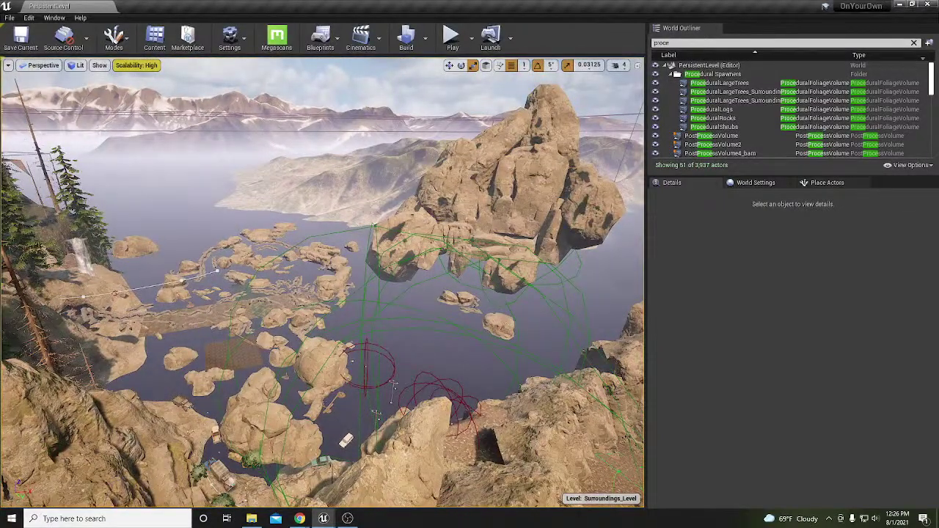
pyautogui.moveTo(483, 297)
pyautogui.mouseDown(button='right')
pyautogui.moveTo(558, 297)
pyautogui.moveTo(479, 287)
pyautogui.mouseUp(button='right')
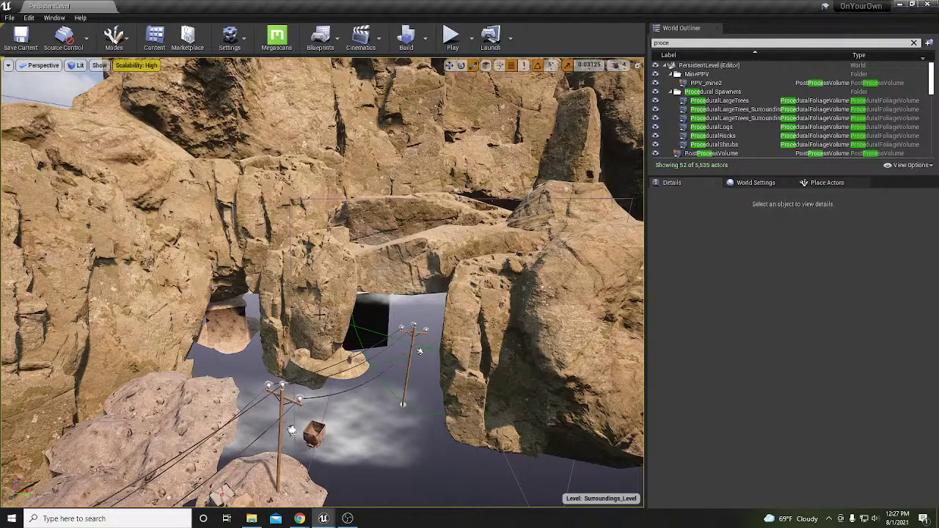
# Inspect the cliff openings near the power poles and the rock walls around the neighbouring terrain.
pyautogui.moveTo(440, 286); pyautogui.dragTo(29, 245, button='right')
pyautogui.press('w')
pyautogui.moveTo(420, 351); pyautogui.dragTo(420, 351, button='right')
pyautogui.moveTo(481, 329); pyautogui.dragTo(482, 329, button='right')
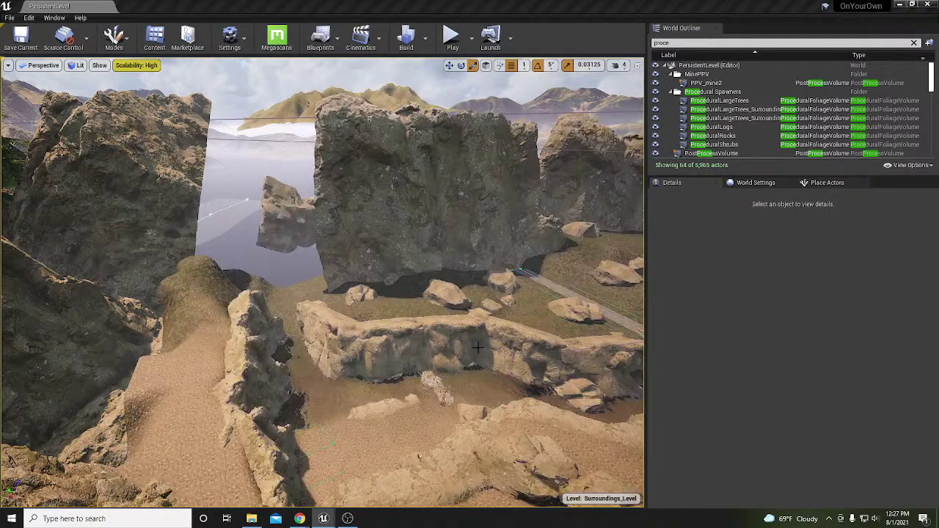
pyautogui.moveTo(478, 346); pyautogui.dragTo(477, 346, button='right')
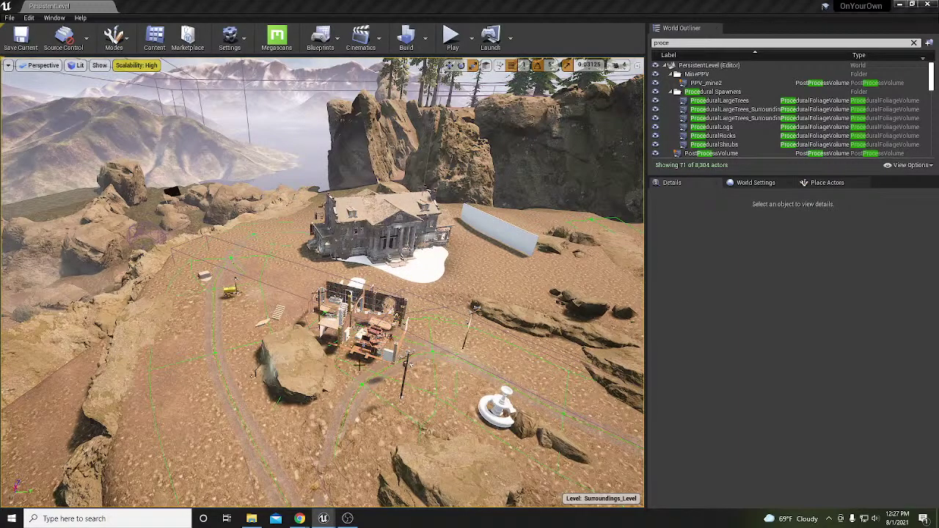
# Examine the mansion grounds, its furnished upper hallway and the dark basement rooms.
pyautogui.moveTo(360, 364); pyautogui.dragTo(340, 343, button='right')
pyautogui.press('w')
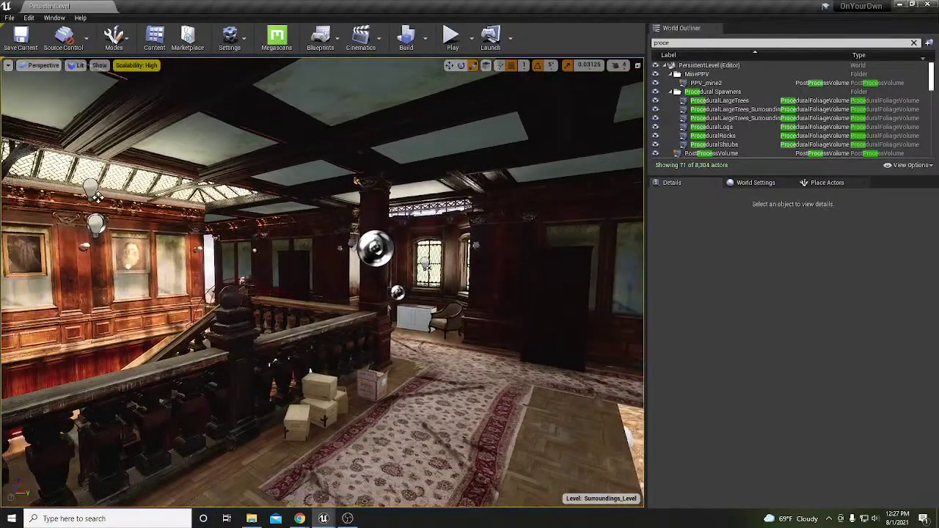
pyautogui.moveTo(97, 196); pyautogui.dragTo(143, 201, button='right')
pyautogui.moveTo(350, 390); pyautogui.dragTo(238, 409, button='right')
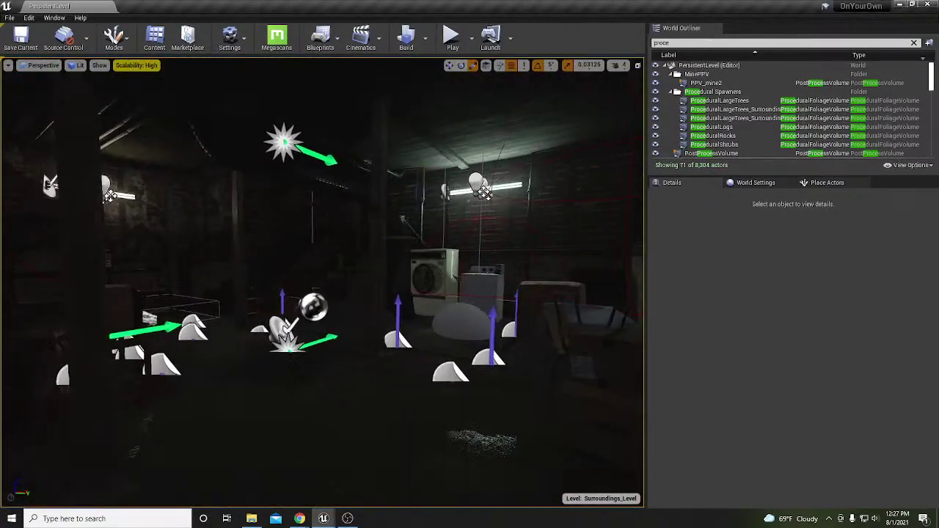
pyautogui.moveTo(358, 368); pyautogui.dragTo(242, 370, button='right')
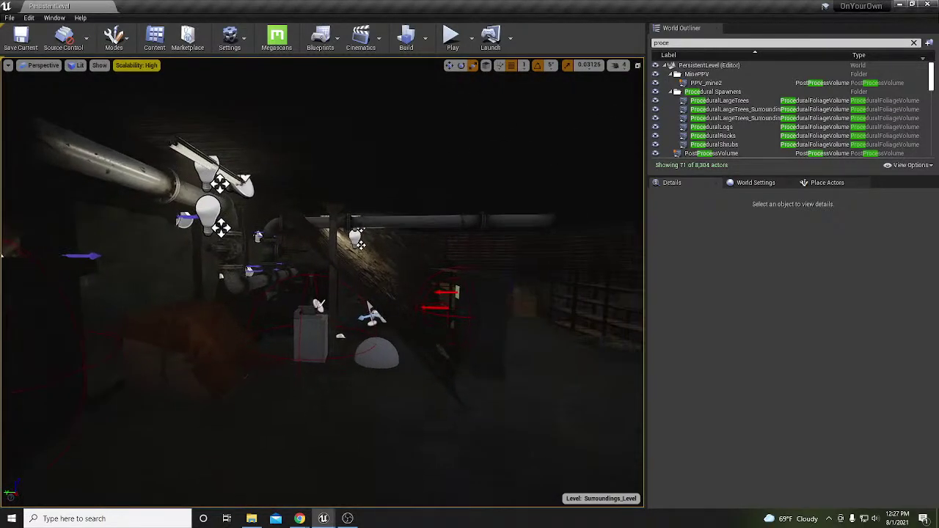
pyautogui.moveTo(242, 370); pyautogui.dragTo(294, 334, button='right')
pyautogui.press('e')
pyautogui.press('w')
pyautogui.moveTo(367, 345); pyautogui.dragTo(355, 362, button='right')
pyautogui.press('s')
pyautogui.moveTo(435, 363); pyautogui.dragTo(279, 344, button='right')
pyautogui.moveTo(399, 358); pyautogui.dragTo(400, 336, button='right')
pyautogui.press('w')
pyautogui.moveTo(323, 283); pyautogui.dragTo(220, 293, button='right')
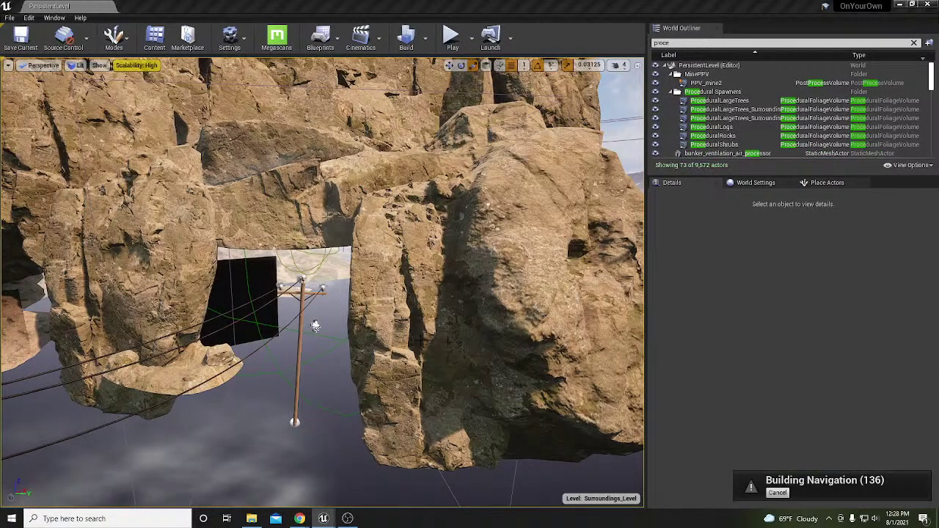
# Inspect the rail tunnel inside the mine and the forested rocks outside it.
pyautogui.moveTo(315, 326); pyautogui.dragTo(342, 303, button='right')
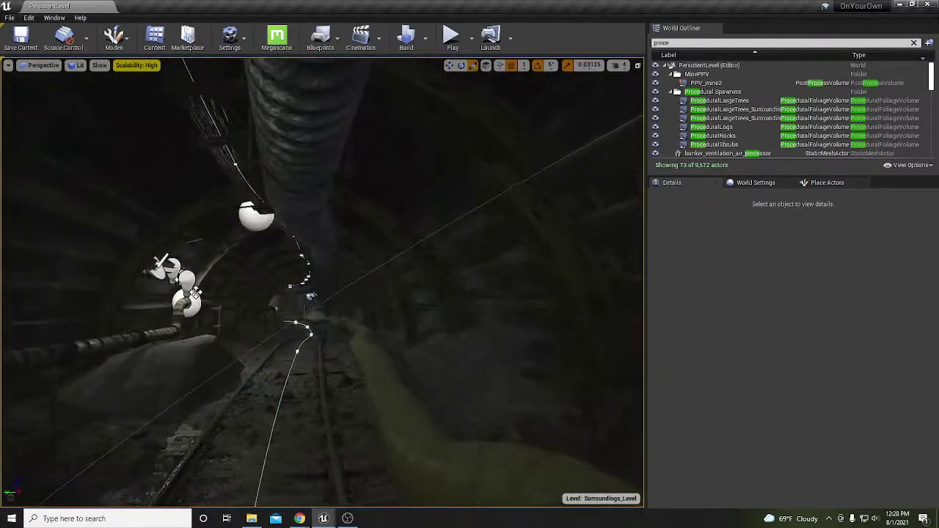
pyautogui.moveTo(342, 304)
pyautogui.mouseDown(button='right')
pyautogui.moveTo(440, 301)
pyautogui.moveTo(433, 293)
pyautogui.moveTo(342, 304)
pyautogui.mouseUp(button='right')
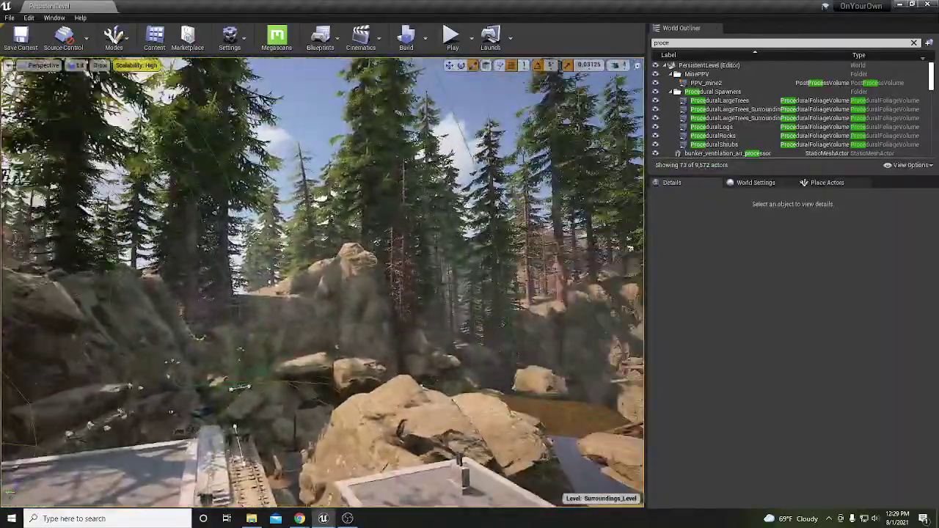
pyautogui.moveTo(323, 282)
pyautogui.mouseDown(button='right')
pyautogui.moveTo(231, 283)
pyautogui.moveTo(147, 359)
pyautogui.moveTo(301, 330)
pyautogui.moveTo(353, 283)
pyautogui.moveTo(317, 293)
pyautogui.mouseUp(button='right')
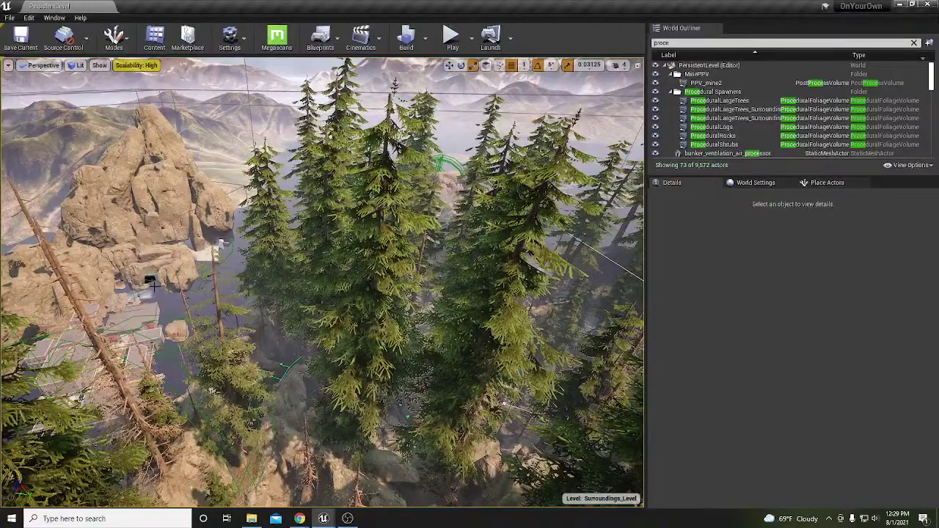
pyautogui.moveTo(317, 294); pyautogui.dragTo(345, 356, button='right')
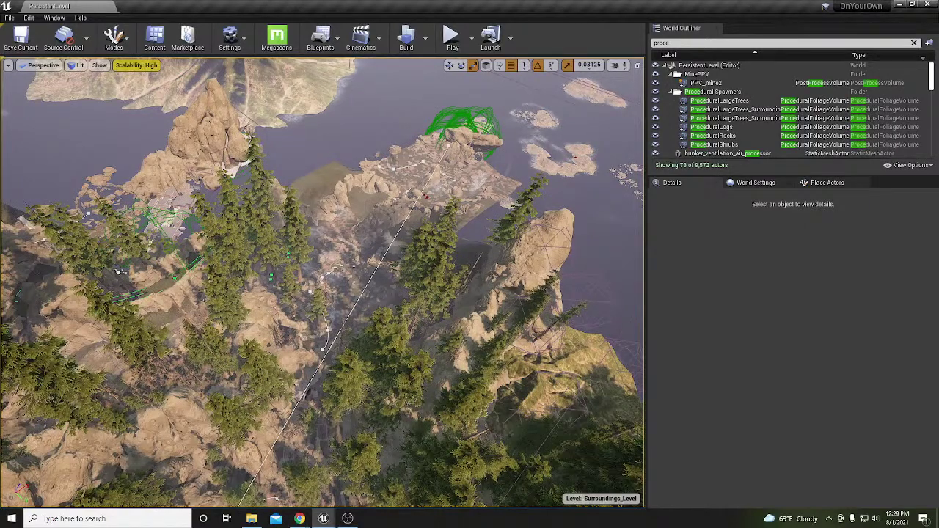
# Examine the waterfall cave from inside and the rocks and blocking planes that enclose it from outside.
pyautogui.moveTo(212, 308); pyautogui.dragTo(212, 220, button='right')
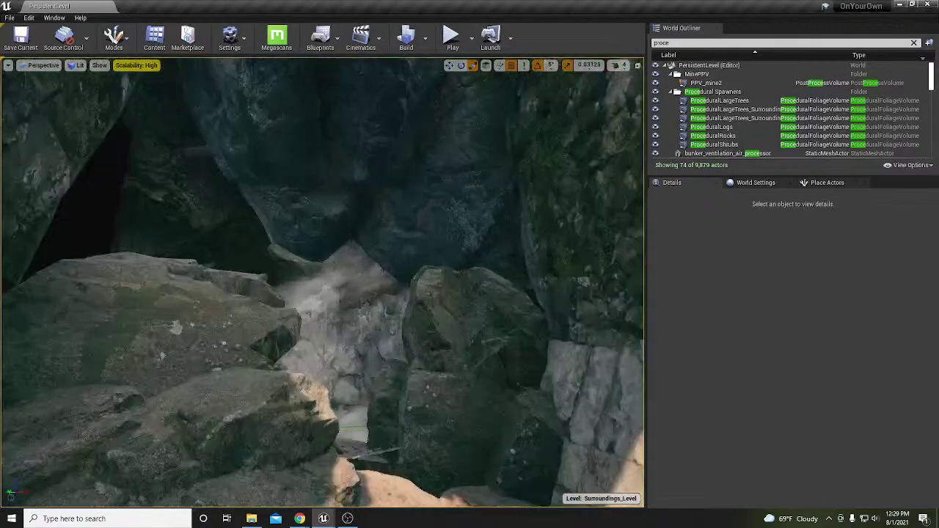
pyautogui.press('w')
pyautogui.moveTo(322, 283)
pyautogui.mouseDown(button='right')
pyautogui.moveTo(311, 311)
pyautogui.moveTo(234, 290)
pyautogui.moveTo(381, 282)
pyautogui.moveTo(367, 271)
pyautogui.moveTo(352, 294)
pyautogui.moveTo(338, 286)
pyautogui.mouseUp(button='right')
pyautogui.press('s')
pyautogui.press('s')
pyautogui.moveTo(220, 282); pyautogui.dragTo(225, 289, button='right')
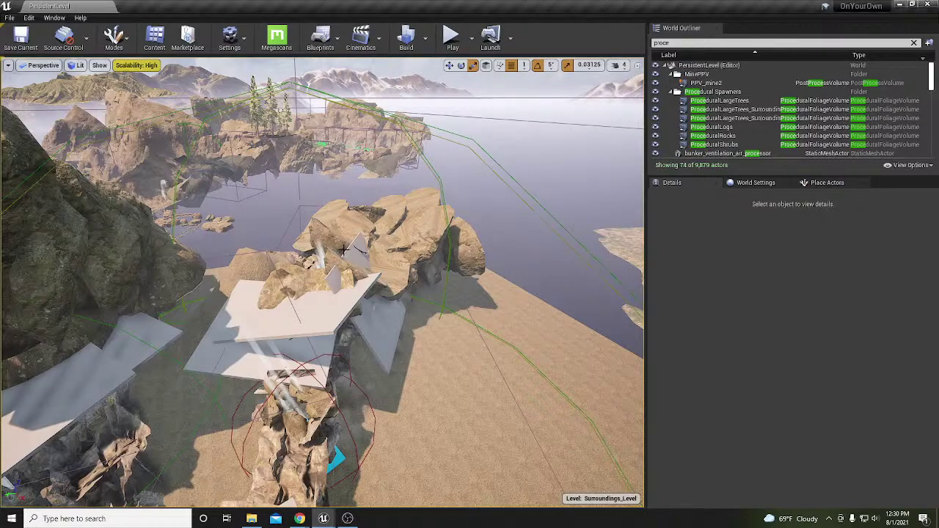
pyautogui.moveTo(302, 352); pyautogui.dragTo(257, 352, button='right')
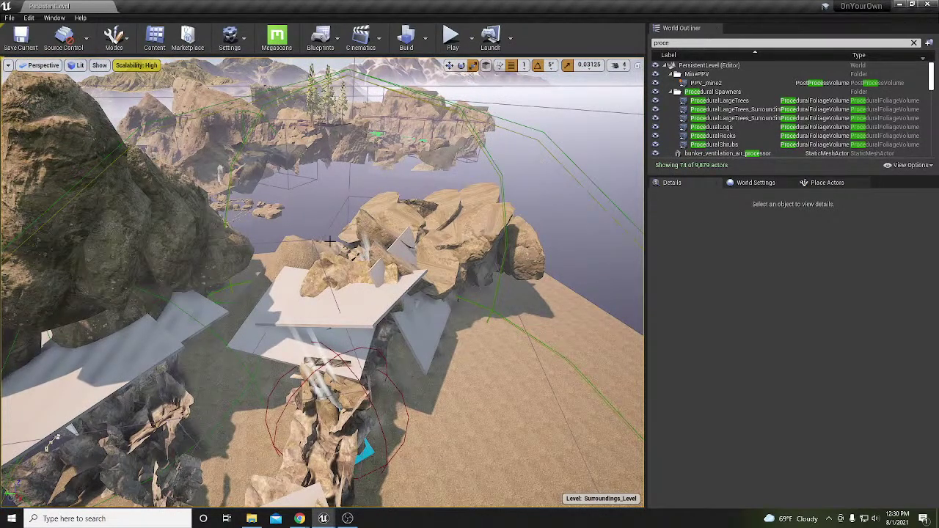
pyautogui.moveTo(369, 286); pyautogui.dragTo(234, 359, button='right')
pyautogui.moveTo(338, 330); pyautogui.dragTo(339, 344, button='right')
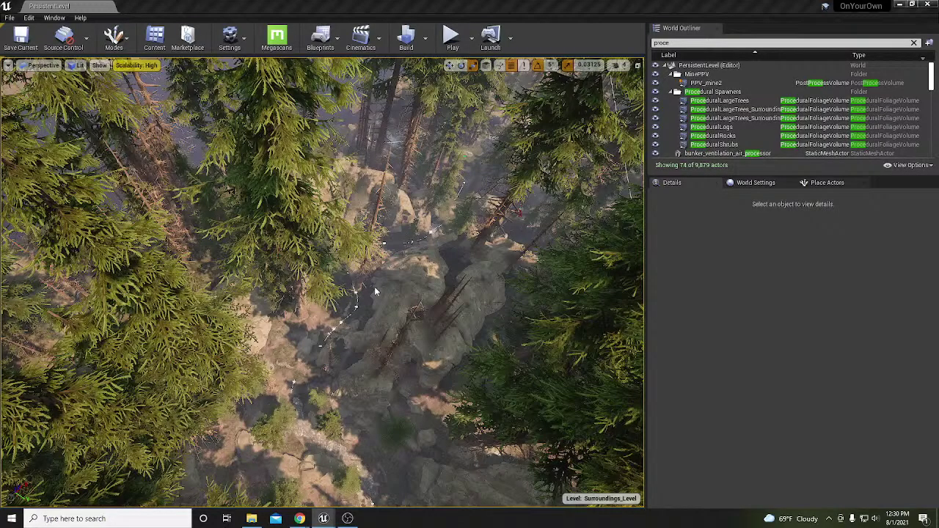
# Inspect the bunker interior with the seated man and the dog in game view, and return outside.
pyautogui.moveTo(374, 286); pyautogui.dragTo(206, 242, button='right')
pyautogui.press('g')
pyautogui.press('w')
pyautogui.press('w')
pyautogui.moveTo(362, 245); pyautogui.dragTo(362, 246, button='right')
pyautogui.moveTo(323, 283); pyautogui.dragTo(305, 297, button='right')
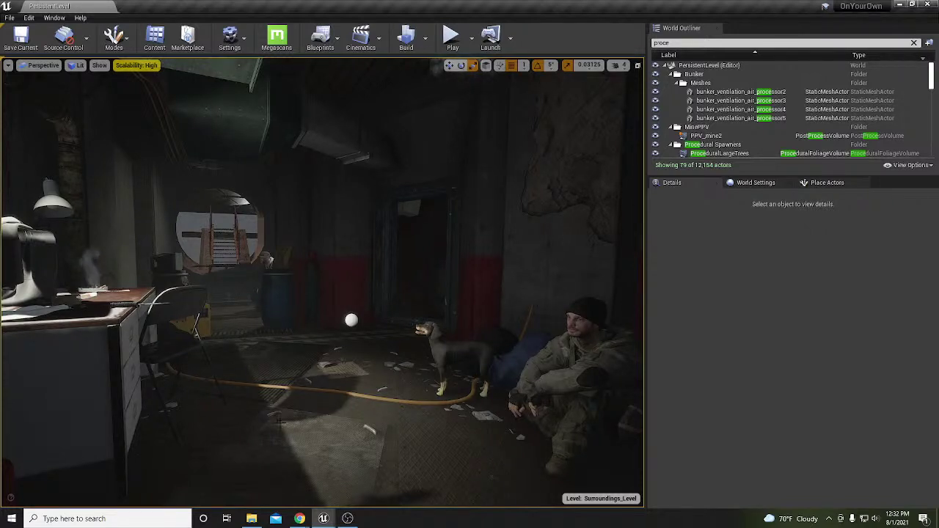
pyautogui.moveTo(342, 431); pyautogui.dragTo(536, 429, button='right')
pyautogui.press('s')
pyautogui.press('s')
pyautogui.moveTo(356, 281); pyautogui.dragTo(348, 431, button='right')
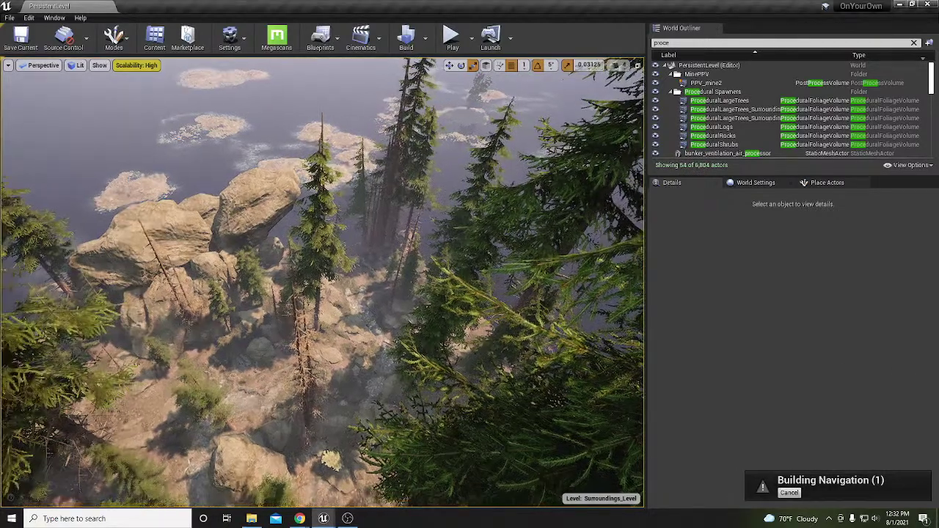
# Enlarge the tree-covered pr_background_mountain_a_5_summer mesh beside the muddy canyon path by proportionally setting its X scale to 0.5.
pyautogui.moveTo(322, 282); pyautogui.dragTo(571, 211, button='right')
pyautogui.press('w')
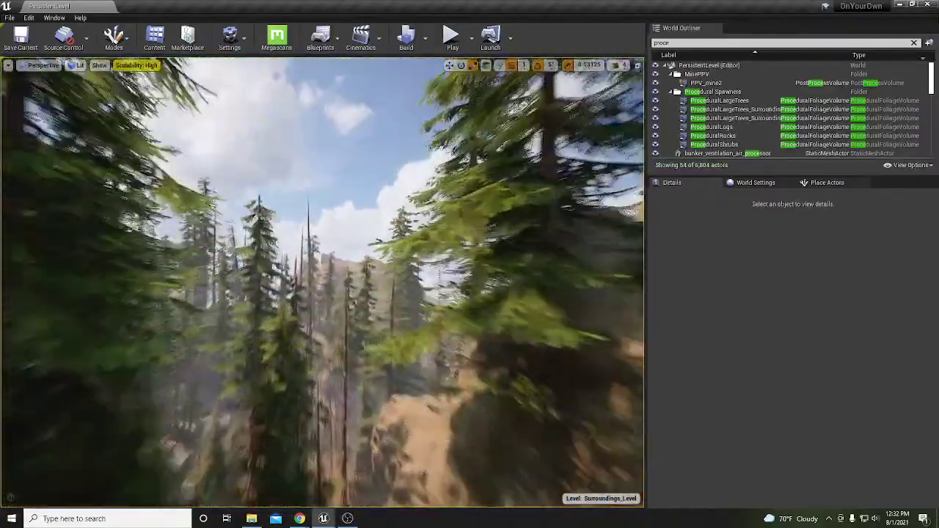
pyautogui.moveTo(477, 194); pyautogui.dragTo(469, 193, button='right')
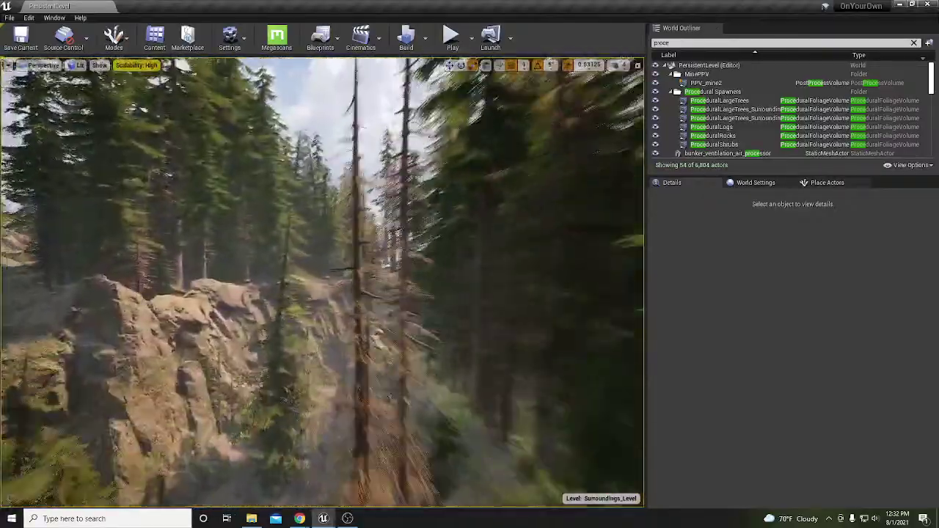
pyautogui.moveTo(322, 281); pyautogui.dragTo(319, 308, button='right')
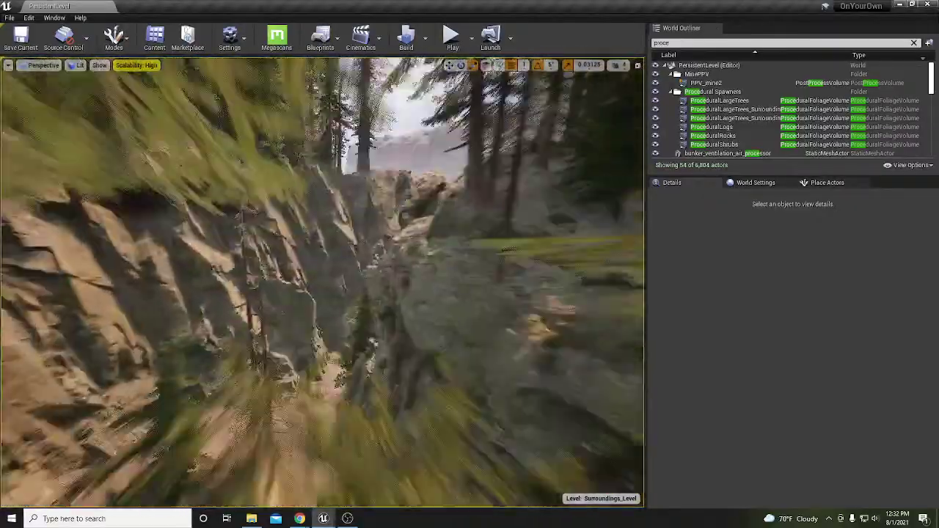
pyautogui.moveTo(466, 192); pyautogui.dragTo(458, 192, button='right')
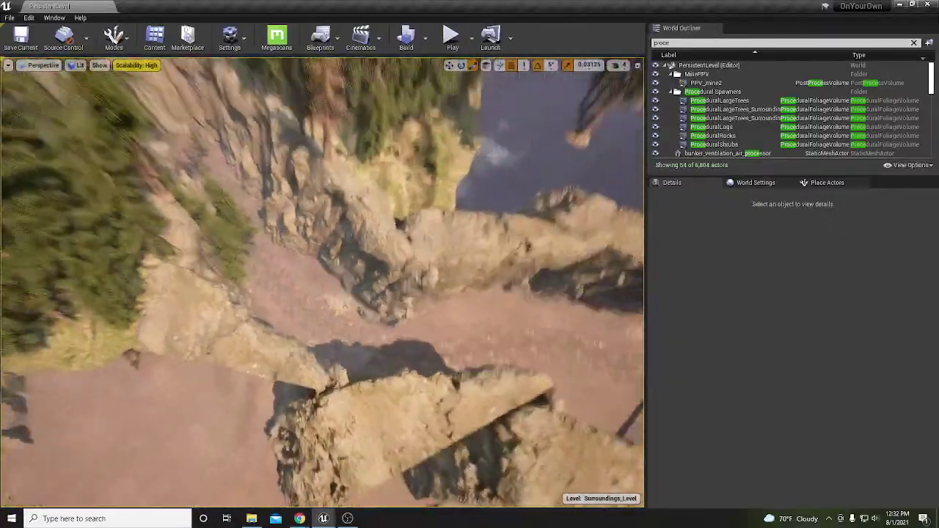
pyautogui.moveTo(458, 192); pyautogui.dragTo(455, 193, button='right')
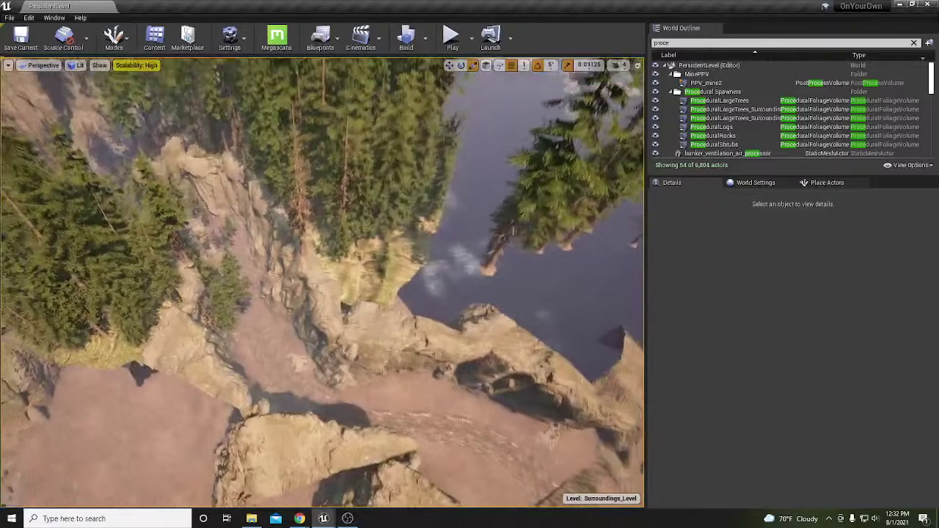
pyautogui.click(393, 299)
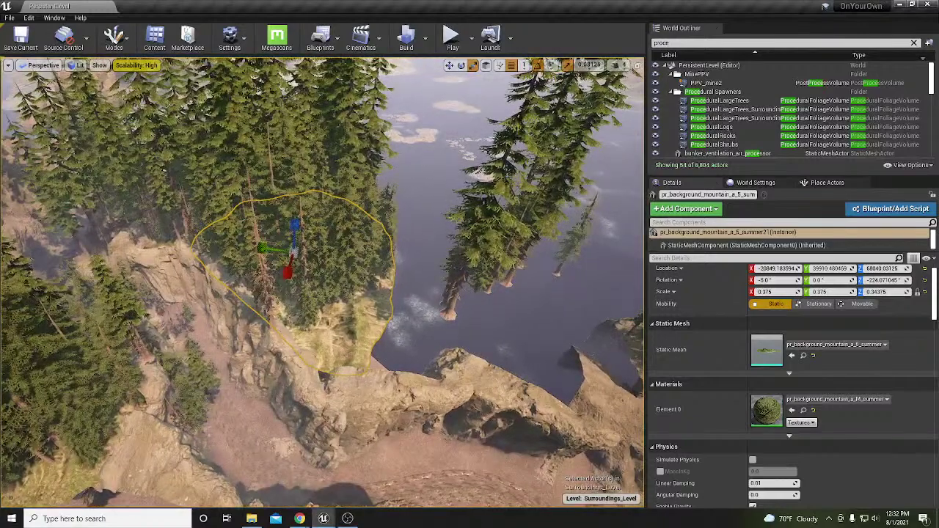
pyautogui.moveTo(393, 299); pyautogui.dragTo(426, 284, button='right')
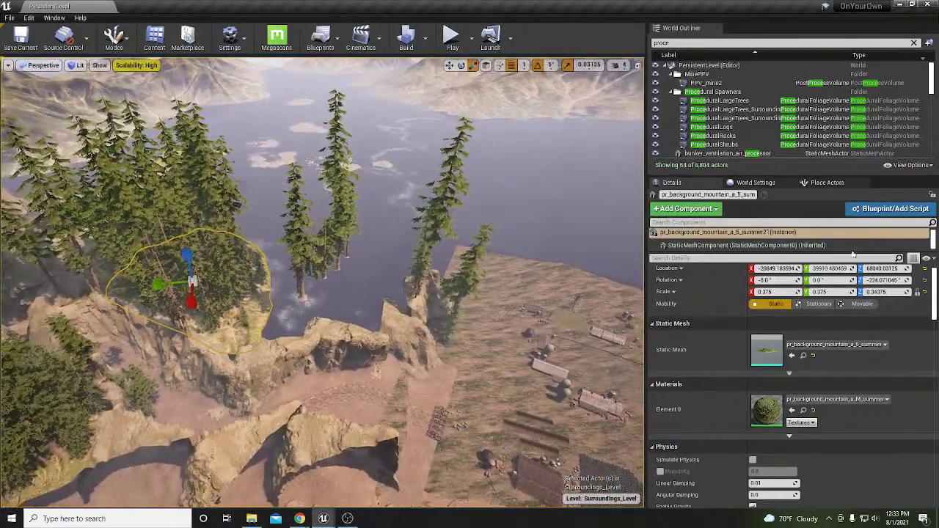
pyautogui.click(770, 292)
pyautogui.write('0.5')
pyautogui.press('Return')
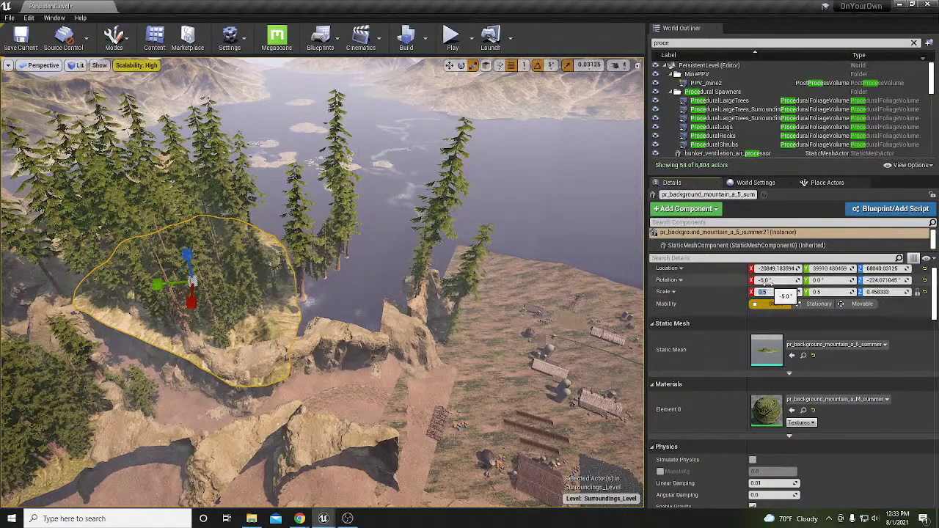
# Set the background mountain mesh's proportional scale to 1 and move it behind the canyon rocks, to about X -4988, Y 32366.
pyautogui.write('1')
pyautogui.press('Return')
pyautogui.moveTo(206, 299); pyautogui.dragTo(206, 274, button='right')
pyautogui.moveTo(226, 264); pyautogui.dragTo(272, 190)
pyautogui.moveTo(270, 190); pyautogui.dragTo(322, 258, button='right')
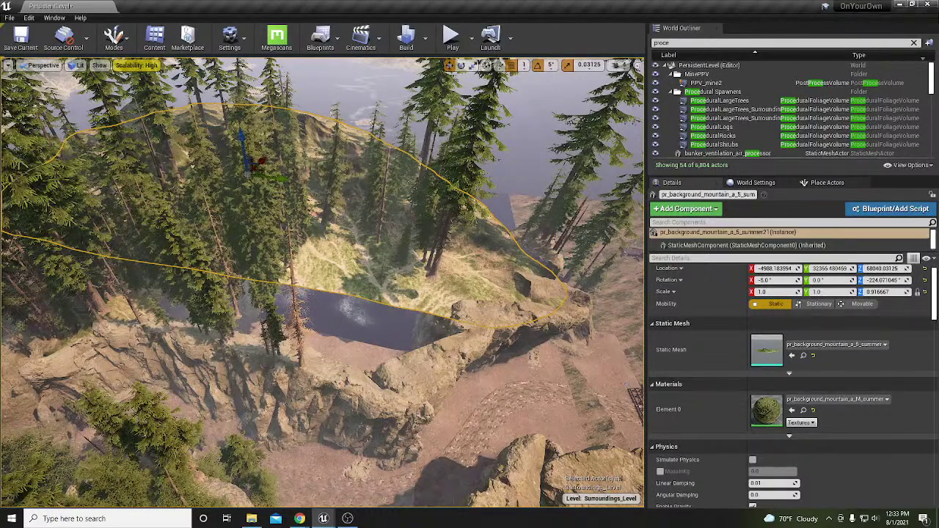
# Rotate the mountain mesh about its vertical axis to about -54° and move it to about X -1235, Y 37541.
pyautogui.hotkey('alt', 'Tab')
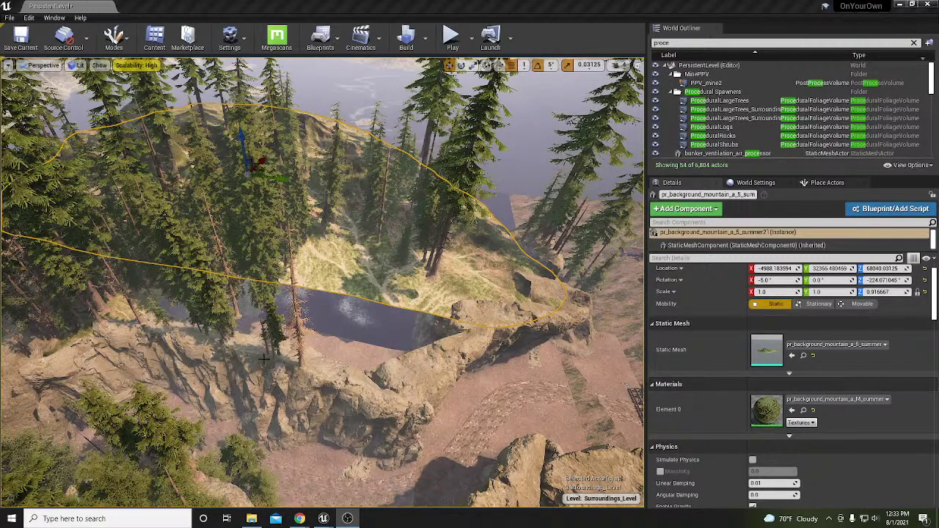
pyautogui.moveTo(264, 359); pyautogui.dragTo(235, 355, button='right')
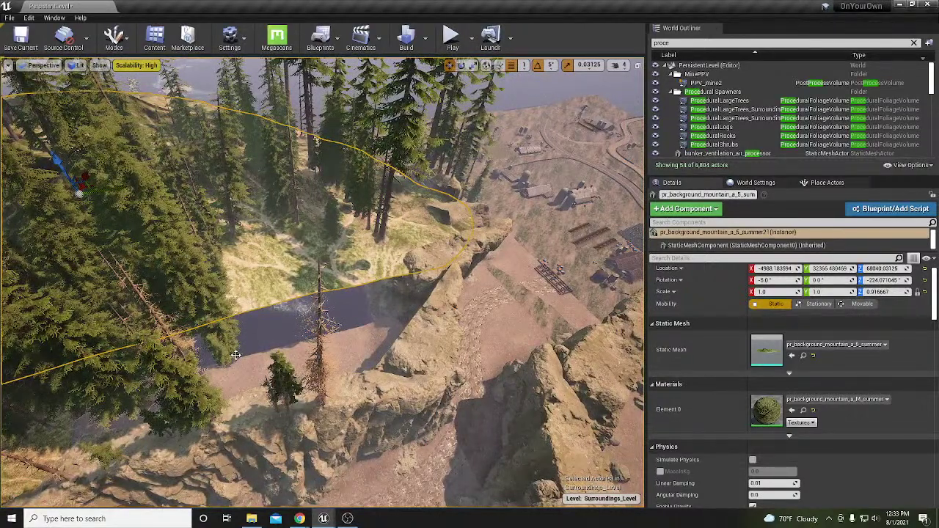
pyautogui.moveTo(323, 281); pyautogui.dragTo(293, 281, button='right')
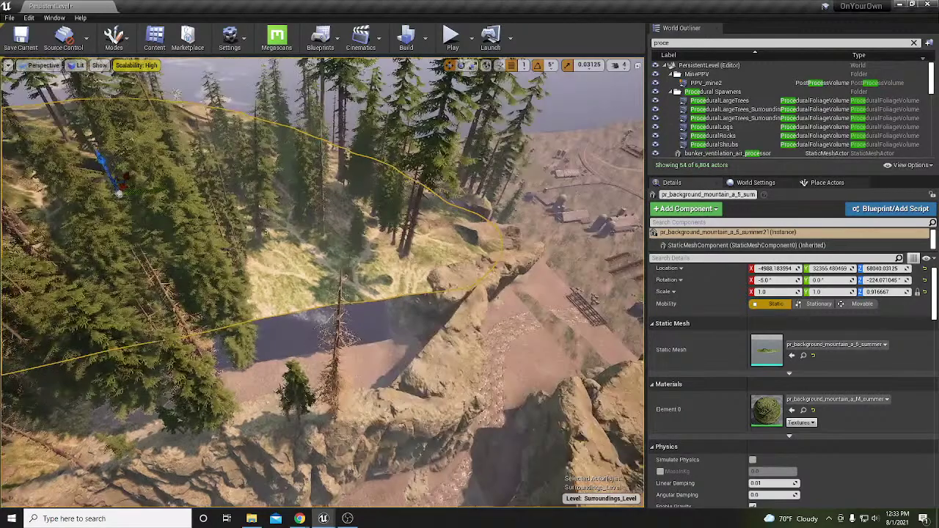
pyautogui.moveTo(154, 207); pyautogui.dragTo(115, 241)
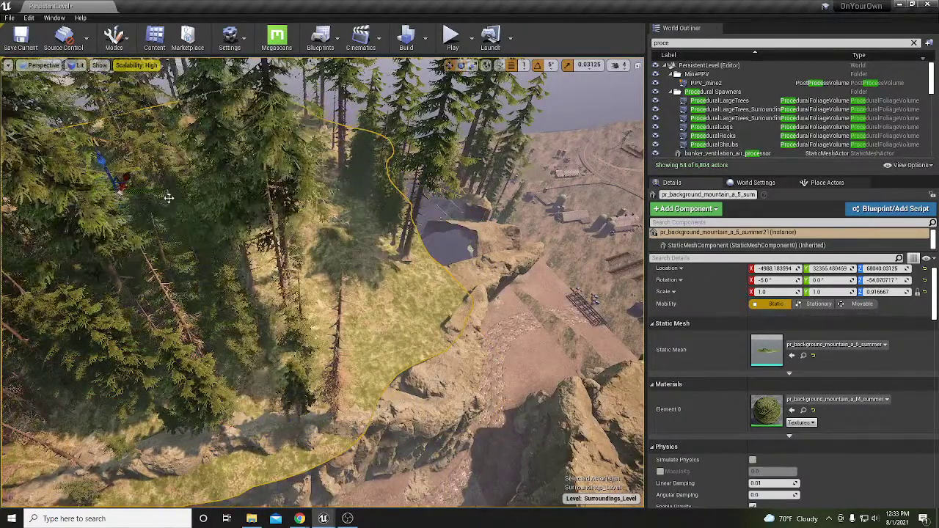
pyautogui.moveTo(132, 187); pyautogui.dragTo(196, 161)
pyautogui.moveTo(353, 208); pyautogui.dragTo(305, 182, button='right')
# Scale the mountain mesh down uniformly to 0.84375 and place it against the canyon rim at about X -5360, Z 67354.
pyautogui.press('r')
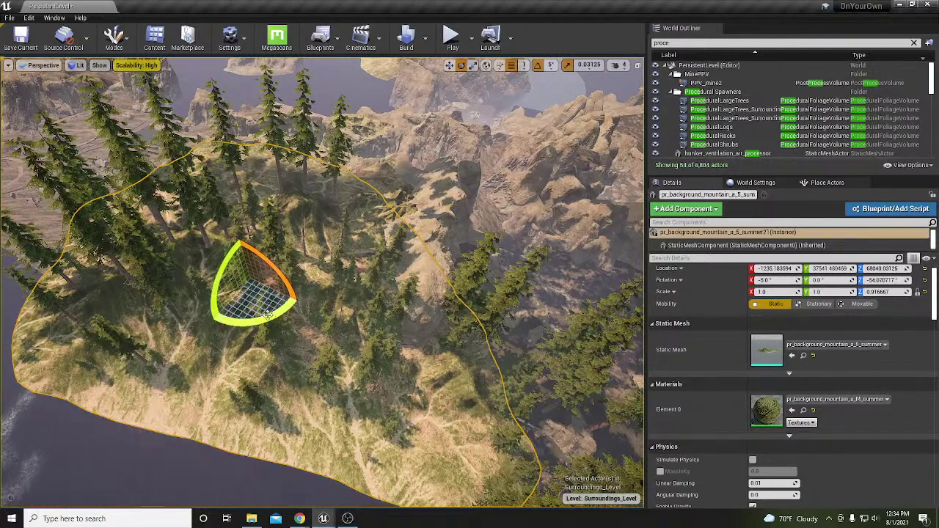
pyautogui.moveTo(250, 277); pyautogui.dragTo(232, 302)
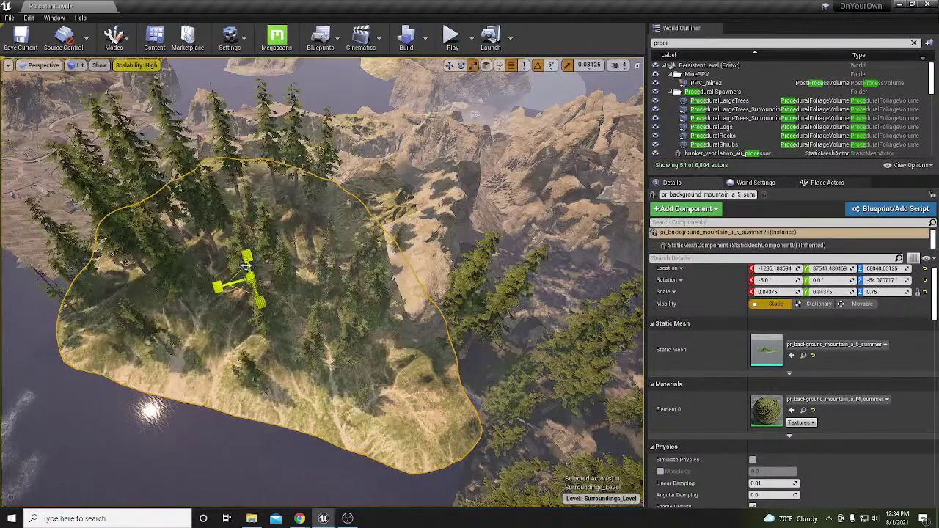
pyautogui.press('w')
pyautogui.moveTo(245, 255); pyautogui.dragTo(241, 239)
pyautogui.moveTo(240, 239)
pyautogui.mouseDown(button='right')
pyautogui.moveTo(220, 253)
pyautogui.moveTo(247, 239)
pyautogui.moveTo(228, 219)
pyautogui.moveTo(224, 232)
pyautogui.moveTo(269, 236)
pyautogui.moveTo(236, 224)
pyautogui.mouseUp(button='right')
pyautogui.press('w')
pyautogui.press('s')
pyautogui.moveTo(229, 302); pyautogui.dragTo(229, 303, button='right')
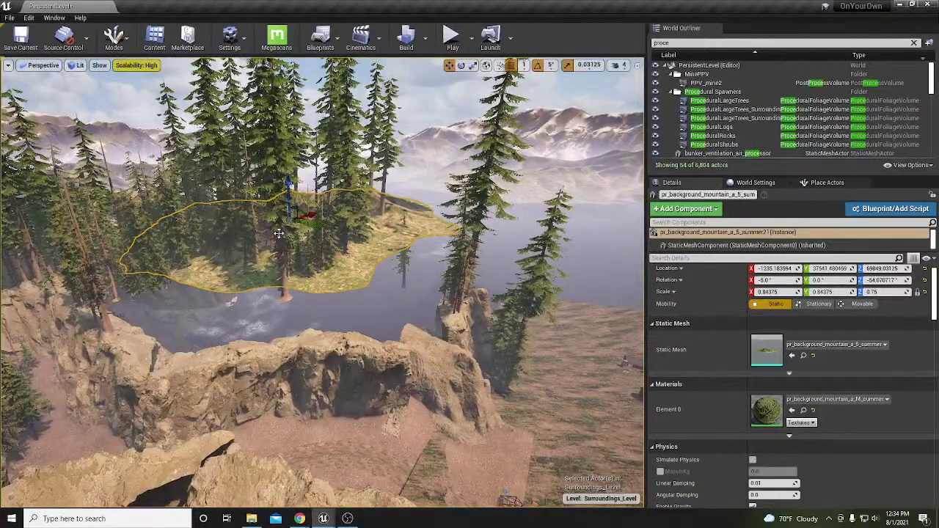
pyautogui.moveTo(297, 205); pyautogui.dragTo(277, 232)
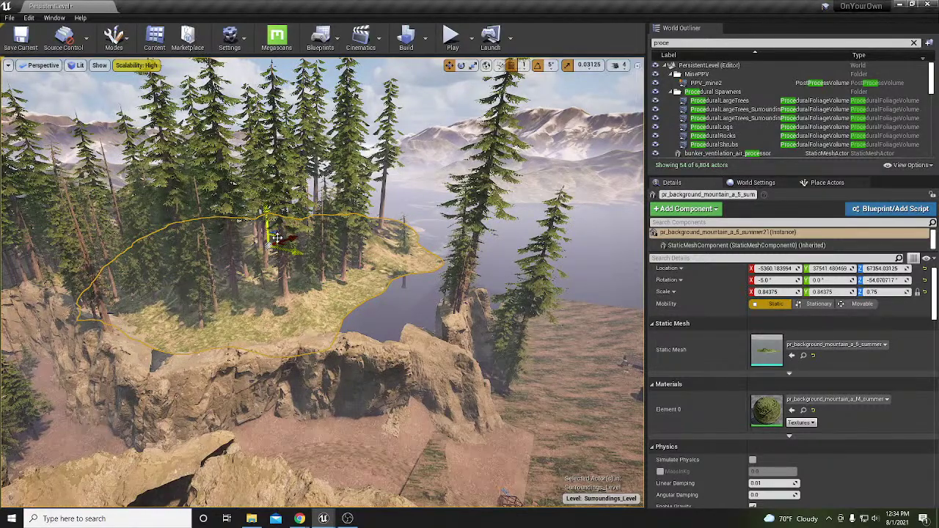
# Duplicate the mountain mesh along the canyon rim and set the copy's proportional scale to 0.3.
pyautogui.keyDown('alt'); pyautogui.moveTo(277, 239); pyautogui.dragTo(330, 263); pyautogui.keyUp('alt')
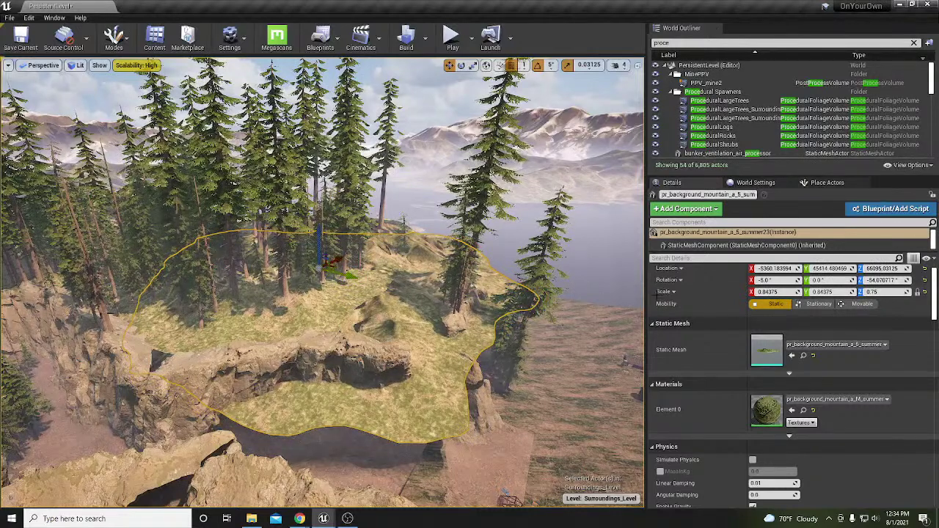
pyautogui.click(768, 293)
pyautogui.write('0.3')
pyautogui.press('Return')
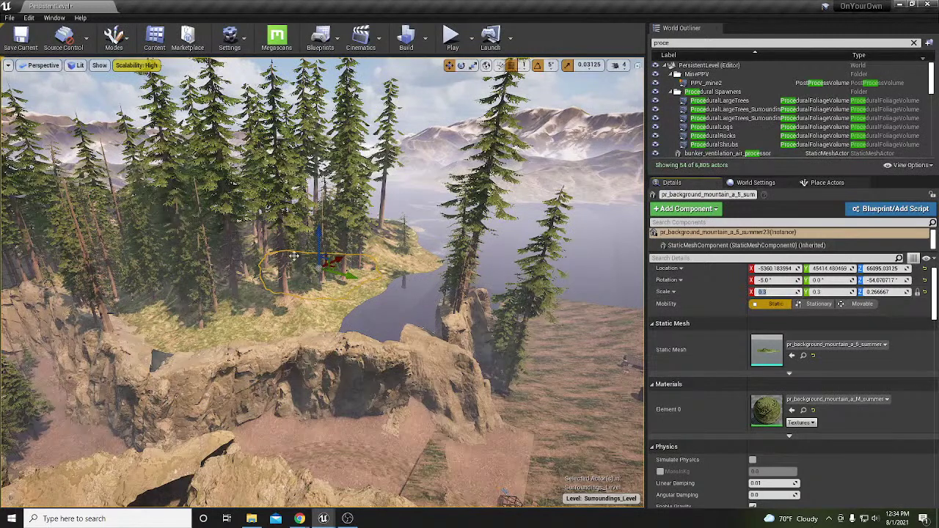
# Fit the small mountain copy into the gap at the rim's end, around X -10974, Y 55036, Z 68012, rotated to about -74° vertically.
pyautogui.moveTo(334, 266); pyautogui.dragTo(353, 282)
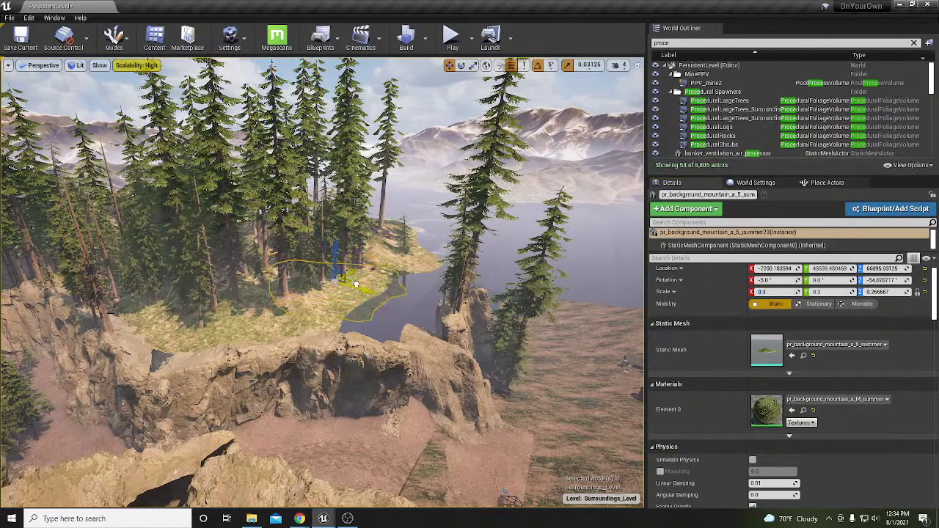
pyautogui.moveTo(408, 316); pyautogui.dragTo(399, 315)
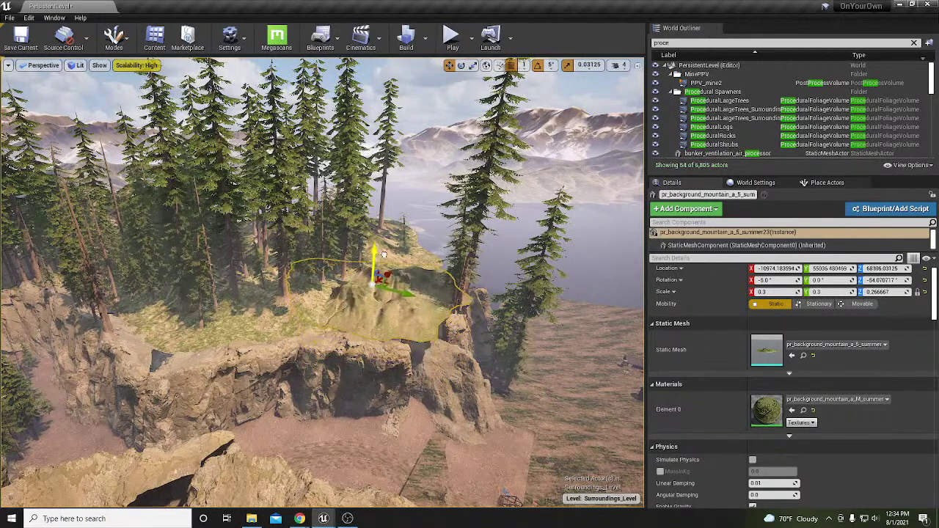
pyautogui.press('e')
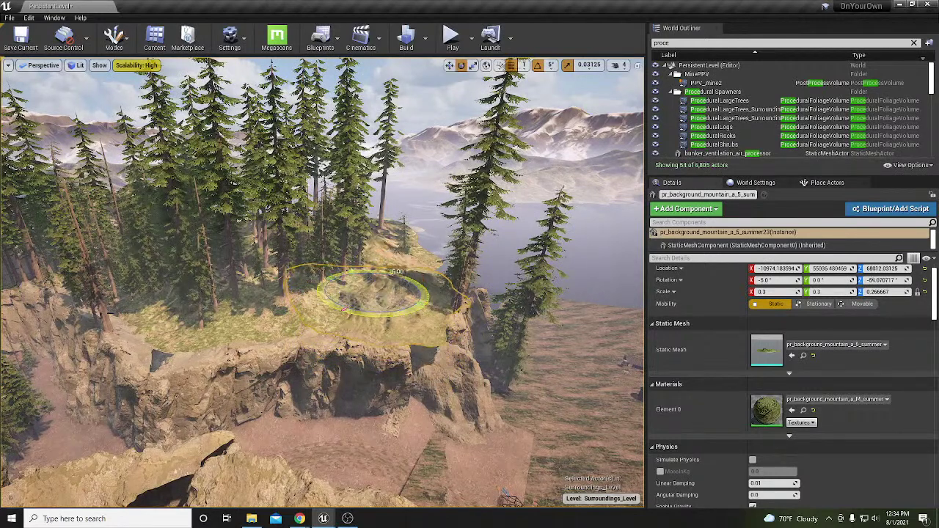
pyautogui.moveTo(359, 266)
pyautogui.mouseDown()
pyautogui.moveTo(364, 258)
pyautogui.moveTo(359, 266)
pyautogui.mouseUp()
pyautogui.moveTo(388, 303); pyautogui.dragTo(359, 301, button='right')
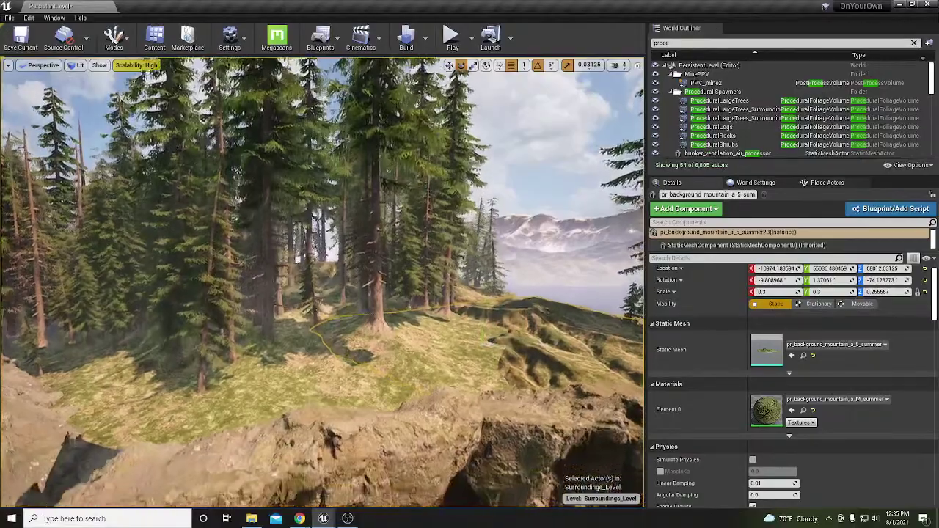
# Delete the two pr_background_mountain_a_5_summer meshes from the canyon rim.
pyautogui.moveTo(506, 366); pyautogui.dragTo(460, 364, button='right')
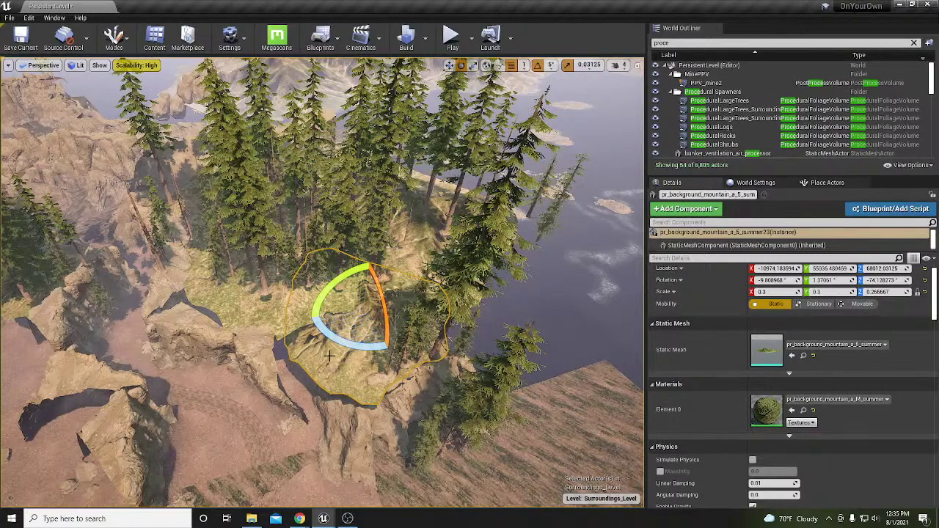
pyautogui.moveTo(179, 384); pyautogui.dragTo(198, 387, button='right')
pyautogui.click(256, 350)
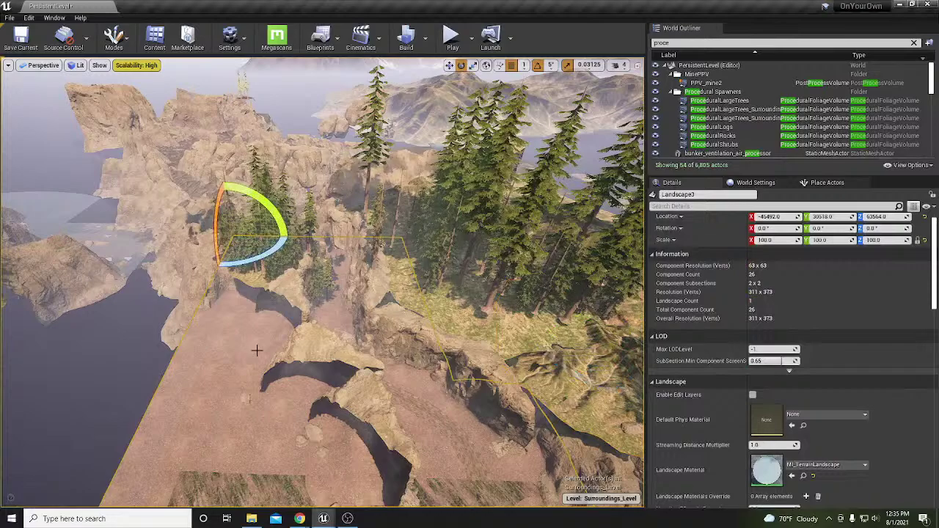
pyautogui.moveTo(257, 351); pyautogui.dragTo(323, 298, button='right')
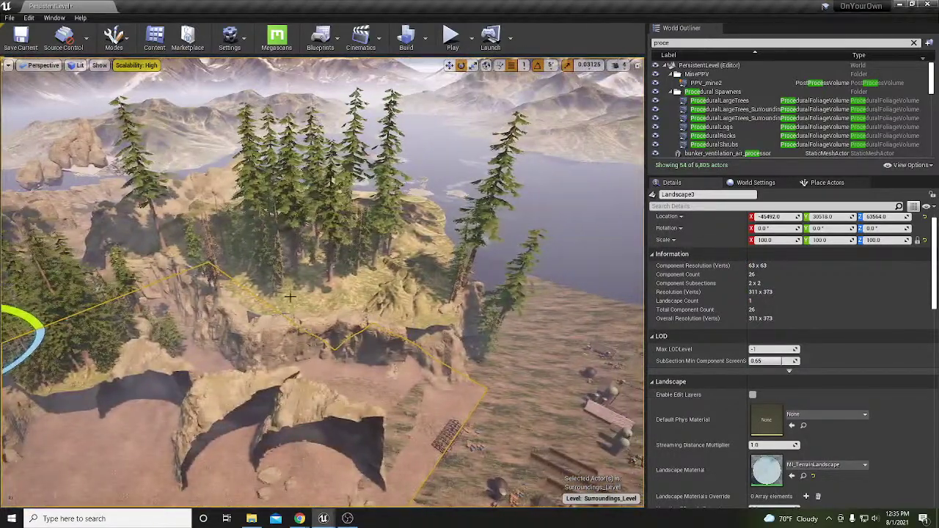
pyautogui.click(323, 297)
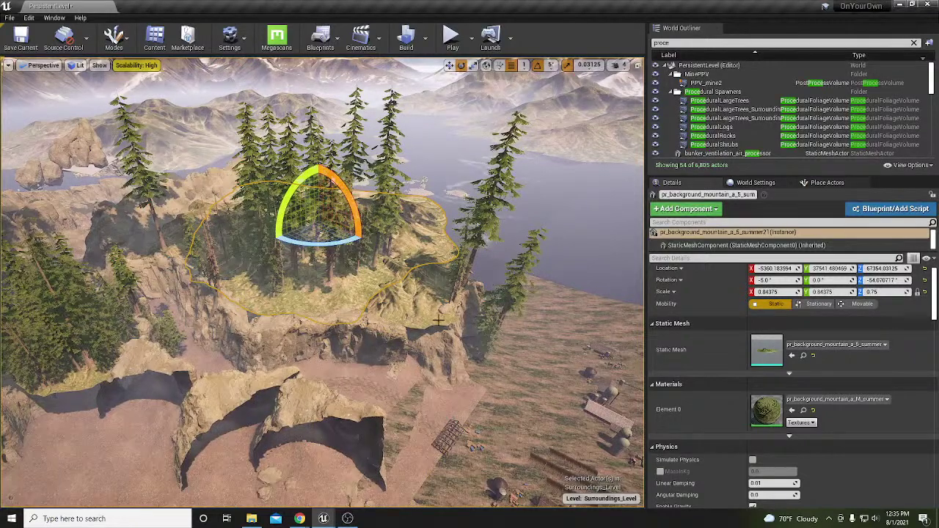
pyautogui.press('Delete')
pyautogui.hotkey('ctrl', 'z')
pyautogui.press('Delete')
# Select Landscape3 and raise a tall mound of terrain behind the canyon rocks with the landscape Sculpt brush.
pyautogui.moveTo(366, 297); pyautogui.dragTo(294, 319, button='right')
pyautogui.click(310, 316)
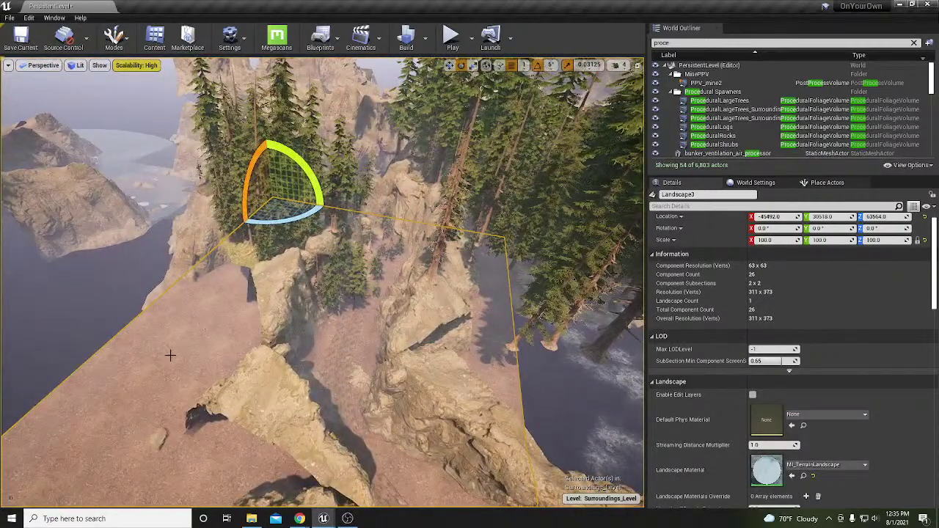
pyautogui.hotkey('shift', '2')
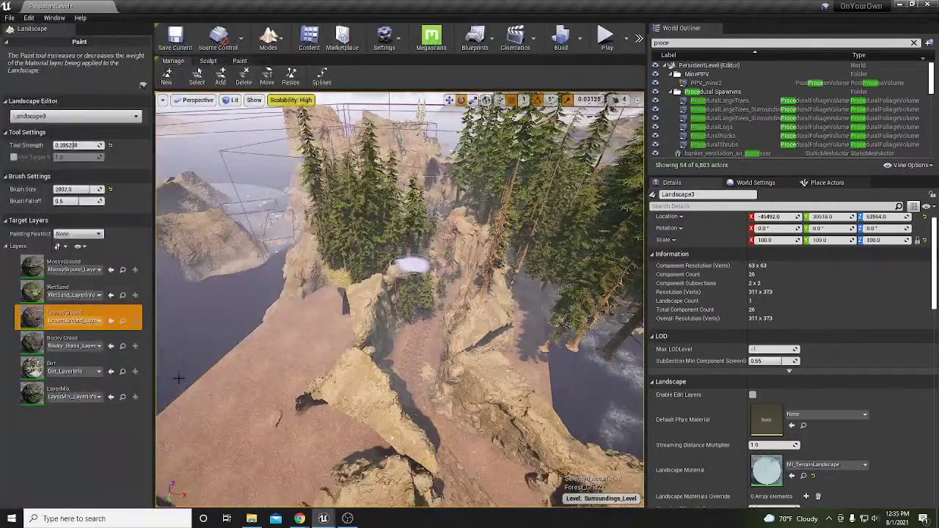
pyautogui.click(212, 62)
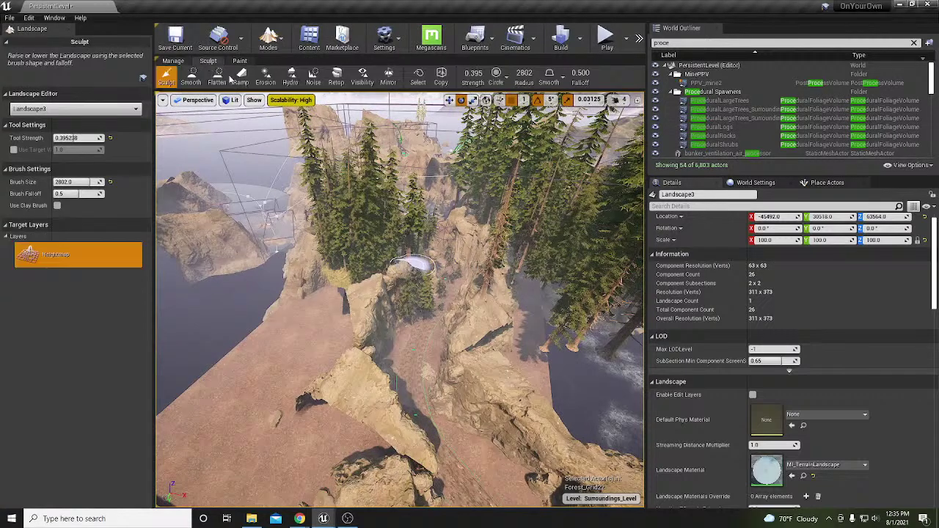
pyautogui.click(217, 76)
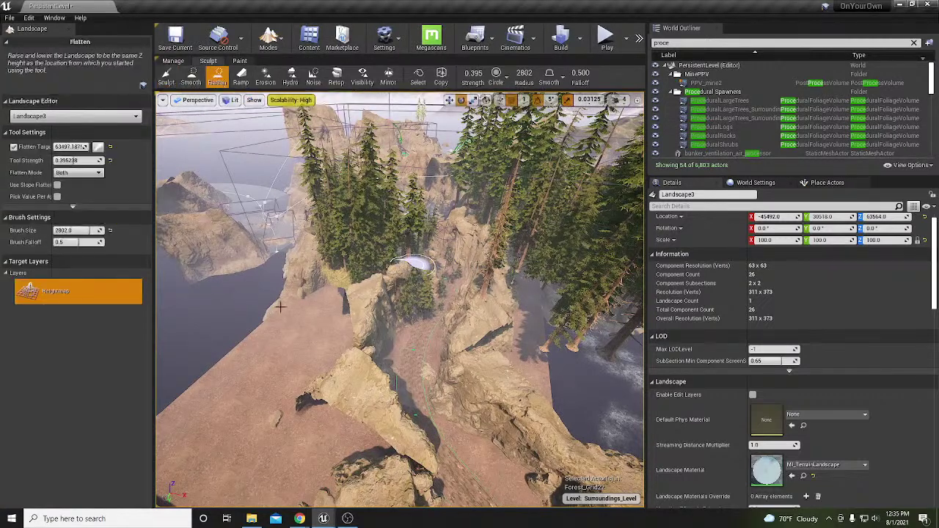
pyautogui.click(167, 76)
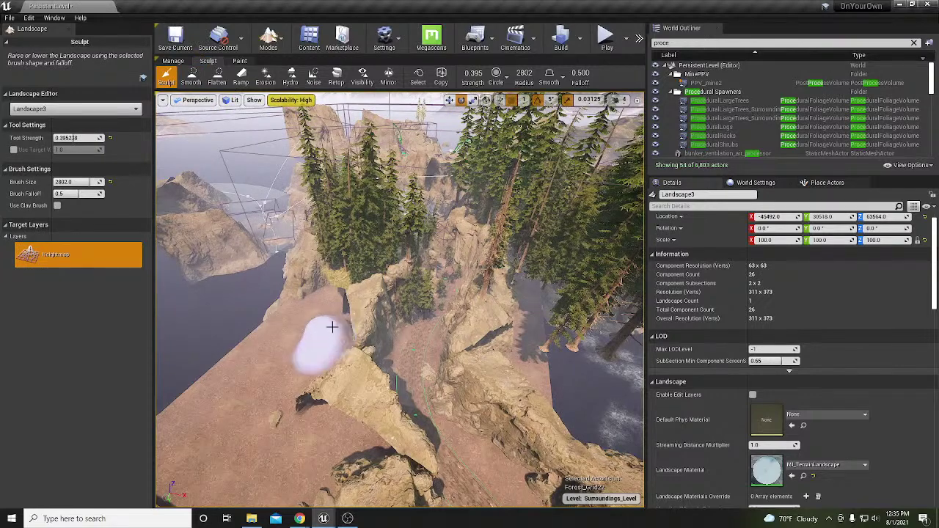
pyautogui.moveTo(331, 324); pyautogui.dragTo(346, 300)
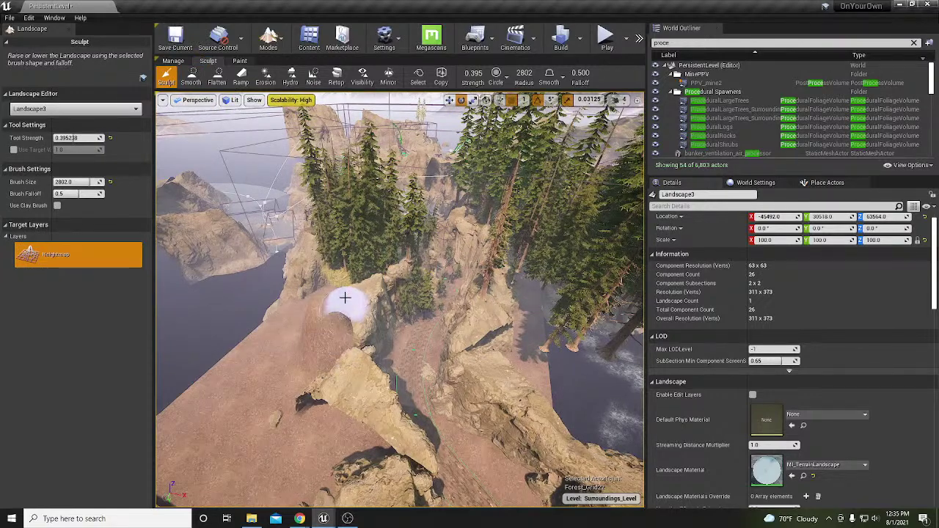
pyautogui.press('w')
pyautogui.moveTo(384, 284); pyautogui.dragTo(378, 310, button='right')
pyautogui.moveTo(319, 379); pyautogui.dragTo(358, 356)
pyautogui.moveTo(358, 357); pyautogui.dragTo(353, 254, button='right')
pyautogui.press('q')
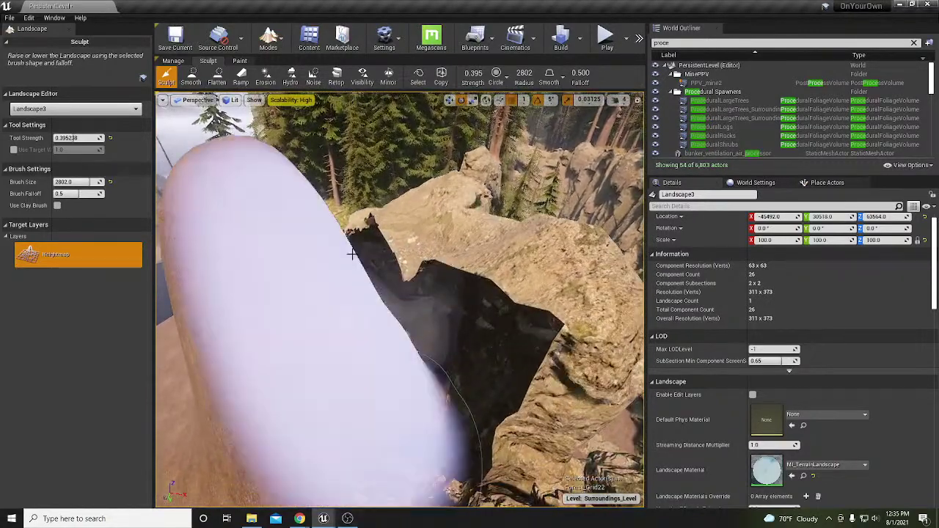
# Flatten the mound into a plateau along the rocks at a sampled target height of 68989, undoing the last stroke near the path.
pyautogui.click(216, 75)
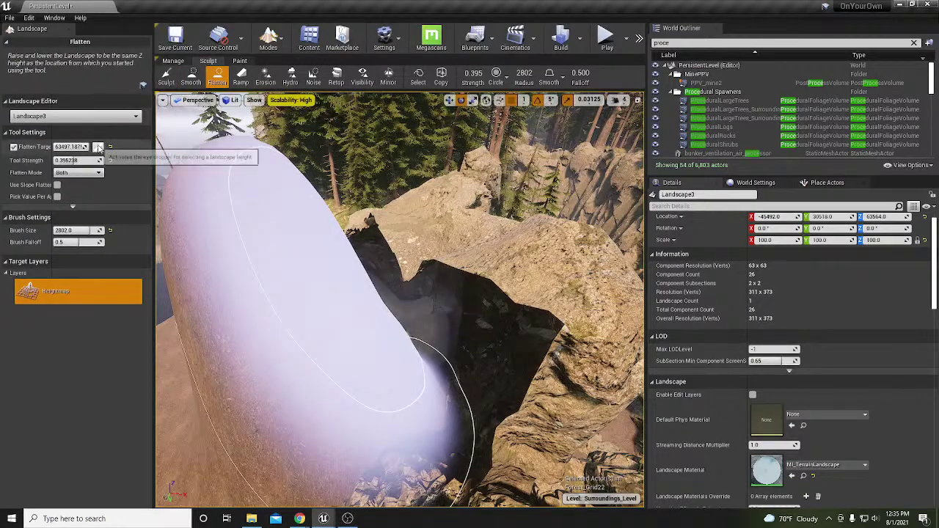
pyautogui.moveTo(330, 218); pyautogui.dragTo(335, 219, button='right')
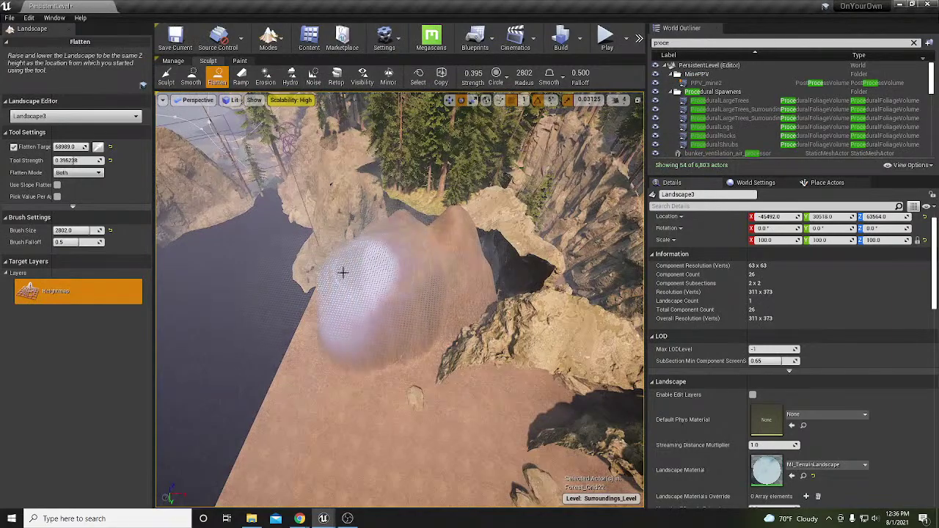
pyautogui.moveTo(318, 294)
pyautogui.mouseDown()
pyautogui.moveTo(289, 352)
pyautogui.moveTo(330, 457)
pyautogui.moveTo(427, 298)
pyautogui.moveTo(498, 389)
pyautogui.moveTo(541, 394)
pyautogui.moveTo(429, 357)
pyautogui.mouseUp()
pyautogui.moveTo(430, 356); pyautogui.dragTo(436, 363, button='right')
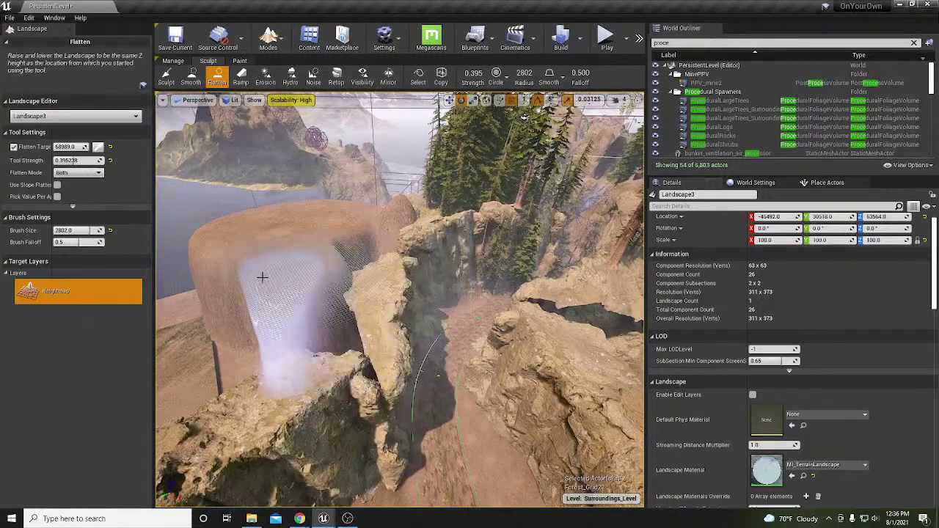
pyautogui.moveTo(291, 301)
pyautogui.mouseDown()
pyautogui.moveTo(312, 323)
pyautogui.moveTo(325, 419)
pyautogui.moveTo(369, 274)
pyautogui.moveTo(379, 396)
pyautogui.mouseUp()
pyautogui.moveTo(359, 313); pyautogui.dragTo(359, 352, button='right')
pyautogui.hotkey('ctrl', 'z')
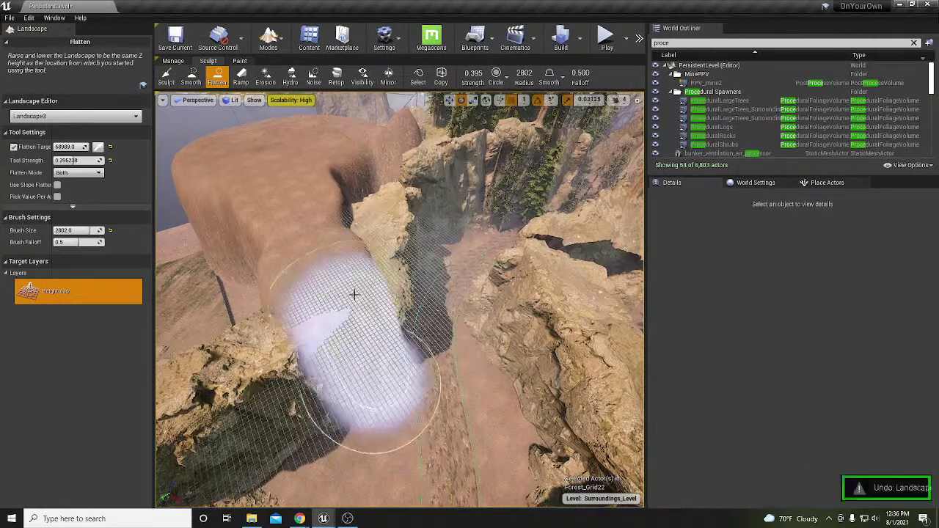
# Extend the flattened plateau across the low ground to the outer edges and corner of Landscape3.
pyautogui.moveTo(333, 169); pyautogui.dragTo(313, 203, button='right')
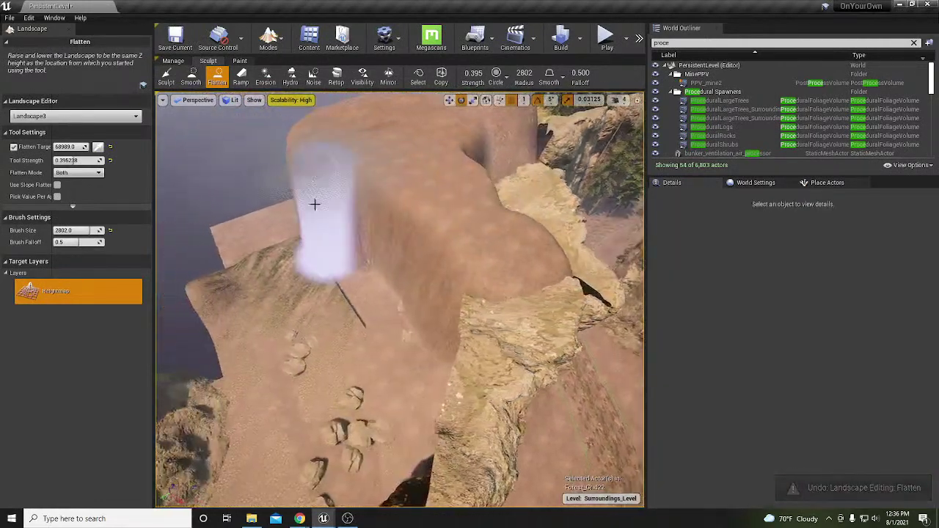
pyautogui.moveTo(409, 262)
pyautogui.mouseDown()
pyautogui.moveTo(430, 346)
pyautogui.moveTo(419, 396)
pyautogui.moveTo(380, 233)
pyautogui.moveTo(348, 291)
pyautogui.moveTo(283, 271)
pyautogui.moveTo(293, 291)
pyautogui.moveTo(233, 220)
pyautogui.moveTo(303, 201)
pyautogui.moveTo(382, 214)
pyautogui.mouseUp()
pyautogui.moveTo(382, 213)
pyautogui.mouseDown(button='right')
pyautogui.moveTo(352, 176)
pyautogui.moveTo(420, 258)
pyautogui.mouseUp(button='right')
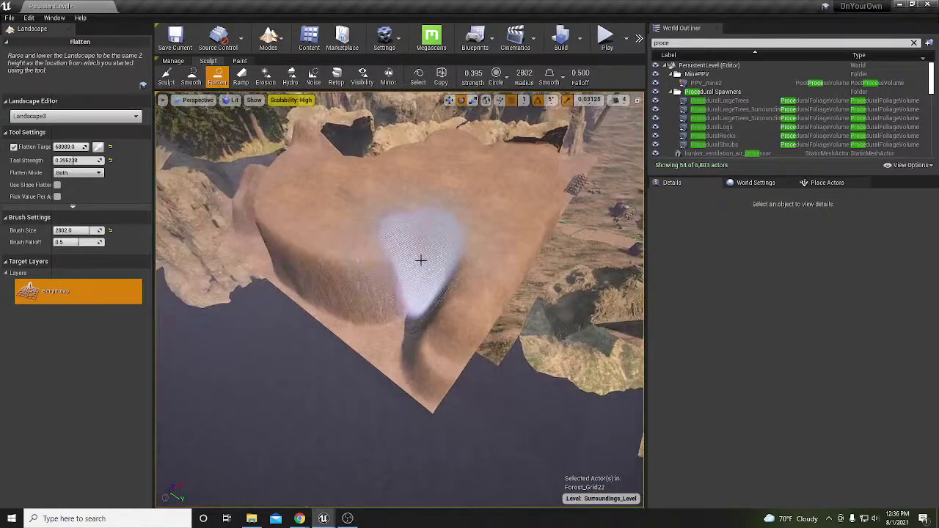
pyautogui.moveTo(478, 272)
pyautogui.mouseDown()
pyautogui.moveTo(471, 315)
pyautogui.moveTo(419, 367)
pyautogui.moveTo(323, 297)
pyautogui.mouseUp()
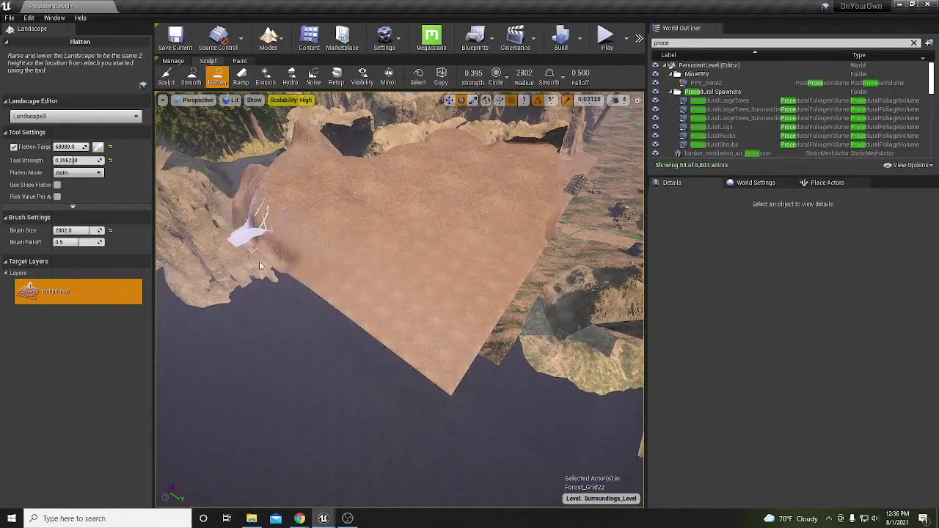
# Flatten the remaining ground along the canyon-side rocks up to the plateau height, and switch back to the Sculpt tool.
pyautogui.moveTo(235, 203)
pyautogui.mouseDown()
pyautogui.moveTo(275, 154)
pyautogui.moveTo(298, 146)
pyautogui.moveTo(351, 195)
pyautogui.mouseUp()
pyautogui.moveTo(351, 195)
pyautogui.mouseDown(button='right')
pyautogui.moveTo(308, 158)
pyautogui.moveTo(389, 235)
pyautogui.moveTo(371, 198)
pyautogui.moveTo(378, 242)
pyautogui.moveTo(354, 205)
pyautogui.mouseUp(button='right')
pyautogui.press('w')
pyautogui.press('w')
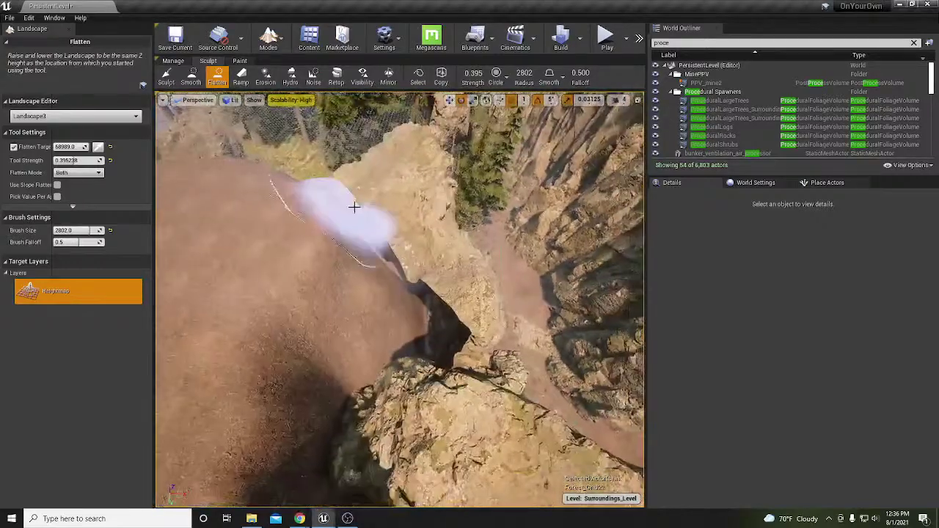
pyautogui.moveTo(375, 249)
pyautogui.mouseDown()
pyautogui.moveTo(386, 279)
pyautogui.moveTo(193, 348)
pyautogui.moveTo(342, 344)
pyautogui.moveTo(354, 383)
pyautogui.mouseUp()
pyautogui.moveTo(354, 384); pyautogui.dragTo(426, 404, button='right')
pyautogui.press('w')
pyautogui.moveTo(377, 272); pyautogui.dragTo(377, 272, button='right')
pyautogui.moveTo(359, 203); pyautogui.dragTo(359, 204, button='right')
pyautogui.click(167, 76)
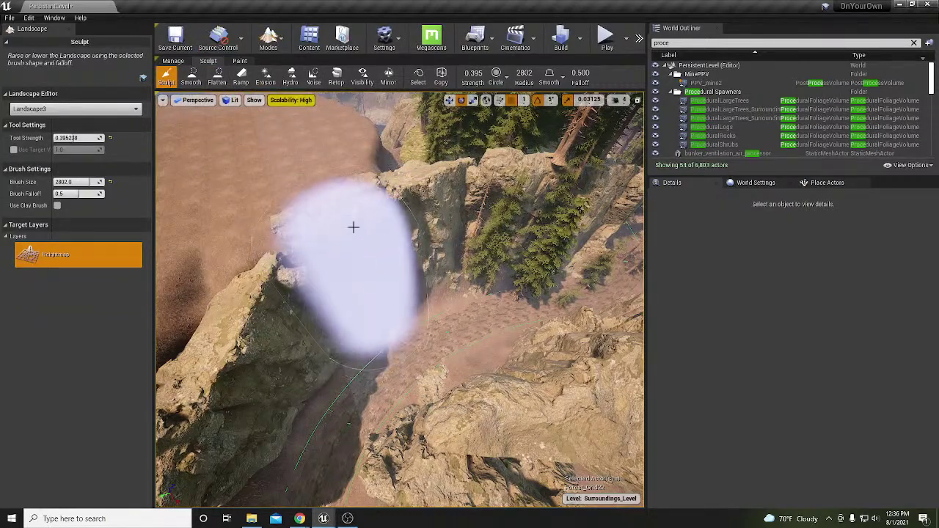
# Reduce the brush size to 948 and smooth the terrain bumps at the foot of the canyon rock wall.
pyautogui.press('[')
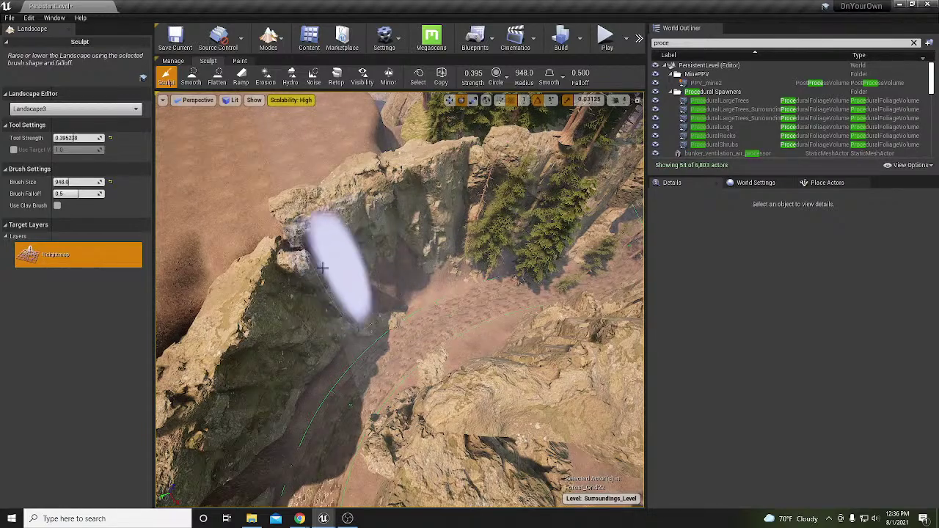
pyautogui.press('w')
pyautogui.moveTo(370, 257)
pyautogui.mouseDown(button='right')
pyautogui.moveTo(382, 267)
pyautogui.moveTo(378, 286)
pyautogui.moveTo(389, 234)
pyautogui.moveTo(391, 254)
pyautogui.moveTo(337, 187)
pyautogui.mouseUp(button='right')
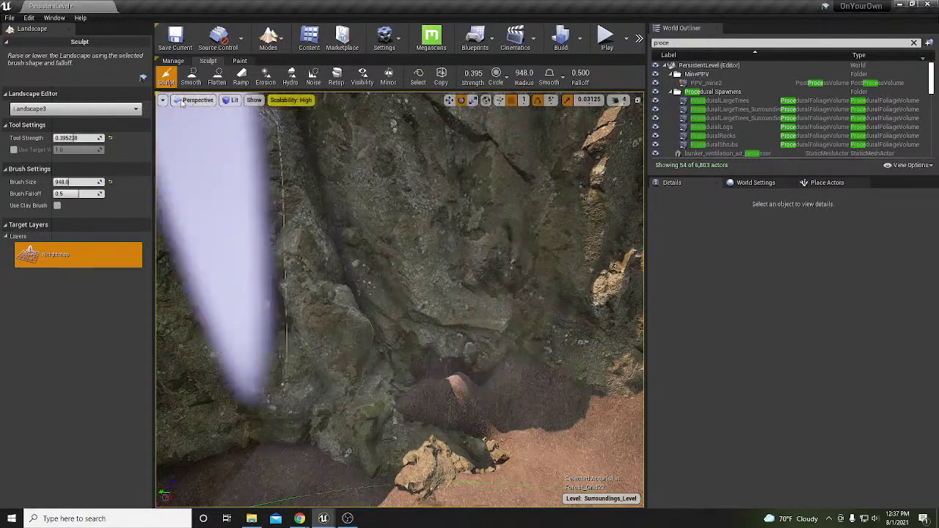
pyautogui.click(191, 76)
pyautogui.moveTo(345, 337); pyautogui.dragTo(462, 297, button='right')
pyautogui.moveTo(462, 297)
pyautogui.mouseDown()
pyautogui.moveTo(363, 312)
pyautogui.moveTo(462, 287)
pyautogui.mouseUp()
pyautogui.moveTo(460, 286)
pyautogui.mouseDown(button='right')
pyautogui.moveTo(513, 344)
pyautogui.moveTo(514, 322)
pyautogui.moveTo(469, 316)
pyautogui.moveTo(448, 249)
pyautogui.moveTo(345, 271)
pyautogui.moveTo(330, 293)
pyautogui.mouseUp(button='right')
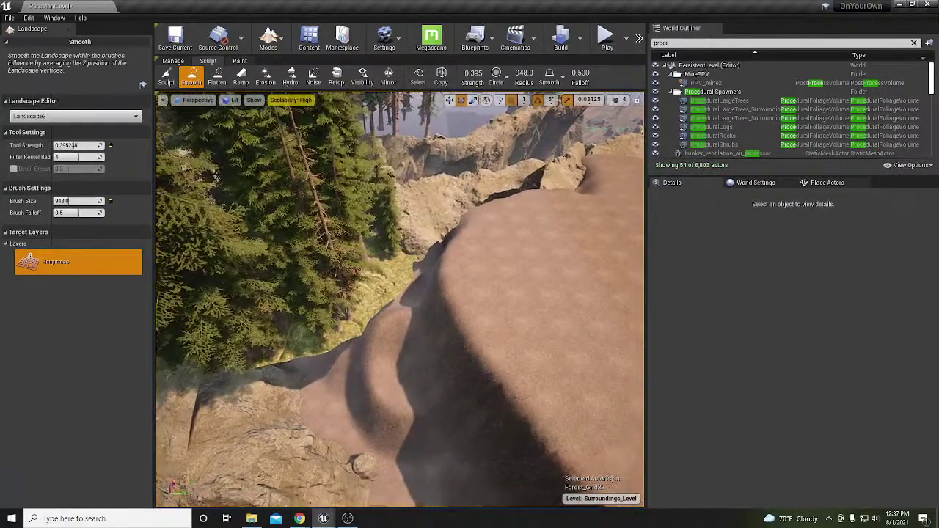
# Flatten the low slope between the plateau and the tree-side rocks to the 68989 target height, enlarging the brush to 5179.
pyautogui.click(216, 76)
pyautogui.click(97, 147)
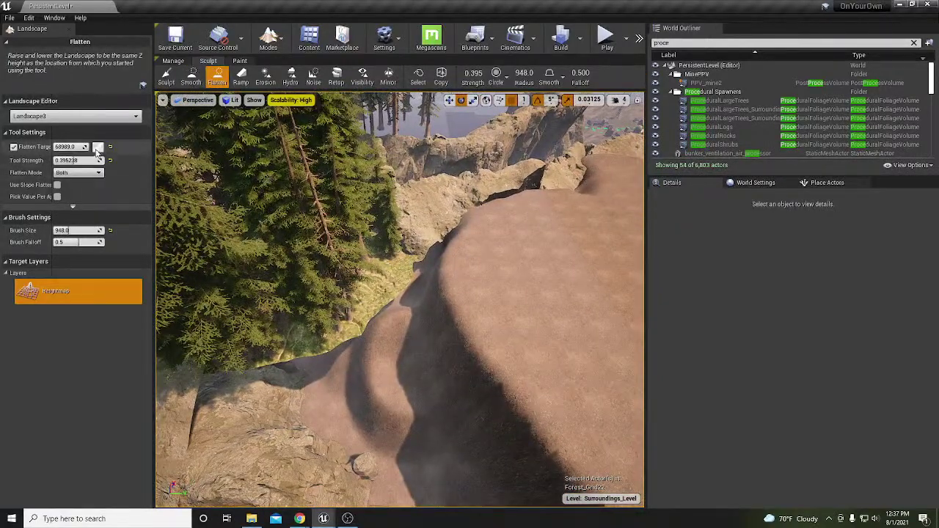
pyautogui.click(493, 314)
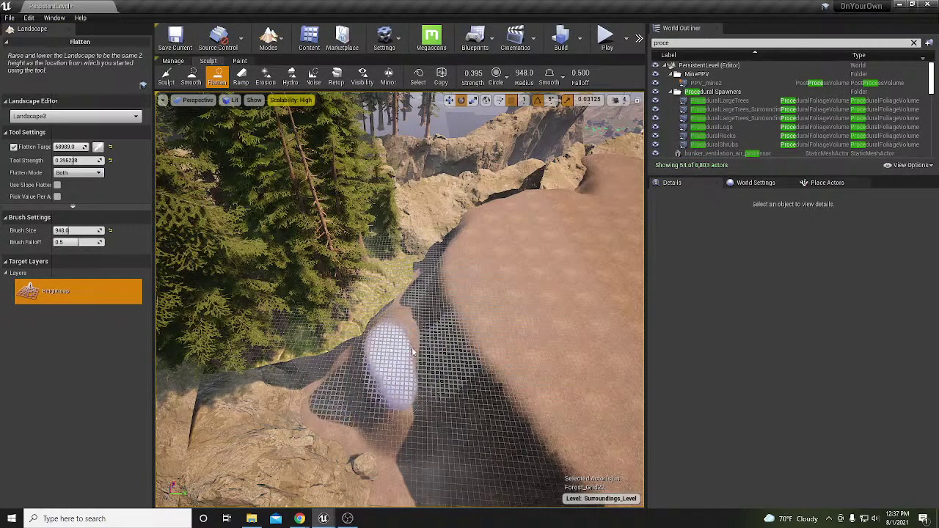
pyautogui.moveTo(410, 352); pyautogui.dragTo(409, 368, button='right')
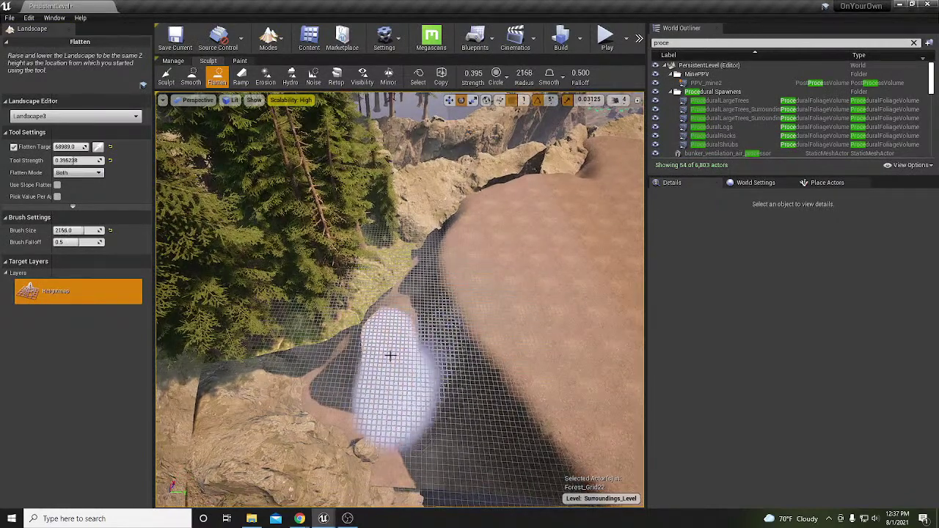
pyautogui.moveTo(413, 324)
pyautogui.mouseDown()
pyautogui.moveTo(519, 393)
pyautogui.moveTo(416, 380)
pyautogui.mouseUp()
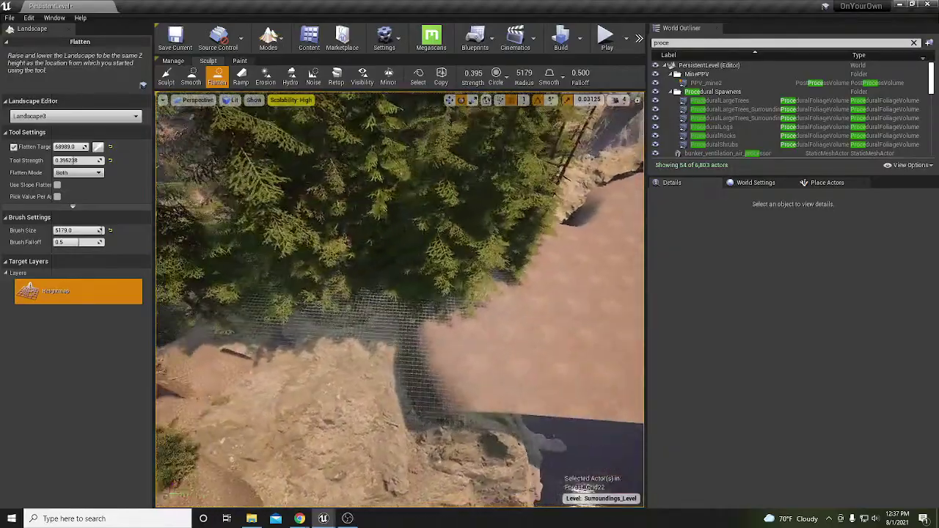
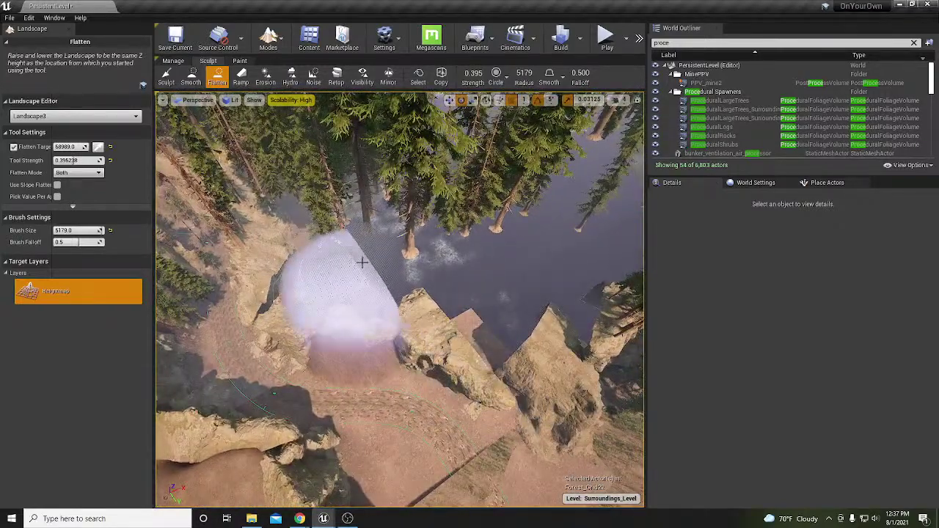
# Undo the flatten strokes made along the landscape's open edge behind the canyon rocks.
pyautogui.hotkey('ctrl', 'z')
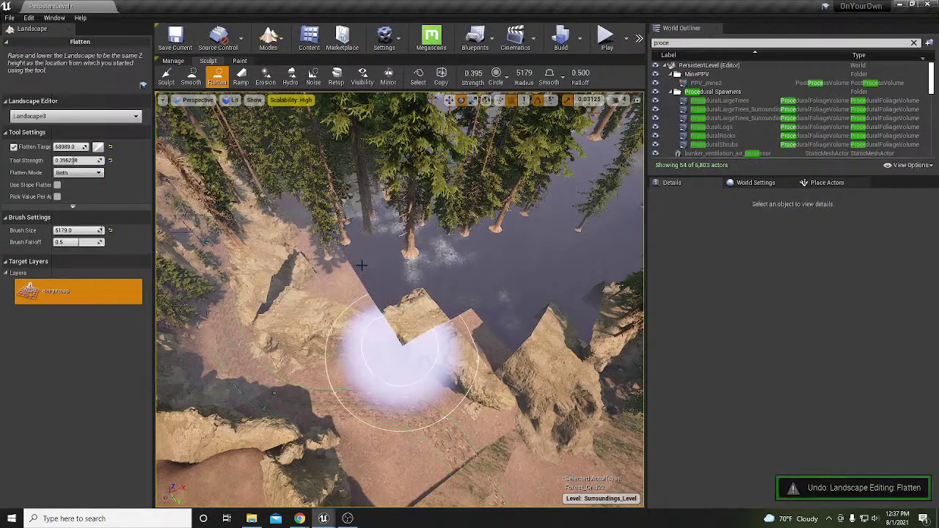
pyautogui.moveTo(362, 281)
pyautogui.mouseDown(button='right')
pyautogui.moveTo(345, 268)
pyautogui.moveTo(338, 281)
pyautogui.moveTo(356, 291)
pyautogui.moveTo(323, 271)
pyautogui.moveTo(396, 285)
pyautogui.mouseUp(button='right')
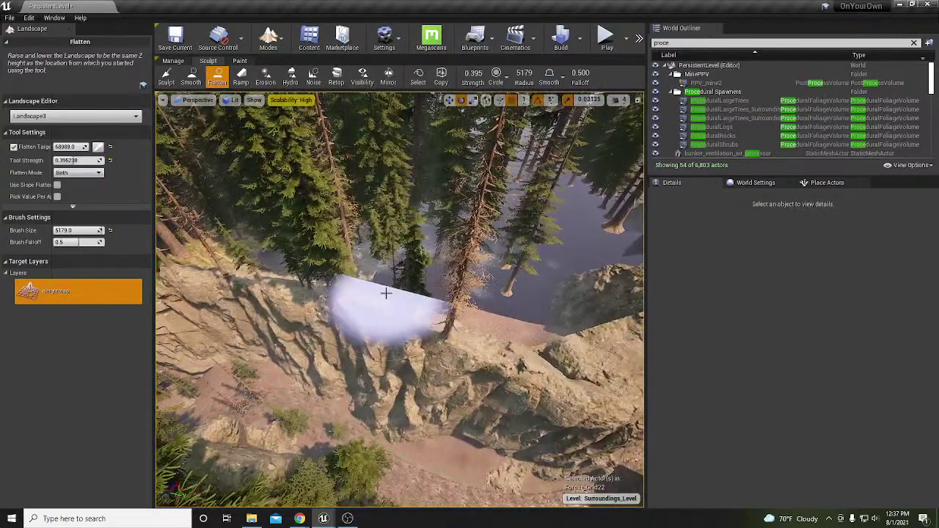
pyautogui.moveTo(386, 293); pyautogui.dragTo(433, 270)
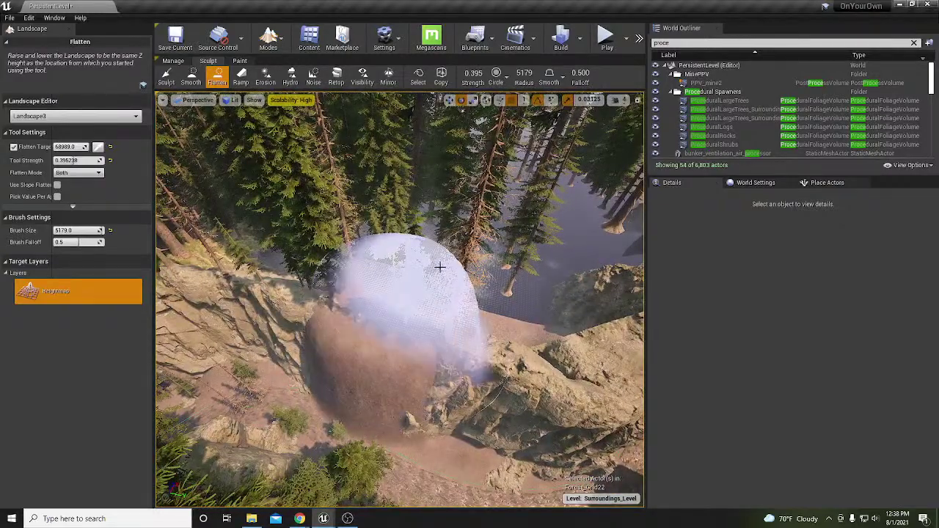
pyautogui.hotkey('ctrl', 'z')
# Reduce the brush size to 3434 and flatten a patch behind the rock wall up to the plateau height.
pyautogui.moveTo(512, 262); pyautogui.dragTo(509, 302, button='right')
pyautogui.press('[')
pyautogui.press('[')
pyautogui.press('[')
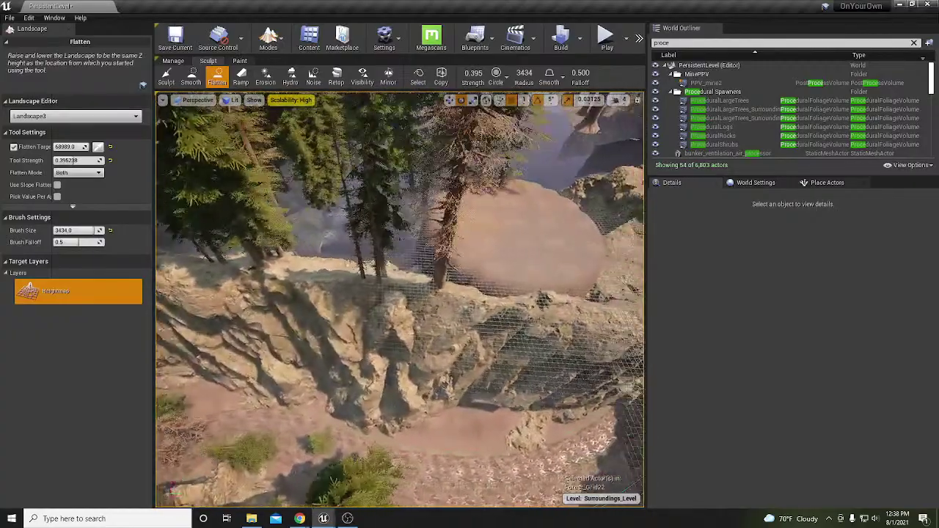
pyautogui.moveTo(400, 299); pyautogui.dragTo(457, 293, button='right')
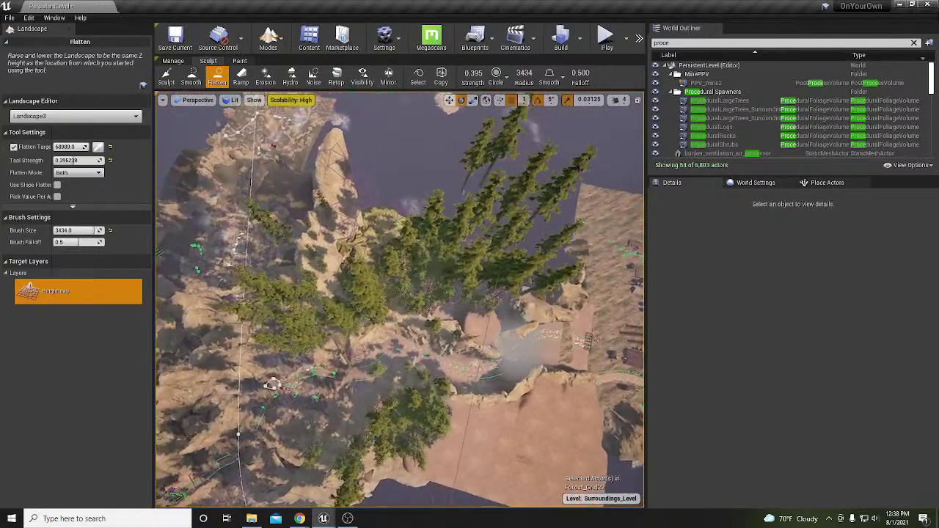
# Leave landscape editing, hide the tree foliage covering the unfinished side of the canyon, and select Landscape3.
pyautogui.hotkey('shift', '1')
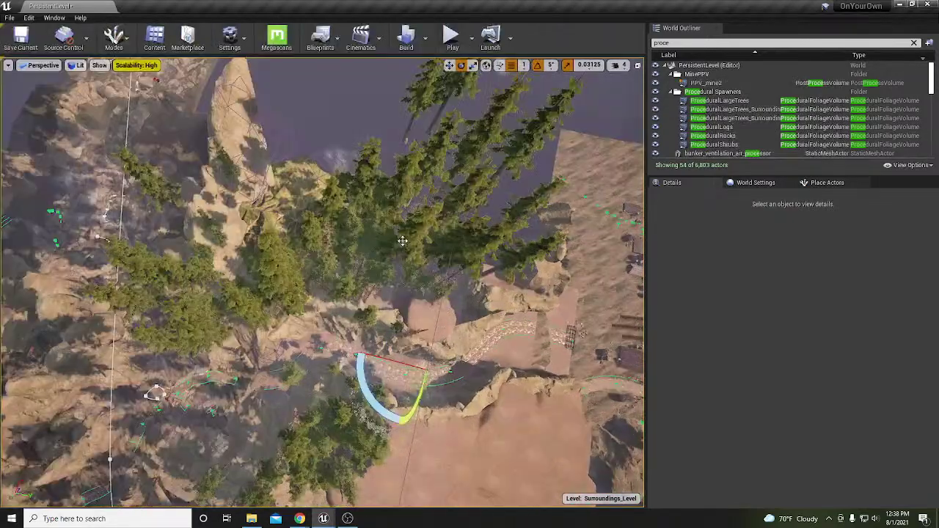
pyautogui.click(380, 218)
pyautogui.press('Delete')
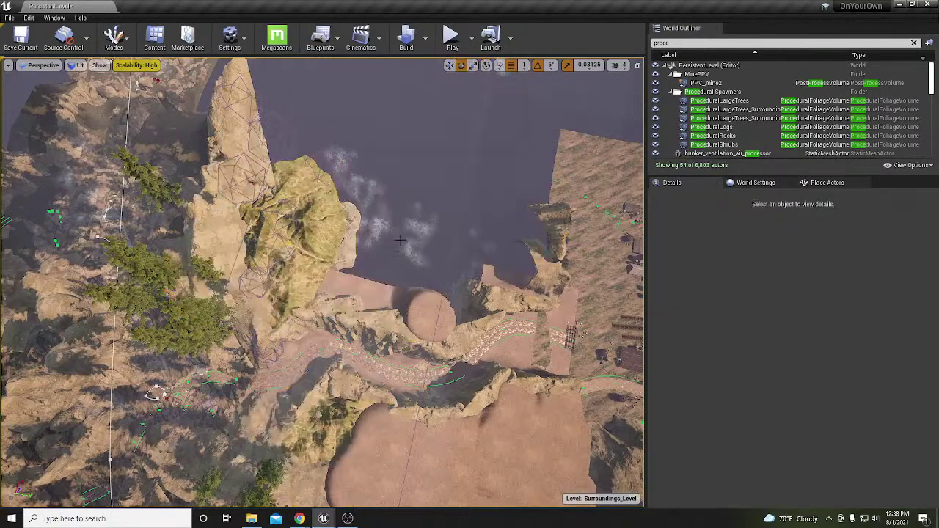
pyautogui.click(370, 288)
# Add new components to Landscape3 across the empty area between the canyon rocks and the neighbouring terrain.
pyautogui.hotkey('shift', '3')
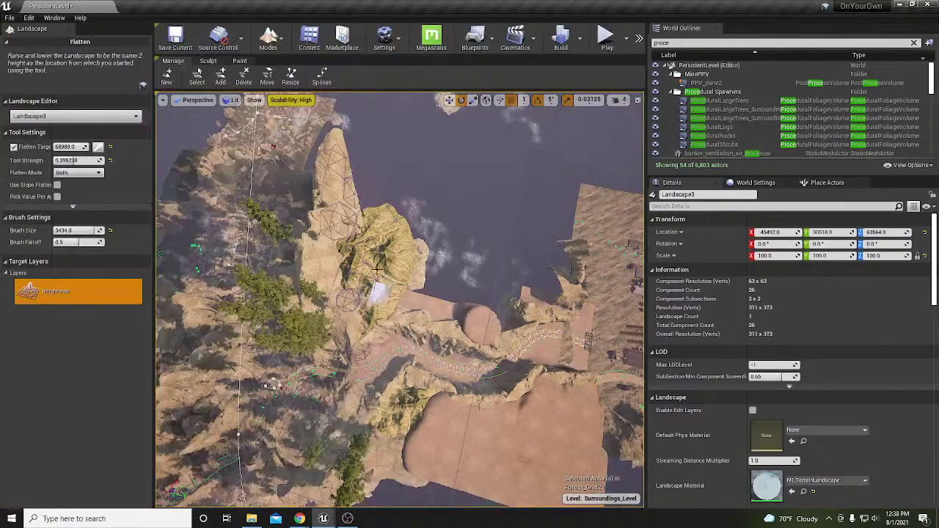
pyautogui.click(220, 76)
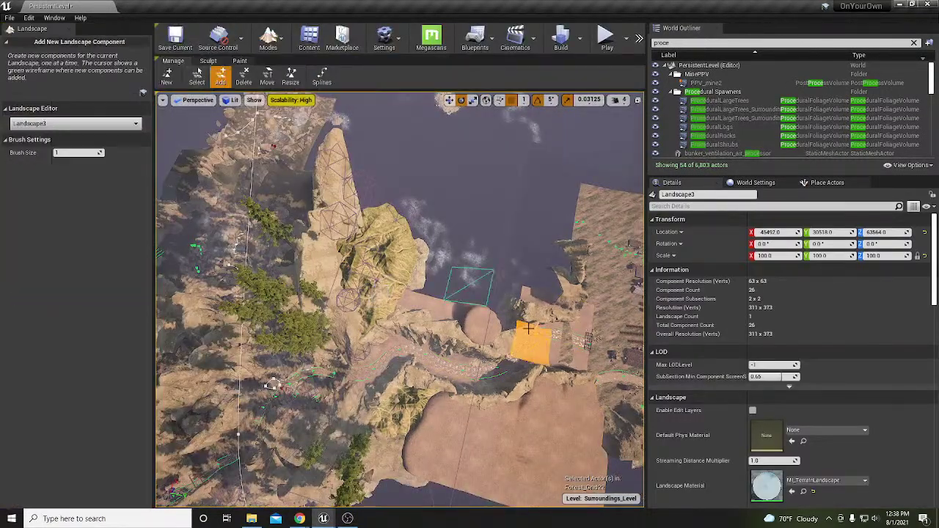
pyautogui.moveTo(504, 292)
pyautogui.mouseDown()
pyautogui.moveTo(422, 286)
pyautogui.moveTo(407, 270)
pyautogui.moveTo(414, 249)
pyautogui.moveTo(571, 275)
pyautogui.moveTo(578, 250)
pyautogui.moveTo(411, 219)
pyautogui.moveTo(429, 189)
pyautogui.moveTo(577, 214)
pyautogui.moveTo(592, 205)
pyautogui.moveTo(543, 189)
pyautogui.moveTo(461, 183)
pyautogui.moveTo(436, 167)
pyautogui.moveTo(514, 169)
pyautogui.moveTo(451, 157)
pyautogui.moveTo(429, 170)
pyautogui.moveTo(394, 143)
pyautogui.moveTo(370, 250)
pyautogui.moveTo(360, 164)
pyautogui.moveTo(380, 145)
pyautogui.mouseUp()
pyautogui.moveTo(467, 256); pyautogui.dragTo(543, 256, button='right')
pyautogui.moveTo(400, 299); pyautogui.dragTo(547, 308, button='right')
pyautogui.moveTo(513, 224); pyautogui.dragTo(528, 201, button='right')
pyautogui.moveTo(627, 246); pyautogui.dragTo(451, 310, button='right')
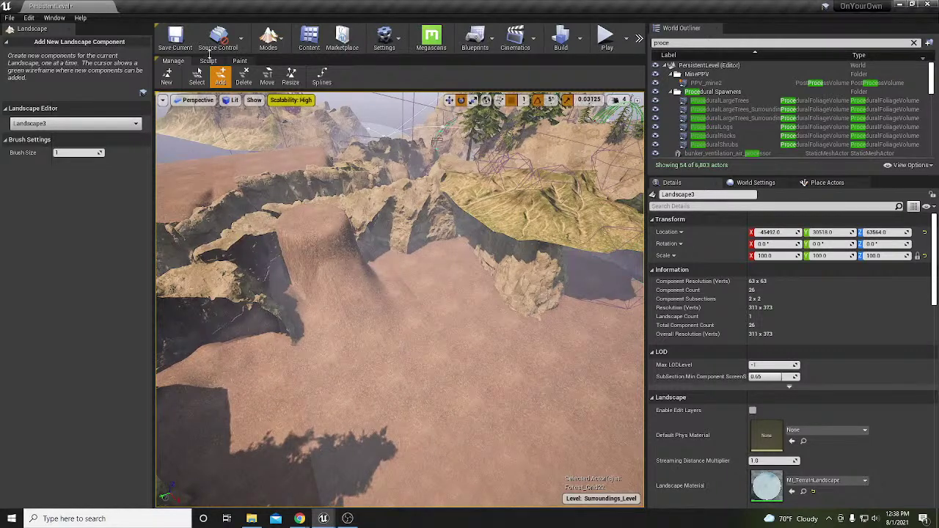
# Flatten the newly added ground around the raised mound and along the rocks to the plateau height with the 3434 brush.
pyautogui.click(208, 61)
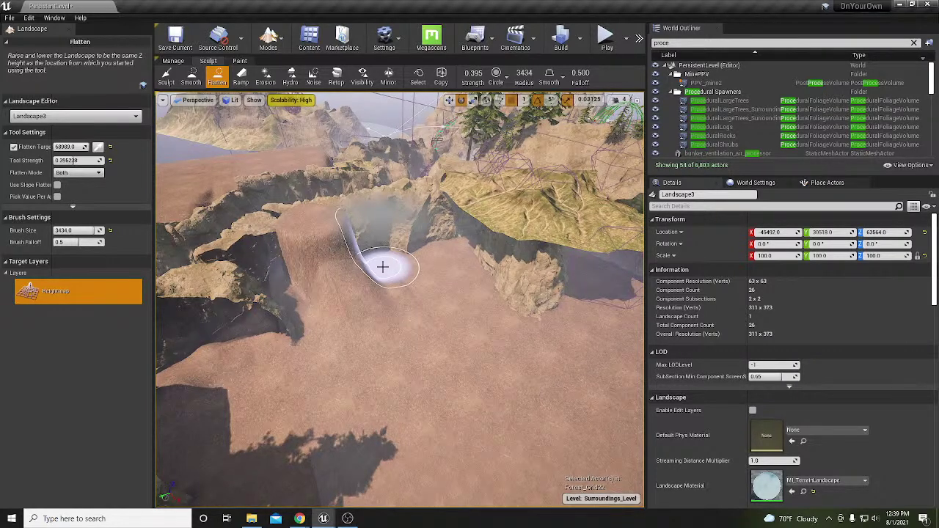
pyautogui.moveTo(413, 296); pyautogui.dragTo(495, 267, button='right')
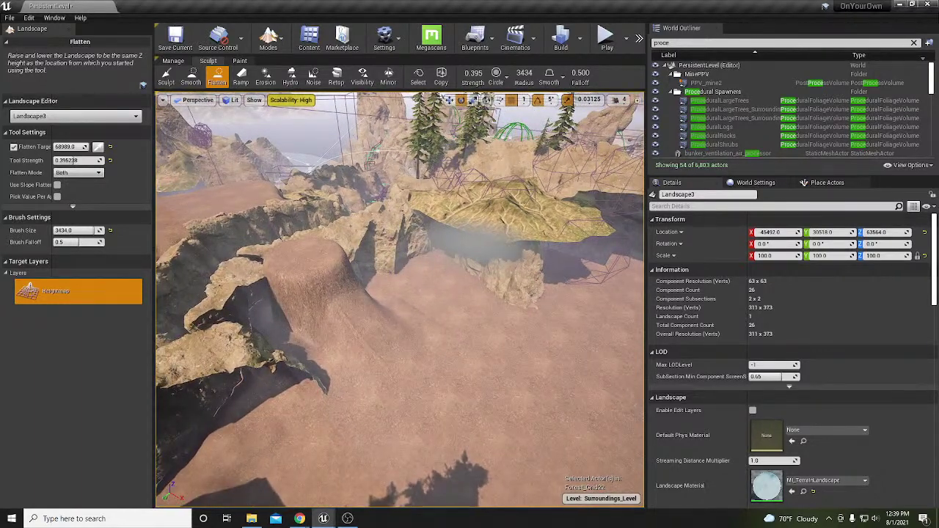
pyautogui.click(416, 303)
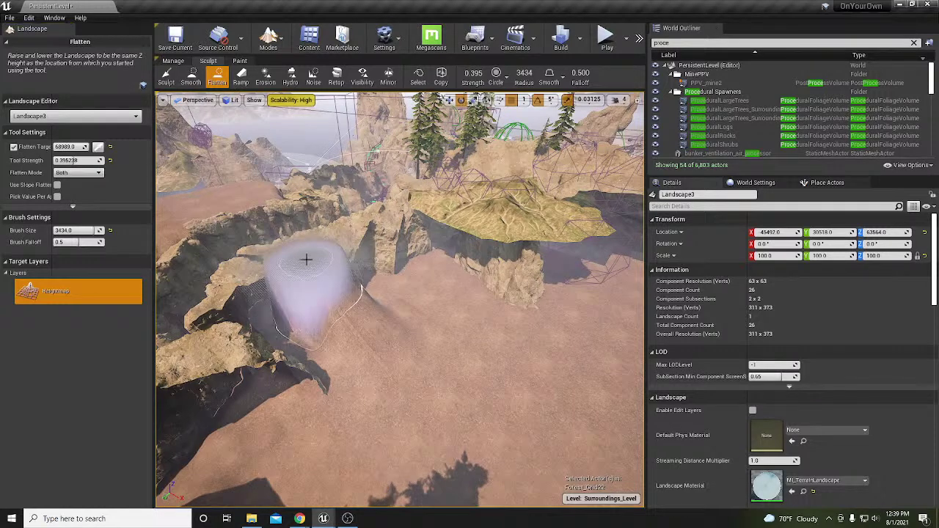
pyautogui.moveTo(379, 290)
pyautogui.mouseDown()
pyautogui.moveTo(373, 311)
pyautogui.moveTo(335, 325)
pyautogui.moveTo(262, 286)
pyautogui.moveTo(260, 357)
pyautogui.moveTo(289, 390)
pyautogui.mouseUp()
pyautogui.moveTo(289, 390)
pyautogui.mouseDown(button='right')
pyautogui.moveTo(264, 426)
pyautogui.moveTo(269, 400)
pyautogui.mouseUp(button='right')
pyautogui.moveTo(383, 318)
pyautogui.mouseDown()
pyautogui.moveTo(380, 352)
pyautogui.moveTo(366, 337)
pyautogui.moveTo(413, 218)
pyautogui.moveTo(443, 212)
pyautogui.moveTo(434, 226)
pyautogui.moveTo(471, 291)
pyautogui.moveTo(446, 371)
pyautogui.moveTo(507, 310)
pyautogui.moveTo(482, 210)
pyautogui.moveTo(521, 379)
pyautogui.moveTo(550, 366)
pyautogui.moveTo(577, 335)
pyautogui.mouseUp()
pyautogui.moveTo(577, 334); pyautogui.dragTo(529, 333, button='right')
pyautogui.moveTo(528, 332)
pyautogui.mouseDown()
pyautogui.moveTo(430, 310)
pyautogui.moveTo(374, 398)
pyautogui.moveTo(300, 369)
pyautogui.moveTo(294, 379)
pyautogui.moveTo(373, 446)
pyautogui.moveTo(475, 297)
pyautogui.moveTo(425, 304)
pyautogui.moveTo(475, 364)
pyautogui.moveTo(461, 400)
pyautogui.moveTo(446, 220)
pyautogui.moveTo(462, 222)
pyautogui.moveTo(515, 336)
pyautogui.moveTo(545, 443)
pyautogui.mouseUp()
pyautogui.moveTo(505, 387); pyautogui.dragTo(496, 357)
pyautogui.moveTo(465, 333); pyautogui.dragTo(433, 381, button='right')
# Inspect the wooded settlement and the forest stream up close, leaving landscape editing and clearing the selection.
pyautogui.moveTo(390, 311)
pyautogui.mouseDown()
pyautogui.moveTo(400, 437)
pyautogui.moveTo(425, 355)
pyautogui.moveTo(451, 458)
pyautogui.moveTo(455, 396)
pyautogui.moveTo(492, 425)
pyautogui.moveTo(583, 419)
pyautogui.moveTo(504, 424)
pyautogui.moveTo(555, 388)
pyautogui.moveTo(453, 364)
pyautogui.moveTo(525, 369)
pyautogui.mouseUp()
pyautogui.press('d')
pyautogui.moveTo(526, 369); pyautogui.dragTo(402, 362, button='right')
pyautogui.moveTo(445, 279)
pyautogui.mouseDown()
pyautogui.moveTo(421, 286)
pyautogui.moveTo(435, 425)
pyautogui.moveTo(482, 448)
pyautogui.moveTo(563, 455)
pyautogui.moveTo(528, 318)
pyautogui.moveTo(465, 272)
pyautogui.moveTo(470, 363)
pyautogui.moveTo(509, 410)
pyautogui.moveTo(440, 399)
pyautogui.moveTo(410, 429)
pyautogui.moveTo(408, 369)
pyautogui.mouseUp()
pyautogui.press('w')
pyautogui.moveTo(408, 369); pyautogui.dragTo(411, 220, button='right')
pyautogui.press('w')
pyautogui.moveTo(408, 301)
pyautogui.mouseDown(button='right')
pyautogui.moveTo(407, 330)
pyautogui.moveTo(407, 308)
pyautogui.mouseUp(button='right')
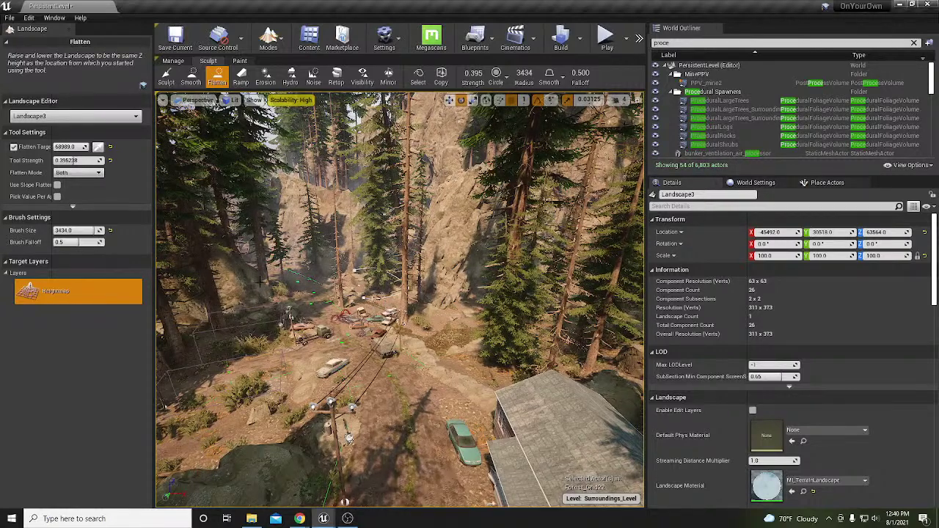
pyautogui.moveTo(399, 299); pyautogui.dragTo(440, 299, button='right')
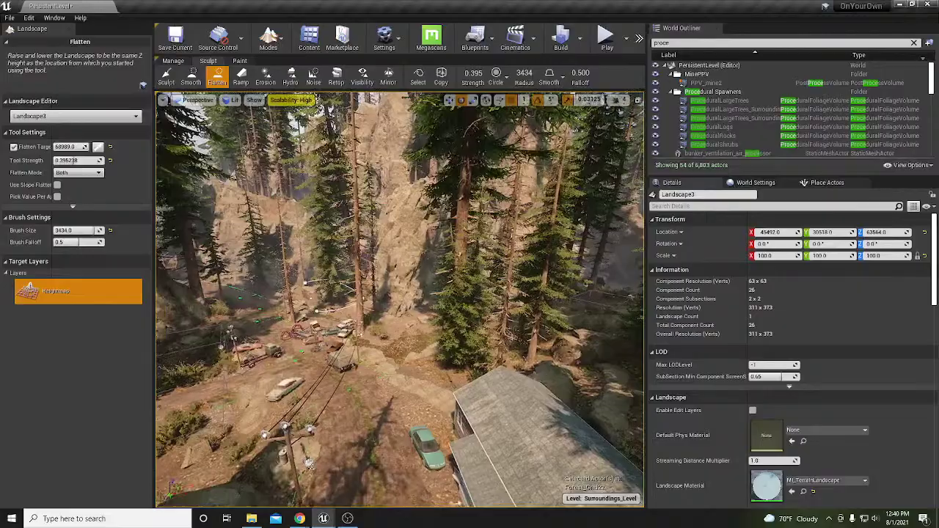
pyautogui.hotkey('shift', '1')
pyautogui.press('w')
pyautogui.moveTo(322, 281)
pyautogui.mouseDown(button='right')
pyautogui.moveTo(430, 281)
pyautogui.moveTo(470, 267)
pyautogui.moveTo(418, 269)
pyautogui.moveTo(455, 271)
pyautogui.moveTo(418, 270)
pyautogui.moveTo(429, 271)
pyautogui.mouseUp(button='right')
pyautogui.press('w')
pyautogui.press('w')
pyautogui.press('d')
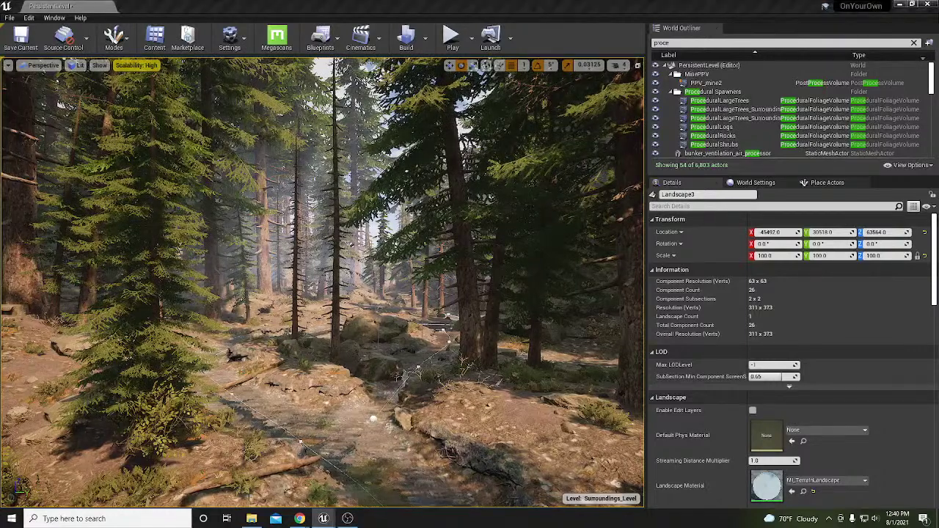
pyautogui.press('Delete')
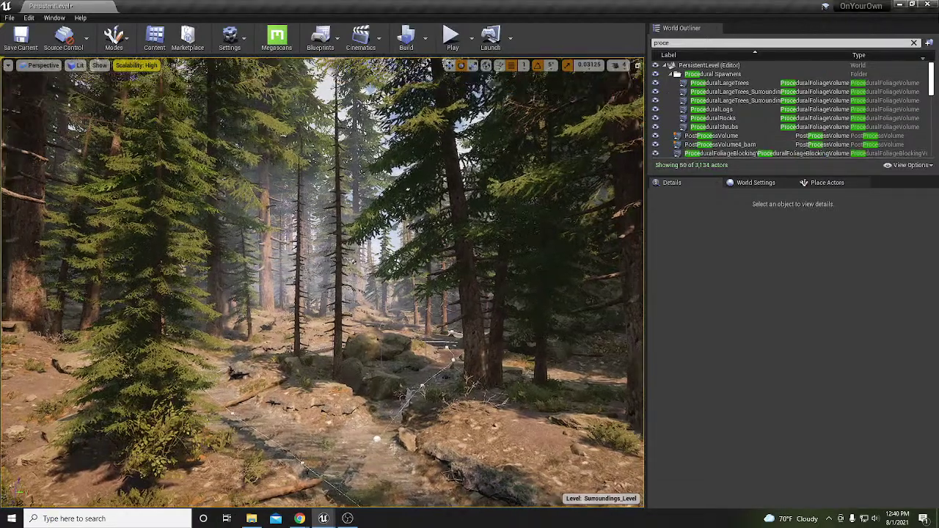
# Display the RHI rendering statistics over the forest stream view and enlarge the viewport to full screen.
pyautogui.press('`')
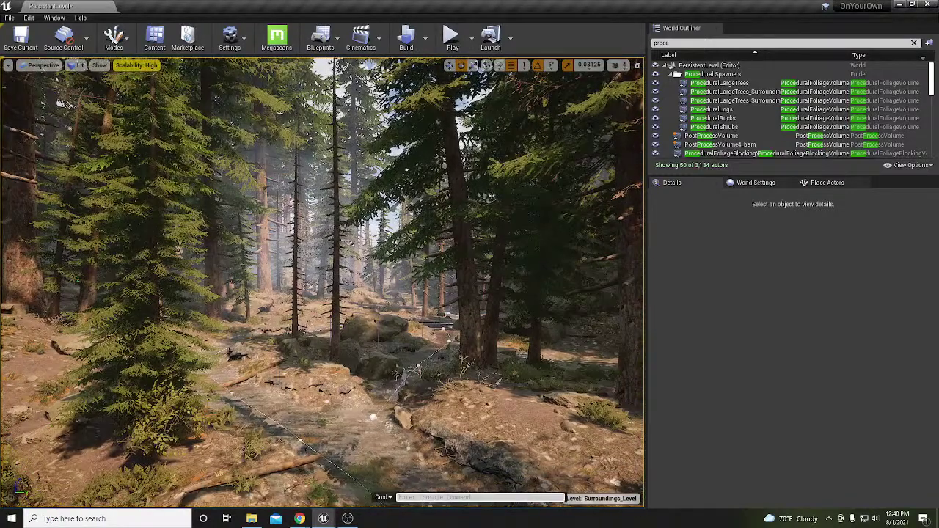
pyautogui.press('Up')
pyautogui.press('Return')
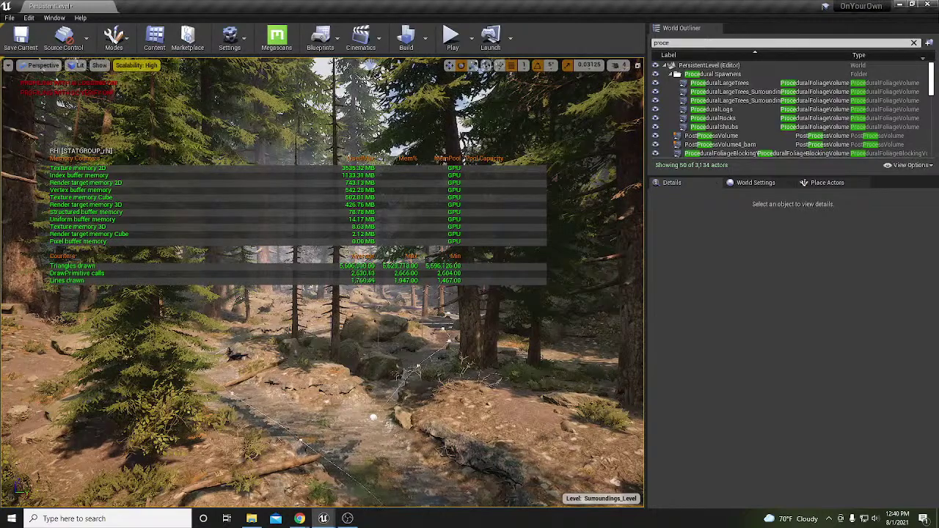
pyautogui.moveTo(360, 325); pyautogui.dragTo(360, 302, button='right')
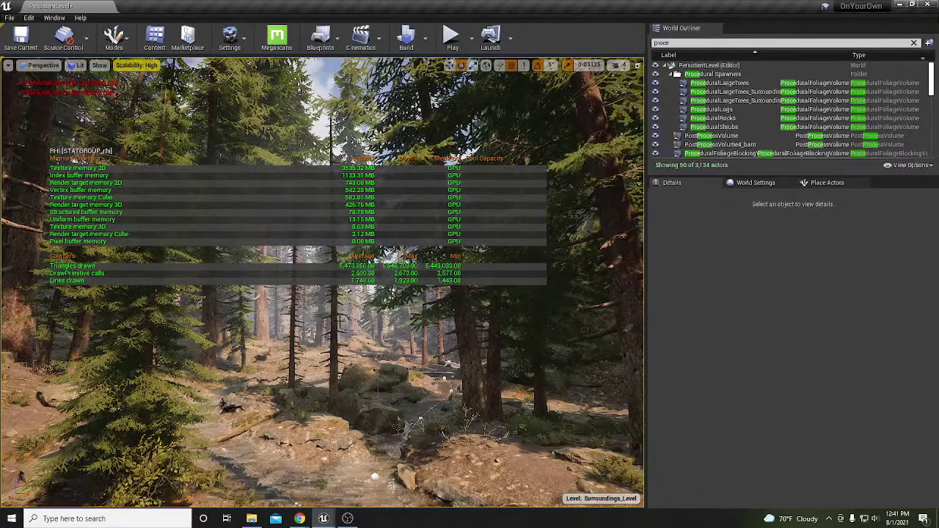
pyautogui.press('F11')
pyautogui.moveTo(359, 333); pyautogui.dragTo(439, 360, button='right')
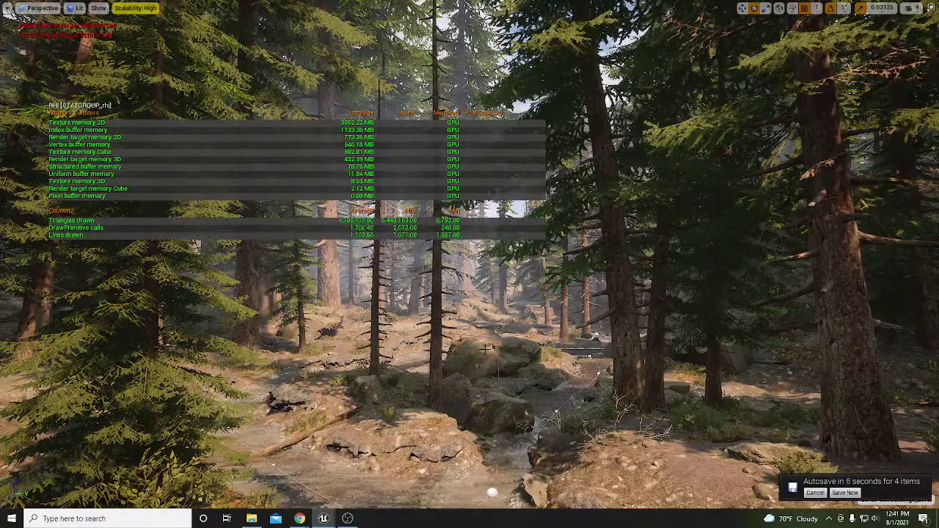
pyautogui.moveTo(488, 365); pyautogui.dragTo(522, 382, button='right')
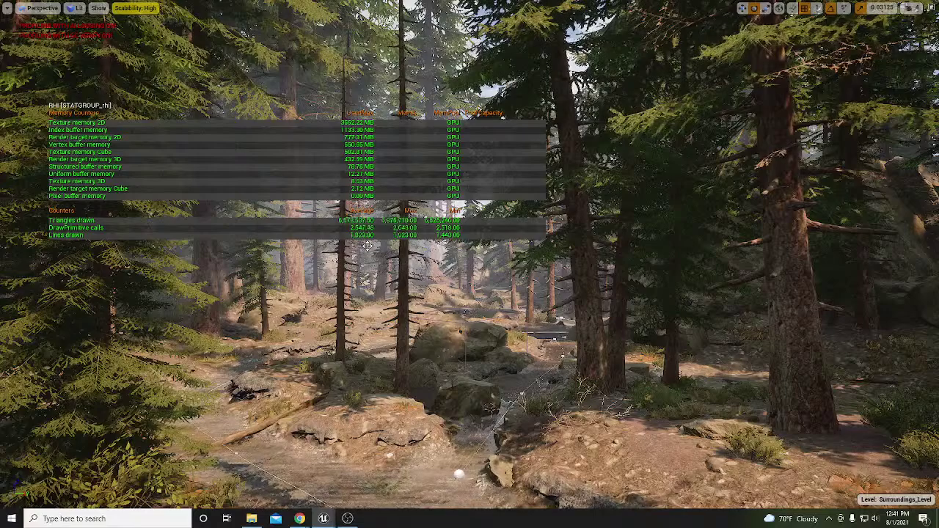
# Hide the forest foliage and the remaining background trees to compare the rendering statistics without them.
pyautogui.click(582, 294)
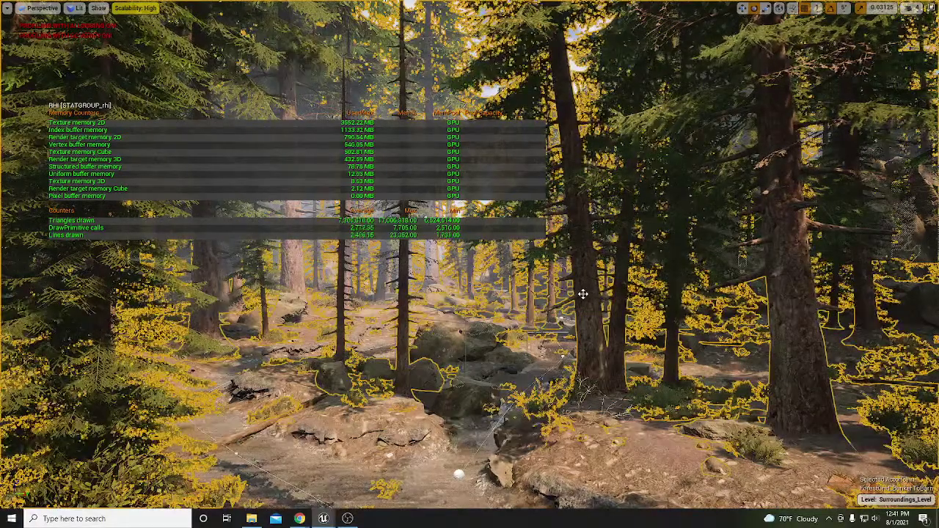
pyautogui.press('Delete')
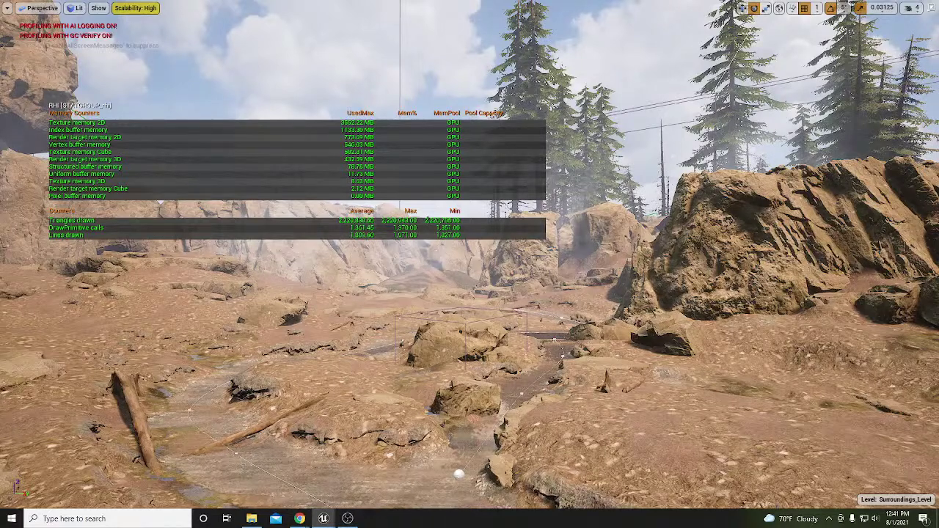
pyautogui.click(589, 236)
pyautogui.press('Delete')
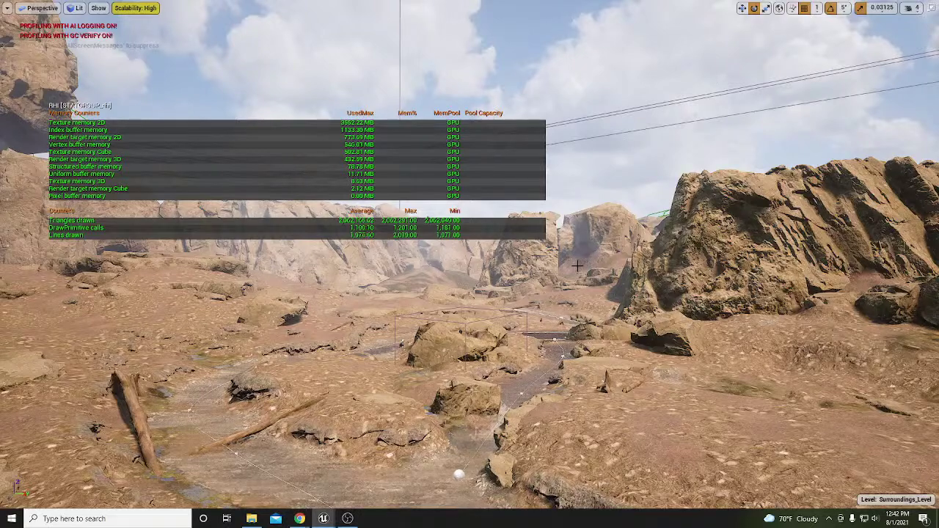
pyautogui.moveTo(561, 299); pyautogui.dragTo(560, 299, button='right')
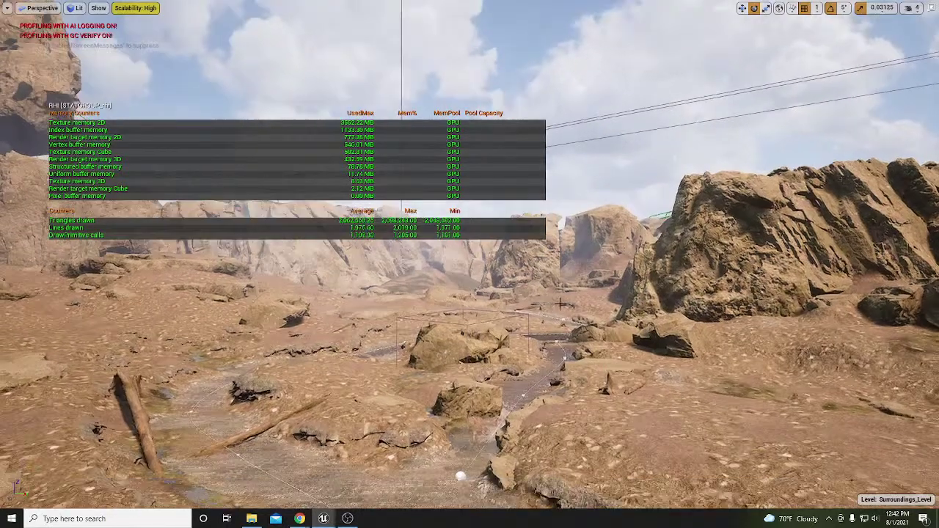
# Undo the hiding of the background trees and forest foliage, and clear the selection.
pyautogui.hotkey('ctrl', 'z')
pyautogui.hotkey('ctrl', 'z')
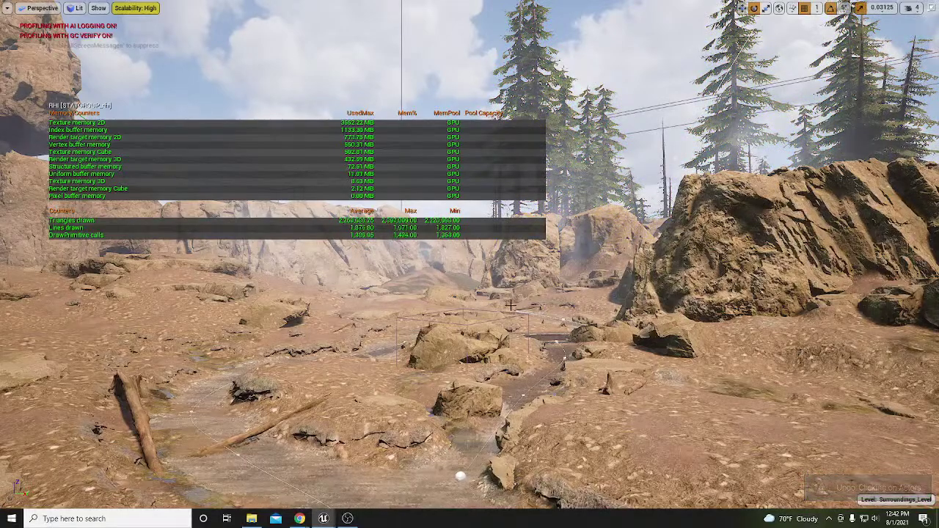
pyautogui.moveTo(571, 286); pyautogui.dragTo(567, 260, button='right')
pyautogui.hotkey('ctrl', 'z')
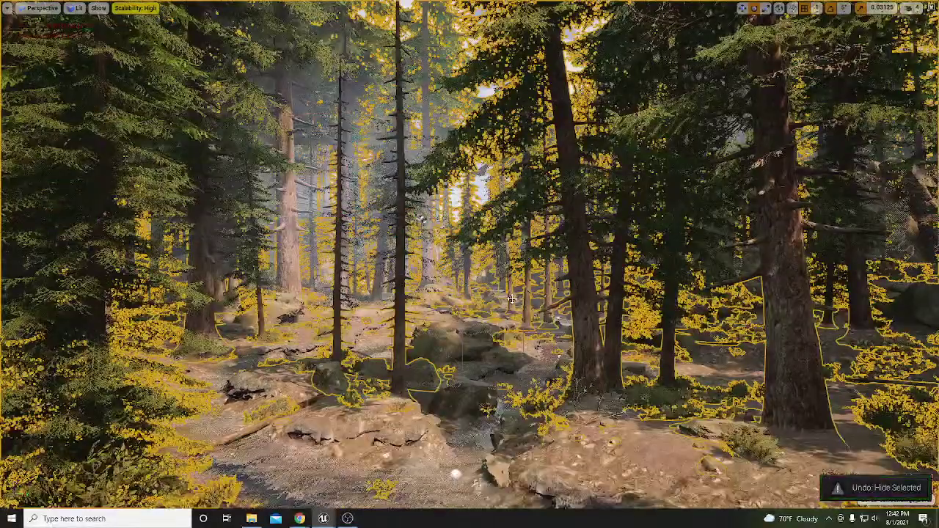
pyautogui.press('Escape')
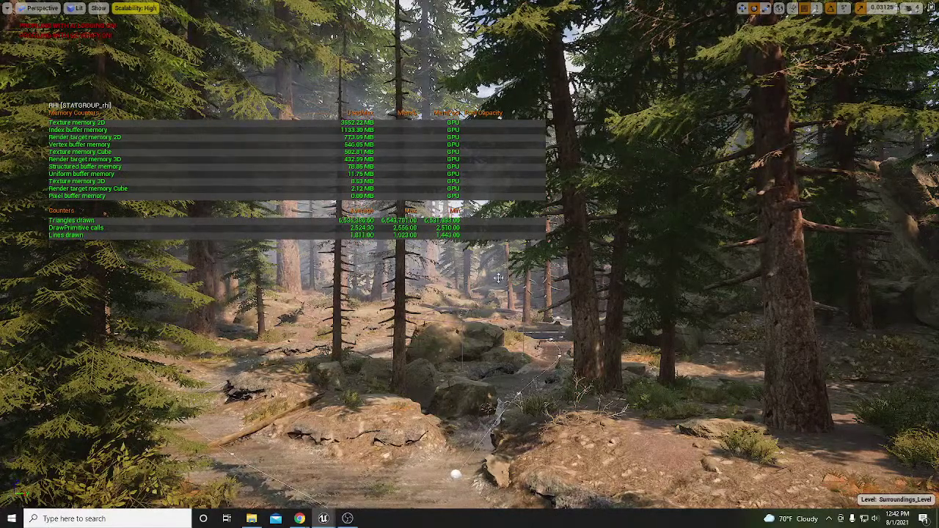
# Examine the wooded canyon and plateaus from above with the rendering statistics shown, and leave the full-screen view.
pyautogui.moveTo(460, 309)
pyautogui.mouseDown(button='right')
pyautogui.moveTo(470, 376)
pyautogui.moveTo(514, 358)
pyautogui.moveTo(516, 347)
pyautogui.moveTo(461, 301)
pyautogui.mouseUp(button='right')
pyautogui.press('w')
pyautogui.press('s')
pyautogui.press('a')
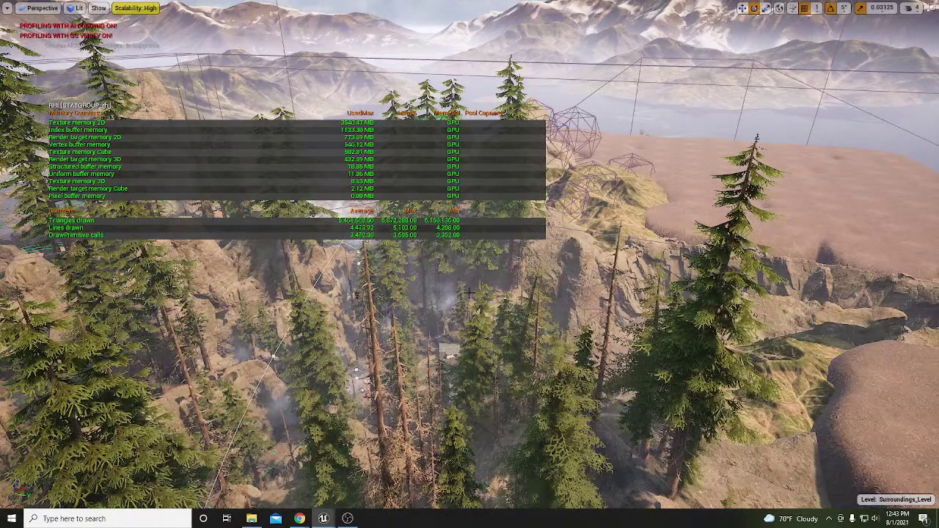
pyautogui.press('F11')
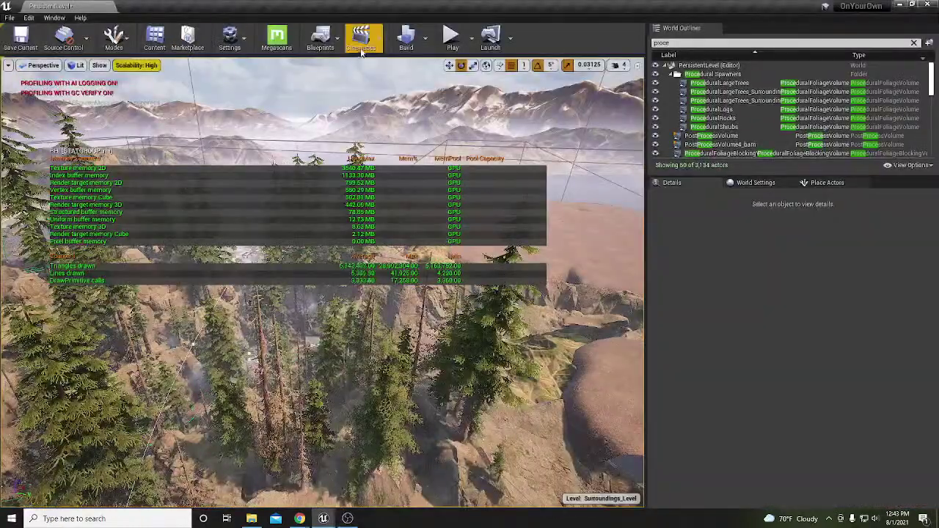
# Open the level blueprint of the current level.
pyautogui.click(321, 37)
pyautogui.moveTo(353, 88)
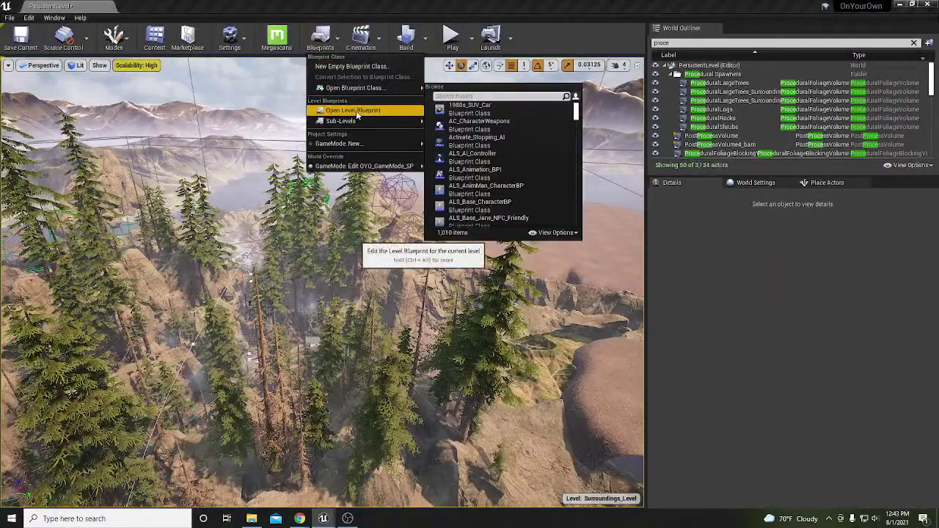
pyautogui.click(354, 111)
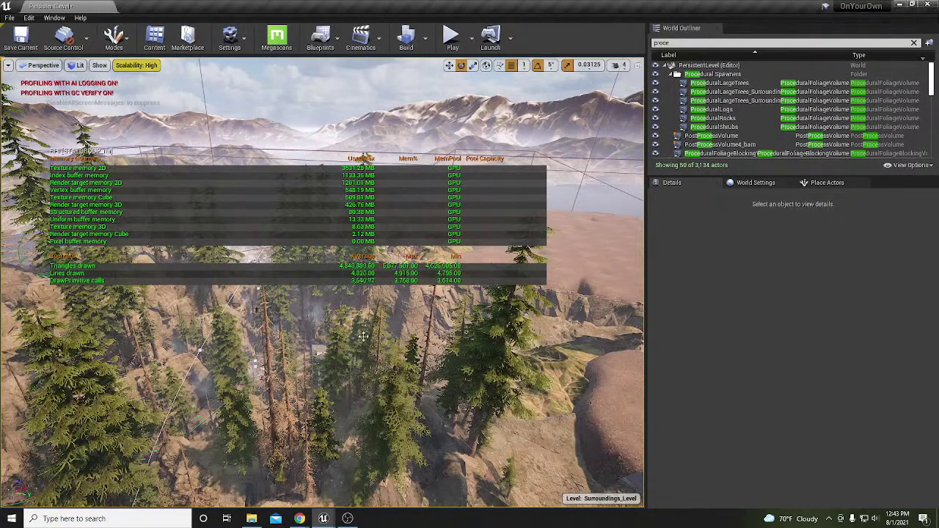
pyautogui.moveTo(354, 281); pyautogui.dragTo(355, 289, button='right')
pyautogui.moveTo(364, 338); pyautogui.dragTo(363, 336, button='right')
pyautogui.press('g')
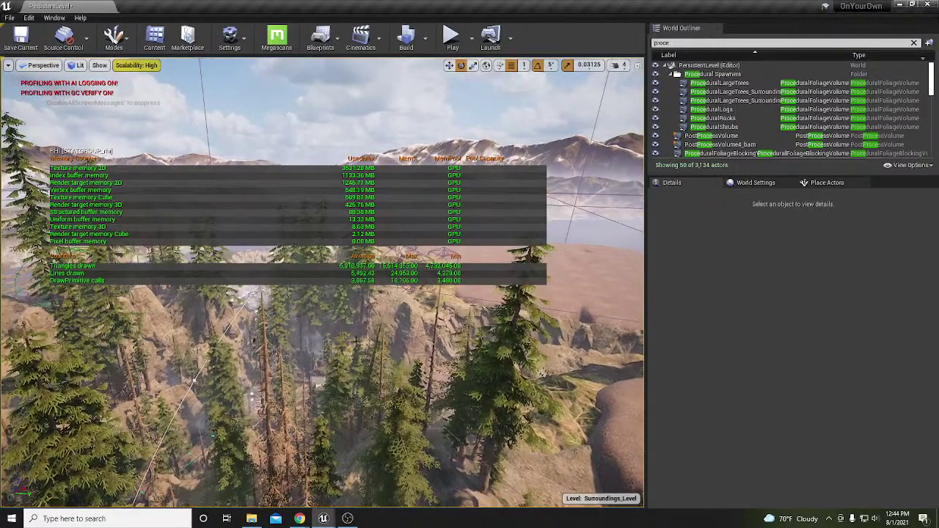
pyautogui.moveTo(356, 341); pyautogui.dragTo(327, 318, button='right')
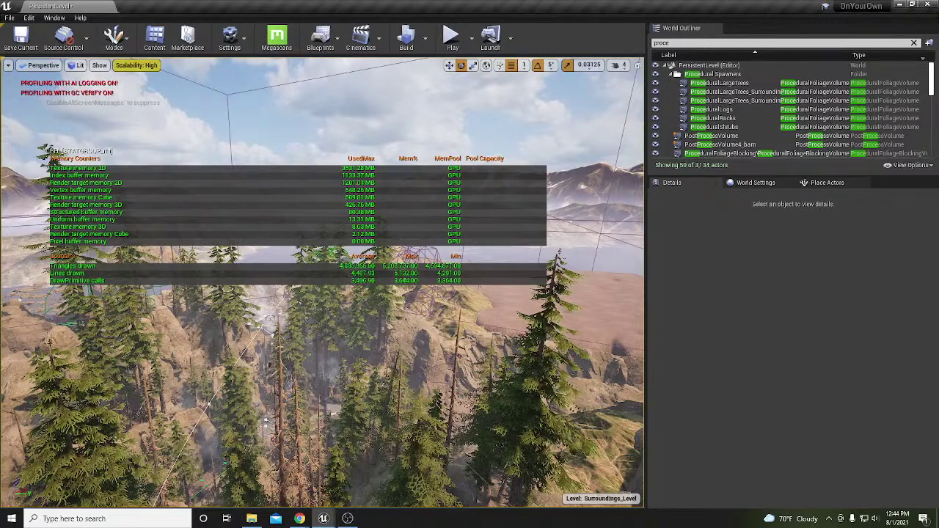
pyautogui.moveTo(357, 345); pyautogui.dragTo(358, 372, button='right')
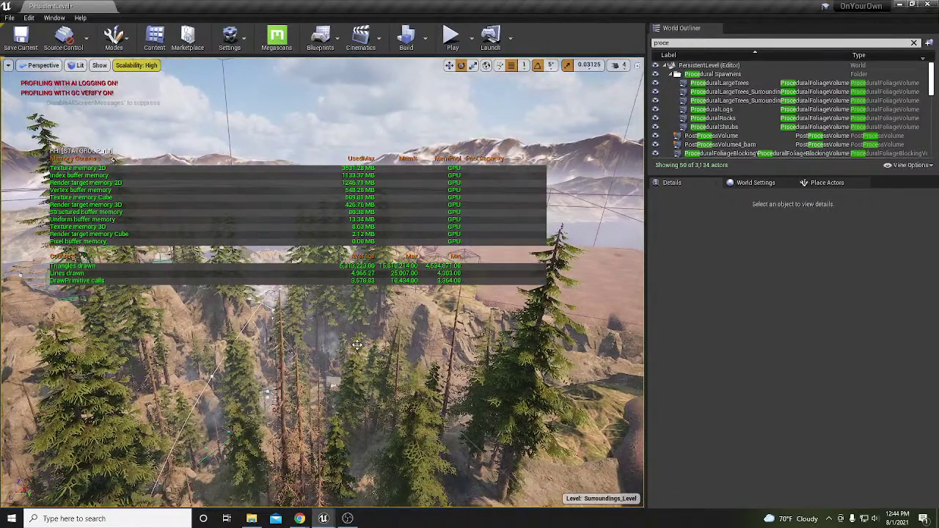
pyautogui.hotkey('alt', 'p')
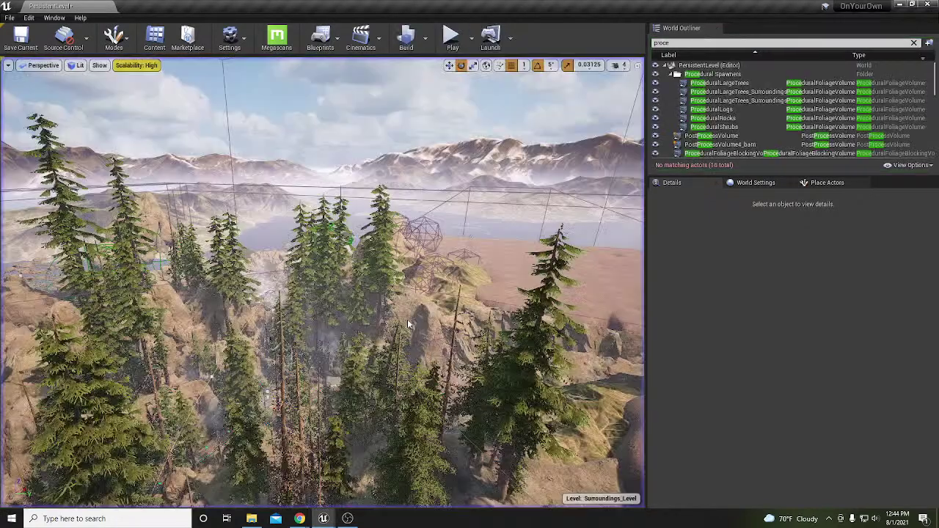
pyautogui.press('Escape')
# Show the viewport full screen and turn off the rendering statistics with the stat rhi console command.
pyautogui.press('F11')
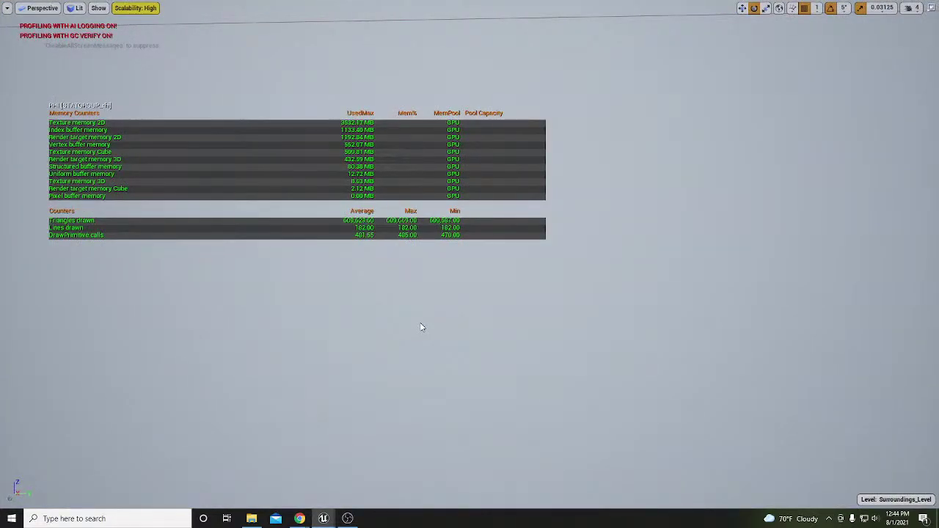
pyautogui.press('`')
pyautogui.press('Up')
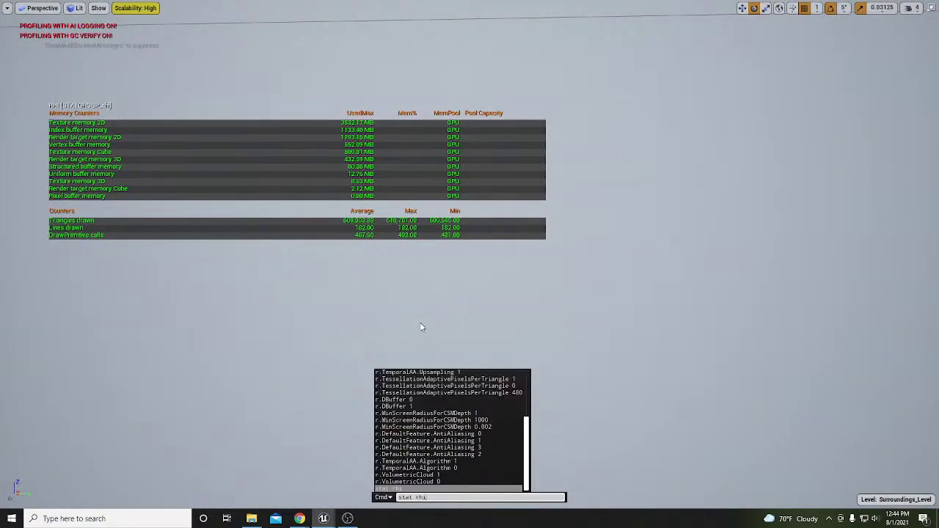
pyautogui.press('Return')
# Play-test the Demo Level from the game's main menu, stop the session and close the Message Log.
pyautogui.hotkey('alt', 'p')
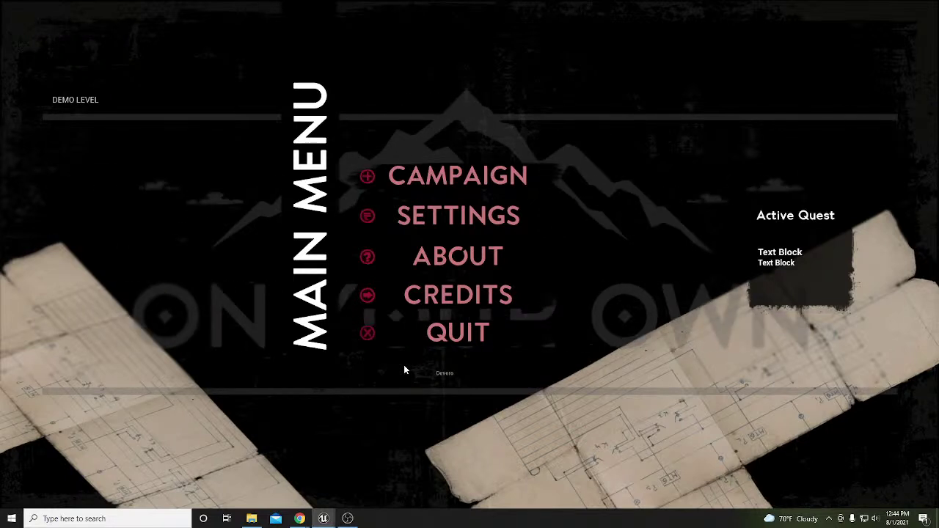
pyautogui.click(79, 99)
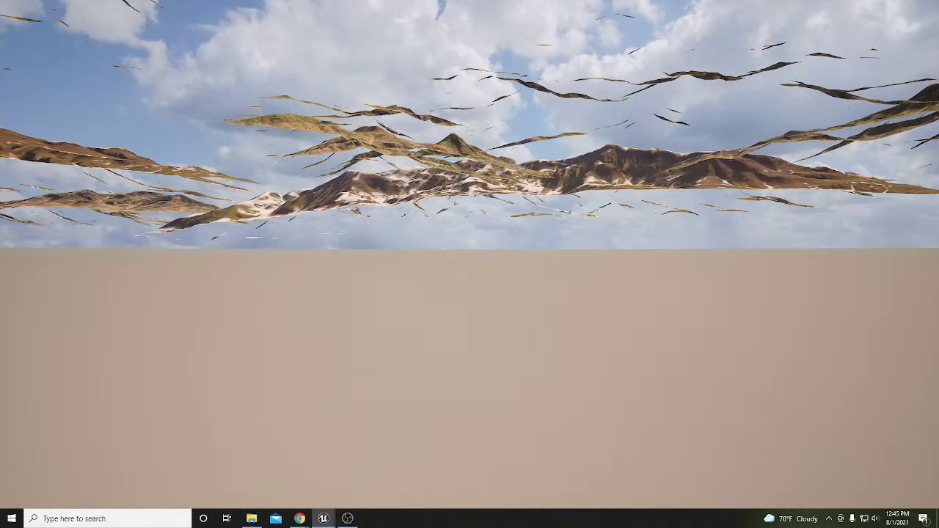
pyautogui.press('Escape')
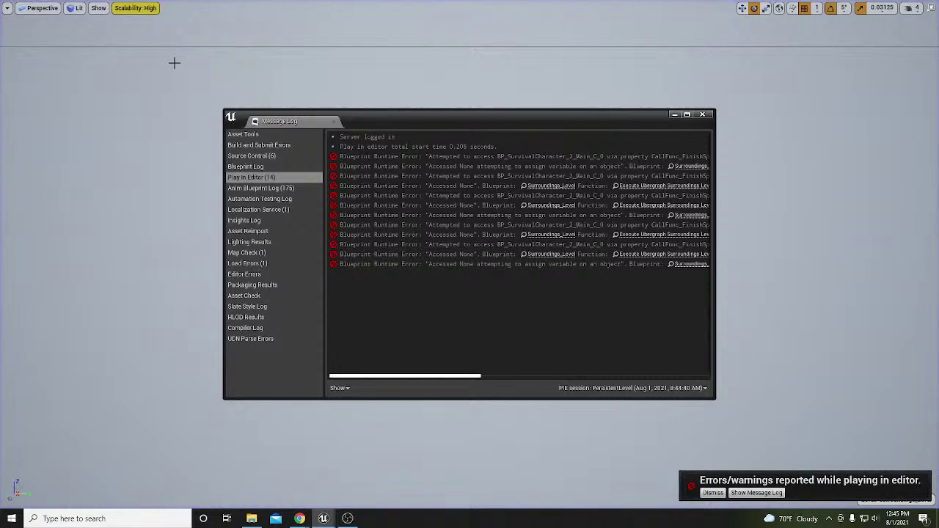
pyautogui.click(702, 114)
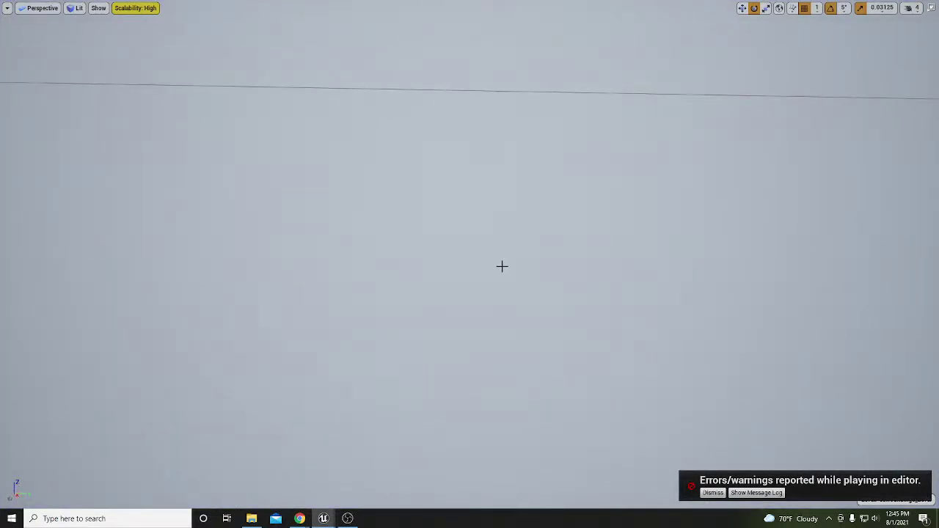
# Leave the full-screen view and focus the viewport on the ProceduralRocks volume.
pyautogui.press('F11')
pyautogui.click(711, 118)
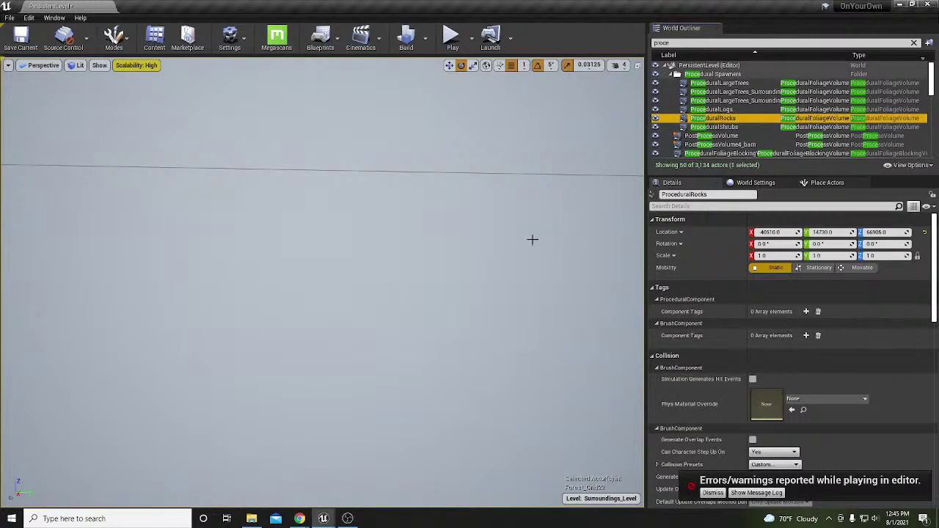
pyautogui.press('f')
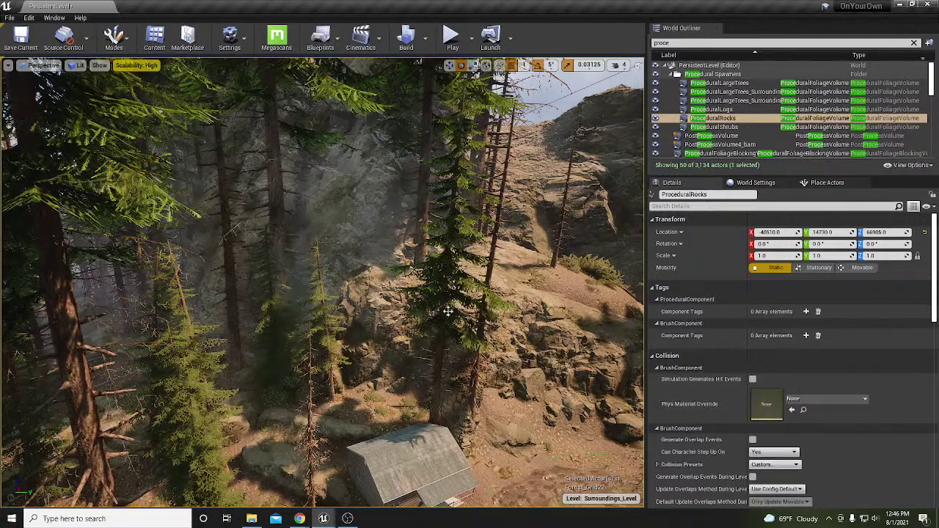
# Delete the grassy background mountain mesh lying between the canyon's rock wall and the Landscape3 plateau.
pyautogui.moveTo(221, 282); pyautogui.dragTo(572, 282, button='right')
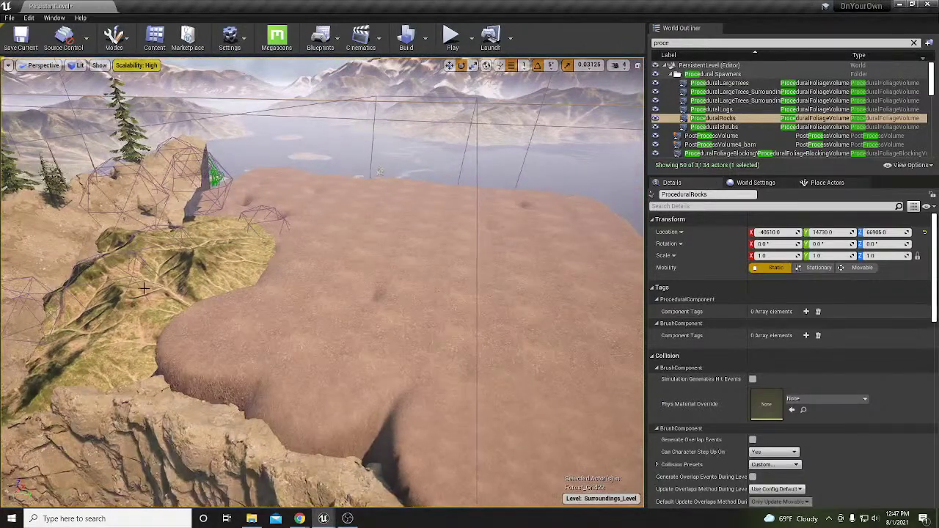
pyautogui.click(110, 278)
pyautogui.click(268, 272)
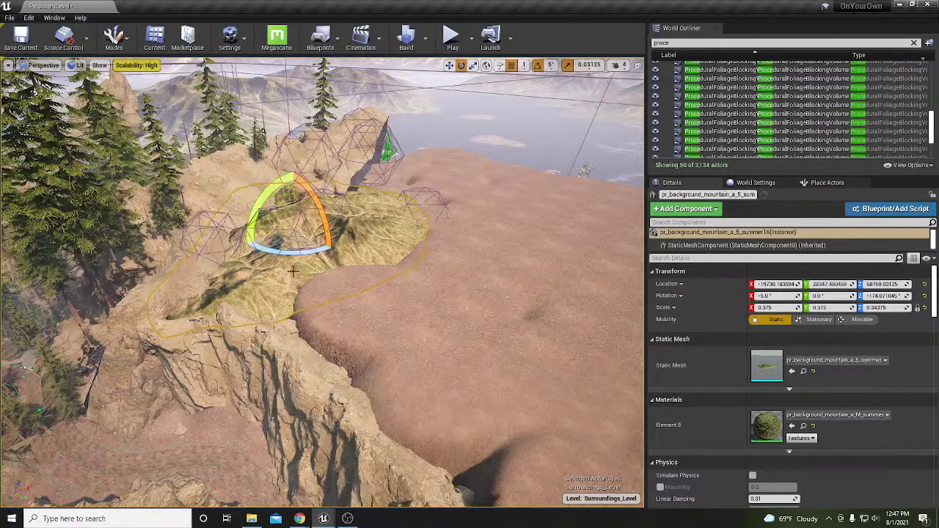
pyautogui.press('Delete')
# Extend the Landscape3 plateau with the Flatten tool to fill the open gap behind the rock wall.
pyautogui.click(411, 308)
pyautogui.moveTo(411, 308)
pyautogui.mouseDown(button='right')
pyautogui.moveTo(403, 242)
pyautogui.moveTo(407, 314)
pyautogui.moveTo(398, 304)
pyautogui.mouseUp(button='right')
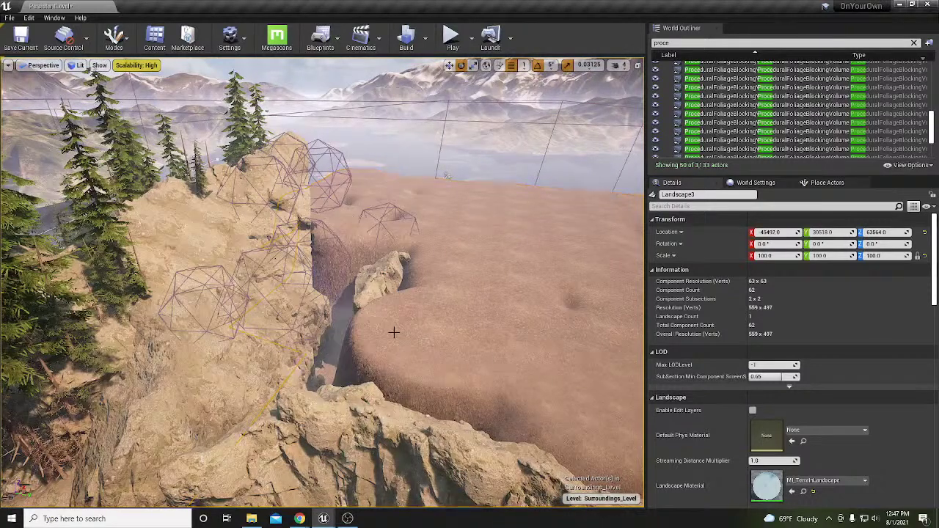
pyautogui.hotkey('shift', '2')
pyautogui.click(208, 61)
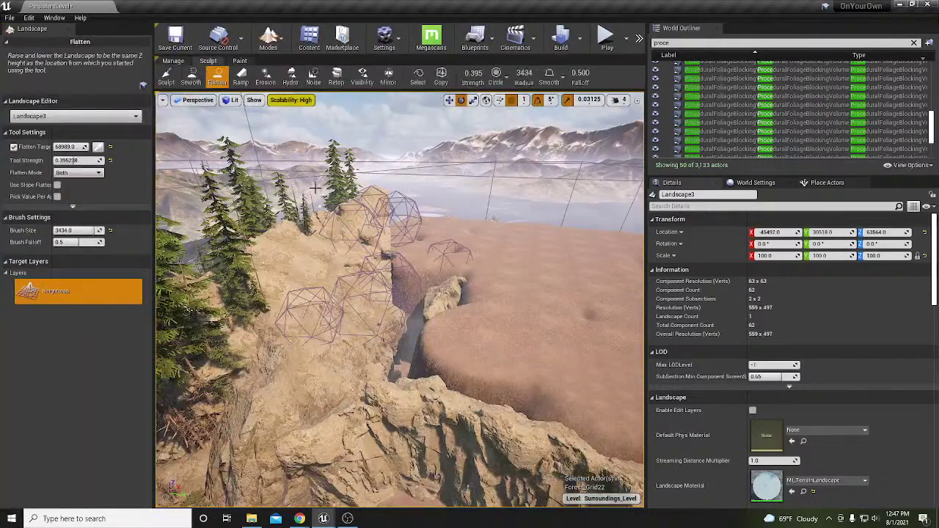
pyautogui.moveTo(330, 329)
pyautogui.mouseDown()
pyautogui.moveTo(363, 337)
pyautogui.moveTo(380, 300)
pyautogui.mouseUp()
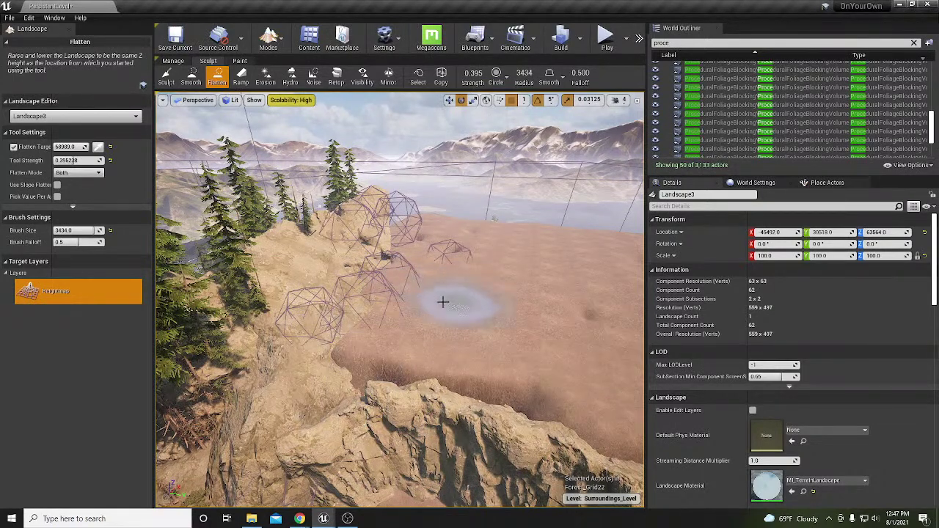
pyautogui.moveTo(359, 325)
pyautogui.mouseDown(button='right')
pyautogui.moveTo(350, 314)
pyautogui.moveTo(355, 249)
pyautogui.moveTo(340, 308)
pyautogui.moveTo(345, 440)
pyautogui.moveTo(452, 281)
pyautogui.mouseUp(button='right')
# Continue flattening Landscape3 along the back of the rock wall to close the remaining gaps around the blocking volumes.
pyautogui.press('w')
pyautogui.press('s')
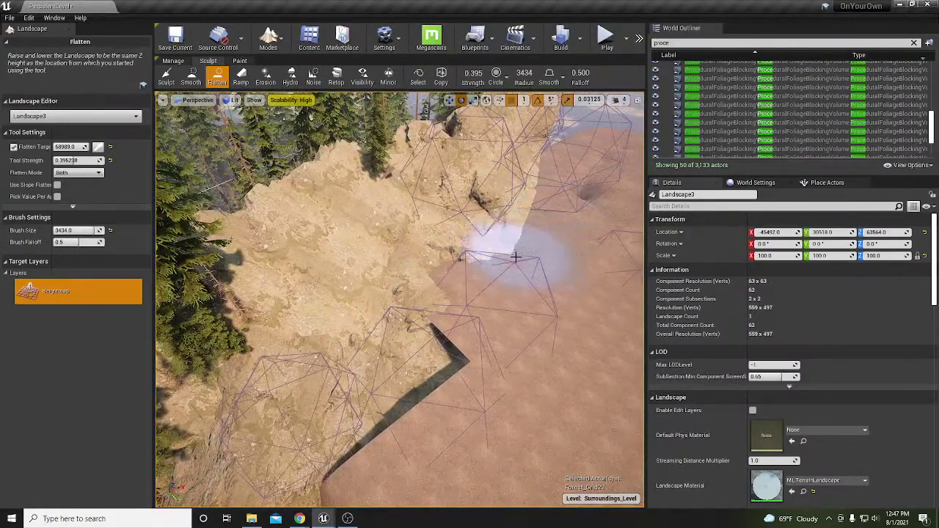
pyautogui.moveTo(538, 280); pyautogui.dragTo(594, 147, button='right')
pyautogui.moveTo(480, 236); pyautogui.dragTo(513, 282, button='right')
pyautogui.press('a')
pyautogui.moveTo(545, 334)
pyautogui.mouseDown(button='right')
pyautogui.moveTo(576, 345)
pyautogui.moveTo(590, 334)
pyautogui.mouseUp(button='right')
pyautogui.moveTo(506, 324); pyautogui.dragTo(497, 321, button='right')
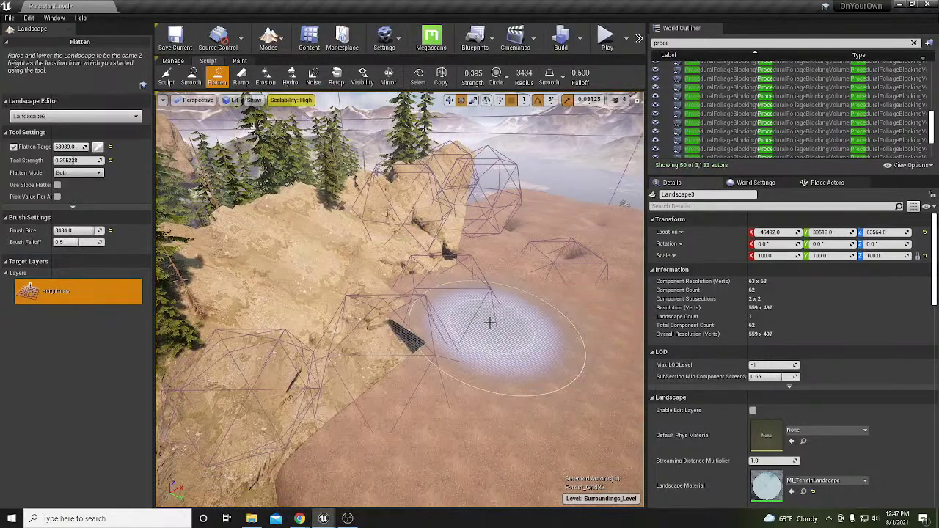
pyautogui.moveTo(490, 323); pyautogui.dragTo(506, 329, button='right')
# Check the Landscape3 boundary and add a landscape component where the terrain is missing behind the rock wall.
pyautogui.hotkey('shift', '1')
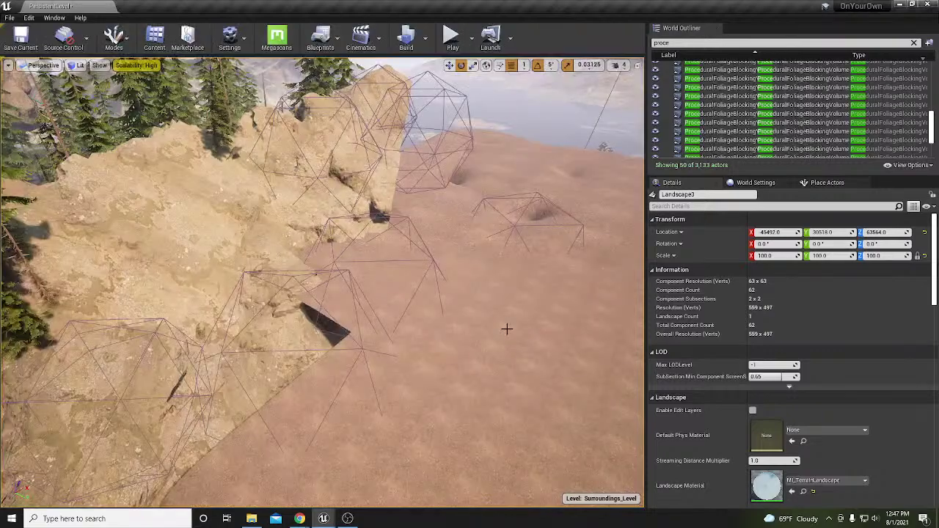
pyautogui.click(494, 377)
pyautogui.moveTo(495, 377); pyautogui.dragTo(469, 375, button='right')
pyautogui.moveTo(542, 366); pyautogui.dragTo(543, 366, button='right')
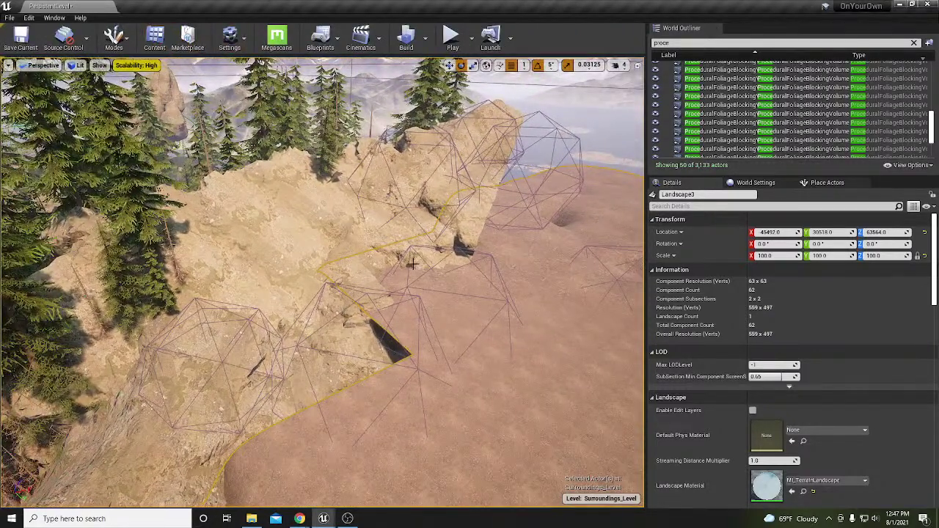
pyautogui.hotkey('shift', '2')
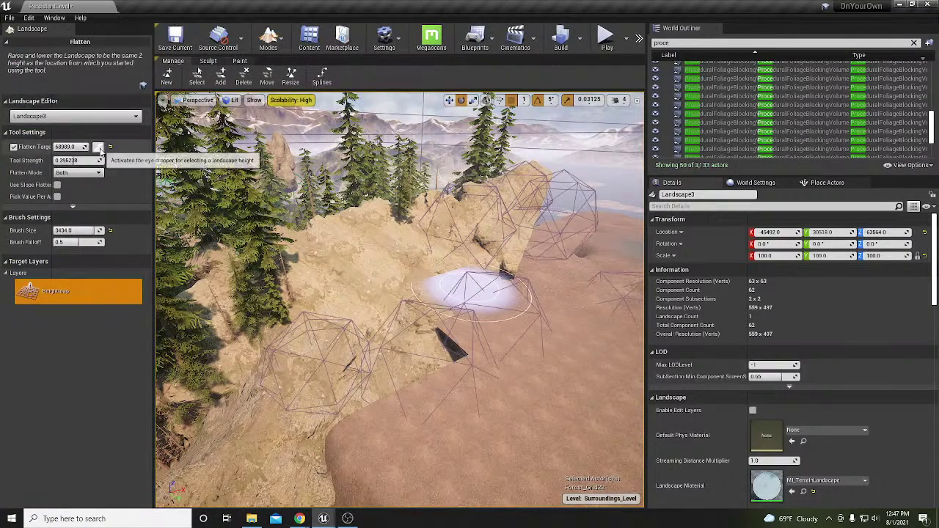
pyautogui.click(220, 75)
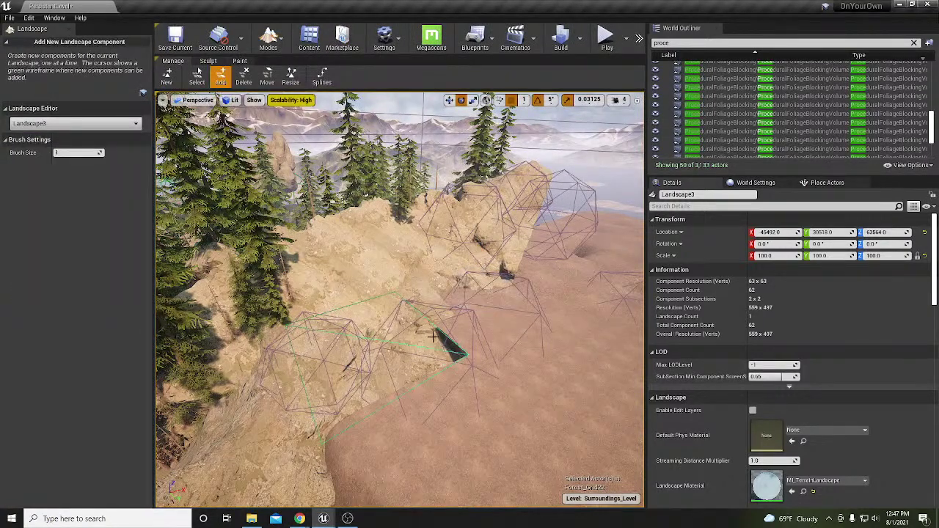
pyautogui.moveTo(367, 377); pyautogui.dragTo(367, 377, button='right')
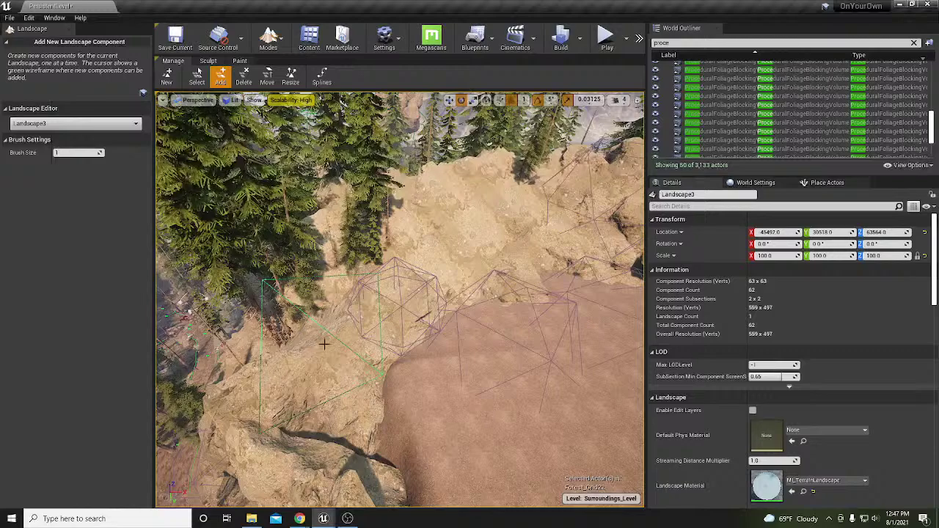
pyautogui.moveTo(512, 315); pyautogui.dragTo(518, 314, button='right')
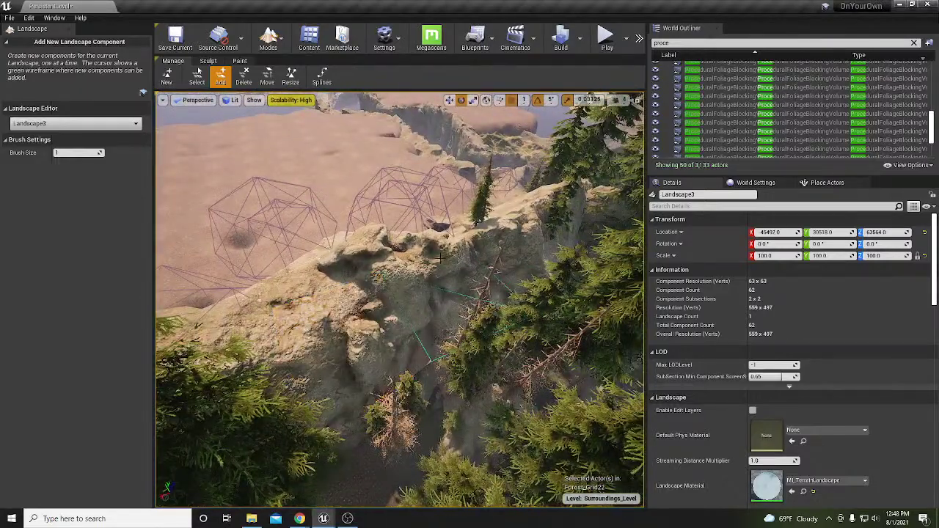
# Try adding a Landscape3 component on the canyon side of the cliff, and undo it.
pyautogui.moveTo(440, 301); pyautogui.dragTo(447, 283, button='right')
pyautogui.hotkey('ctrl', 'z')
# Raise a mound on Landscape3 directly behind the rock wall with the Sculpt tool.
pyautogui.moveTo(360, 278); pyautogui.dragTo(454, 275, button='right')
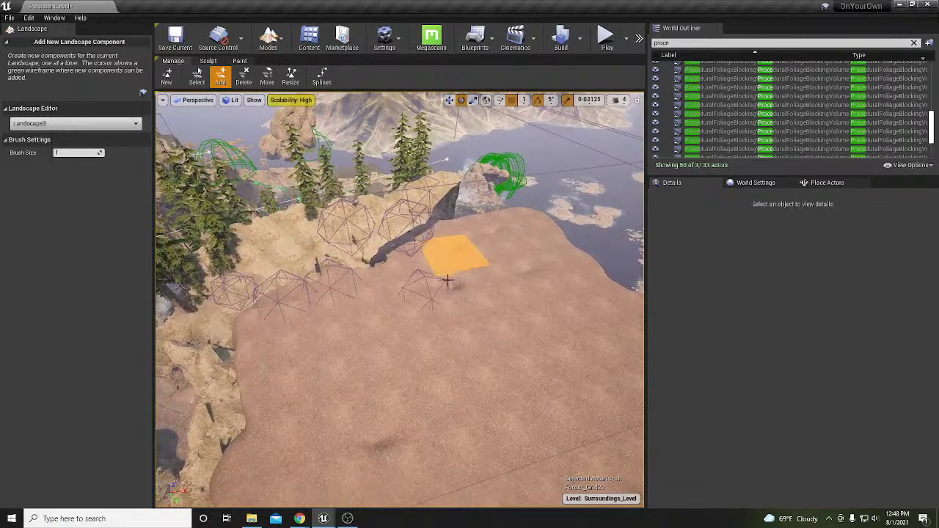
pyautogui.click(208, 61)
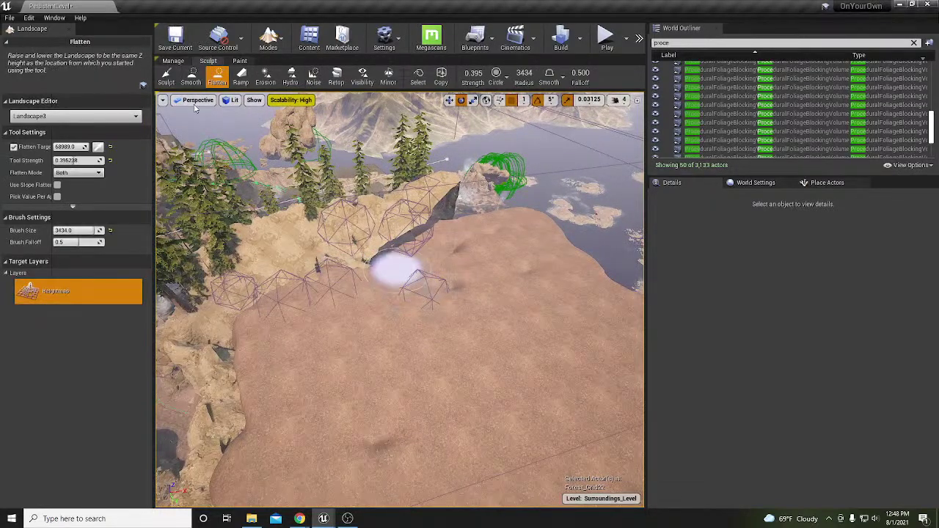
pyautogui.click(166, 76)
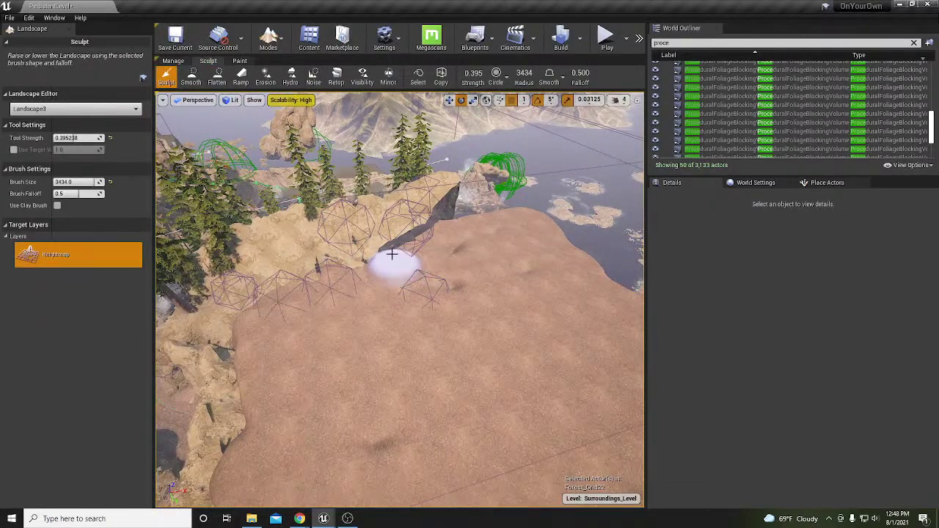
pyautogui.moveTo(423, 258)
pyautogui.mouseDown(button='right')
pyautogui.moveTo(488, 257)
pyautogui.moveTo(503, 268)
pyautogui.mouseUp(button='right')
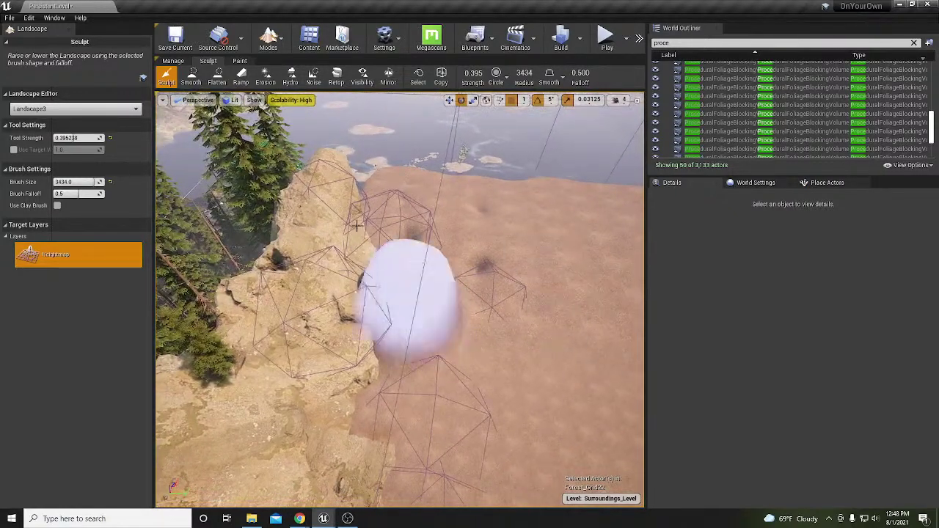
# Flatten the plateau around the mound to a picked height of about 72840, enlarging the brush to 8192 at strength 0.157.
pyautogui.click(217, 76)
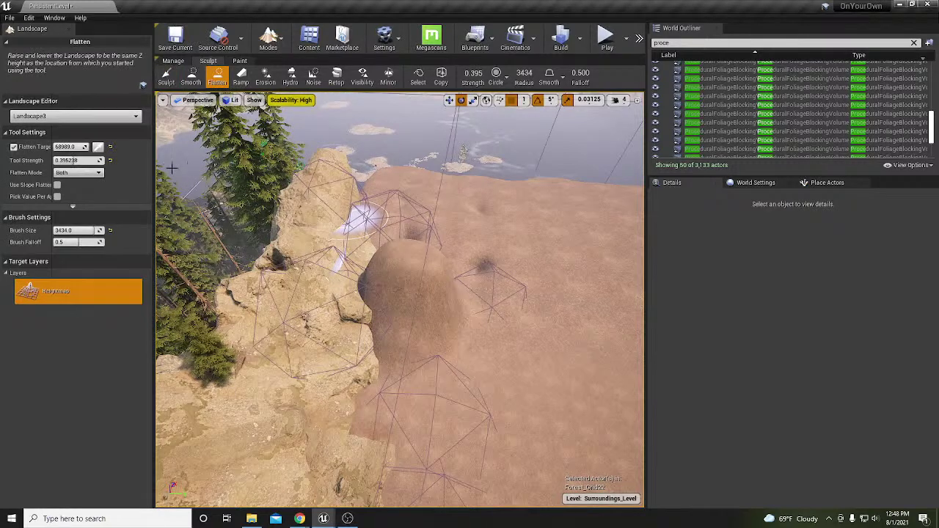
pyautogui.click(98, 147)
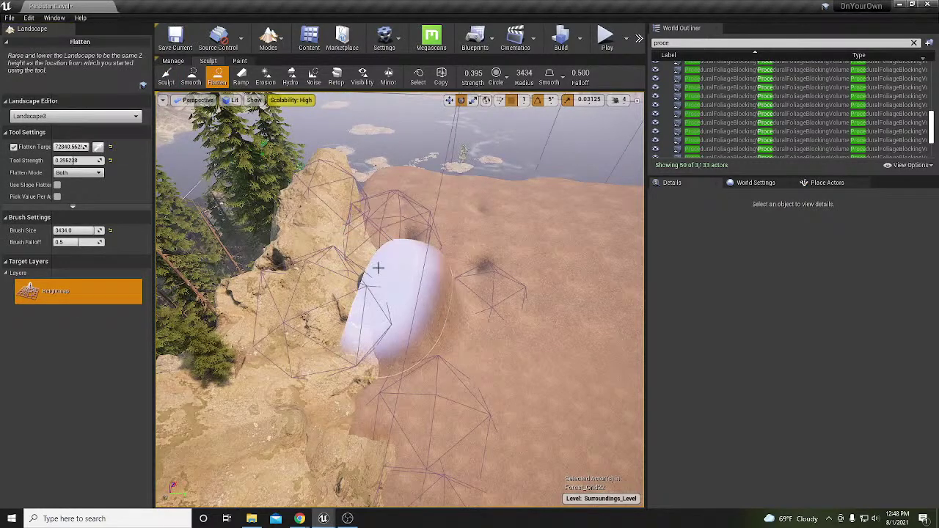
pyautogui.moveTo(372, 268)
pyautogui.mouseDown()
pyautogui.moveTo(403, 325)
pyautogui.moveTo(401, 371)
pyautogui.moveTo(471, 323)
pyautogui.moveTo(484, 331)
pyautogui.moveTo(349, 235)
pyautogui.mouseUp()
pyautogui.moveTo(420, 278); pyautogui.dragTo(419, 277, button='right')
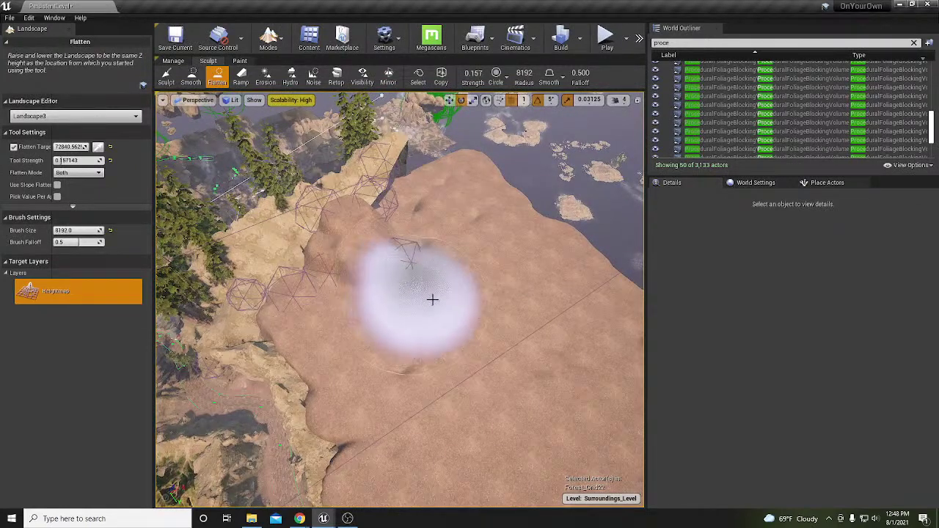
pyautogui.moveTo(382, 320)
pyautogui.mouseDown()
pyautogui.moveTo(367, 289)
pyautogui.moveTo(419, 246)
pyautogui.mouseUp()
pyautogui.moveTo(471, 229)
pyautogui.mouseDown()
pyautogui.moveTo(536, 249)
pyautogui.moveTo(566, 317)
pyautogui.moveTo(386, 243)
pyautogui.mouseUp()
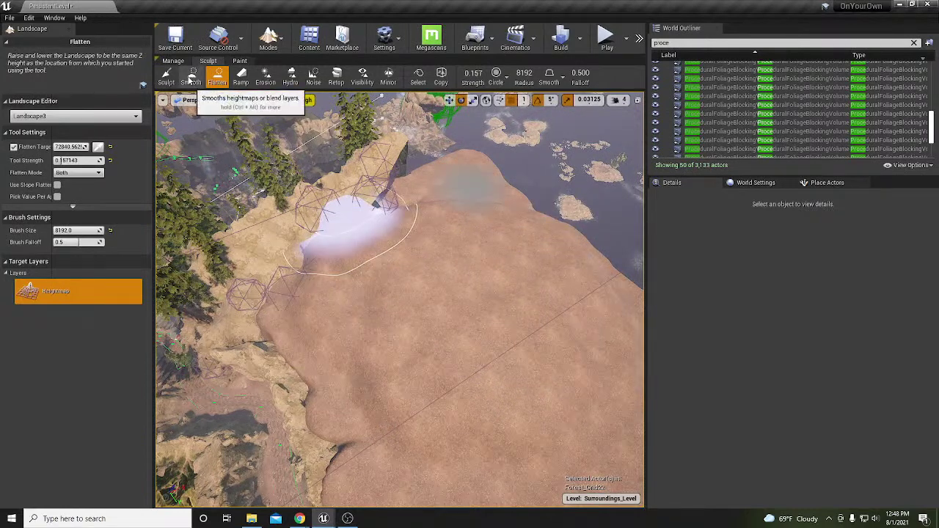
# Roughen the middle of the raised plateau with the Noise tool, undoing the first stroke and painting it again.
pyautogui.click(167, 77)
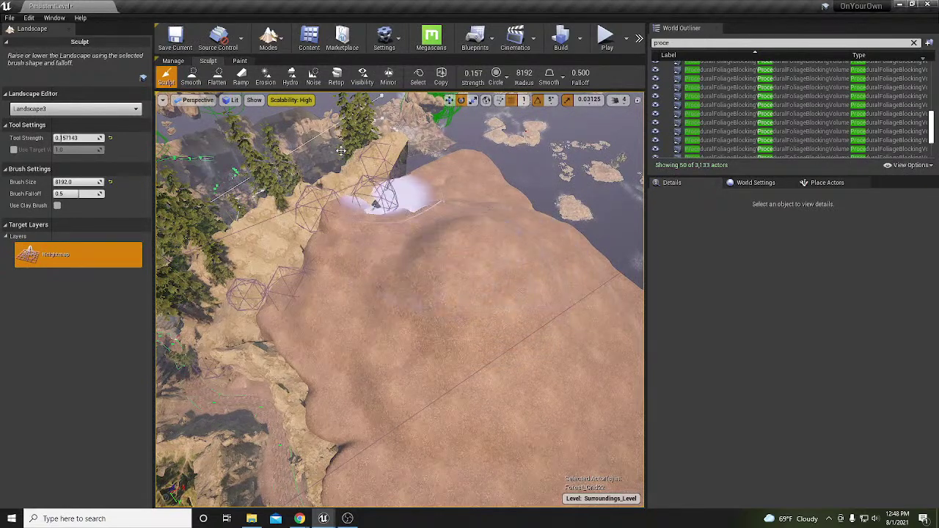
pyautogui.click(312, 76)
pyautogui.moveTo(409, 223)
pyautogui.mouseDown()
pyautogui.moveTo(506, 287)
pyautogui.moveTo(496, 285)
pyautogui.mouseUp()
pyautogui.hotkey('ctrl', 'z')
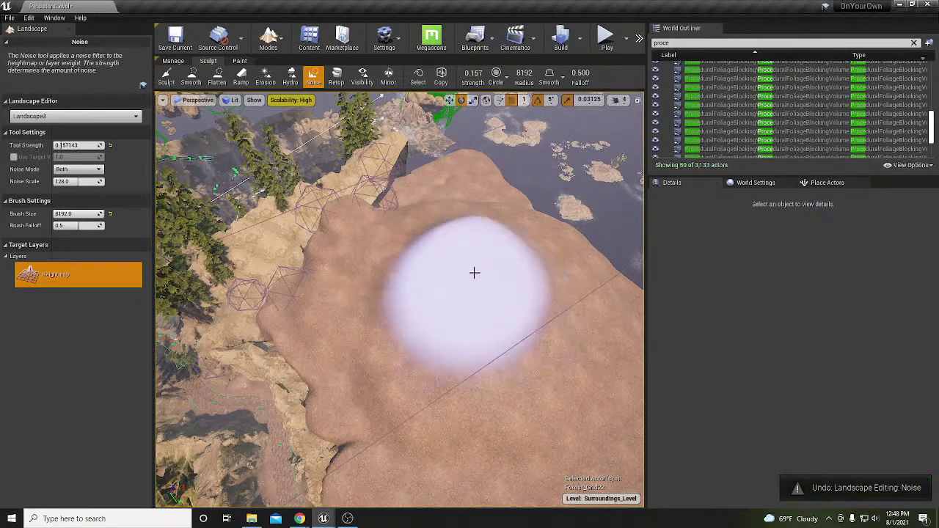
pyautogui.moveTo(515, 288)
pyautogui.mouseDown()
pyautogui.moveTo(558, 320)
pyautogui.moveTo(547, 334)
pyautogui.mouseUp()
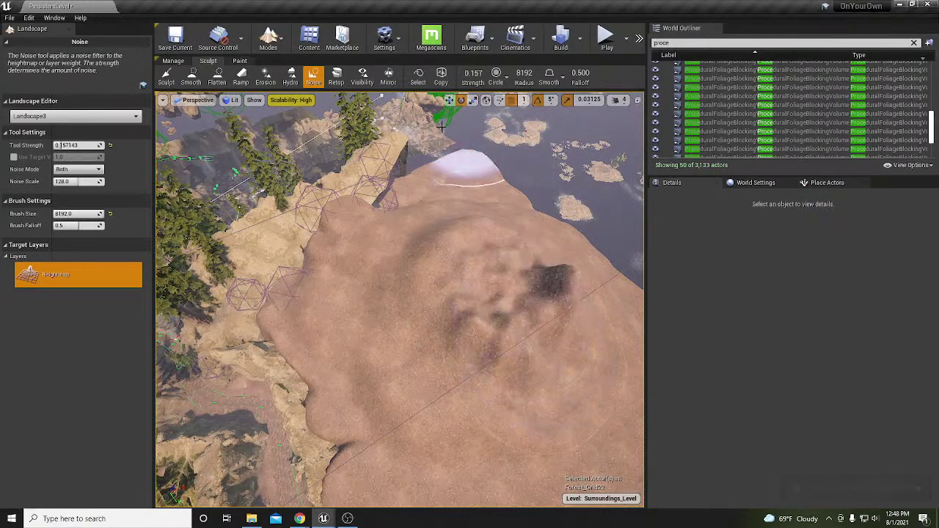
# Weather the roughened Landscape3 plateau behind the rock wall with the Erosion tool, using brush size 8192 at strength 0.157.
pyautogui.click(265, 77)
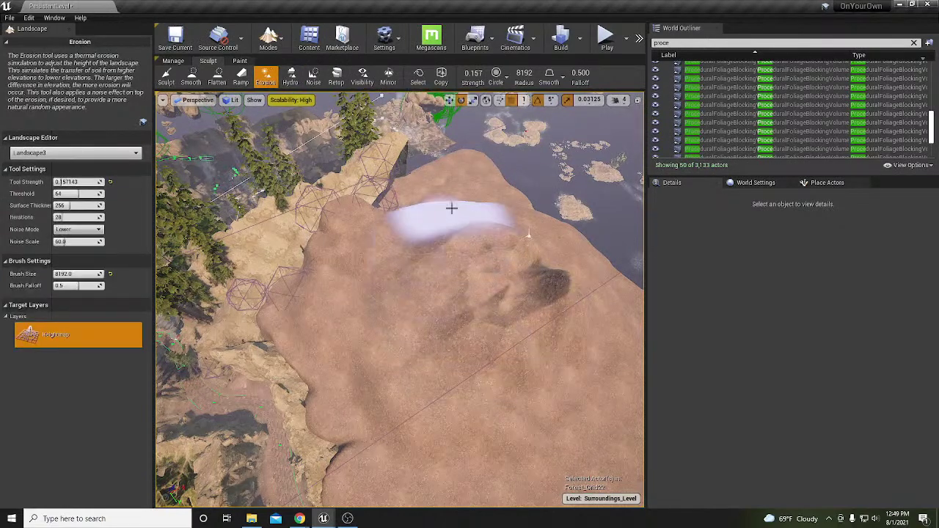
pyautogui.moveTo(511, 248)
pyautogui.mouseDown()
pyautogui.moveTo(577, 371)
pyautogui.moveTo(515, 409)
pyautogui.moveTo(475, 420)
pyautogui.moveTo(335, 310)
pyautogui.moveTo(467, 287)
pyautogui.mouseUp()
pyautogui.moveTo(460, 340)
pyautogui.mouseDown(button='right')
pyautogui.moveTo(429, 340)
pyautogui.moveTo(418, 353)
pyautogui.moveTo(433, 278)
pyautogui.moveTo(470, 239)
pyautogui.moveTo(579, 257)
pyautogui.moveTo(609, 272)
pyautogui.mouseUp(button='right')
pyautogui.moveTo(469, 242); pyautogui.dragTo(365, 225, button='right')
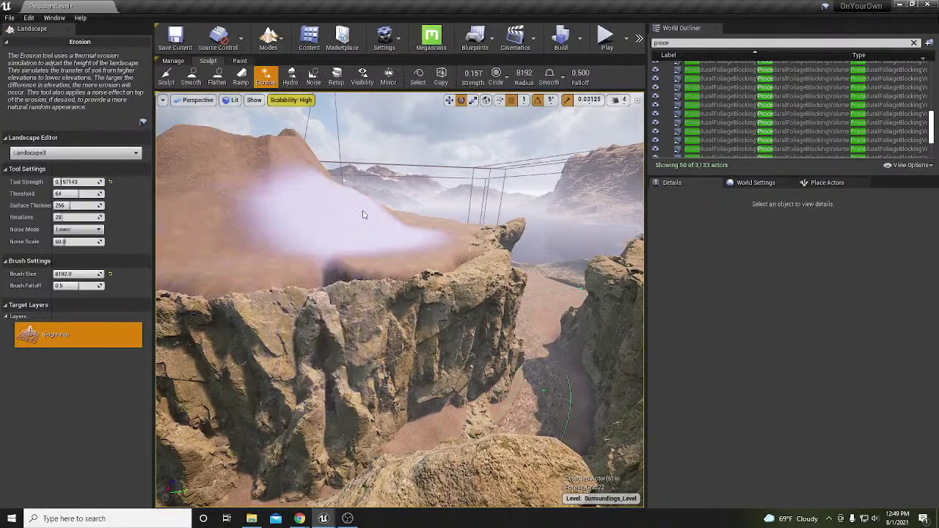
pyautogui.moveTo(366, 230)
pyautogui.mouseDown(button='right')
pyautogui.moveTo(448, 239)
pyautogui.moveTo(513, 264)
pyautogui.moveTo(557, 260)
pyautogui.mouseUp(button='right')
pyautogui.moveTo(365, 261); pyautogui.dragTo(367, 256, button='right')
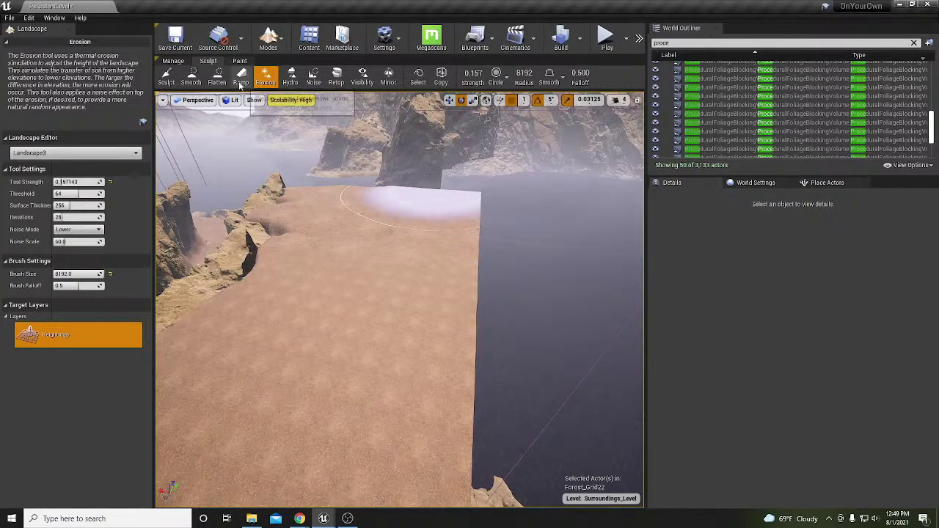
# Roughen the flat end of the plateau along its outer edge with the Noise tool, undoing the first stroke and painting it again.
pyautogui.click(313, 76)
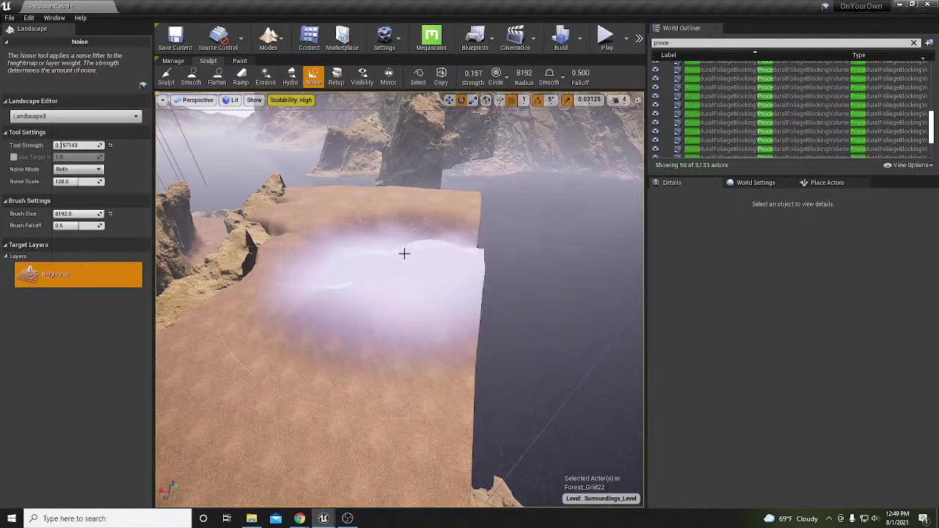
pyautogui.moveTo(445, 313); pyautogui.dragTo(524, 323, button='right')
pyautogui.hotkey('ctrl', 'z')
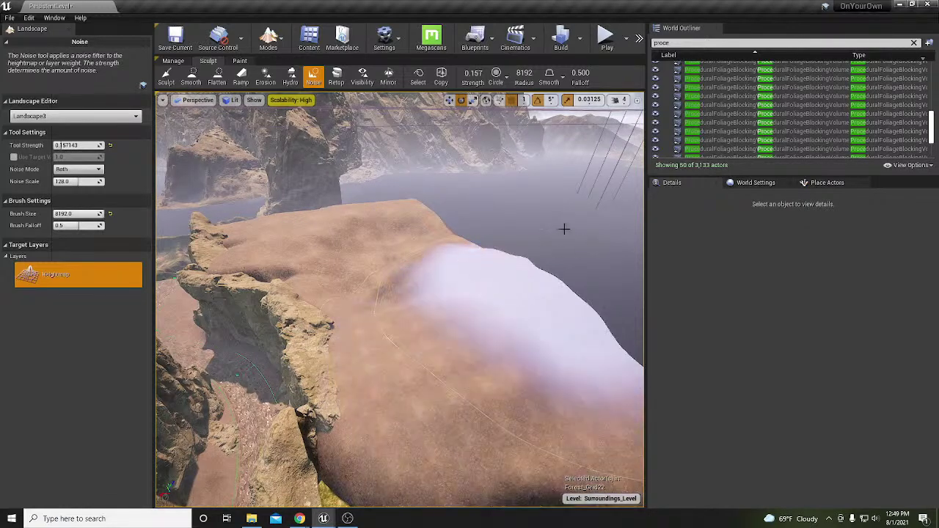
pyautogui.moveTo(436, 253); pyautogui.dragTo(479, 182, button='right')
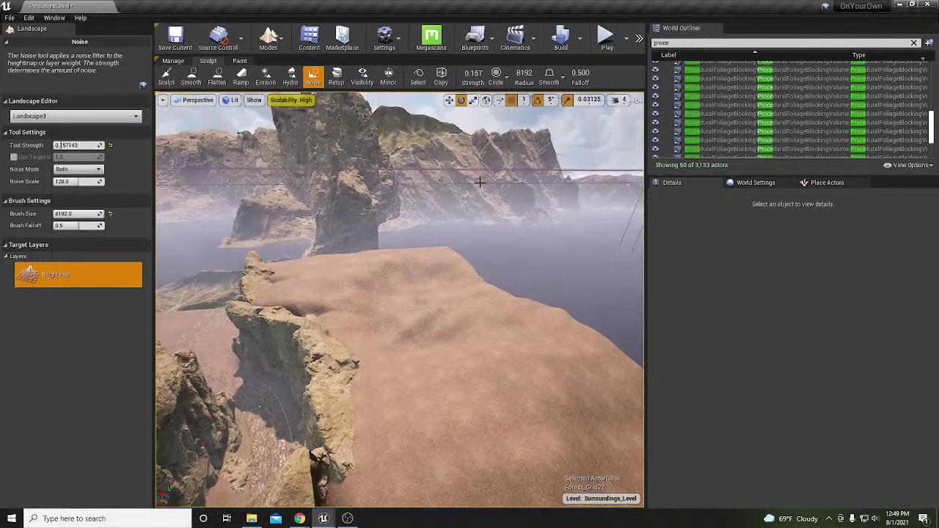
# Erode the newly roughened end of the plateau with the Erosion tool to soften its noise.
pyautogui.click(266, 77)
pyautogui.moveTo(414, 309)
pyautogui.mouseDown(button='right')
pyautogui.moveTo(506, 316)
pyautogui.moveTo(572, 352)
pyautogui.moveTo(576, 311)
pyautogui.mouseUp(button='right')
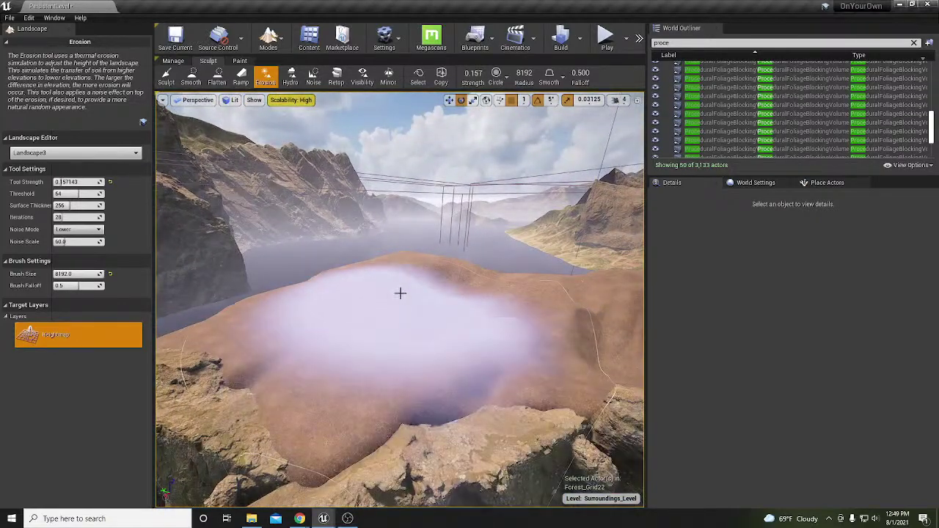
pyautogui.moveTo(475, 292)
pyautogui.mouseDown(button='right')
pyautogui.moveTo(597, 306)
pyautogui.moveTo(572, 290)
pyautogui.mouseUp(button='right')
pyautogui.moveTo(601, 237); pyautogui.dragTo(534, 248, button='right')
# Delete the green background mountain mesh sitting in the gap behind the rock wall.
pyautogui.hotkey('shift', '1')
pyautogui.click(387, 288)
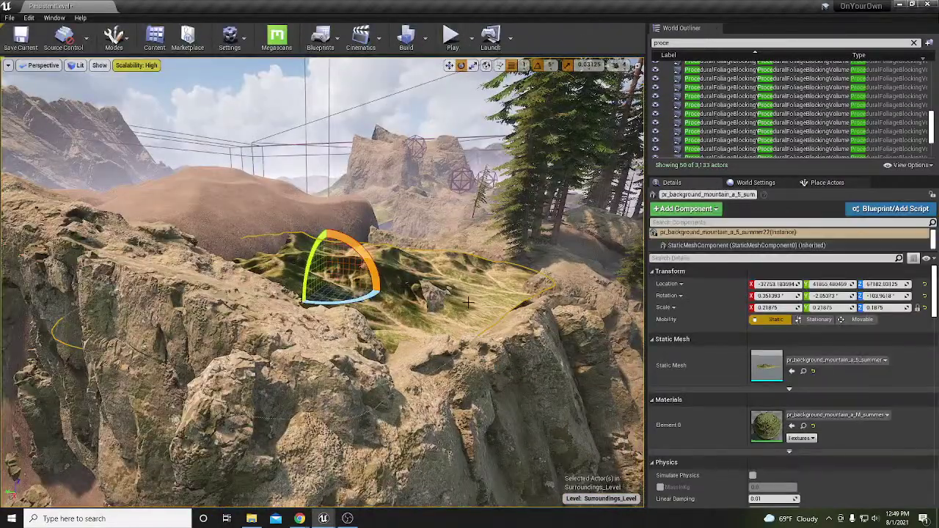
pyautogui.press('Delete')
pyautogui.moveTo(468, 302); pyautogui.dragTo(422, 345, button='right')
pyautogui.moveTo(447, 272); pyautogui.dragTo(448, 304, button='right')
# Flatten Landscape3 into the gap behind the rock wall to a picked plateau height, reducing the brush size to 3420.
pyautogui.click(357, 221)
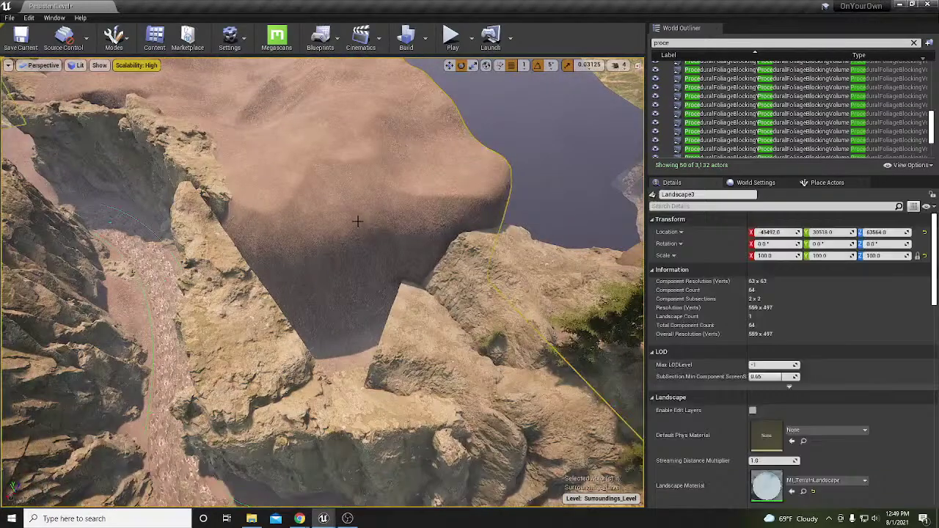
pyautogui.hotkey('shift', '2')
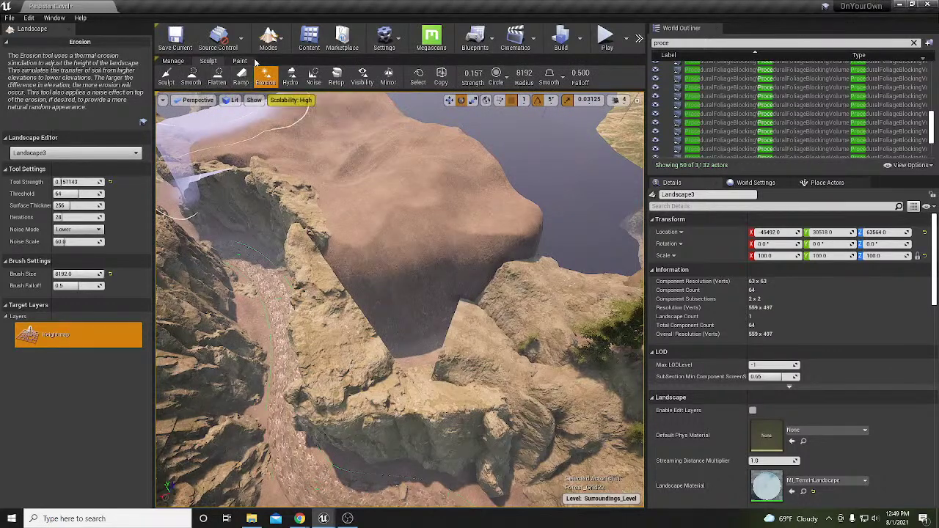
pyautogui.click(216, 76)
pyautogui.click(95, 150)
pyautogui.click(508, 231)
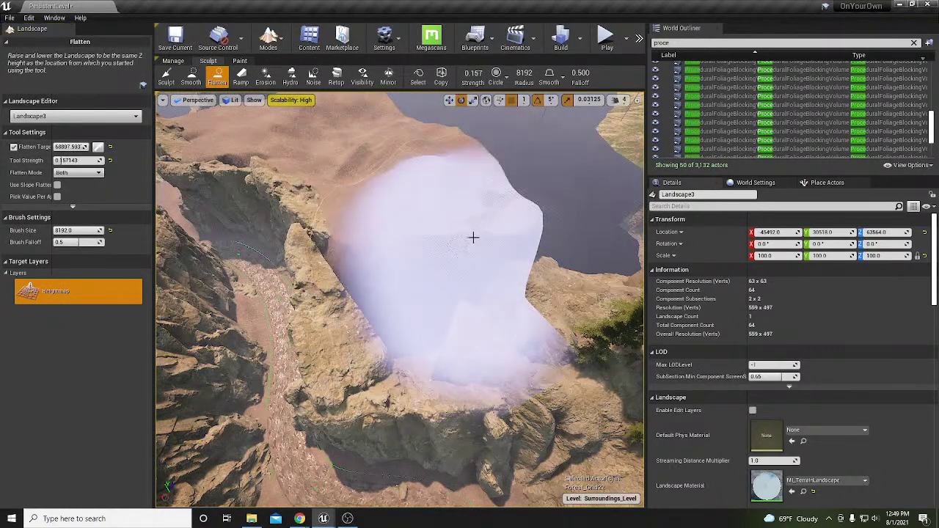
pyautogui.moveTo(460, 270); pyautogui.dragTo(460, 308, button='right')
pyautogui.press('[')
pyautogui.press('[')
pyautogui.press('[')
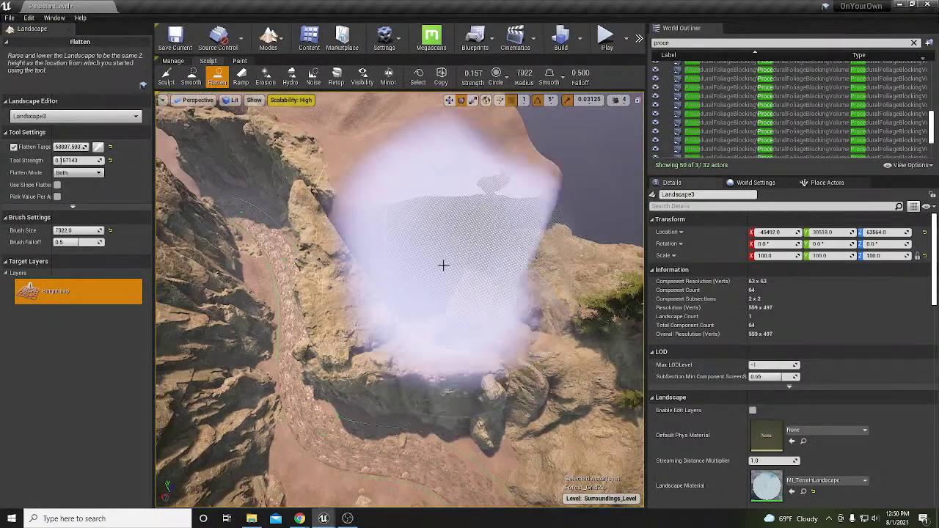
pyautogui.press('[')
pyautogui.press('[')
pyautogui.moveTo(417, 280)
pyautogui.mouseDown()
pyautogui.moveTo(503, 245)
pyautogui.moveTo(526, 257)
pyautogui.moveTo(442, 232)
pyautogui.mouseUp()
pyautogui.moveTo(442, 232); pyautogui.dragTo(542, 161, button='right')
pyautogui.press('w')
pyautogui.moveTo(436, 193); pyautogui.dragTo(424, 228, button='right')
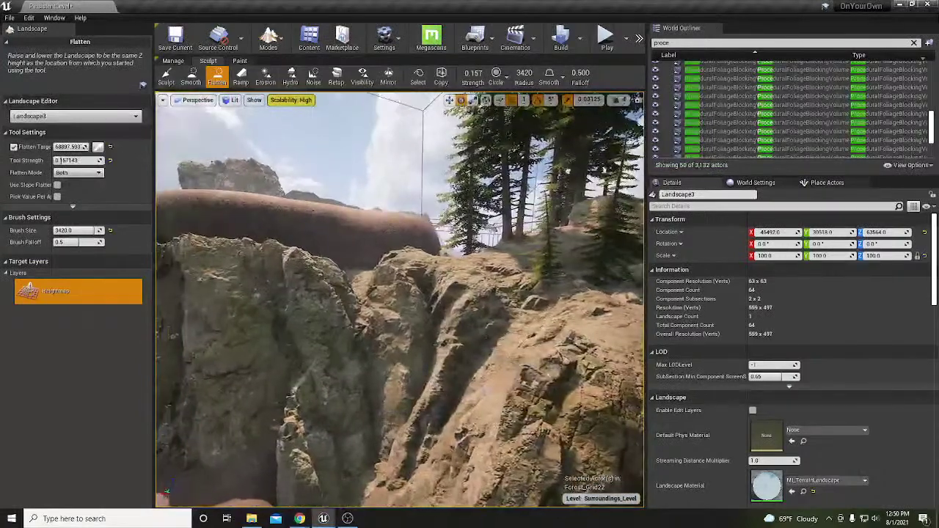
# Erode the flattened plateau's rounded rim above the rock wall, reducing the Erosion brush size to 2385.
pyautogui.click(266, 76)
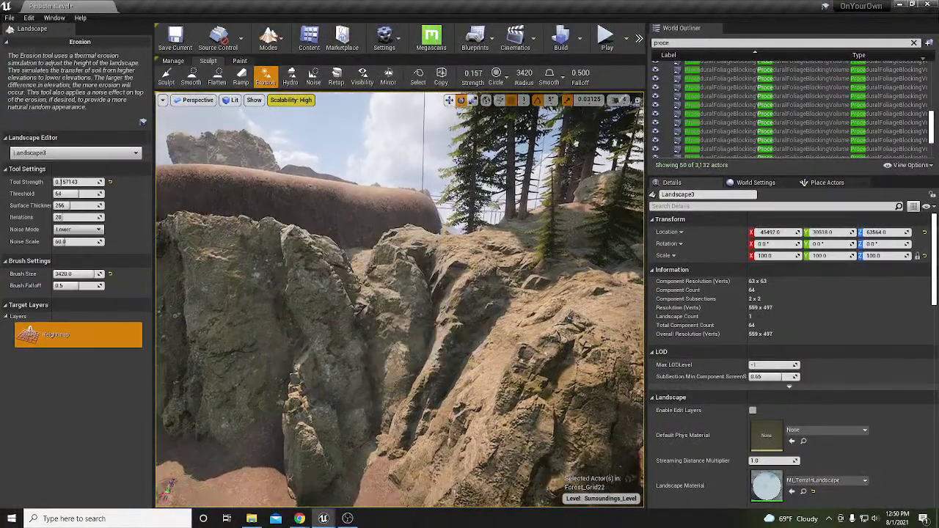
pyautogui.press('[')
pyautogui.press('[')
pyautogui.press('[')
pyautogui.press('[')
pyautogui.press('[')
pyautogui.press('[')
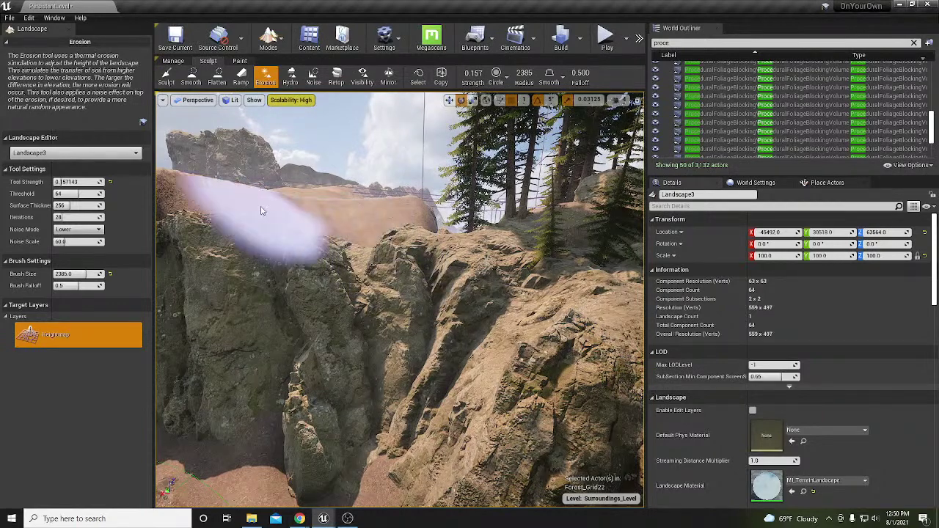
pyautogui.press('a')
pyautogui.moveTo(259, 203); pyautogui.dragTo(235, 198, button='right')
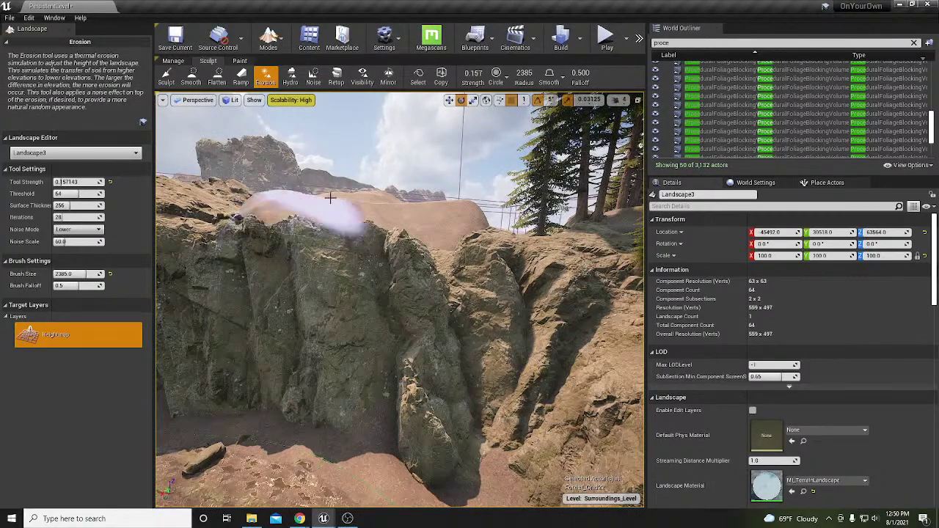
pyautogui.press('s')
pyautogui.moveTo(434, 223); pyautogui.dragTo(294, 235, button='right')
# Leave landscape sculpting and resimulate the ProceduralLargeTrees foliage volume.
pyautogui.hotkey('shift', '1')
pyautogui.press('e')
pyautogui.moveTo(447, 264); pyautogui.dragTo(354, 220, button='right')
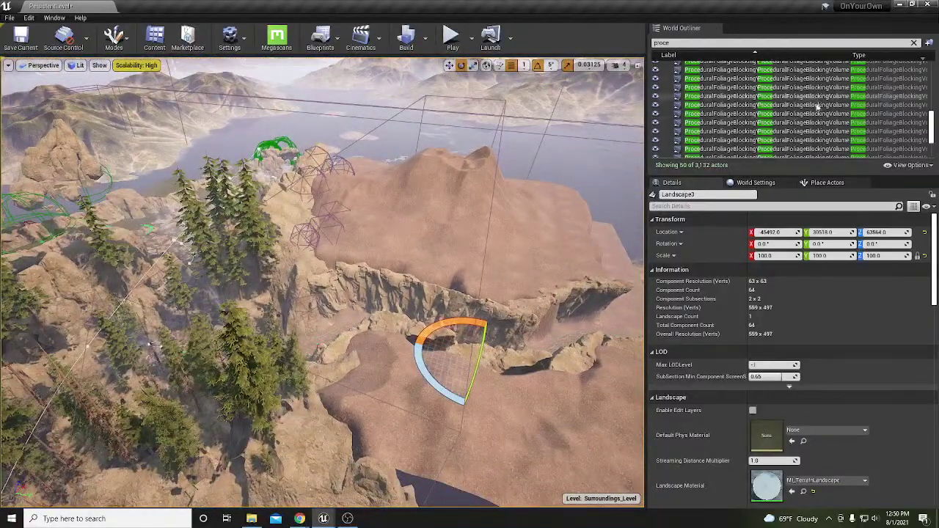
pyautogui.scroll(10, 777, 102)
pyautogui.click(776, 83)
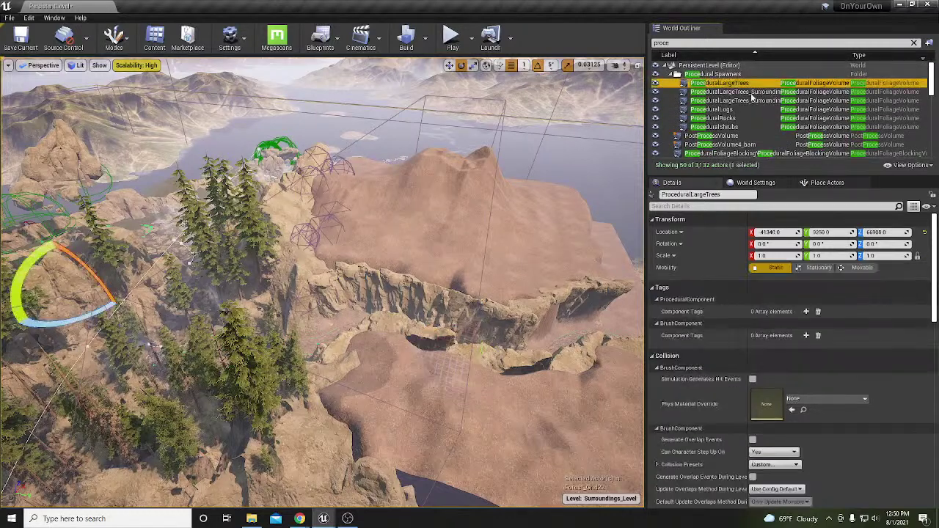
pyautogui.scroll(-5, 845, 374)
pyautogui.scroll(-8, 845, 374)
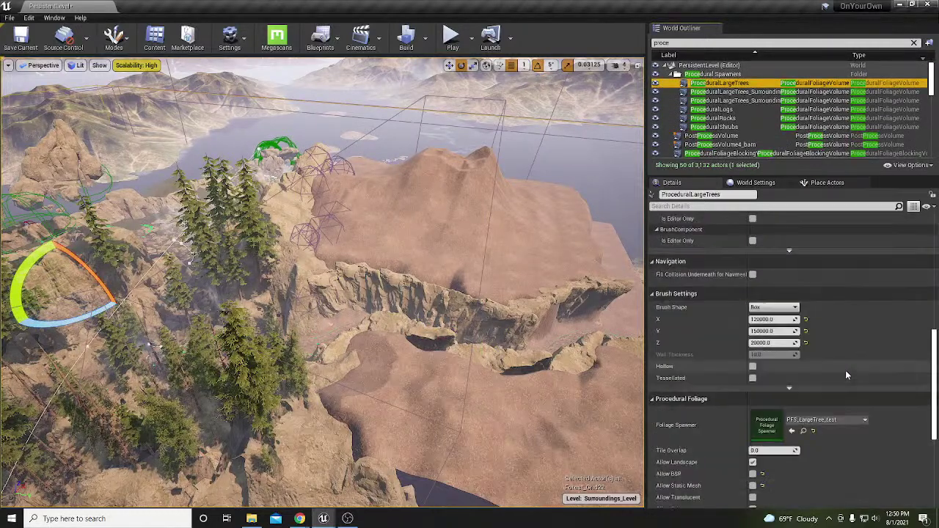
pyautogui.click(773, 347)
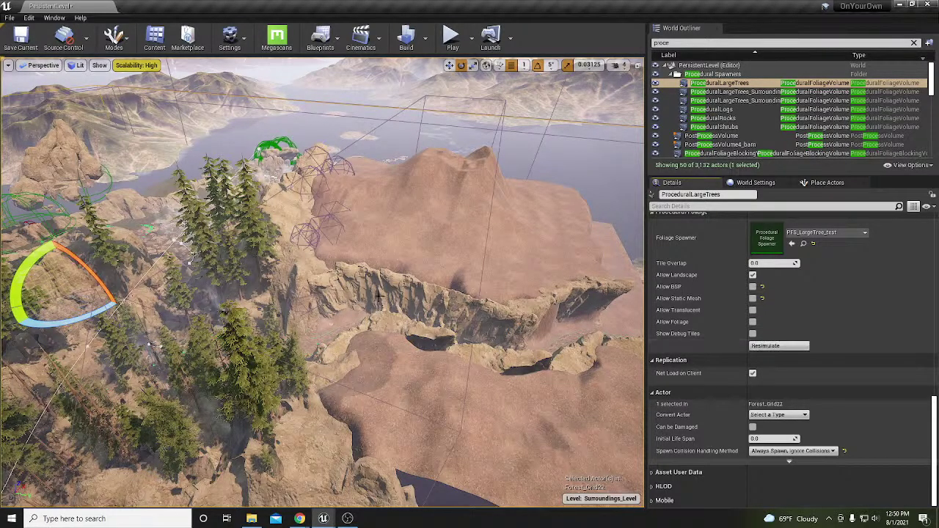
# Inspect the trees down in the canyon and save the level.
pyautogui.moveTo(387, 296); pyautogui.dragTo(382, 349, button='right')
pyautogui.press('w')
pyautogui.moveTo(377, 316); pyautogui.dragTo(443, 235, button='right')
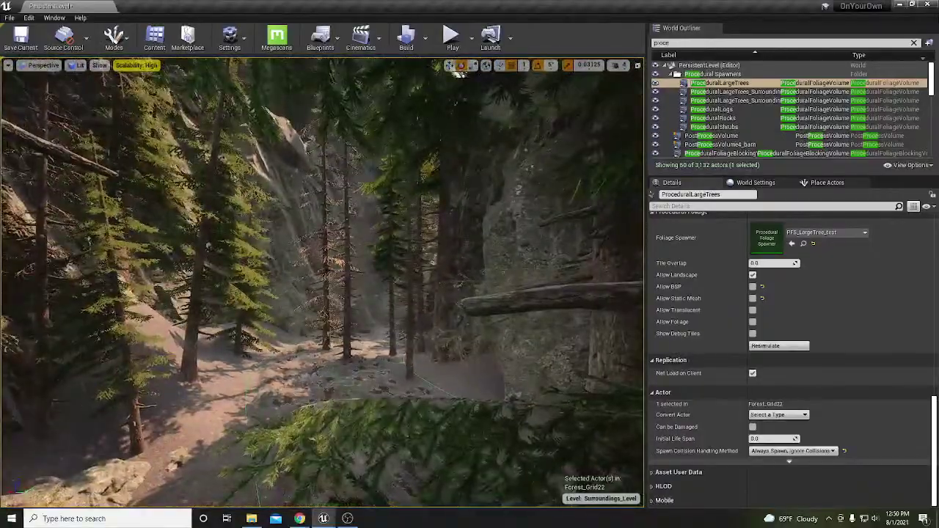
pyautogui.hotkey('ctrl', 's')
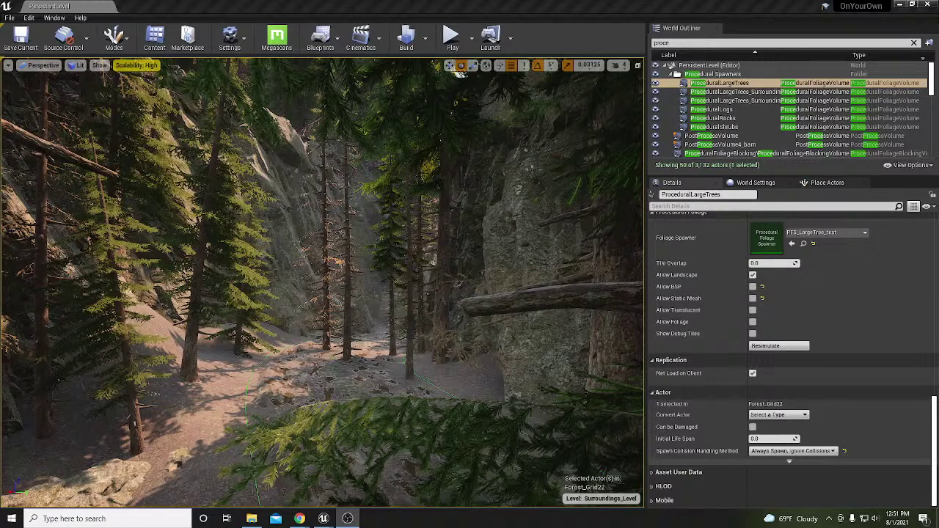
pyautogui.press('XF86AudioLowerVolume')
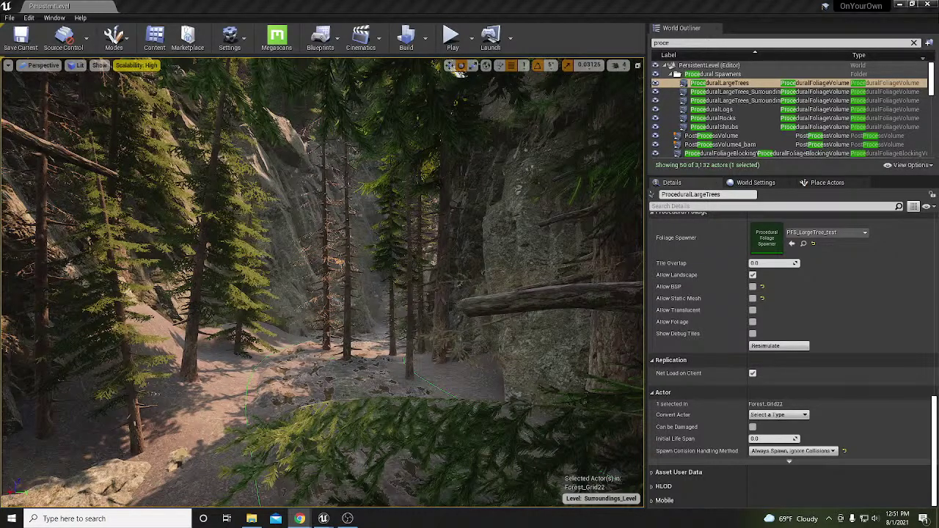
# Place a Box Reflection Capture on the forest floor among the canyon trees.
pyautogui.moveTo(431, 300); pyautogui.dragTo(411, 271, button='right')
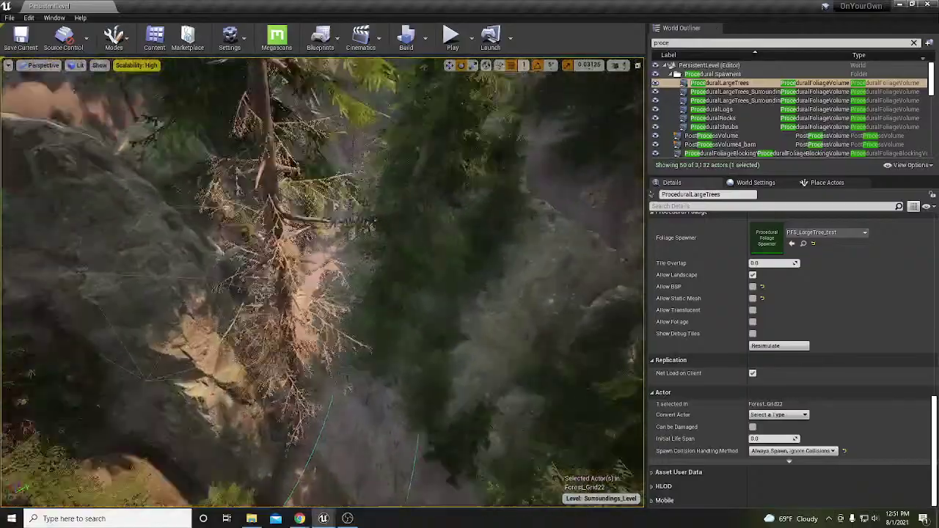
pyautogui.moveTo(444, 380); pyautogui.dragTo(445, 356, button='right')
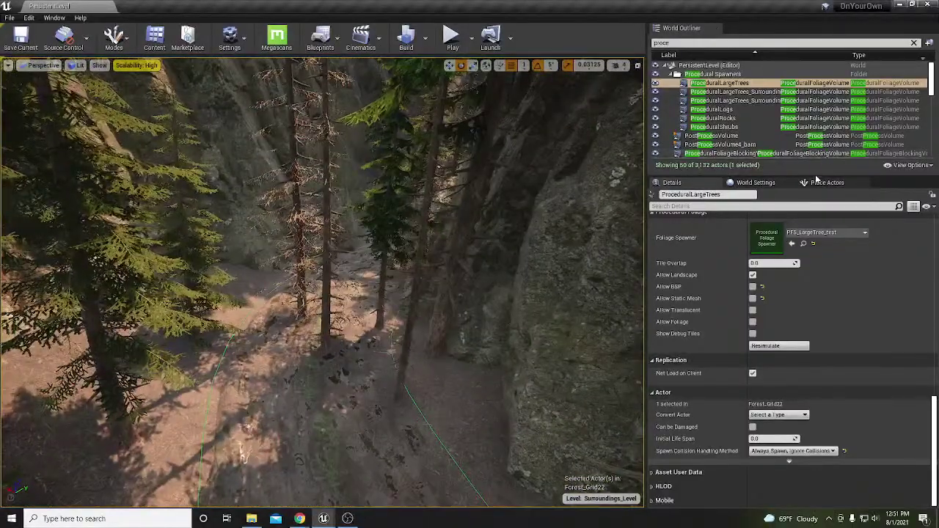
pyautogui.click(826, 182)
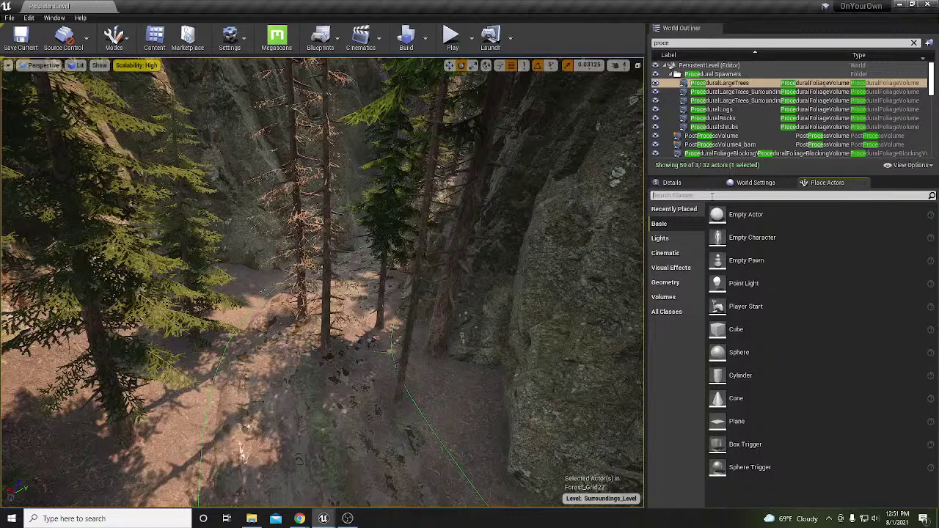
pyautogui.write('box re')
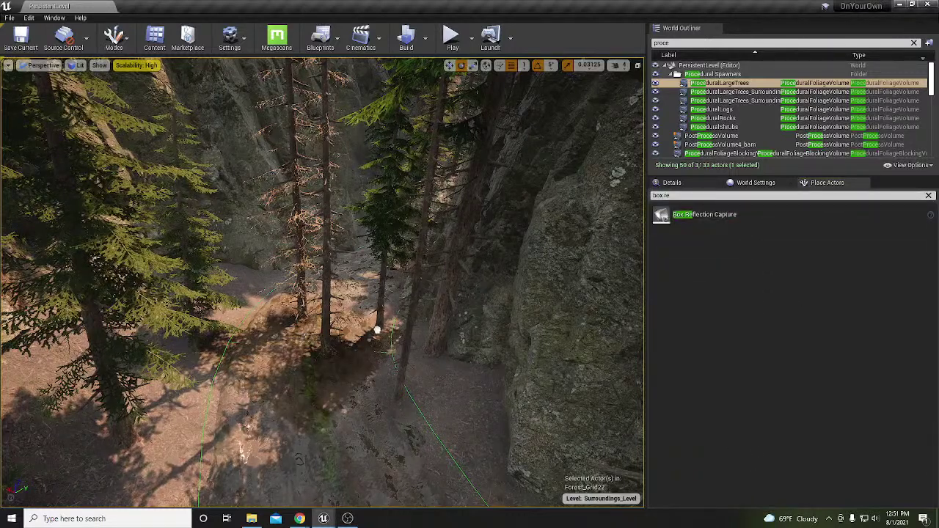
pyautogui.moveTo(494, 303); pyautogui.dragTo(316, 344)
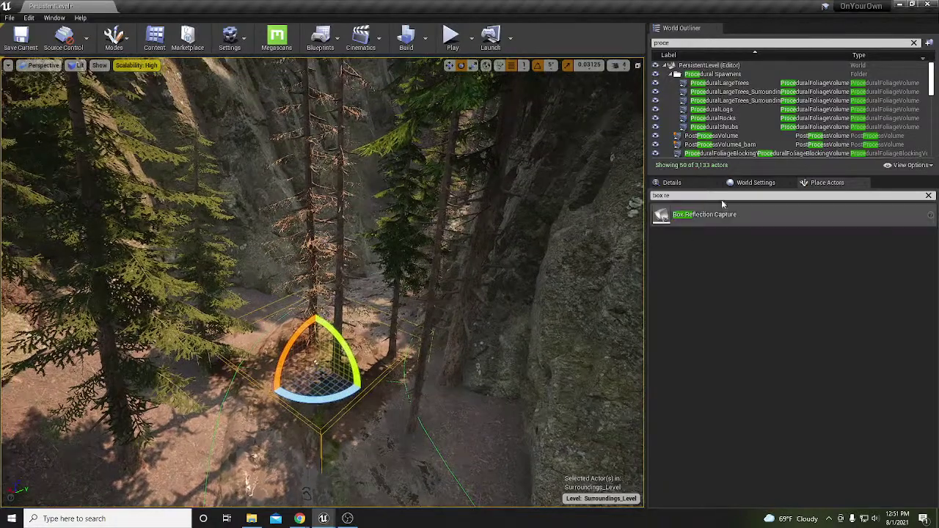
# Undo the trial scaling of the Box Reflection Capture and set its scale to 10000 by 10000 by 4000.
pyautogui.click(690, 182)
pyautogui.scroll(5, 812, 378)
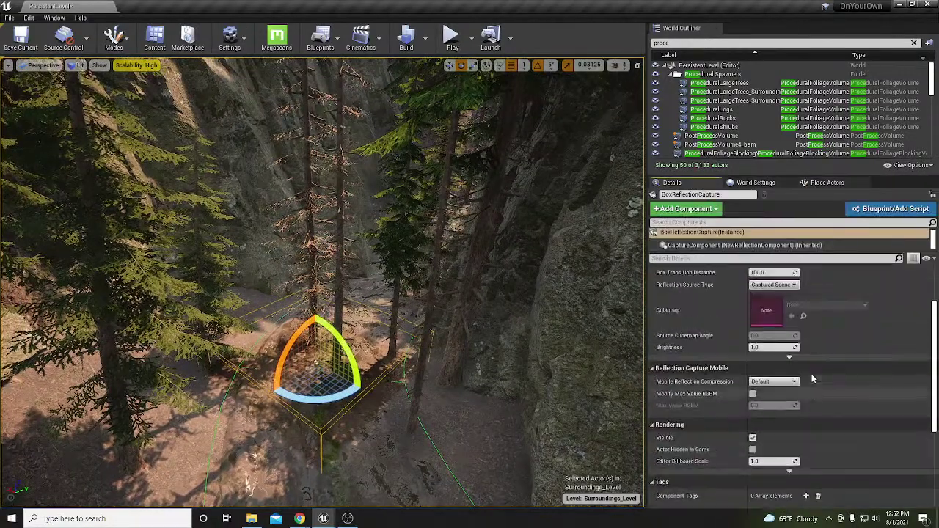
pyautogui.scroll(-5, 812, 378)
pyautogui.scroll(5, 813, 379)
pyautogui.moveTo(469, 367); pyautogui.dragTo(451, 378, button='right')
pyautogui.press('r')
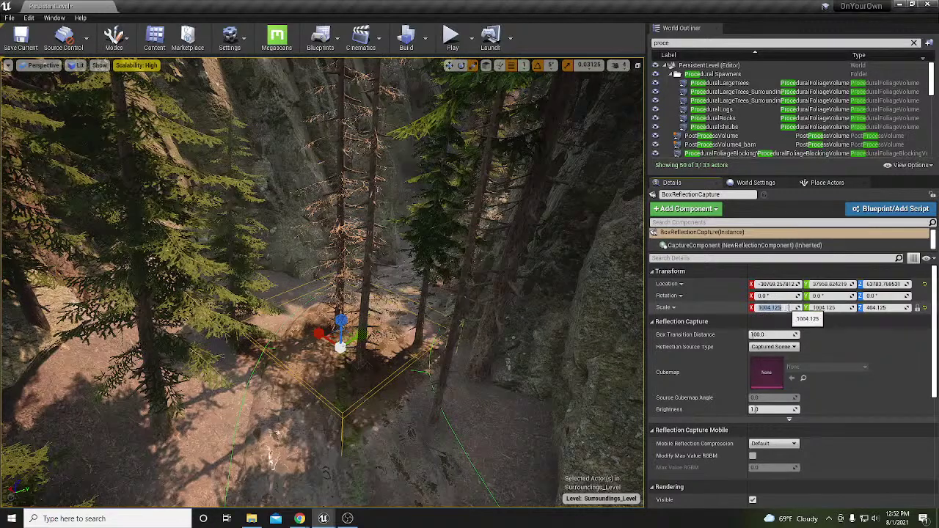
pyautogui.hotkey('ctrl', 'z')
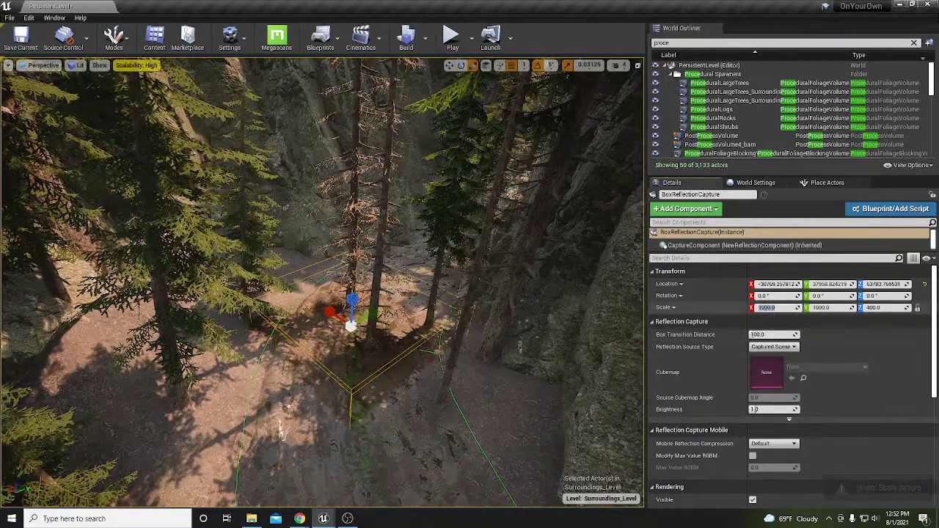
pyautogui.write('0')
pyautogui.press('Return')
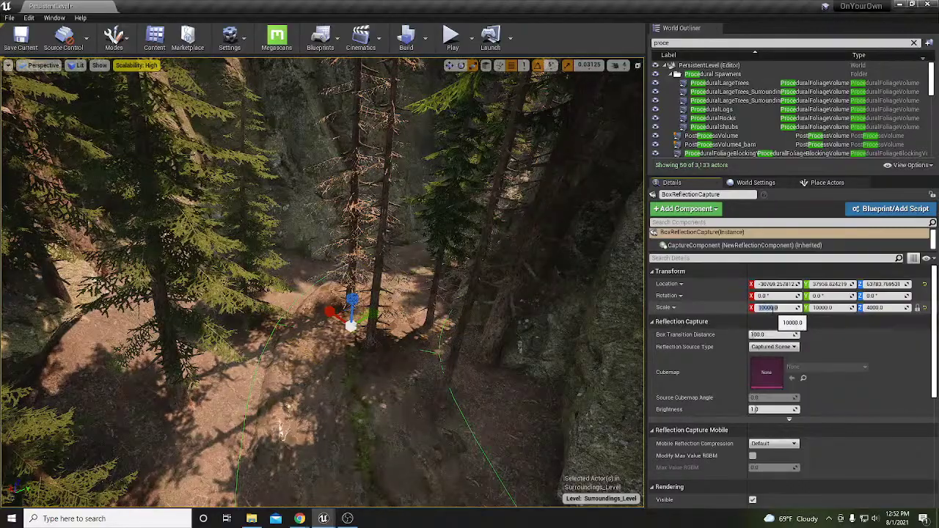
# Place a Procedural Foliage Blocking Volume on the canyon path between the trees and the rock wall.
pyautogui.moveTo(469, 330); pyautogui.dragTo(446, 275, button='right')
pyautogui.moveTo(322, 261); pyautogui.dragTo(335, 235, button='right')
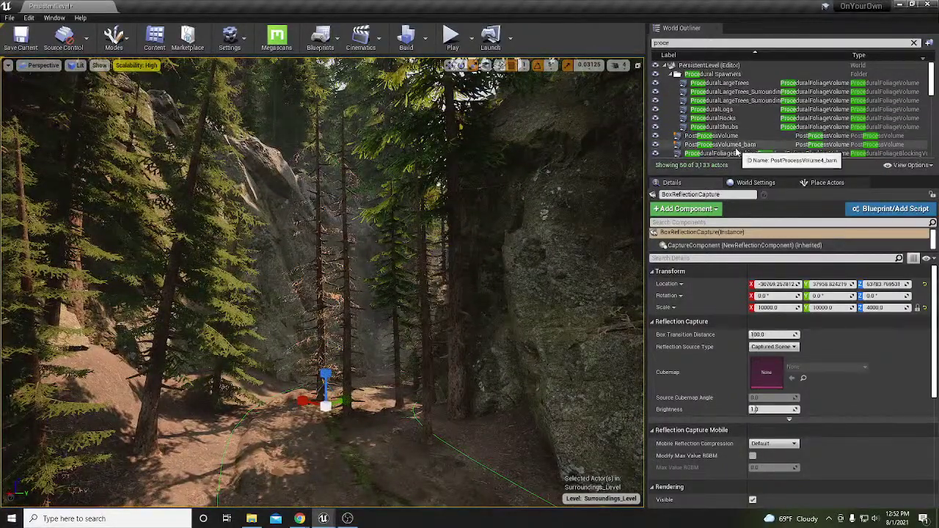
pyautogui.click(821, 182)
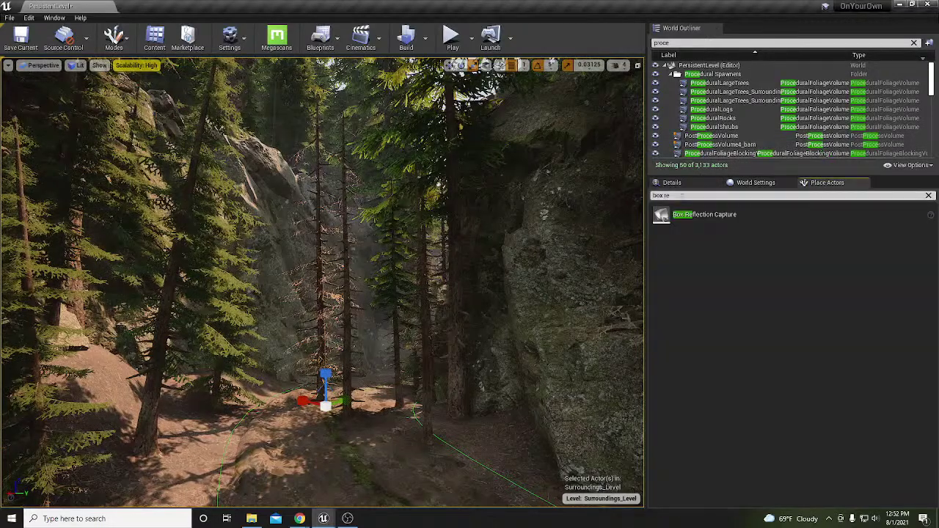
pyautogui.press('BackSpace')
pyautogui.press('BackSpace')
pyautogui.press('BackSpace')
pyautogui.press('BackSpace')
pyautogui.press('BackSpace')
pyautogui.press('BackSpace')
pyautogui.write('block')
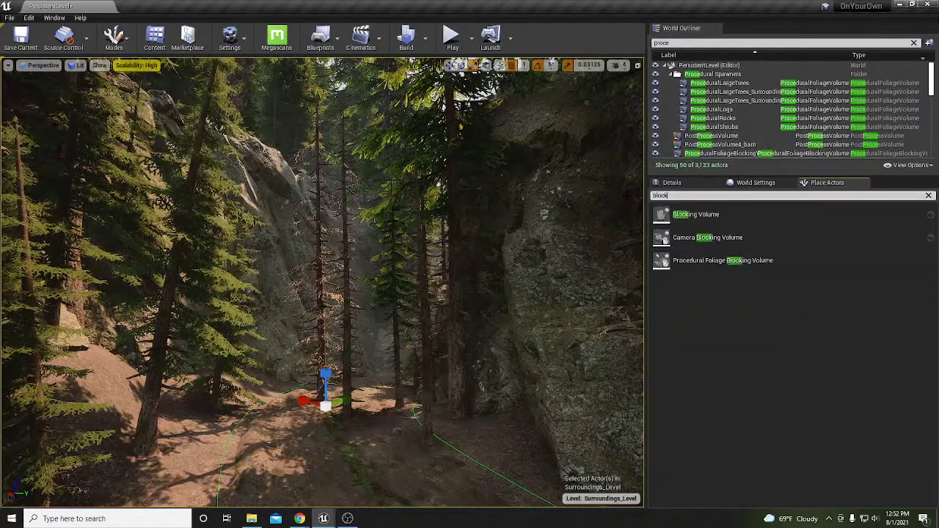
pyautogui.moveTo(687, 261); pyautogui.dragTo(407, 400)
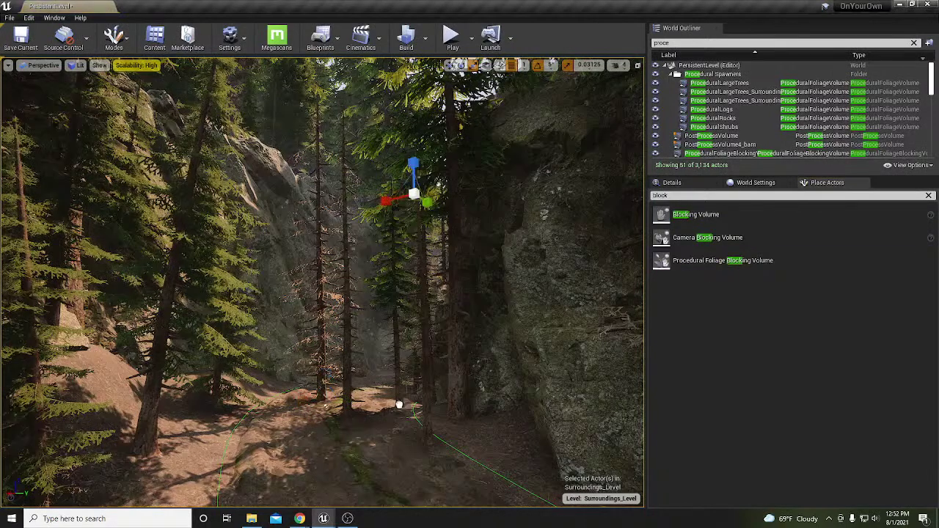
# Change the new Procedural Foliage Blocking Volume's brush shape to TetrahedronBuilder and scale it up uniformly to about 5.4.
pyautogui.moveTo(333, 432); pyautogui.dragTo(371, 398)
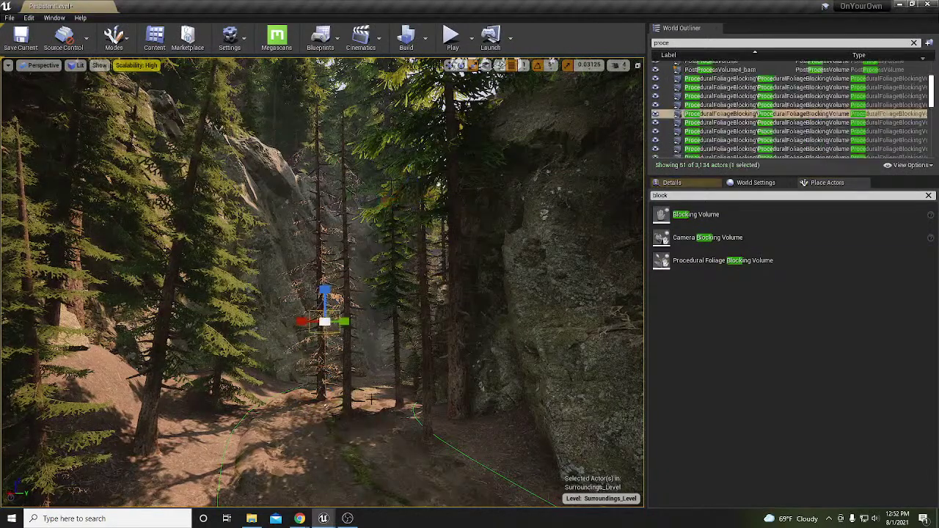
pyautogui.click(674, 183)
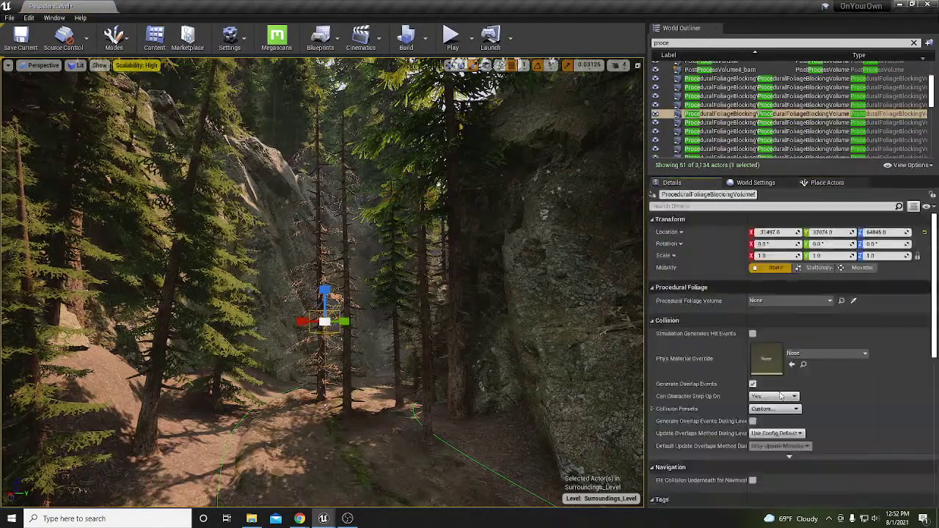
pyautogui.scroll(-5, 816, 426)
pyautogui.scroll(-5, 816, 426)
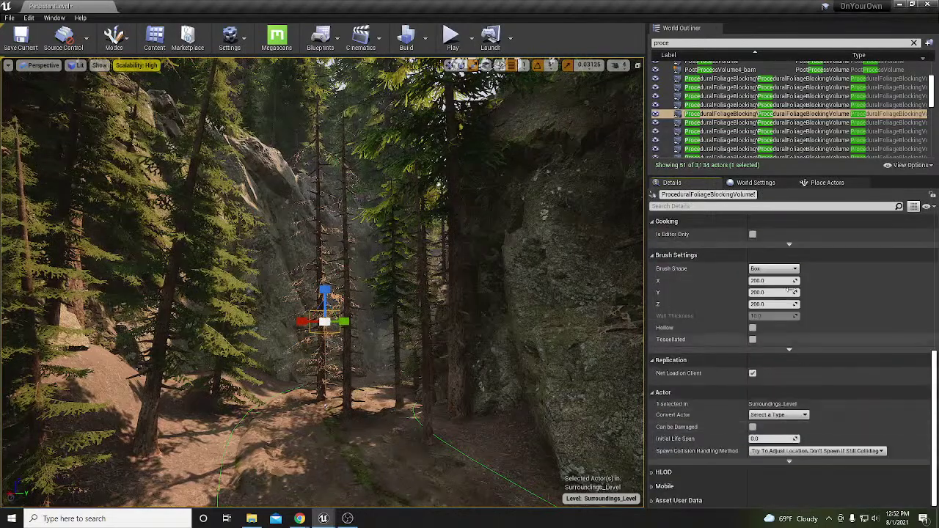
pyautogui.click(780, 270)
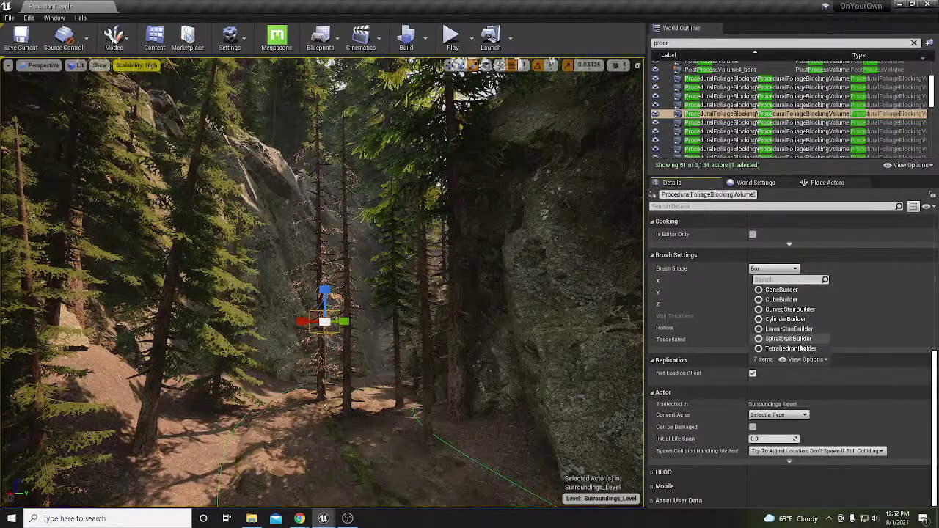
pyautogui.click(784, 349)
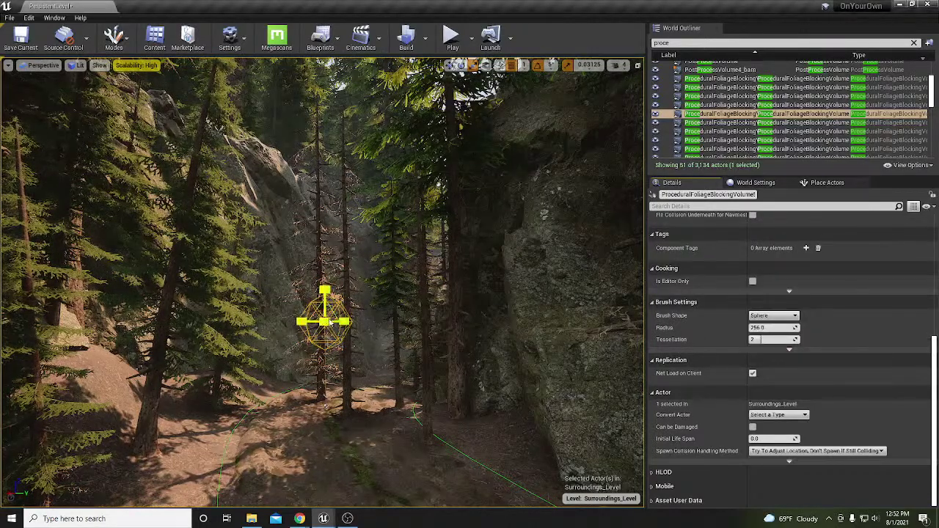
pyautogui.moveTo(324, 321); pyautogui.dragTo(352, 300)
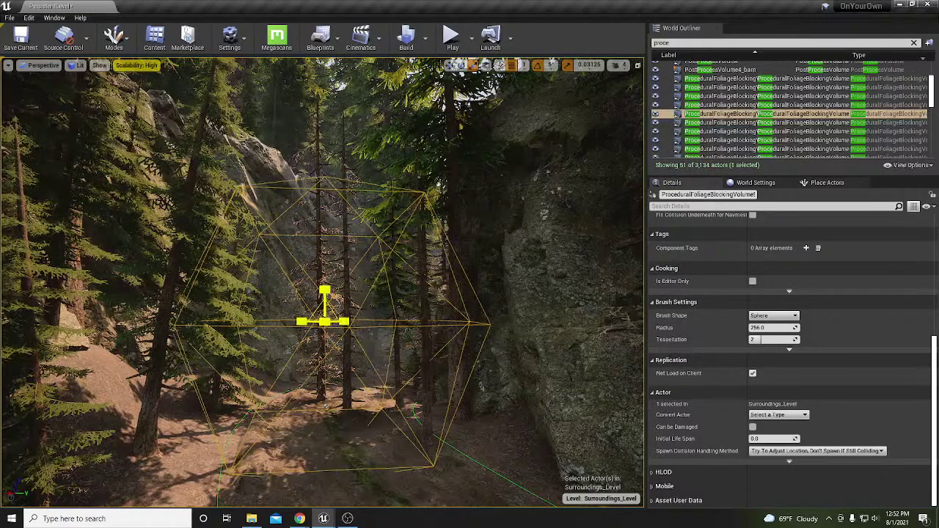
pyautogui.moveTo(345, 352); pyautogui.dragTo(346, 377, button='right')
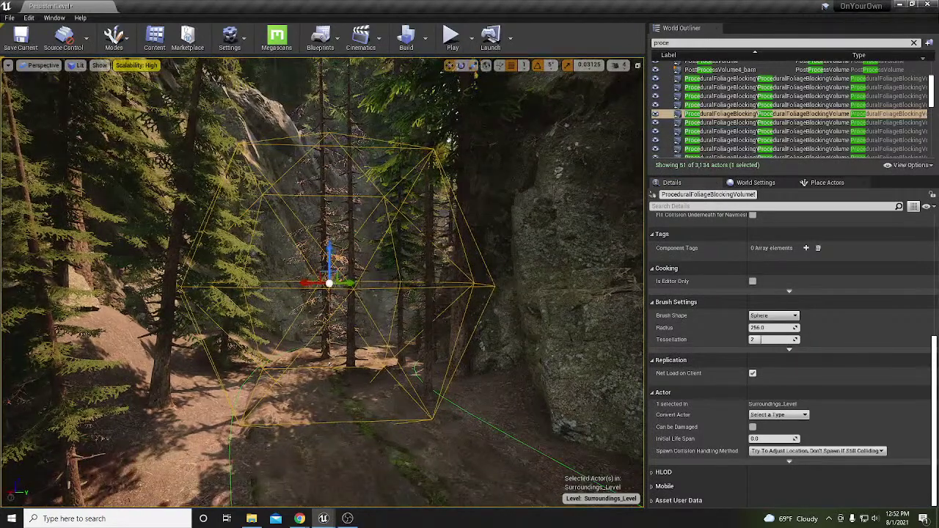
# Duplicate the sphere-shaped blocking volume and place the copy farther along the canyon path, beside the original.
pyautogui.press('e')
pyautogui.moveTo(385, 295); pyautogui.dragTo(306, 363, button='right')
pyautogui.press('w')
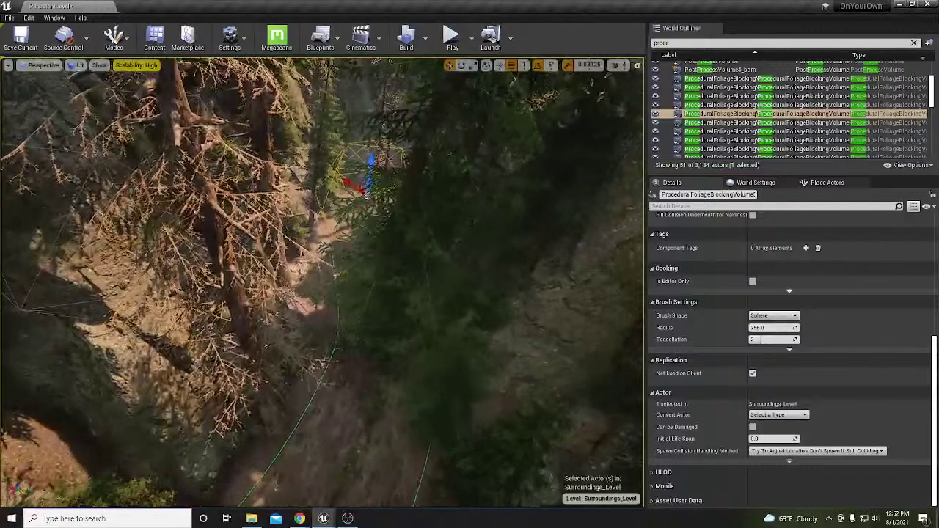
pyautogui.keyDown('alt'); pyautogui.moveTo(373, 190); pyautogui.dragTo(374, 199); pyautogui.keyUp('alt')
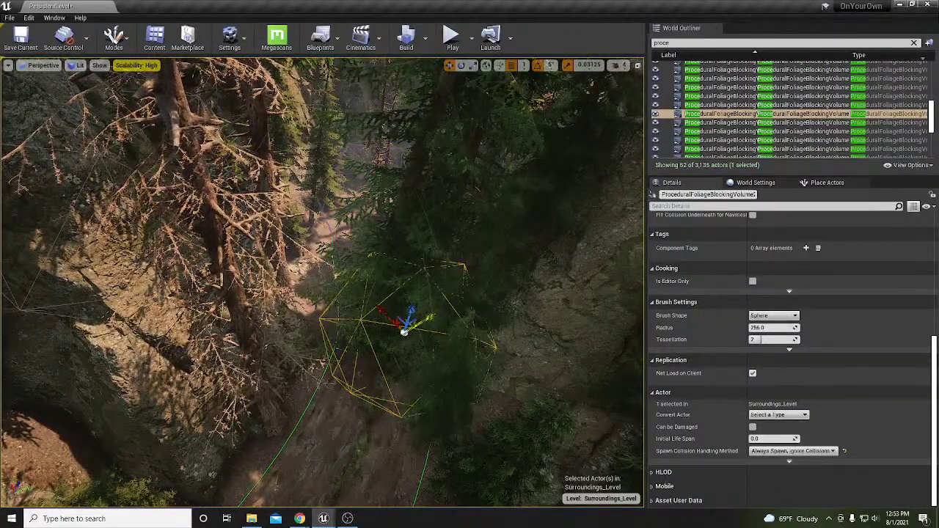
pyautogui.moveTo(328, 384); pyautogui.dragTo(330, 360, button='right')
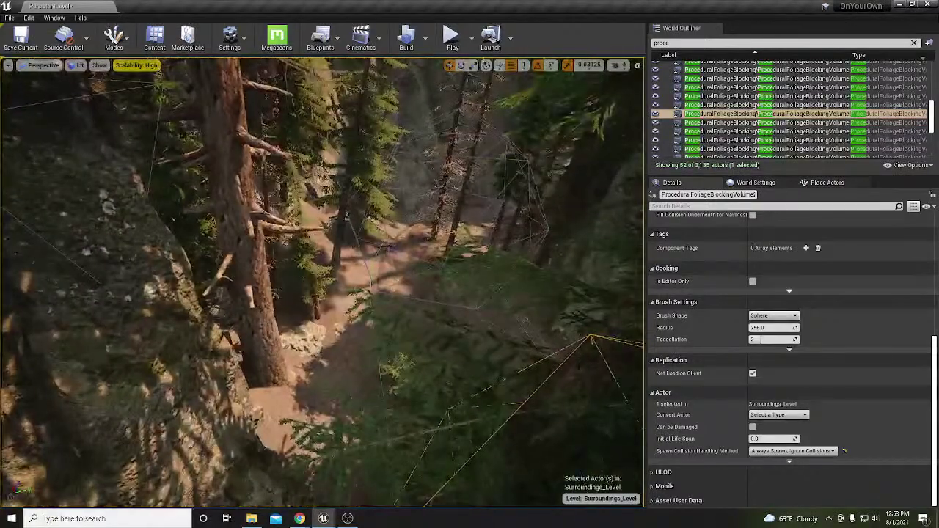
# Select both sphere blocking volumes and try to assign ProceduralLargeTrees as their Procedural Foliage Volume.
pyautogui.keyDown('ctrl'); pyautogui.click(433, 301); pyautogui.keyUp('ctrl')
pyautogui.scroll(6, 755, 315)
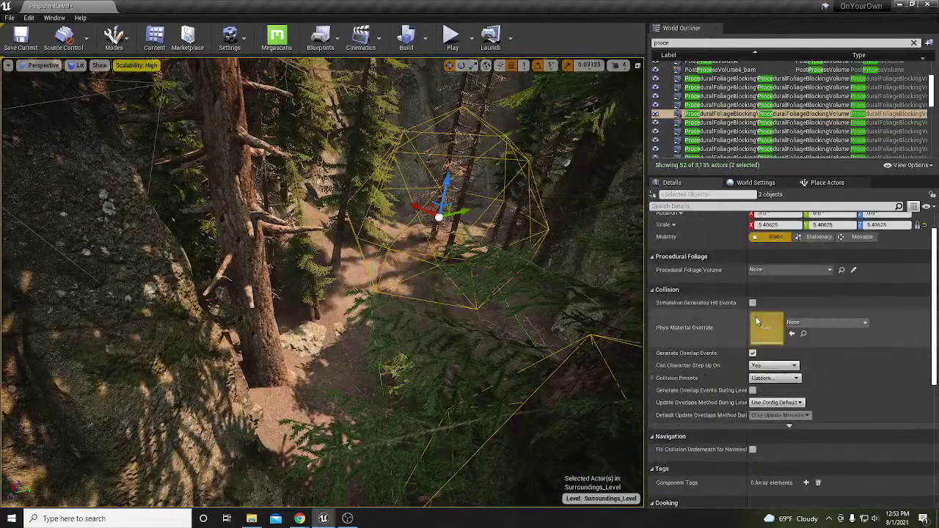
pyautogui.click(807, 270)
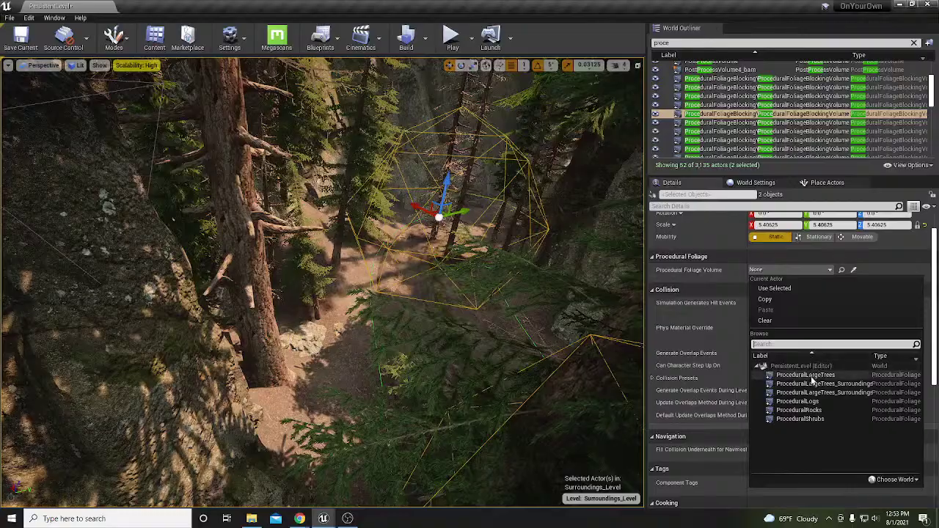
pyautogui.click(812, 377)
# Check how the two sphere blocking volumes cover the forest path and save the level.
pyautogui.press('w')
pyautogui.moveTo(330, 293); pyautogui.dragTo(349, 228, button='right')
pyautogui.press('w')
pyautogui.press('s')
pyautogui.press('w')
pyautogui.moveTo(477, 240); pyautogui.dragTo(481, 242, button='right')
pyautogui.press('w')
pyautogui.hotkey('ctrl', 's')
# Resimulate the ProceduralLargeTrees spawner and check the trees around the blocking volumes.
pyautogui.scroll(3, 892, 114)
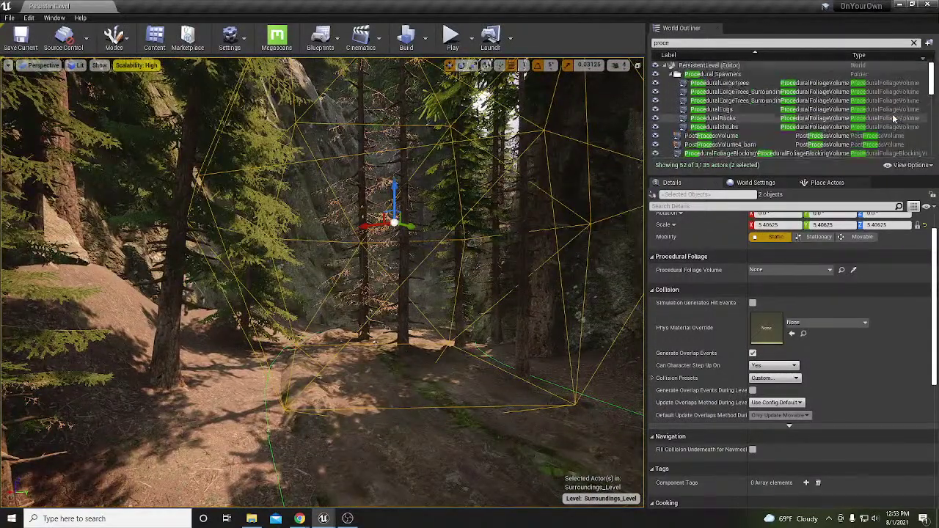
pyautogui.click(734, 83)
pyautogui.scroll(-5, 823, 354)
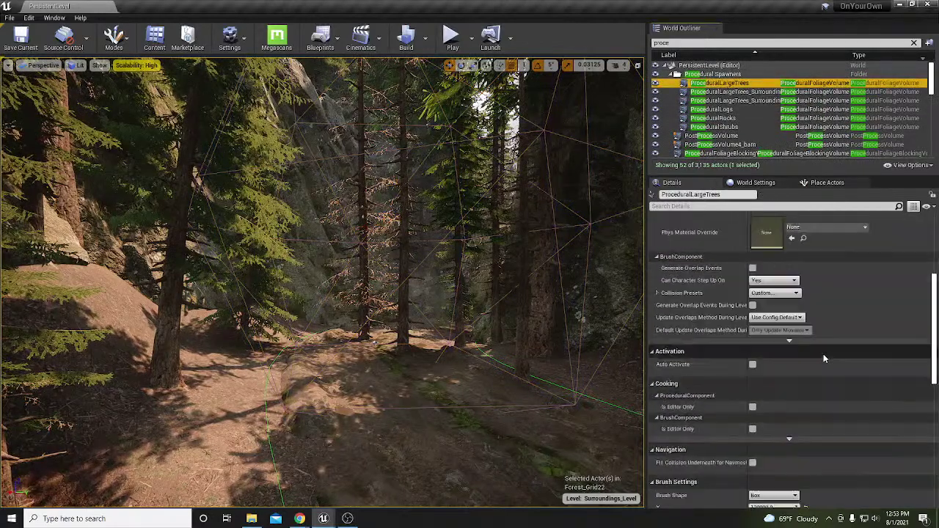
pyautogui.scroll(-5, 823, 354)
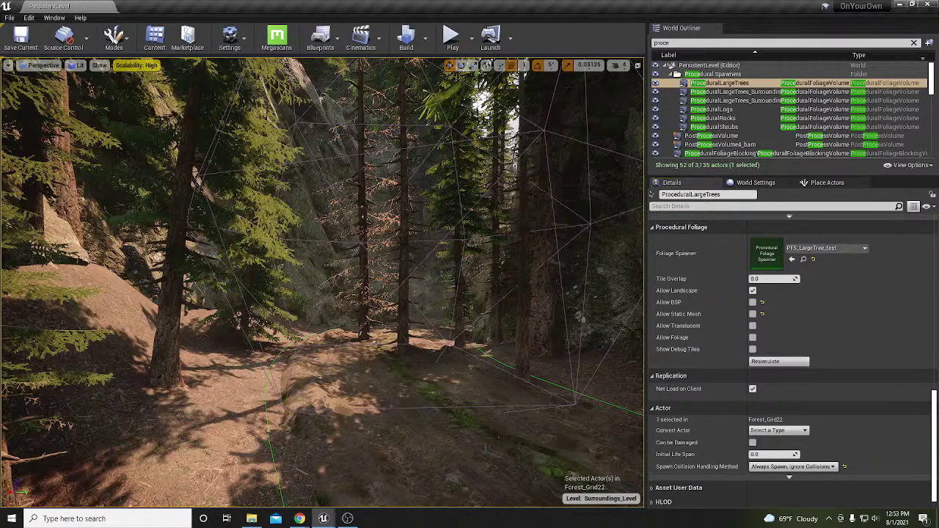
pyautogui.click(779, 361)
pyautogui.moveTo(323, 283); pyautogui.dragTo(356, 352, button='right')
pyautogui.press('w')
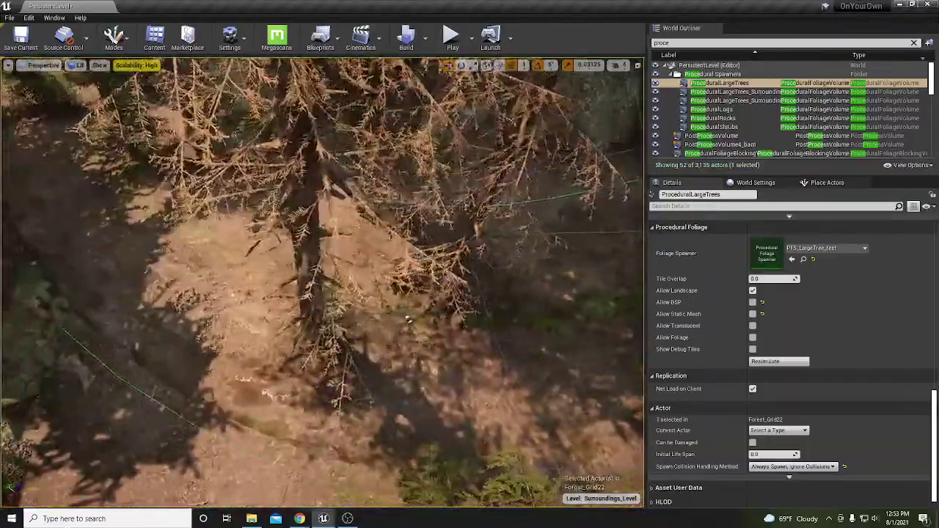
# Duplicate the sphere blocking volume twice along the path, one copy by the dead trees and one at about Y 42227.
pyautogui.click(306, 237)
pyautogui.press('s')
pyautogui.moveTo(381, 270); pyautogui.dragTo(381, 301, button='right')
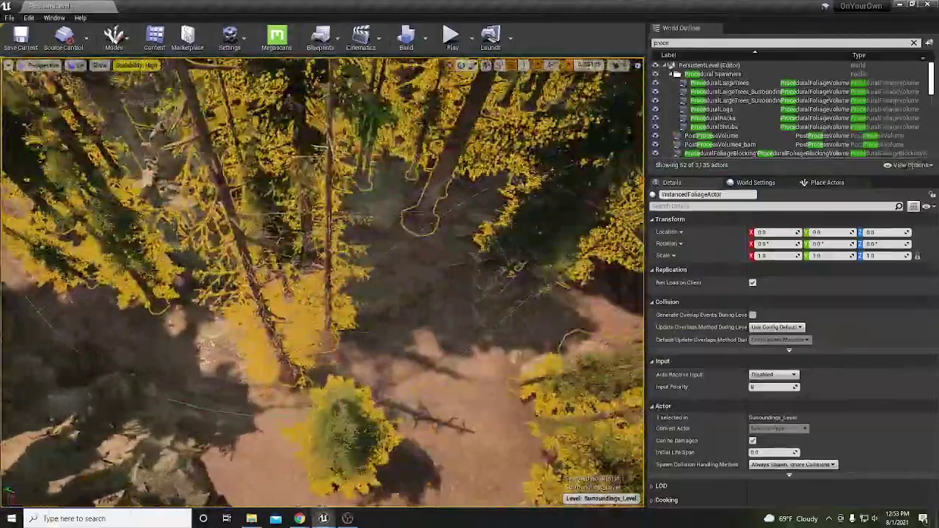
pyautogui.click(403, 317)
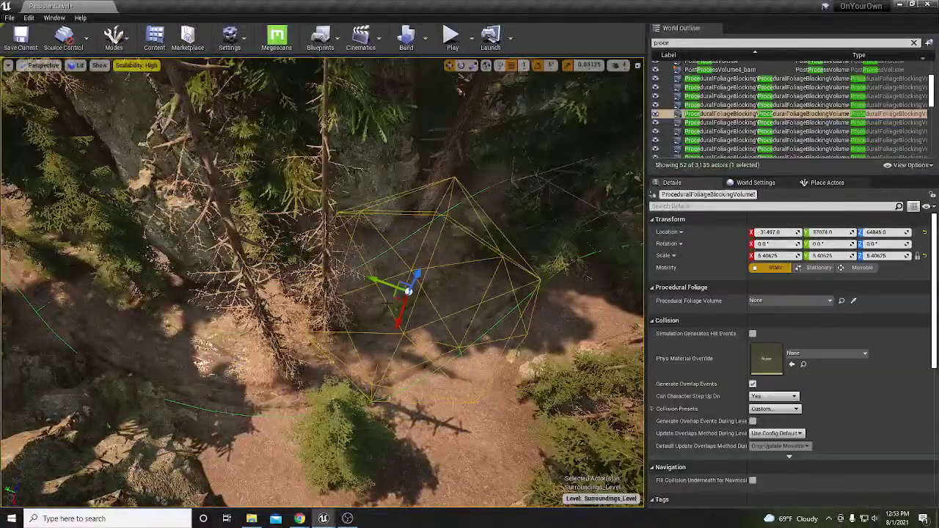
pyautogui.keyDown('alt'); pyautogui.moveTo(395, 297); pyautogui.dragTo(225, 348); pyautogui.keyUp('alt')
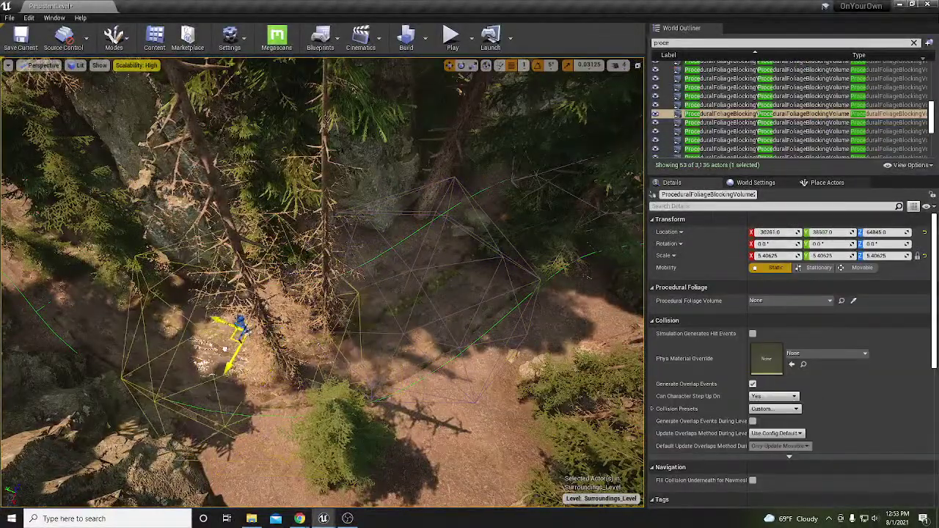
pyautogui.moveTo(322, 293); pyautogui.dragTo(257, 242, button='right')
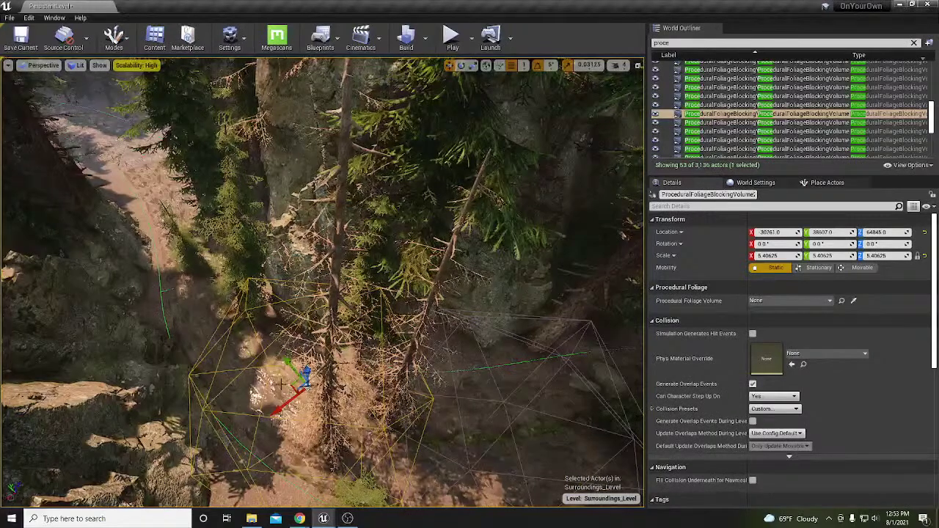
pyautogui.keyDown('alt'); pyautogui.moveTo(291, 383); pyautogui.dragTo(182, 261); pyautogui.keyUp('alt')
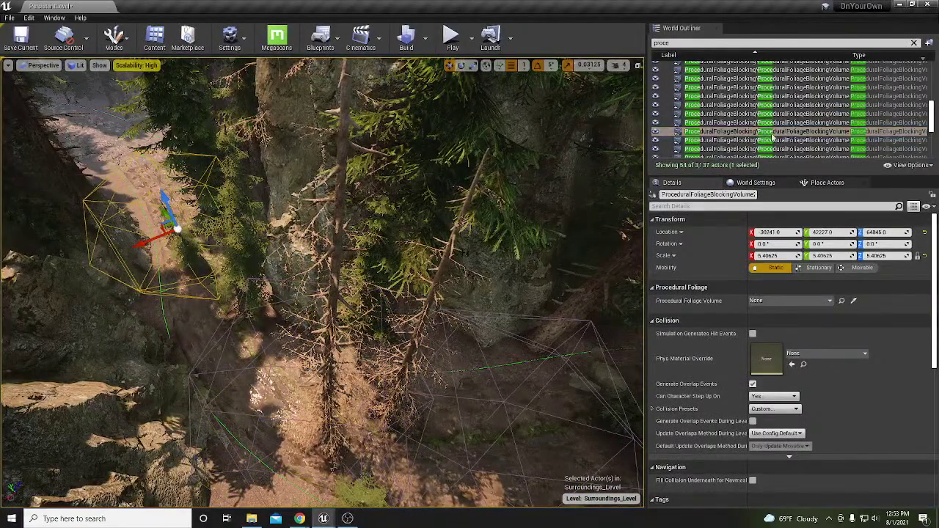
# Select the ProceduralLargeTrees spawner and resimulate it with the added blocking volumes in place.
pyautogui.moveTo(929, 112); pyautogui.dragTo(926, 53)
pyautogui.click(719, 82)
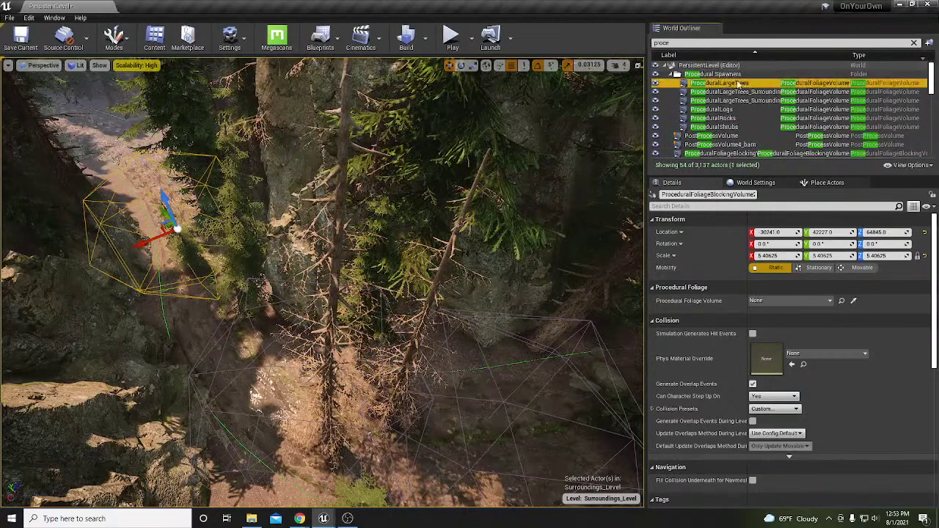
pyautogui.scroll(-5, 799, 413)
pyautogui.scroll(-4, 800, 413)
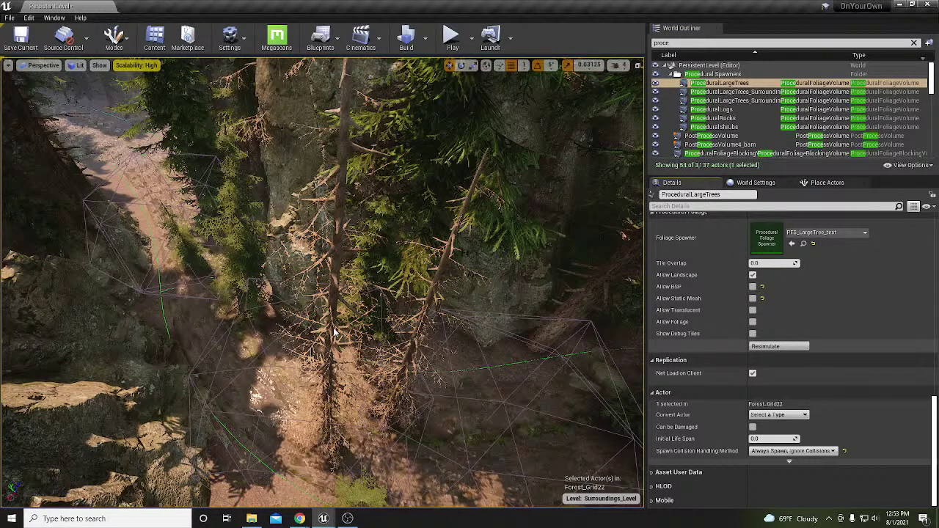
pyautogui.hotkey('ctrl', 'z')
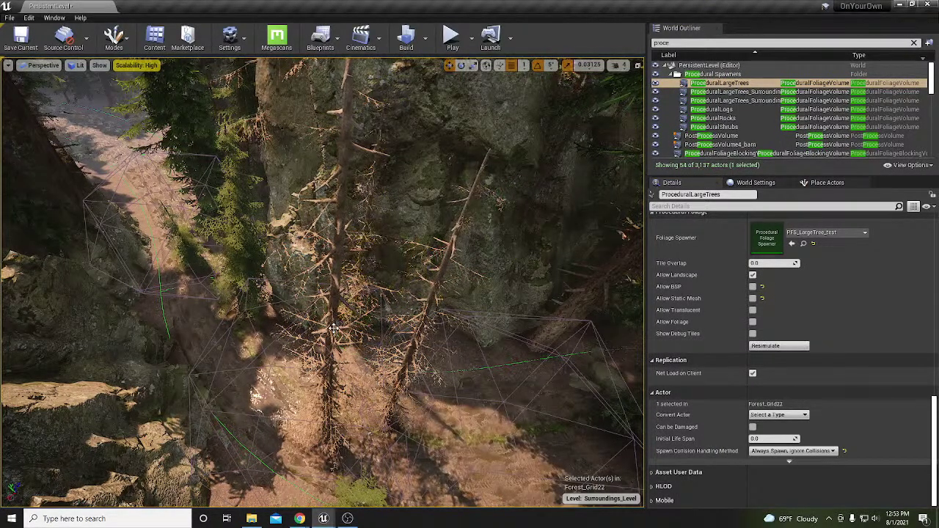
# Examine the dead trees still standing inside the blocking volumes along the canyon path.
pyautogui.moveTo(323, 282); pyautogui.dragTo(270, 330, button='right')
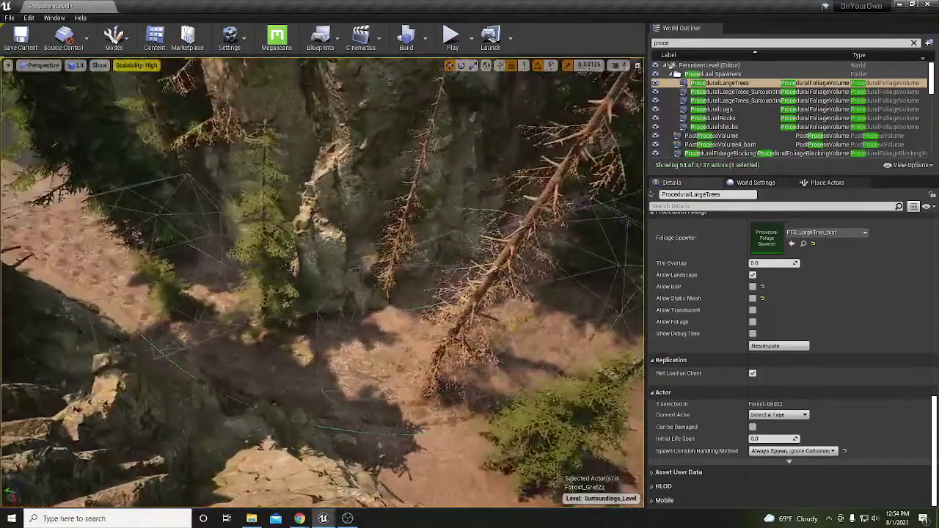
pyautogui.click(471, 294)
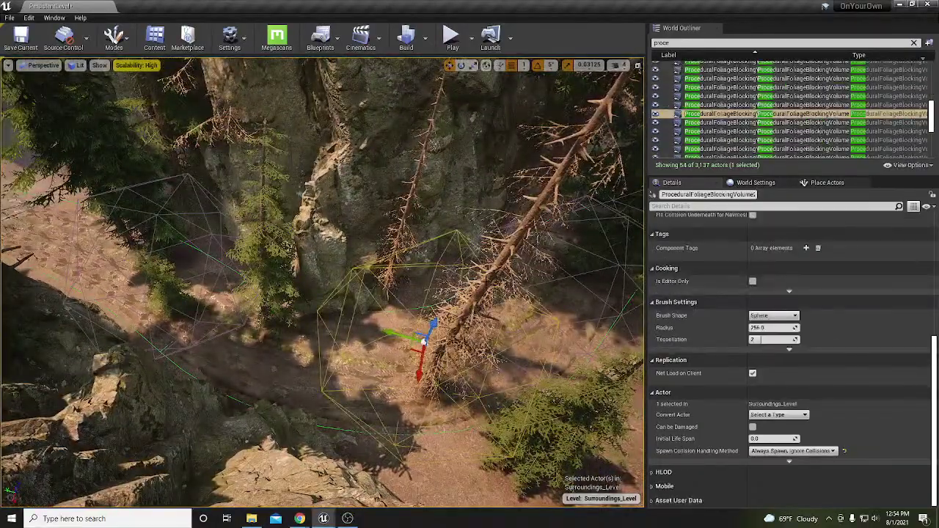
pyautogui.click(490, 272)
pyautogui.moveTo(478, 282); pyautogui.dragTo(459, 139, button='right')
pyautogui.press('w')
pyautogui.moveTo(481, 194); pyautogui.dragTo(411, 191, button='right')
pyautogui.press('w')
pyautogui.press('w')
pyautogui.moveTo(481, 211); pyautogui.dragTo(481, 213, button='right')
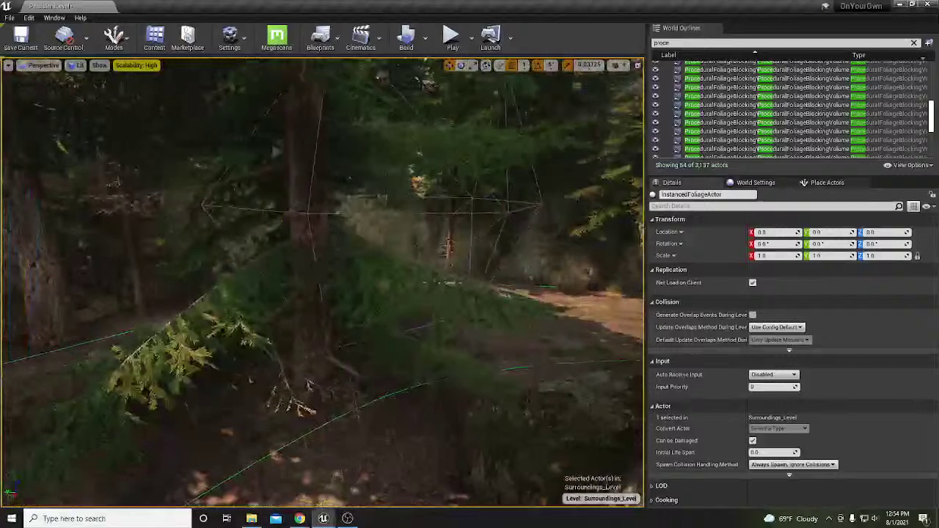
# Try to assign ProceduralLargeTrees as the Procedural Foliage Volume of three sphere blocking volumes on the path, one after another.
pyautogui.click(530, 209)
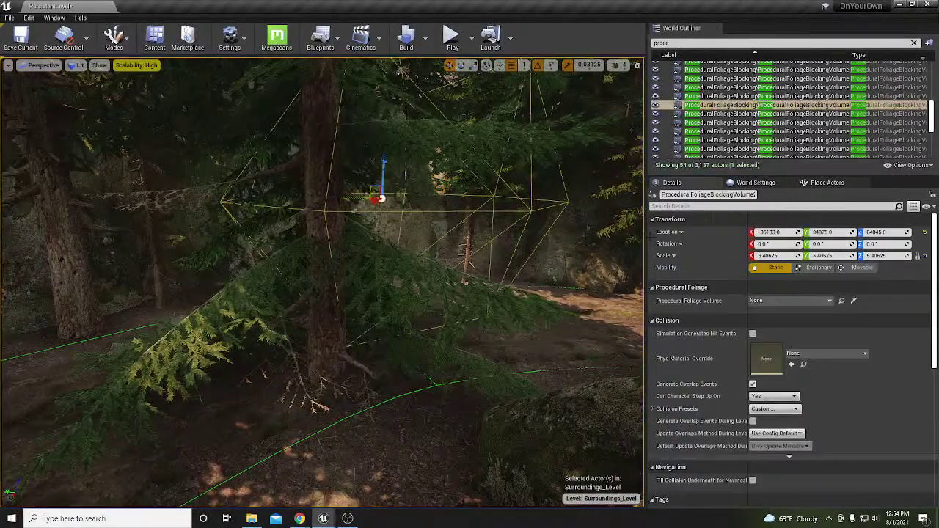
pyautogui.click(818, 301)
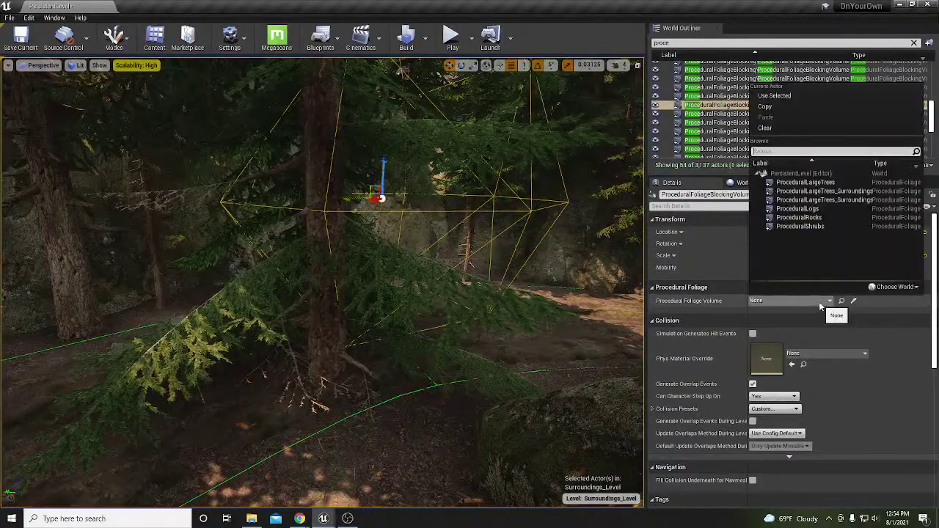
pyautogui.click(803, 182)
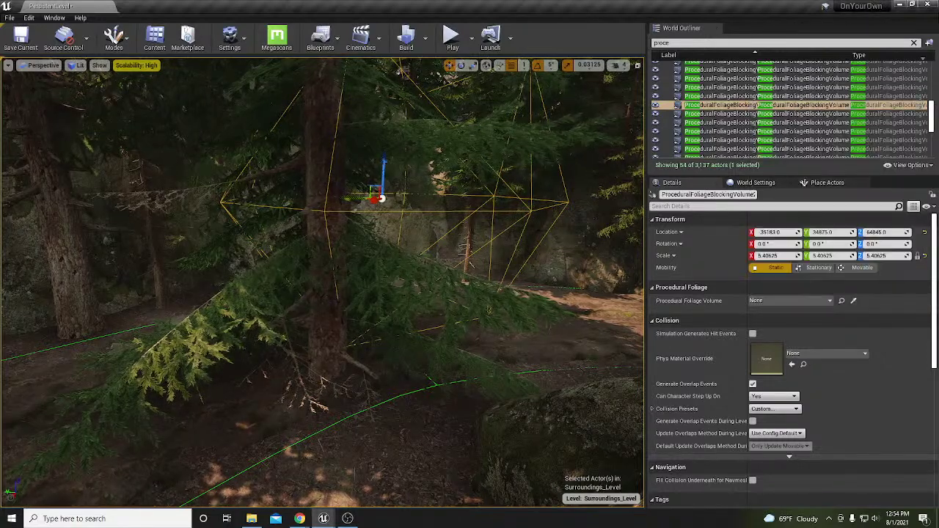
pyautogui.moveTo(332, 244); pyautogui.dragTo(150, 229, button='right')
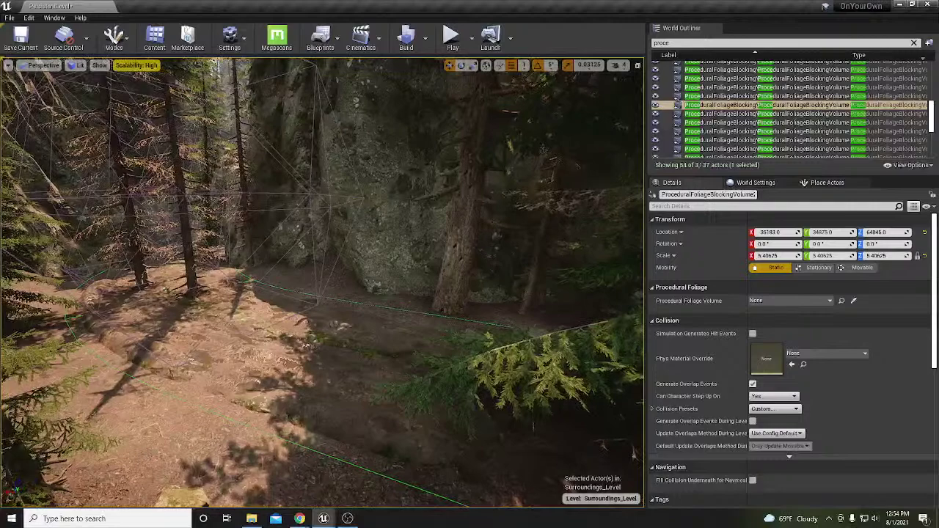
pyautogui.click(316, 195)
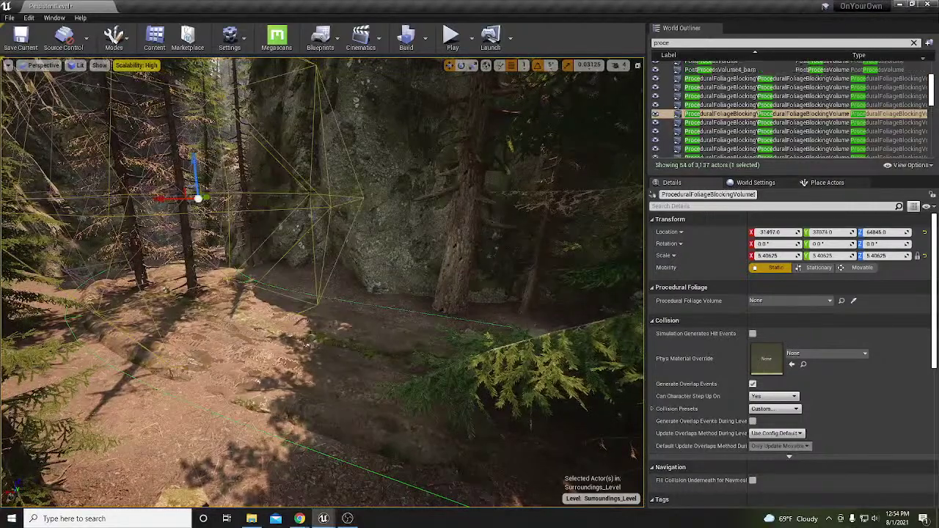
pyautogui.click(815, 300)
pyautogui.click(817, 187)
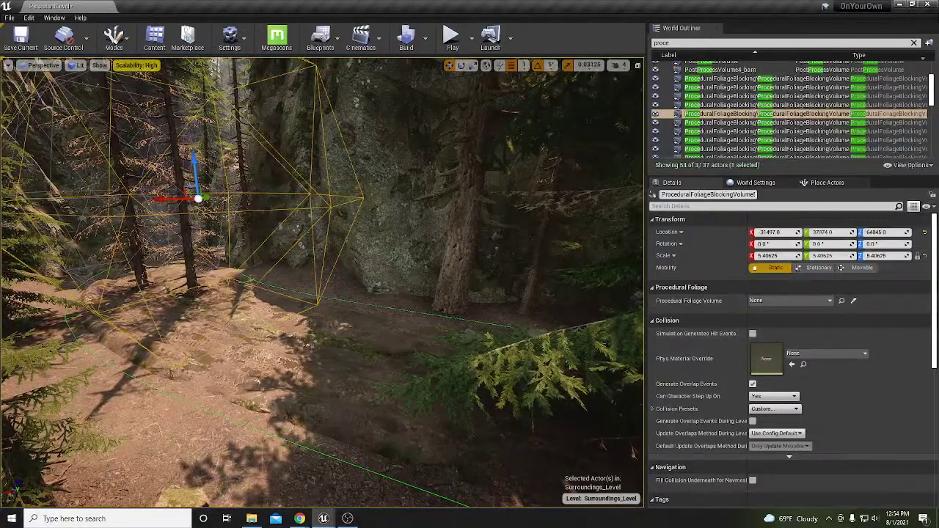
pyautogui.press('f')
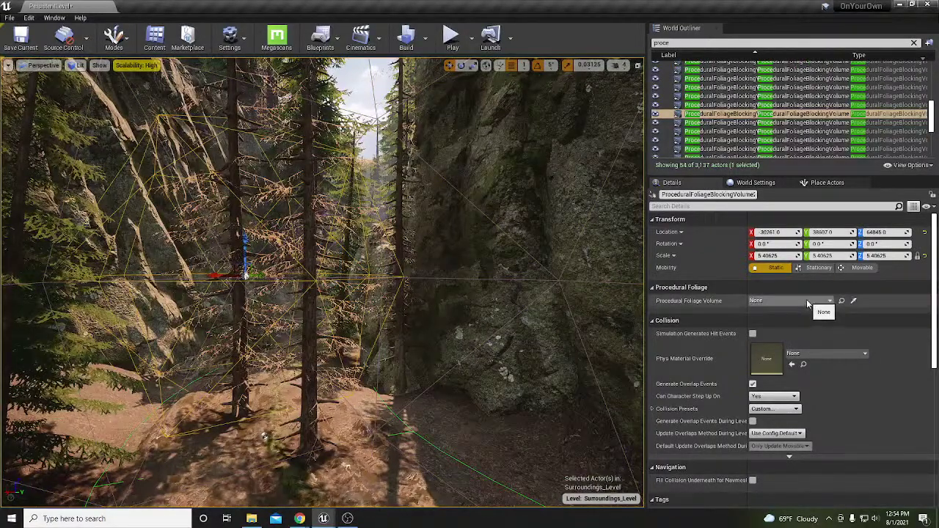
pyautogui.click(806, 299)
pyautogui.click(815, 184)
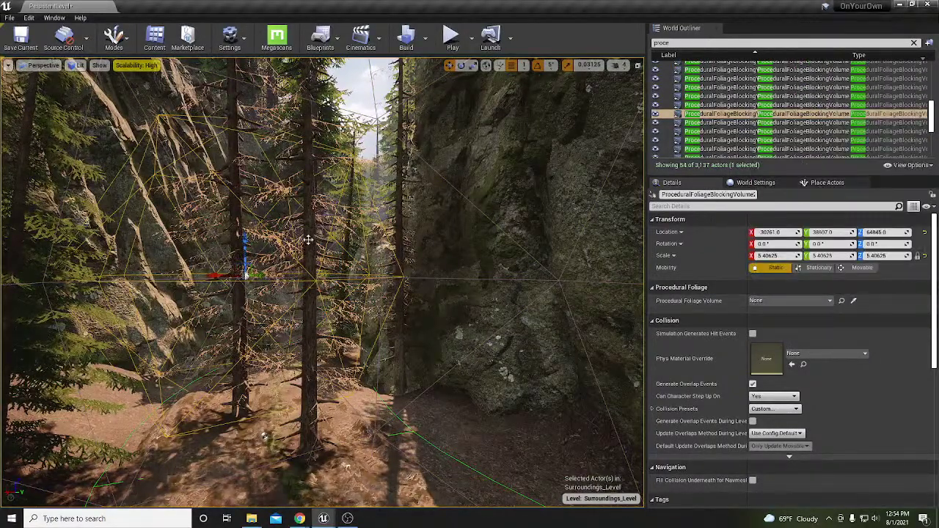
# Delete the existing foliage instances in Surroundings_Level to clear the canyon path of trees.
pyautogui.click(314, 271)
pyautogui.moveTo(315, 270); pyautogui.dragTo(285, 298, button='right')
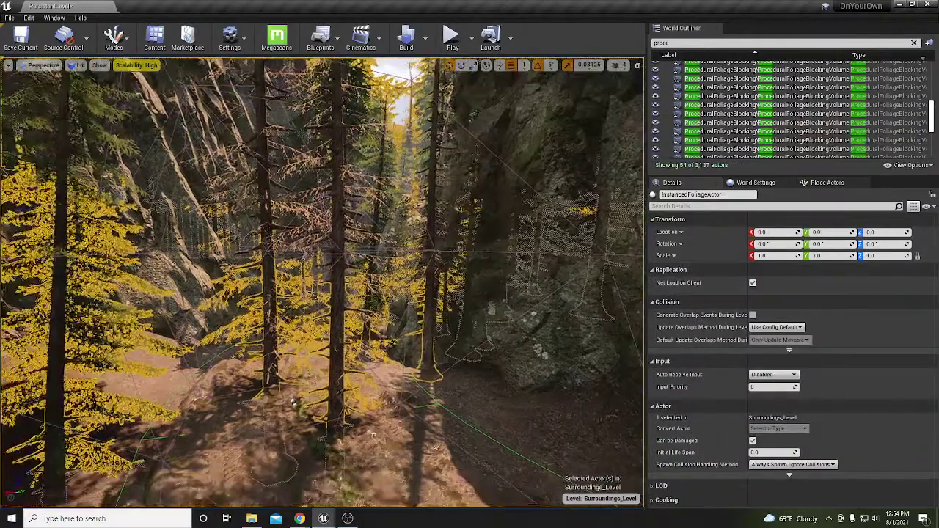
pyautogui.press('Delete')
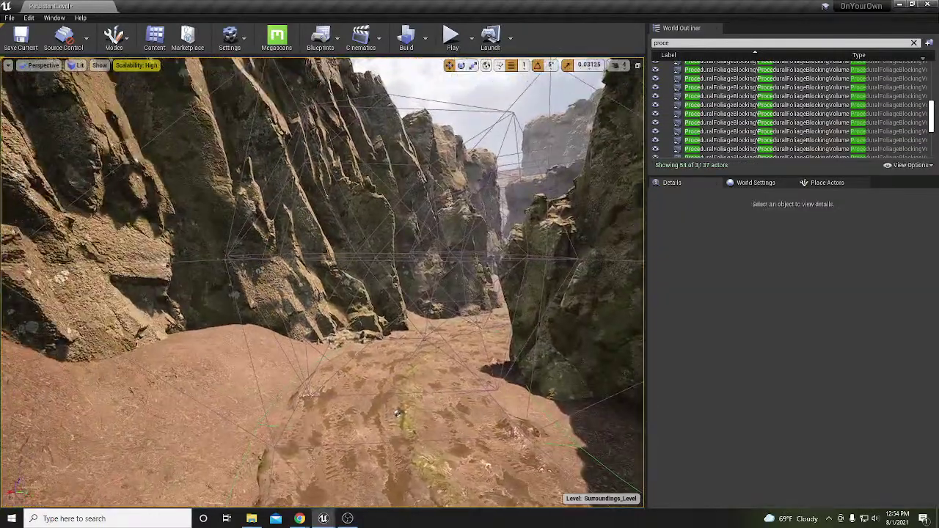
pyautogui.moveTo(323, 282); pyautogui.dragTo(366, 282, button='right')
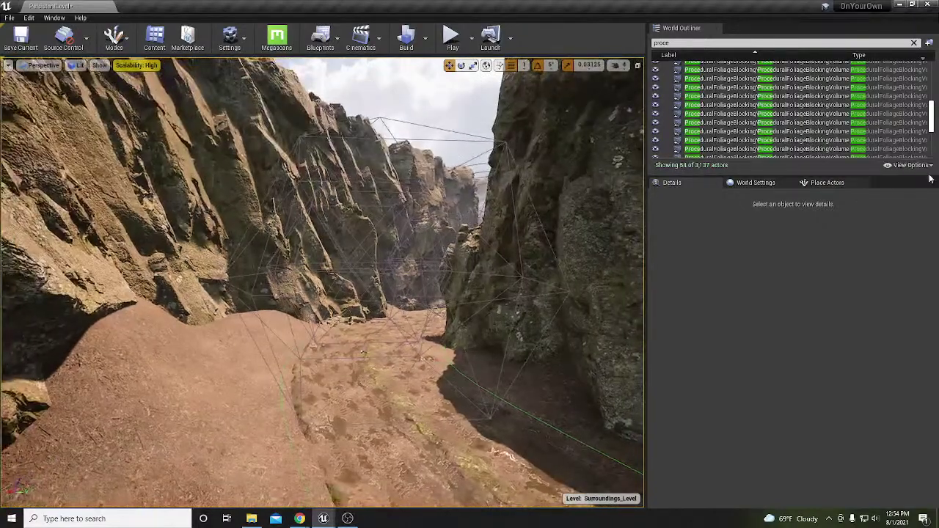
# Resimulate the ProceduralLargeTrees spawner to regenerate the canyon's trees around the blocking volumes.
pyautogui.scroll(10, 933, 138)
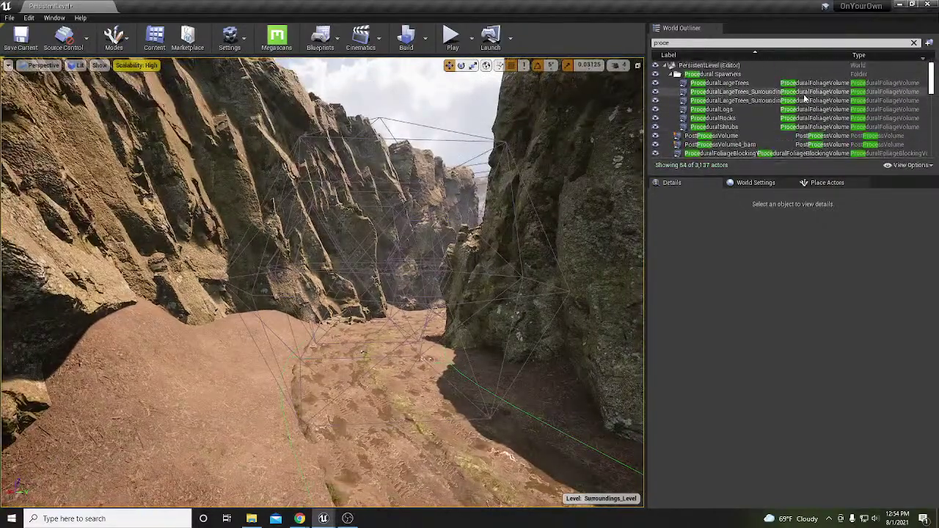
pyautogui.click(762, 84)
pyautogui.scroll(-10, 800, 425)
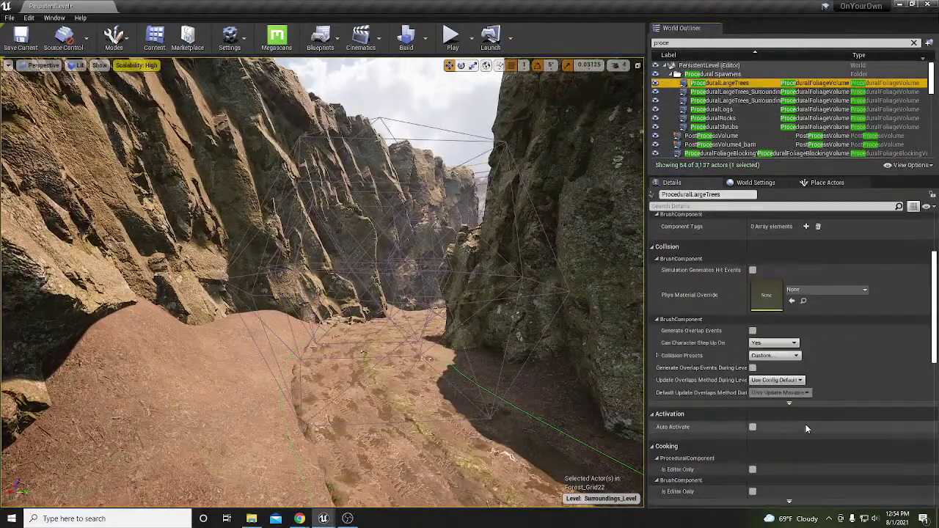
pyautogui.scroll(-3, 805, 429)
pyautogui.click(774, 457)
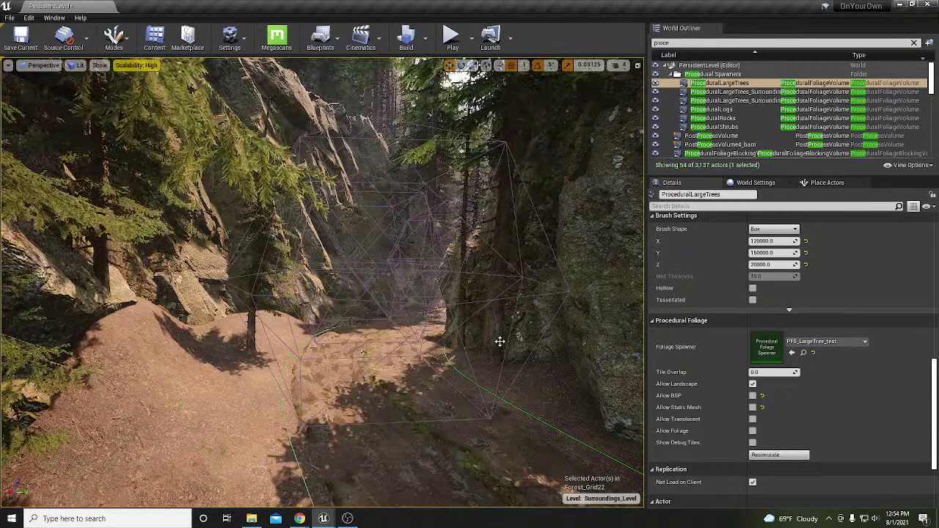
pyautogui.moveTo(498, 350); pyautogui.dragTo(520, 340, button='right')
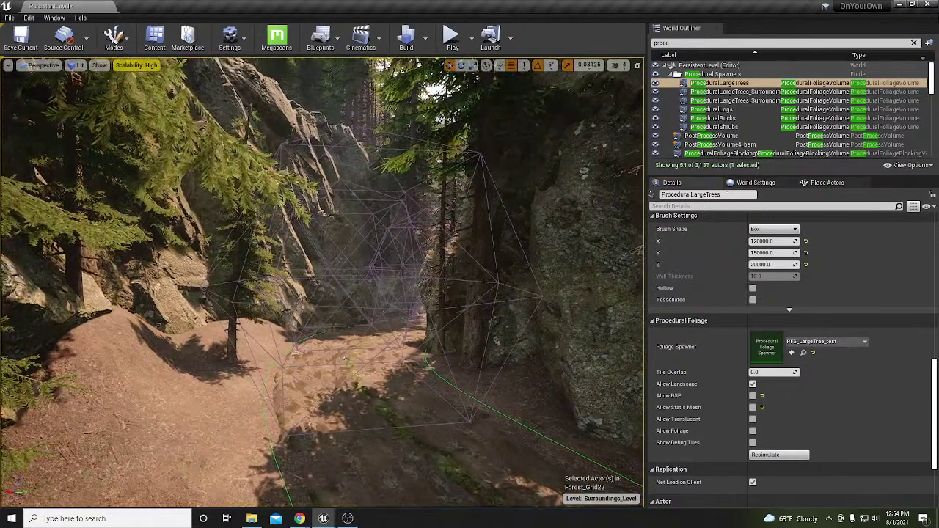
# Resimulate the ProceduralLogs and ProceduralRocks spawners.
pyautogui.click(711, 110)
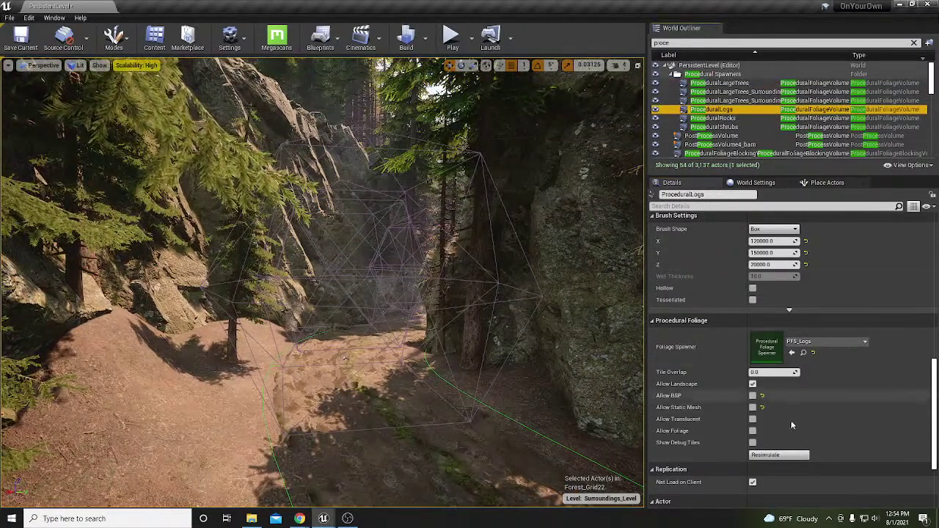
pyautogui.click(779, 456)
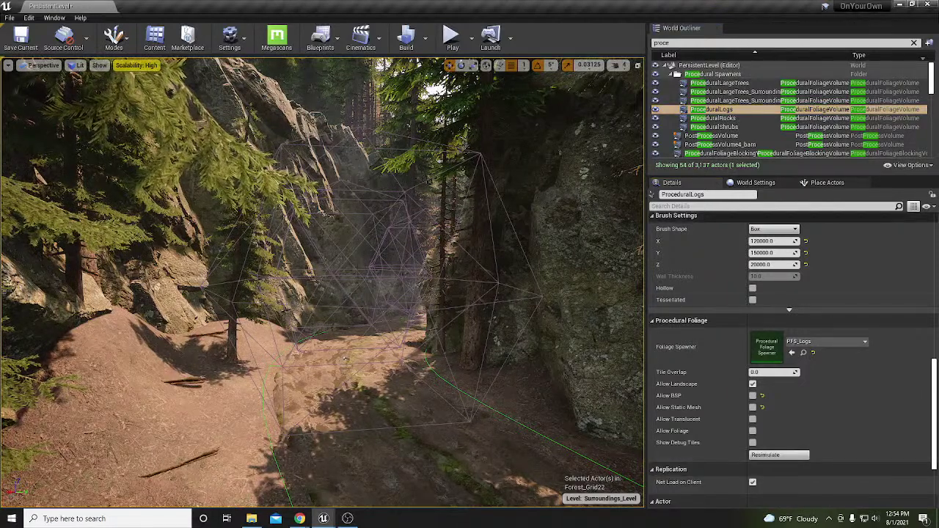
pyautogui.click(713, 118)
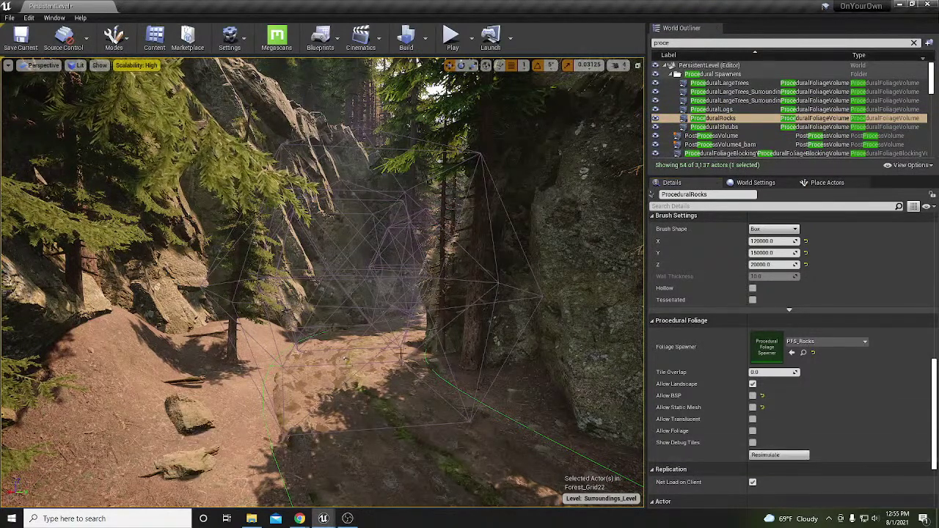
# Save the level and resimulate the ProceduralShrubs spawner.
pyautogui.click(713, 127)
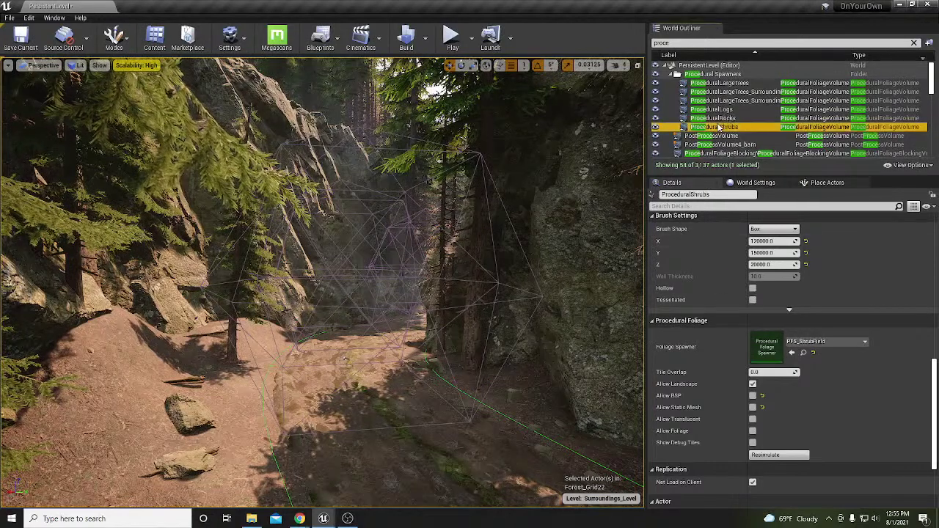
pyautogui.moveTo(447, 330); pyautogui.dragTo(447, 329, button='right')
pyautogui.hotkey('ctrl', 's')
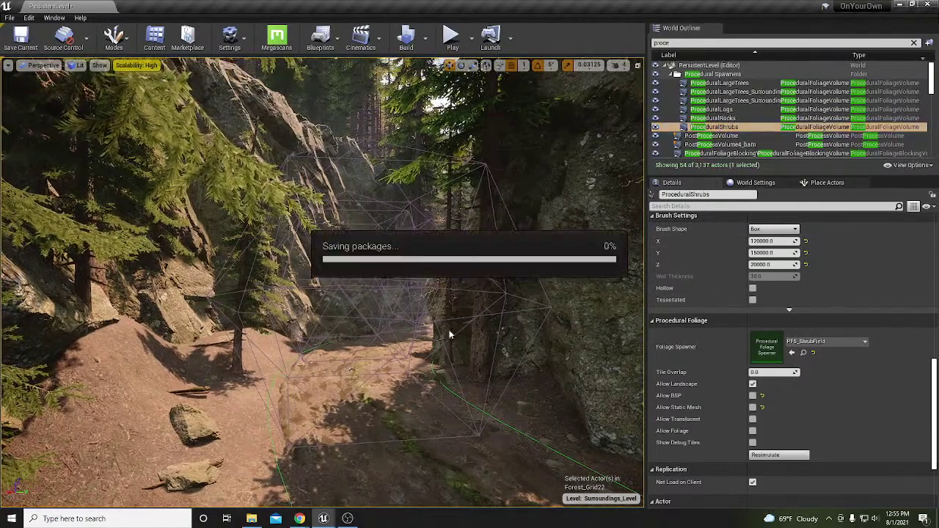
pyautogui.click(779, 455)
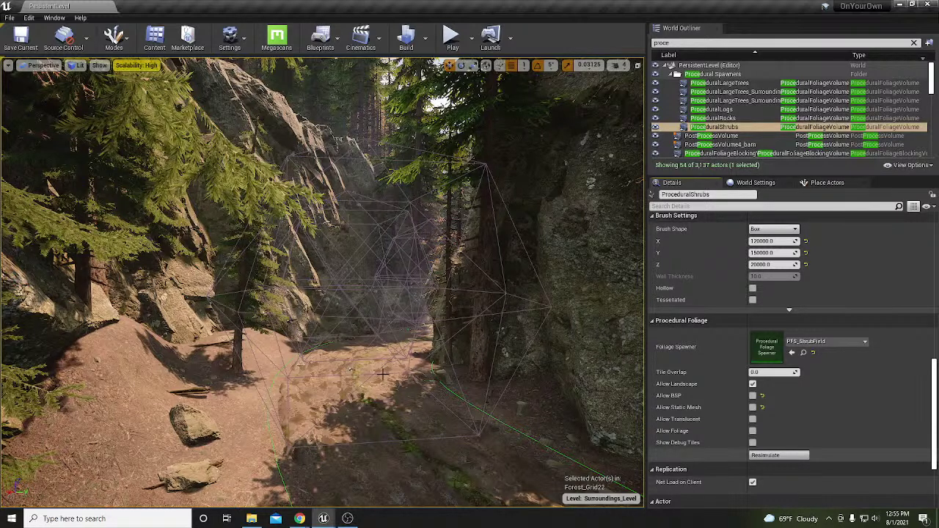
pyautogui.press('q')
pyautogui.moveTo(329, 388)
pyautogui.mouseDown(button='right')
pyautogui.moveTo(447, 389)
pyautogui.moveTo(328, 388)
pyautogui.mouseUp(button='right')
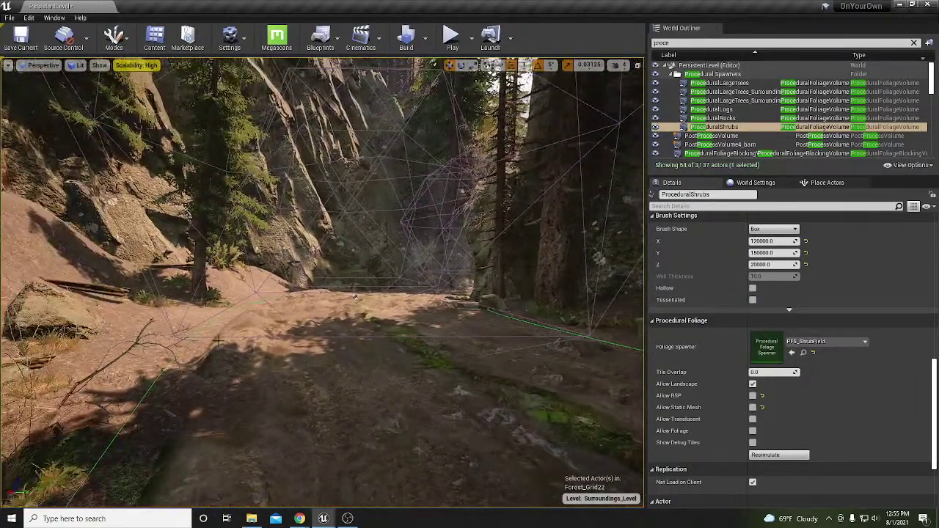
# Examine the Virtual Texture and other settings of Landscape3 under the canyon path.
pyautogui.click(138, 313)
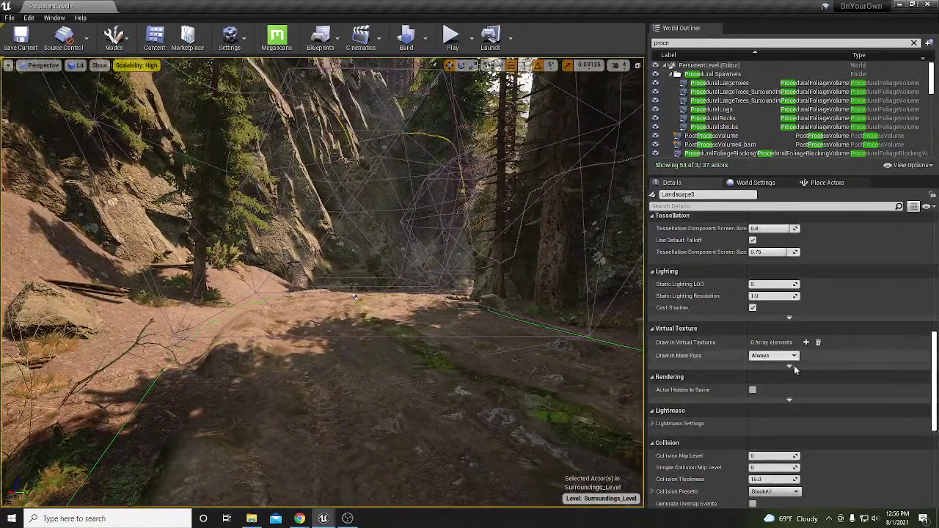
pyautogui.scroll(-2, 791, 348)
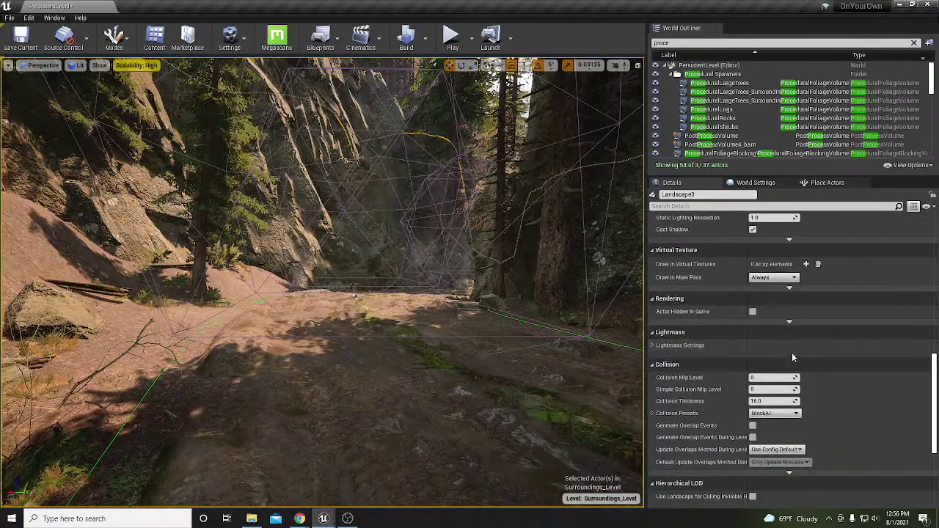
pyautogui.scroll(6, 791, 352)
pyautogui.scroll(2, 792, 355)
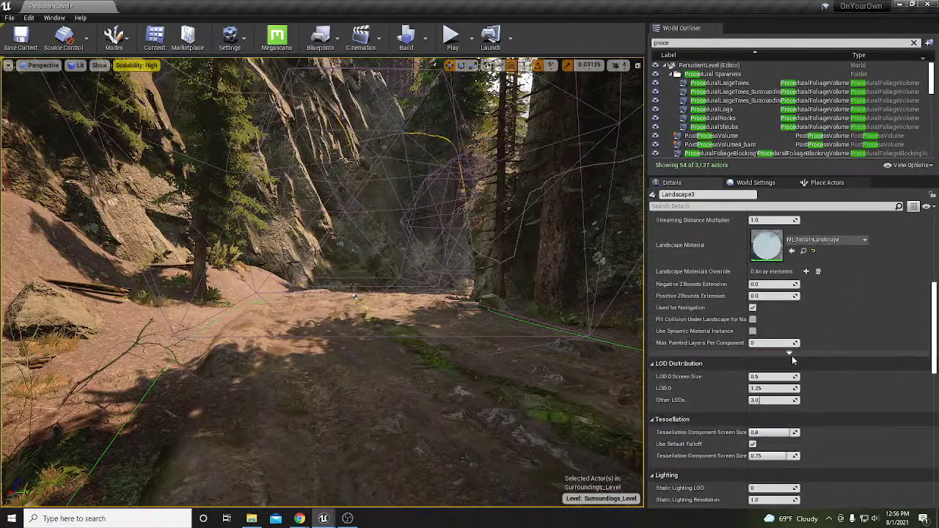
pyautogui.scroll(-2, 791, 355)
# Select Landscape2 near the barn and inspect which textures its Draw in Virtual Textures list uses.
pyautogui.moveTo(354, 296); pyautogui.dragTo(381, 293, button='right')
pyautogui.press('w')
pyautogui.press('w')
pyautogui.press('w')
pyautogui.click(470, 389)
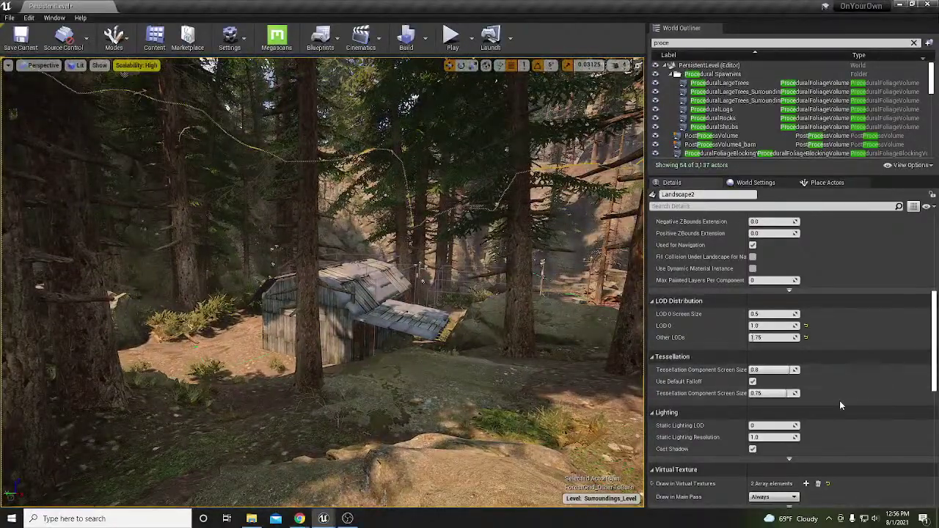
pyautogui.scroll(-1, 840, 400)
pyautogui.moveTo(470, 308); pyautogui.dragTo(125, 297, button='right')
pyautogui.press('w')
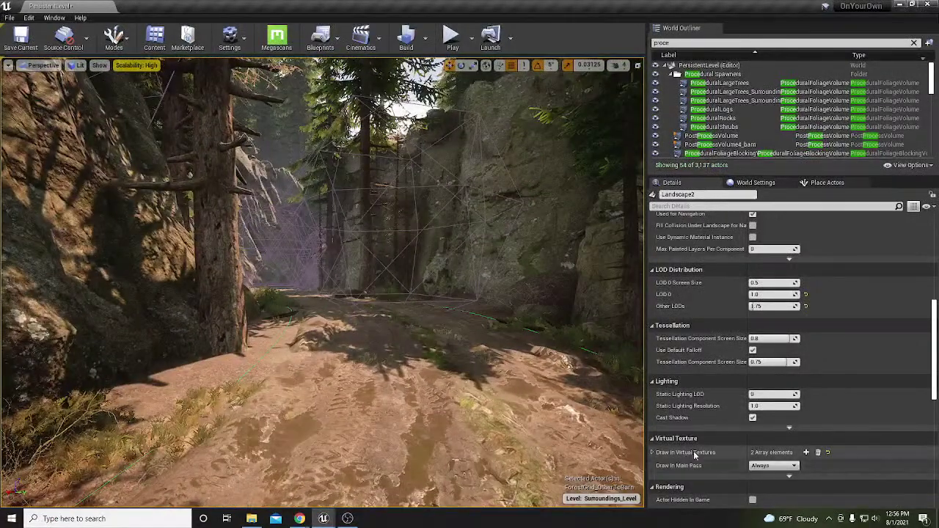
pyautogui.click(651, 452)
pyautogui.scroll(-2, 819, 416)
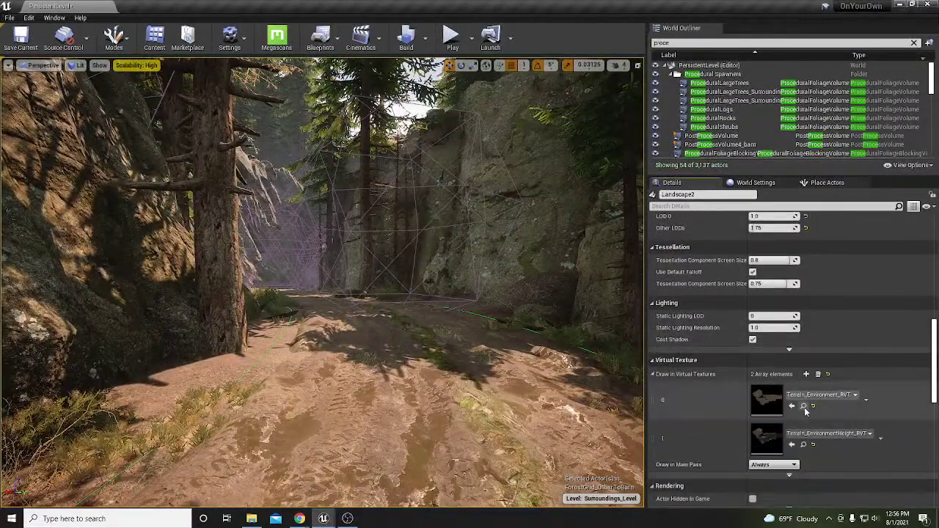
# Add Terrain_Environment_RVT and Terrain_EnvironmentHeight_RVT to the Draw in Virtual Textures list of Landscape3.
pyautogui.click(270, 336)
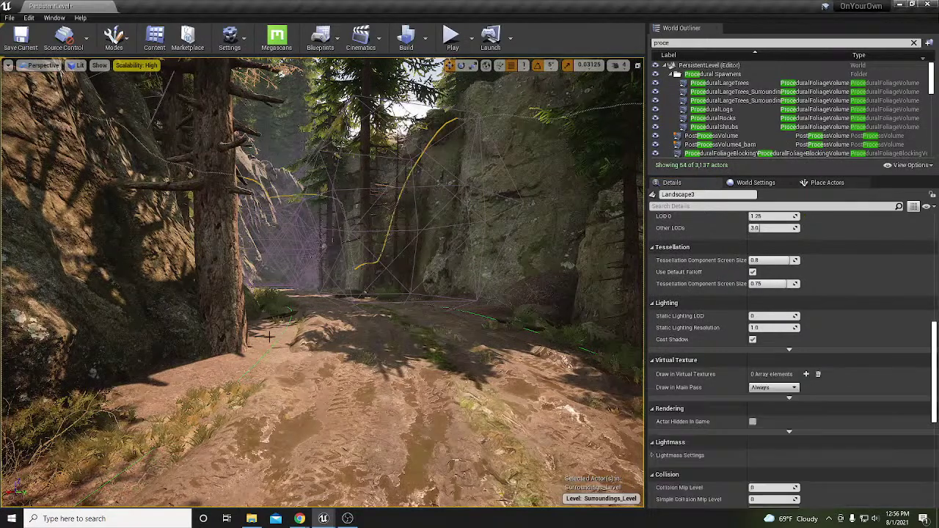
pyautogui.click(804, 374)
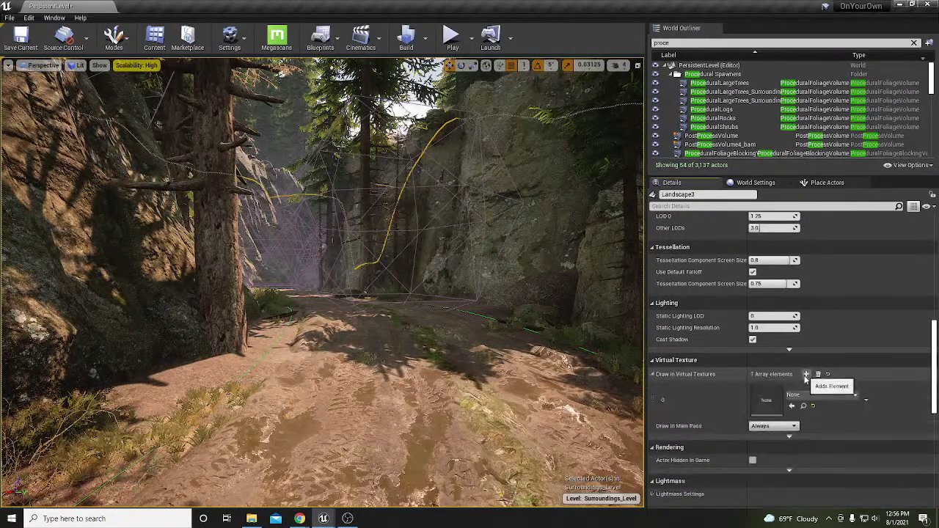
pyautogui.click(792, 406)
pyautogui.click(806, 374)
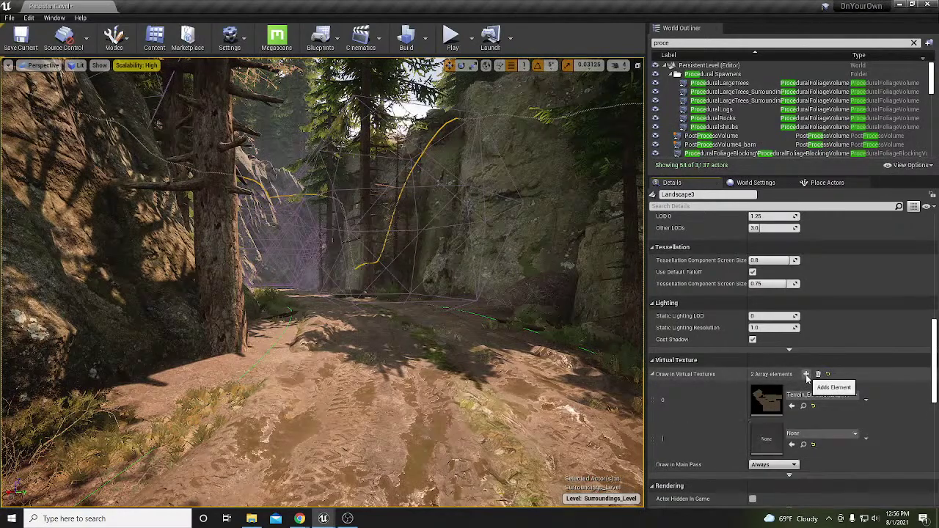
pyautogui.click(791, 443)
# Examine how the muddy path and the surrounding ground of Landscape3 blend along the canyon.
pyautogui.moveTo(496, 377); pyautogui.dragTo(382, 242, button='right')
pyautogui.press('w')
pyautogui.press('w')
pyautogui.press('w')
pyautogui.press('w')
pyautogui.press('w')
pyautogui.moveTo(477, 355); pyautogui.dragTo(477, 359, button='right')
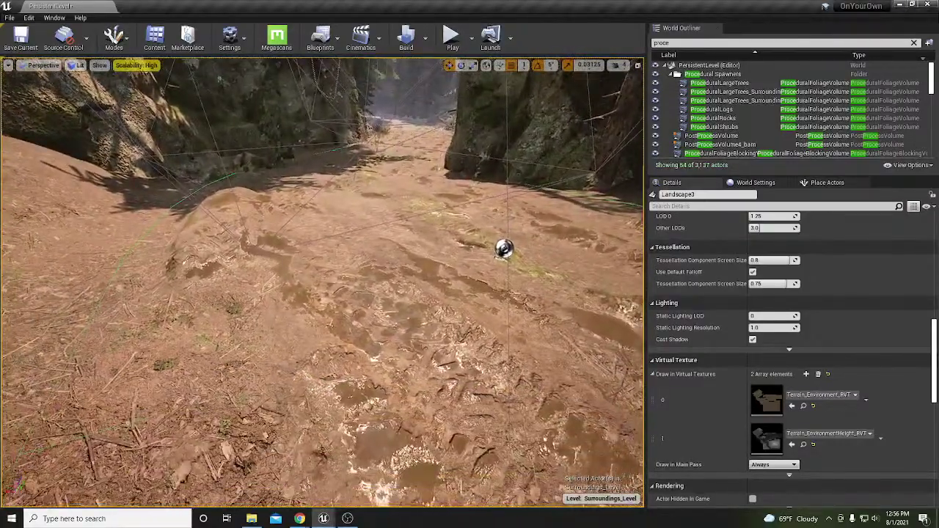
pyautogui.moveTo(278, 231); pyautogui.dragTo(132, 272, button='right')
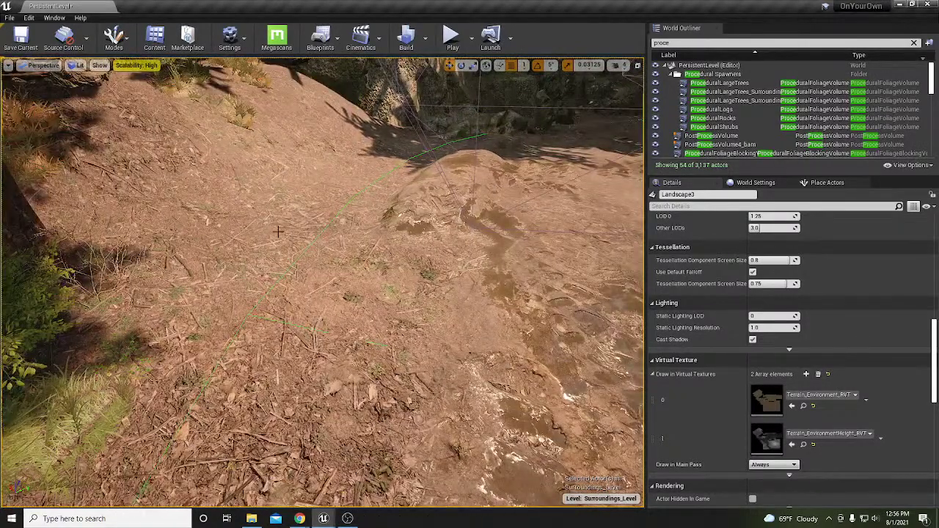
# Enter landscape sculpting on Landscape3 with the Erosion tool and reduce the brush size to 765.
pyautogui.hotkey('shift', '2')
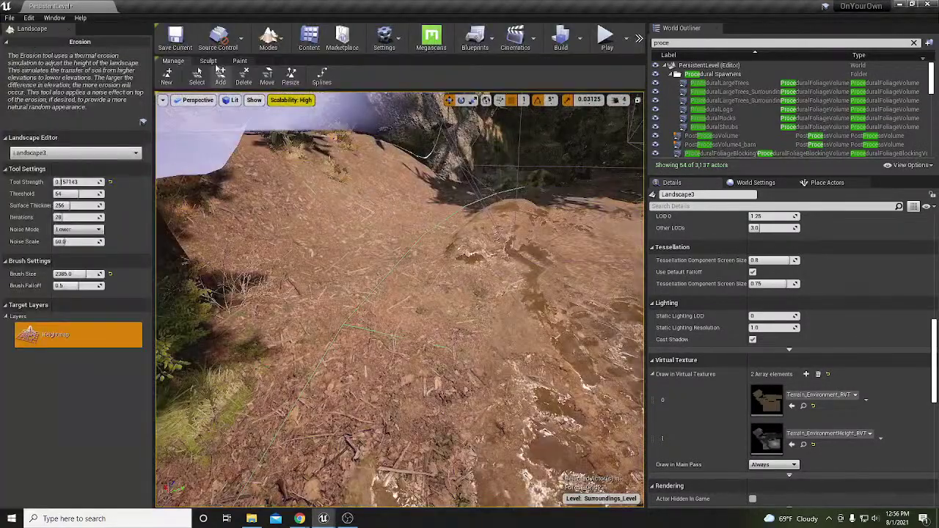
pyautogui.click(210, 61)
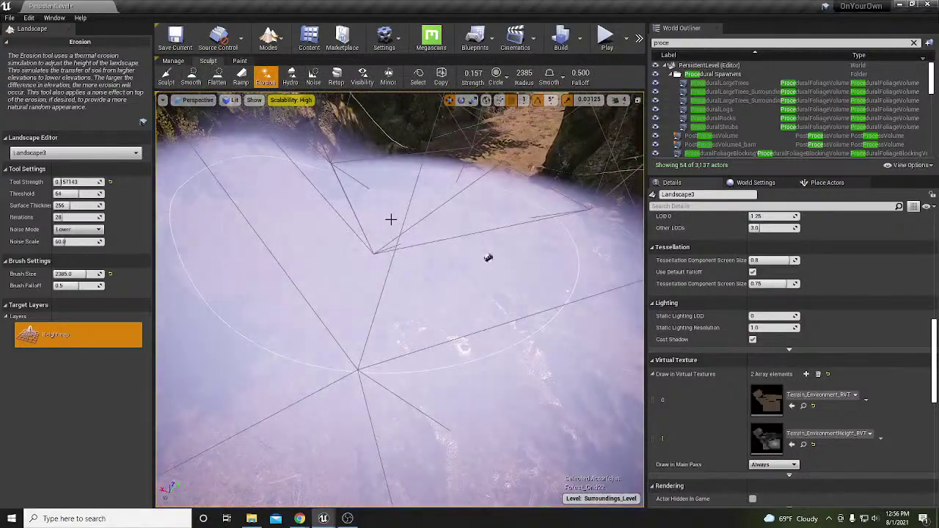
pyautogui.press('[')
pyautogui.press('[')
pyautogui.press('[')
pyautogui.press('[')
pyautogui.press('[')
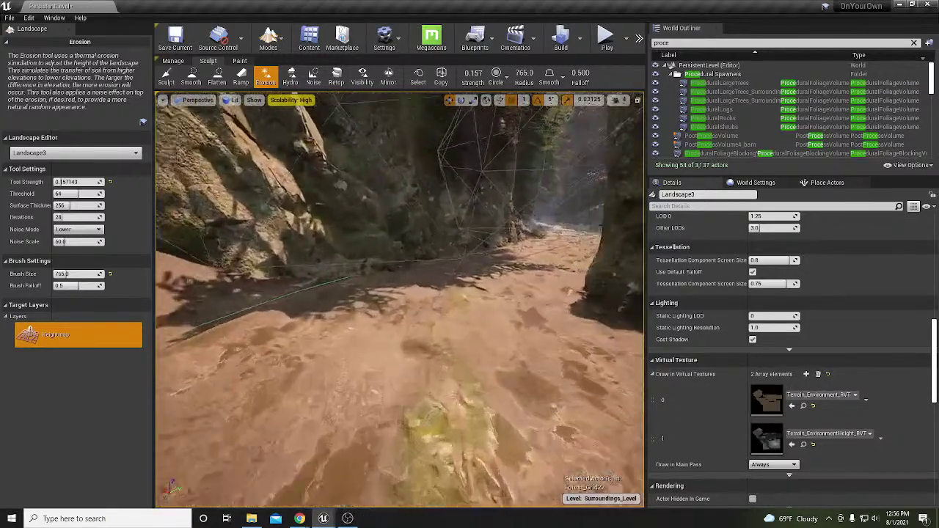
pyautogui.moveTo(478, 184); pyautogui.dragTo(477, 296, button='right')
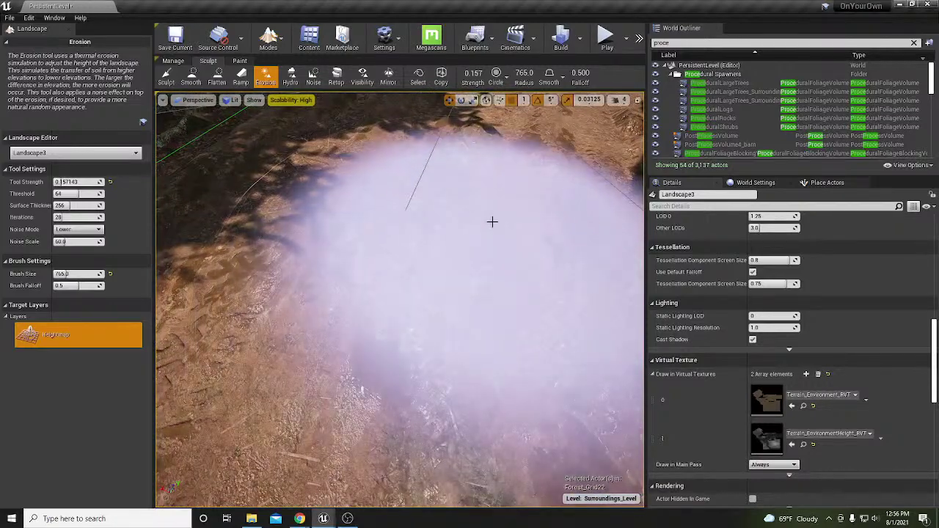
pyautogui.moveTo(488, 158); pyautogui.dragTo(488, 157, button='right')
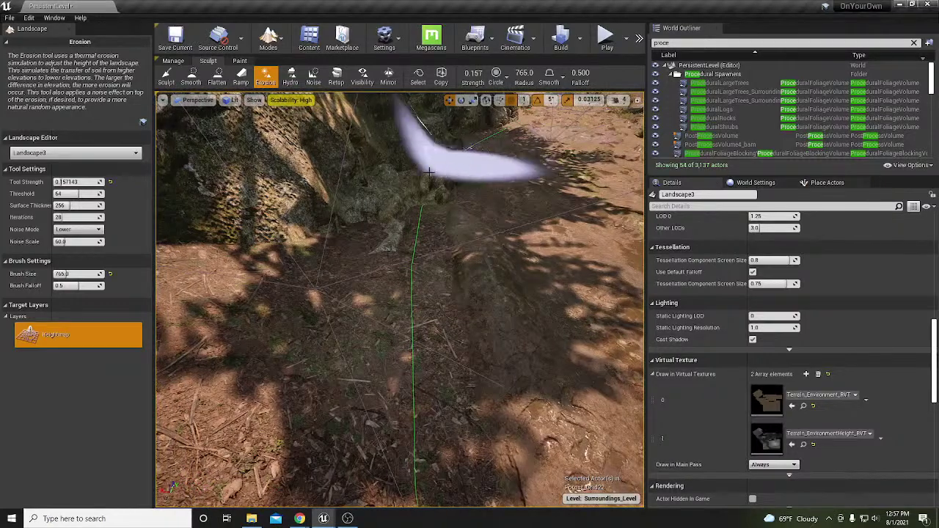
pyautogui.moveTo(390, 194); pyautogui.dragTo(389, 194, button='right')
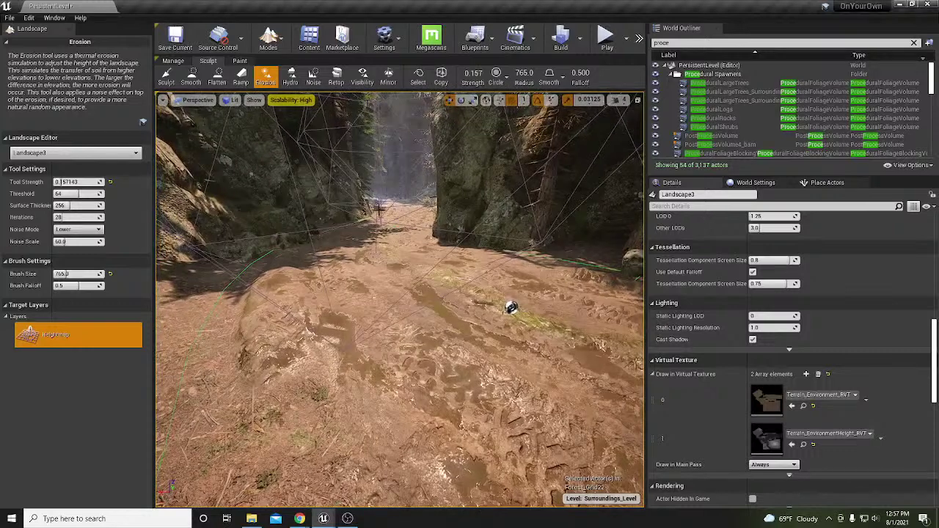
# Select all connected segments of the Landscape3 path spline and set the SM_muddyground spline mesh's Z scale to 0.5.
pyautogui.click(173, 61)
pyautogui.click(321, 75)
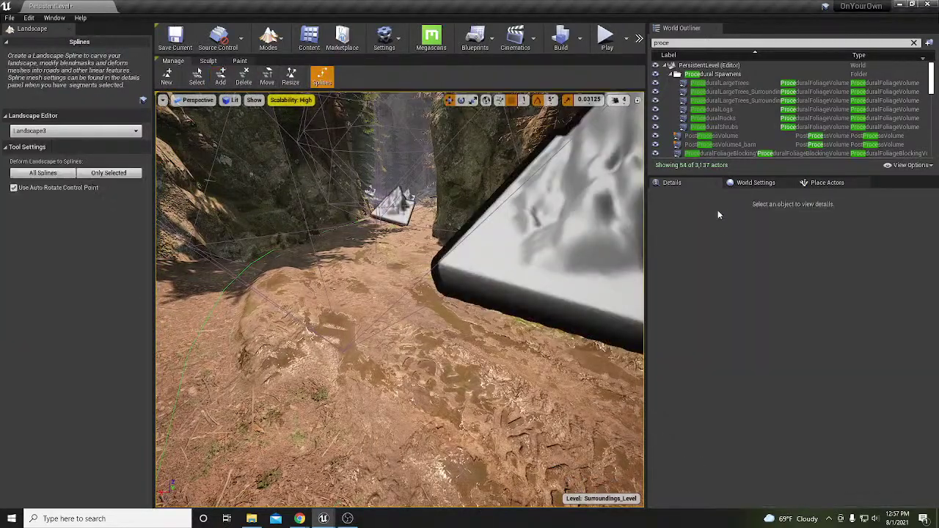
pyautogui.click(574, 235)
pyautogui.scroll(5, 878, 353)
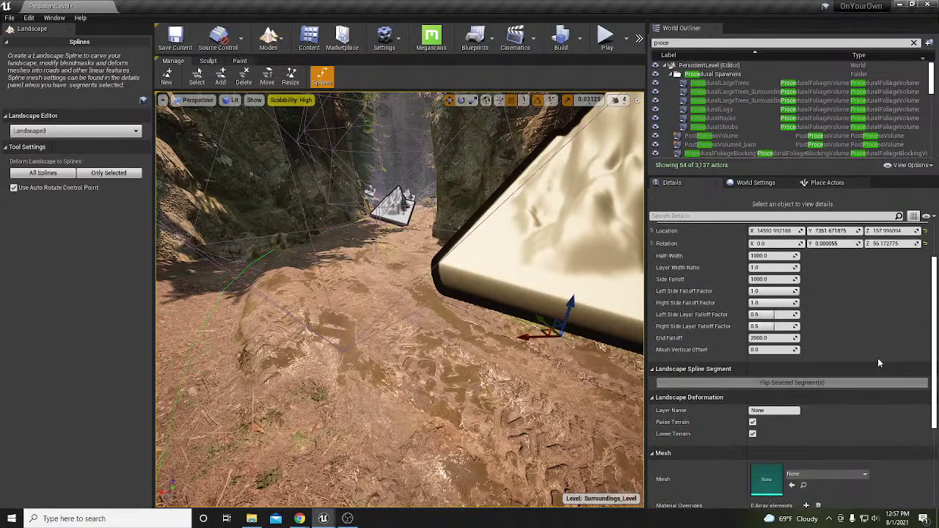
pyautogui.click(875, 253)
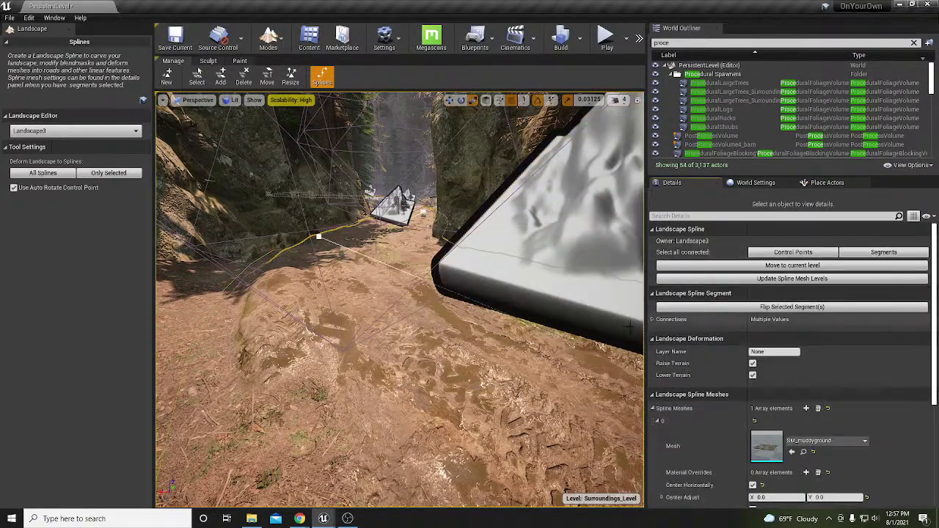
pyautogui.scroll(-5, 846, 415)
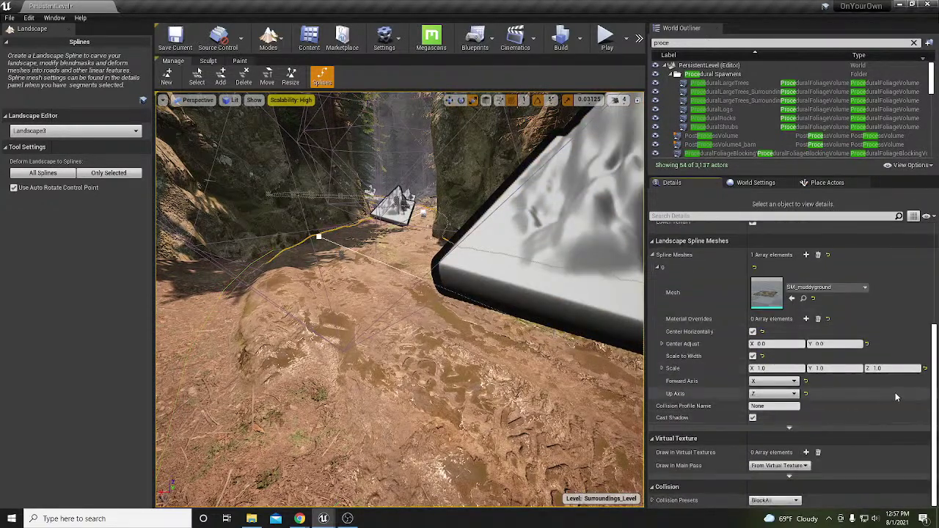
pyautogui.click(899, 368)
pyautogui.write('0.5')
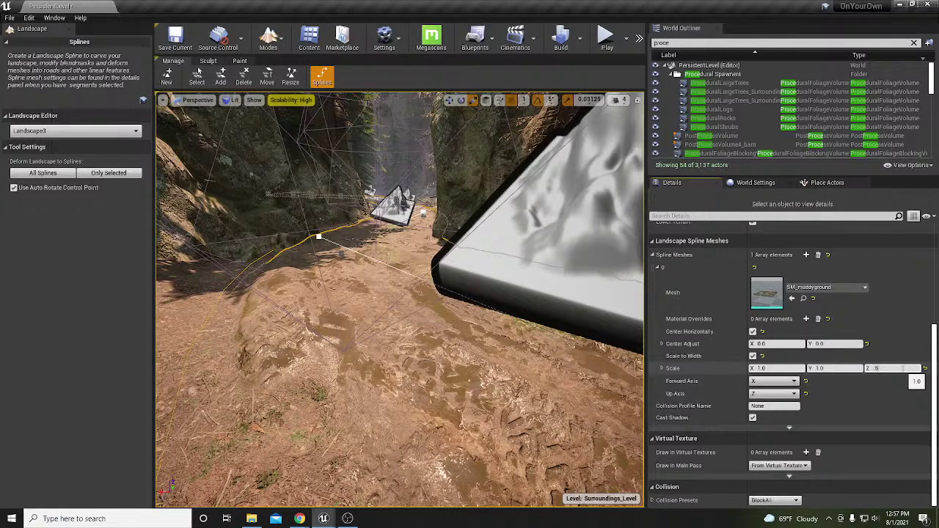
pyautogui.press('Return')
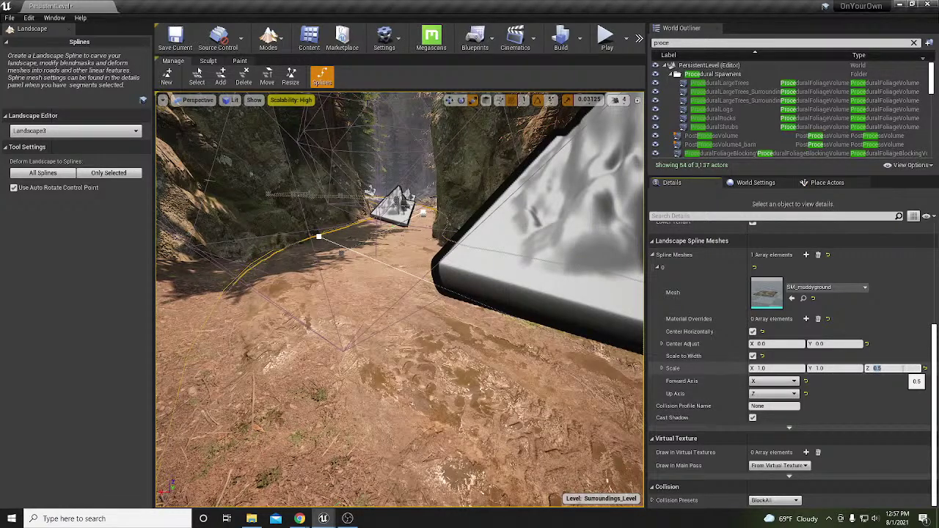
# Erode the Landscape3 heightmap along the first stretch of the muddy canyon path with the 765 brush.
pyautogui.moveTo(492, 352); pyautogui.dragTo(616, 352, button='right')
pyautogui.moveTo(399, 299); pyautogui.dragTo(191, 312, button='right')
pyautogui.moveTo(272, 324); pyautogui.dragTo(258, 329, button='right')
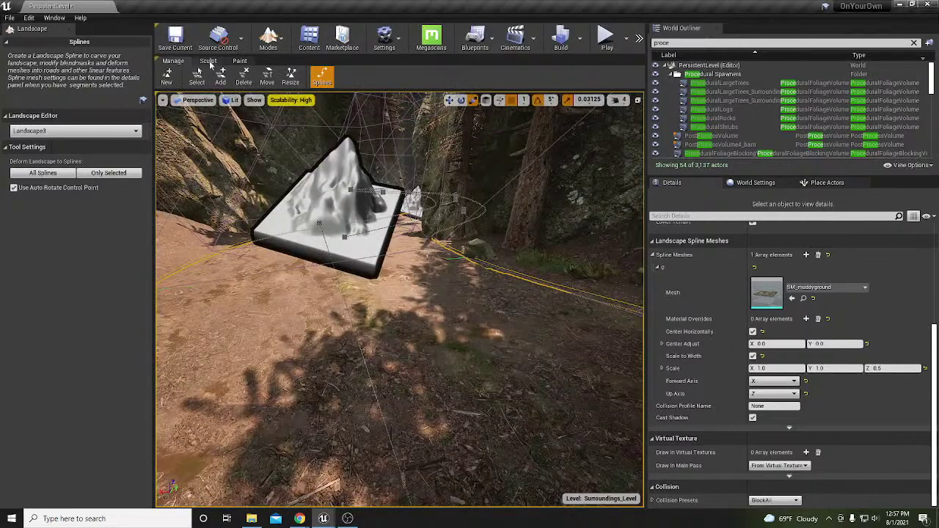
pyautogui.click(208, 60)
pyautogui.moveTo(384, 338)
pyautogui.mouseDown(button='right')
pyautogui.moveTo(312, 247)
pyautogui.moveTo(434, 322)
pyautogui.mouseUp(button='right')
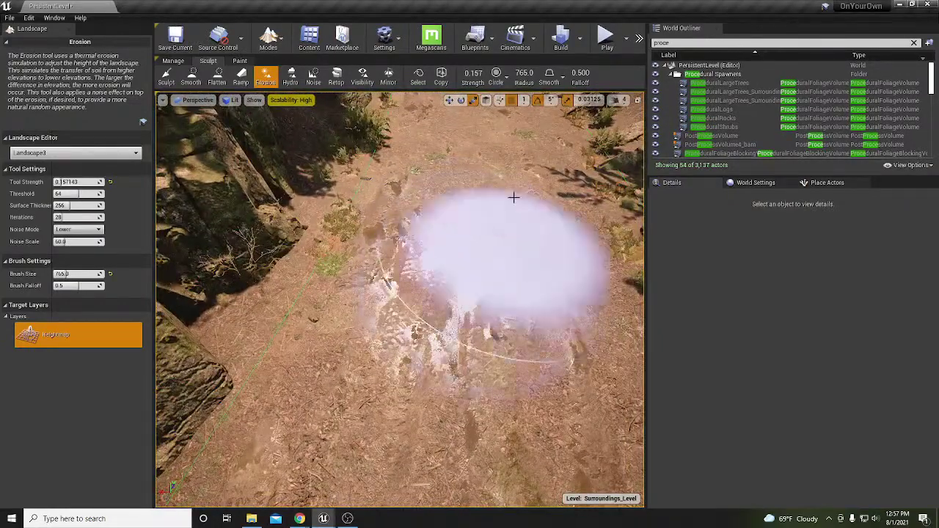
pyautogui.moveTo(446, 250); pyautogui.dragTo(440, 308, button='right')
pyautogui.moveTo(467, 184)
pyautogui.mouseDown(button='right')
pyautogui.moveTo(468, 107)
pyautogui.moveTo(467, 176)
pyautogui.mouseUp(button='right')
pyautogui.press('w')
pyautogui.press('s')
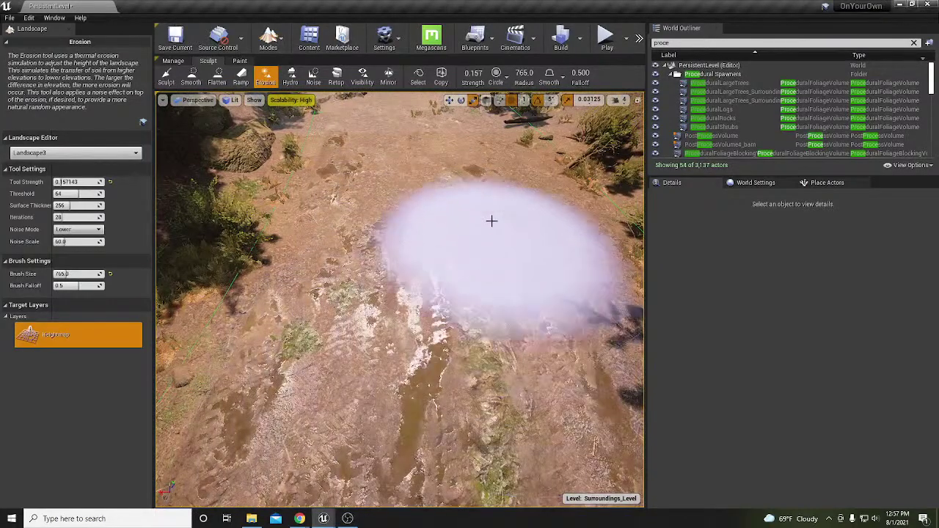
pyautogui.moveTo(440, 180)
pyautogui.mouseDown(button='right')
pyautogui.moveTo(440, 117)
pyautogui.moveTo(438, 255)
pyautogui.mouseUp(button='right')
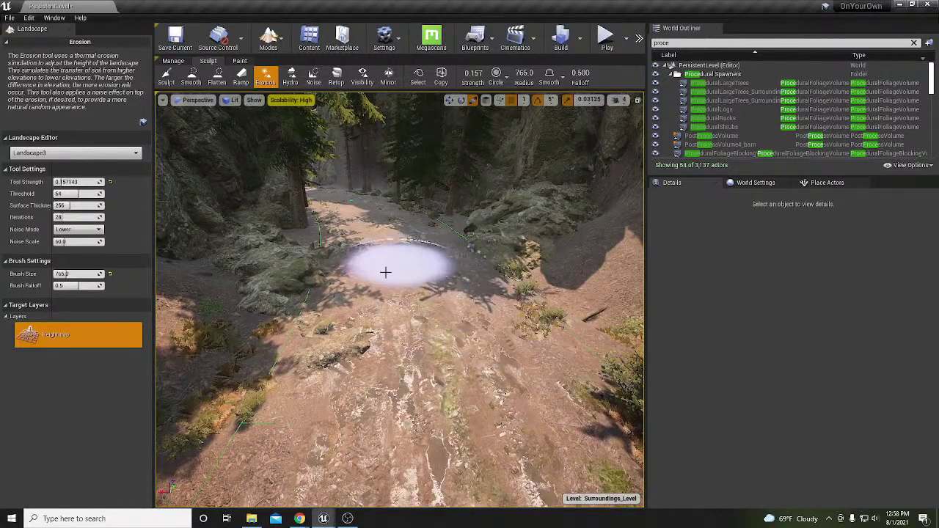
# Continue eroding the path surface through the shaded middle stretch of the canyon between the rock walls.
pyautogui.press('w')
pyautogui.moveTo(371, 303)
pyautogui.mouseDown(button='right')
pyautogui.moveTo(371, 242)
pyautogui.moveTo(388, 234)
pyautogui.moveTo(388, 342)
pyautogui.mouseUp(button='right')
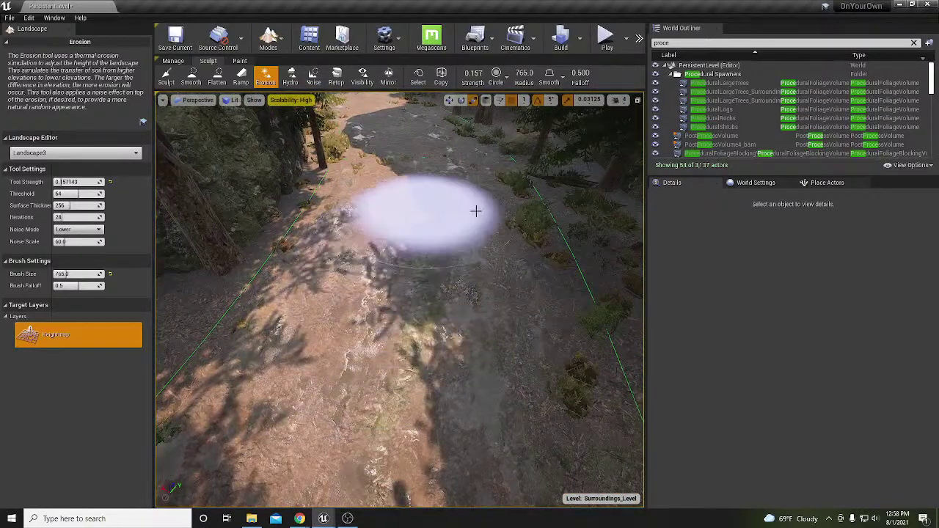
pyautogui.moveTo(426, 232); pyautogui.dragTo(425, 232, button='right')
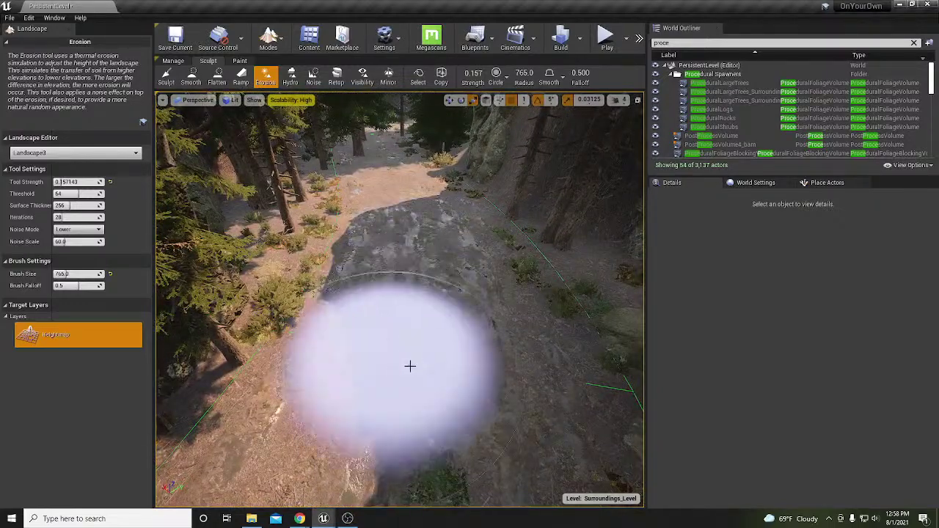
pyautogui.moveTo(406, 181); pyautogui.dragTo(420, 173, button='right')
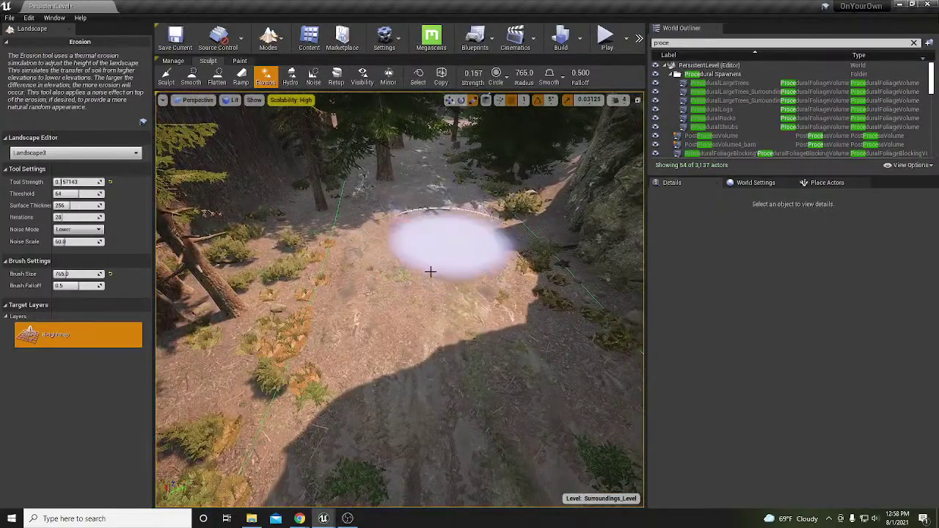
pyautogui.moveTo(513, 293)
pyautogui.mouseDown(button='right')
pyautogui.moveTo(524, 282)
pyautogui.moveTo(471, 275)
pyautogui.moveTo(470, 191)
pyautogui.moveTo(514, 111)
pyautogui.moveTo(323, 132)
pyautogui.mouseUp(button='right')
pyautogui.scroll(-4, 469, 278)
pyautogui.moveTo(514, 150); pyautogui.dragTo(457, 258, button='right')
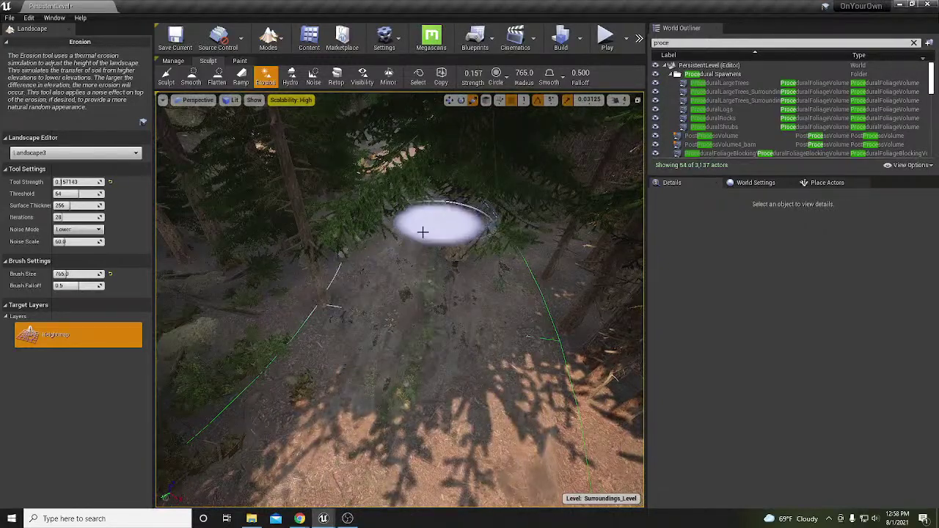
# Erode the remaining path surface through the forested stretch toward the end of the muddy spline.
pyautogui.moveTo(463, 237)
pyautogui.mouseDown(button='right')
pyautogui.moveTo(543, 272)
pyautogui.moveTo(601, 242)
pyautogui.mouseUp(button='right')
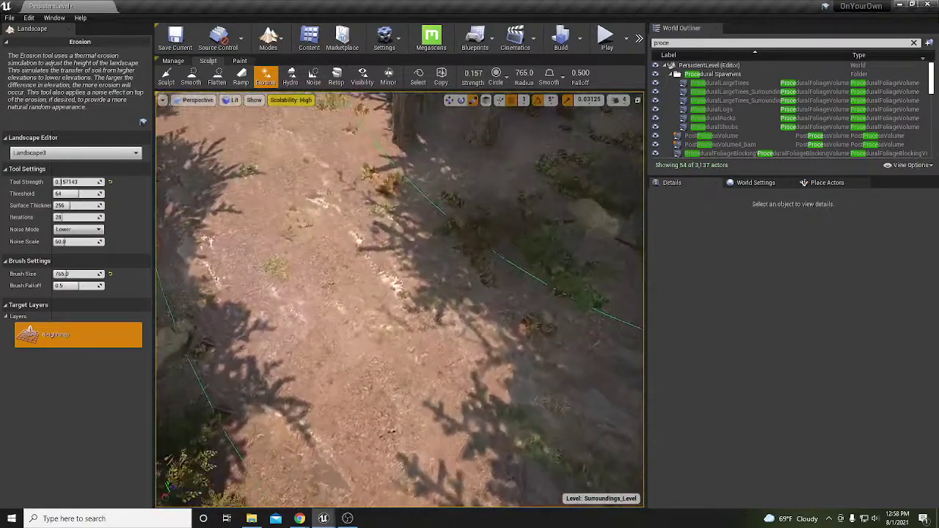
pyautogui.moveTo(309, 219)
pyautogui.mouseDown()
pyautogui.moveTo(235, 203)
pyautogui.moveTo(335, 349)
pyautogui.moveTo(425, 374)
pyautogui.mouseUp()
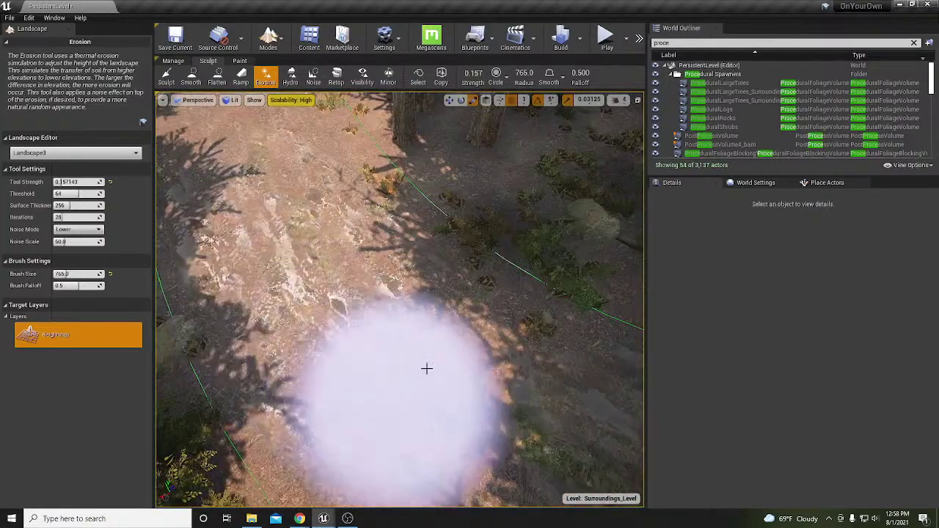
pyautogui.moveTo(281, 124)
pyautogui.mouseDown(button='right')
pyautogui.moveTo(288, 77)
pyautogui.moveTo(352, 223)
pyautogui.mouseUp(button='right')
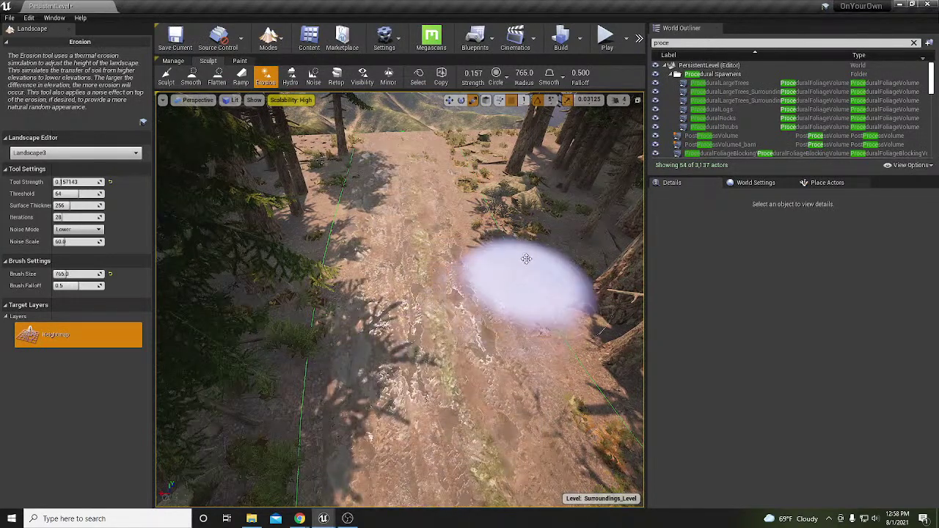
pyautogui.moveTo(526, 208)
pyautogui.mouseDown(button='right')
pyautogui.moveTo(541, 227)
pyautogui.moveTo(550, 290)
pyautogui.moveTo(603, 383)
pyautogui.moveTo(641, 353)
pyautogui.moveTo(506, 297)
pyautogui.mouseUp(button='right')
pyautogui.press('w')
pyautogui.moveTo(566, 364); pyautogui.dragTo(499, 402, button='right')
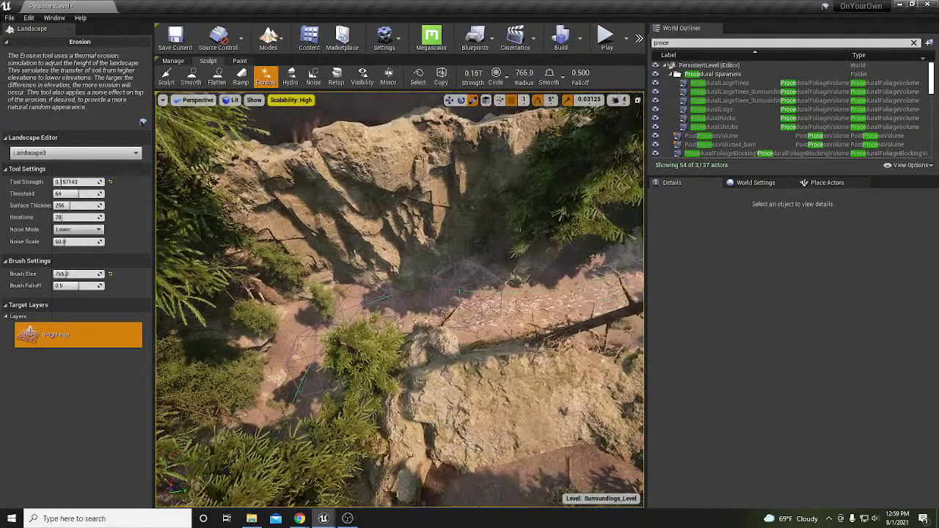
# Leave landscape editing and filter the World Outliner by "box" to list the box reflection captures.
pyautogui.hotkey('shift', '1')
pyautogui.moveTo(678, 44); pyautogui.dragTo(636, 48)
pyautogui.write('ref')
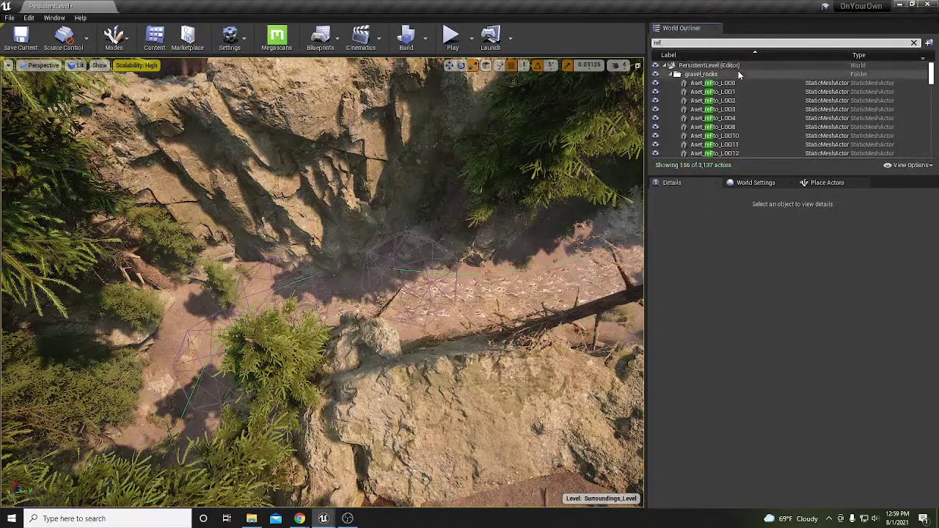
pyautogui.press('BackSpace')
pyautogui.press('BackSpace')
pyautogui.press('BackSpace')
pyautogui.write('box')
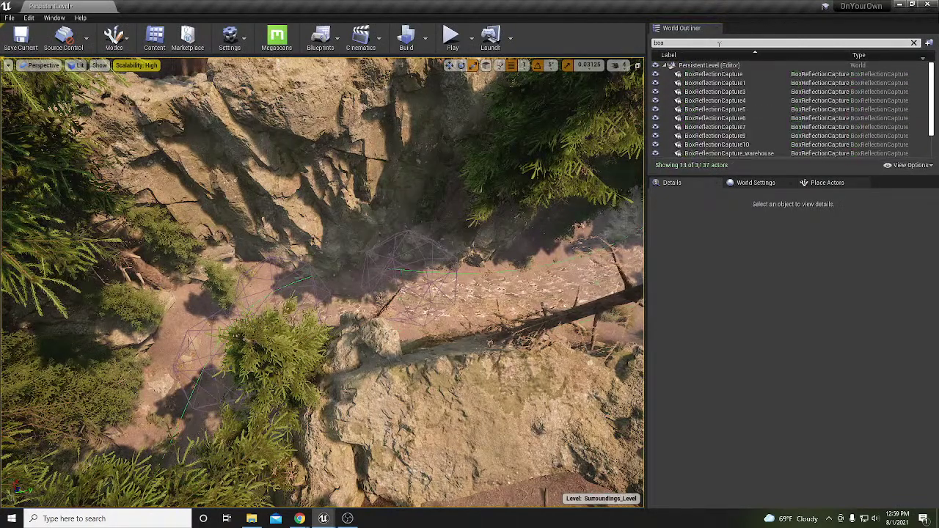
# Rename the BoxReflectionCapture actor above the canyon as BoxReflectionCapture_forestToBarn.
pyautogui.press('s')
pyautogui.moveTo(451, 238); pyautogui.dragTo(537, 229, button='right')
pyautogui.press('w')
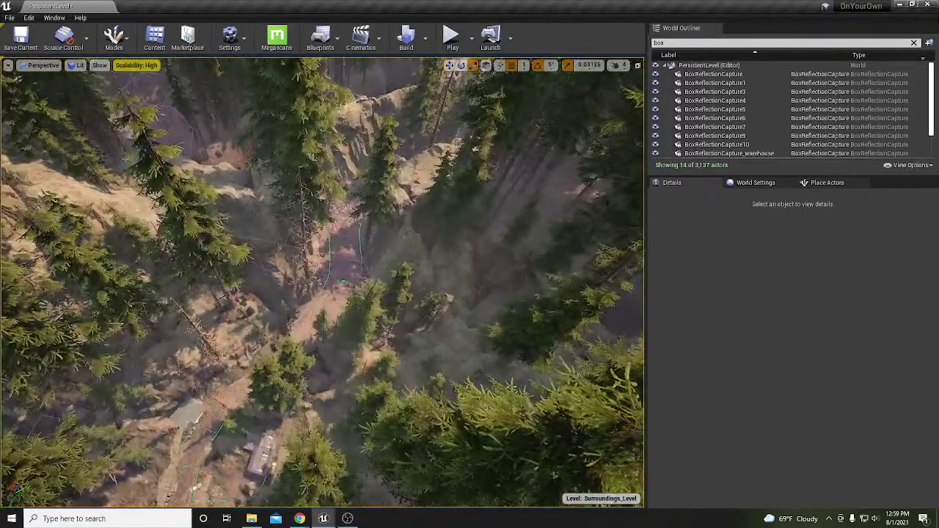
pyautogui.click(713, 74)
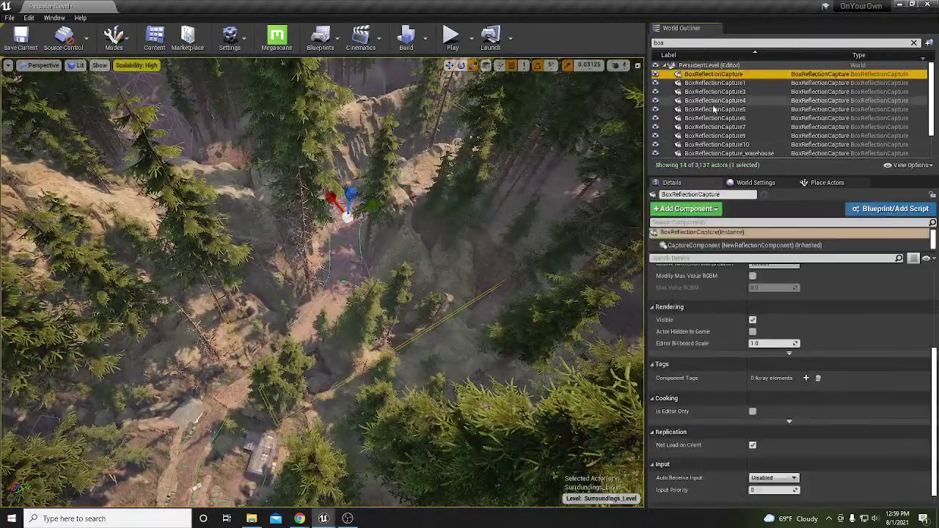
pyautogui.click(750, 74)
pyautogui.click(749, 74)
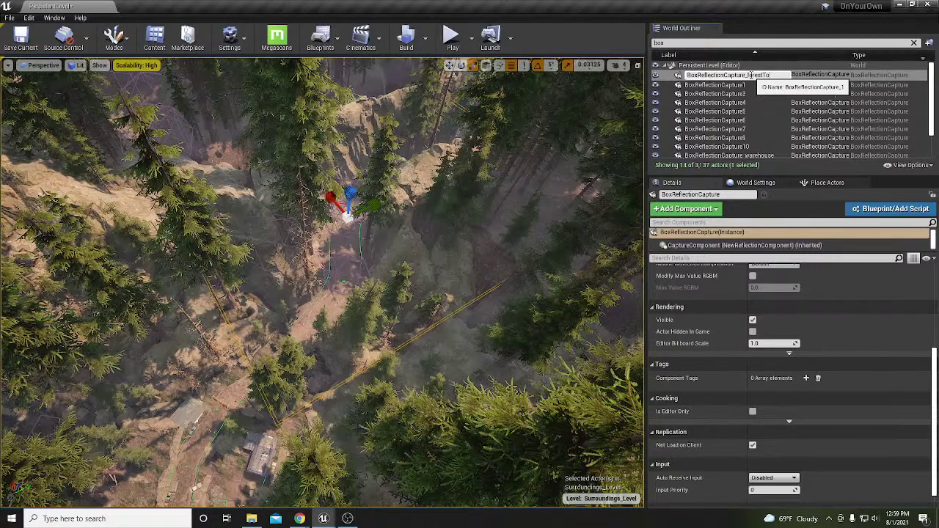
pyautogui.press('Return')
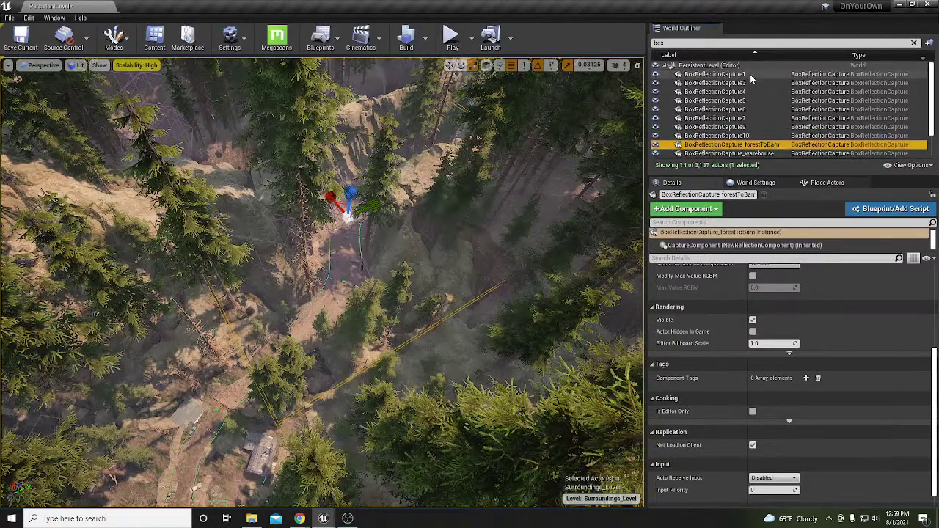
# Duplicate BoxReflectionCapture_forestToBarn and place the copy farther along the canyon beside the path.
pyautogui.moveTo(483, 242); pyautogui.dragTo(367, 246, button='right')
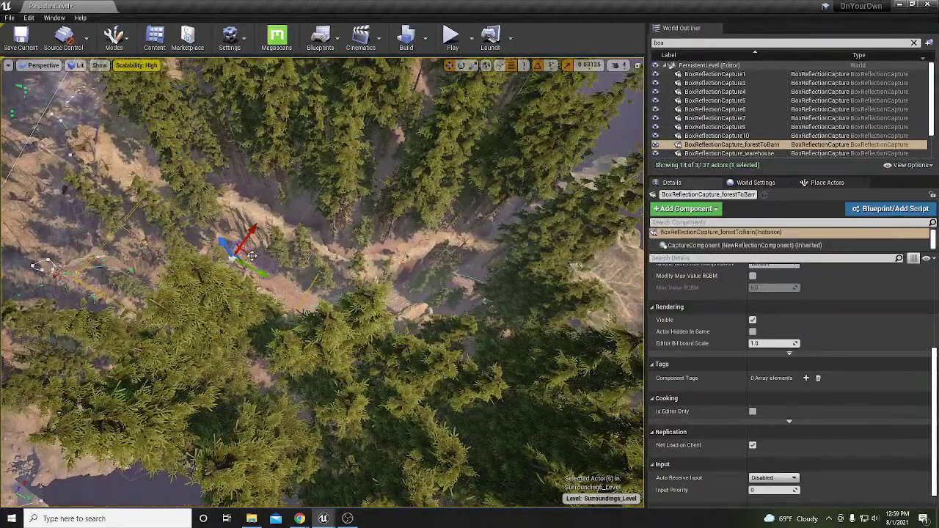
pyautogui.keyDown('alt'); pyautogui.moveTo(243, 255); pyautogui.dragTo(350, 280); pyautogui.keyUp('alt')
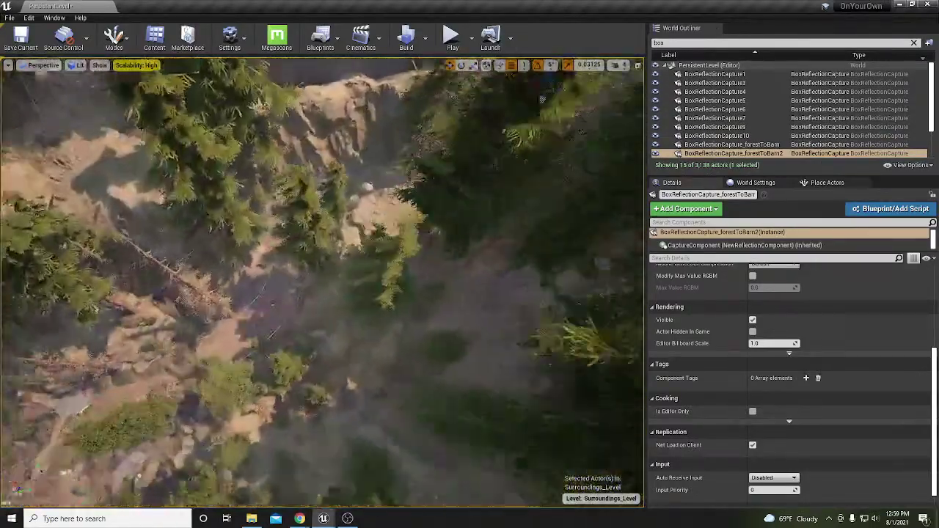
pyautogui.moveTo(350, 280); pyautogui.dragTo(364, 198, button='right')
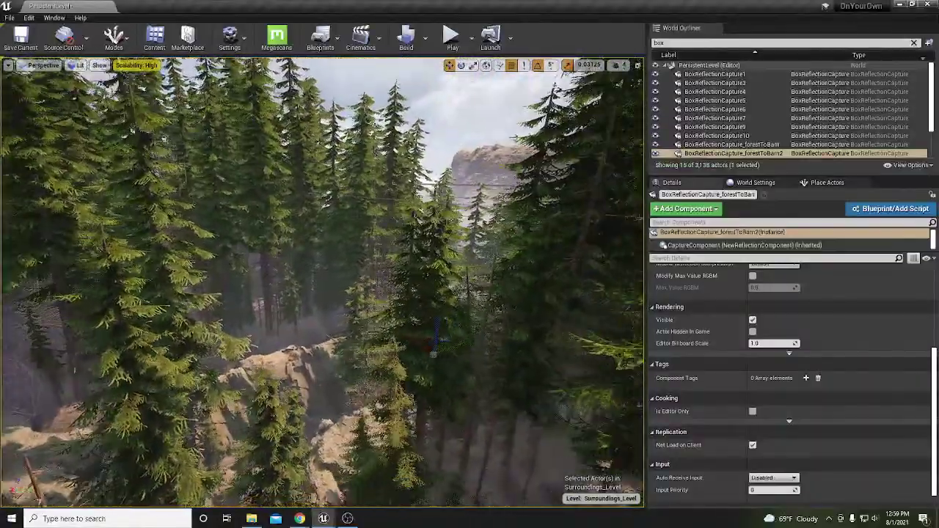
pyautogui.moveTo(365, 280); pyautogui.dragTo(426, 293, button='right')
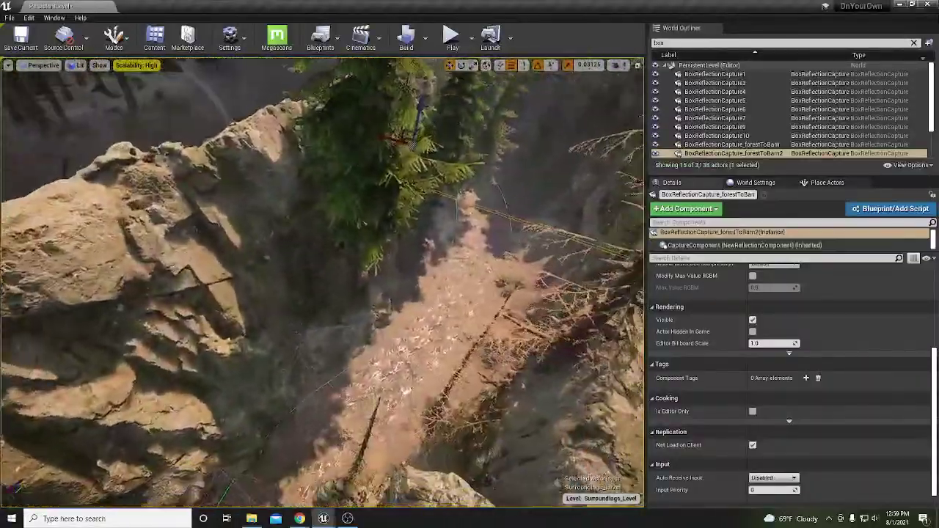
pyautogui.moveTo(411, 206); pyautogui.dragTo(462, 210, button='right')
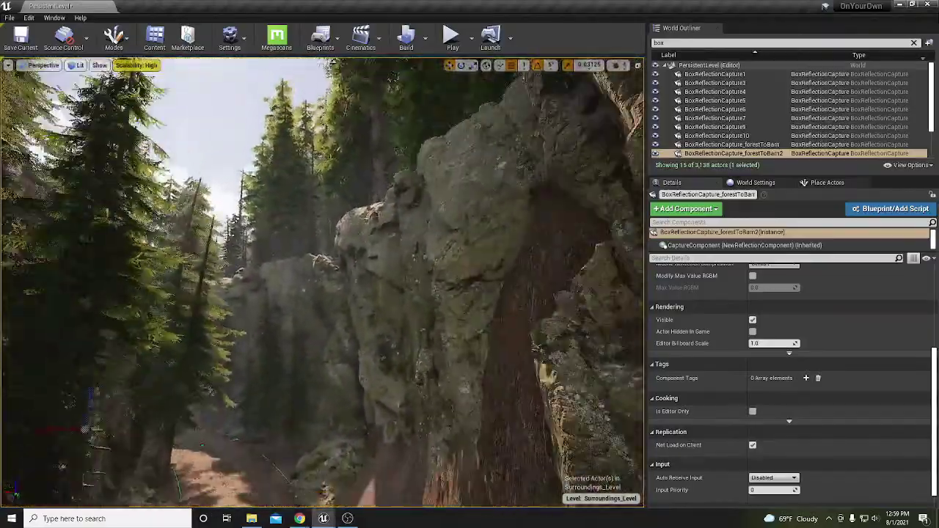
pyautogui.moveTo(323, 242); pyautogui.dragTo(308, 333, button='right')
pyautogui.moveTo(378, 323); pyautogui.dragTo(378, 292, button='right')
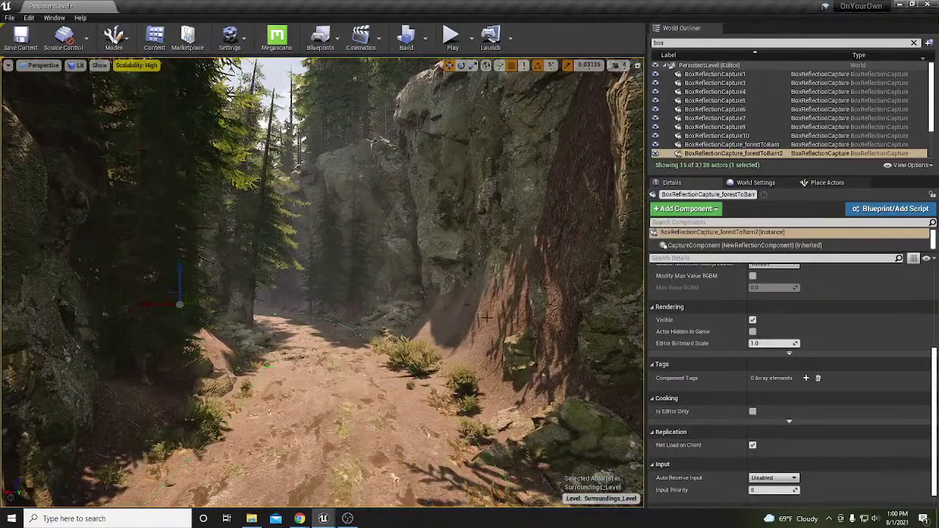
# Select Landscape3, switch to sculpting with the Flatten tool, and sample the flatten target height from the canyon floor.
pyautogui.click(484, 316)
pyautogui.moveTo(484, 316); pyautogui.dragTo(519, 316, button='right')
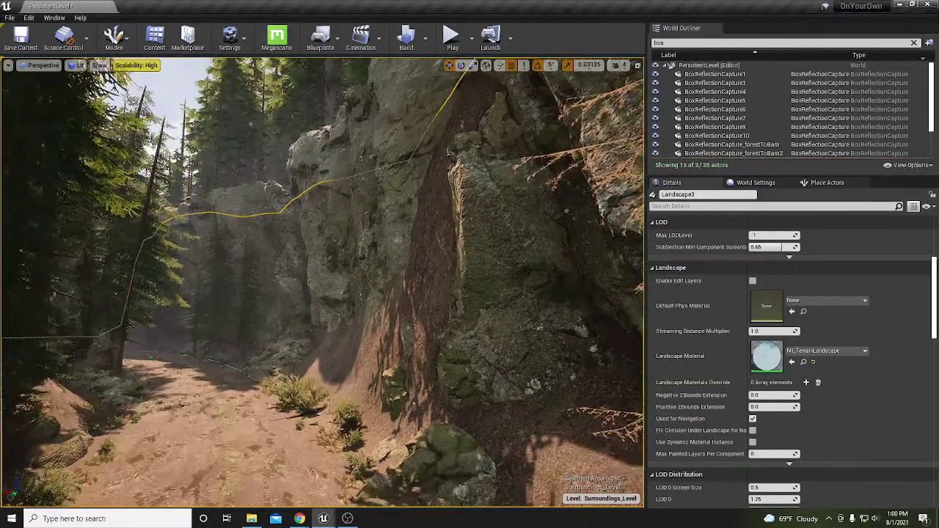
pyautogui.hotkey('shift', '2')
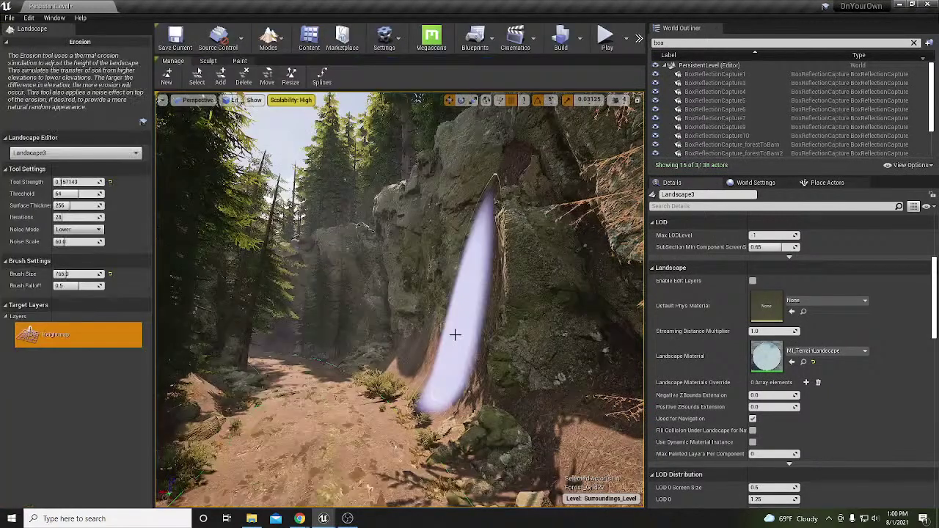
pyautogui.click(208, 61)
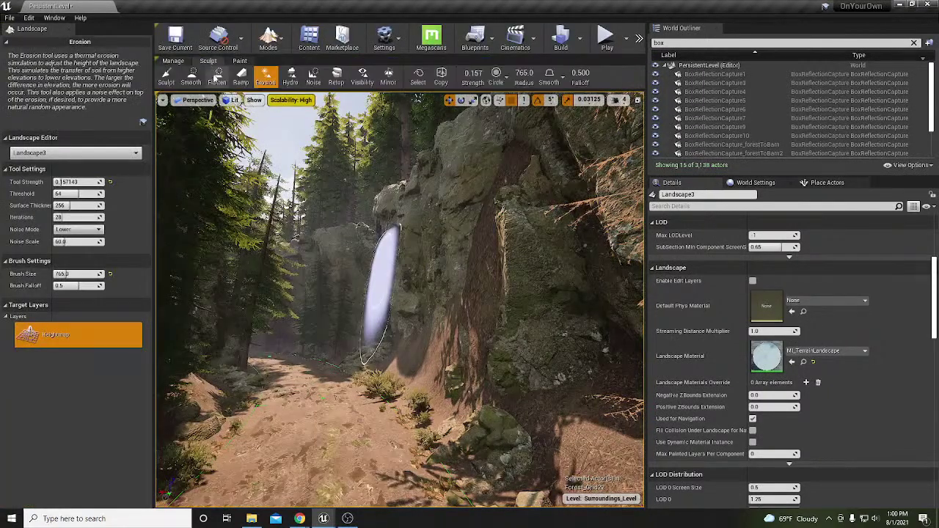
pyautogui.click(216, 76)
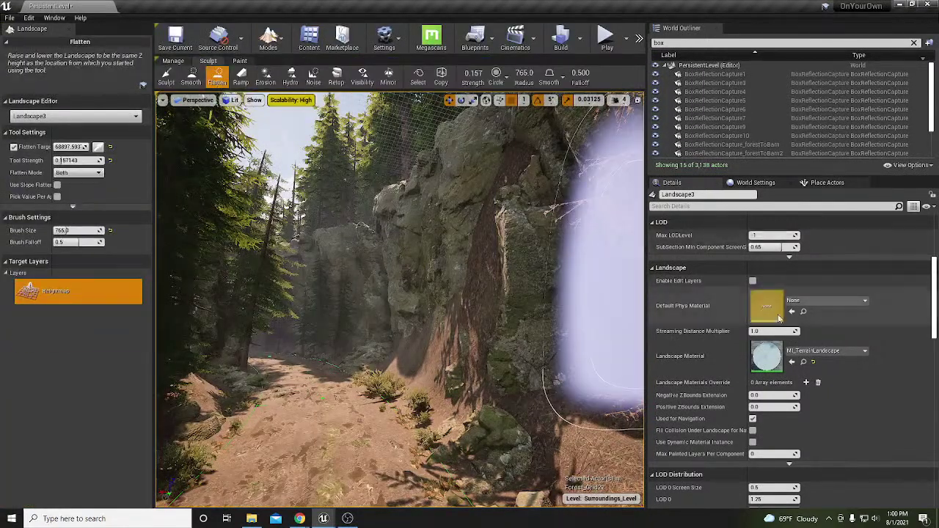
pyautogui.click(98, 146)
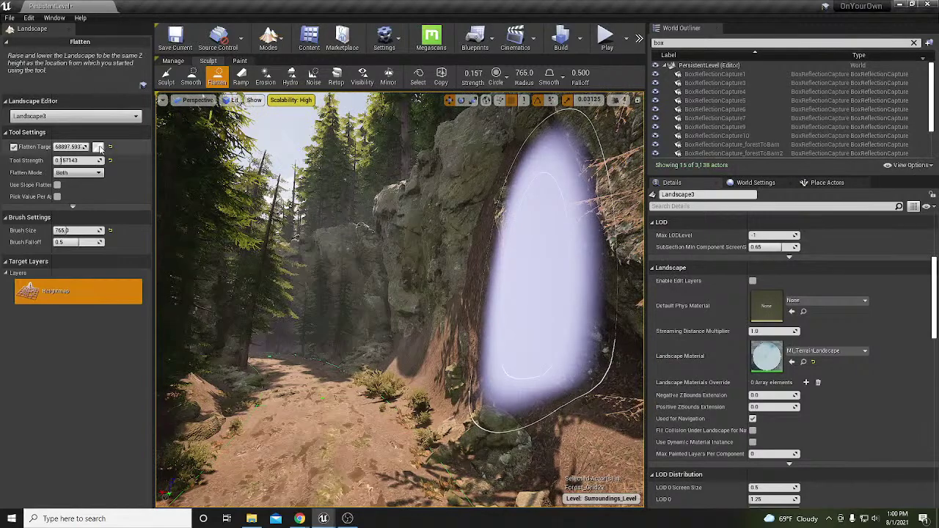
pyautogui.click(404, 430)
# Flatten the dirt slopes that climb the foot of the rock wall beside the path.
pyautogui.moveTo(404, 430)
pyautogui.mouseDown(button='right')
pyautogui.moveTo(485, 430)
pyautogui.moveTo(419, 396)
pyautogui.mouseUp(button='right')
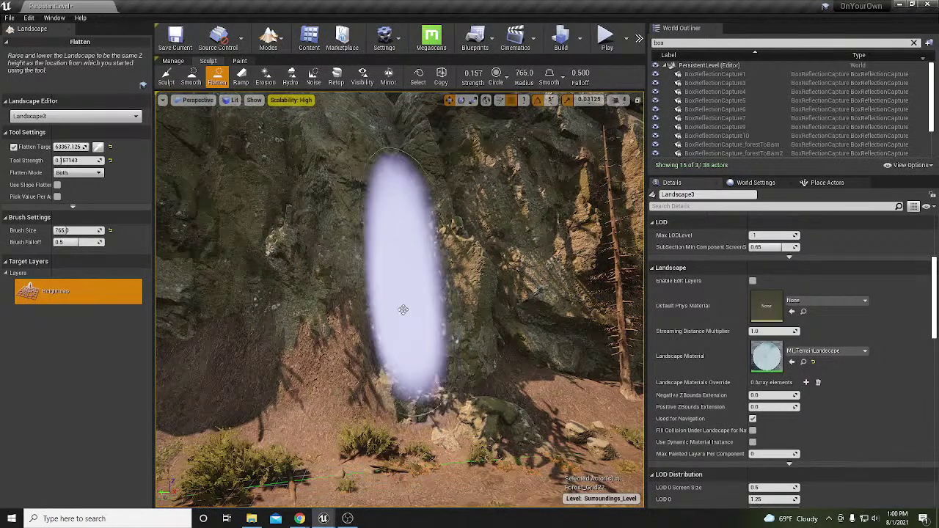
pyautogui.moveTo(274, 365)
pyautogui.mouseDown()
pyautogui.moveTo(228, 377)
pyautogui.moveTo(294, 377)
pyautogui.mouseUp()
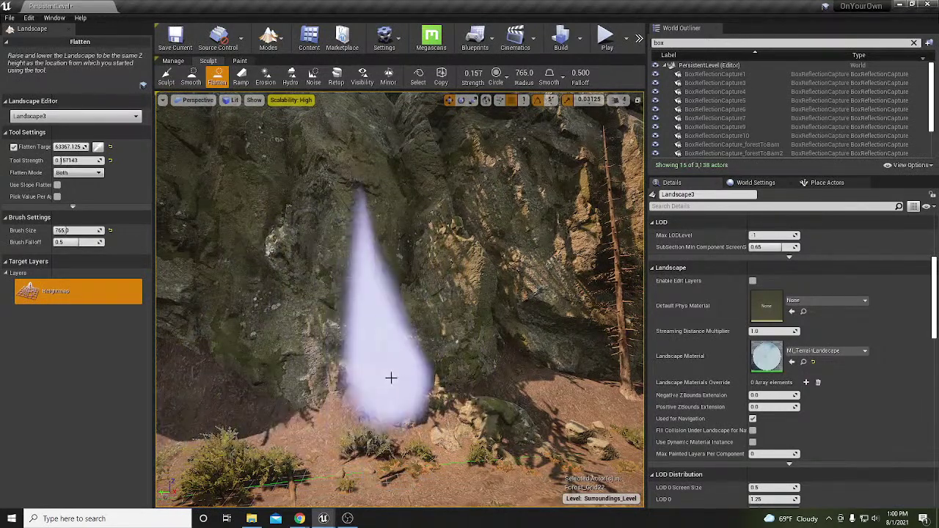
pyautogui.moveTo(282, 381); pyautogui.dragTo(187, 381, button='right')
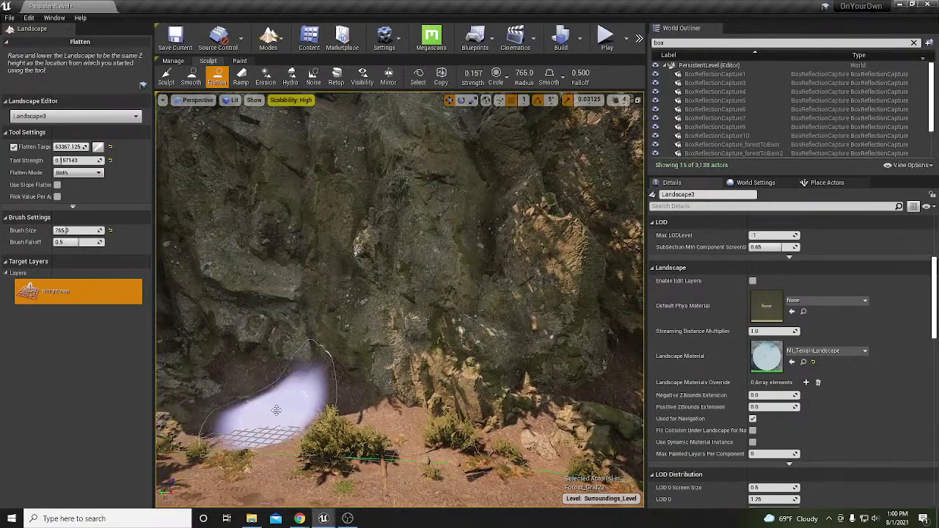
pyautogui.press('d')
pyautogui.moveTo(360, 368)
pyautogui.mouseDown(button='right')
pyautogui.moveTo(564, 367)
pyautogui.moveTo(506, 368)
pyautogui.mouseUp(button='right')
# Flatten the remaining dirt slopes along the shaded cliff base behind the conifers with the Flatten brush.
pyautogui.press('w')
pyautogui.moveTo(403, 367); pyautogui.dragTo(361, 373, button='right')
pyautogui.moveTo(360, 373)
pyautogui.mouseDown()
pyautogui.moveTo(228, 365)
pyautogui.moveTo(425, 381)
pyautogui.moveTo(534, 372)
pyautogui.mouseUp()
pyautogui.press('w')
pyautogui.moveTo(535, 371)
pyautogui.mouseDown(button='right')
pyautogui.moveTo(418, 371)
pyautogui.moveTo(535, 371)
pyautogui.moveTo(511, 333)
pyautogui.mouseUp(button='right')
pyautogui.moveTo(510, 333)
pyautogui.mouseDown()
pyautogui.moveTo(362, 318)
pyautogui.moveTo(315, 346)
pyautogui.moveTo(438, 356)
pyautogui.moveTo(384, 352)
pyautogui.moveTo(320, 365)
pyautogui.moveTo(438, 375)
pyautogui.moveTo(327, 371)
pyautogui.moveTo(323, 418)
pyautogui.moveTo(379, 442)
pyautogui.moveTo(396, 439)
pyautogui.moveTo(444, 356)
pyautogui.moveTo(400, 357)
pyautogui.mouseUp()
pyautogui.press('w')
pyautogui.moveTo(399, 357)
pyautogui.mouseDown(button='right')
pyautogui.moveTo(425, 389)
pyautogui.moveTo(420, 374)
pyautogui.moveTo(491, 336)
pyautogui.mouseUp(button='right')
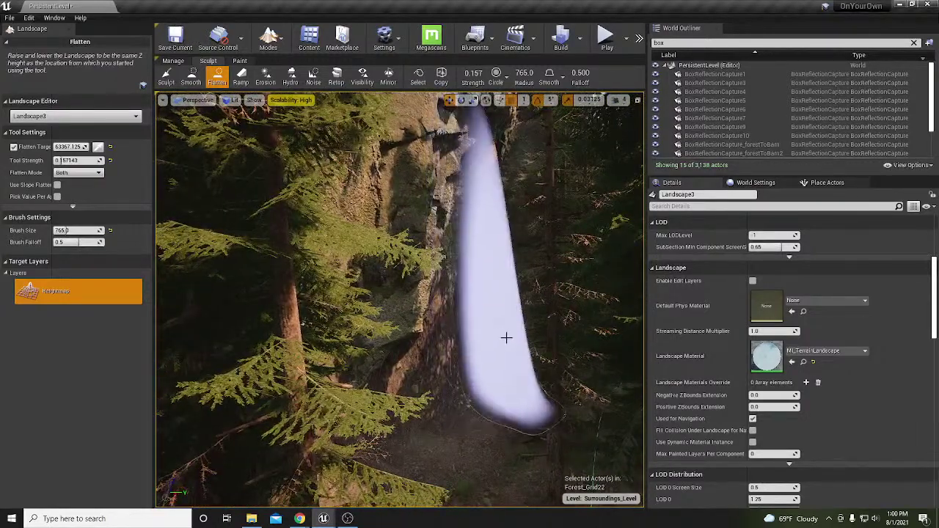
pyautogui.moveTo(503, 336)
pyautogui.mouseDown()
pyautogui.moveTo(521, 330)
pyautogui.moveTo(479, 342)
pyautogui.mouseUp()
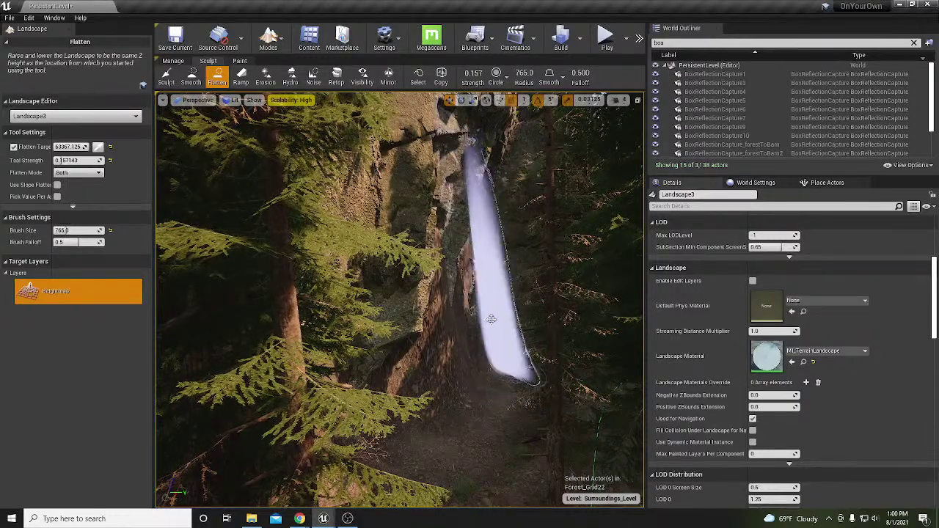
pyautogui.moveTo(503, 309)
pyautogui.mouseDown(button='right')
pyautogui.moveTo(493, 327)
pyautogui.moveTo(484, 315)
pyautogui.moveTo(459, 330)
pyautogui.mouseUp(button='right')
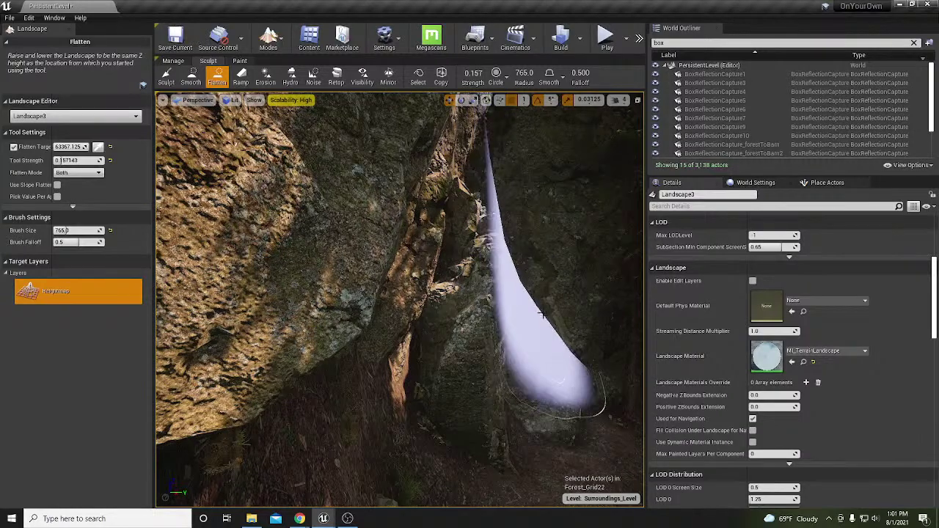
pyautogui.moveTo(568, 303); pyautogui.dragTo(497, 326, button='right')
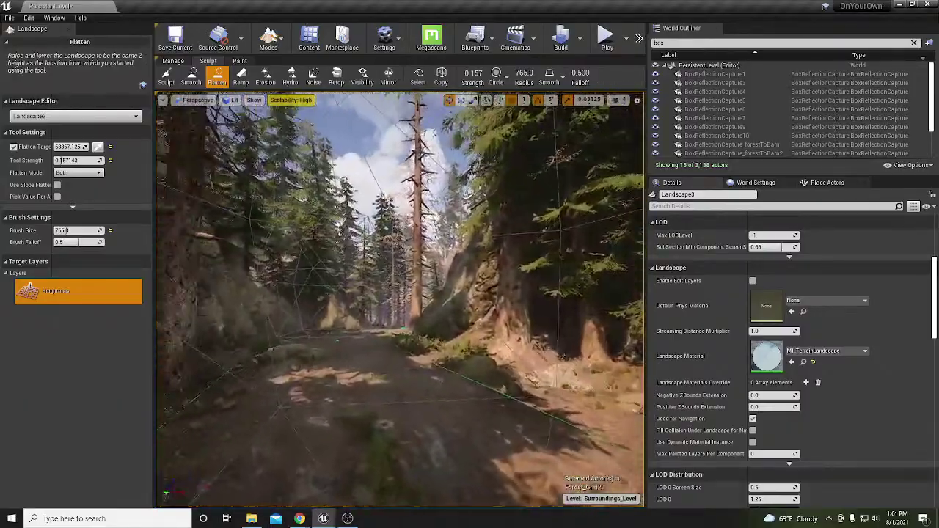
# Leave landscape sculpting for Select mode and examine the canyon path, the barnyard with its parked vehicles, and the surrounding ridges.
pyautogui.moveTo(400, 299); pyautogui.dragTo(356, 300, button='right')
pyautogui.press('w')
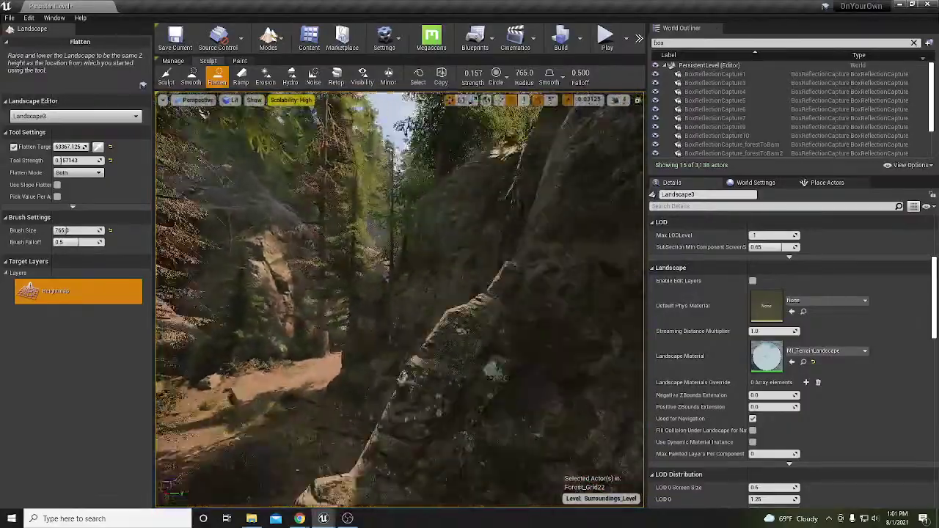
pyautogui.moveTo(400, 299); pyautogui.dragTo(352, 293, button='right')
pyautogui.press('s')
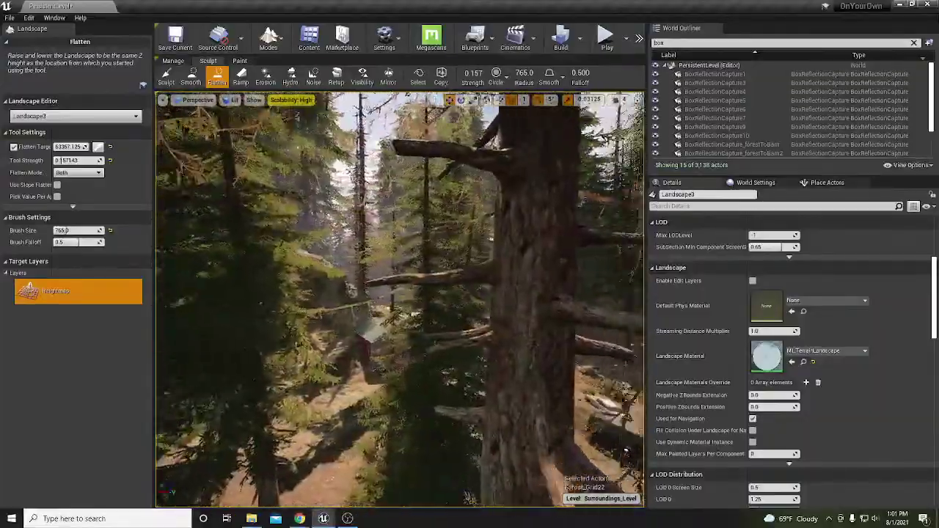
pyautogui.moveTo(400, 299); pyautogui.dragTo(506, 299, button='right')
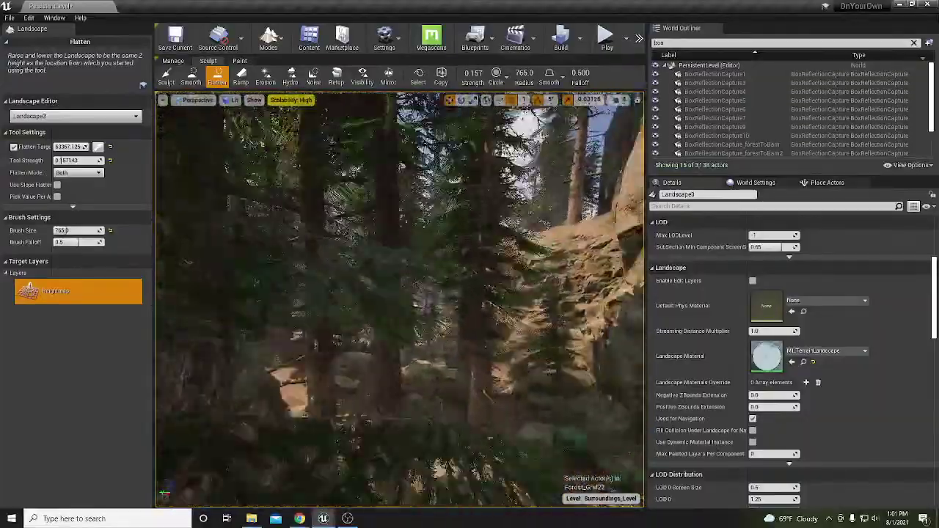
pyautogui.moveTo(400, 300); pyautogui.dragTo(488, 299, button='right')
pyautogui.press('w')
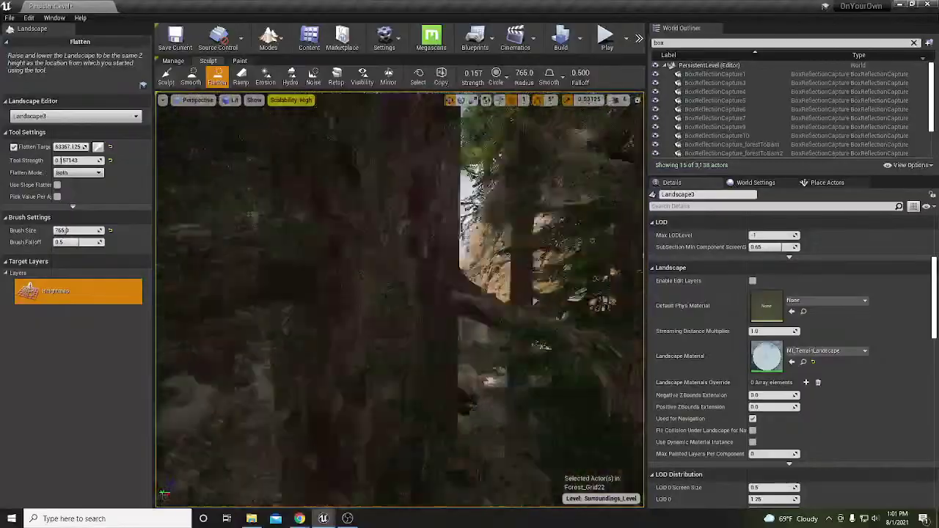
pyautogui.hotkey('shift', '1')
pyautogui.moveTo(426, 267); pyautogui.dragTo(400, 282, button='right')
pyautogui.press('w')
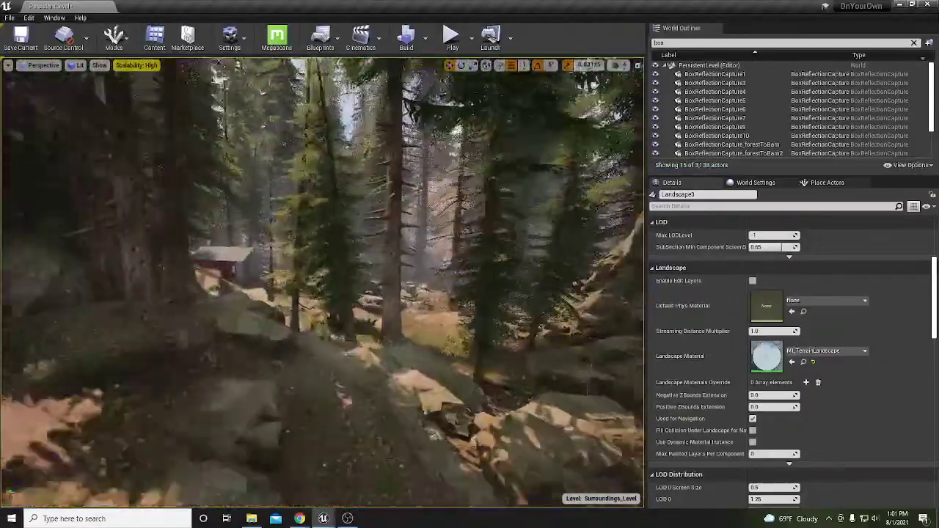
pyautogui.press('w')
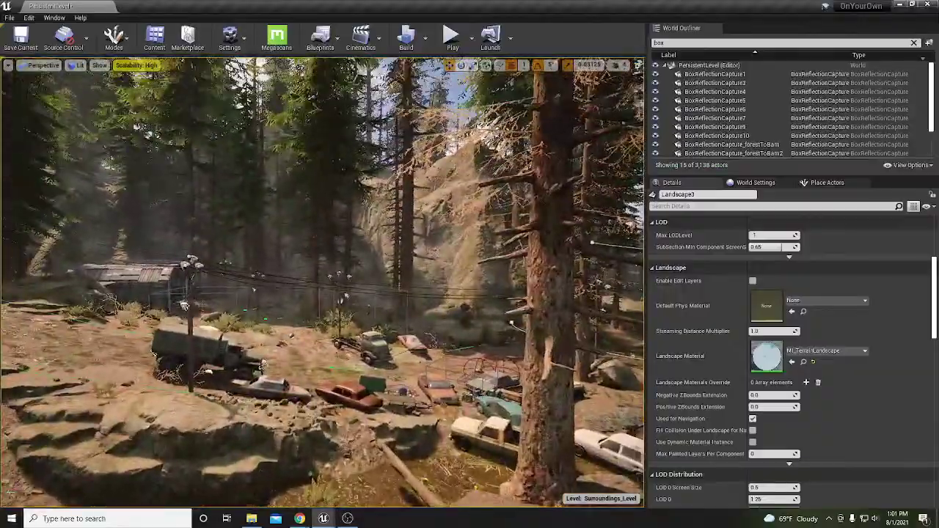
pyautogui.press('a')
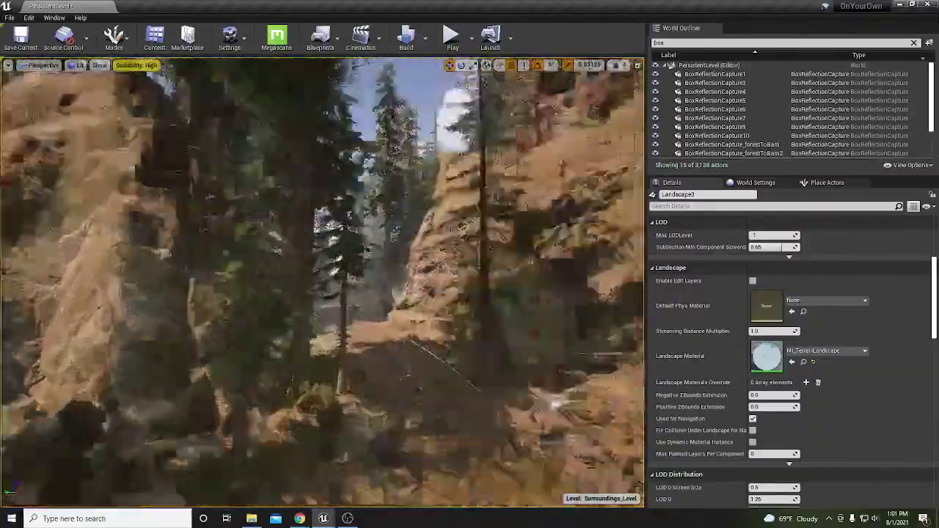
pyautogui.press('w')
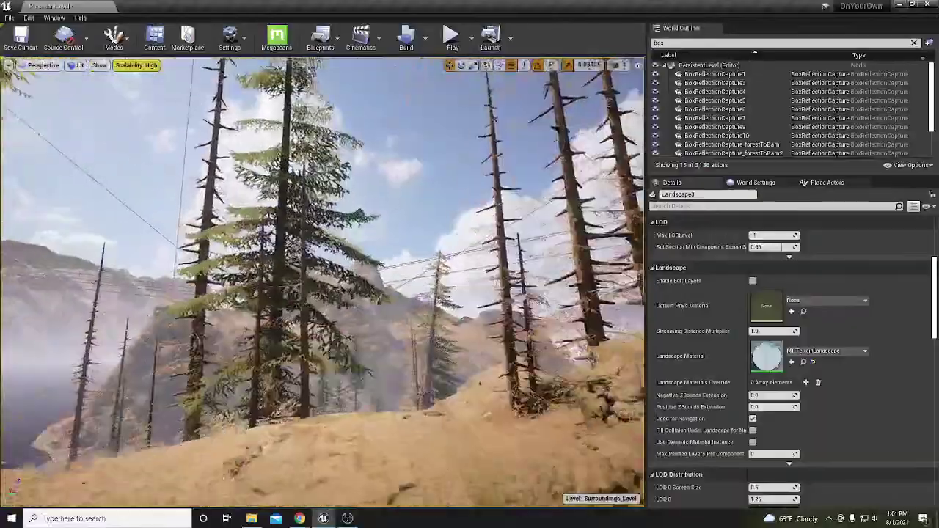
pyautogui.press('s')
pyautogui.press('w')
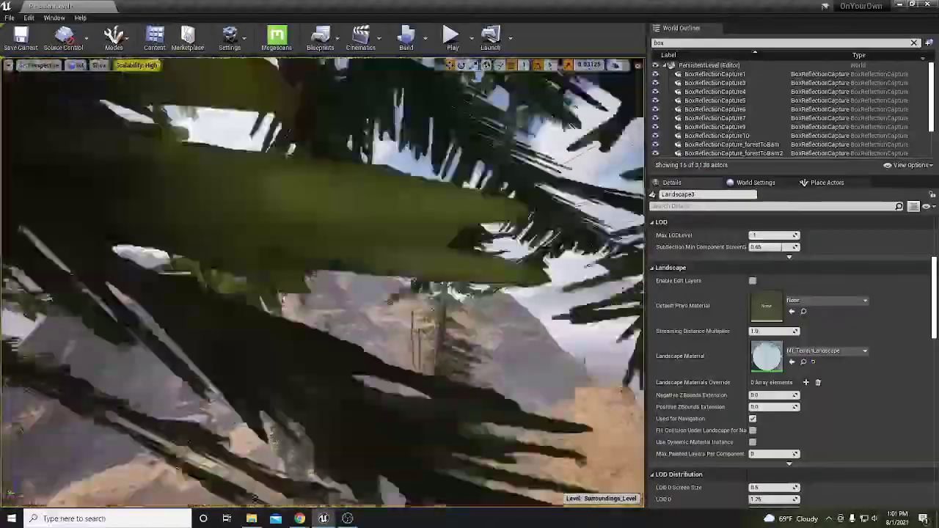
pyautogui.press('w')
# Select the ProceduralLargeTrees_Surrounding foliage volume above the bare reddish plateau and delete it.
pyautogui.moveTo(323, 282); pyautogui.dragTo(271, 396, button='right')
pyautogui.press('s')
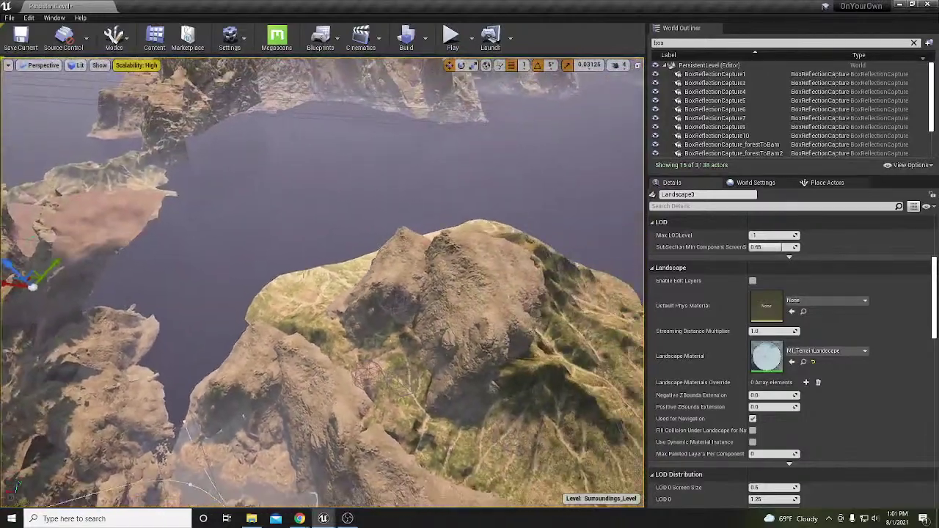
pyautogui.moveTo(323, 282); pyautogui.dragTo(323, 304, button='right')
pyautogui.press('s')
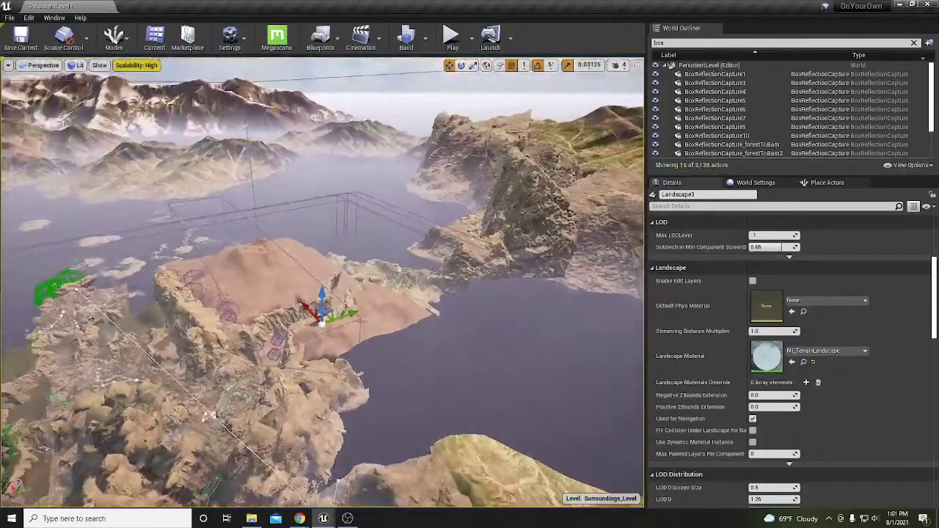
pyautogui.click(363, 330)
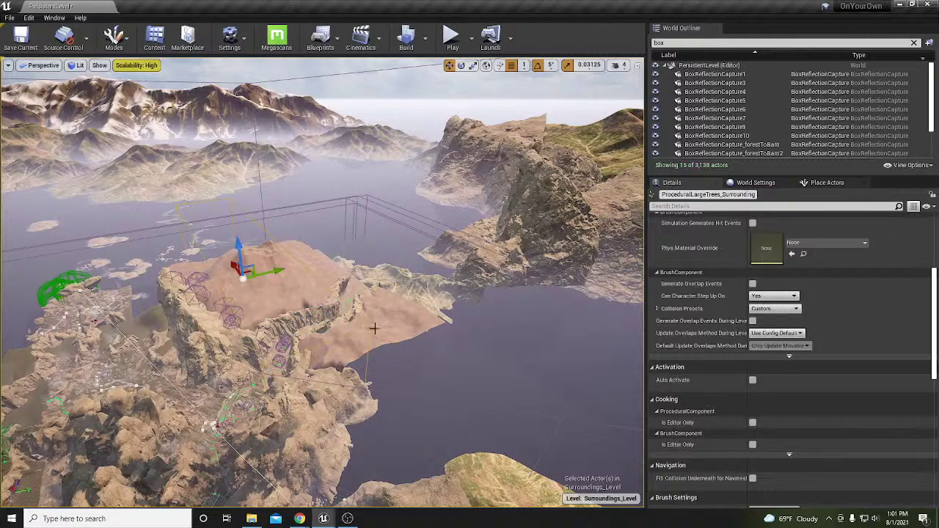
pyautogui.press('Delete')
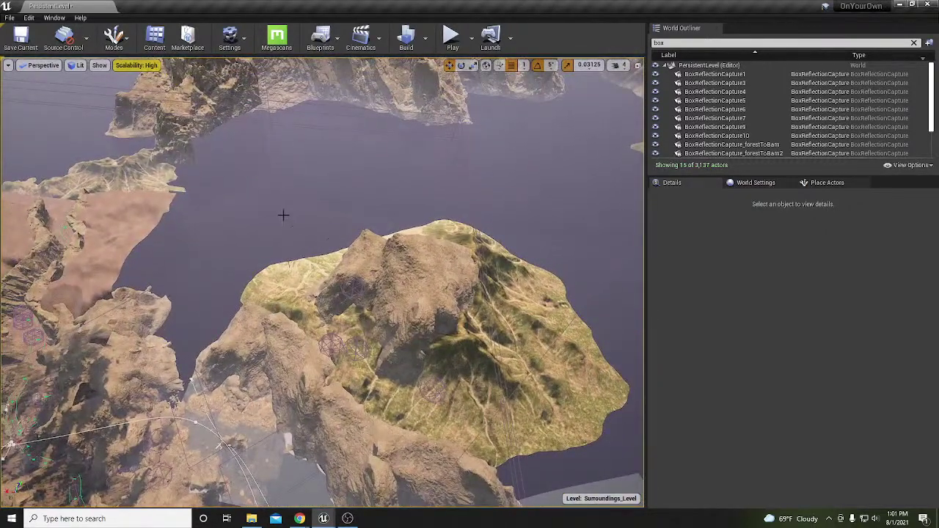
# Disable Allow Landscape on the ProceduralLargeTrees_Surrounding volume over the grassy, rocky hills and resimulate its foliage.
pyautogui.click(323, 220)
pyautogui.click(394, 241)
pyautogui.moveTo(394, 241); pyautogui.dragTo(330, 249, button='right')
pyautogui.press('w')
pyautogui.press('s')
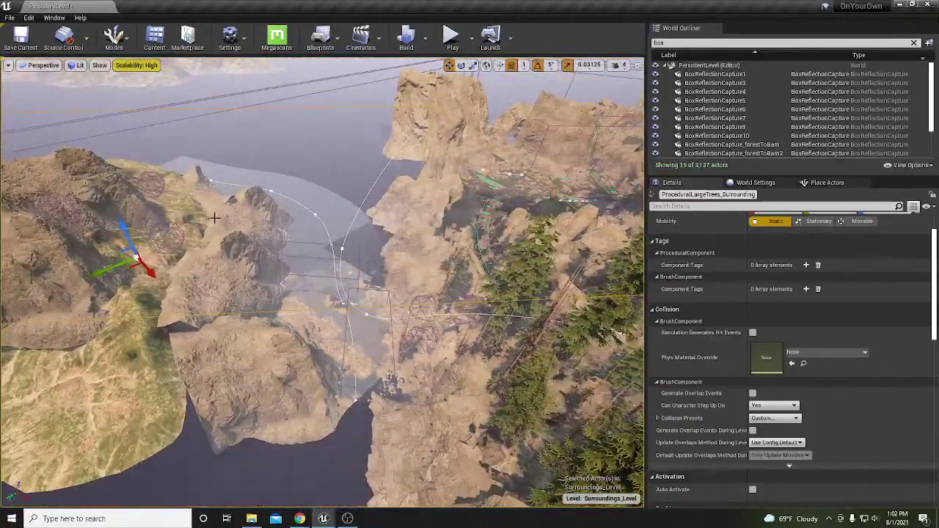
pyautogui.scroll(-10, 839, 372)
pyautogui.scroll(-3, 839, 377)
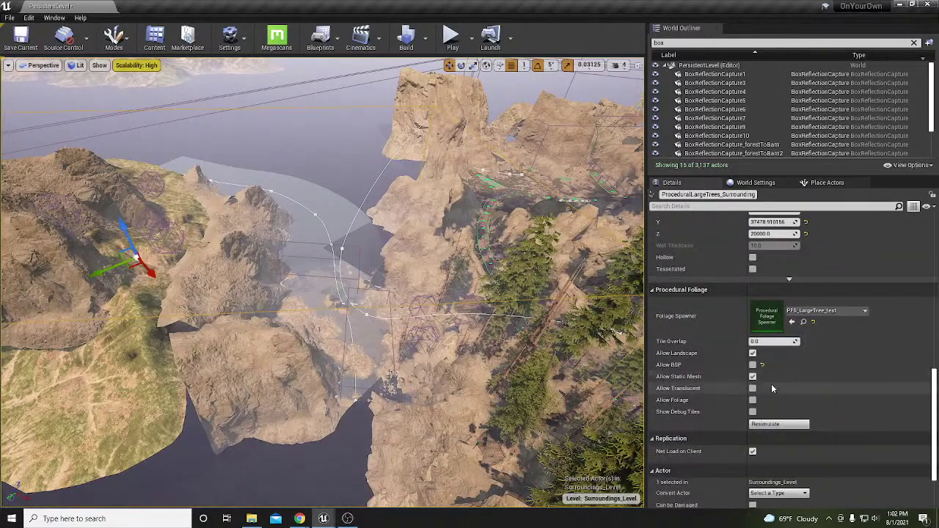
pyautogui.click(752, 353)
pyautogui.click(751, 365)
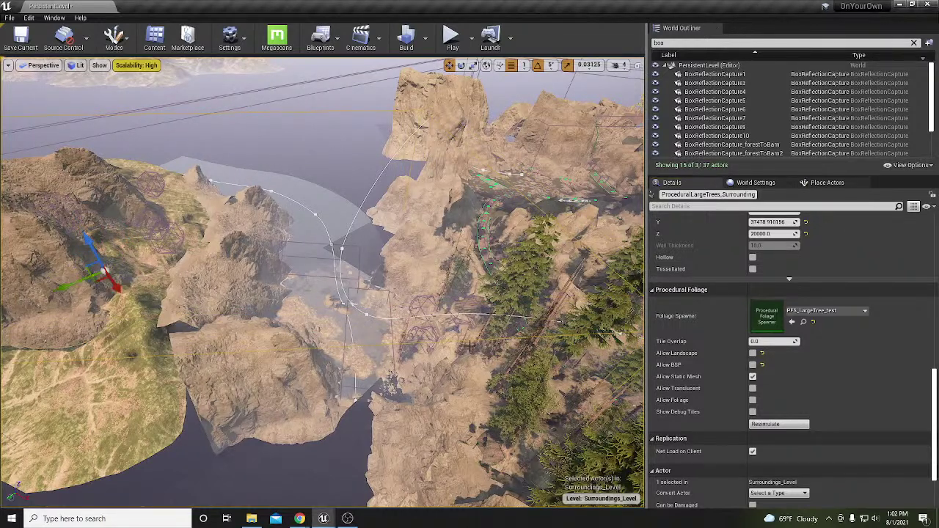
pyautogui.click(768, 426)
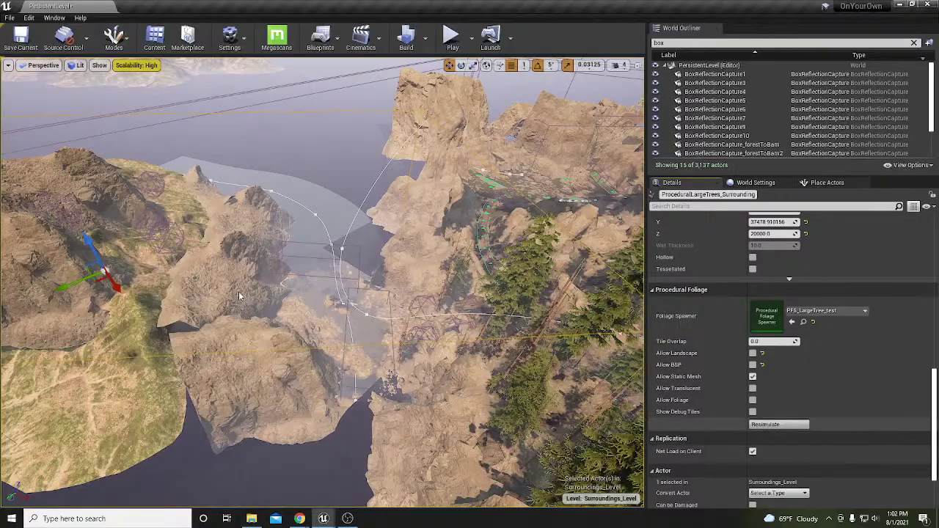
# Return to the overview of the barn and parked vehicles and save the modified level maps.
pyautogui.press('w')
pyautogui.moveTo(323, 282); pyautogui.dragTo(427, 291, button='right')
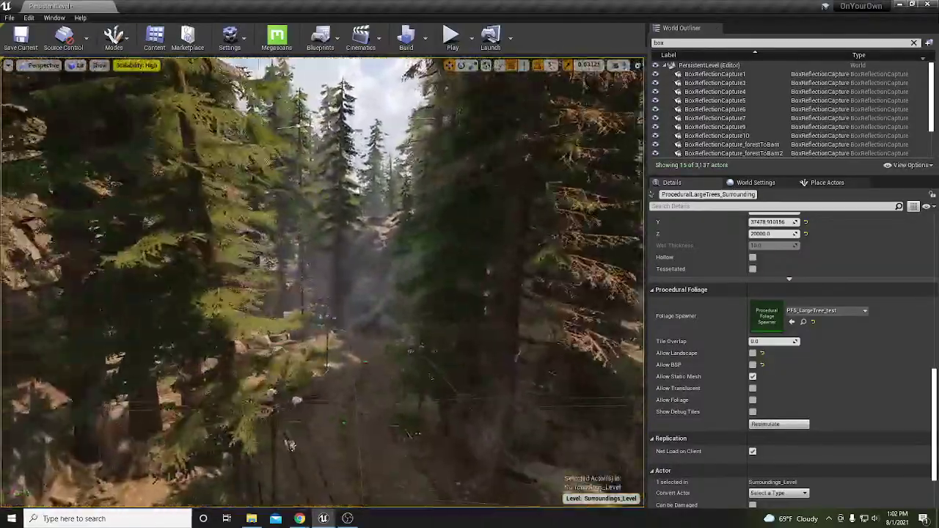
pyautogui.moveTo(427, 291); pyautogui.dragTo(441, 313, button='right')
pyautogui.moveTo(423, 348); pyautogui.dragTo(423, 345, button='right')
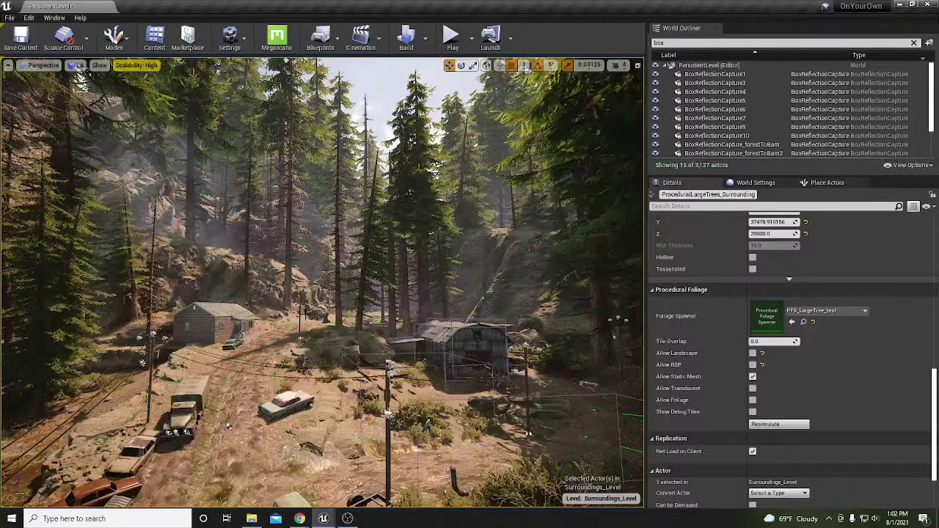
pyautogui.hotkey('ctrl', 's')
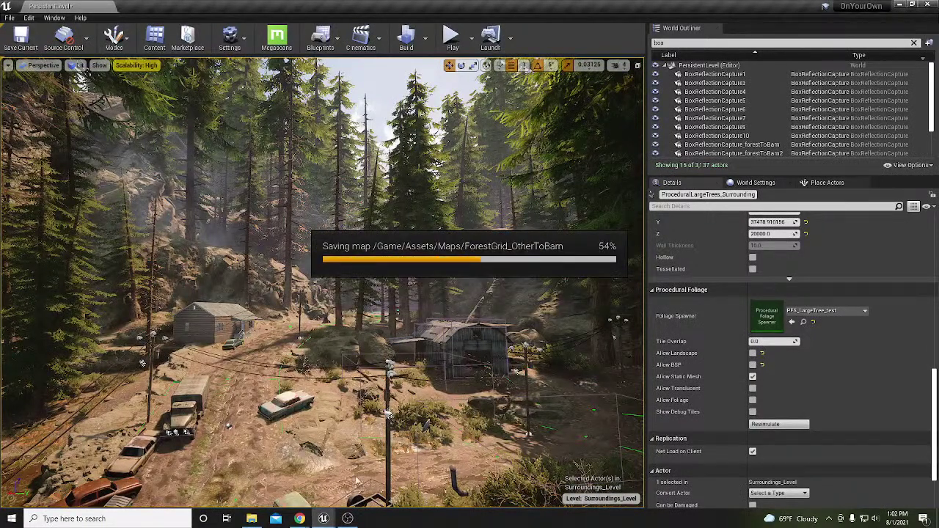
pyautogui.moveTo(350, 521)
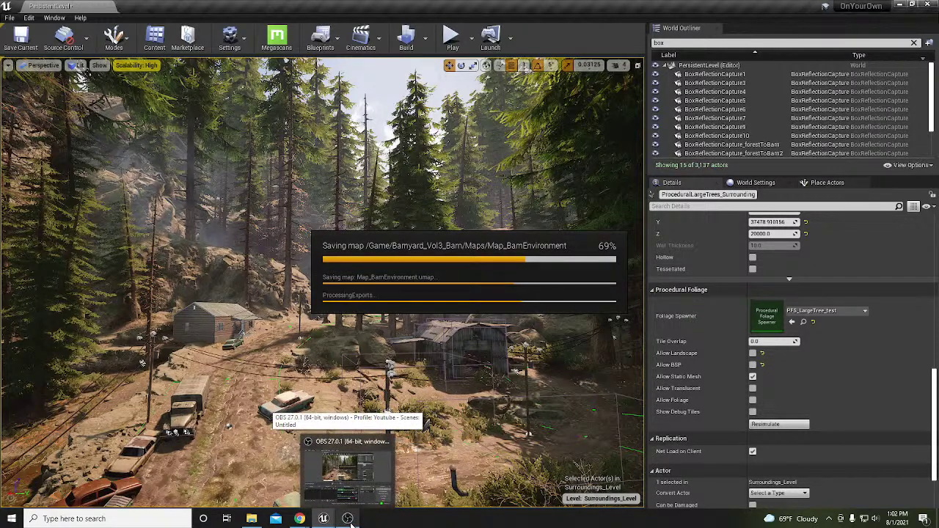
pyautogui.click(351, 523)
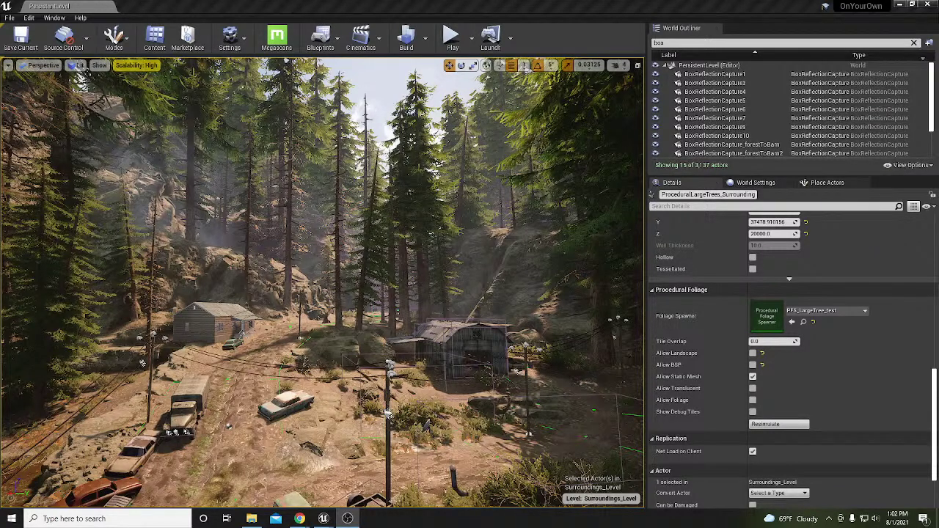
pyautogui.press('XF86AudioLowerVolume')
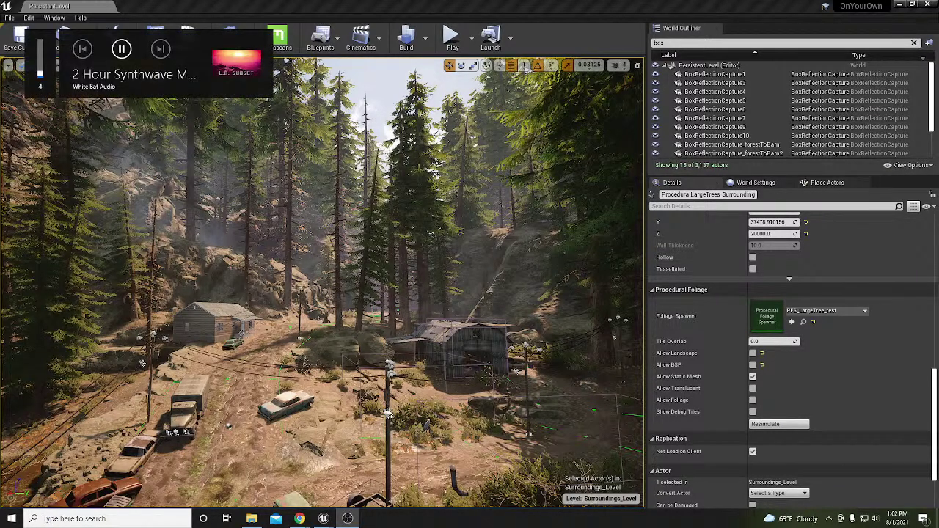